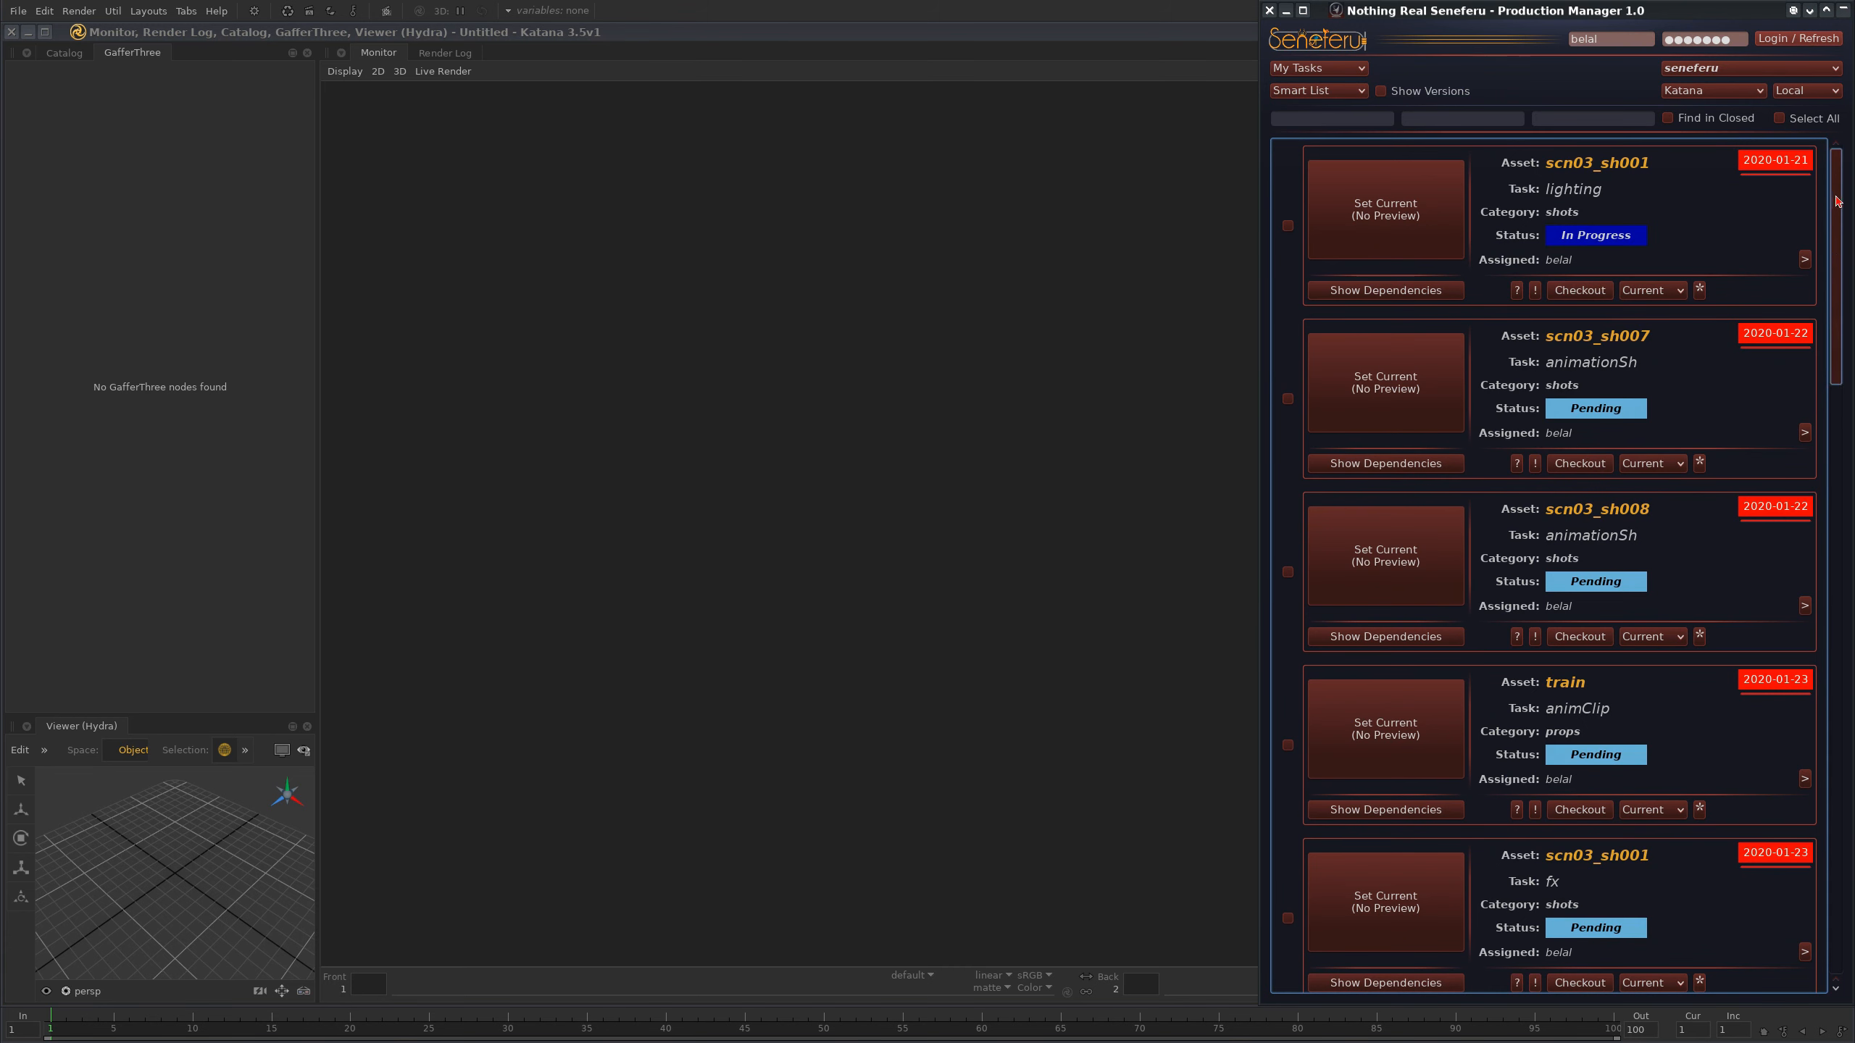
- Review the scn03 tasks, including katanaTempScn, on the project site's Scenes page, then close that page
mouse_move(1835, 204)
mouse_down()
mouse_move(1836, 281)
mouse_move(1835, 202)
mouse_up()
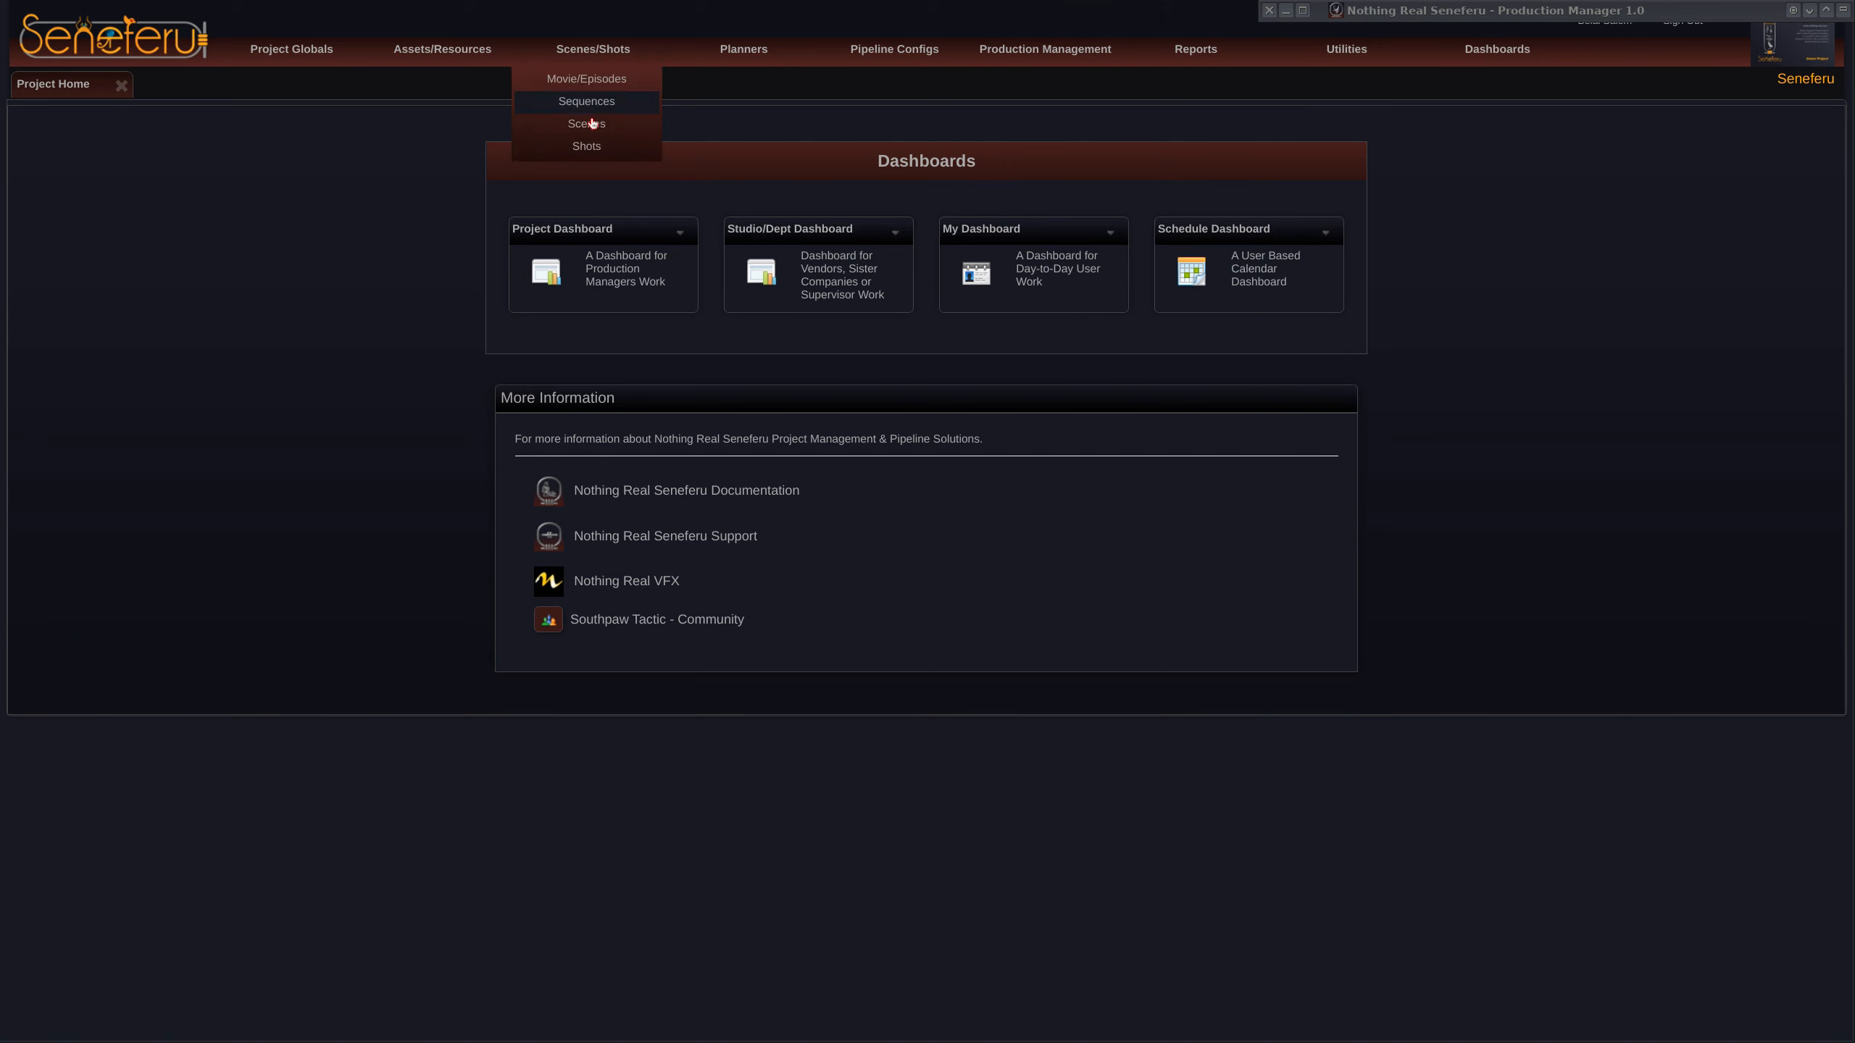
click(593, 124)
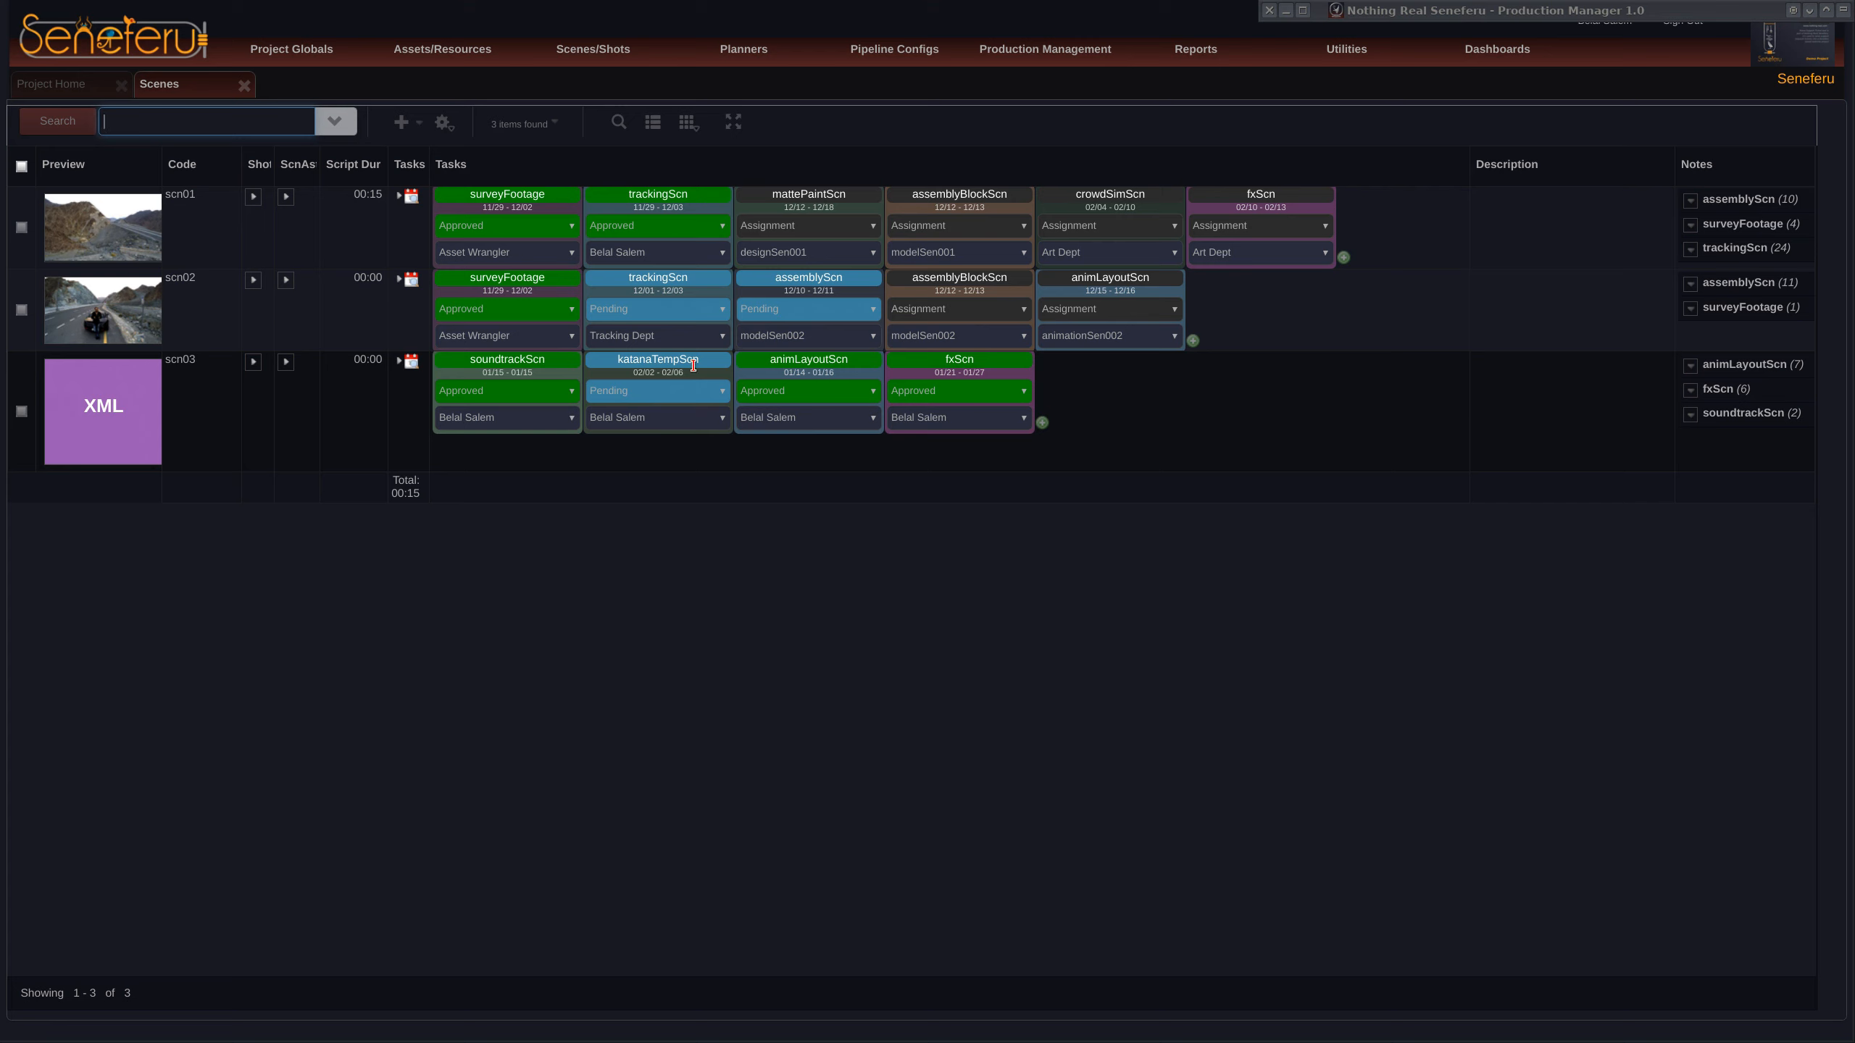
mouse_move(699, 361)
mouse_down()
mouse_move(620, 361)
mouse_move(715, 365)
mouse_up()
click(659, 450)
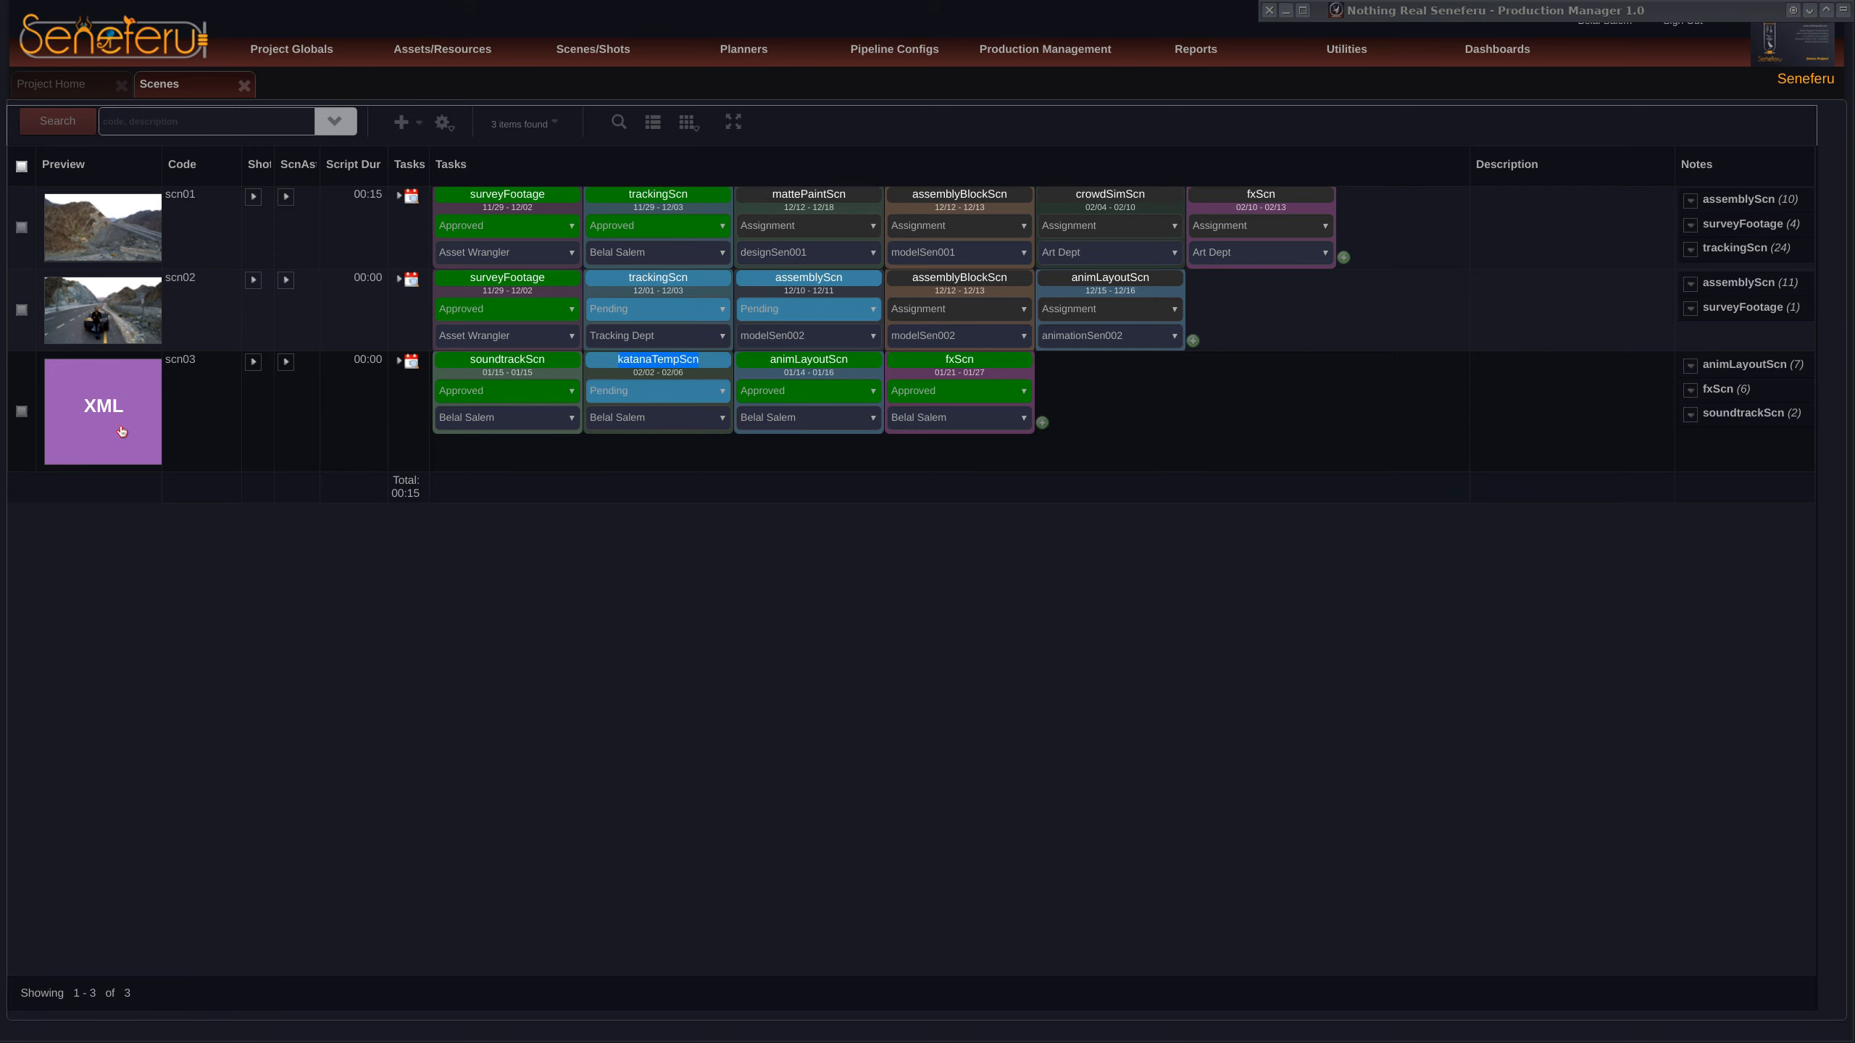
click(1015, 575)
click(245, 86)
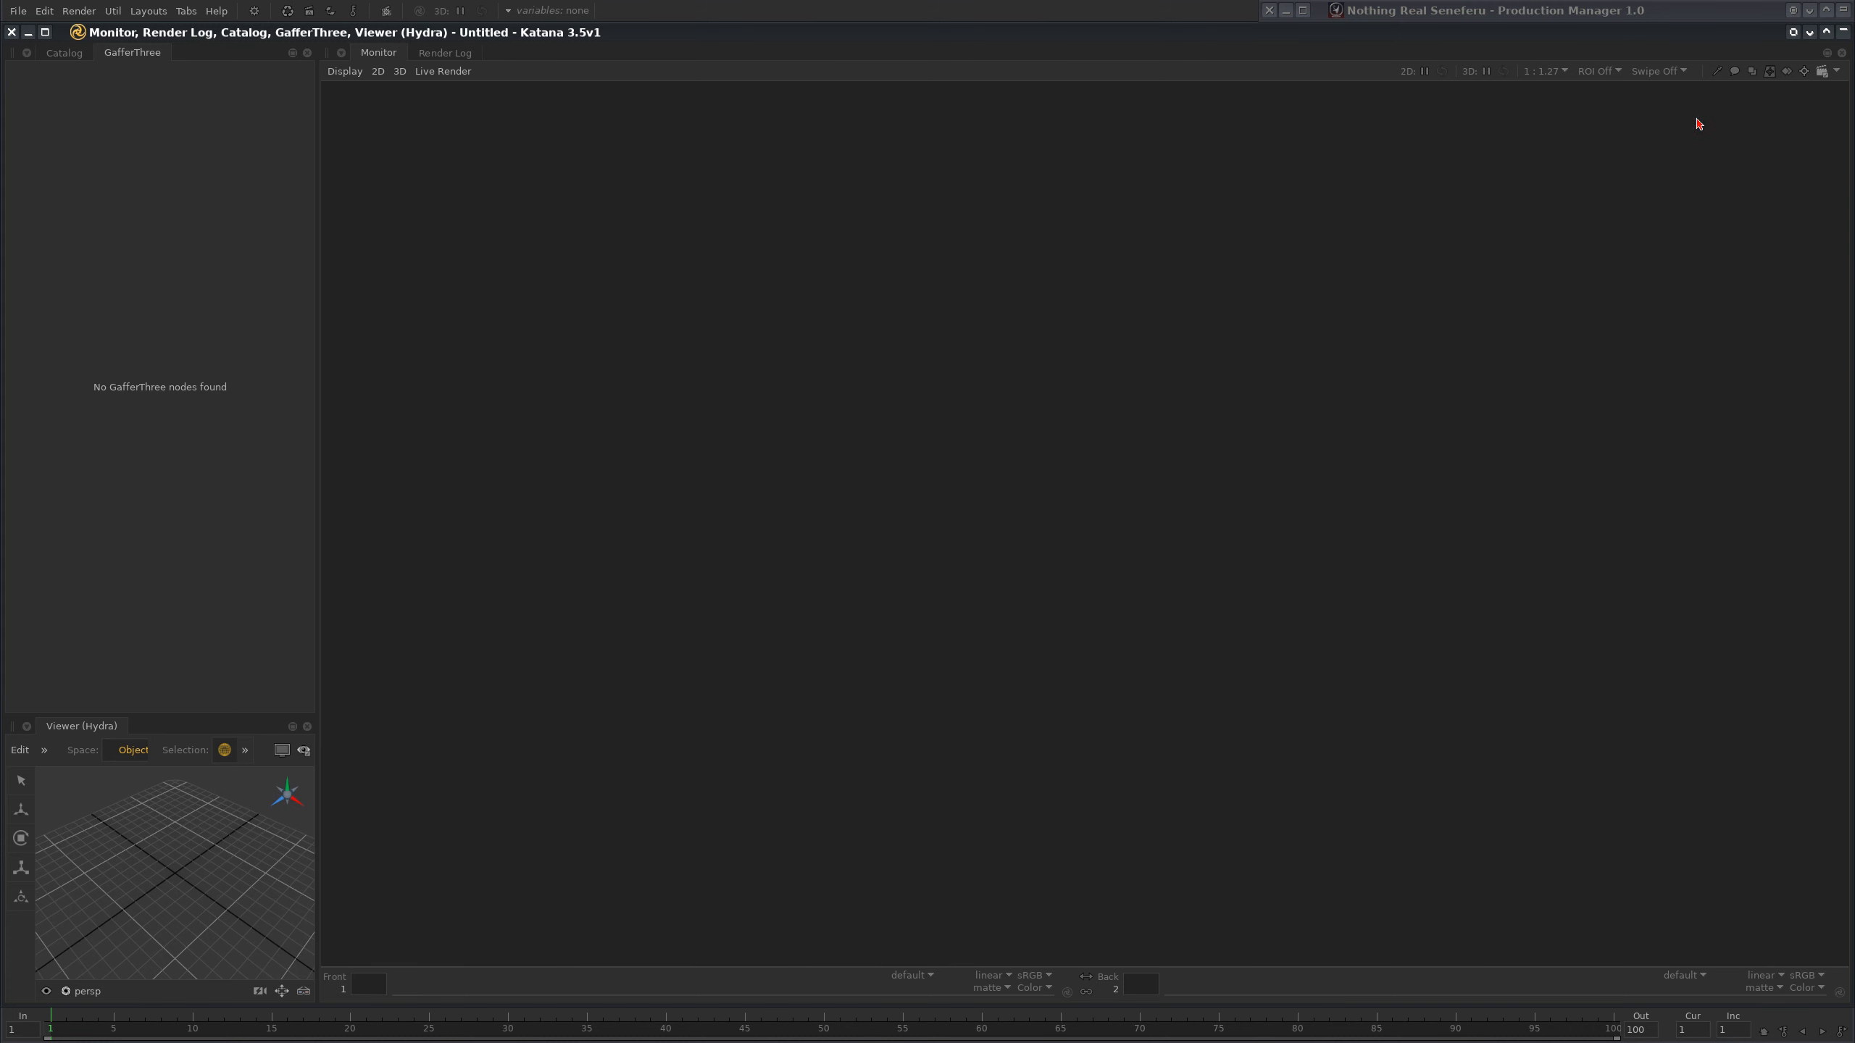
- Make the scn03 katanaTempScn task current by filtering the task list with "katan", and set its status to In Progress
click(1844, 32)
click(1843, 10)
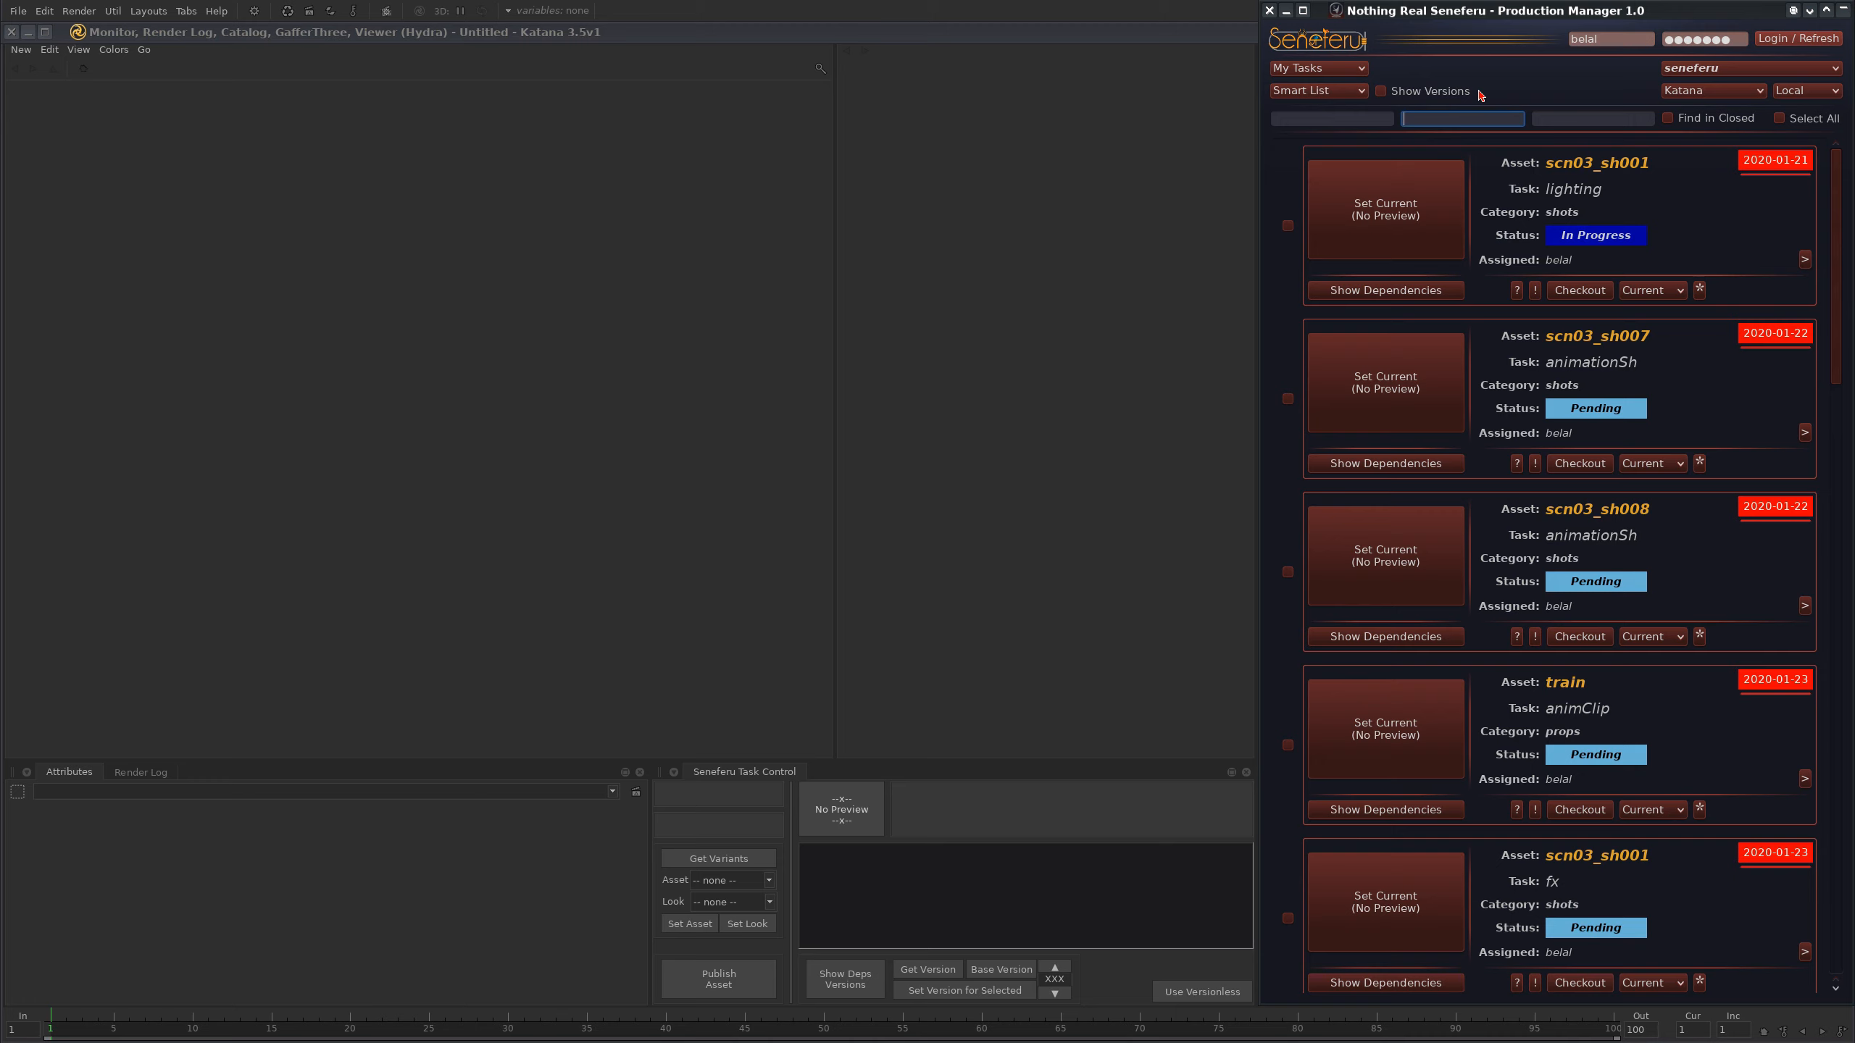
text(katan)
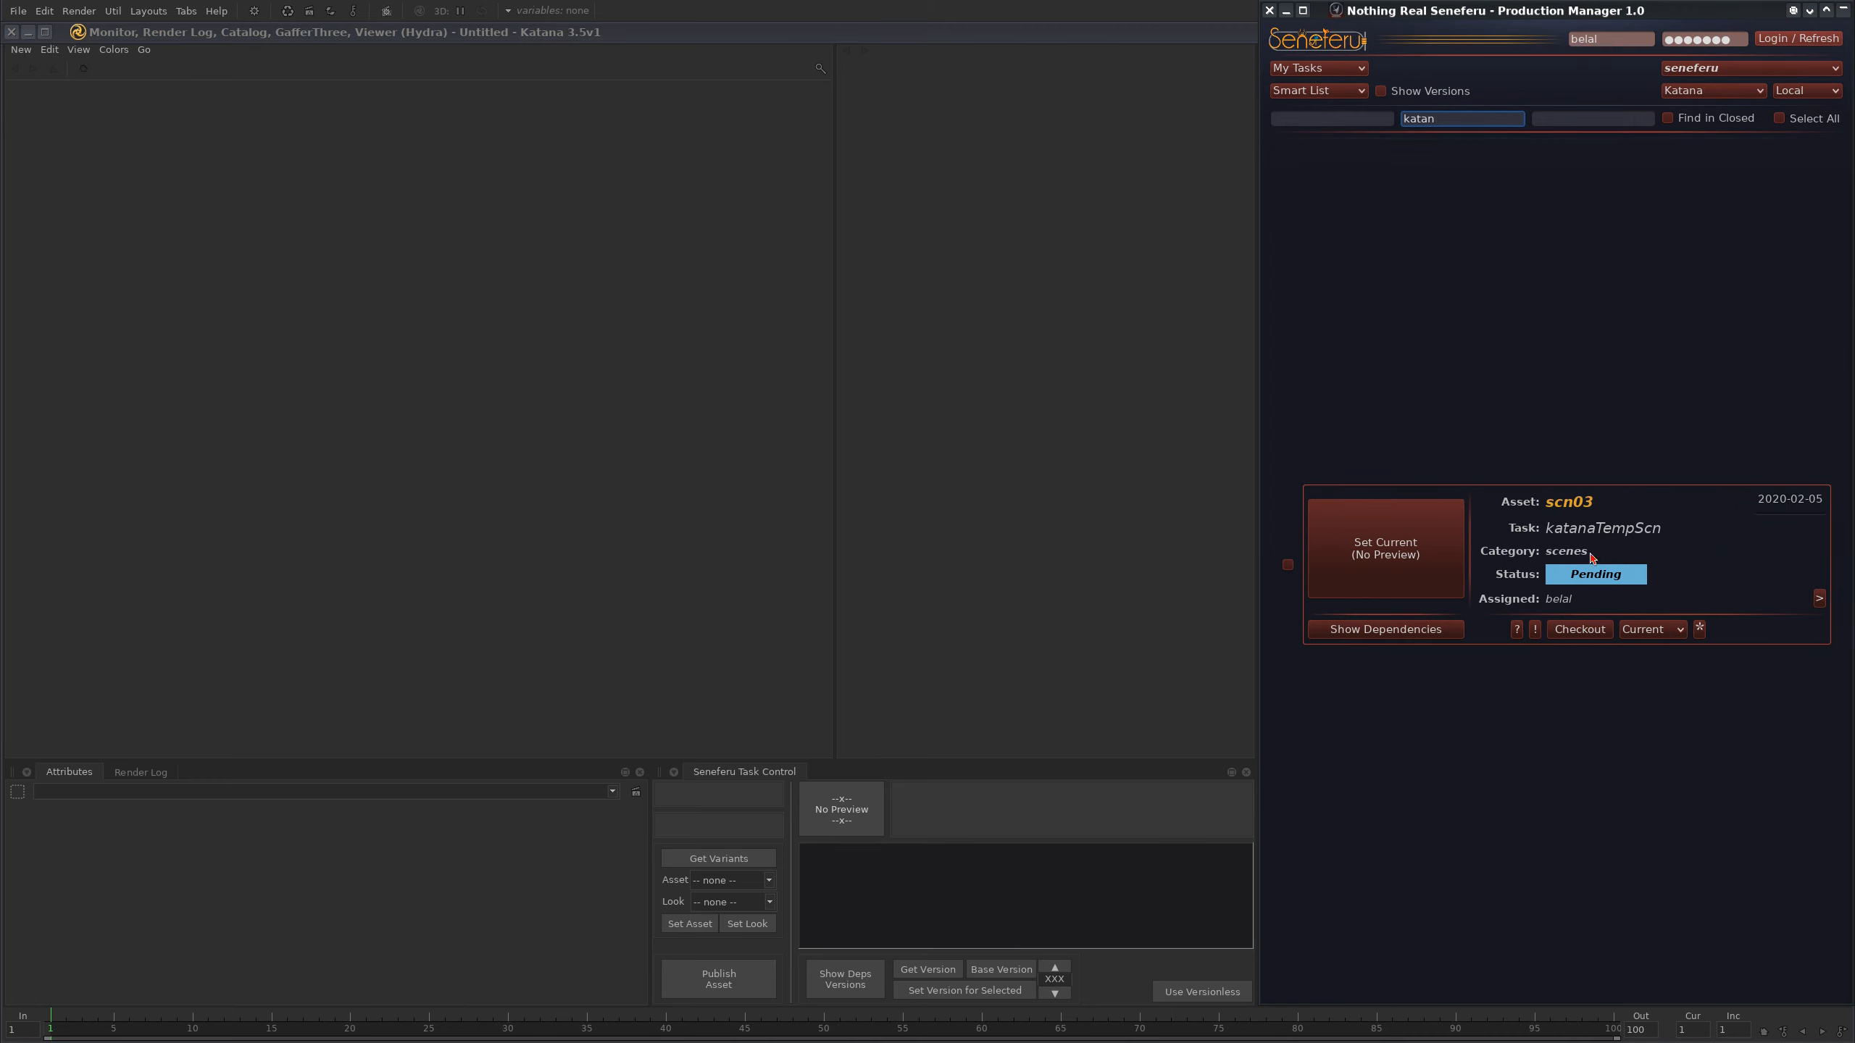
click(1592, 557)
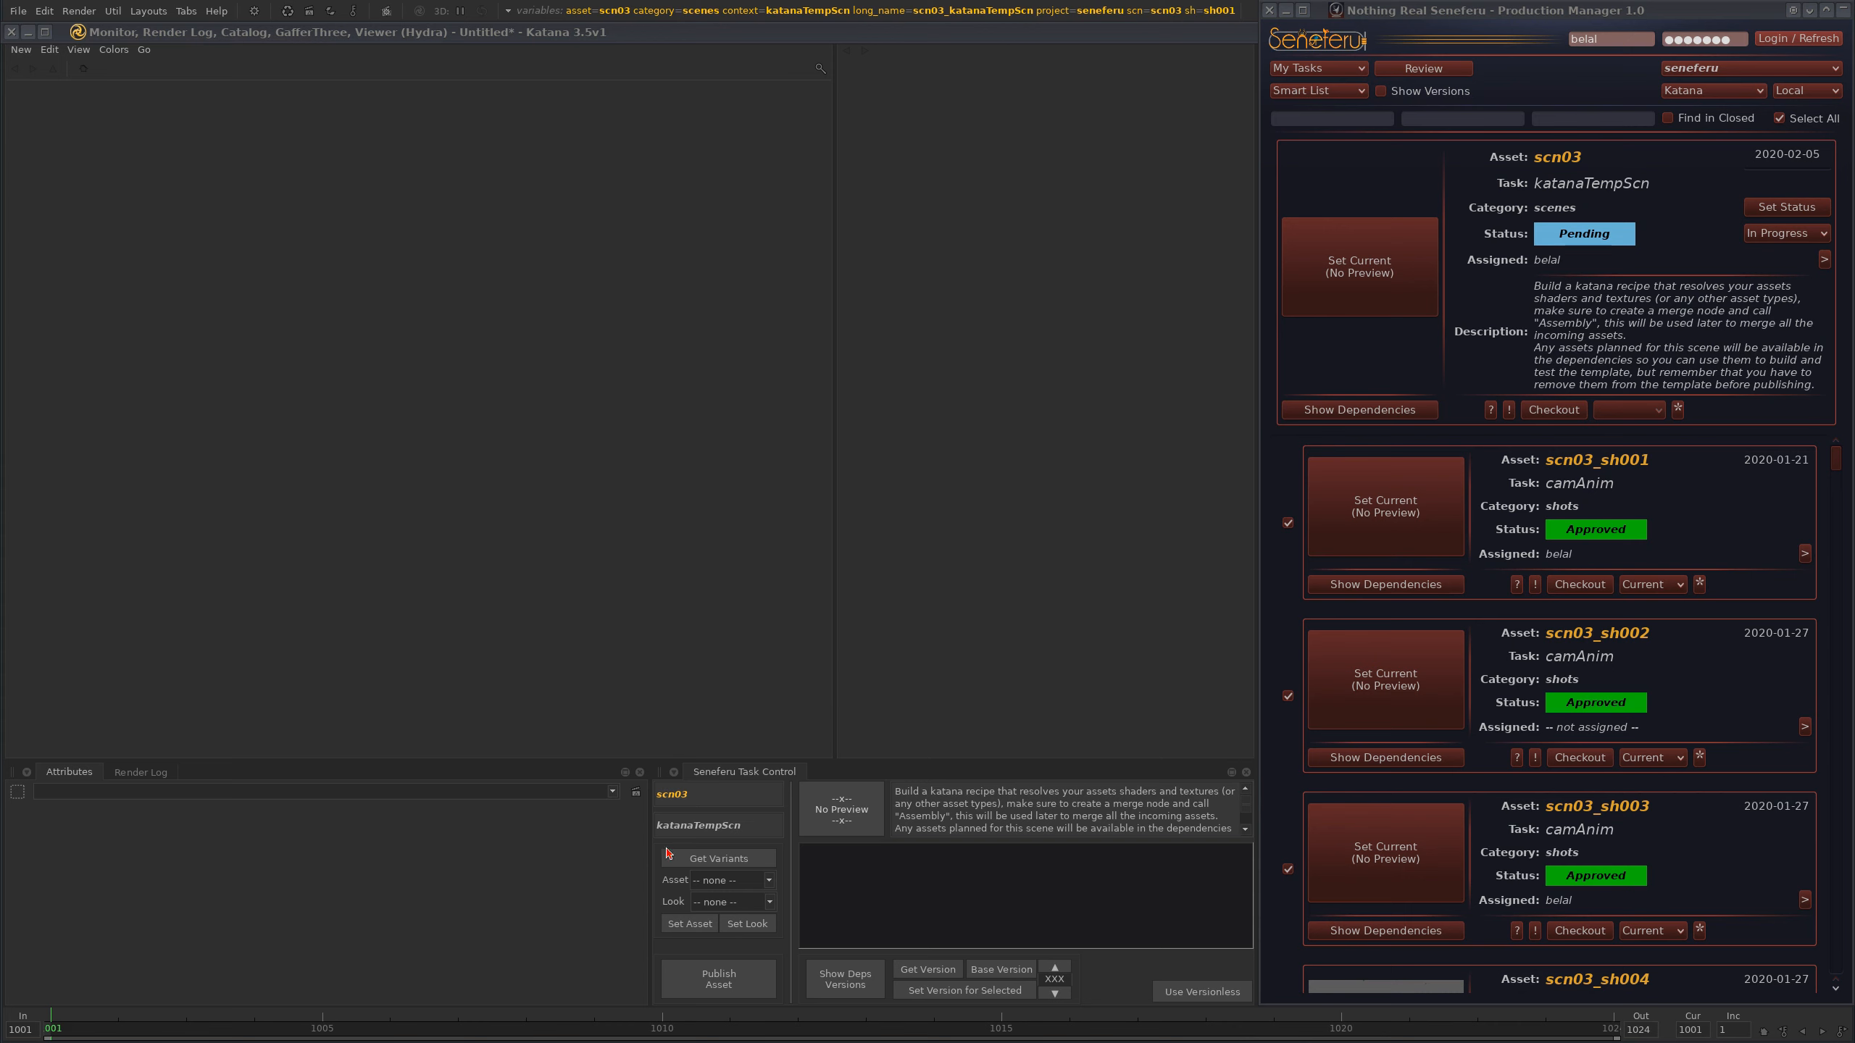
click(1785, 207)
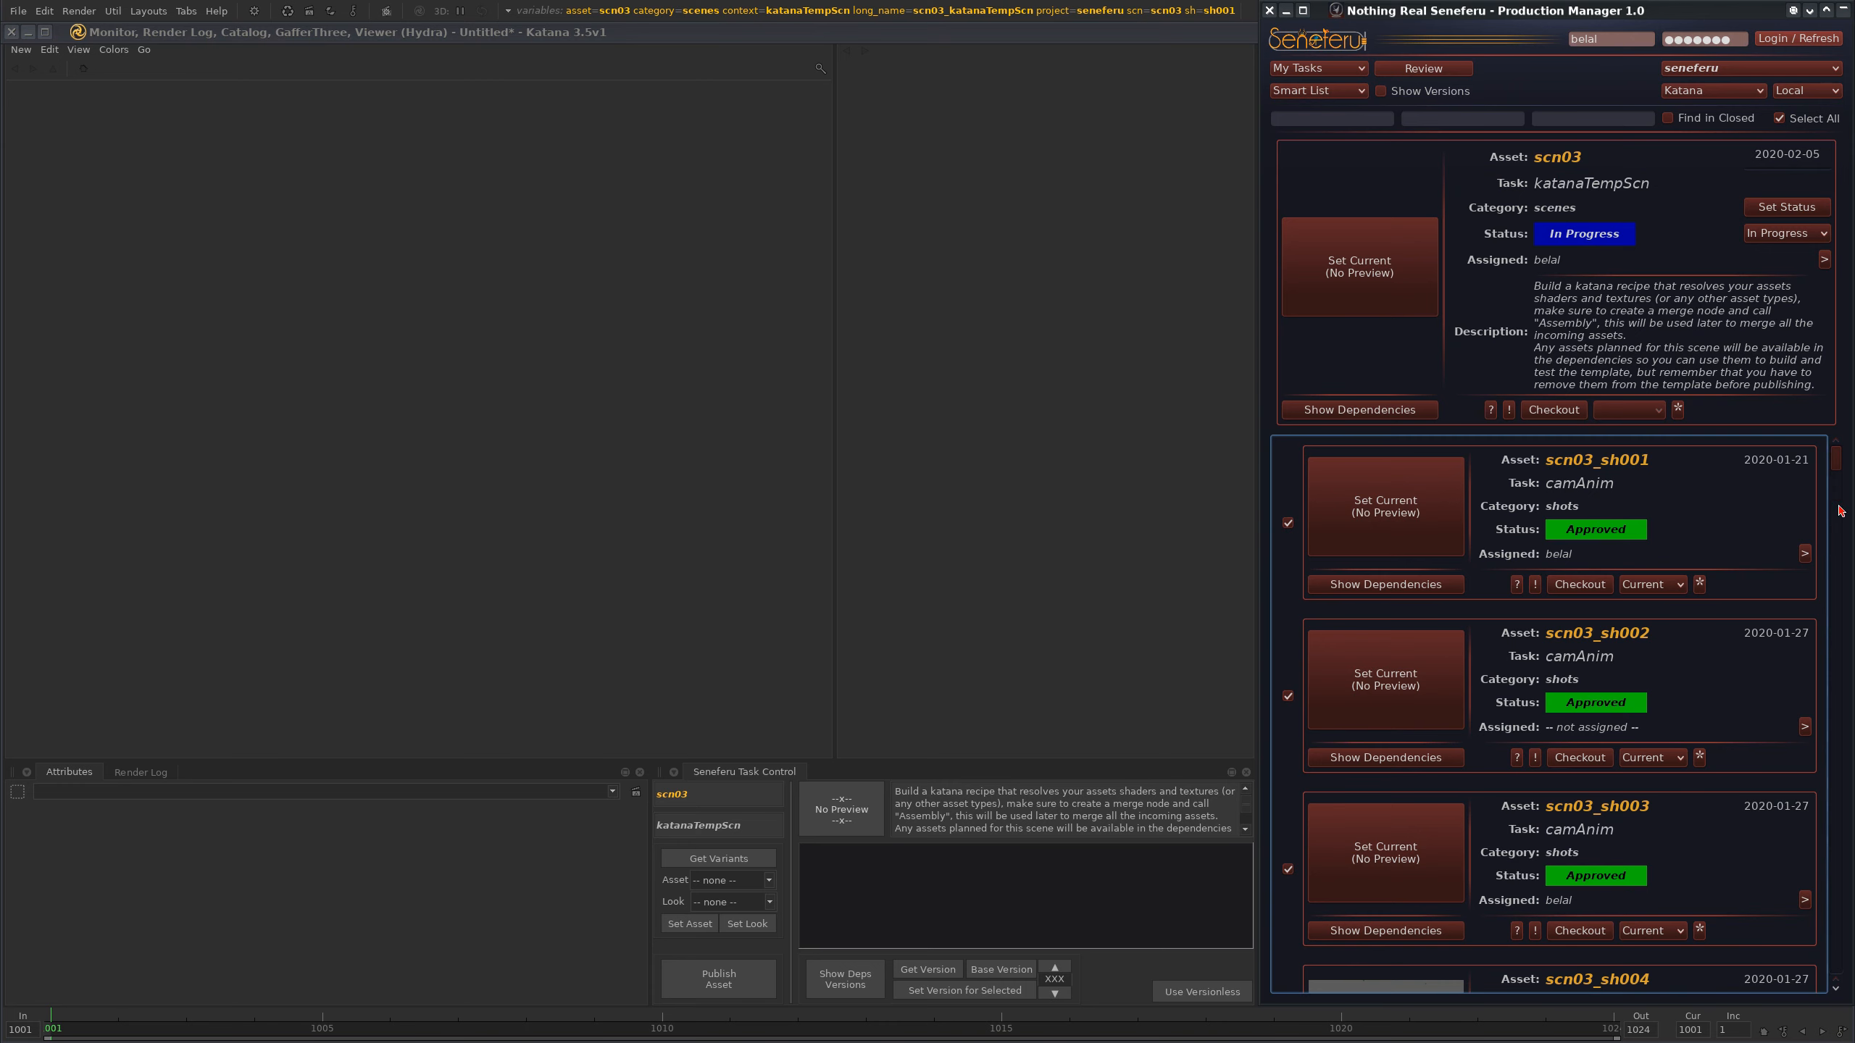
- Look through the full list of dependencies for the scn03 katanaTempScn task, from the shot cameras to the danceFloor model
mouse_move(1837, 461)
mouse_down()
mouse_move(1851, 944)
mouse_move(1841, 454)
mouse_up()
scroll(1634, 614, down, 10)
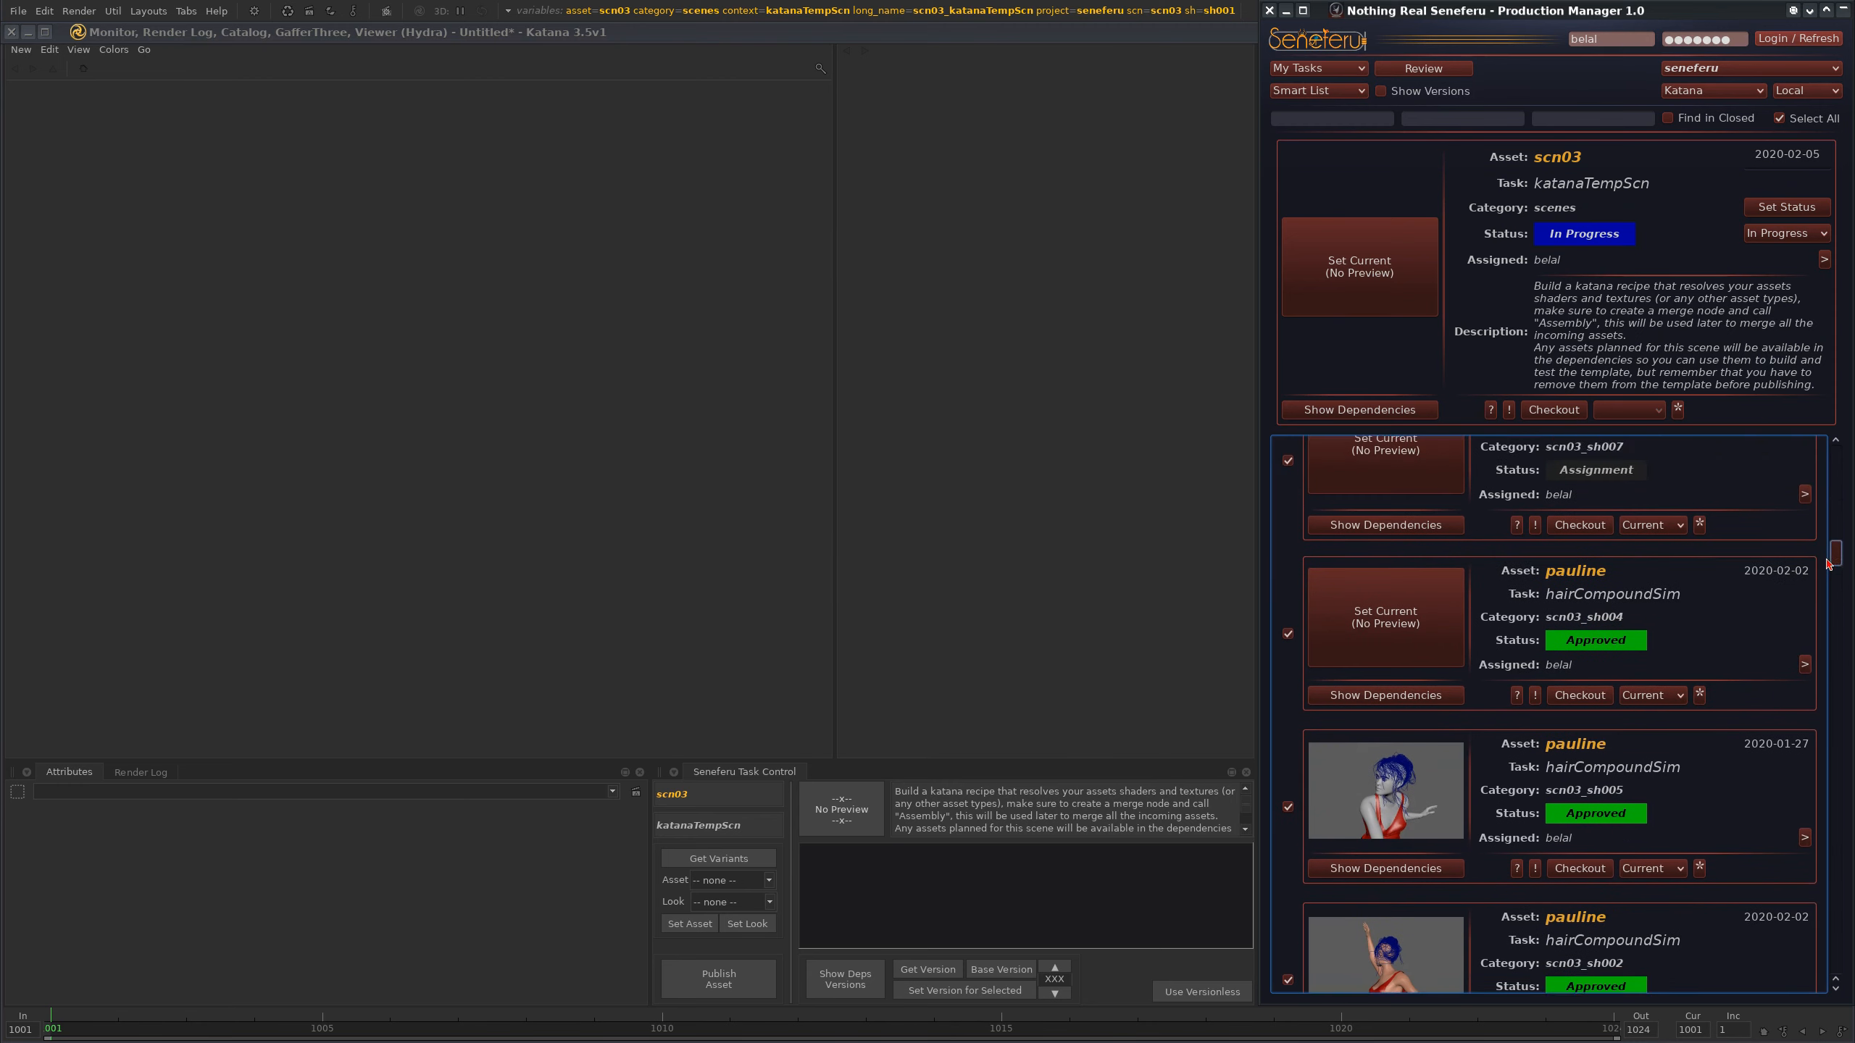
drag(1835, 557, 1836, 447)
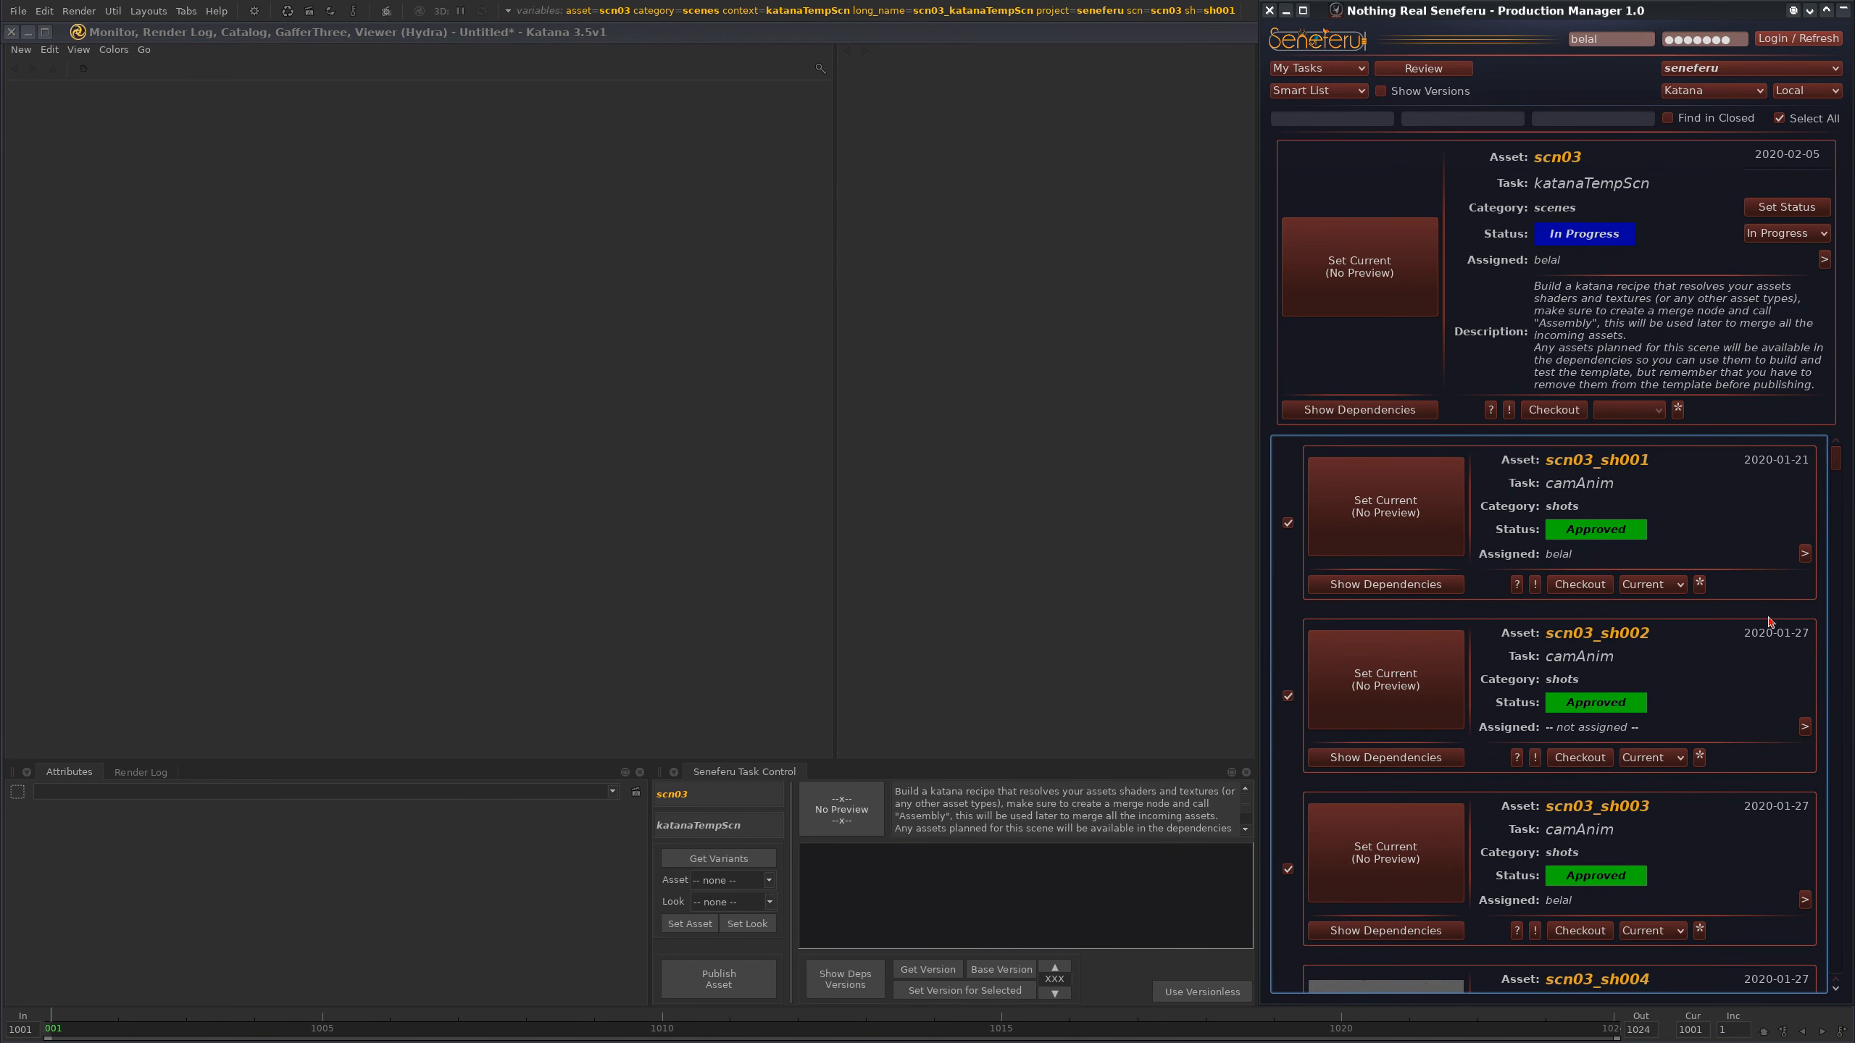
drag(1837, 462, 1839, 961)
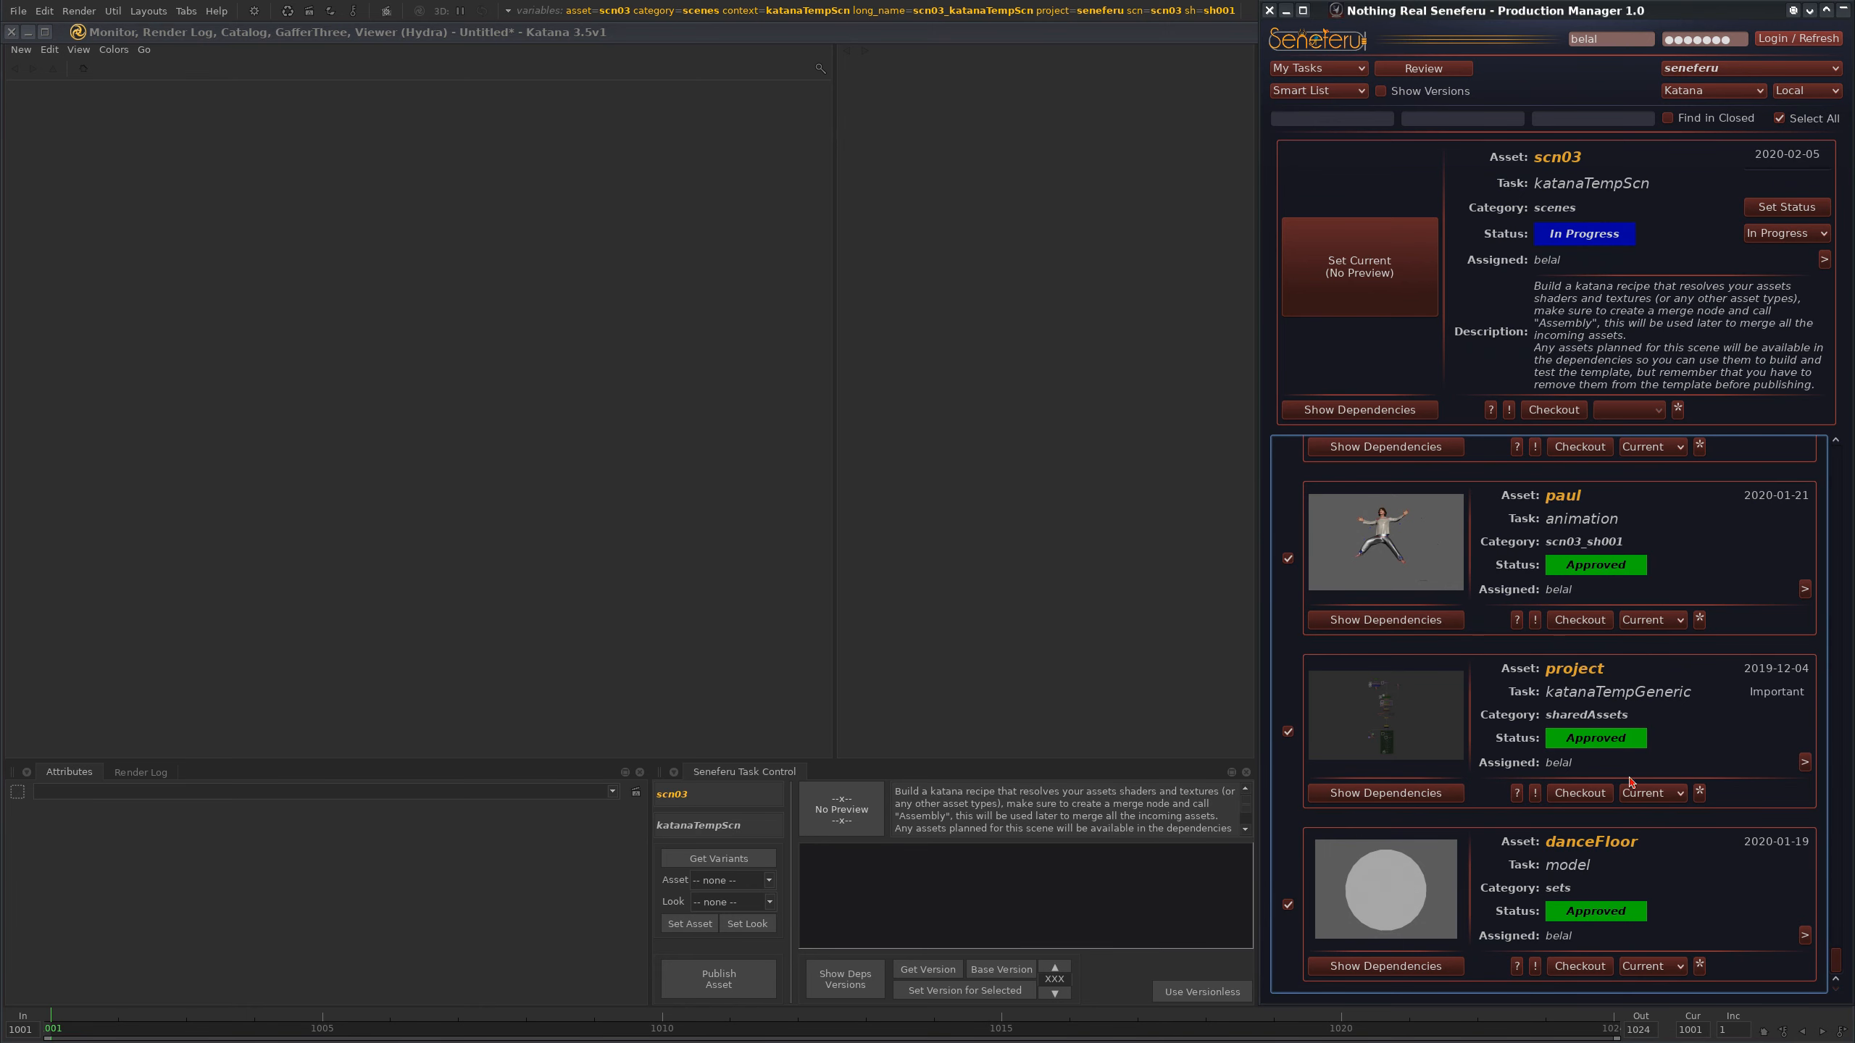
drag(1834, 967, 1806, 457)
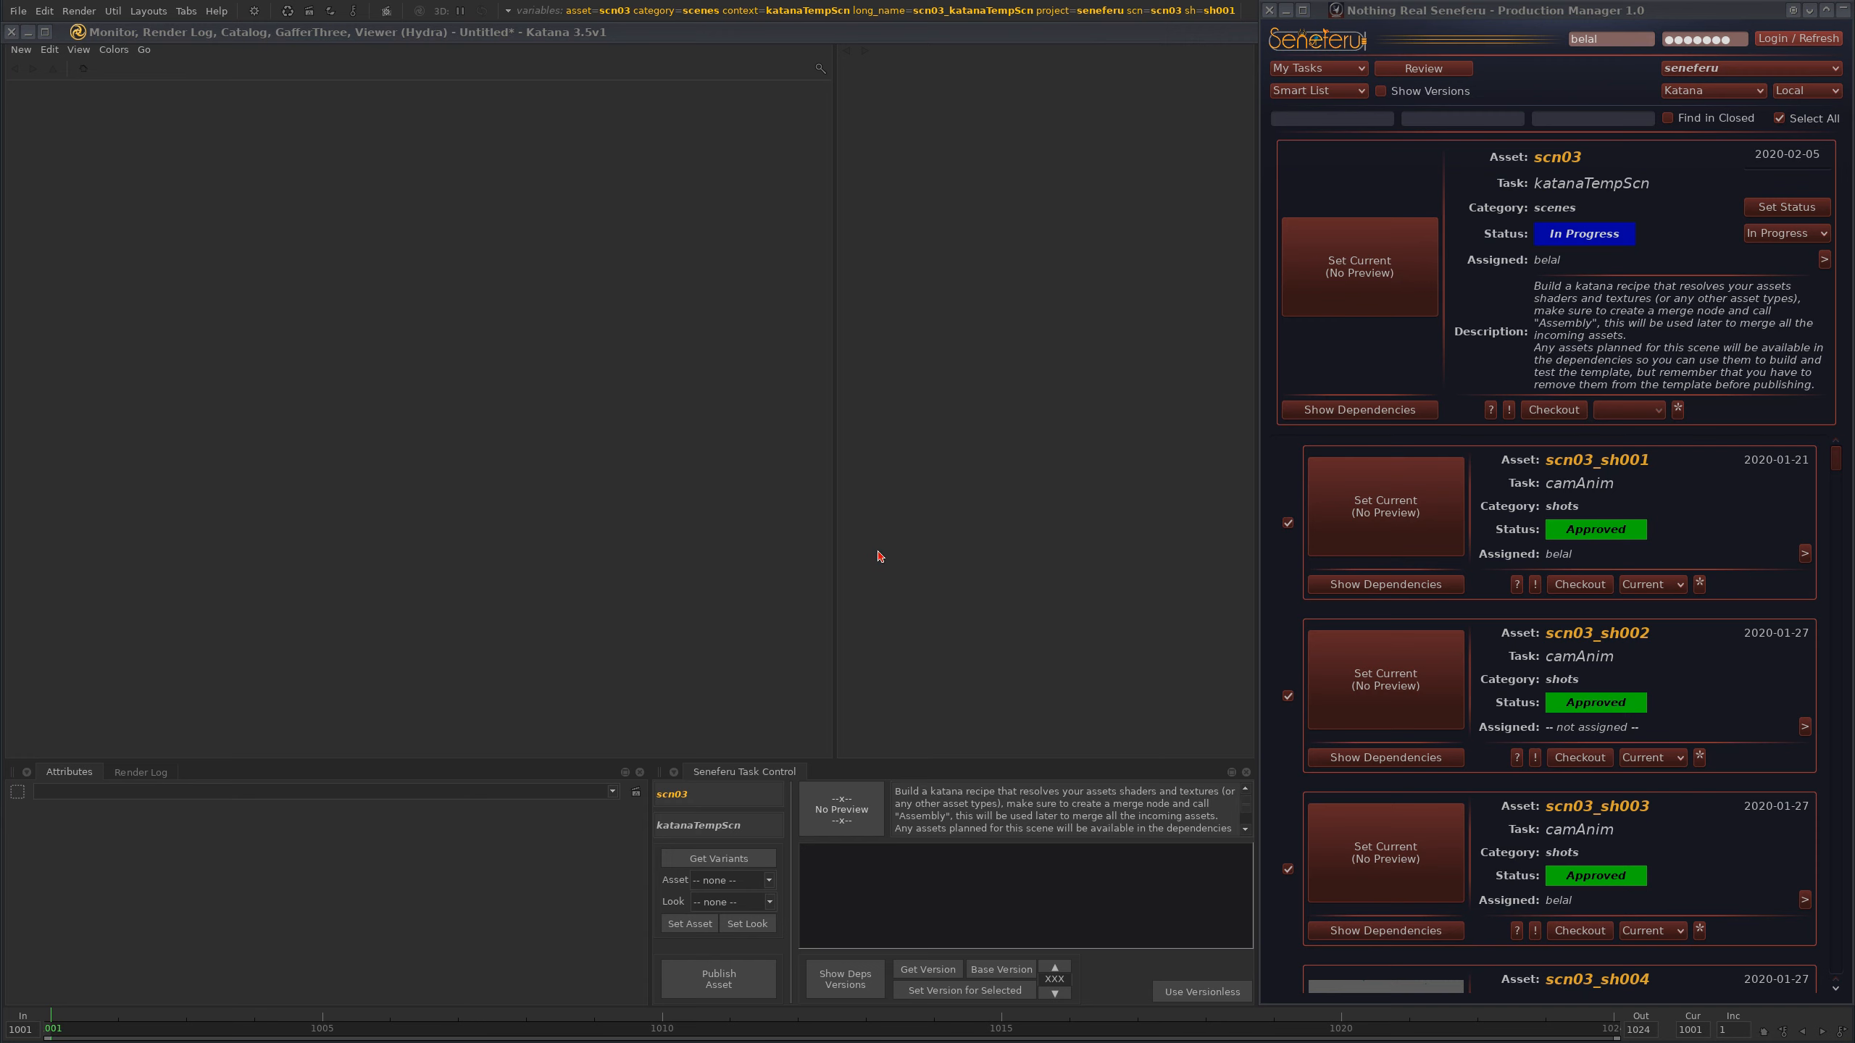
click(1528, 798)
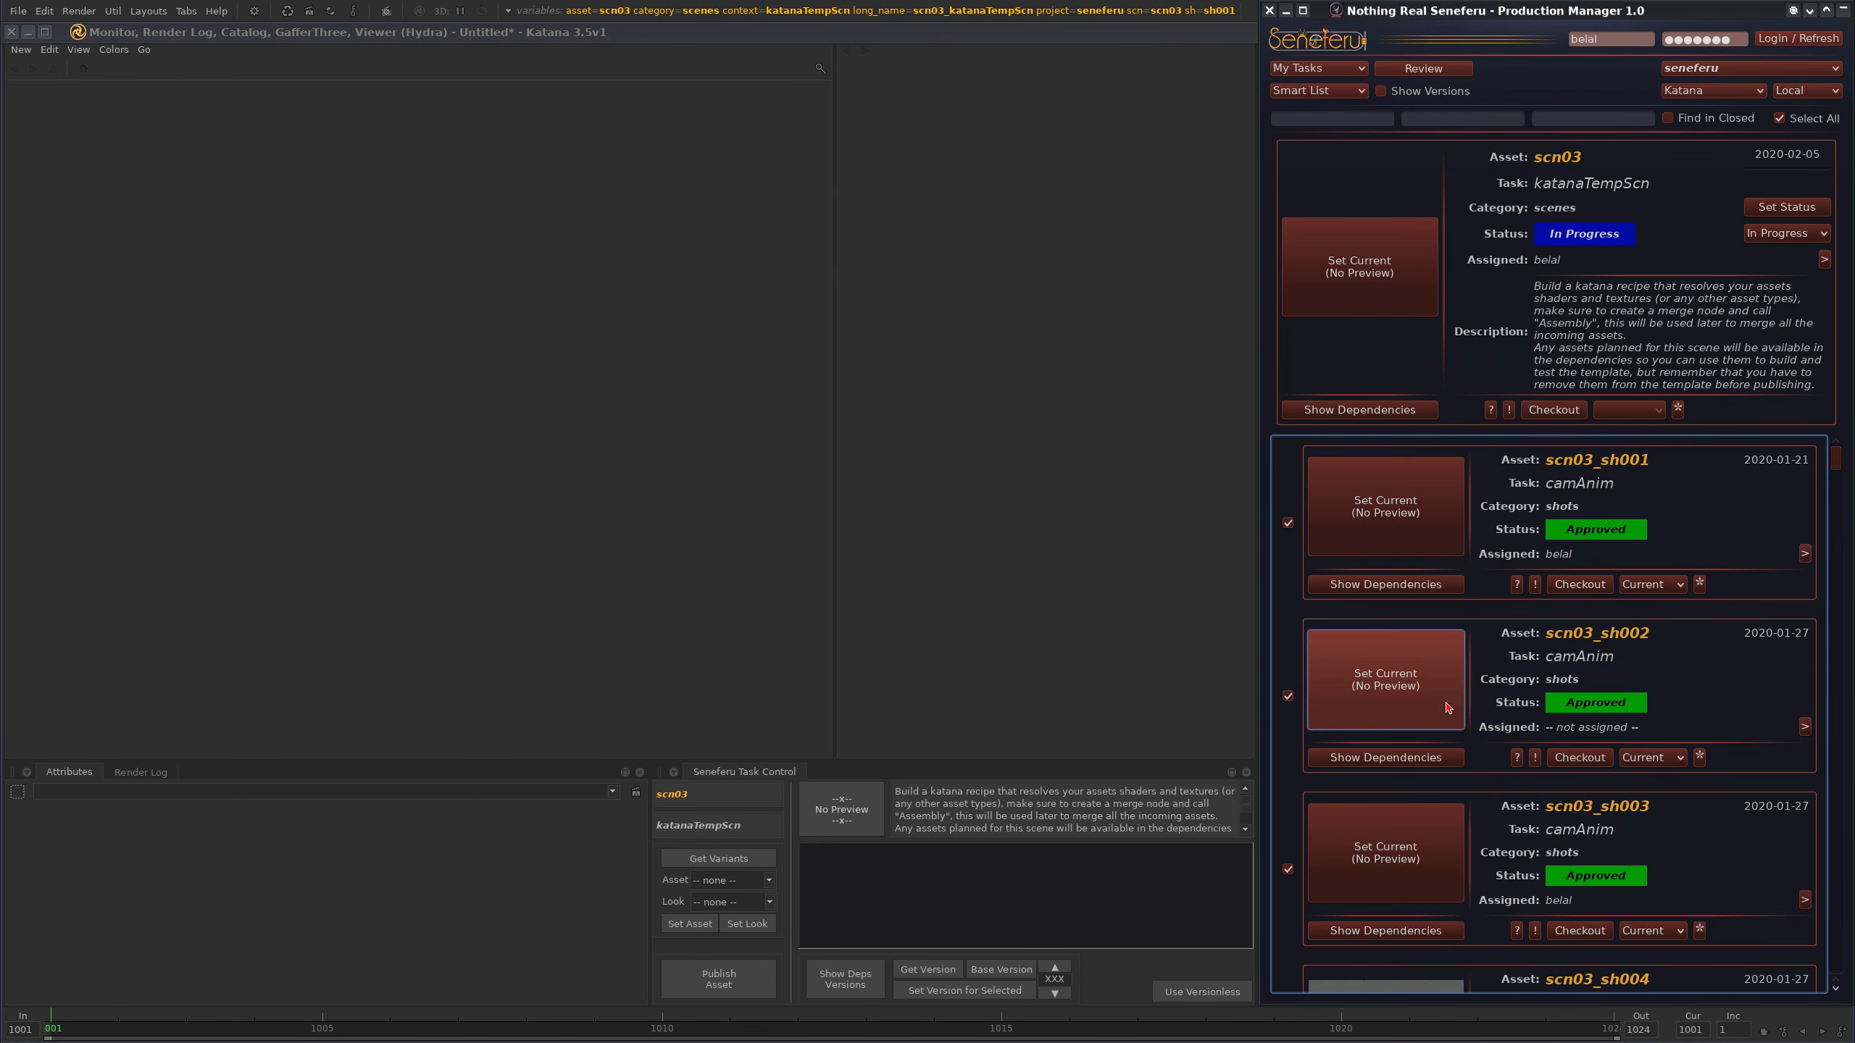
drag(1838, 458, 1837, 961)
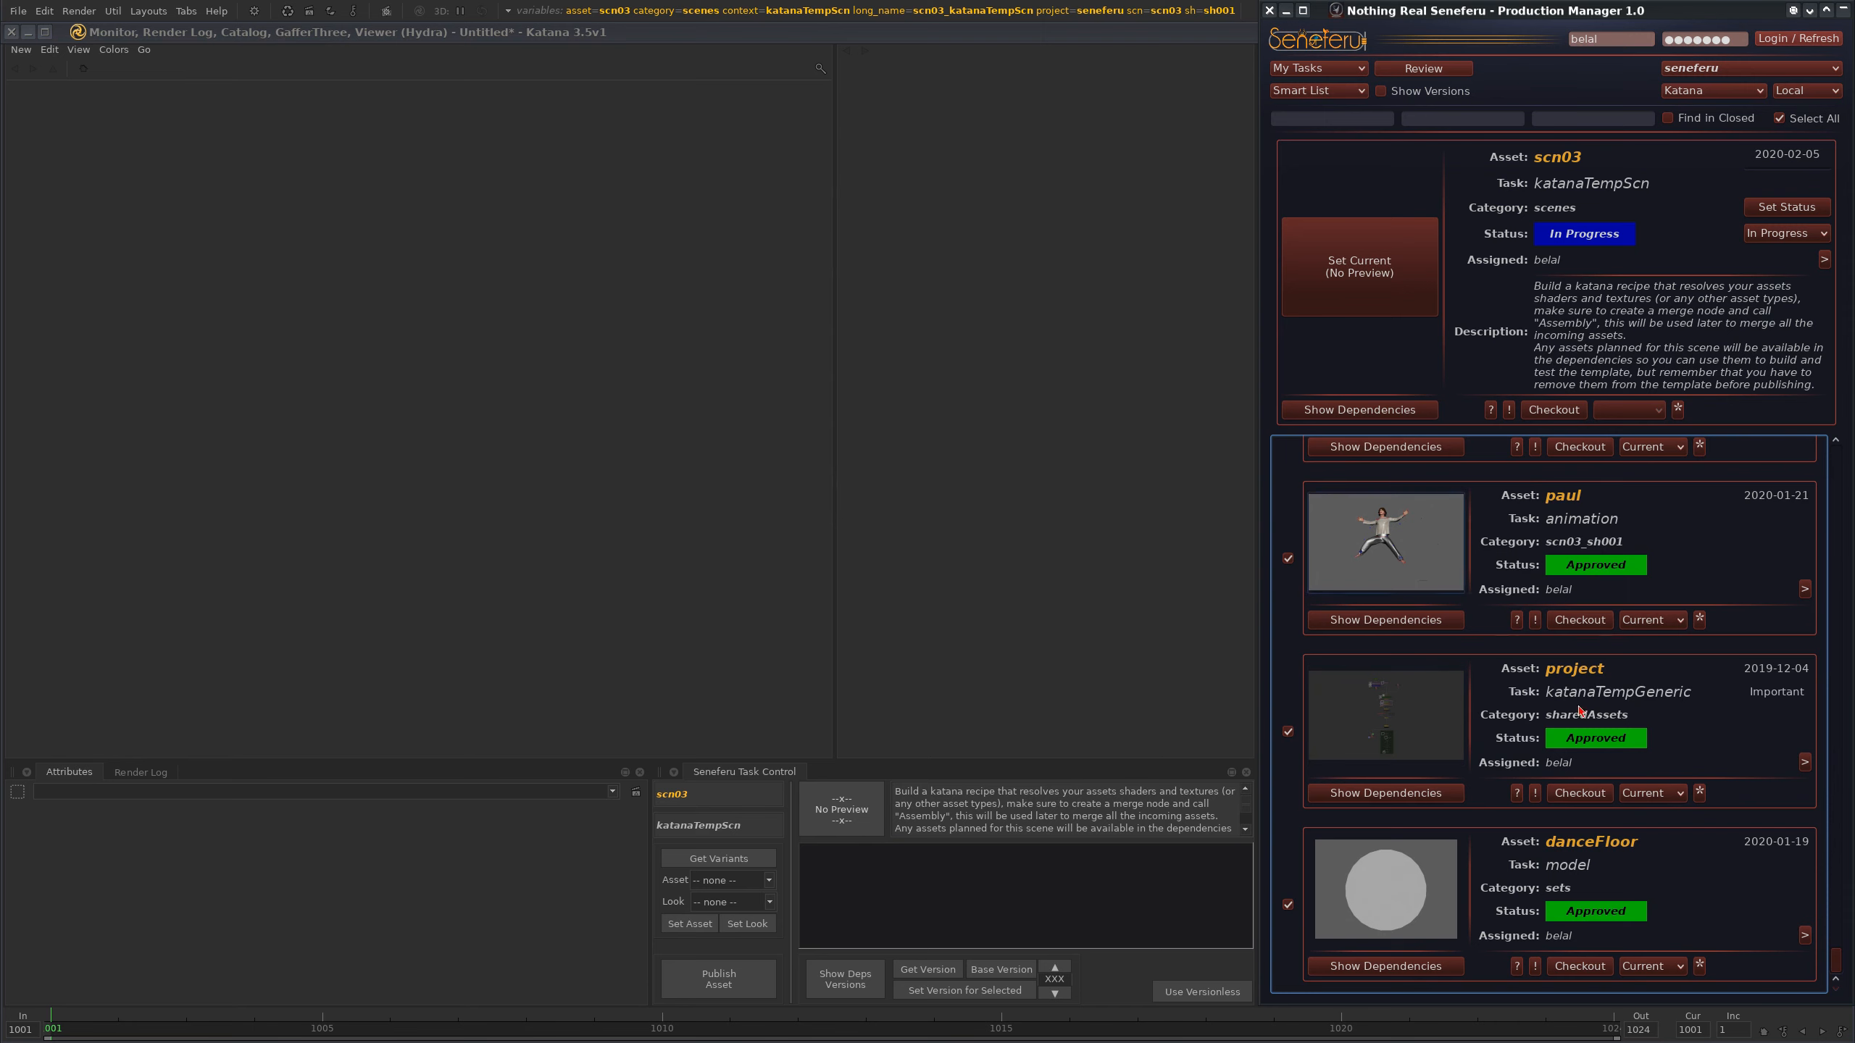
drag(1839, 972, 1583, 448)
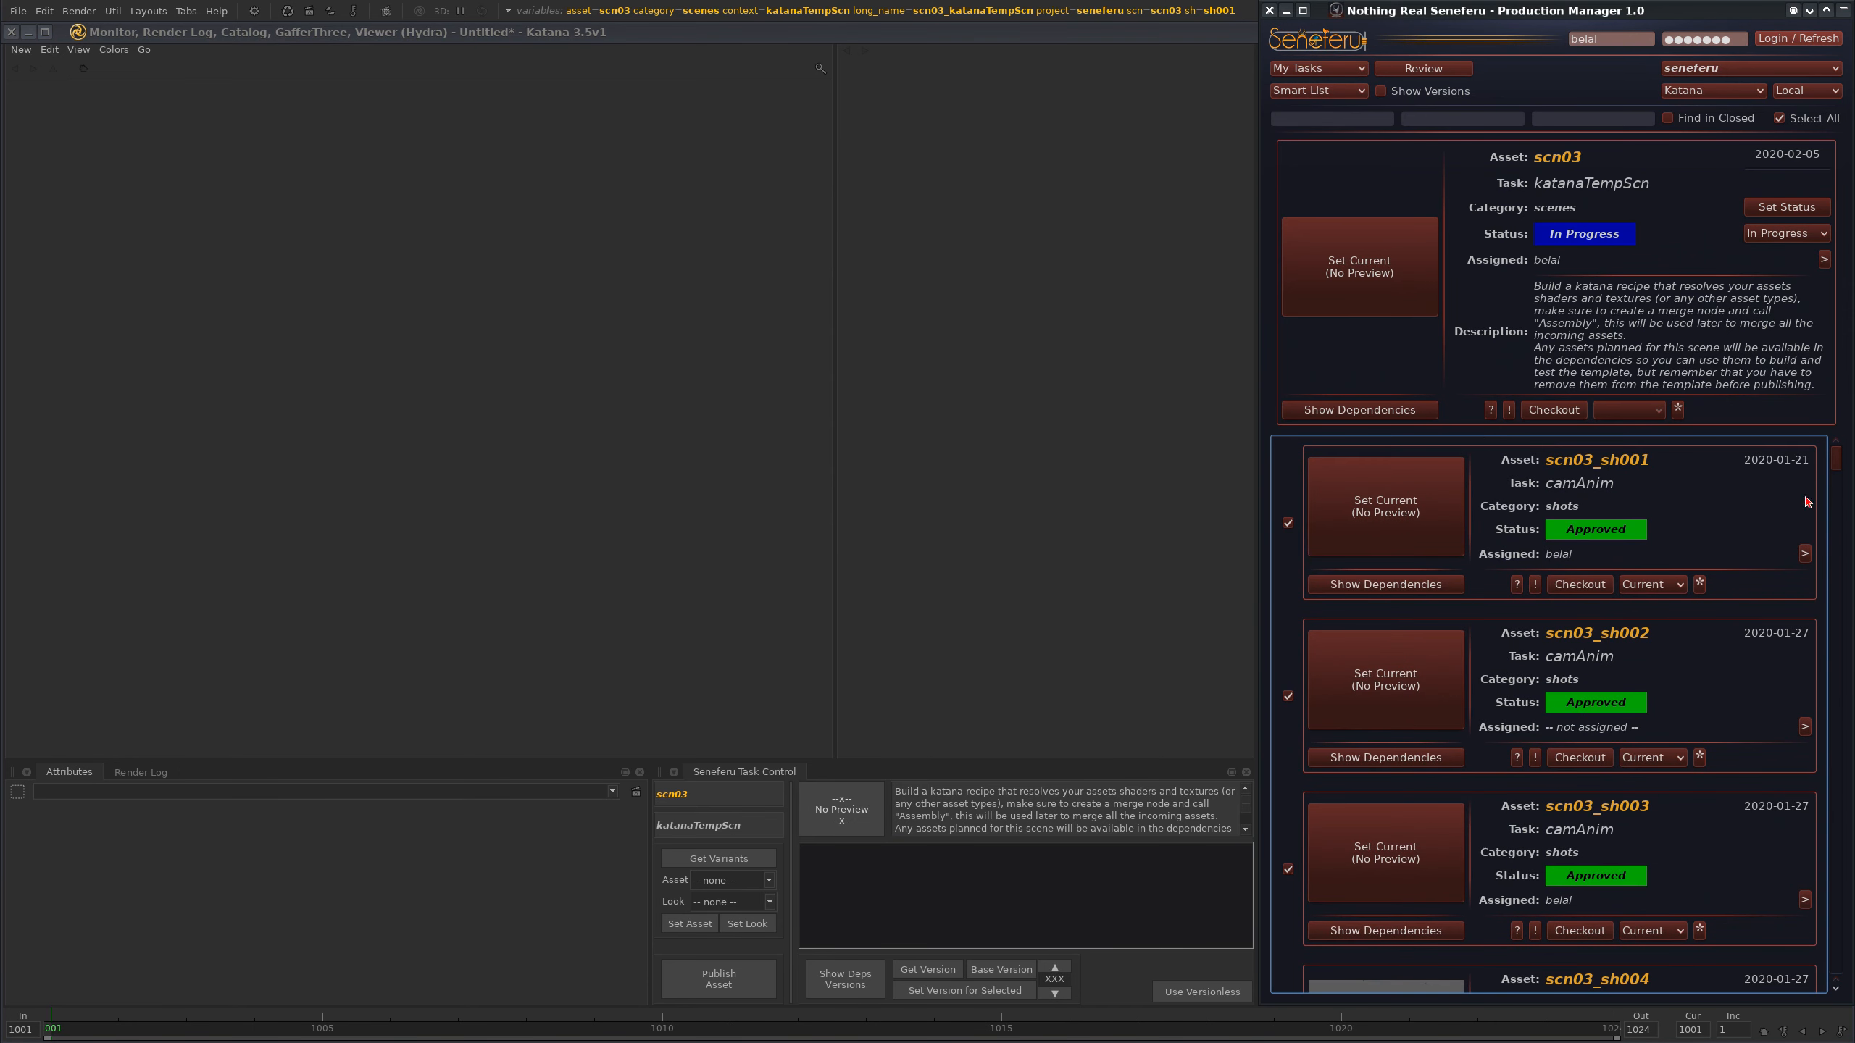
drag(1835, 459, 1821, 694)
scroll(1524, 551, down, 13)
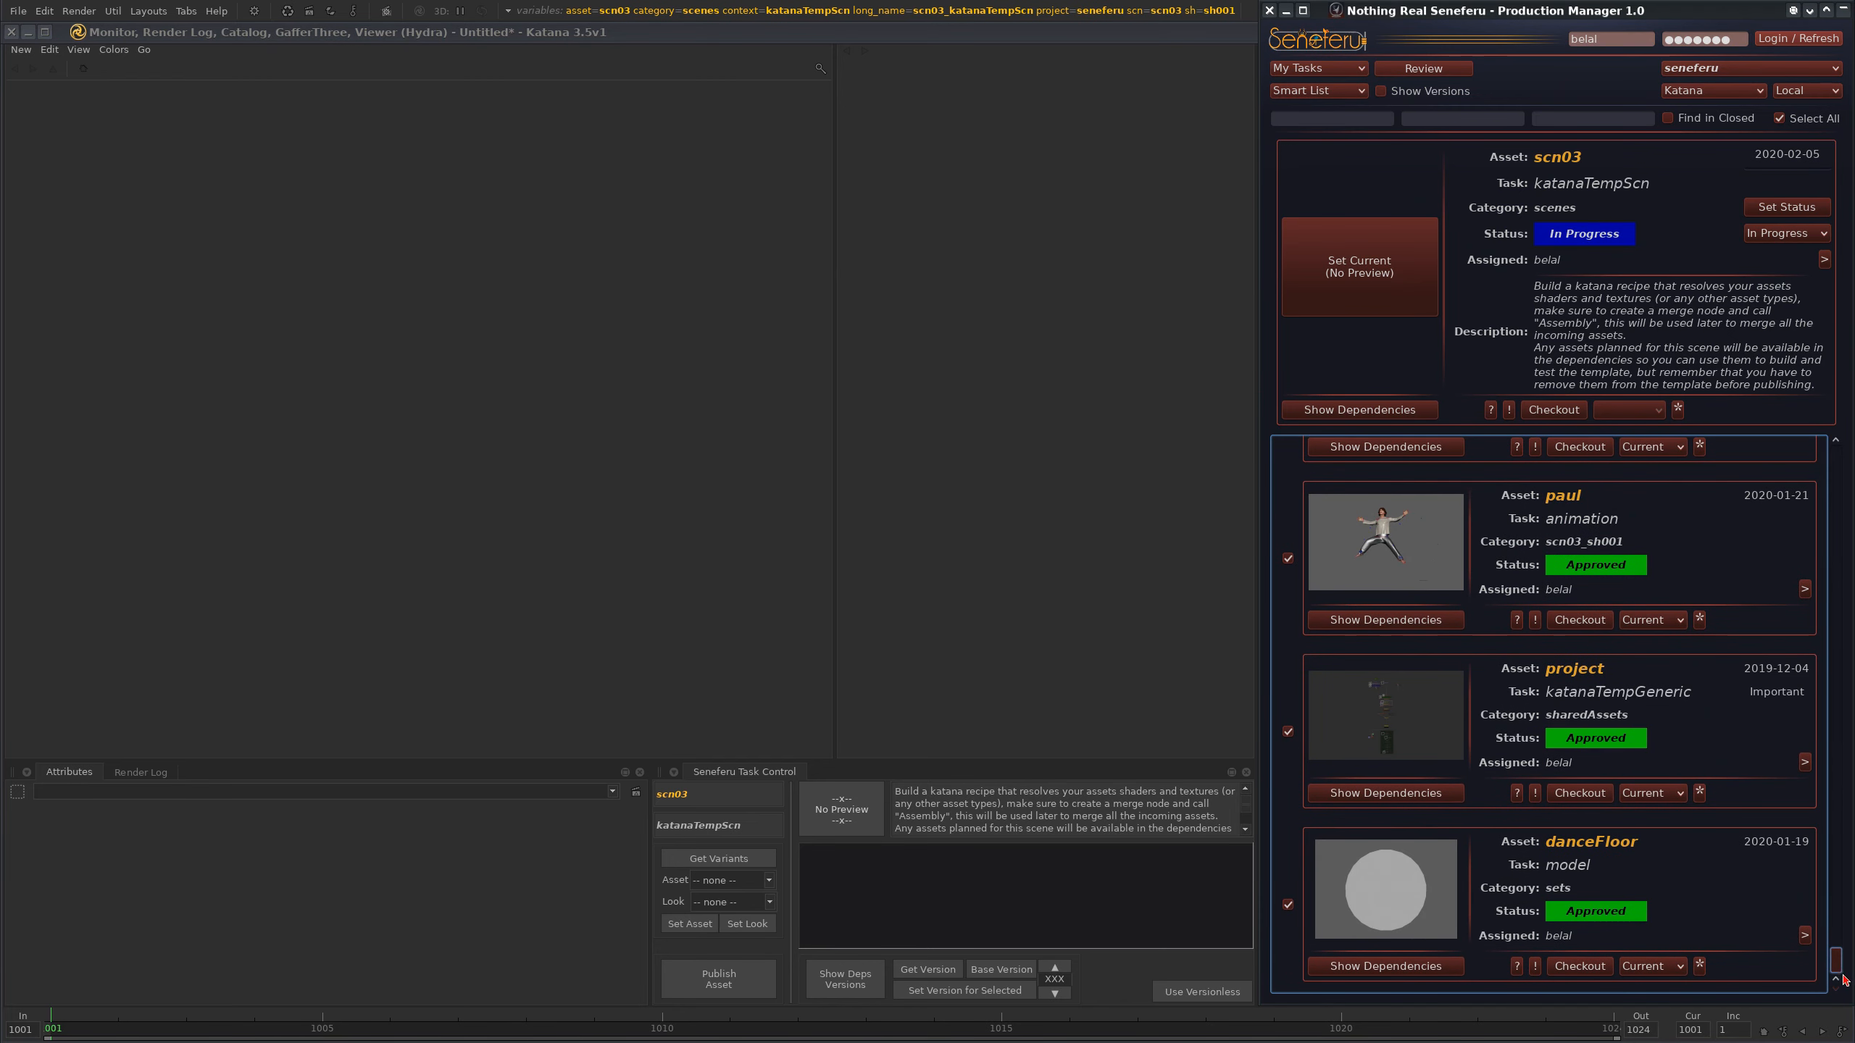
mouse_move(1838, 964)
mouse_down()
mouse_move(1839, 948)
mouse_move(1840, 976)
mouse_up()
drag(1837, 962, 1824, 703)
scroll(1702, 536, up, 20)
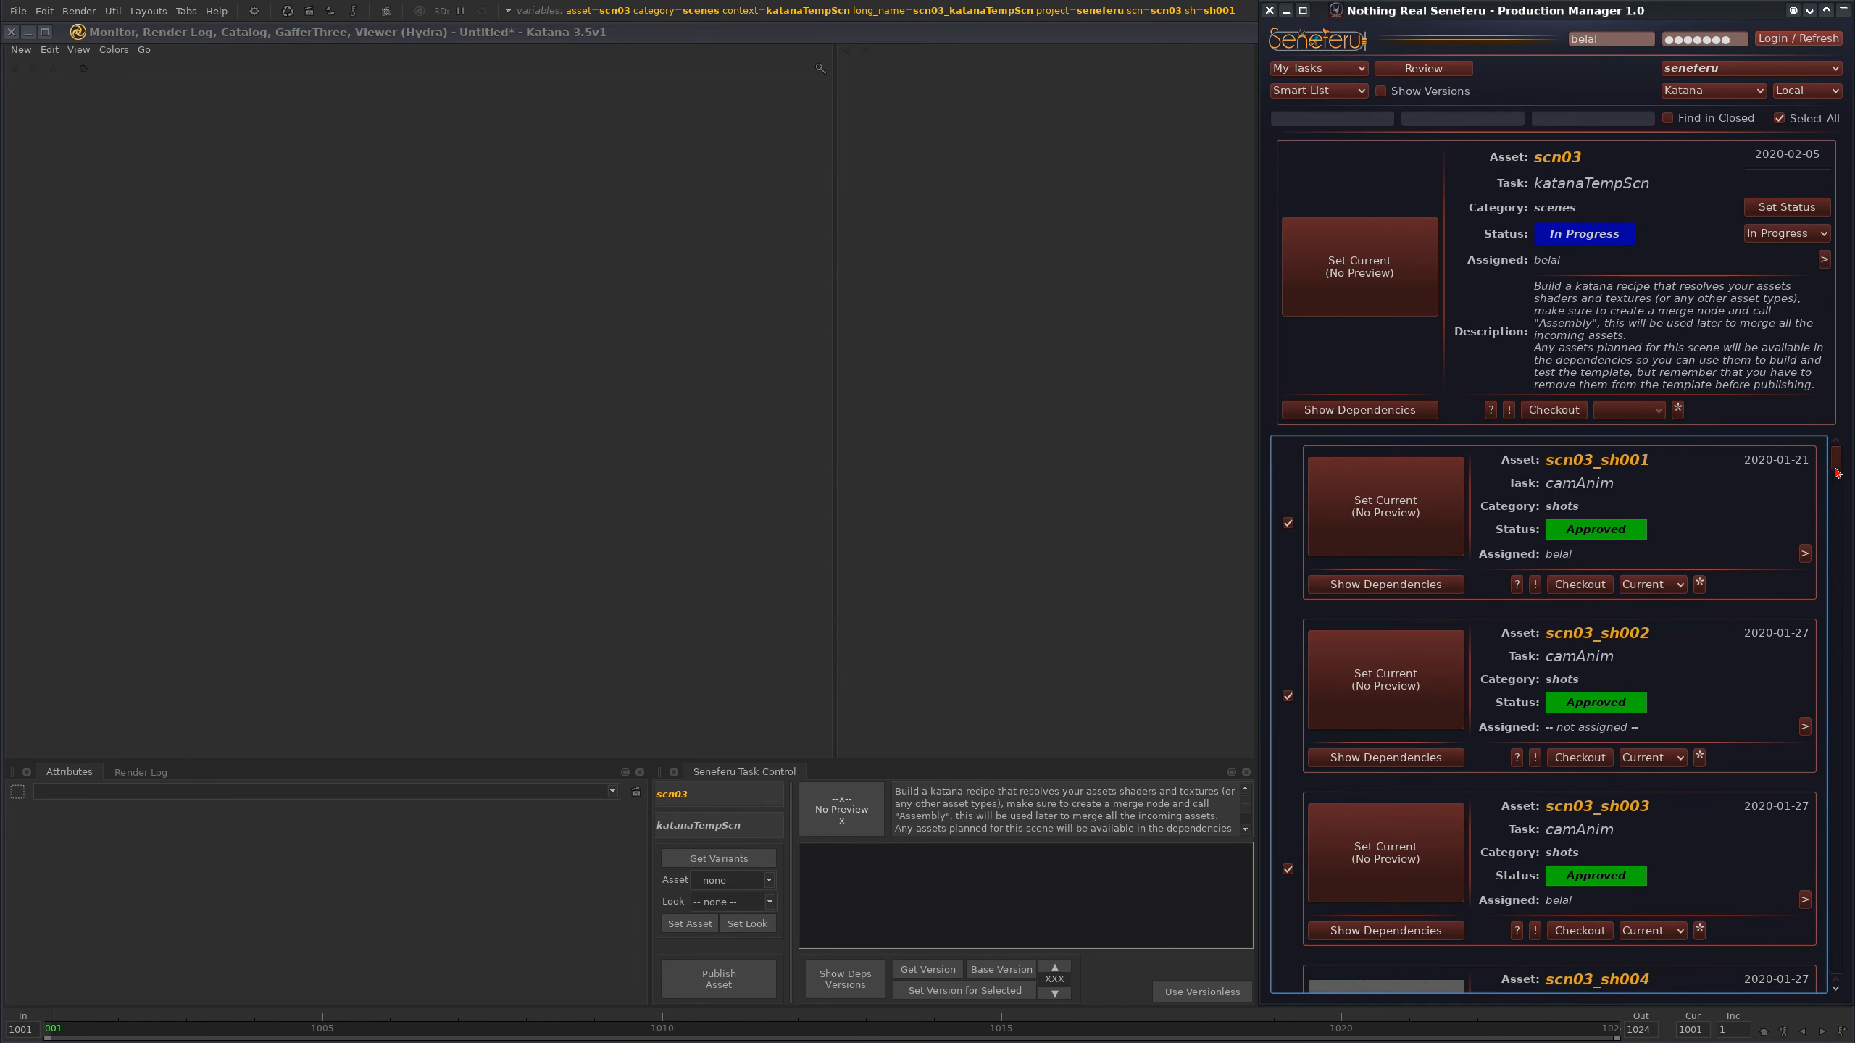
drag(1835, 466, 1835, 454)
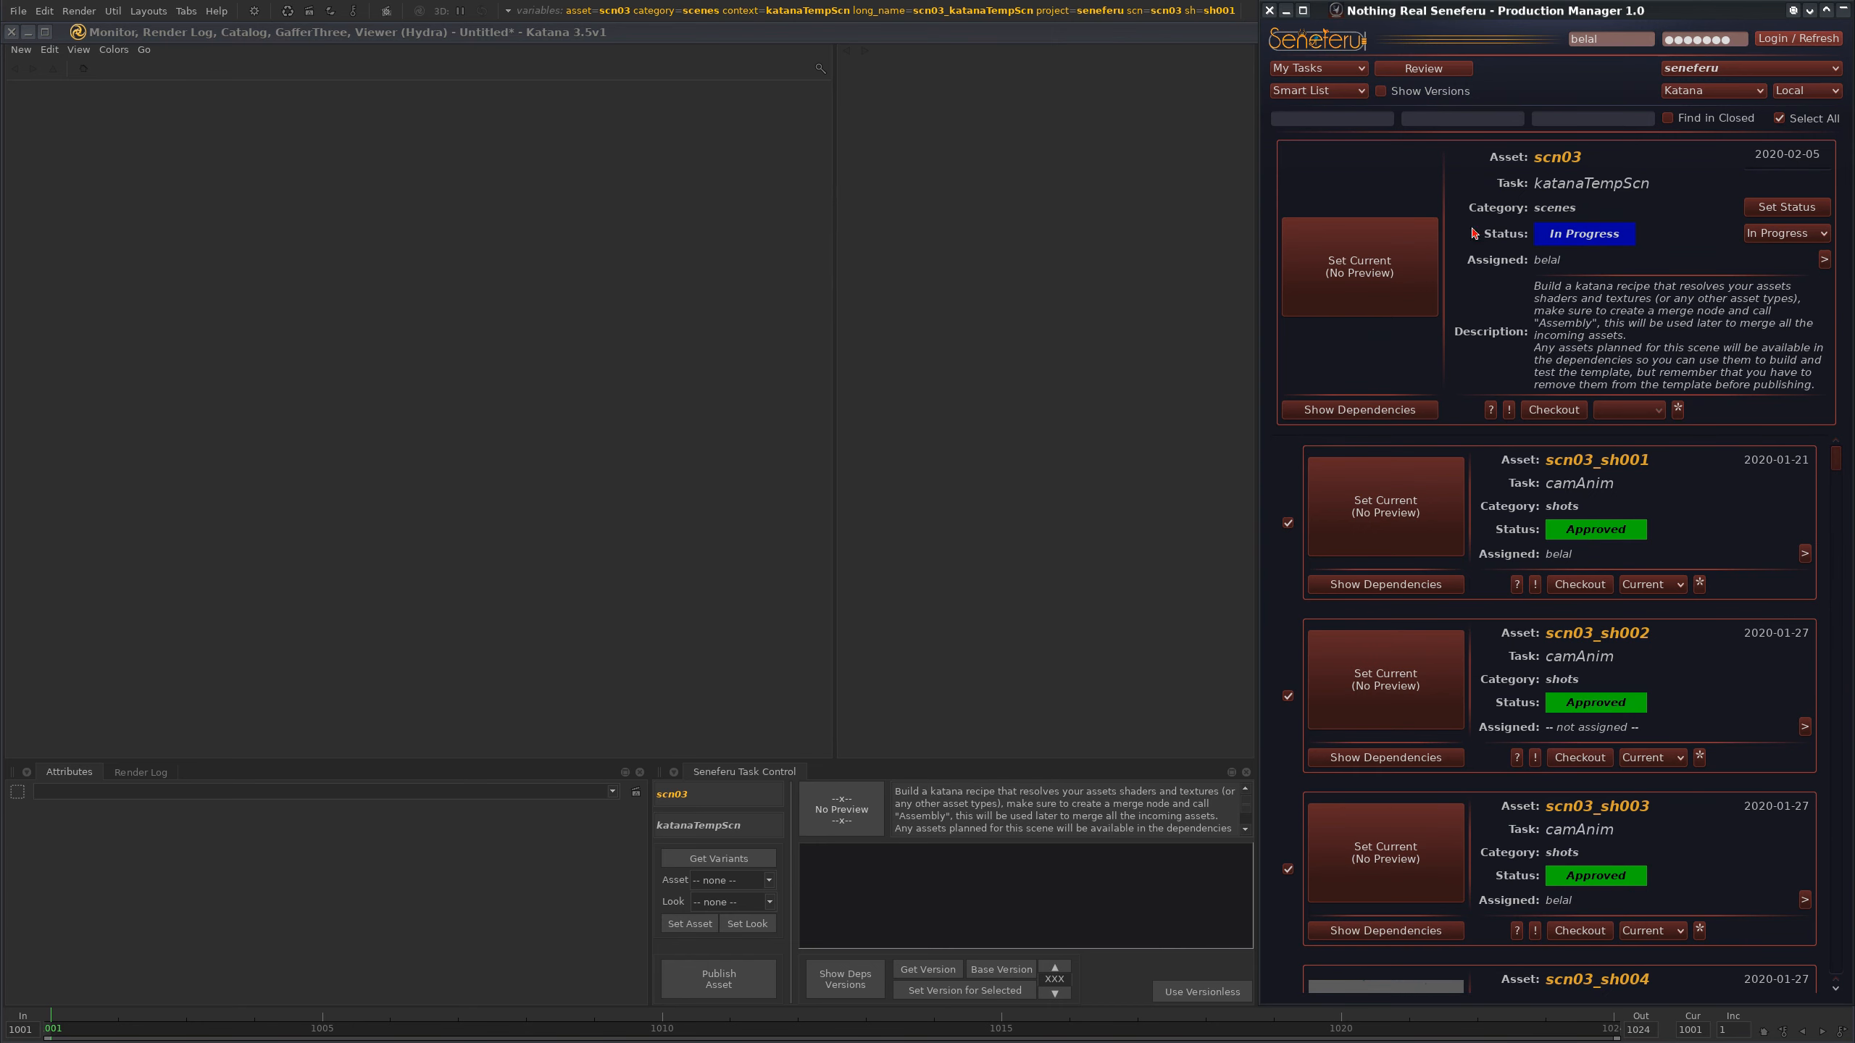
mouse_move(1837, 460)
mouse_down()
mouse_move(1838, 481)
mouse_move(1836, 459)
mouse_up()
- Load the selected dependencies of the katanaTempScn task into Katana and follow the import log in the terminal
click(1381, 412)
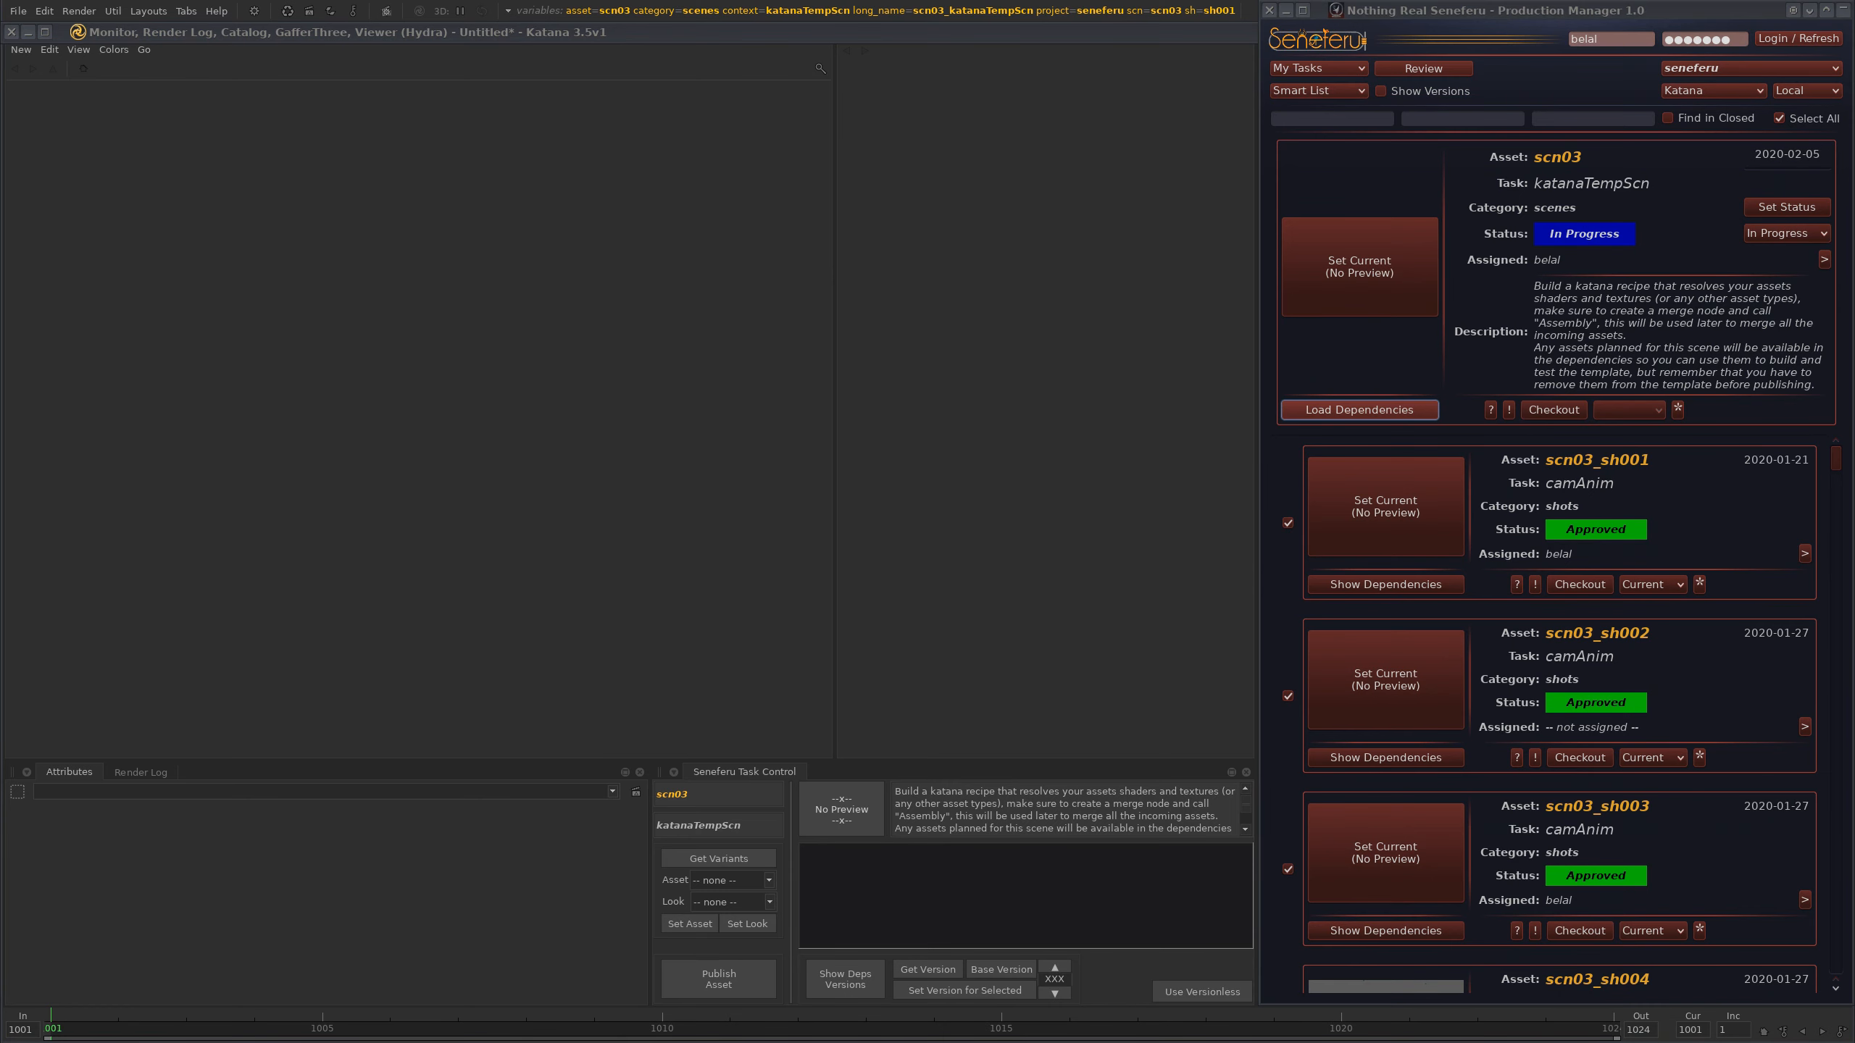
drag(518, 1041, 520, 376)
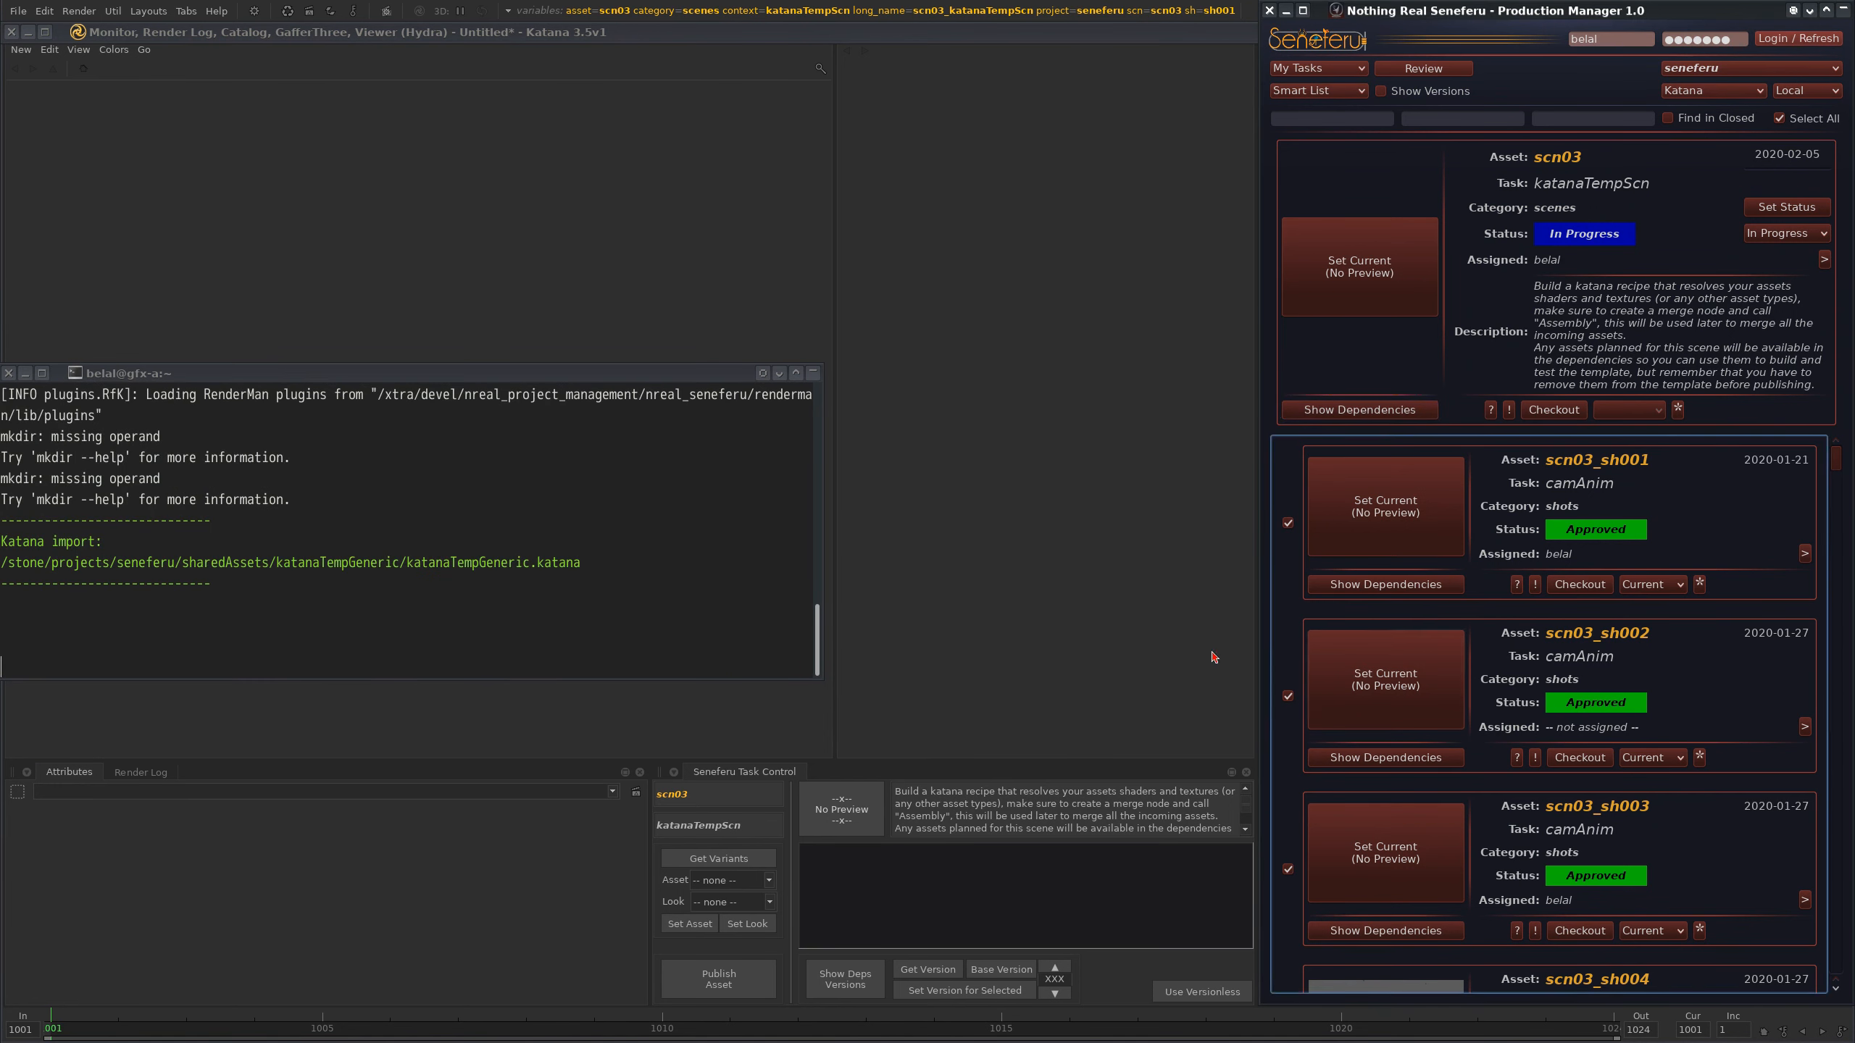
scroll(359, 543, up, 5)
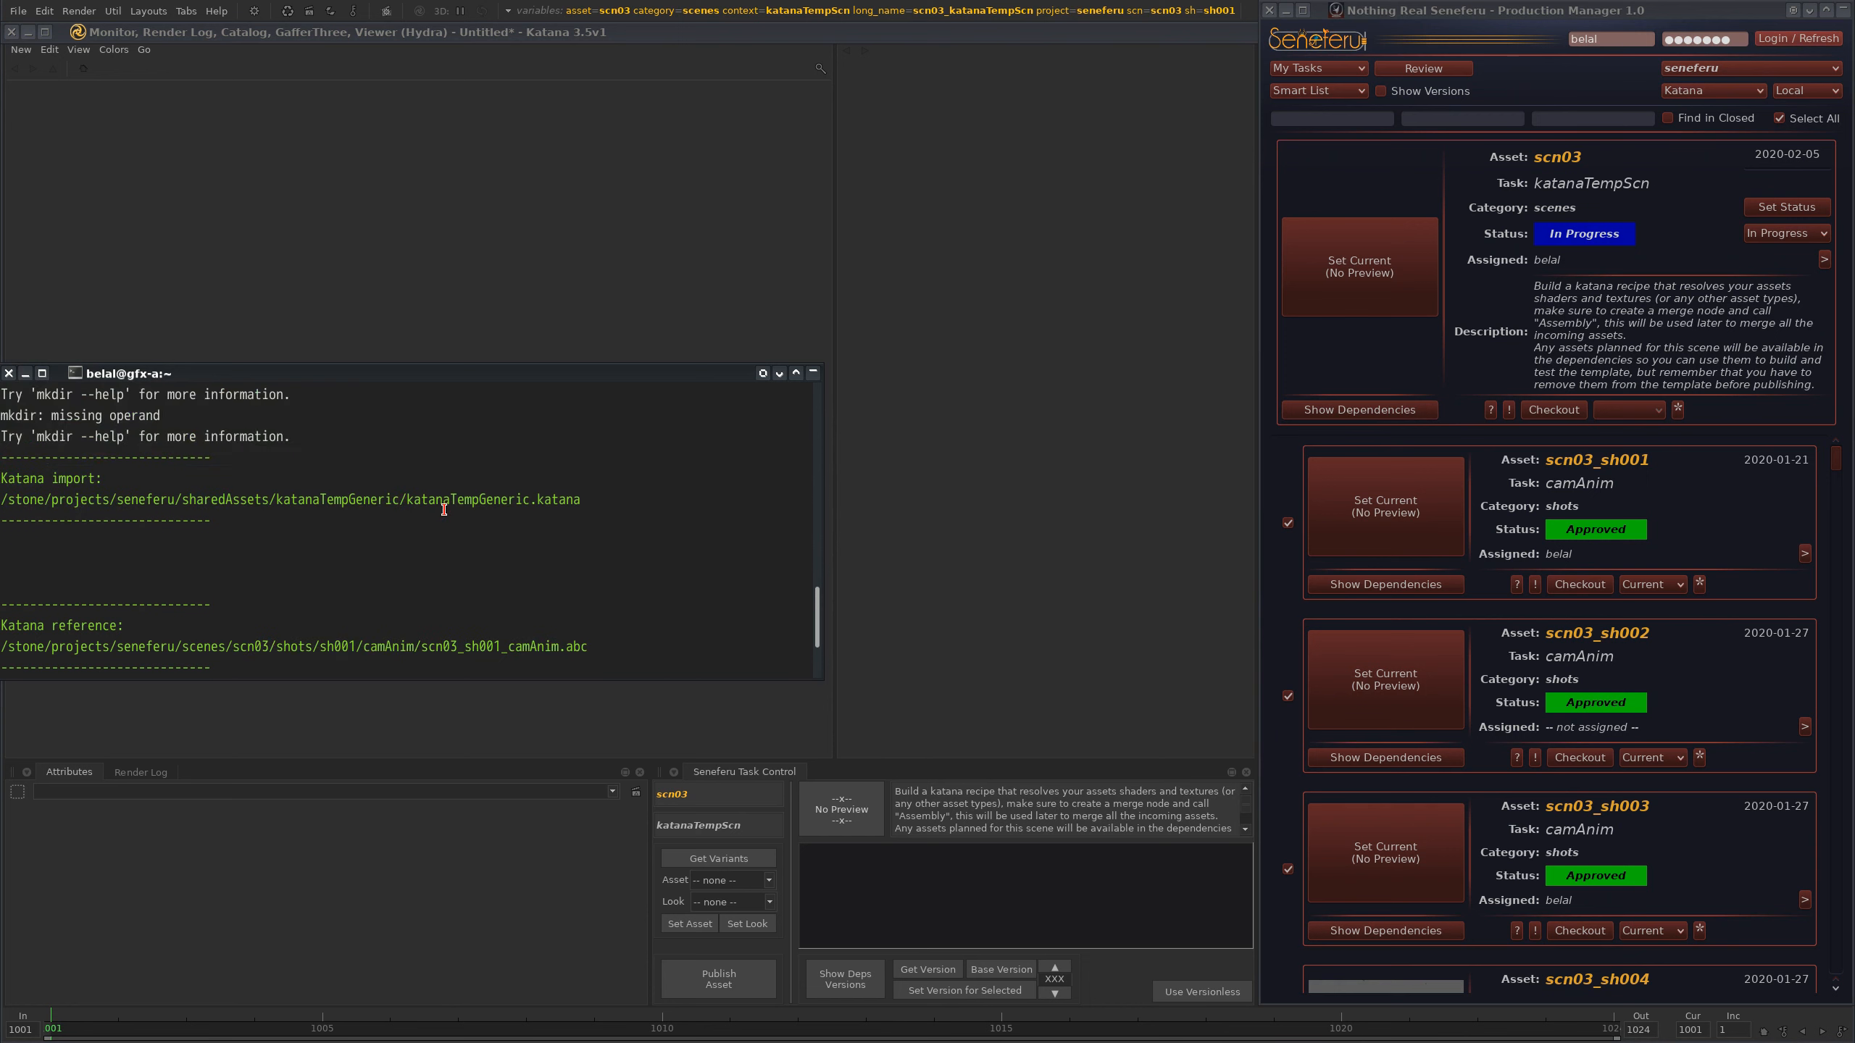
scroll(444, 509, down, 3)
double_click(507, 496)
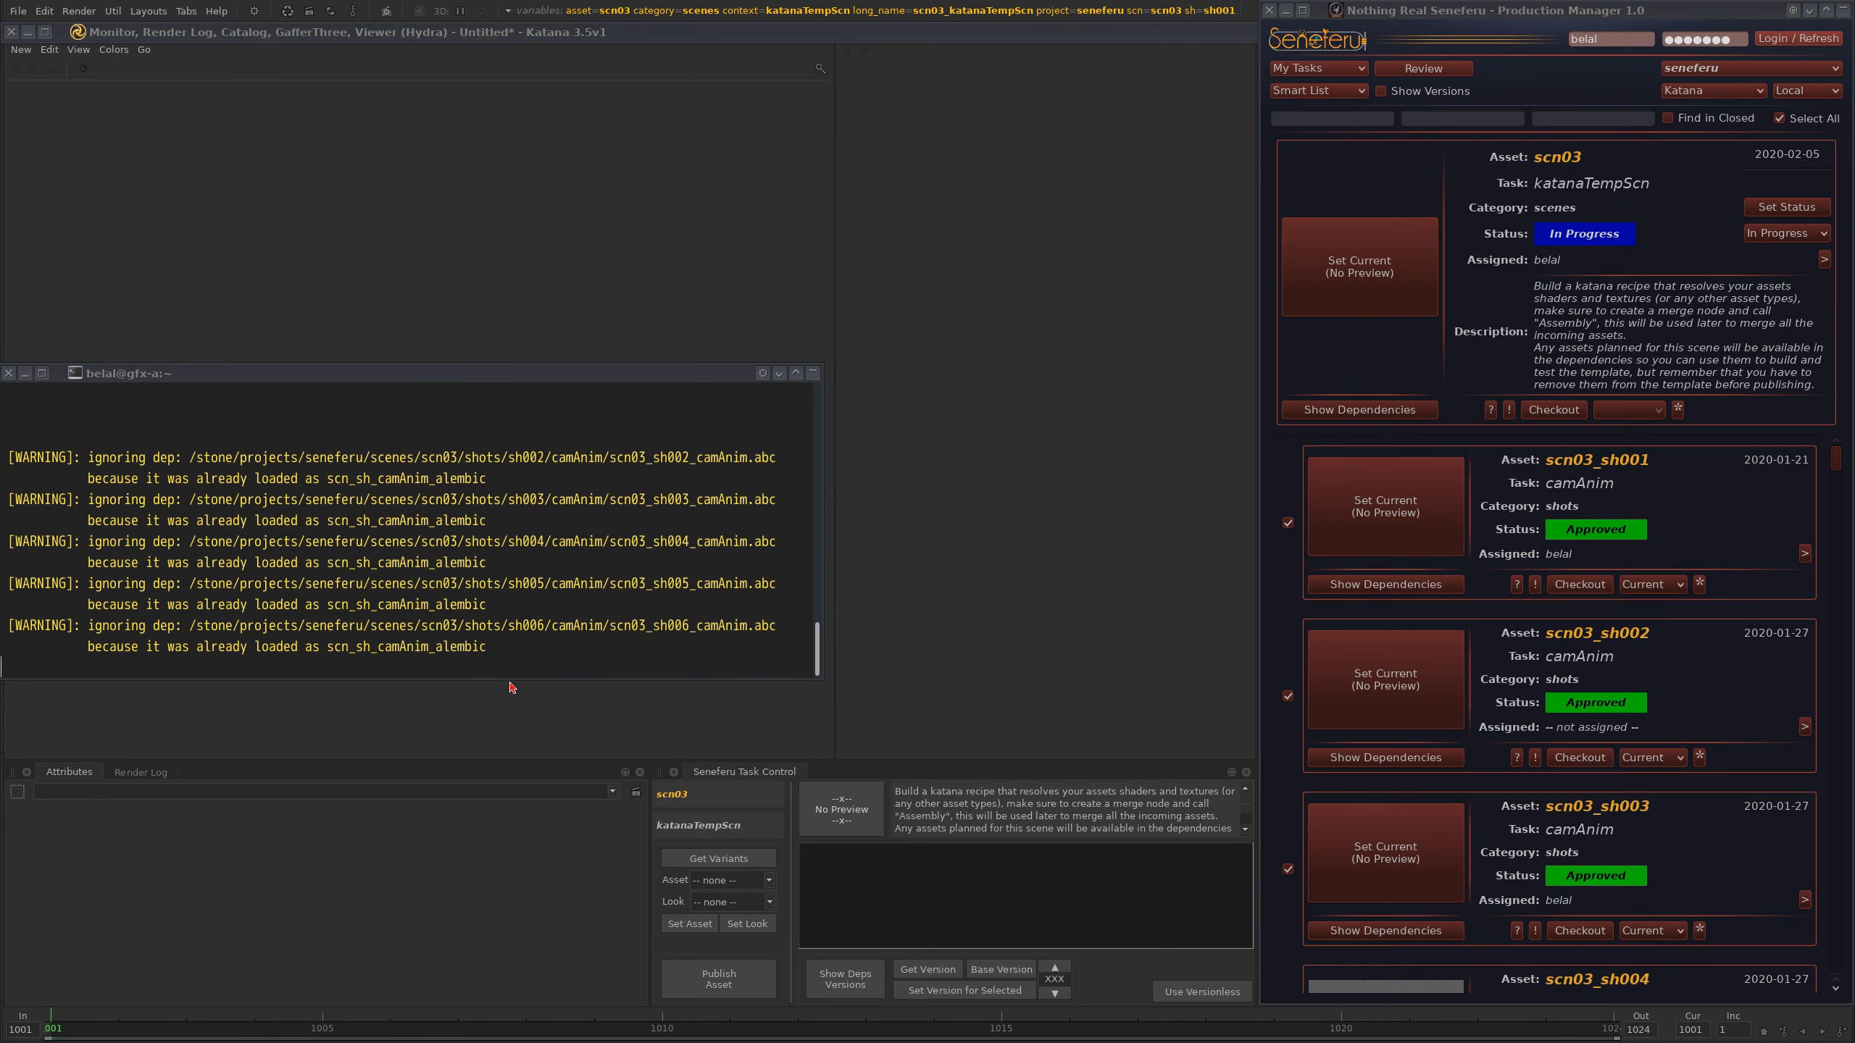
drag(512, 678, 511, 827)
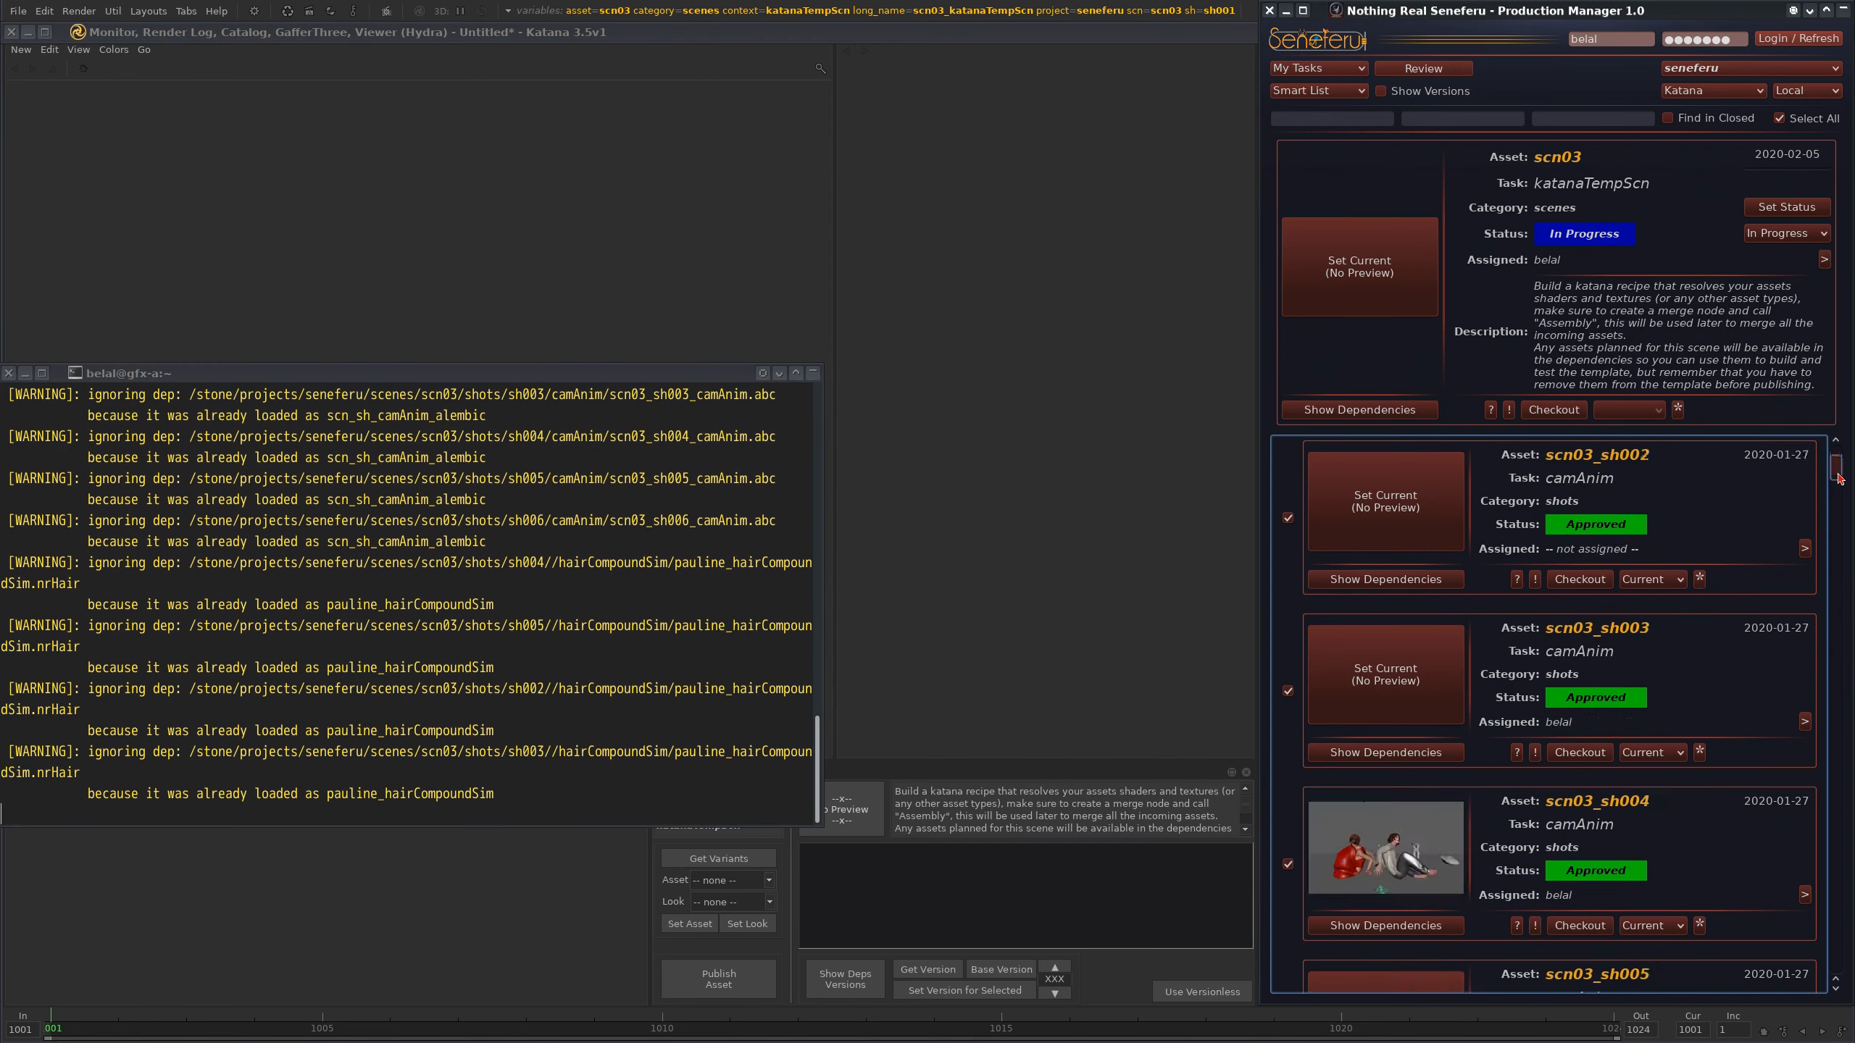
scroll(1386, 851, down, 5)
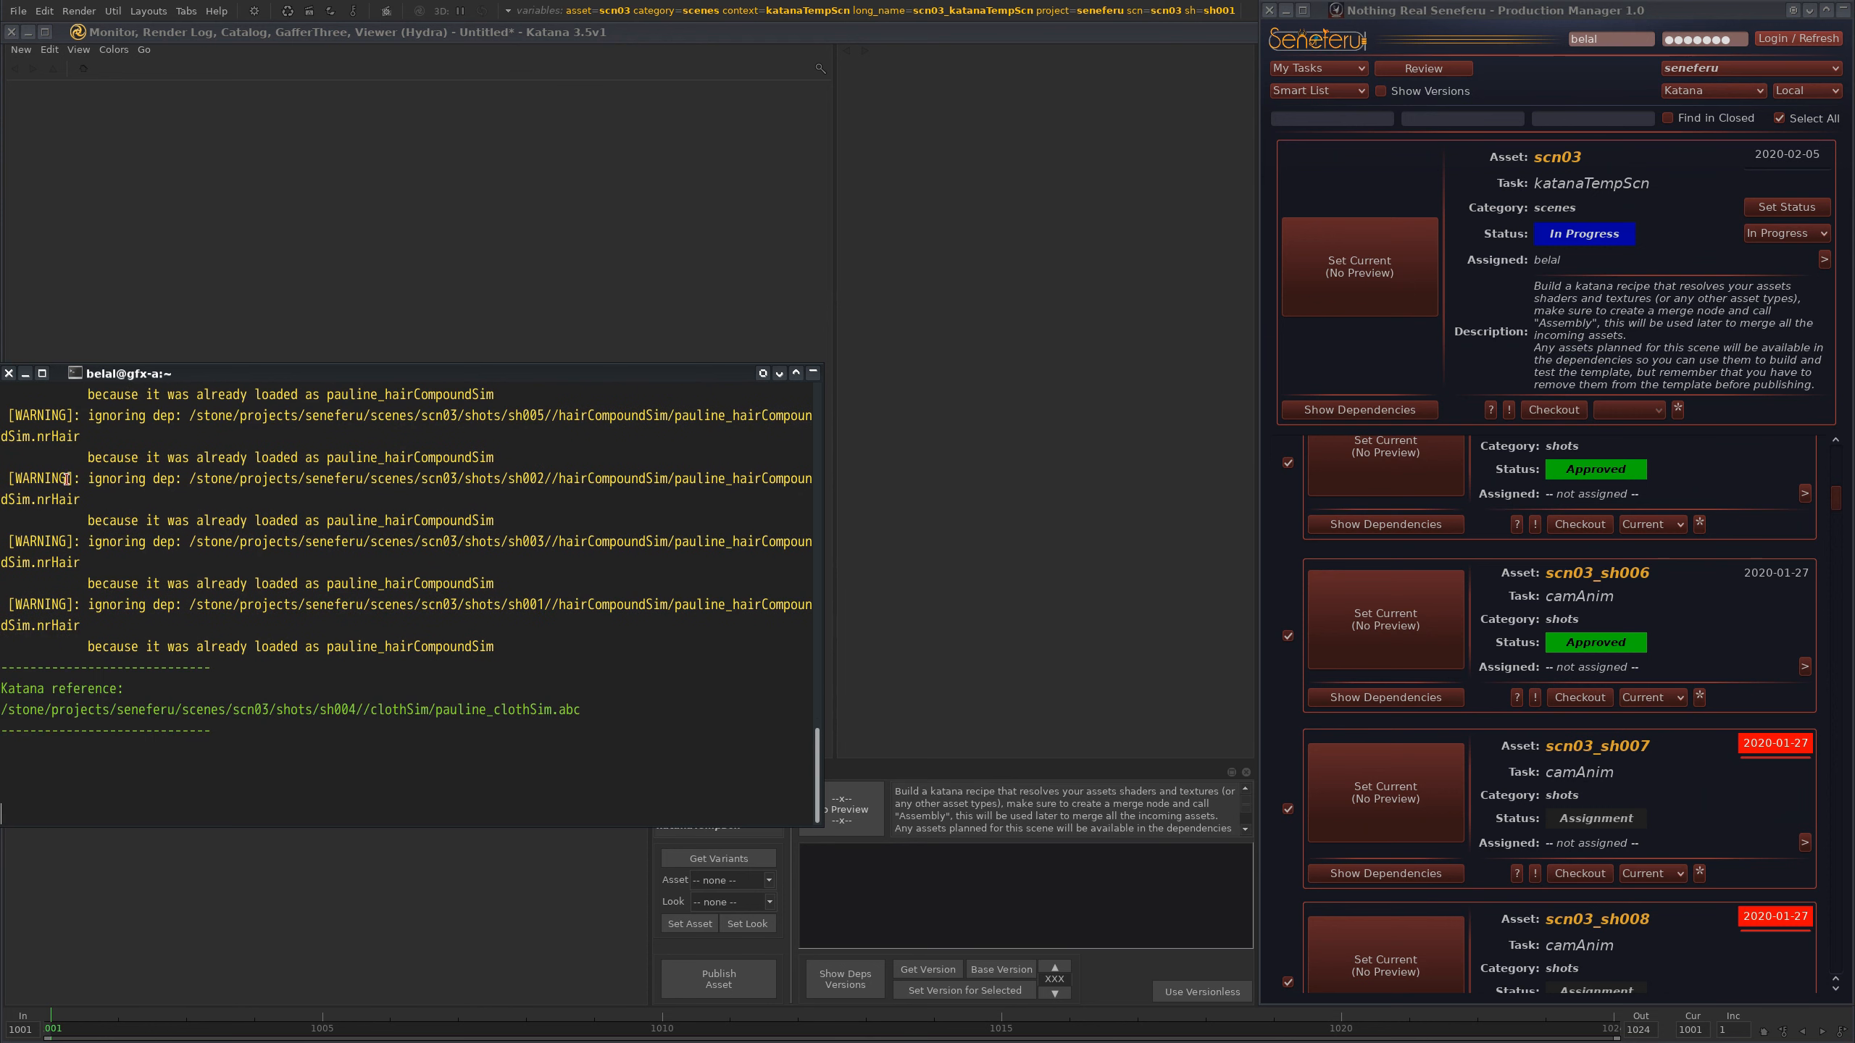
double_click(57, 497)
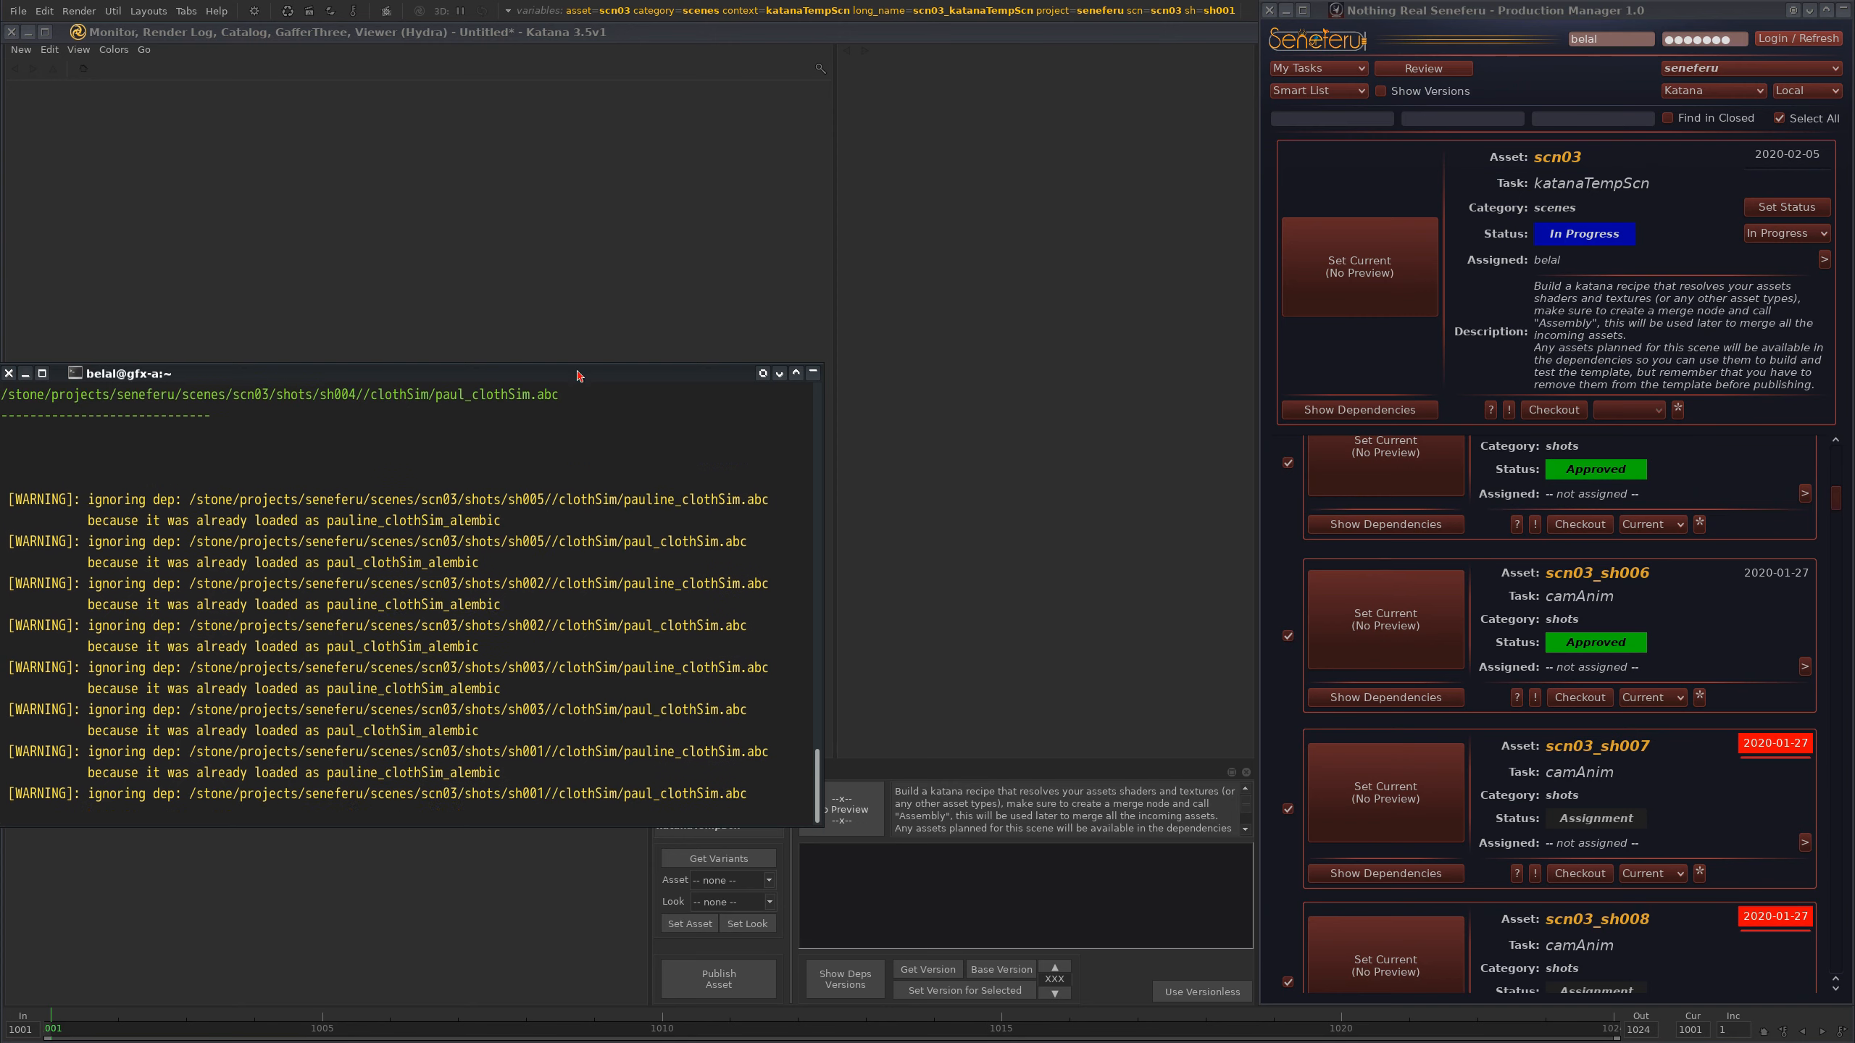
drag(581, 373, 584, 269)
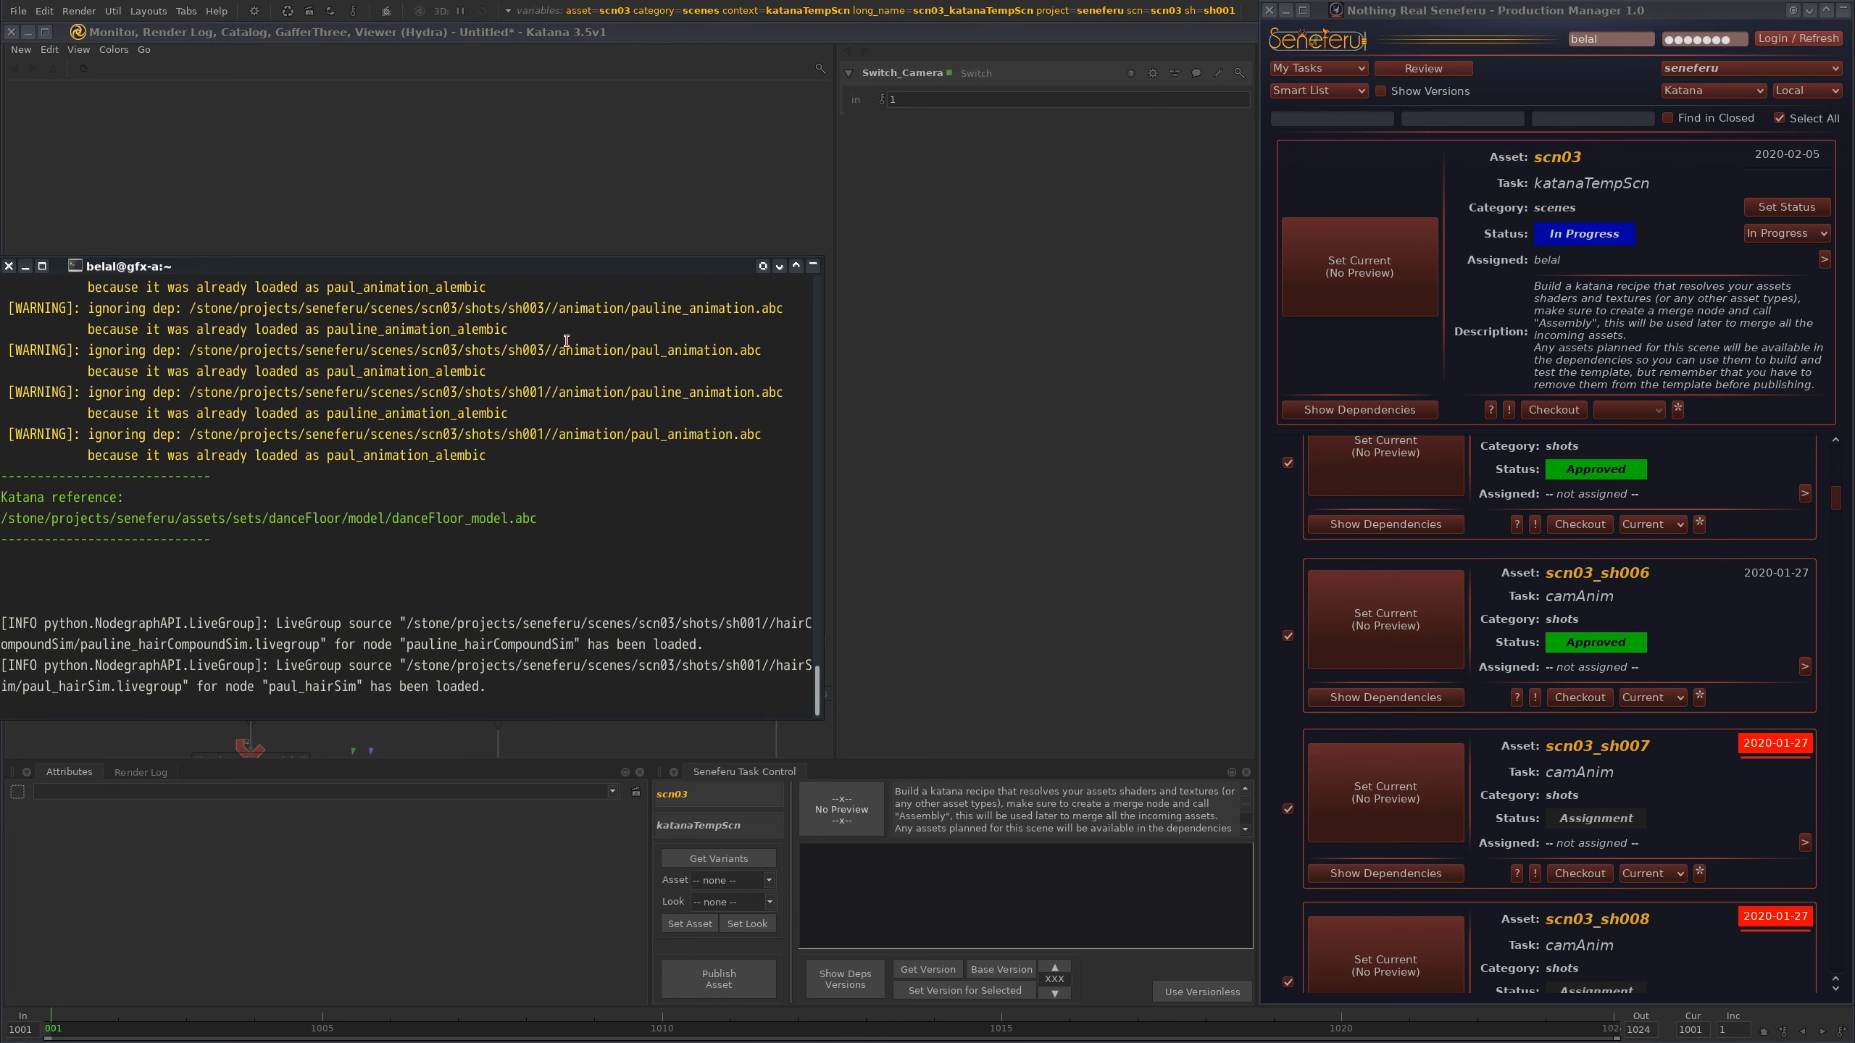
drag(634, 273, 621, 1037)
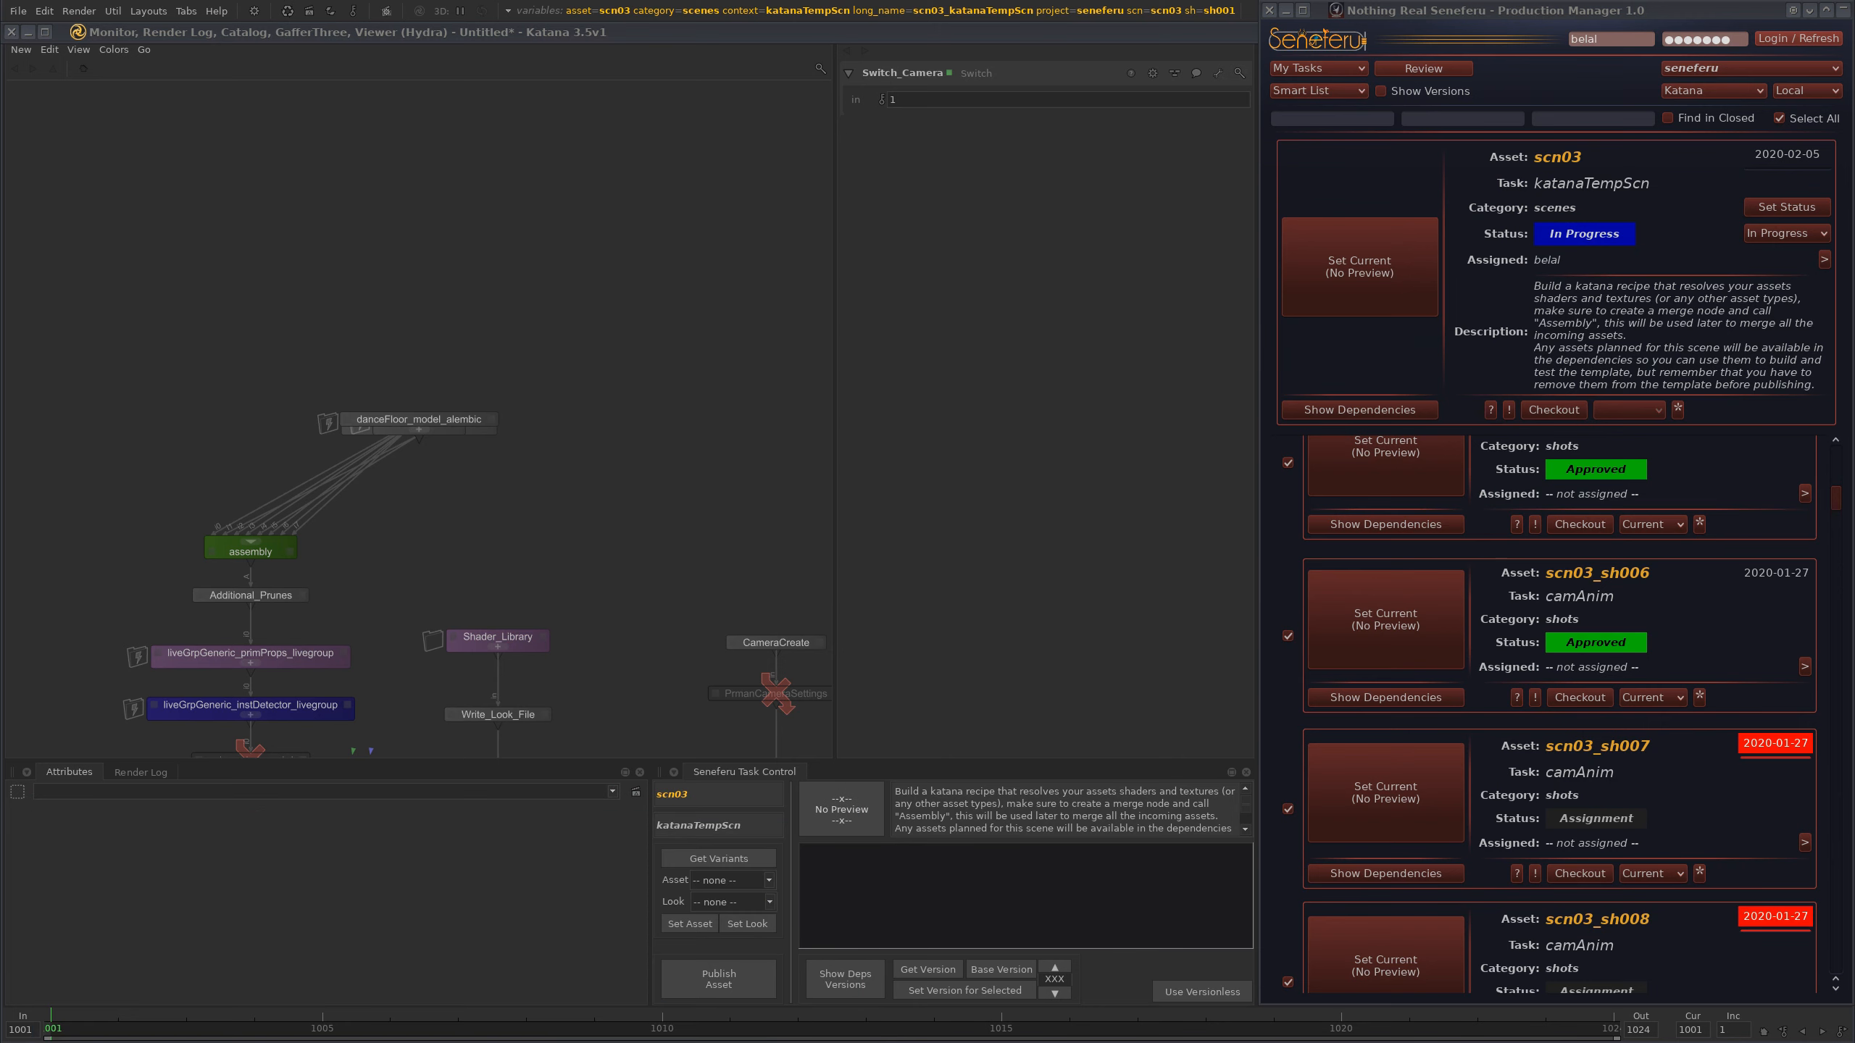
- Select the stacked imported nodes above the assembly node and lay them out automatically in a spread row
middle_drag(536, 380, 576, 249)
drag(579, 204, 318, 358)
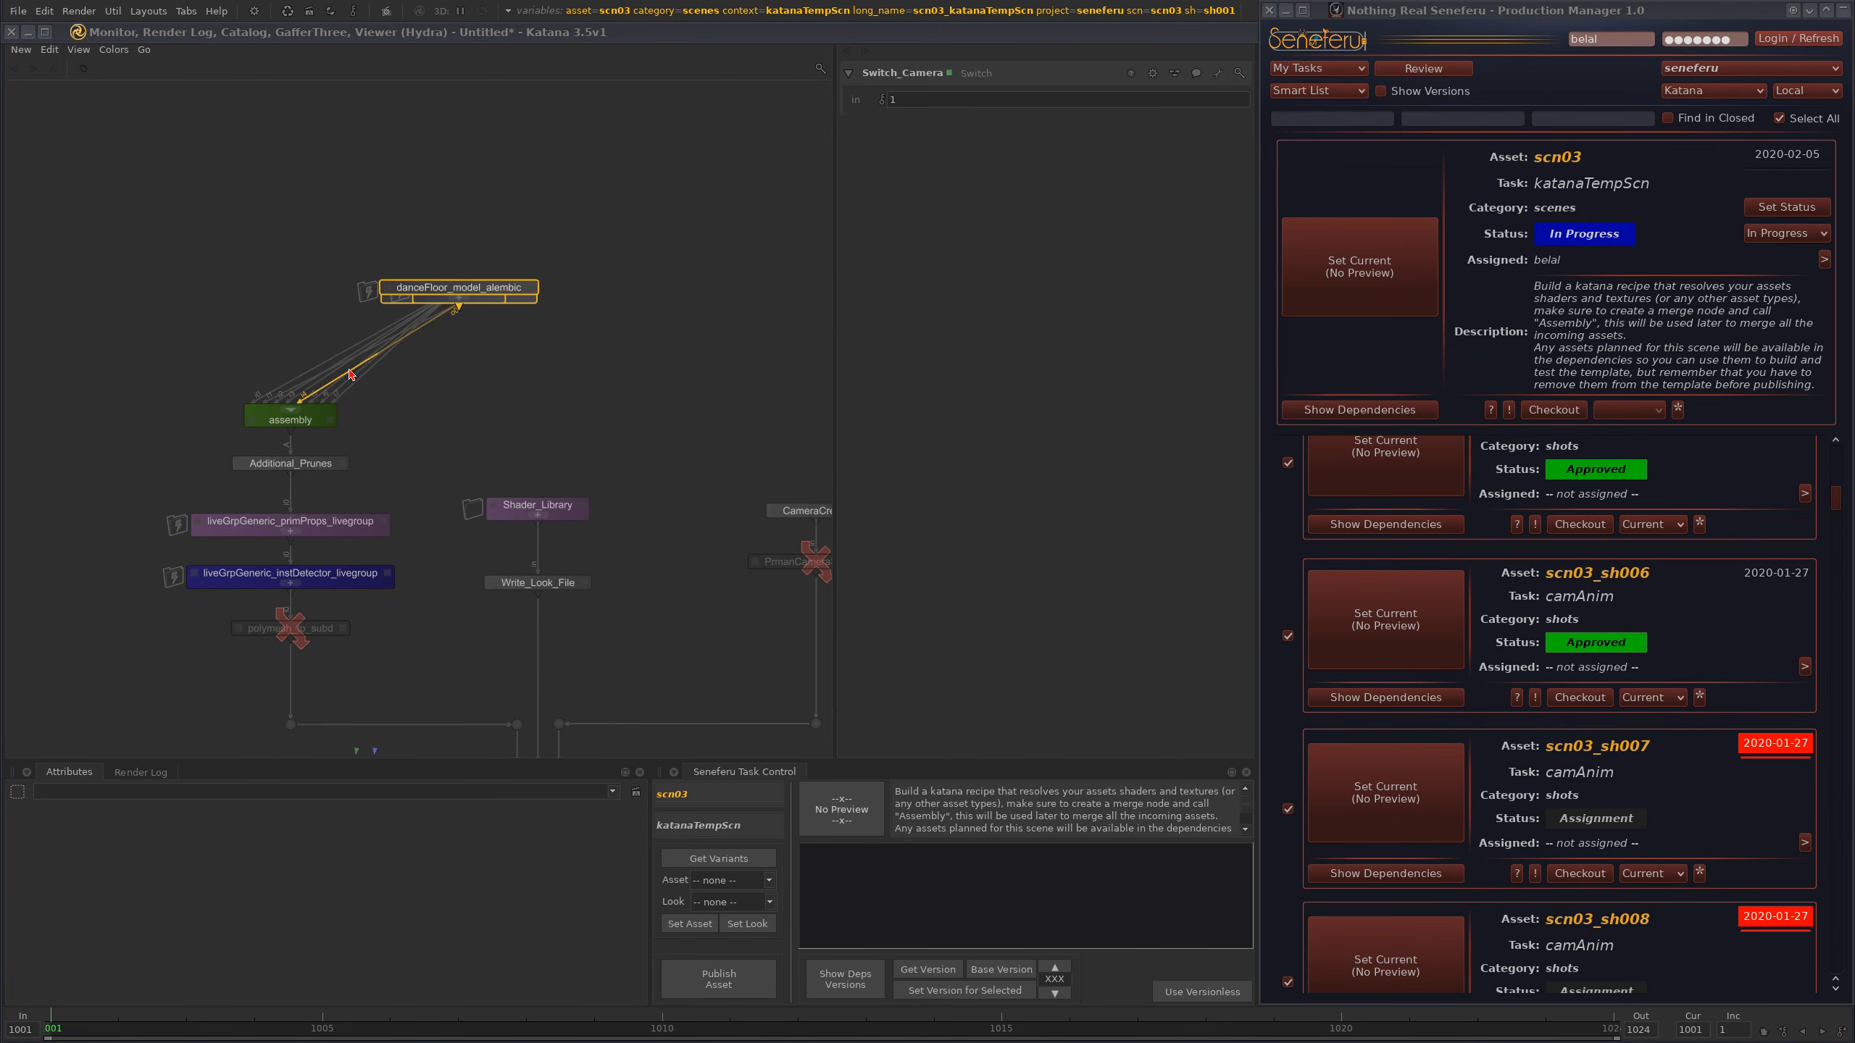
key(l)
scroll(686, 352, down, 5)
middle_drag(818, 594, 597, 475)
click(621, 522)
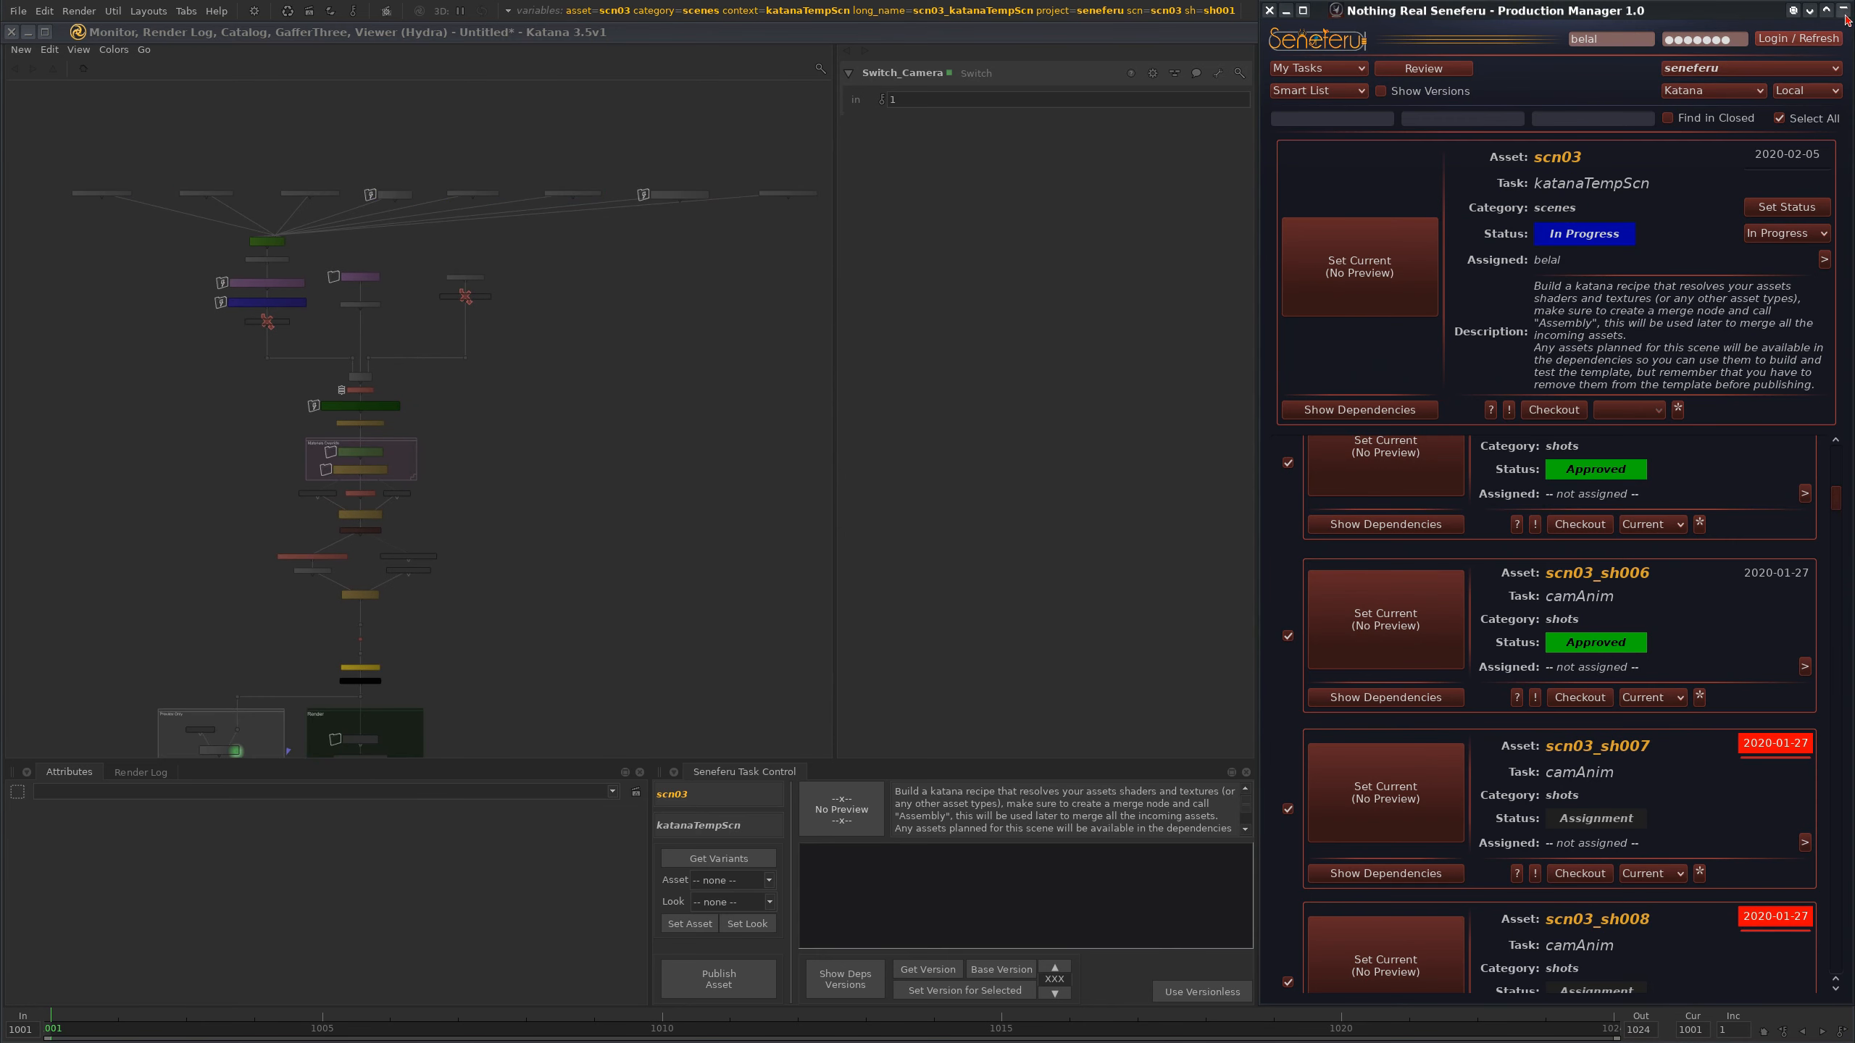
- Collapse the Production Manager window and inspect the imported dependency nodes feeding the assembly node in the node graph
click(1843, 10)
middle_drag(617, 264, 490, 418)
scroll(496, 418, up, 6)
middle_drag(660, 295, 626, 558)
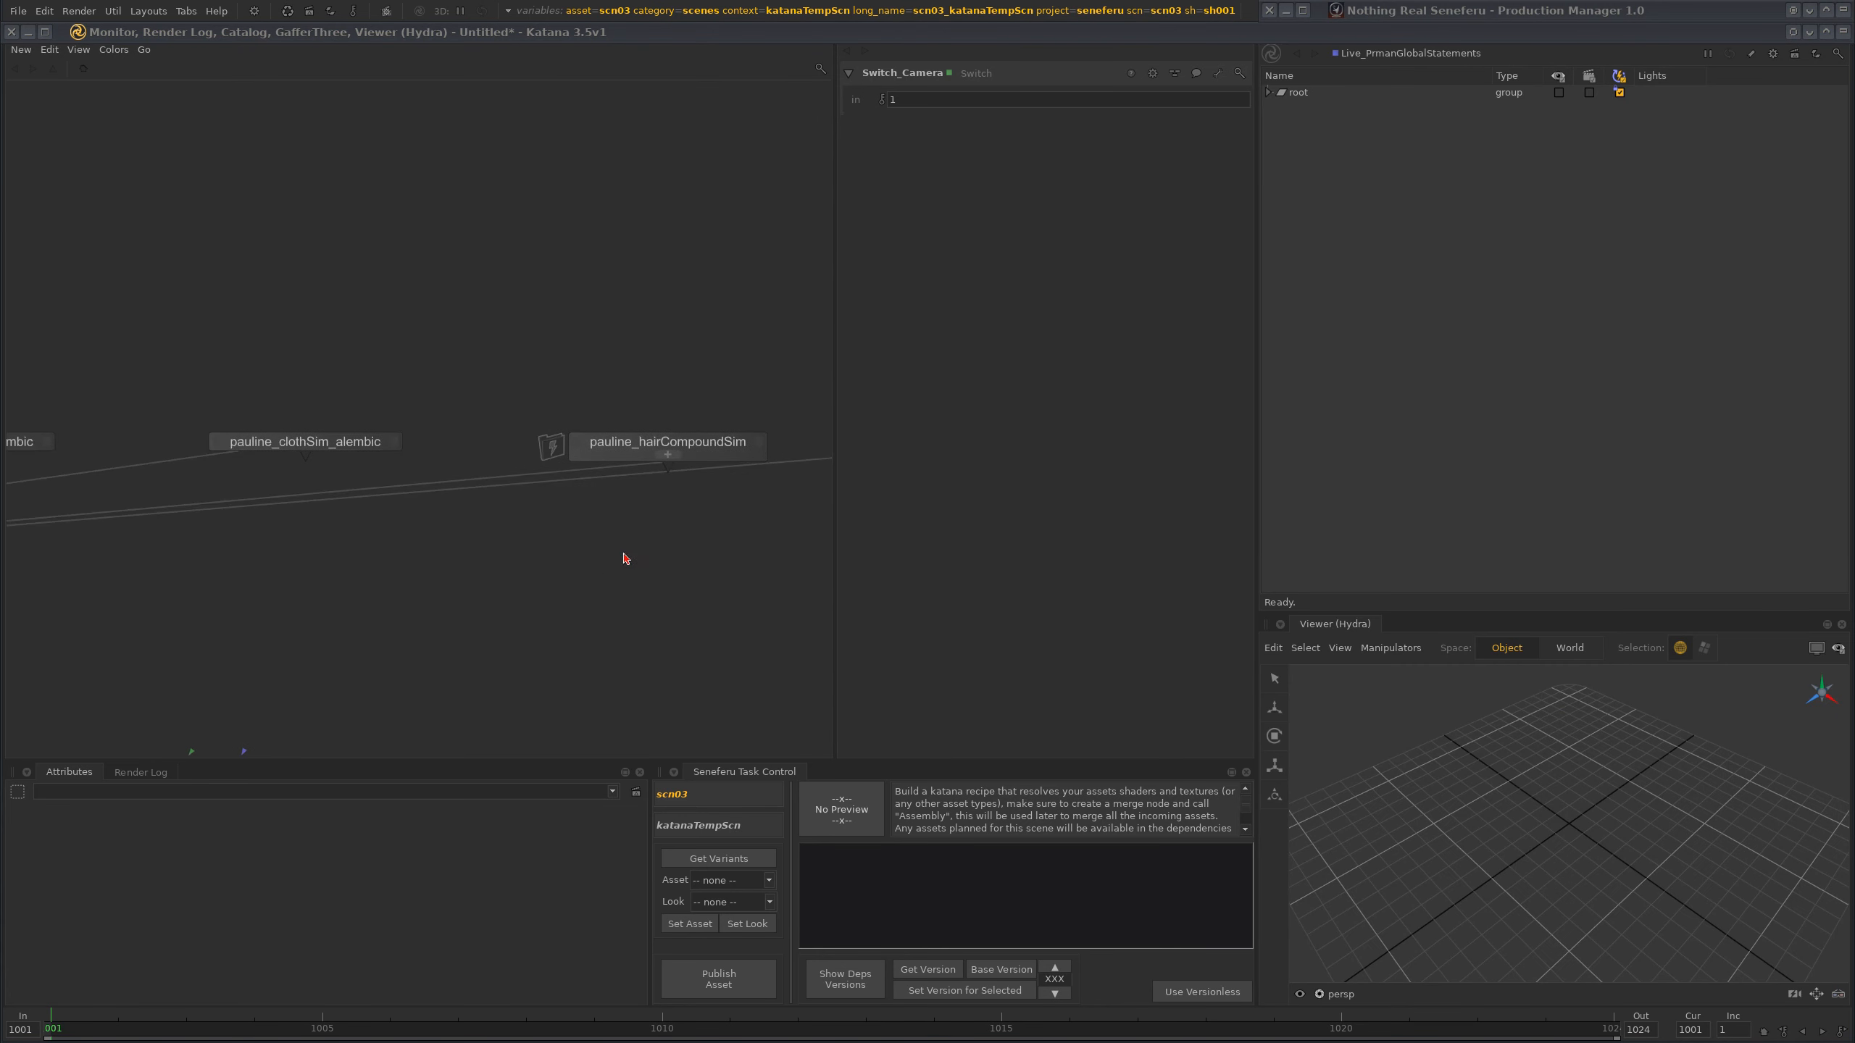
middle_drag(481, 443, 730, 395)
scroll(730, 395, down, 5)
scroll(172, 329, up, 5)
scroll(486, 416, up, 1)
middle_drag(486, 415, 624, 307)
scroll(687, 561, down, 4)
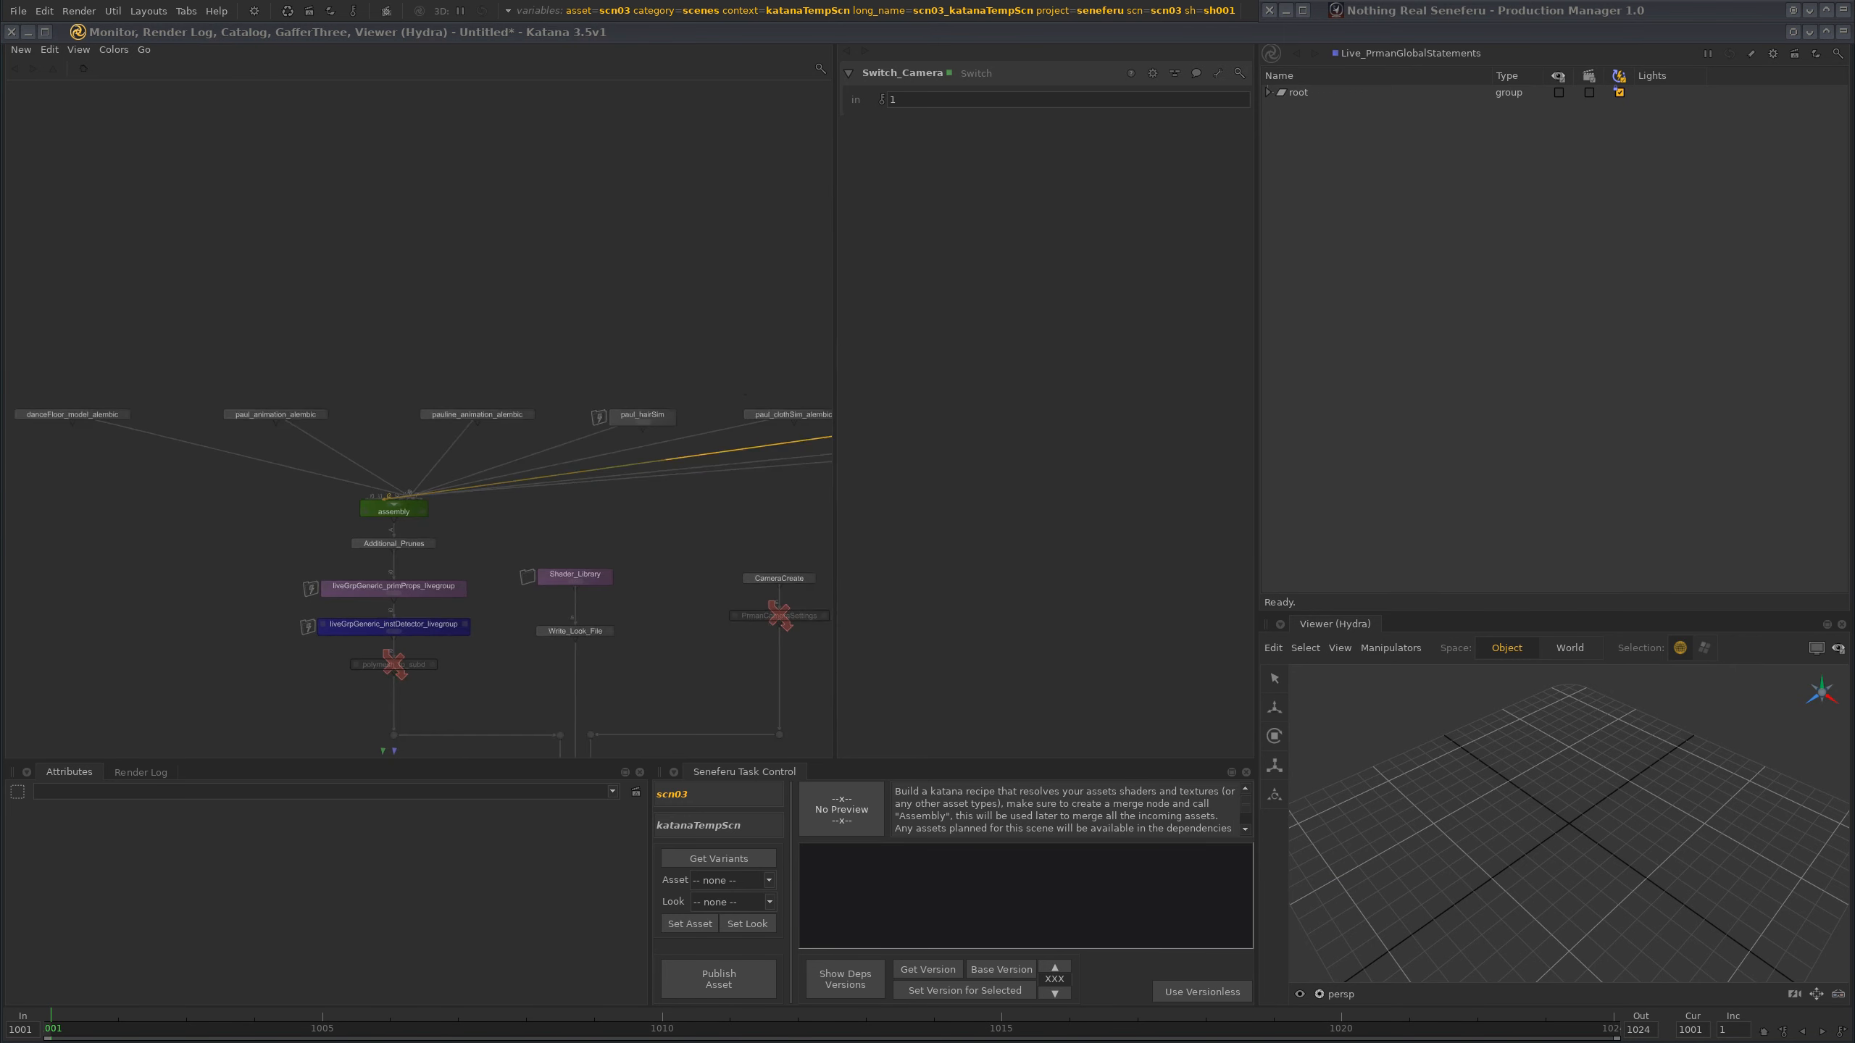
- Expand the entire root hierarchy in the scene graph
middle_drag(690, 515, 675, 451)
right_click(1293, 96)
click(1313, 106)
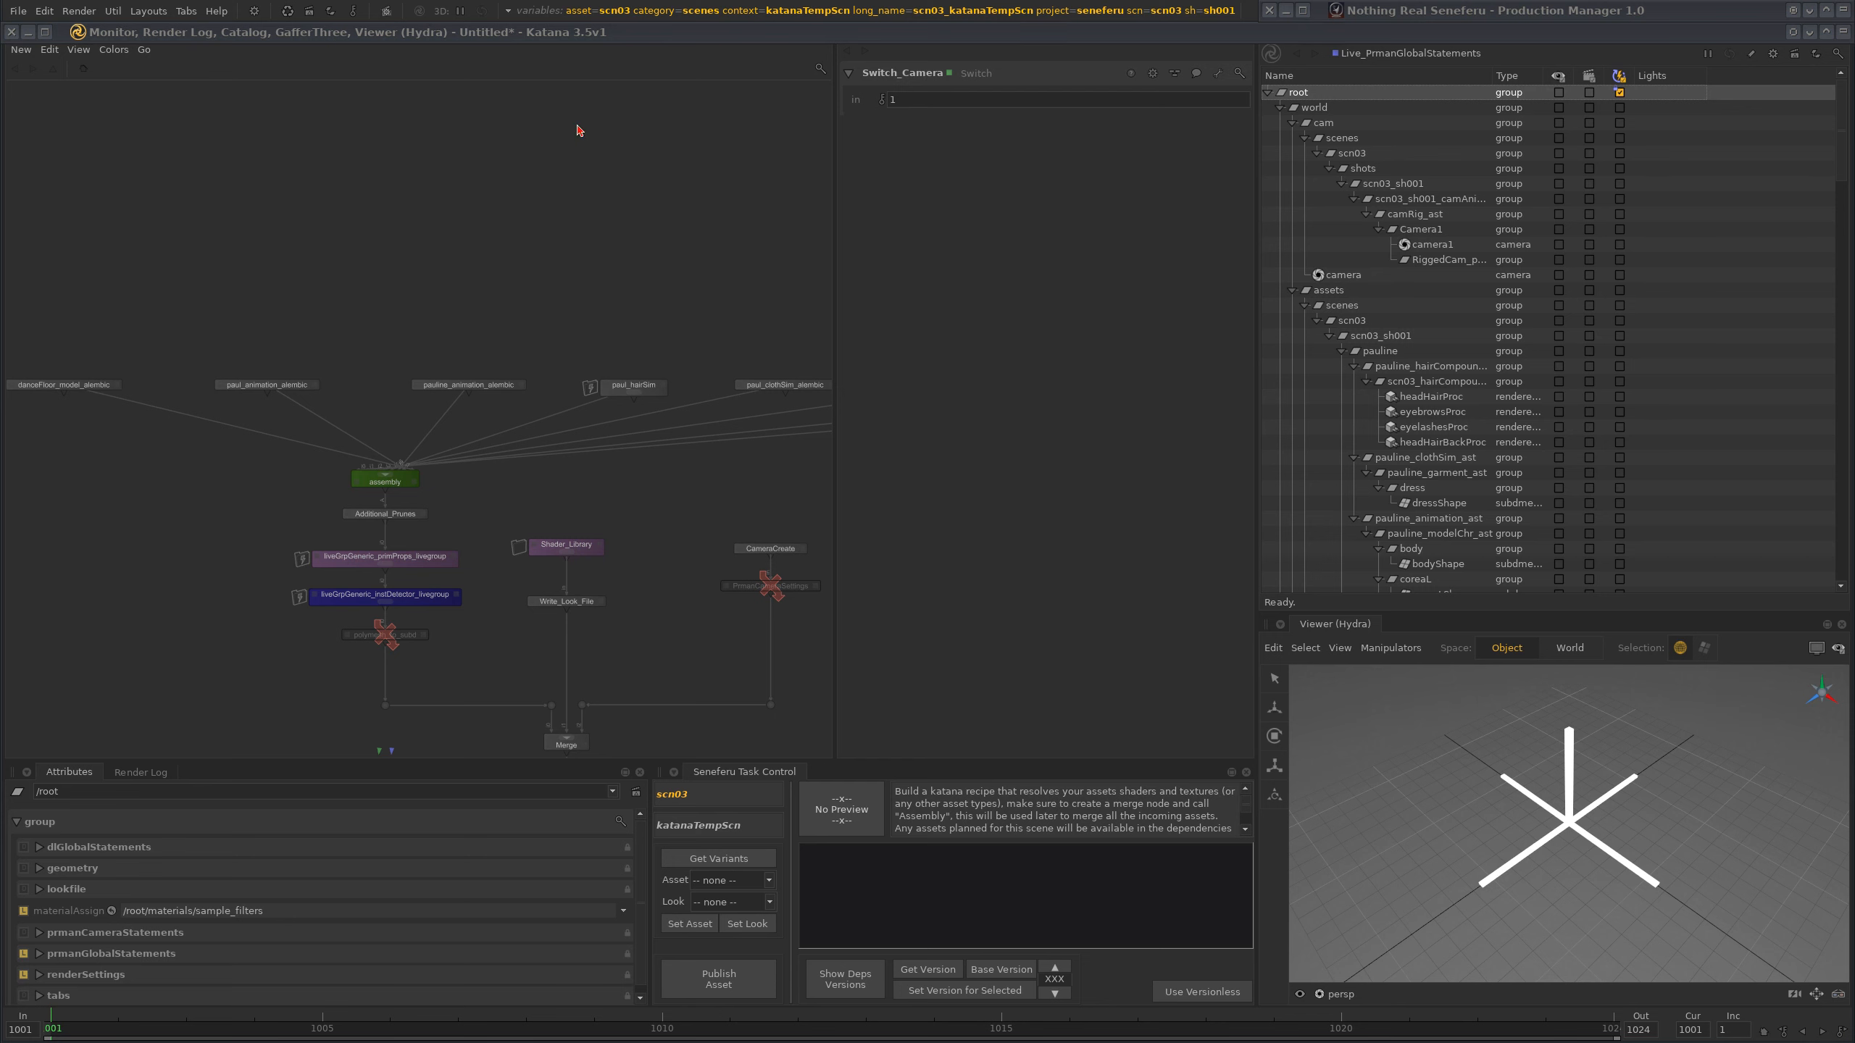
middle_drag(733, 677, 706, 484)
middle_drag(637, 429, 320, 576)
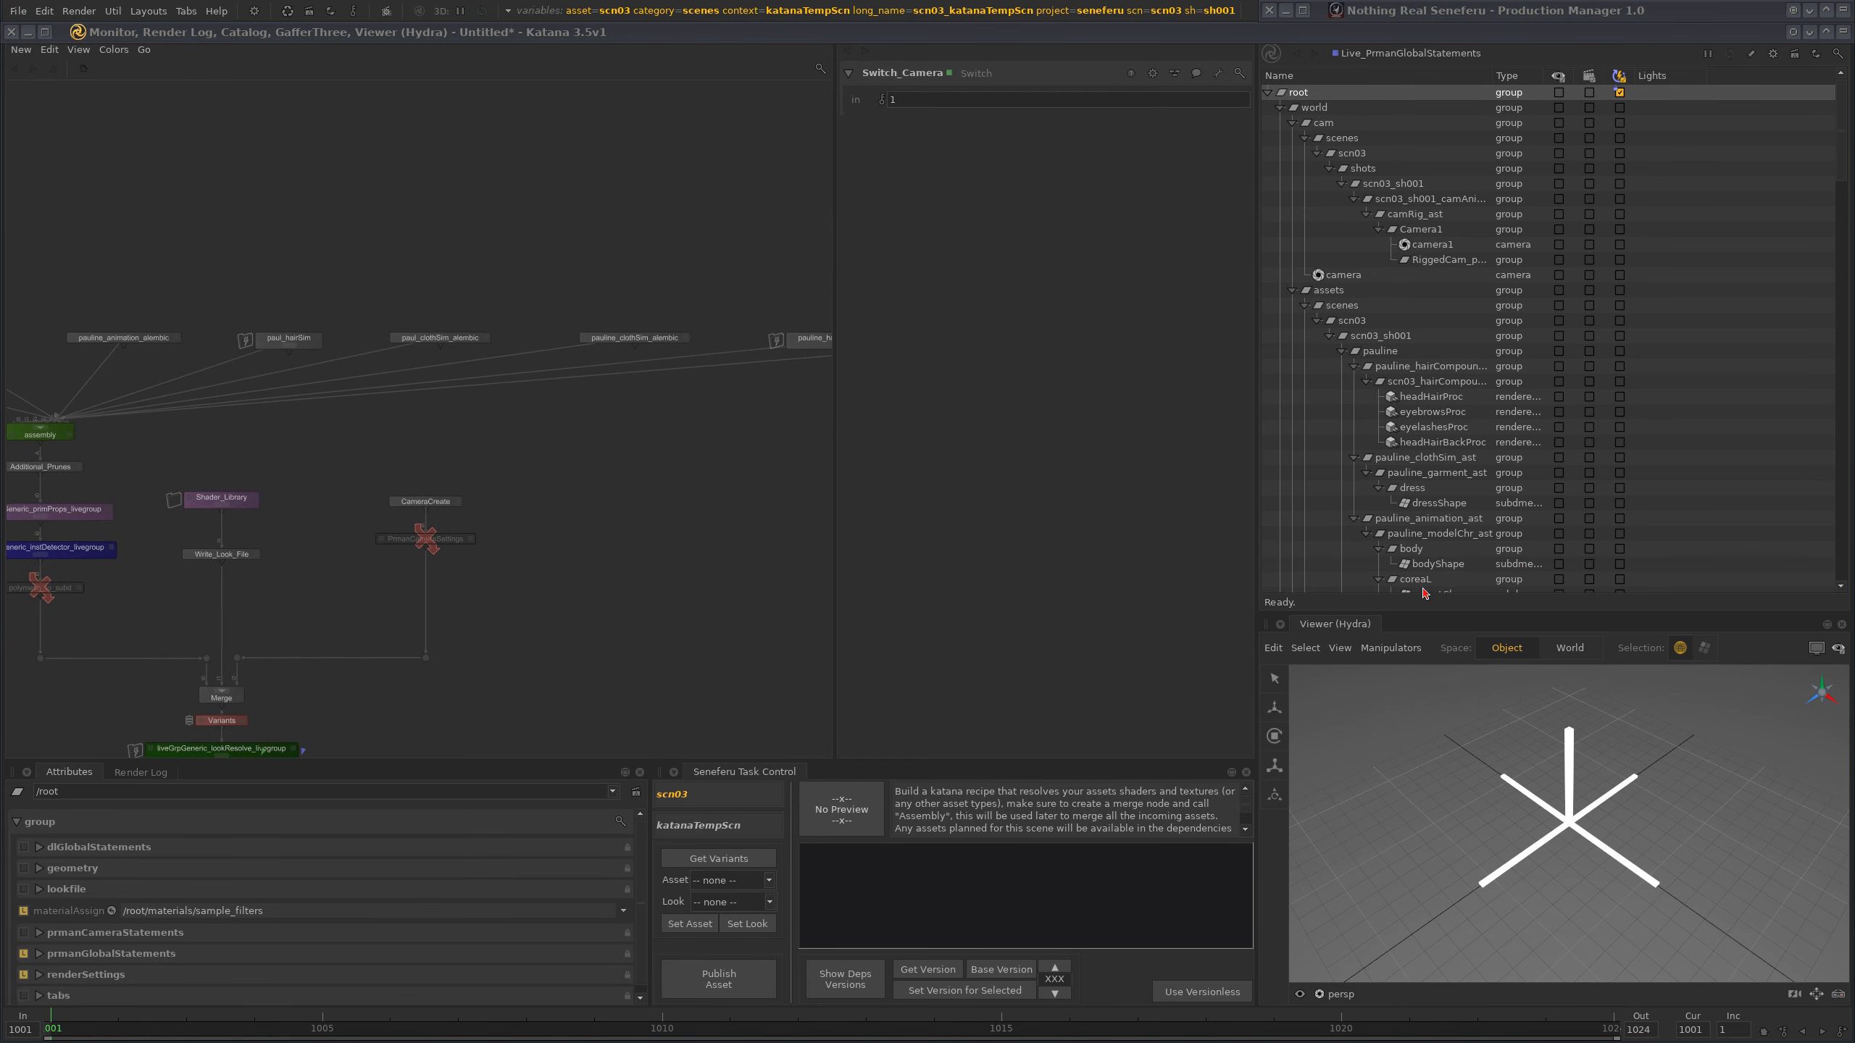
middle_drag(421, 493, 563, 402)
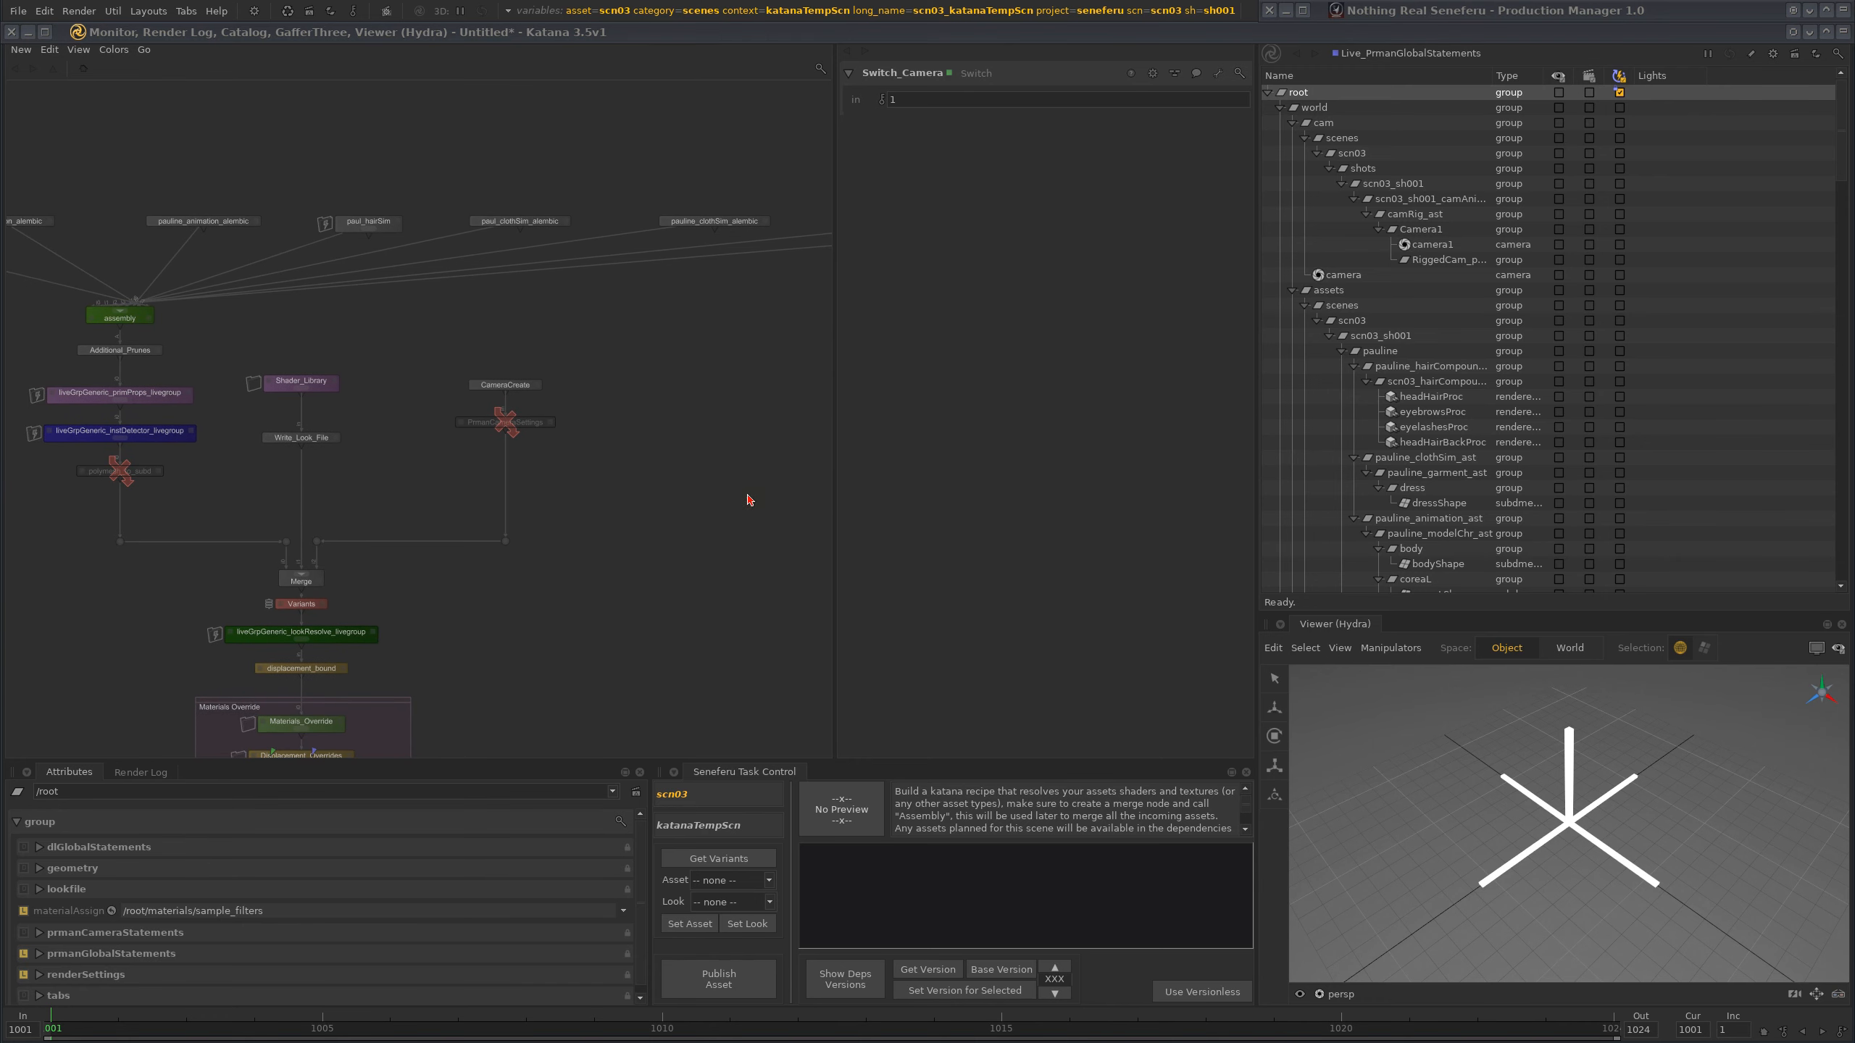
scroll(621, 320, down, 4)
middle_drag(645, 332, 600, 241)
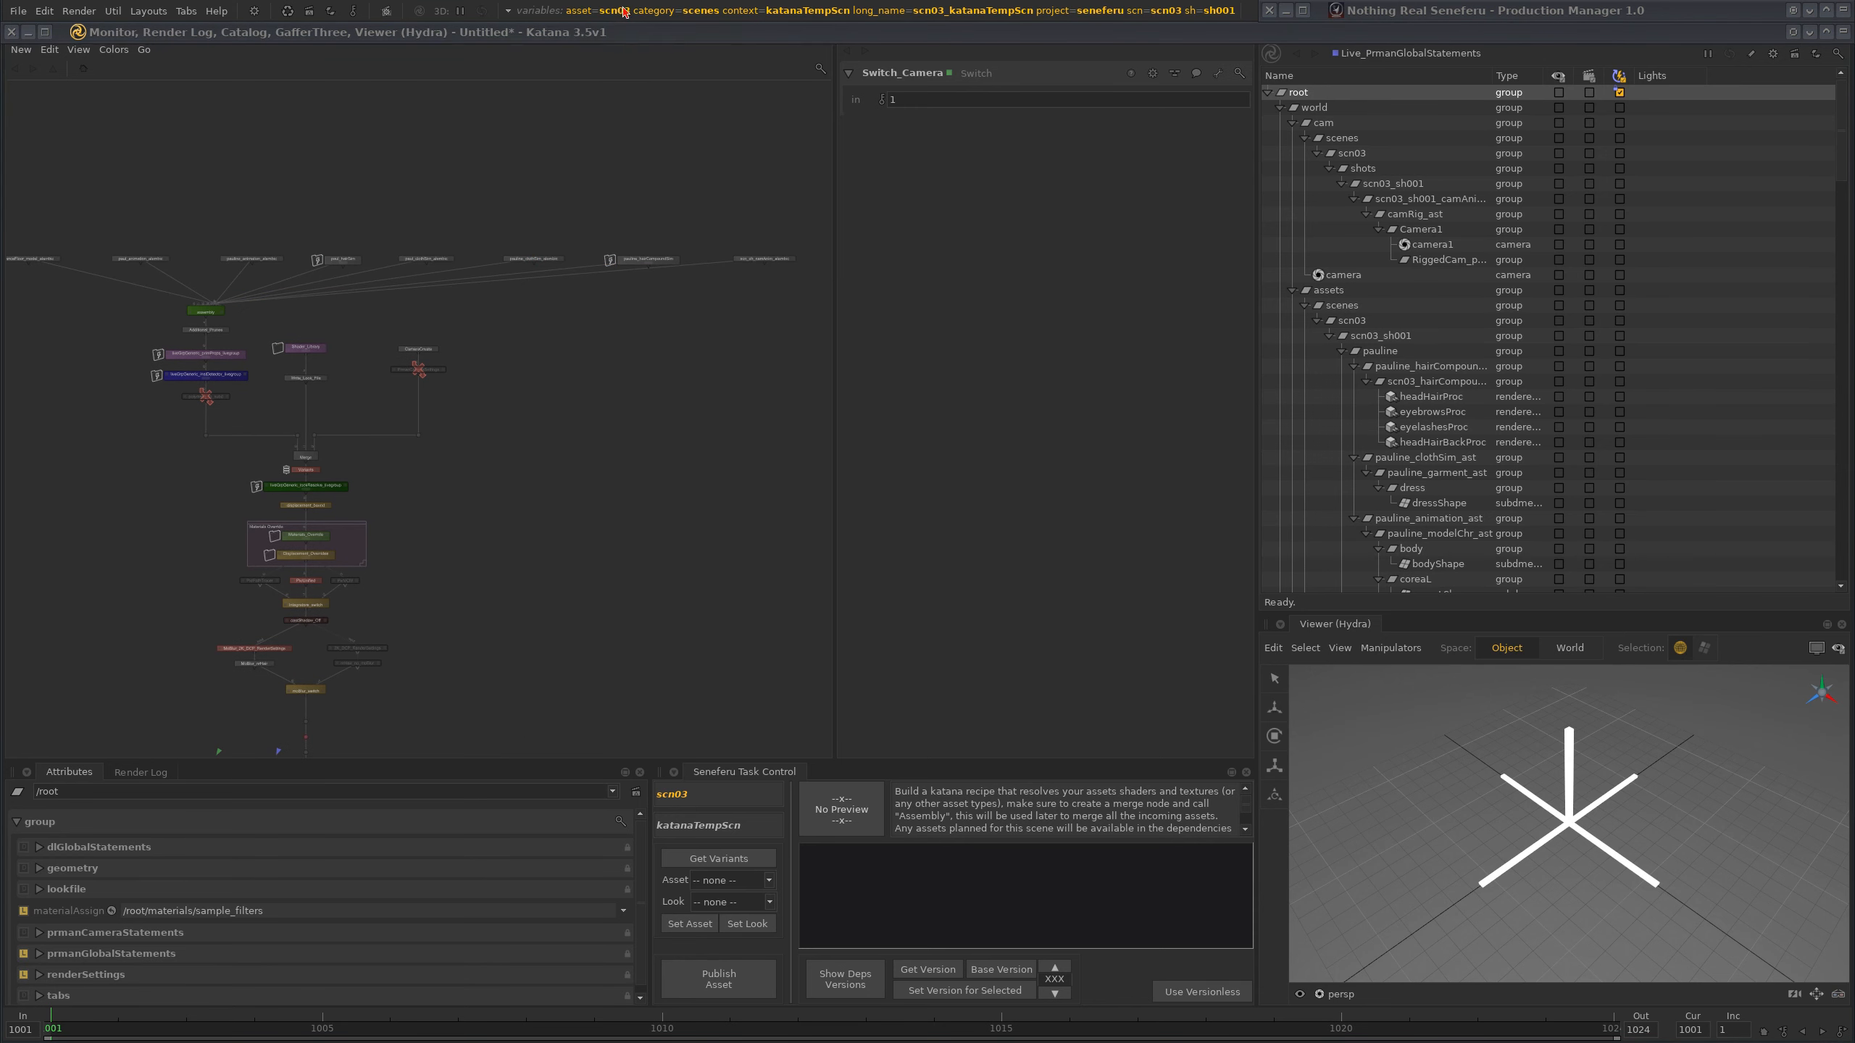
- Check the graph state variables and examine the node graph from the imported assets down to the preview and render branches
click(512, 11)
click(698, 207)
click(698, 219)
middle_drag(556, 531, 573, 444)
middle_drag(639, 120, 605, 347)
scroll(605, 347, up, 1)
middle_drag(684, 197, 599, 251)
scroll(590, 302, up, 5)
scroll(591, 371, down, 4)
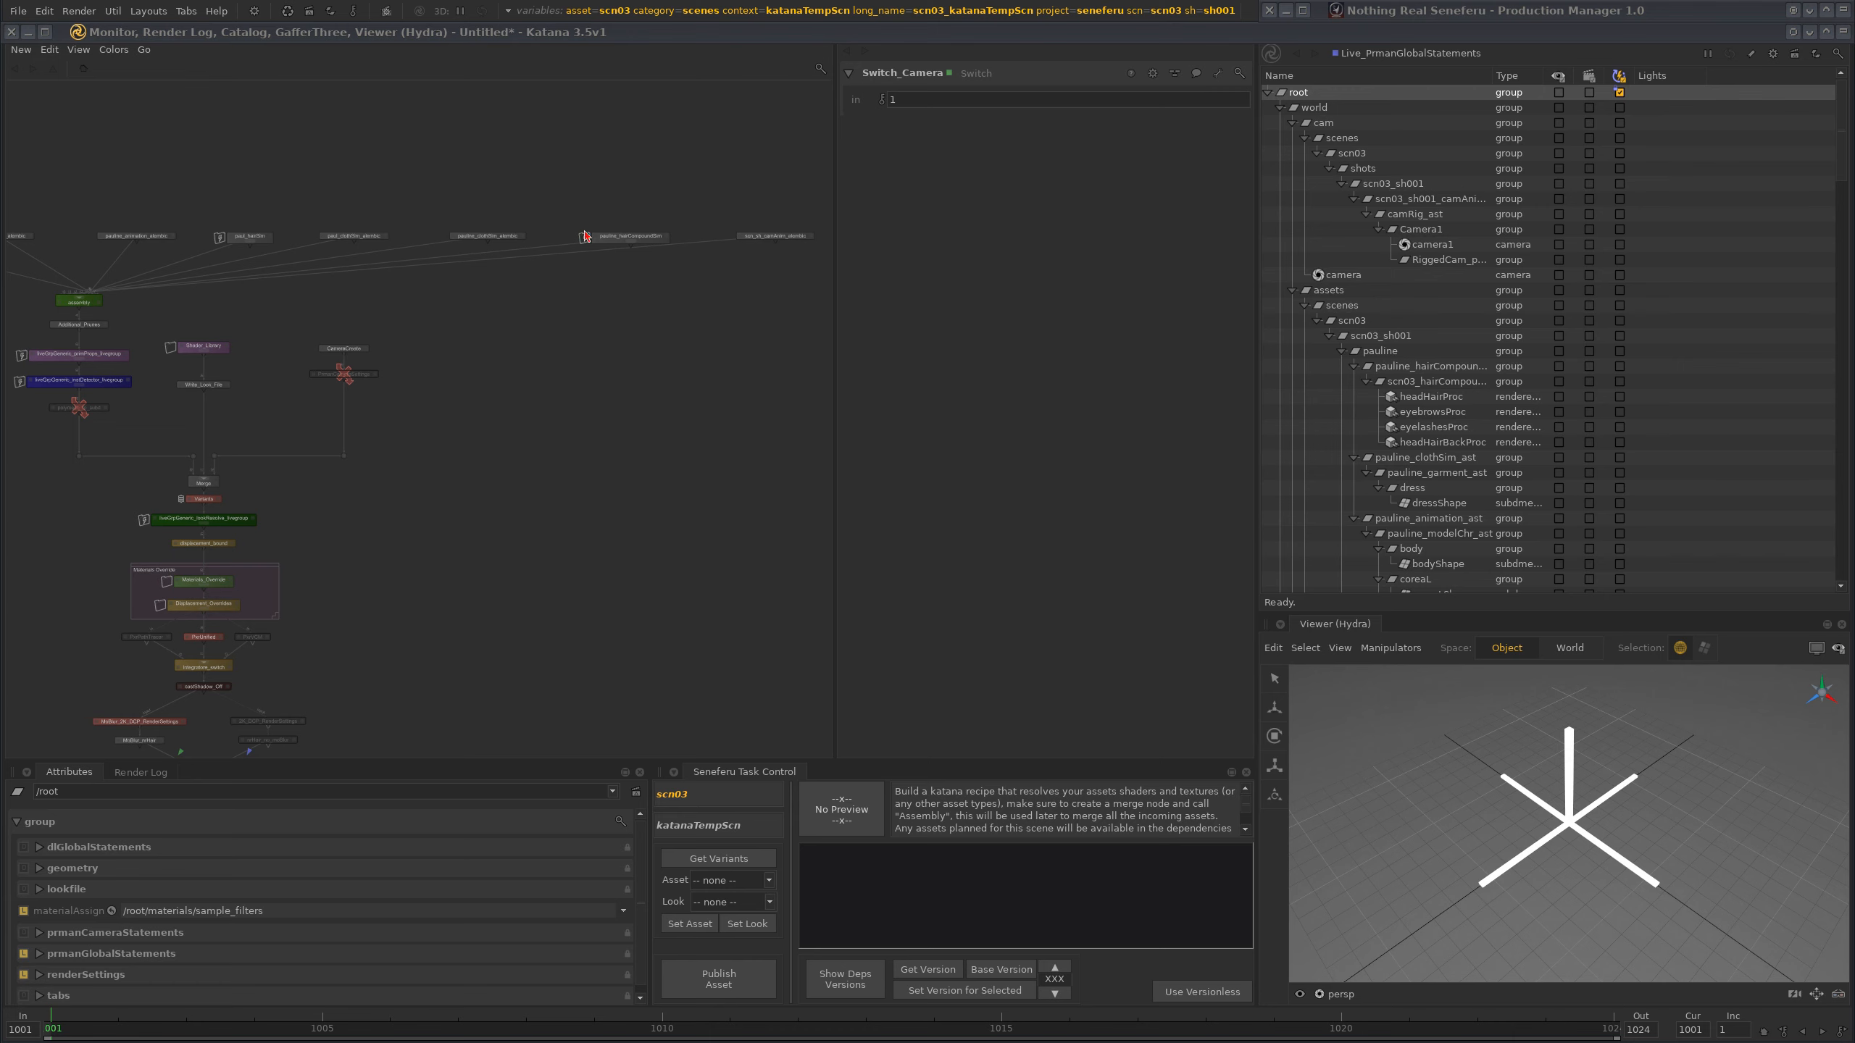
middle_drag(650, 467, 689, 206)
scroll(698, 438, down, 2)
middle_drag(698, 438, 759, 175)
scroll(619, 426, up, 4)
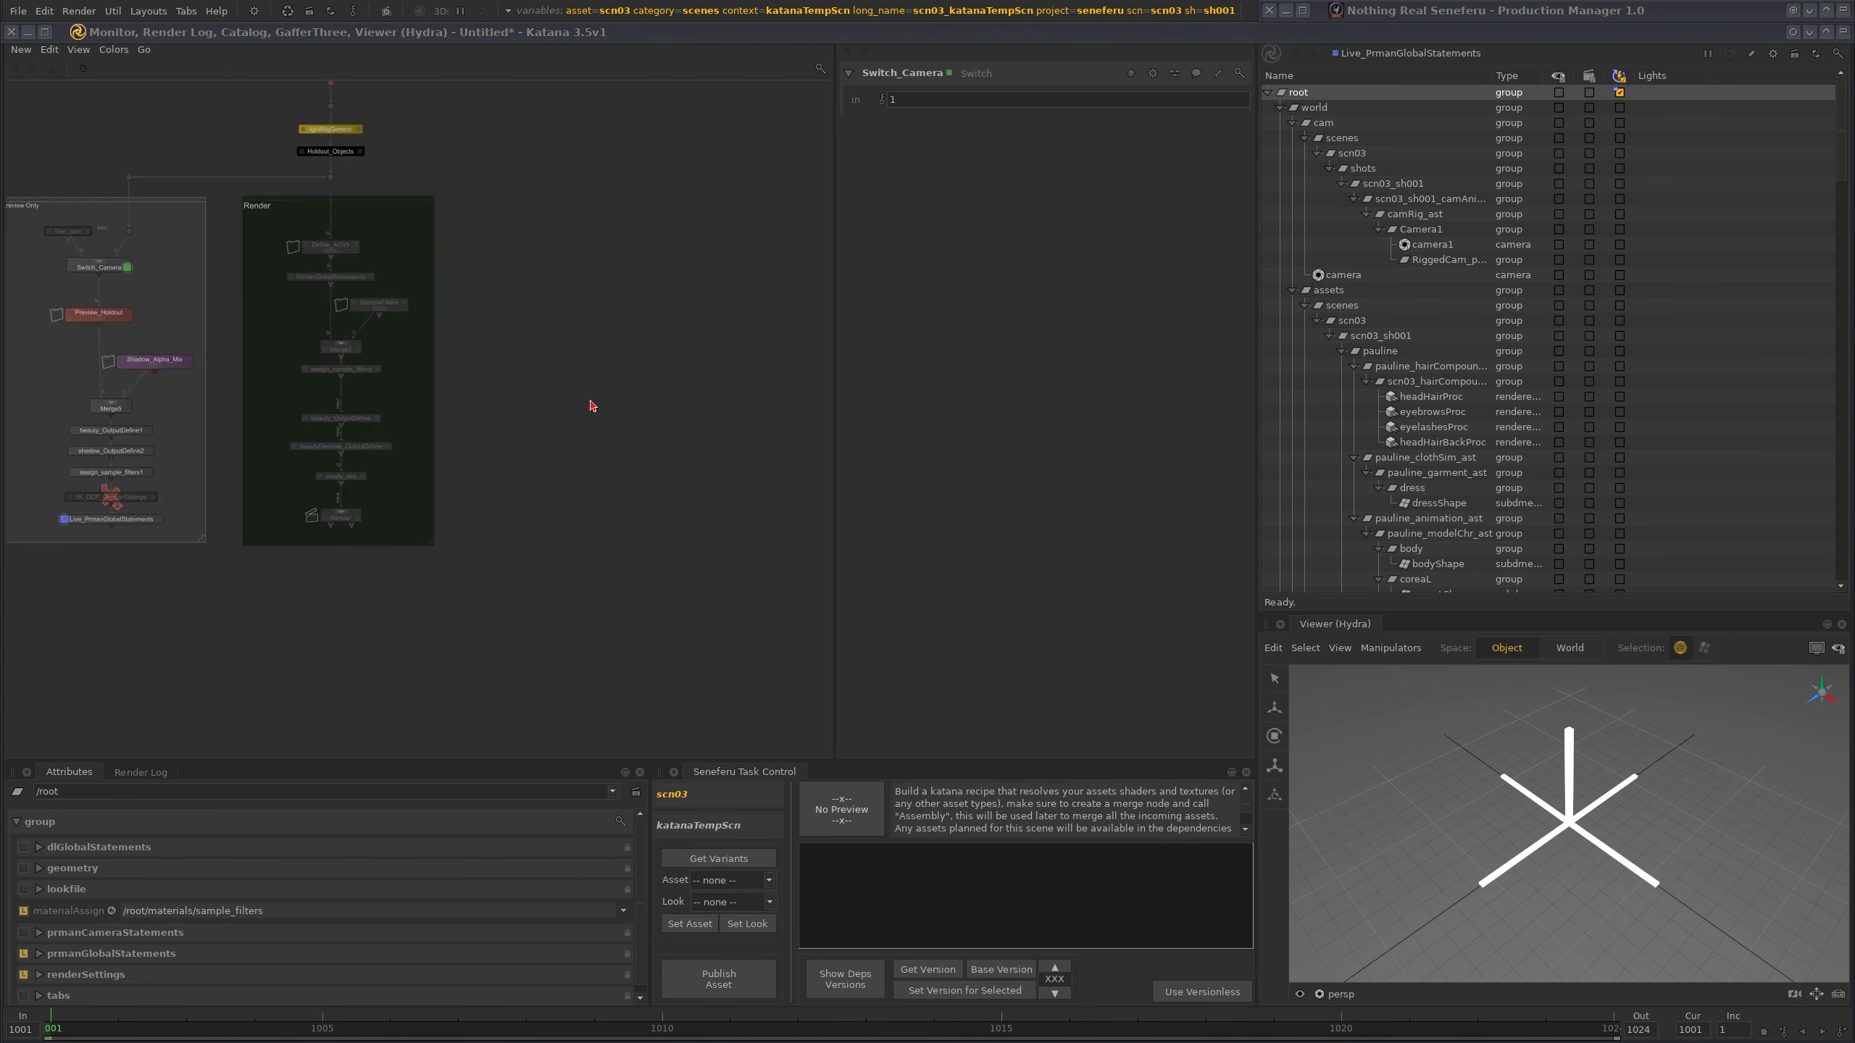
- Highlight all nodes inside the Render backdrop and clear the selection again
scroll(619, 421, down, 1)
middle_drag(619, 422, 665, 527)
scroll(401, 700, up, 4)
drag(287, 736, 642, 213)
drag(606, 154, 253, 720)
middle_drag(538, 478, 480, 553)
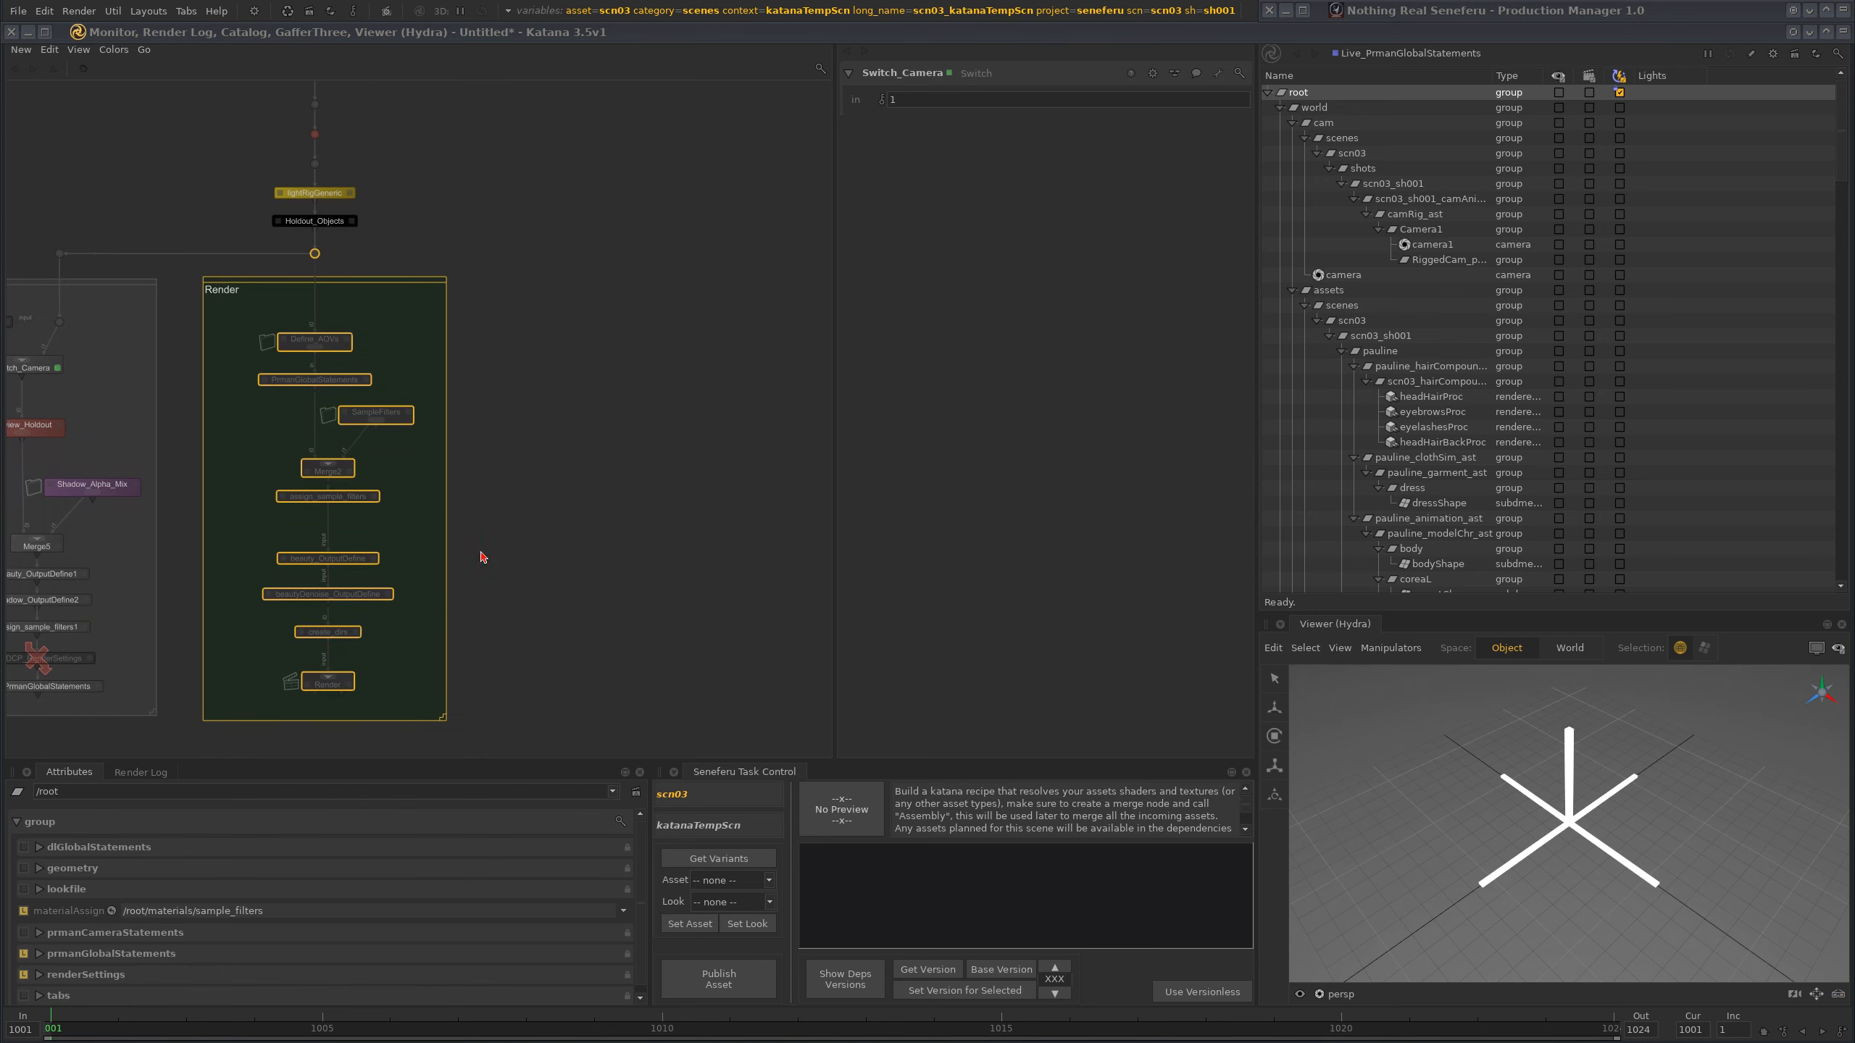
click(479, 552)
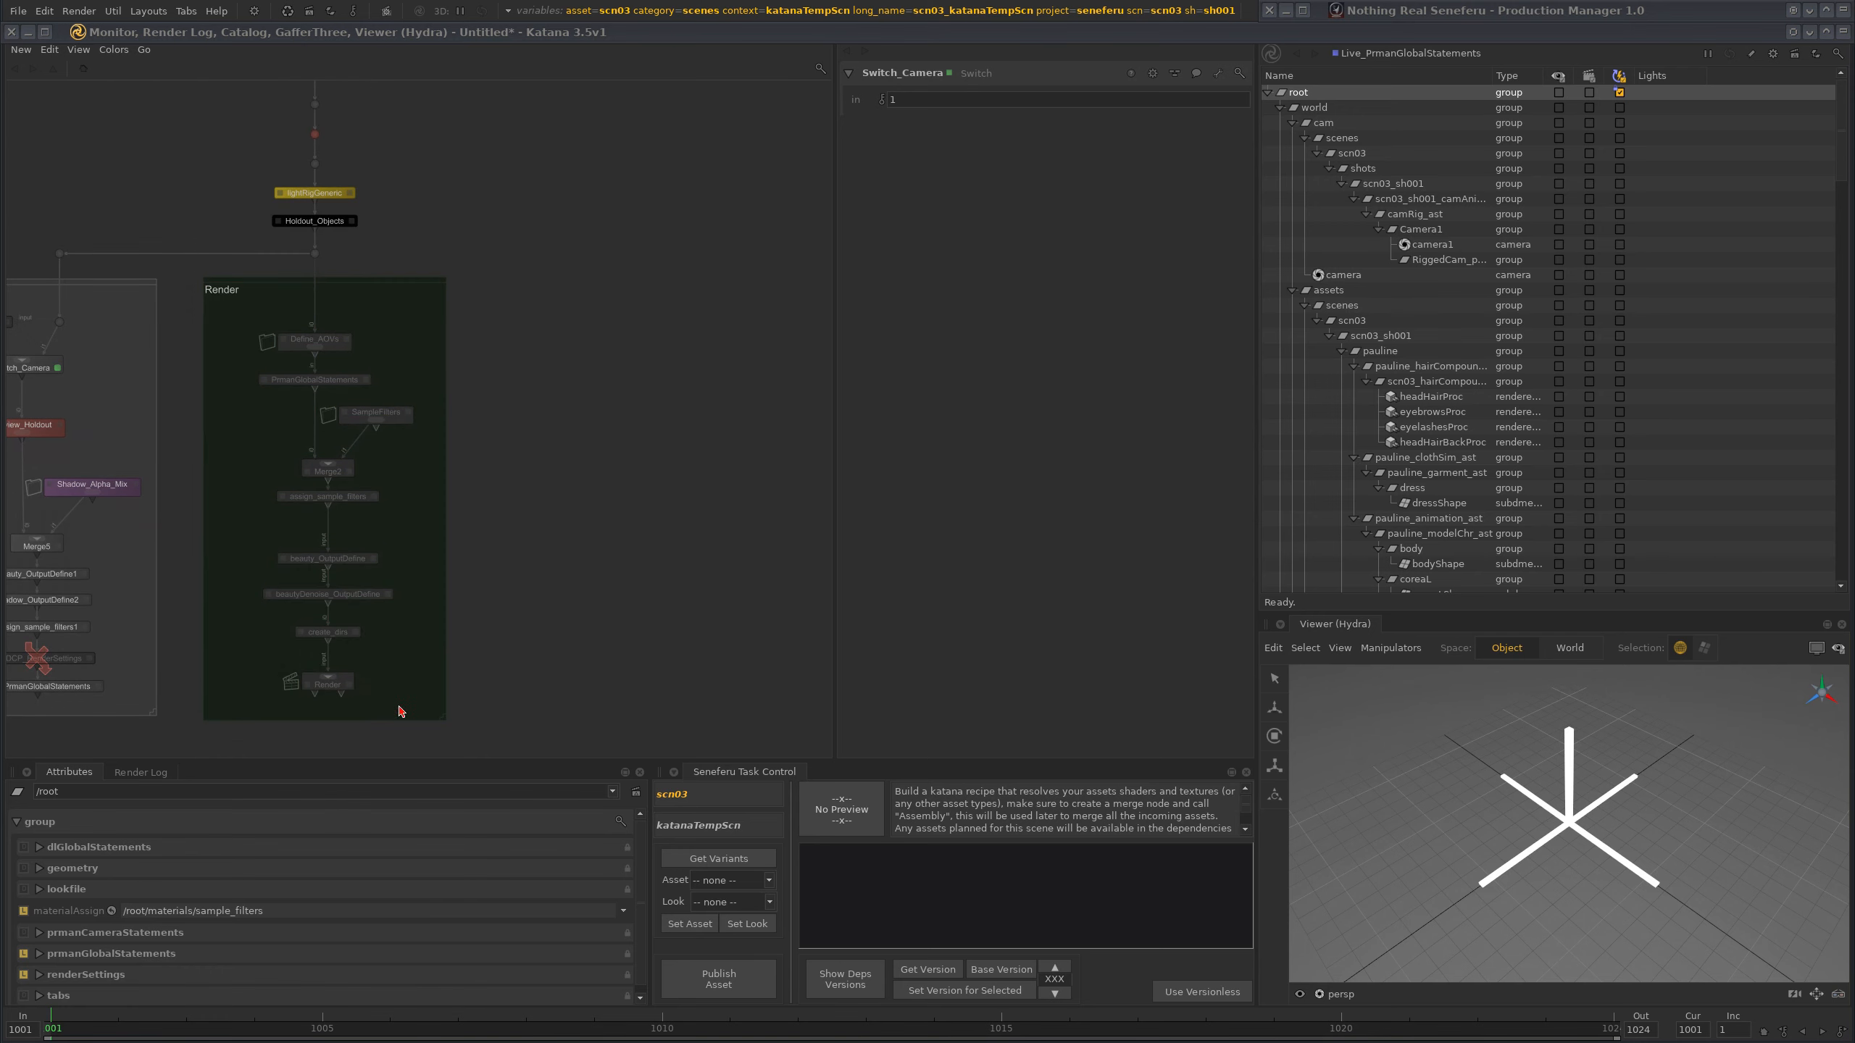
- Open the Render node's parameters and examine the output nodes leading into it
click(347, 686)
scroll(380, 643, up, 3)
middle_drag(380, 643, 483, 480)
scroll(483, 481, down, 1)
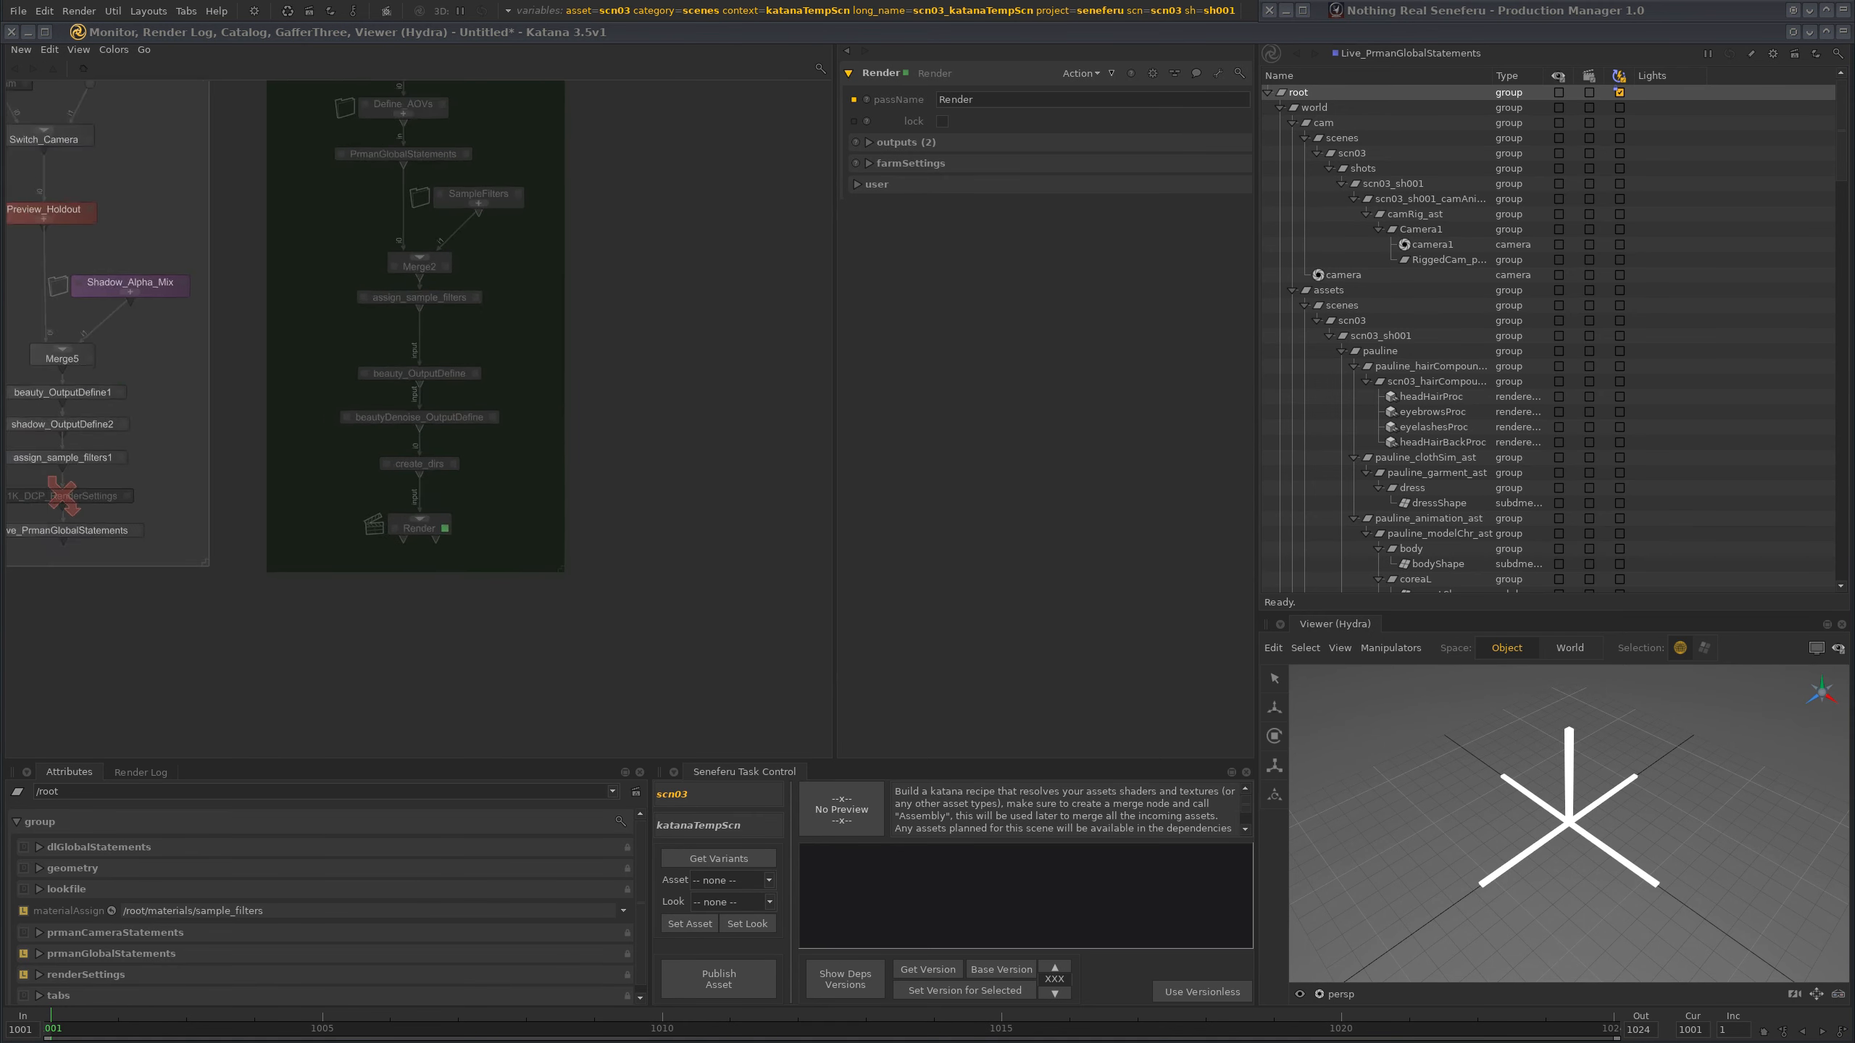
scroll(537, 367, down, 2)
middle_drag(537, 366, 479, 526)
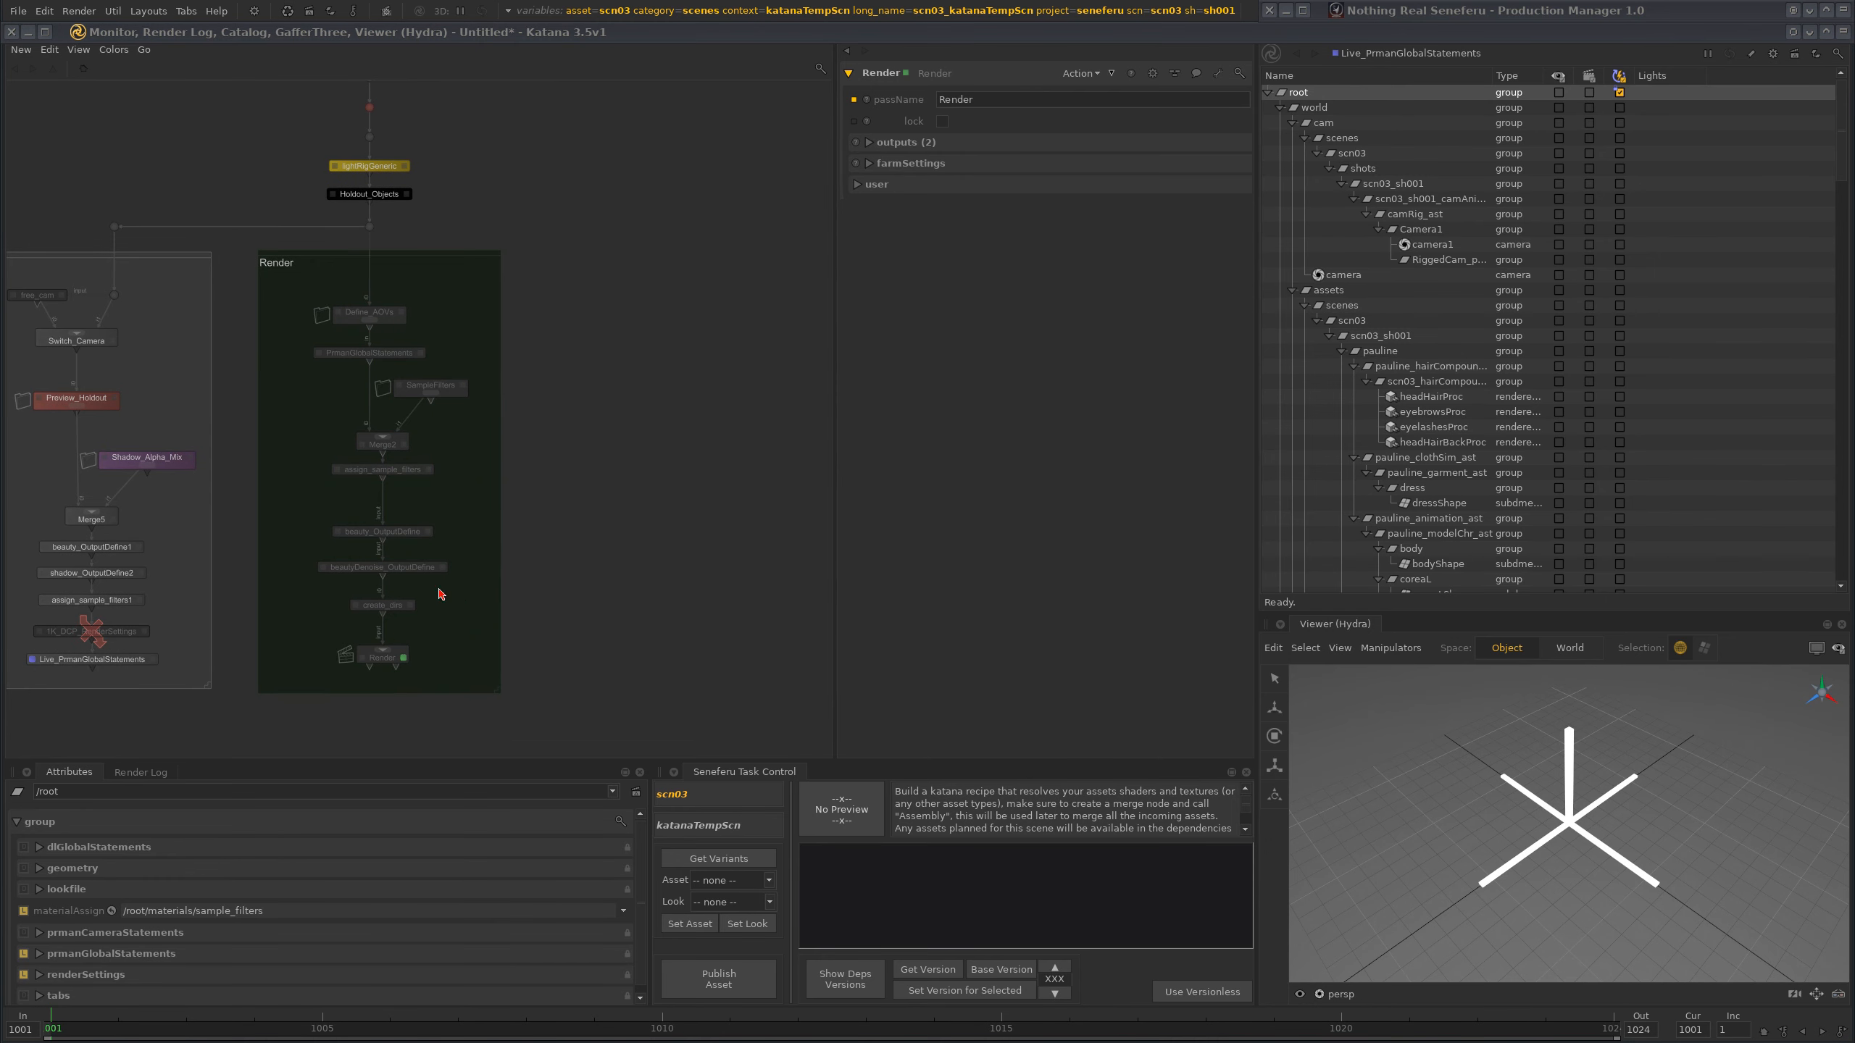
scroll(454, 598, up, 3)
middle_drag(456, 609, 550, 380)
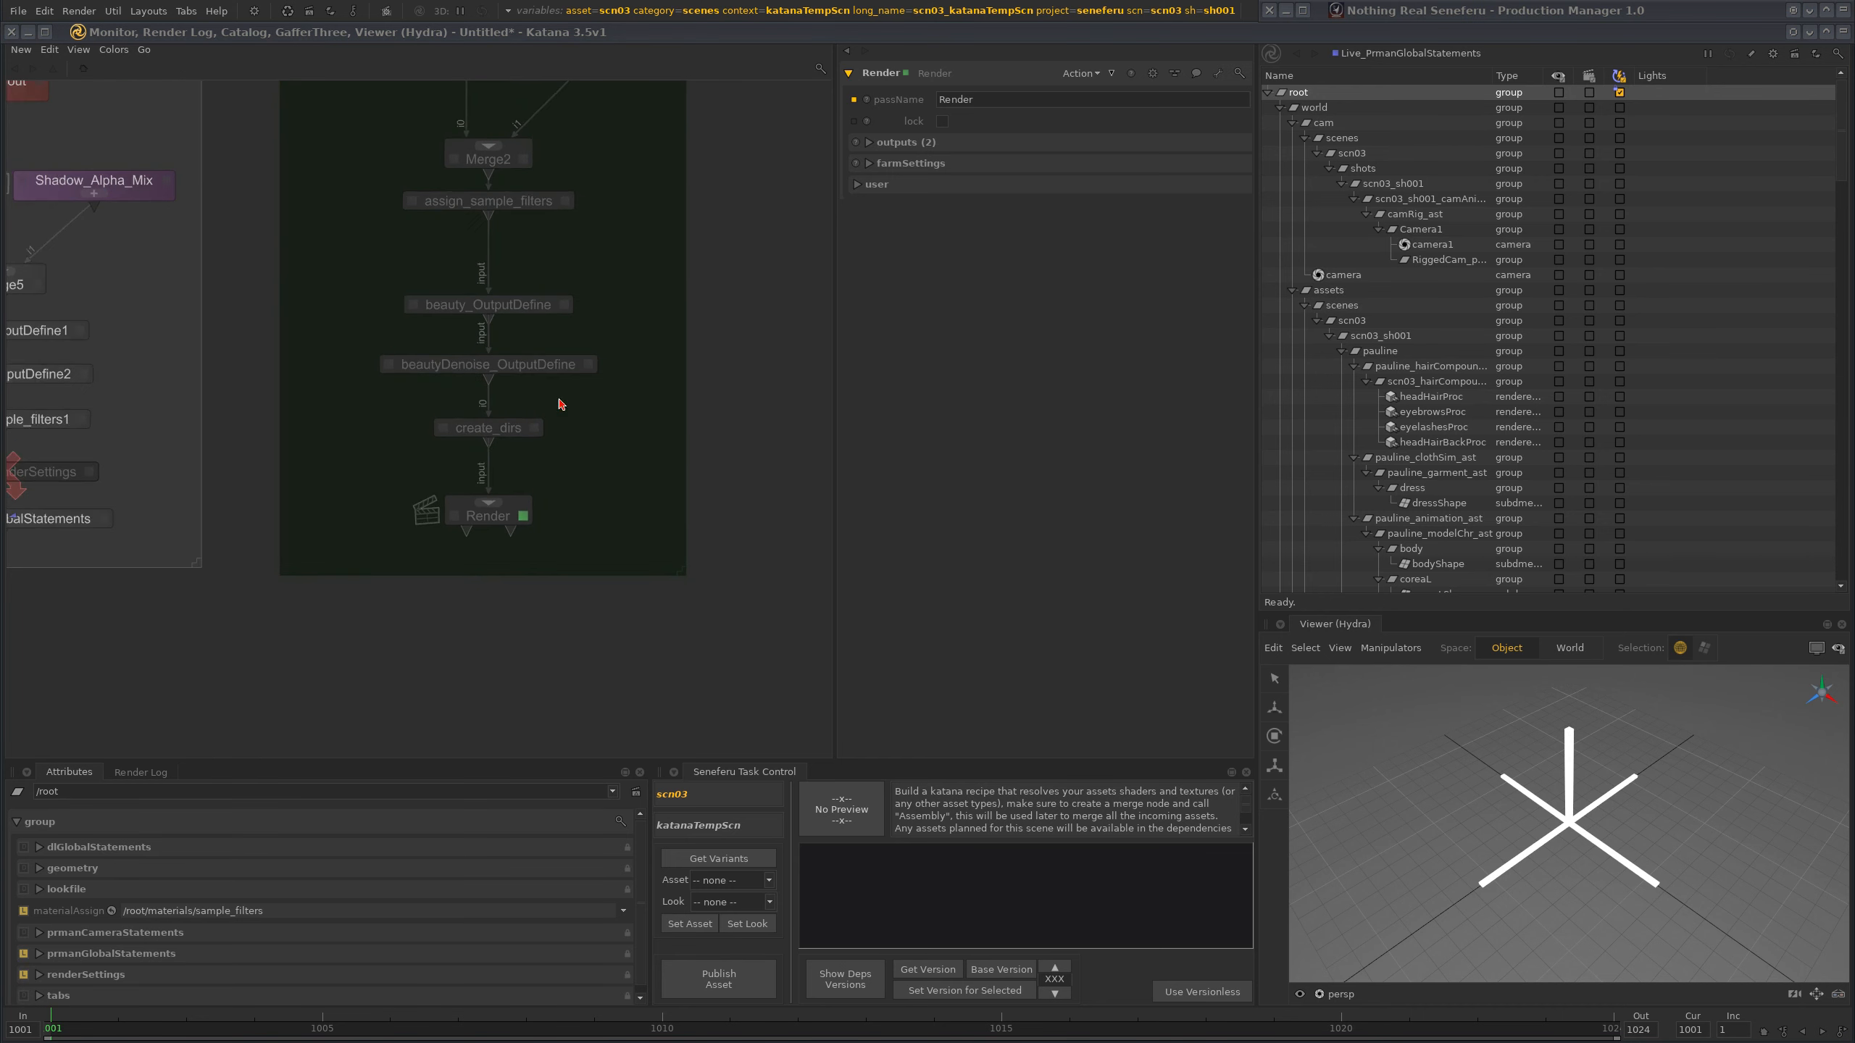
scroll(560, 405, down, 4)
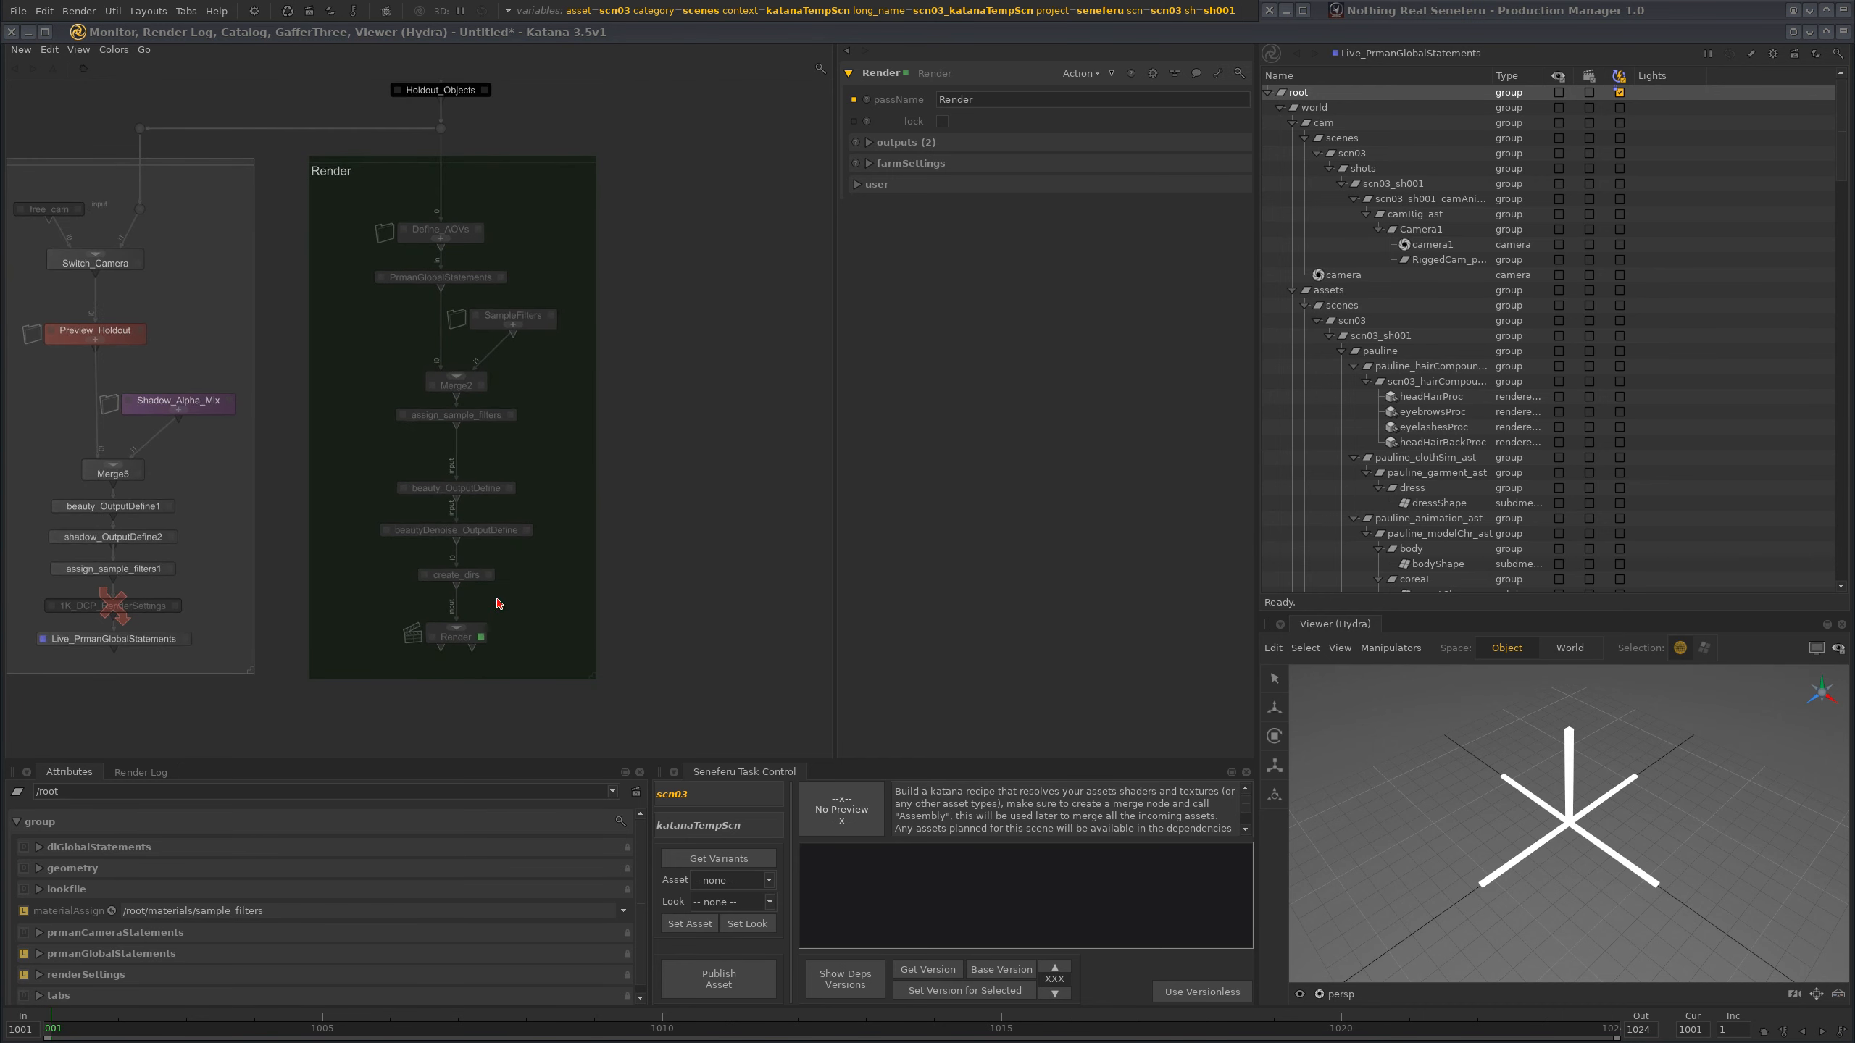
- Highlight the complete Render group twice to identify the nodes belonging to the final render branch
click(462, 645)
drag(646, 687, 299, 150)
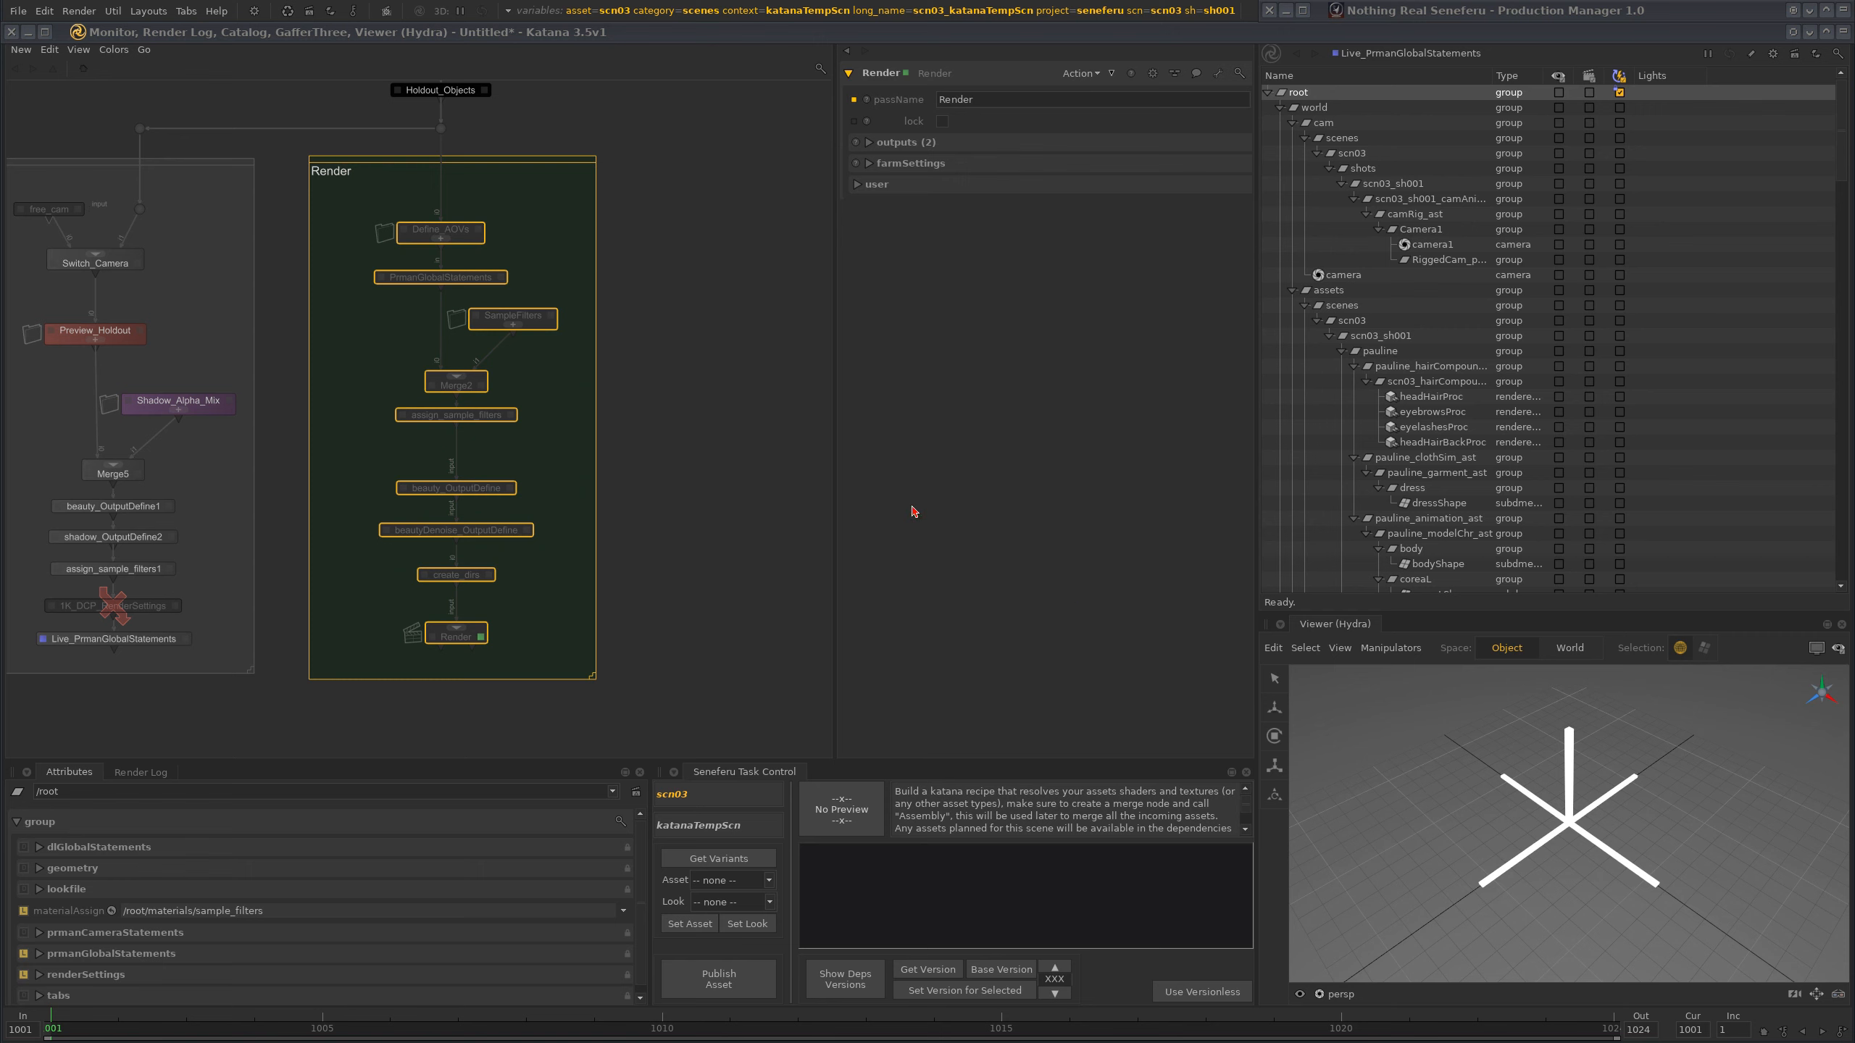
click(756, 510)
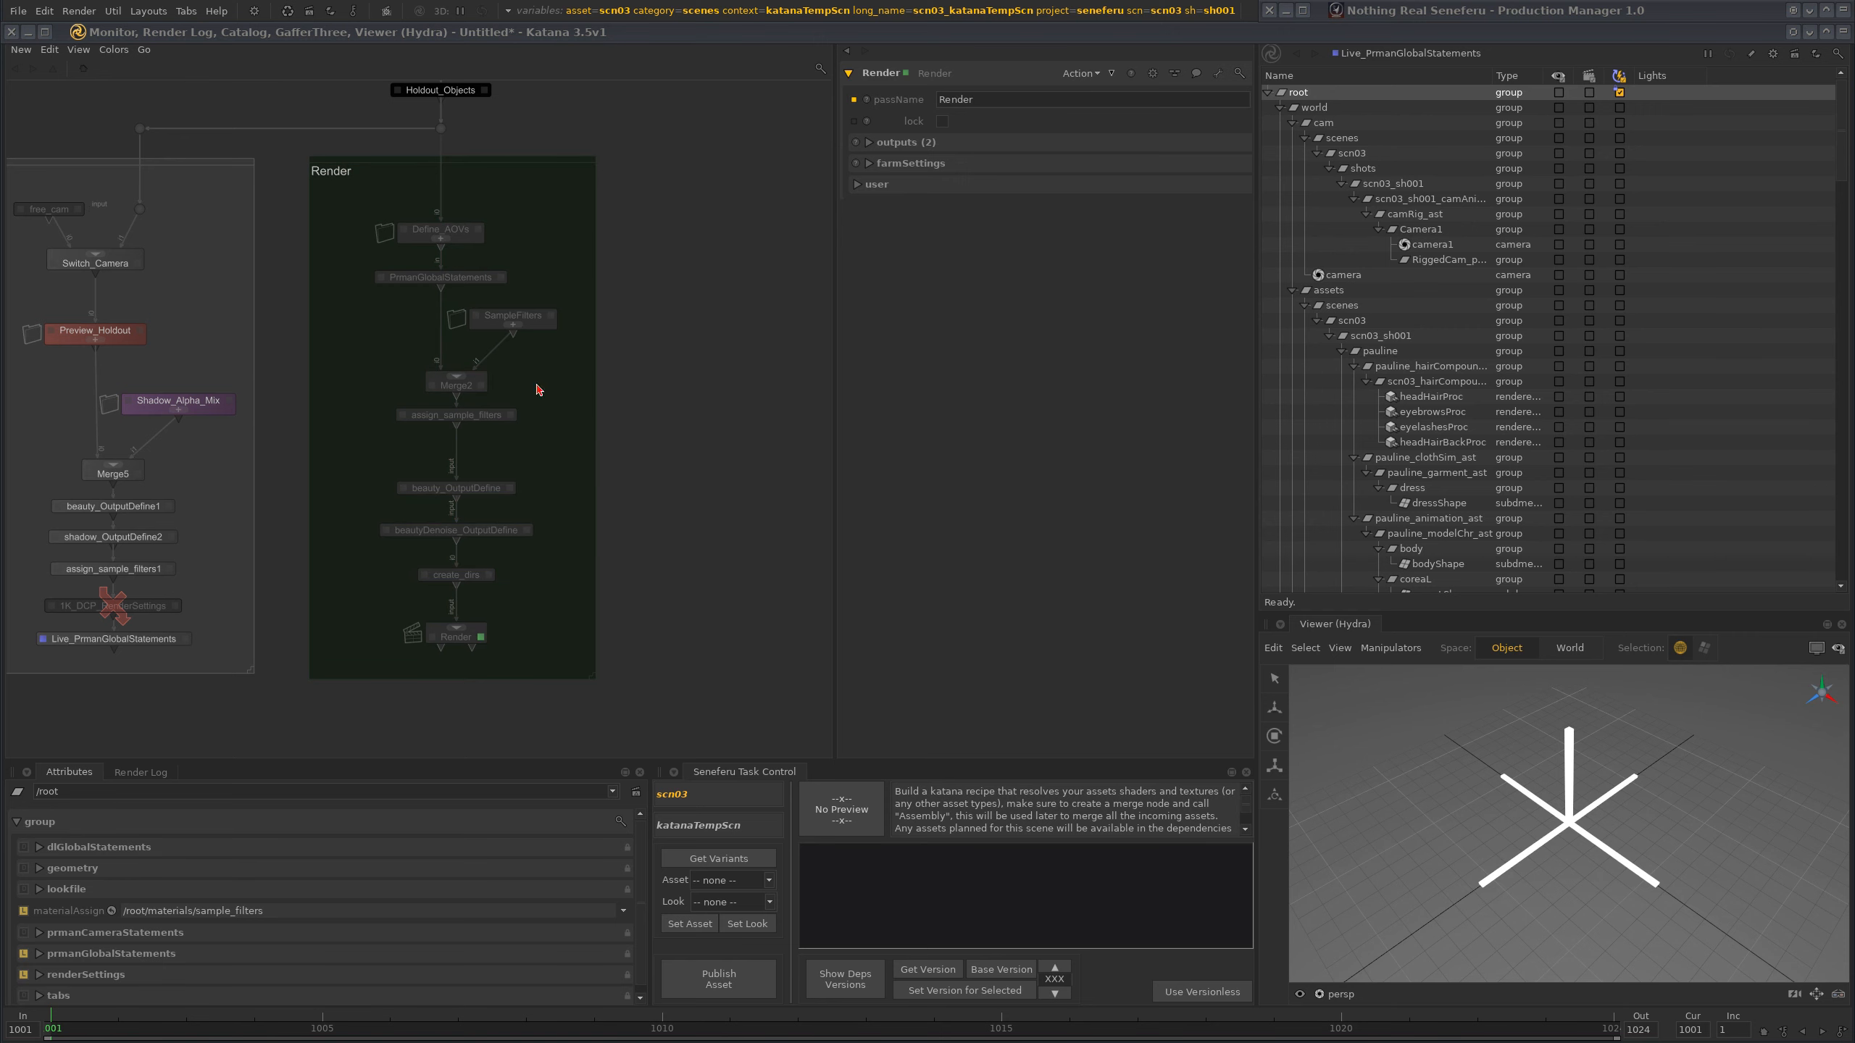
drag(644, 642, 281, 155)
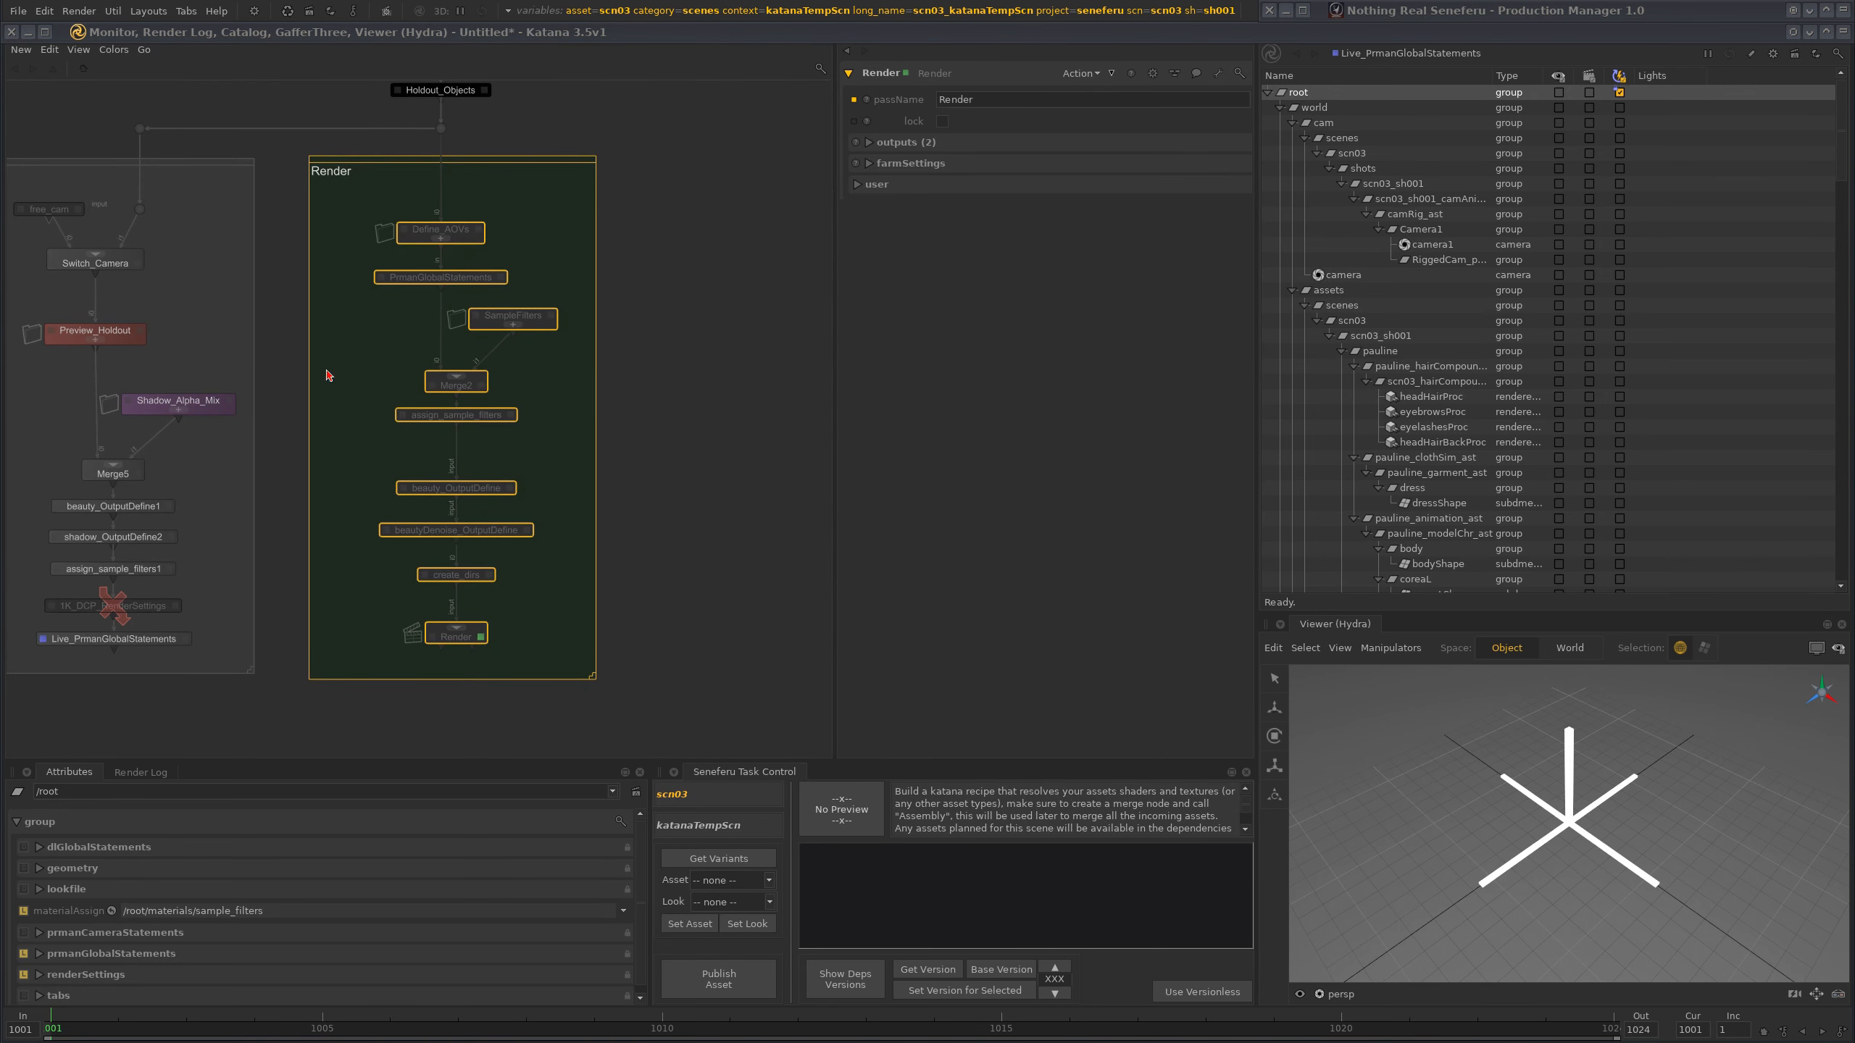
click(683, 512)
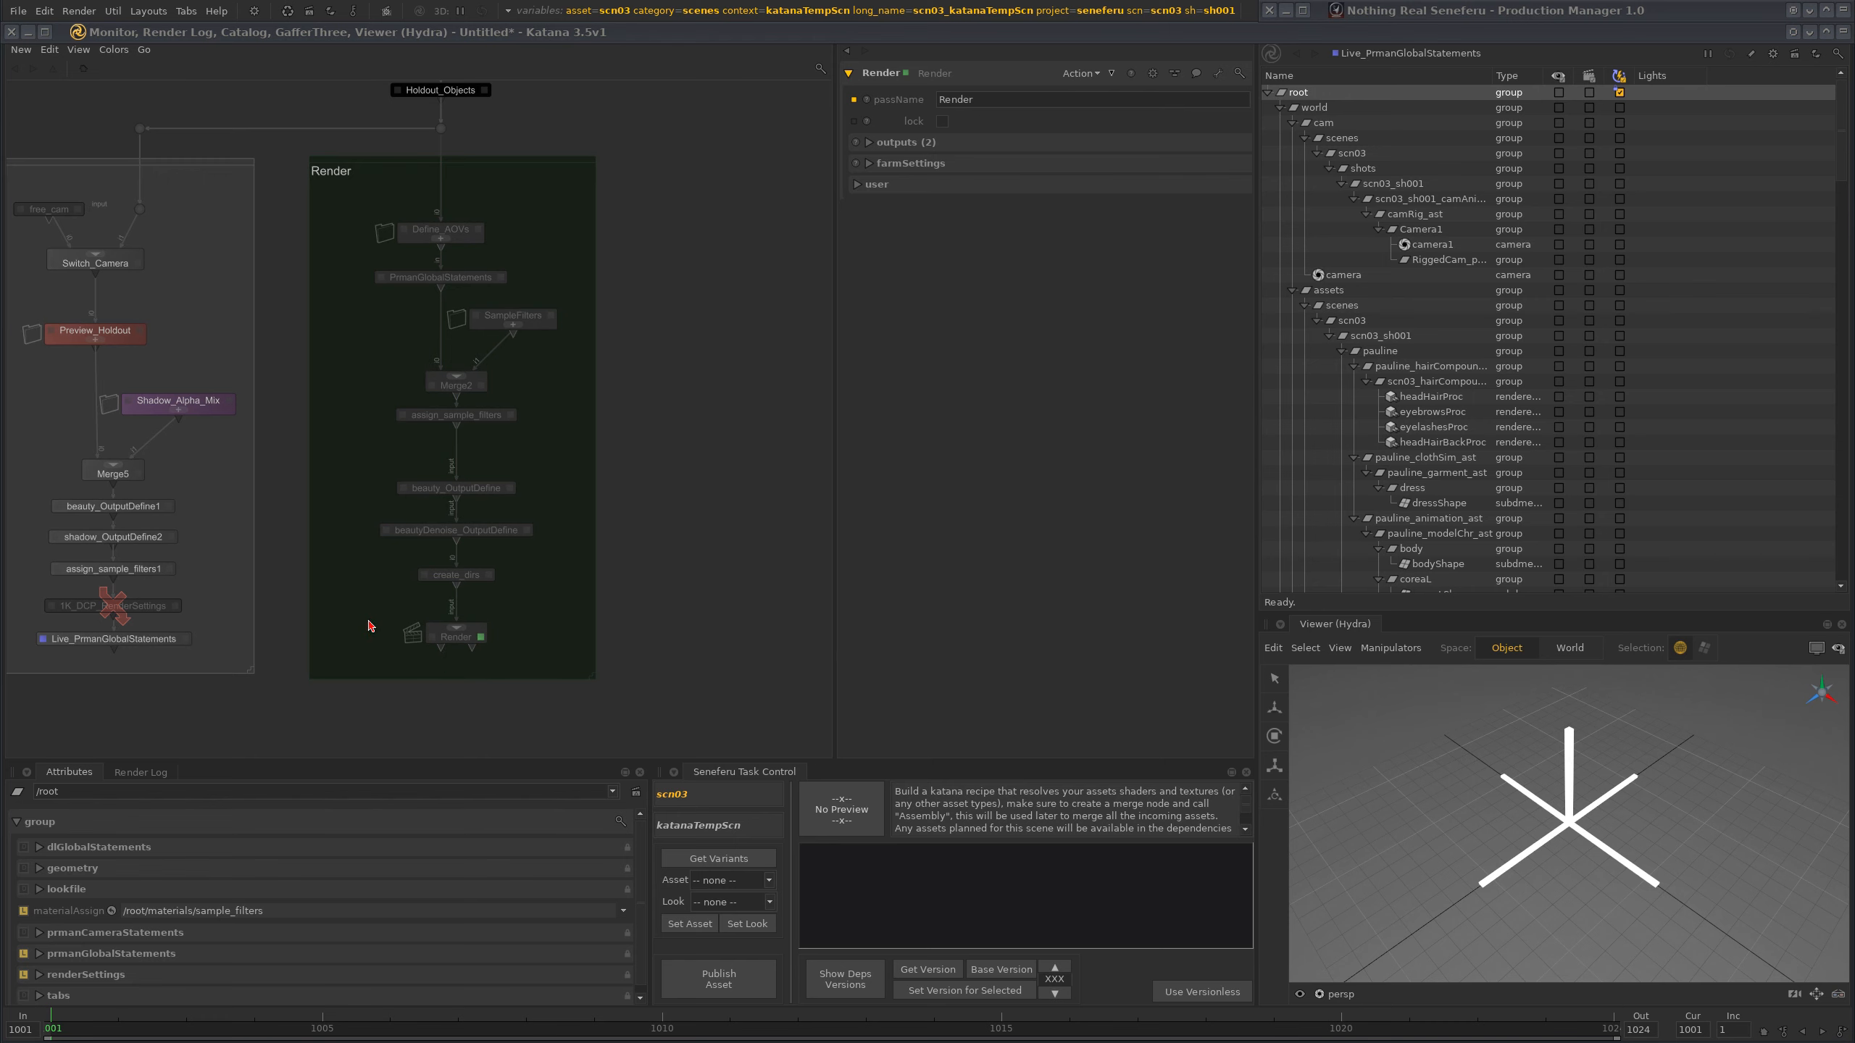
- Compare the Preview Only and Render groups and select the Render node at the end of the render branch
middle_drag(220, 295, 382, 333)
middle_drag(463, 611, 330, 557)
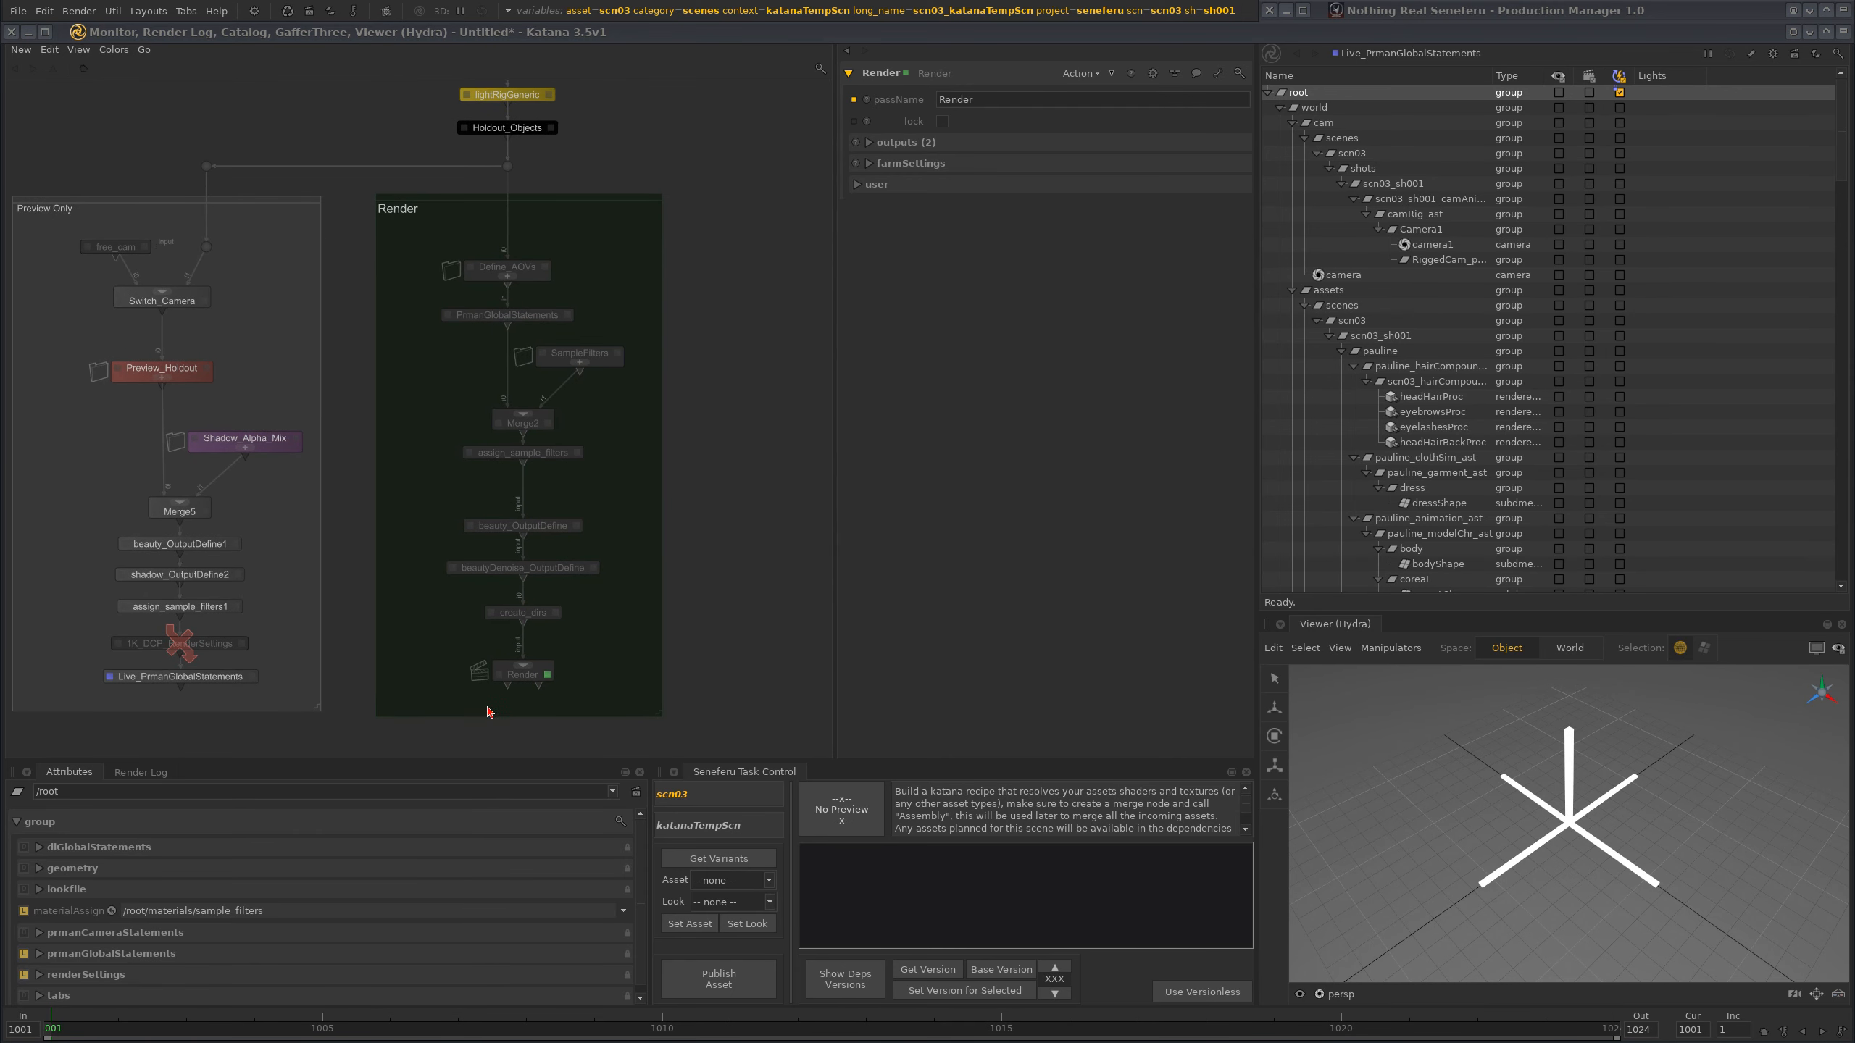
click(535, 681)
scroll(689, 546, down, 2)
middle_drag(686, 549, 556, 570)
scroll(569, 570, up, 4)
middle_drag(573, 633, 621, 509)
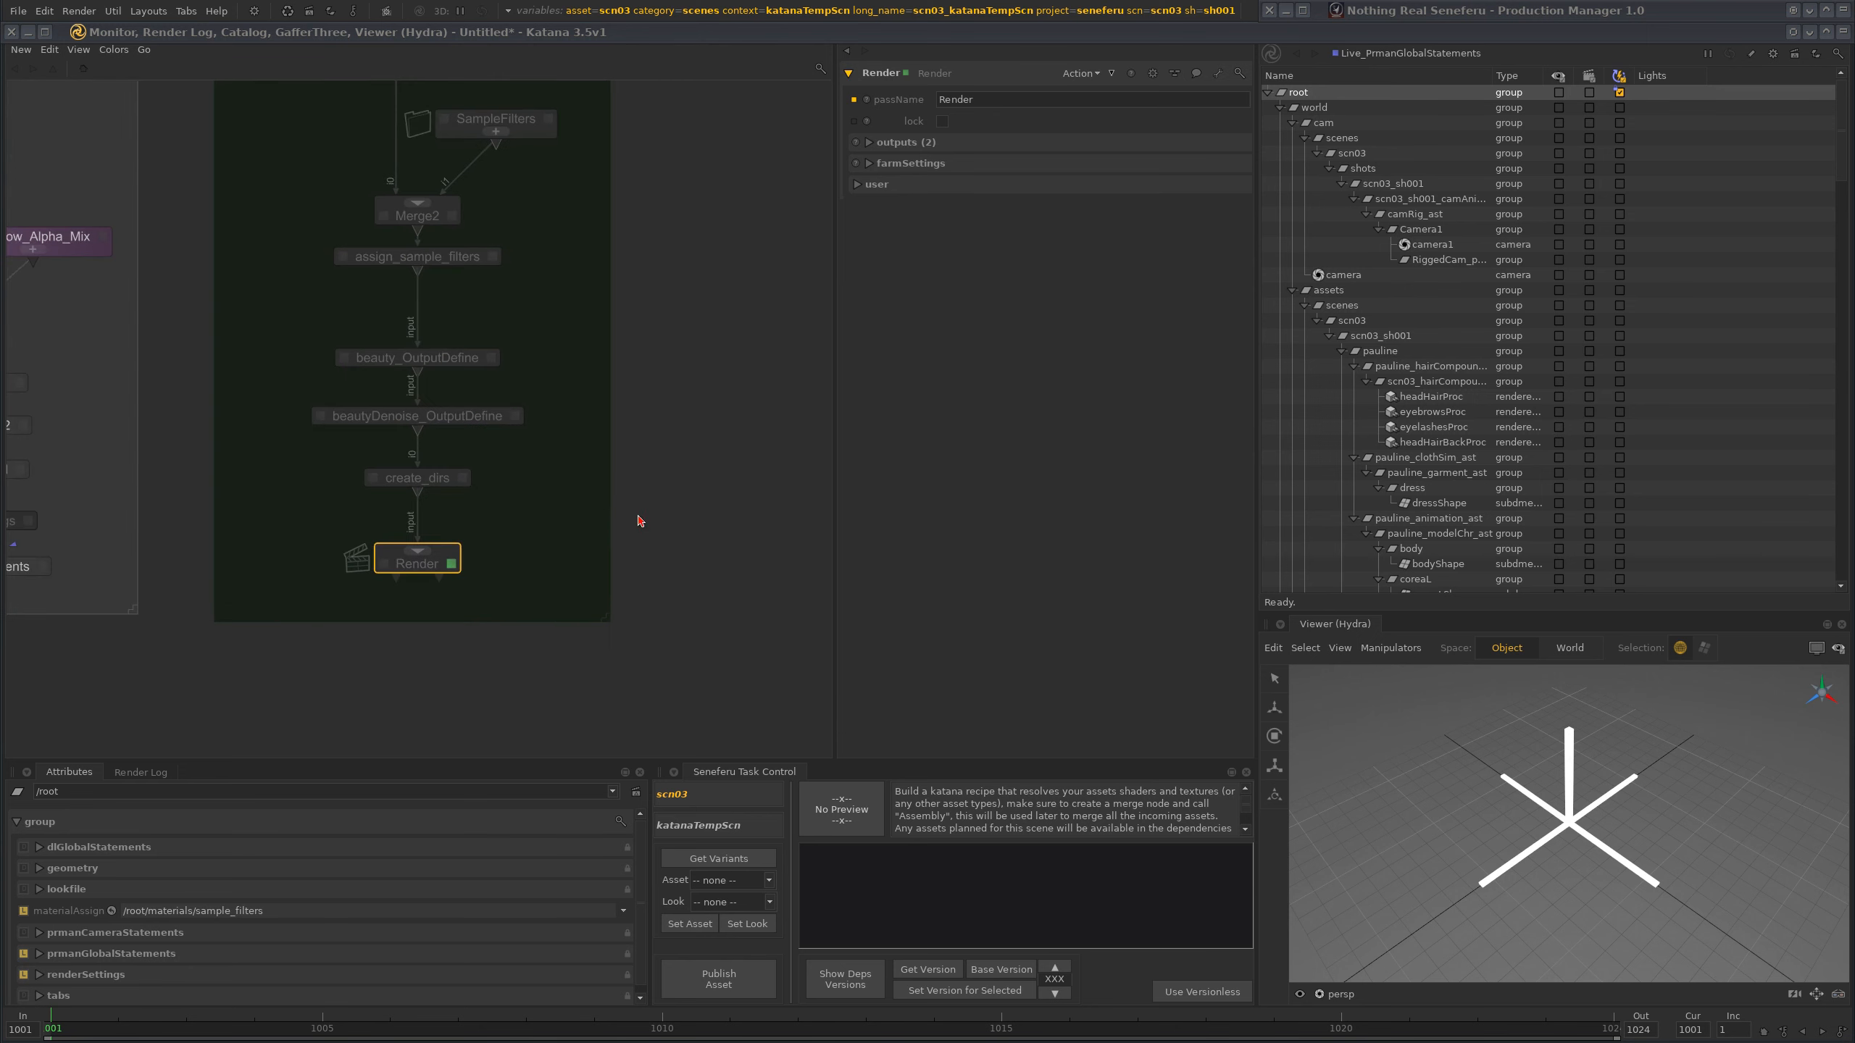
- Inspect the passName parameter of the Render node
scroll(626, 508, down, 2)
middle_drag(626, 397, 562, 541)
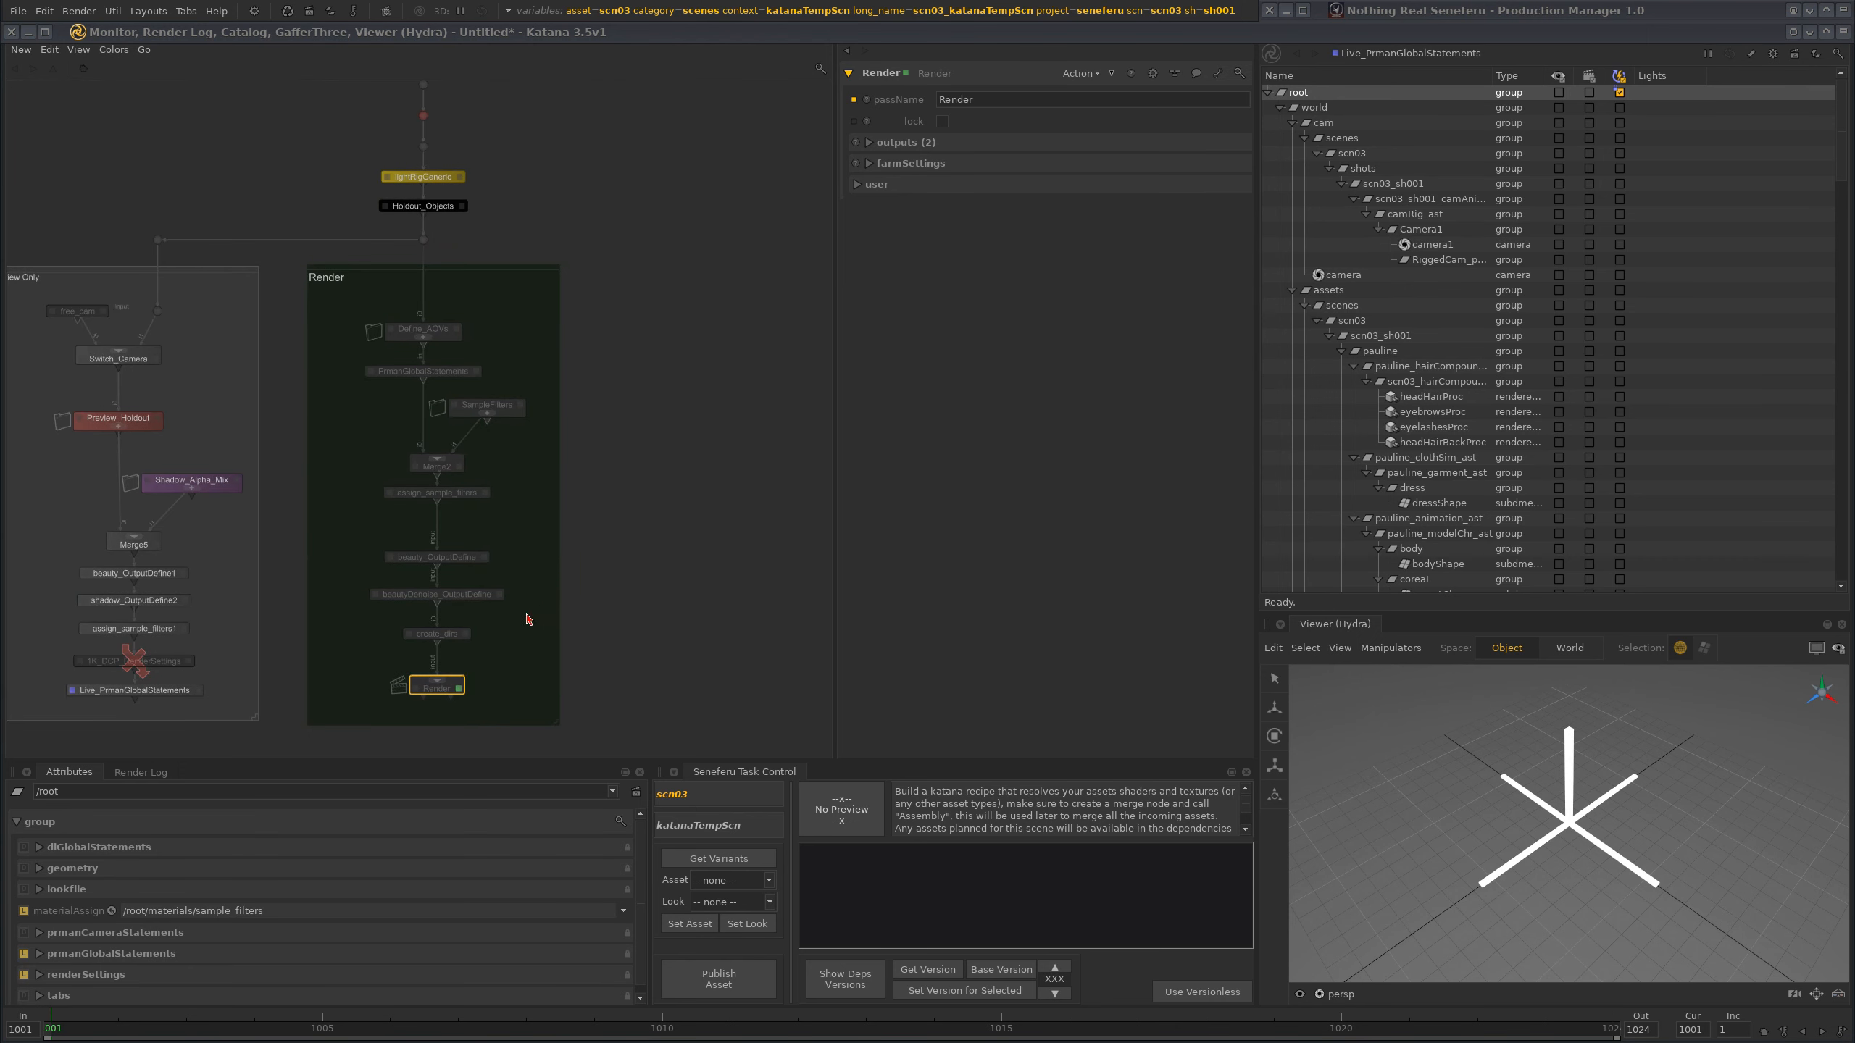
scroll(607, 513, down, 3)
scroll(490, 643, up, 8)
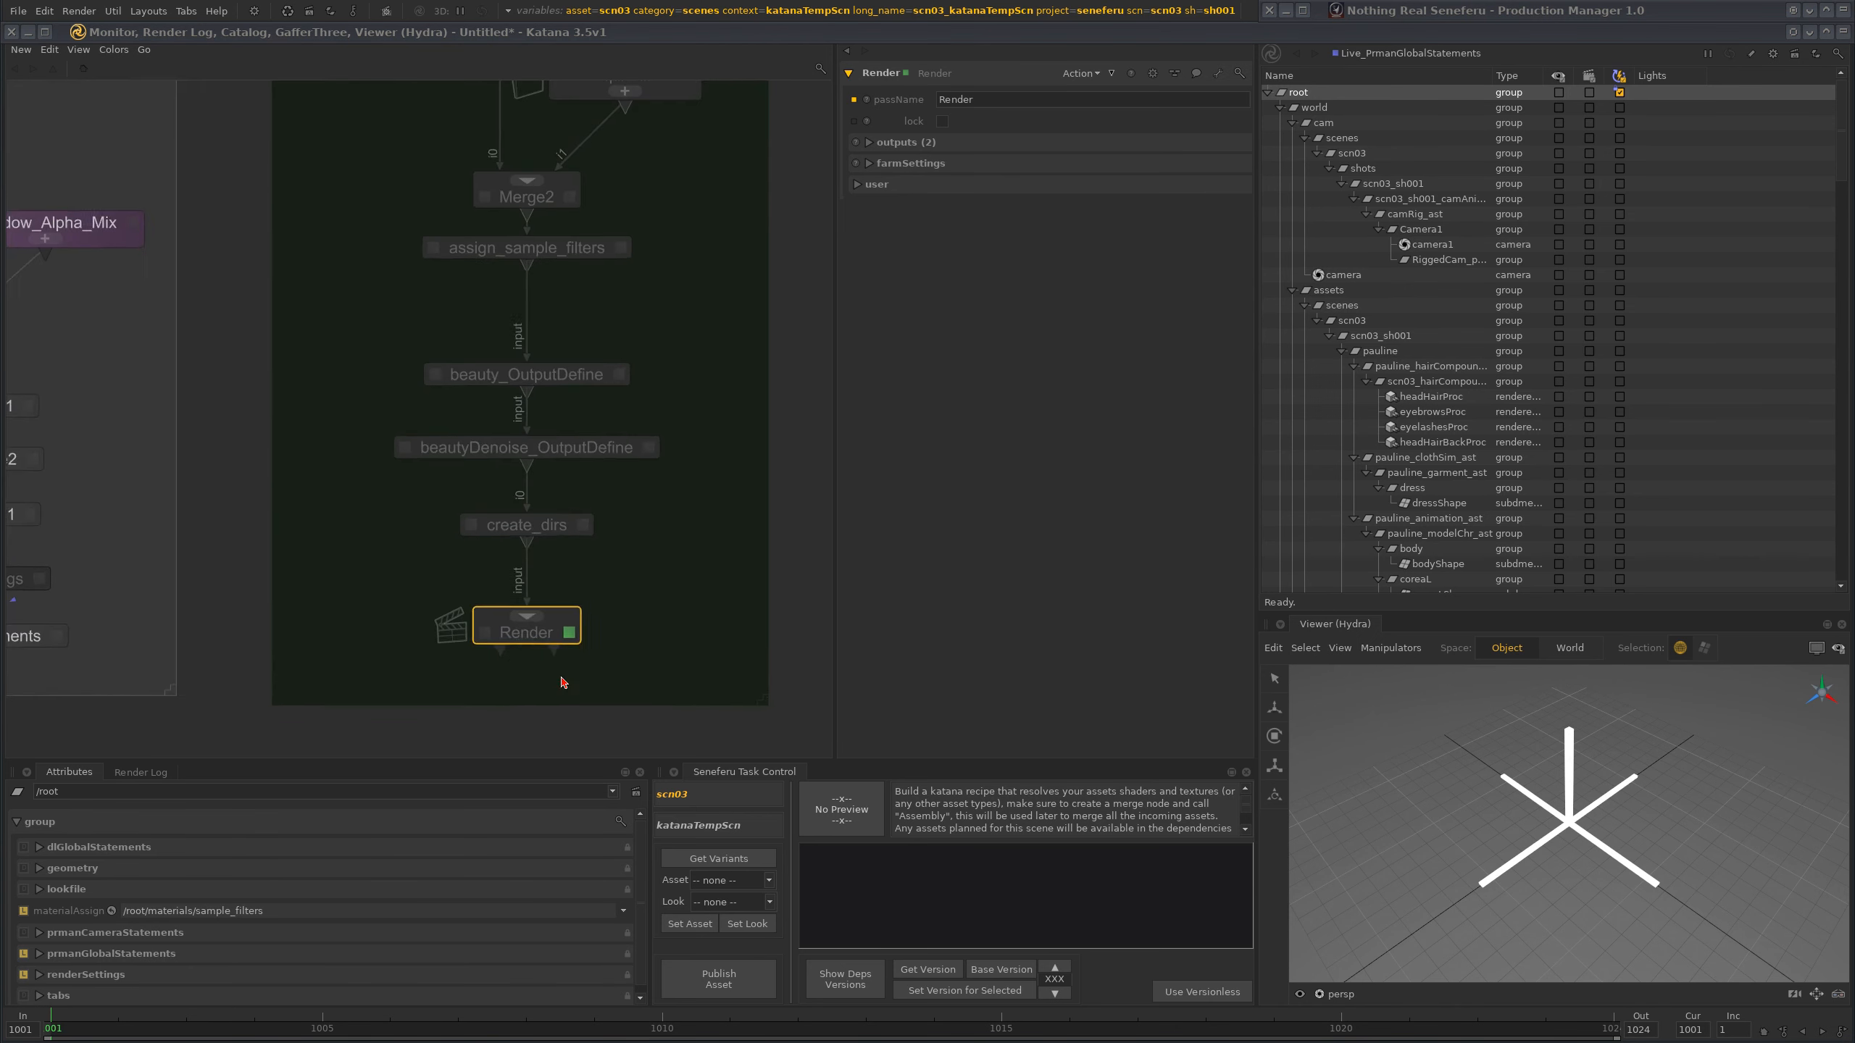
drag(981, 102, 922, 97)
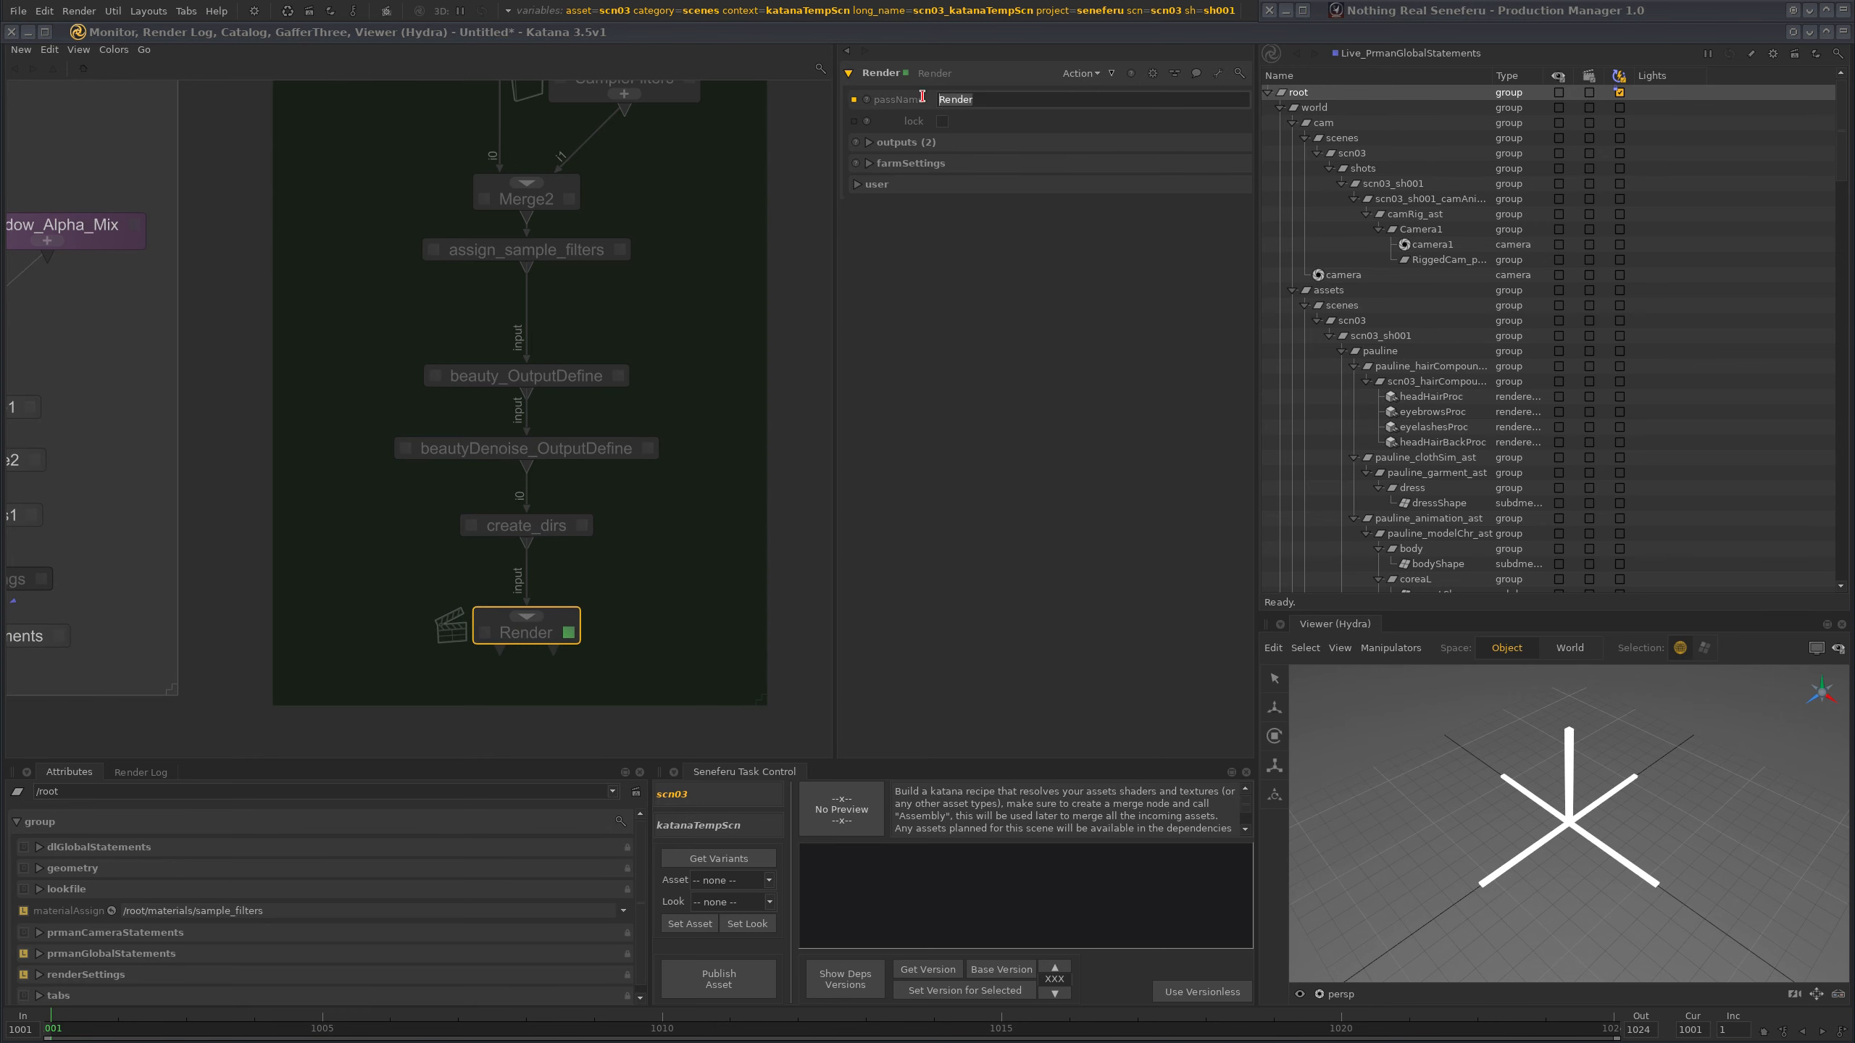
click(608, 631)
click(549, 635)
- Examine the full template graph from the render branches up to the imported assets
scroll(694, 578, down, 8)
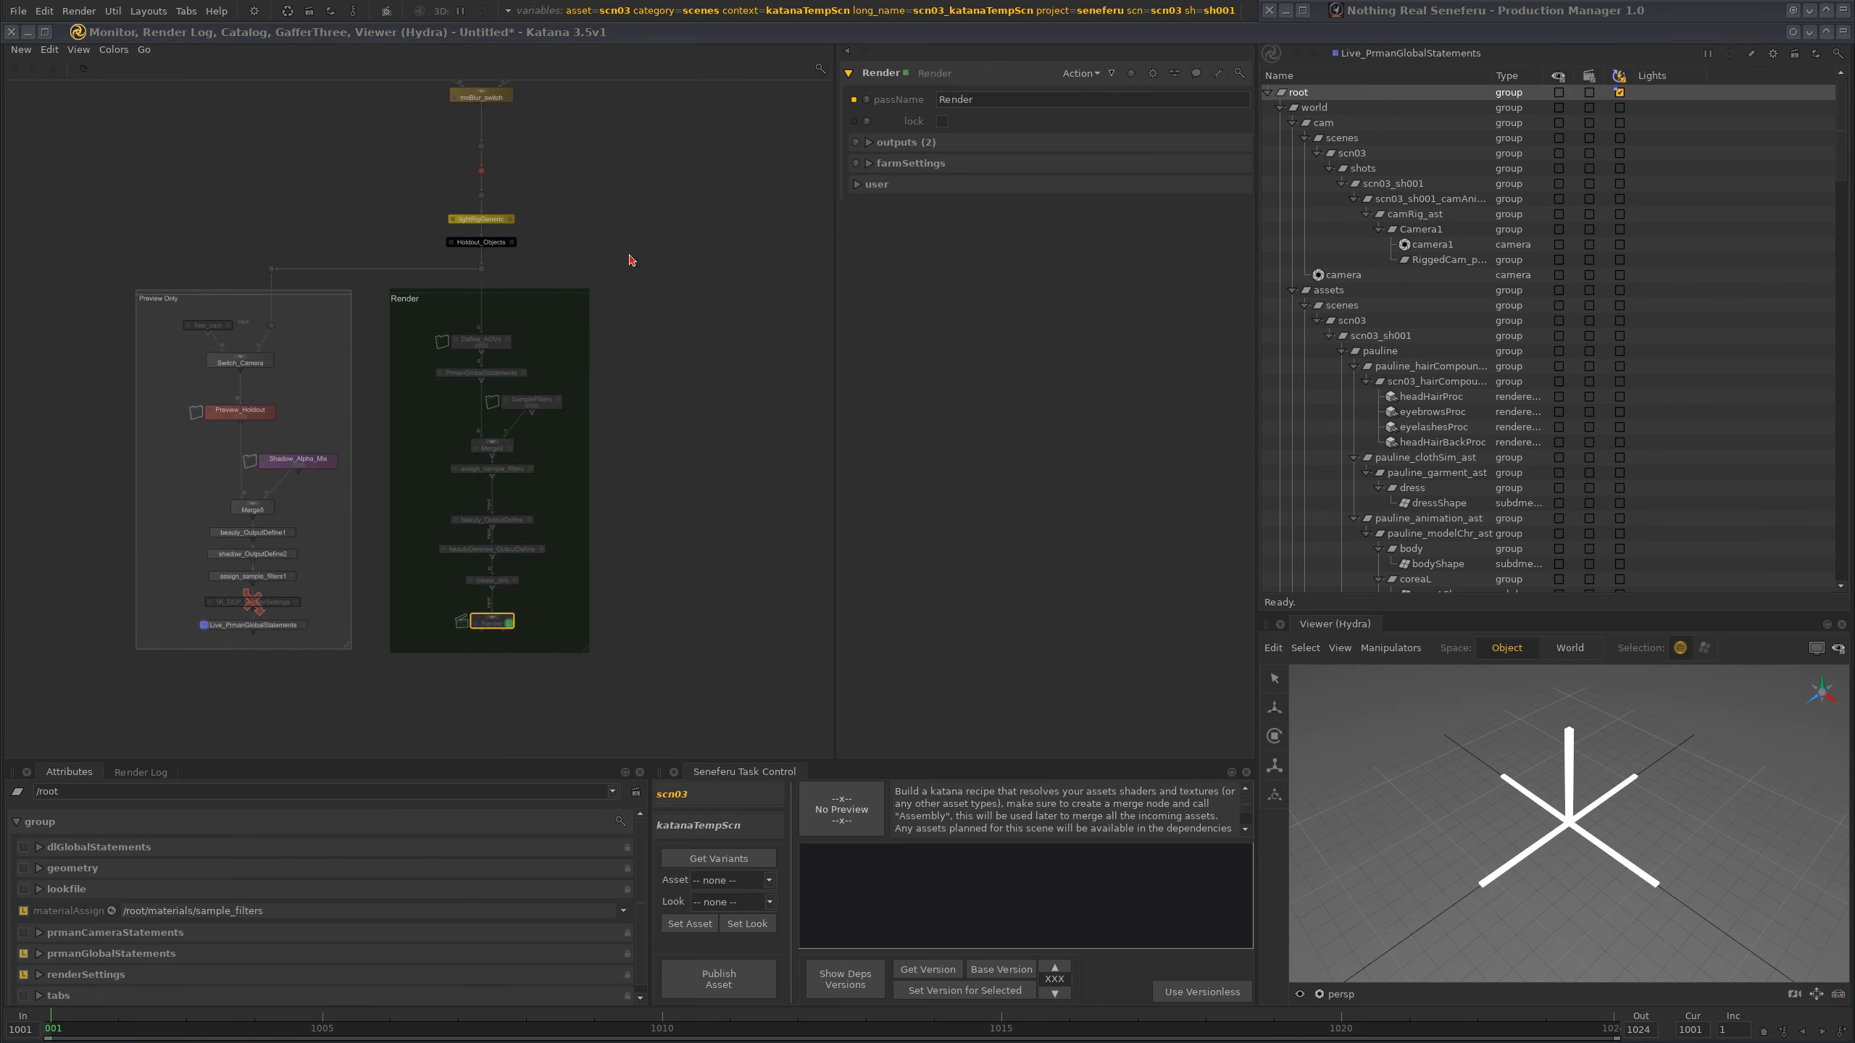
middle_drag(629, 282, 564, 644)
scroll(619, 519, down, 3)
middle_drag(611, 380, 635, 288)
middle_drag(641, 602, 649, 426)
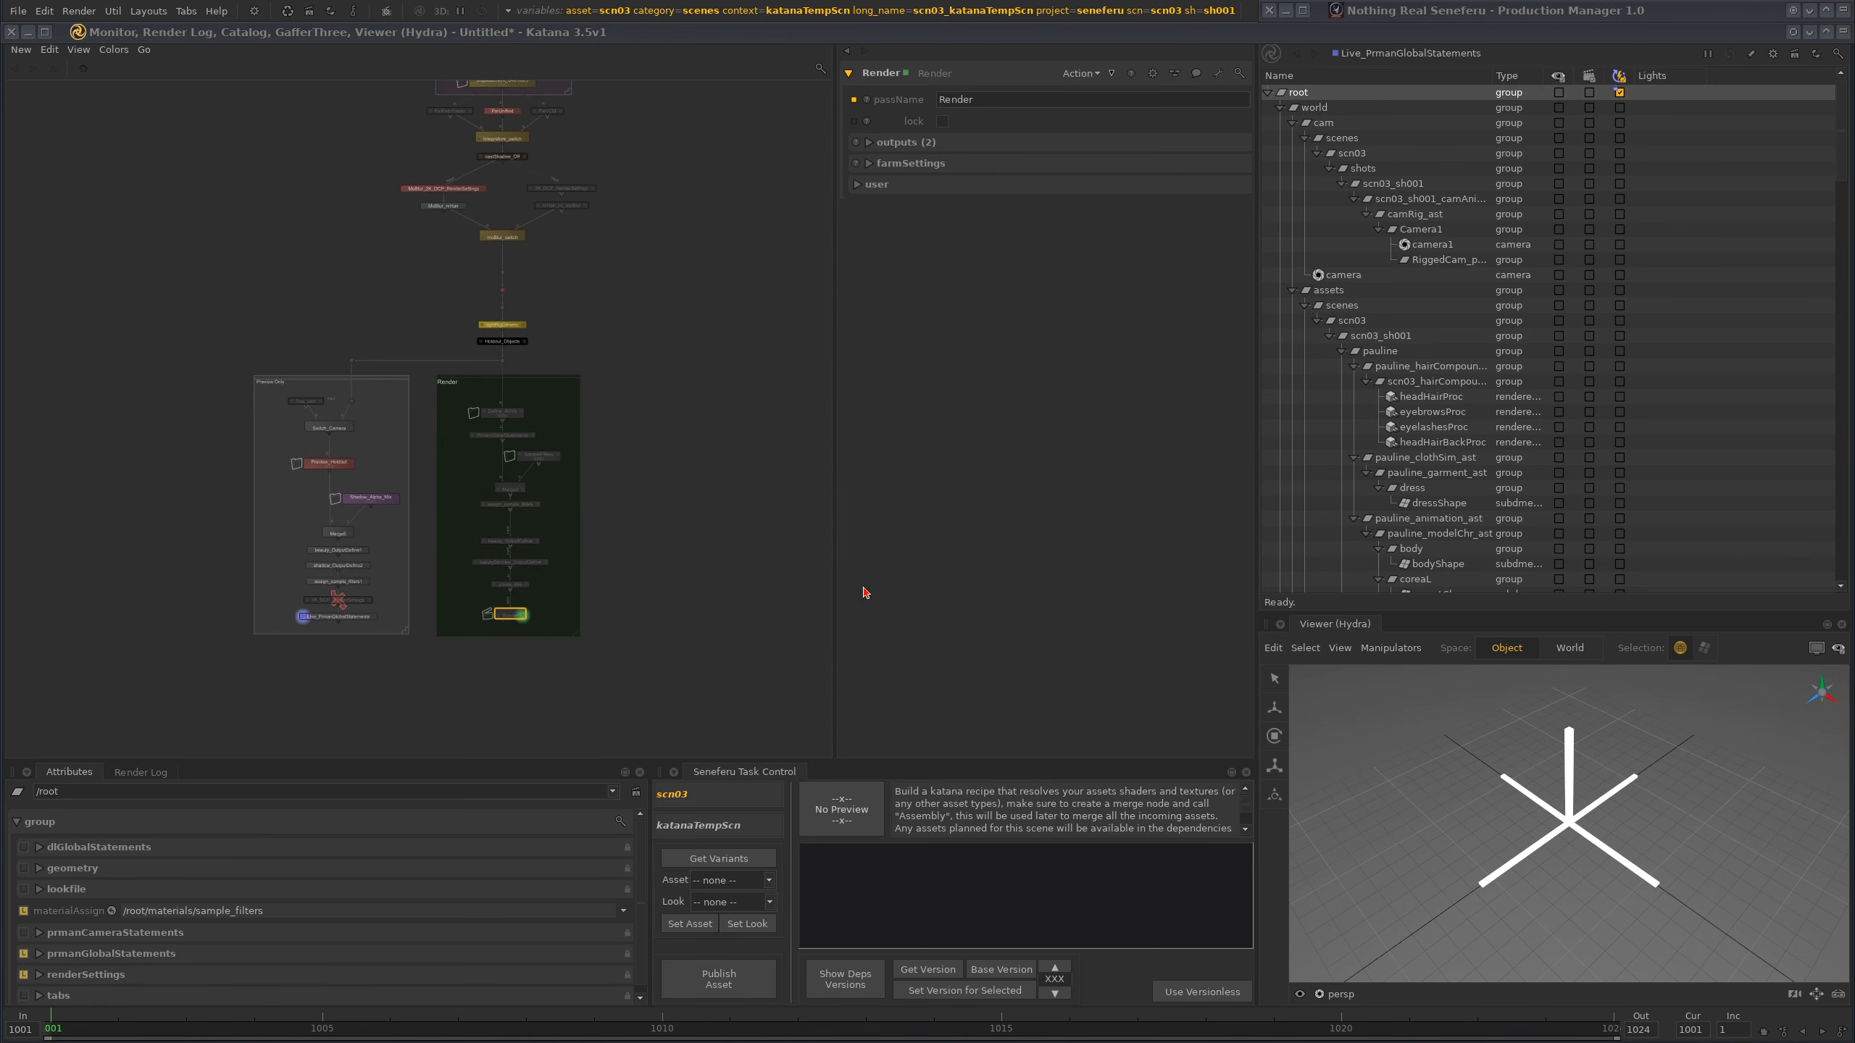
scroll(630, 257, down, 2)
middle_drag(644, 207, 489, 465)
scroll(573, 434, down, 2)
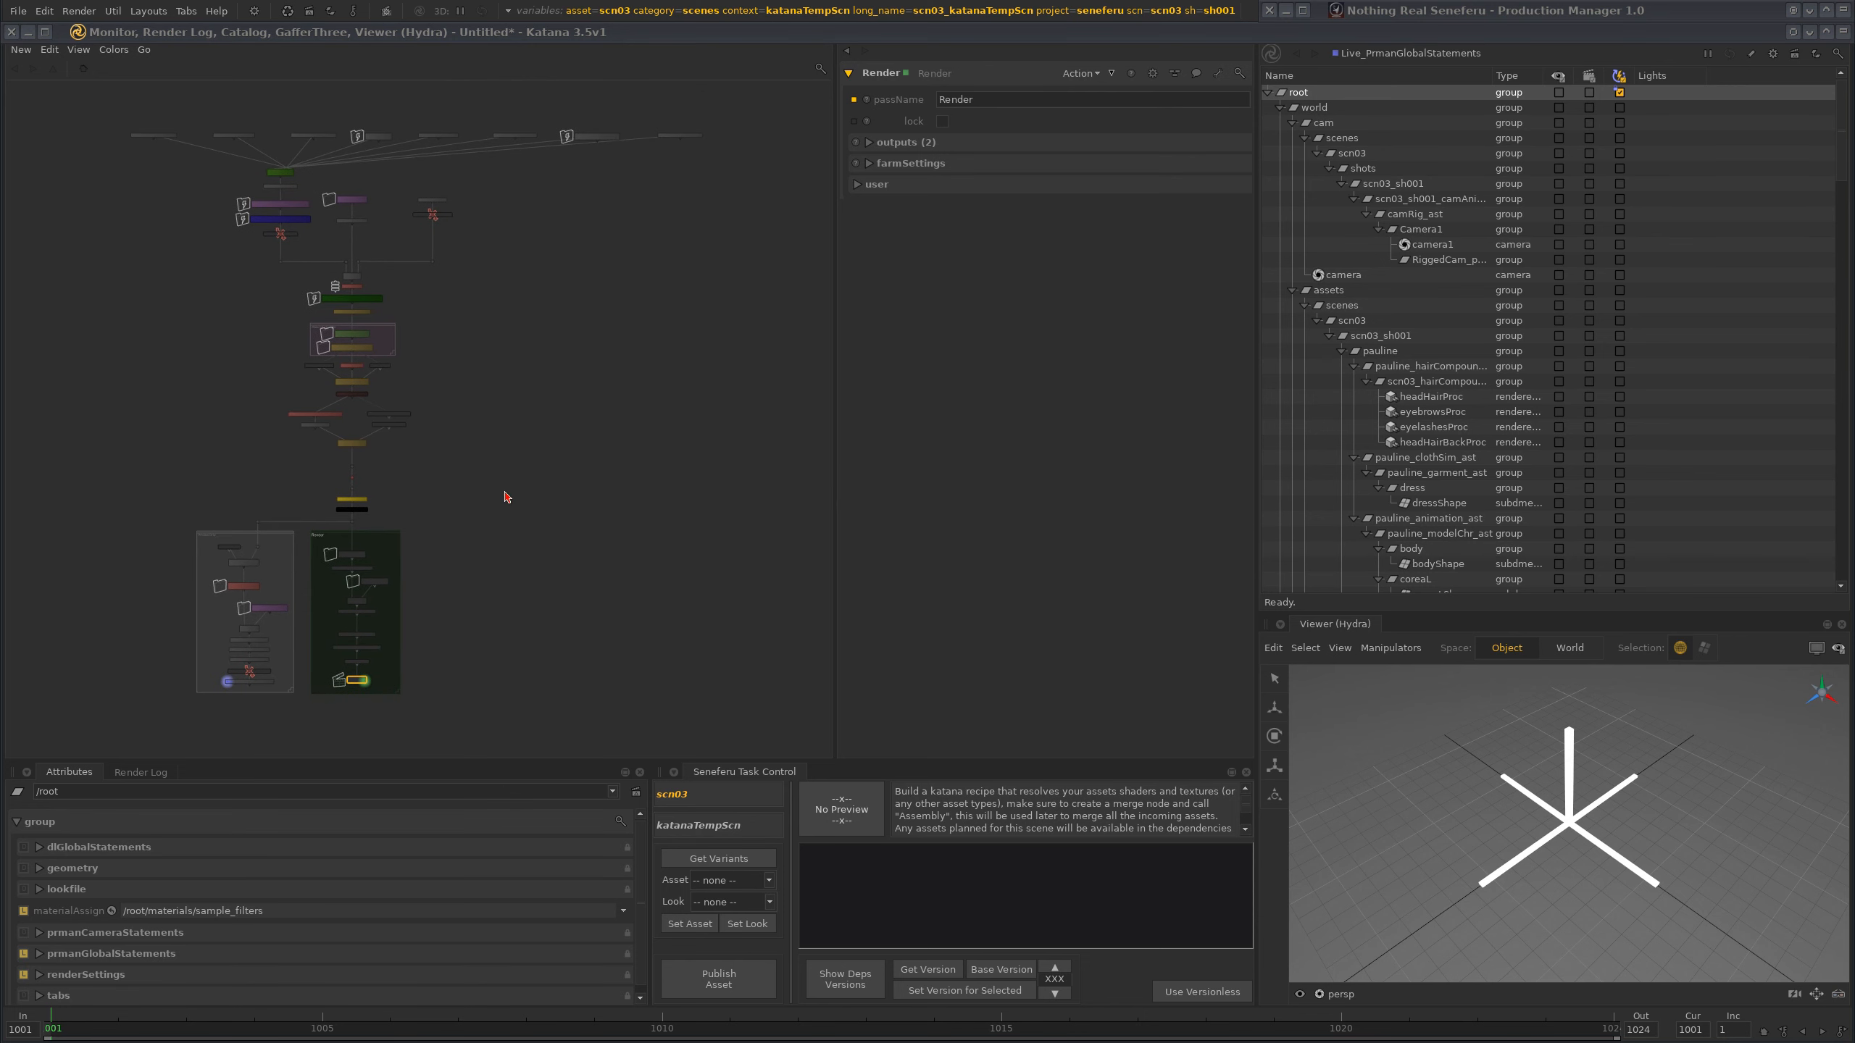
- Open the parameters of the nrHair_no_moBlur node and view its script
scroll(506, 505, up, 8)
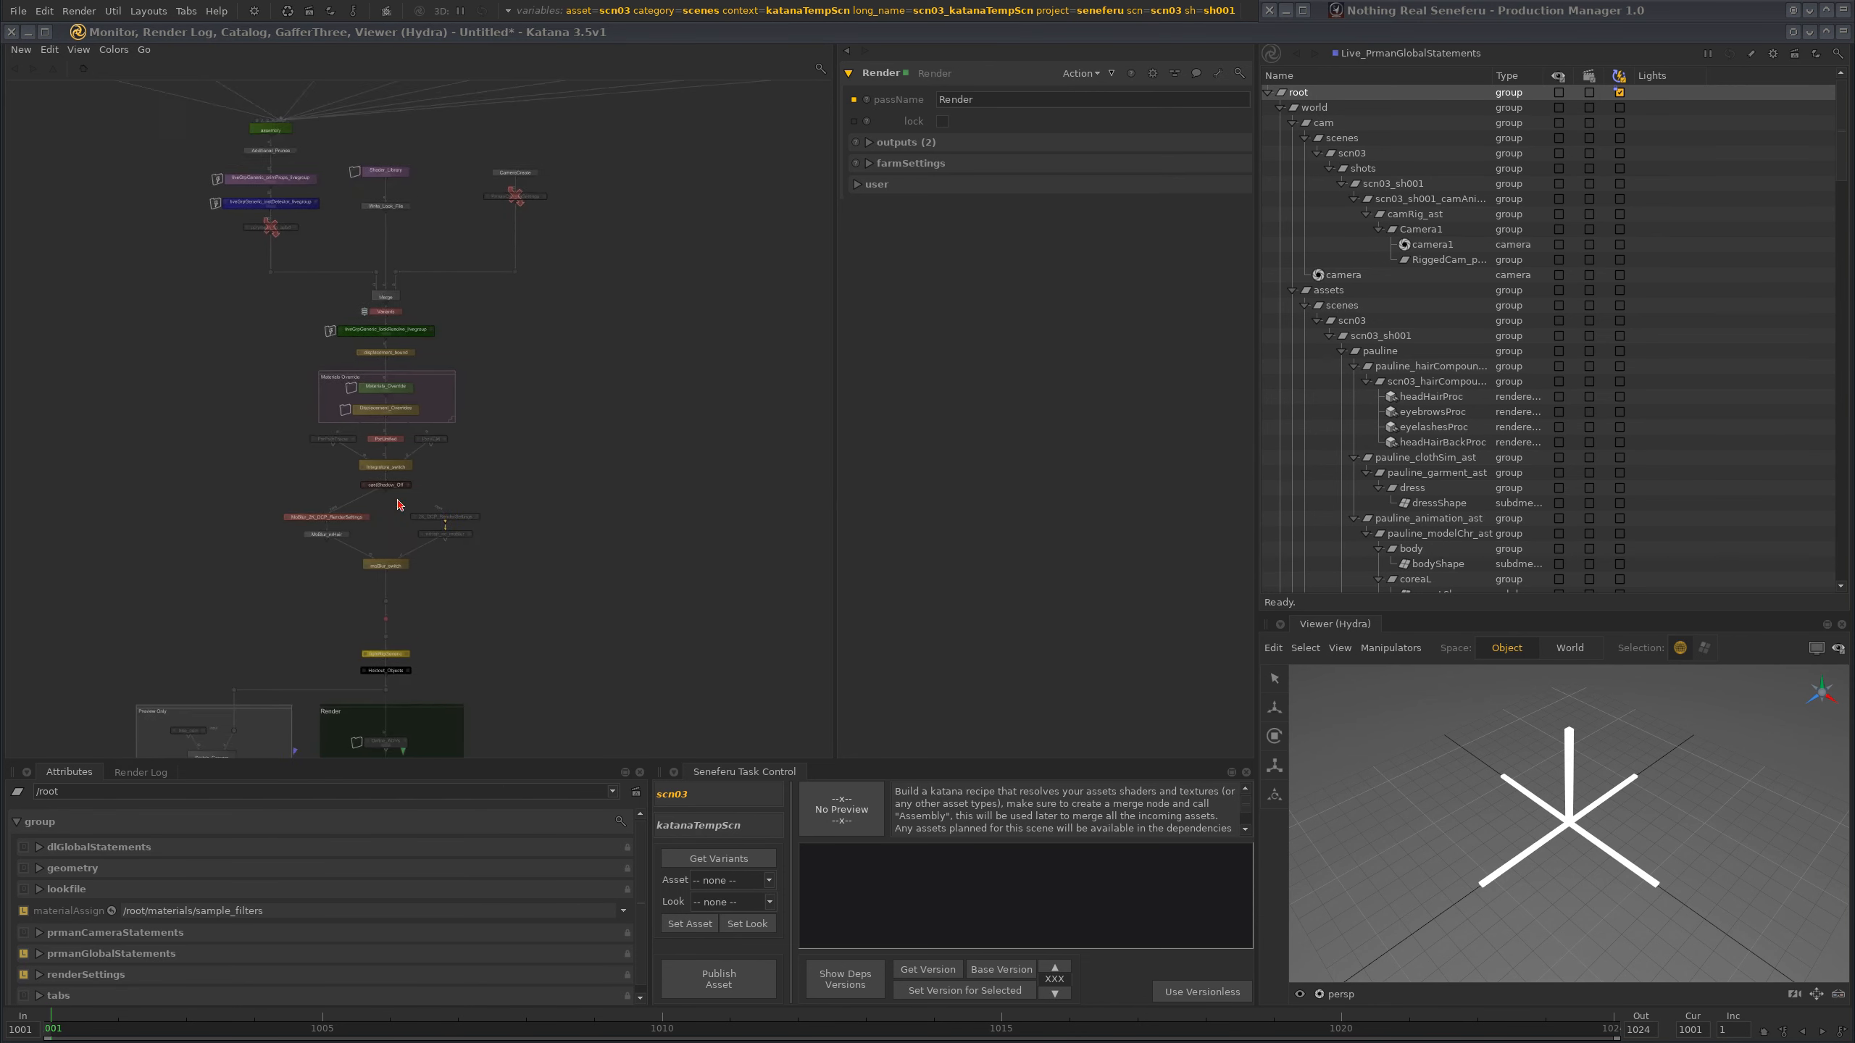
click(595, 628)
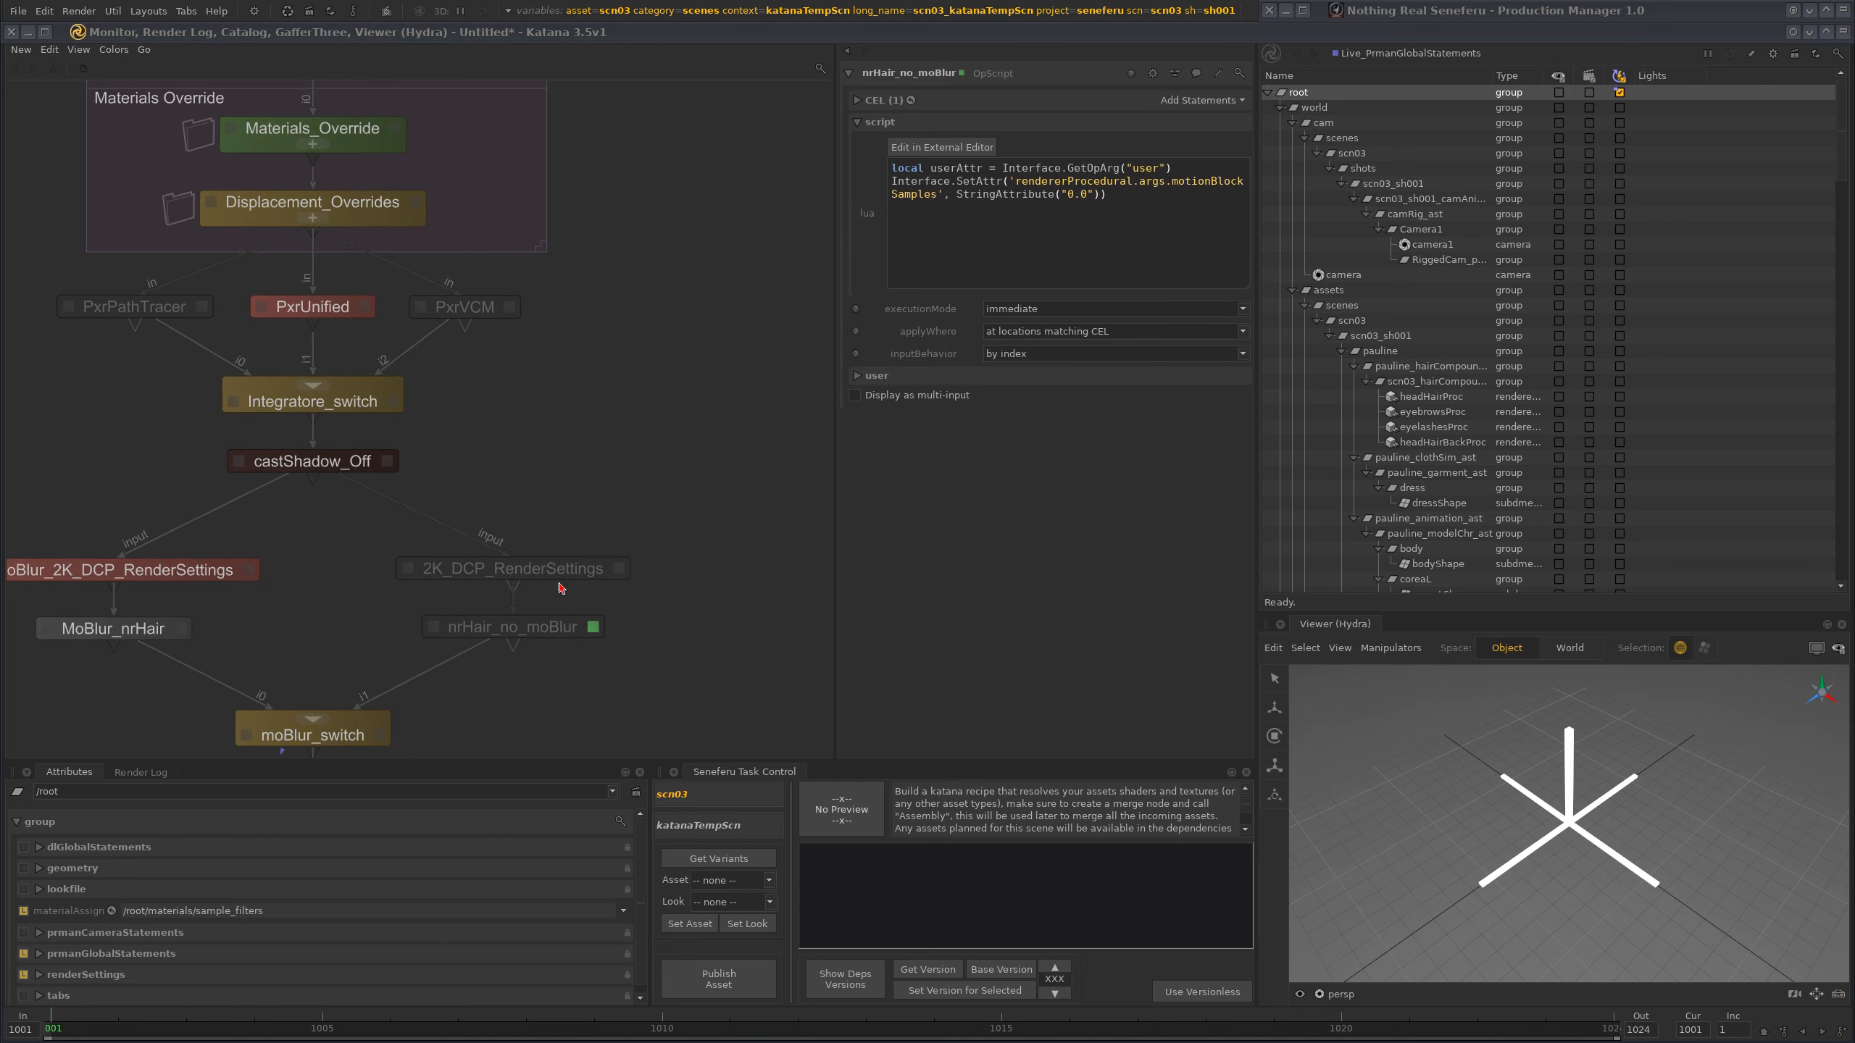
scroll(605, 636, down, 5)
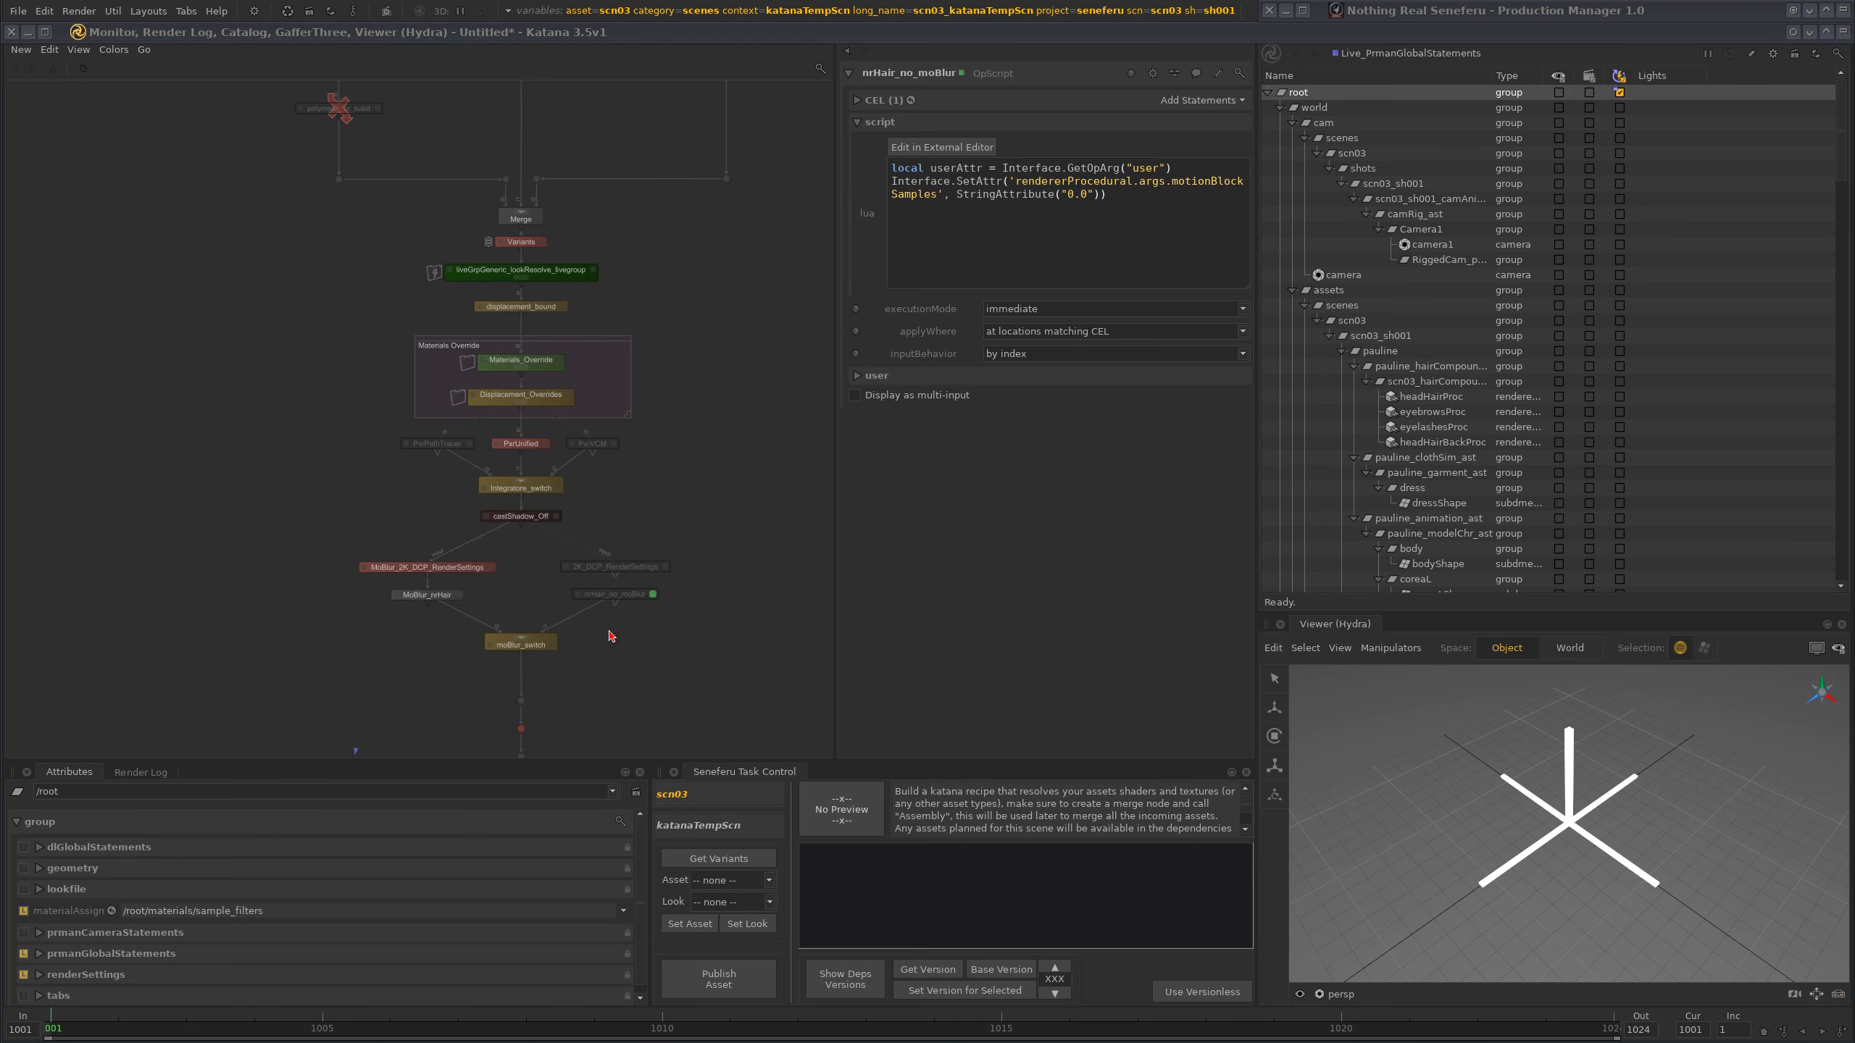
middle_drag(574, 642, 588, 589)
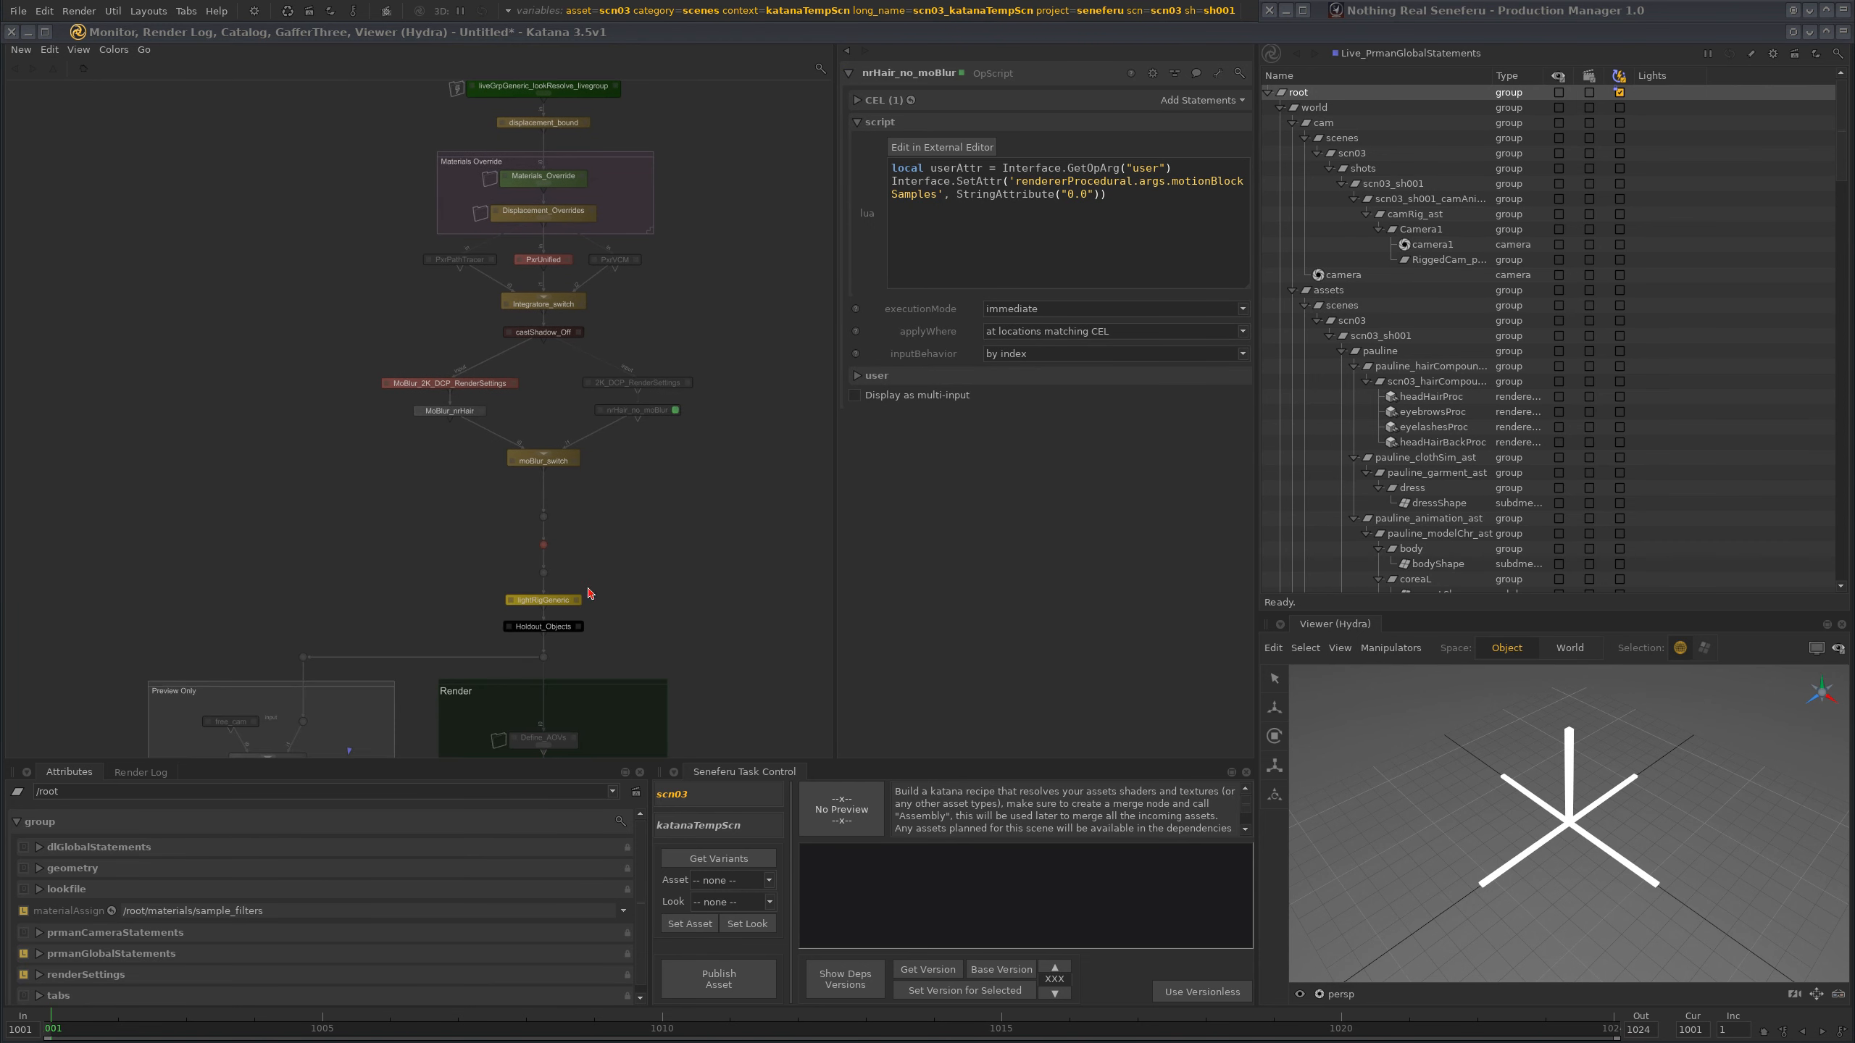
- Open the parameters of the moBlur_switch node
click(576, 461)
scroll(635, 545, up, 2)
middle_drag(646, 536, 643, 412)
- Open the parameters of the Holdout_Objects node below lightRigGeneric
scroll(667, 472, down, 3)
scroll(642, 424, up, 8)
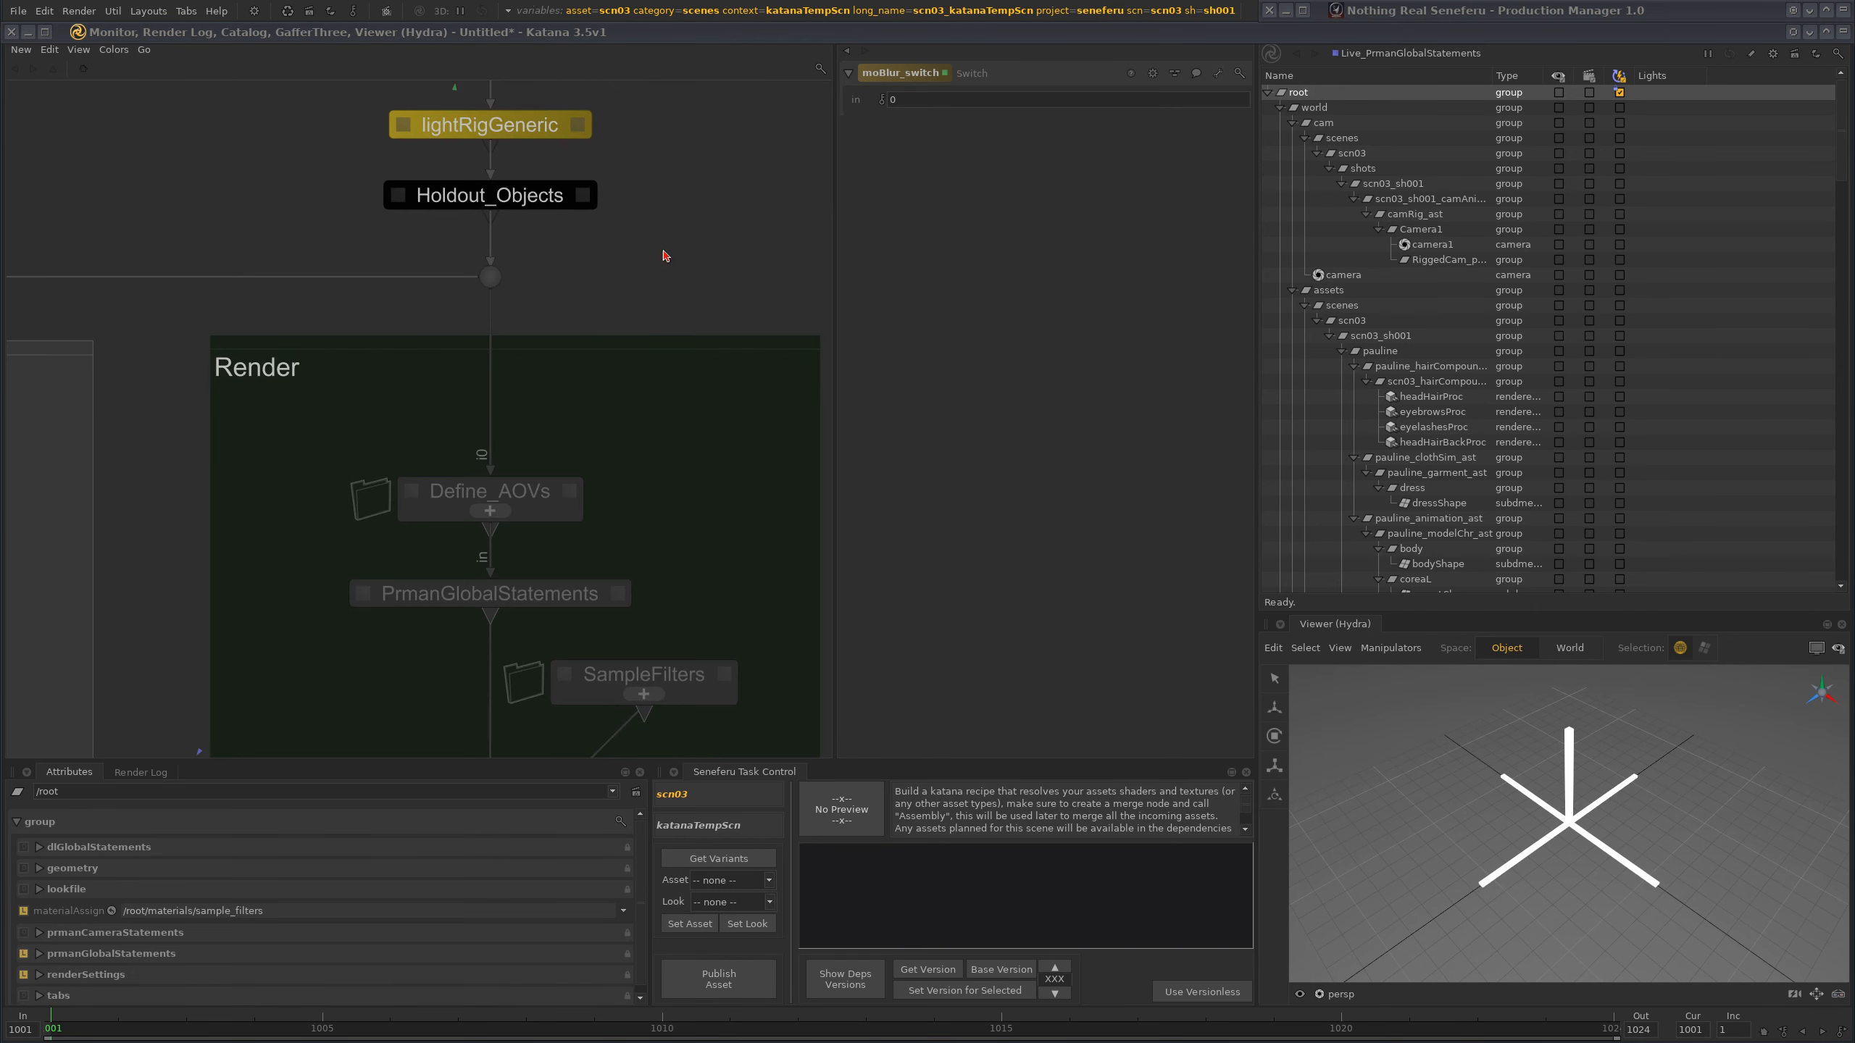
middle_drag(659, 266, 573, 414)
click(545, 418)
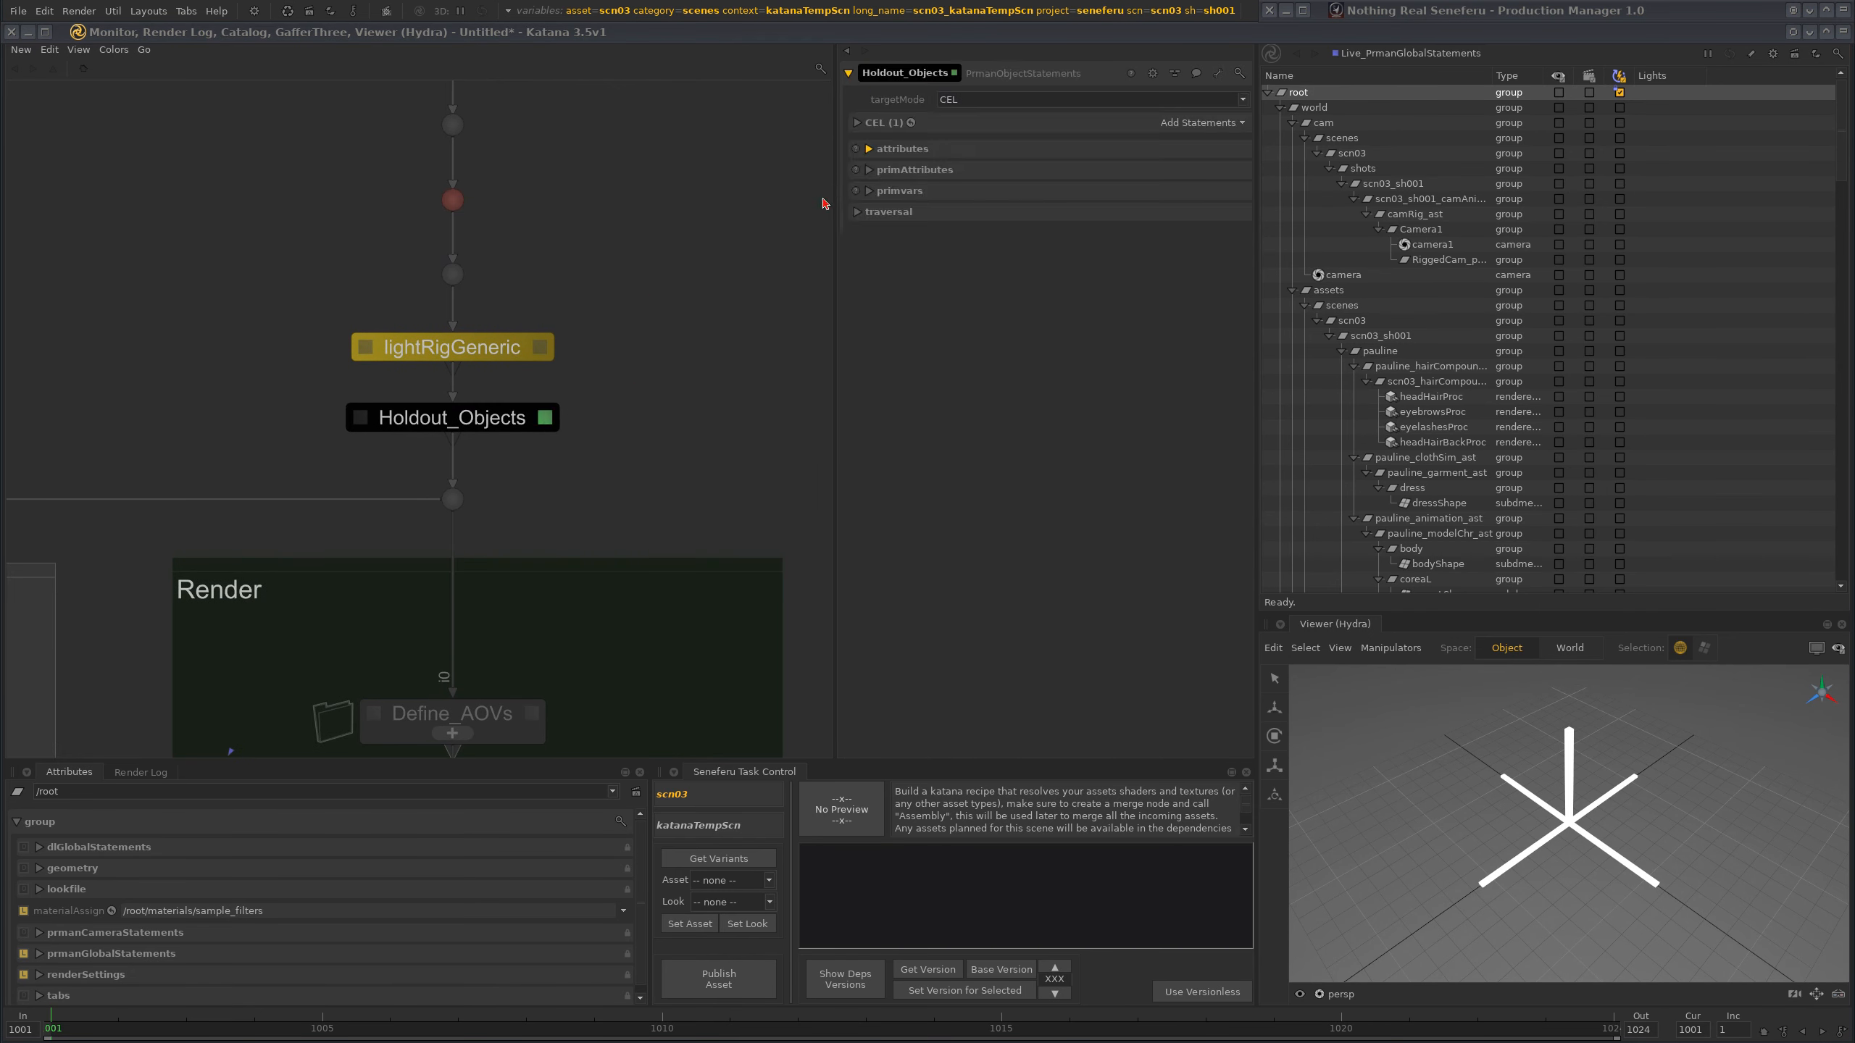
scroll(625, 495, down, 4)
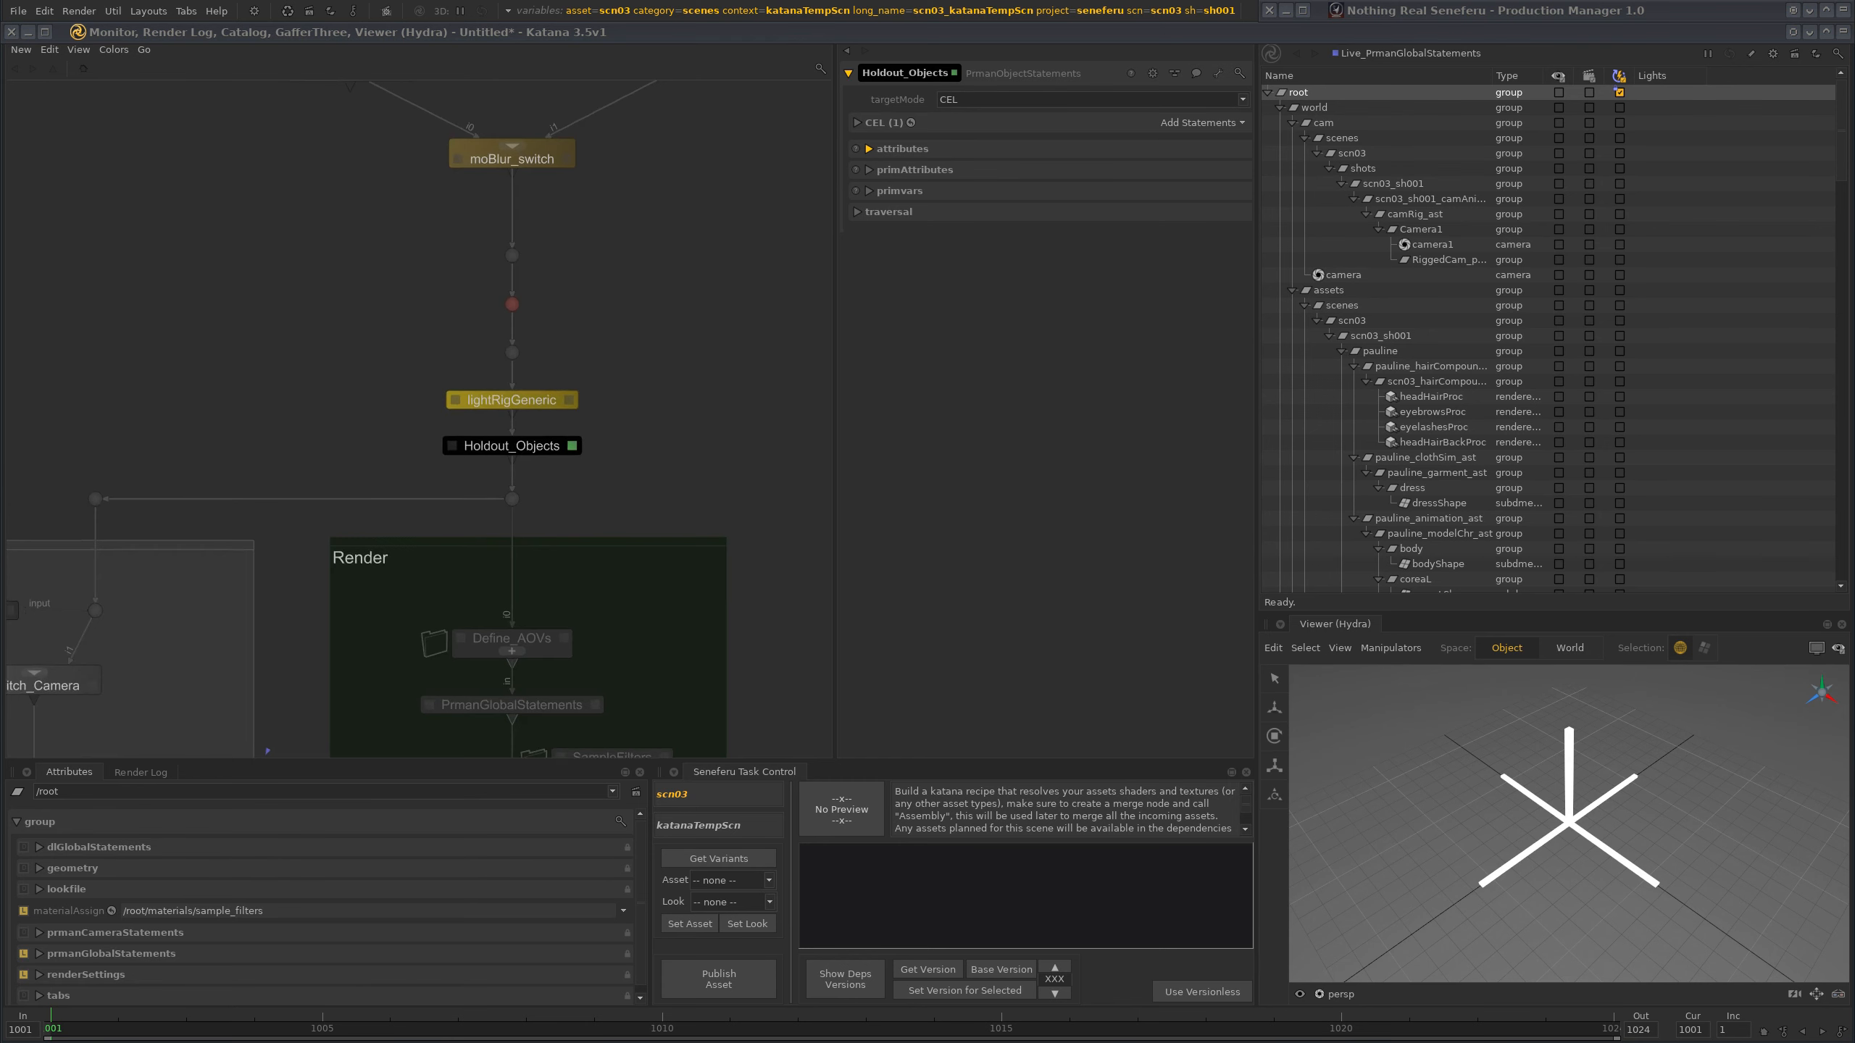
middle_drag(615, 577, 583, 390)
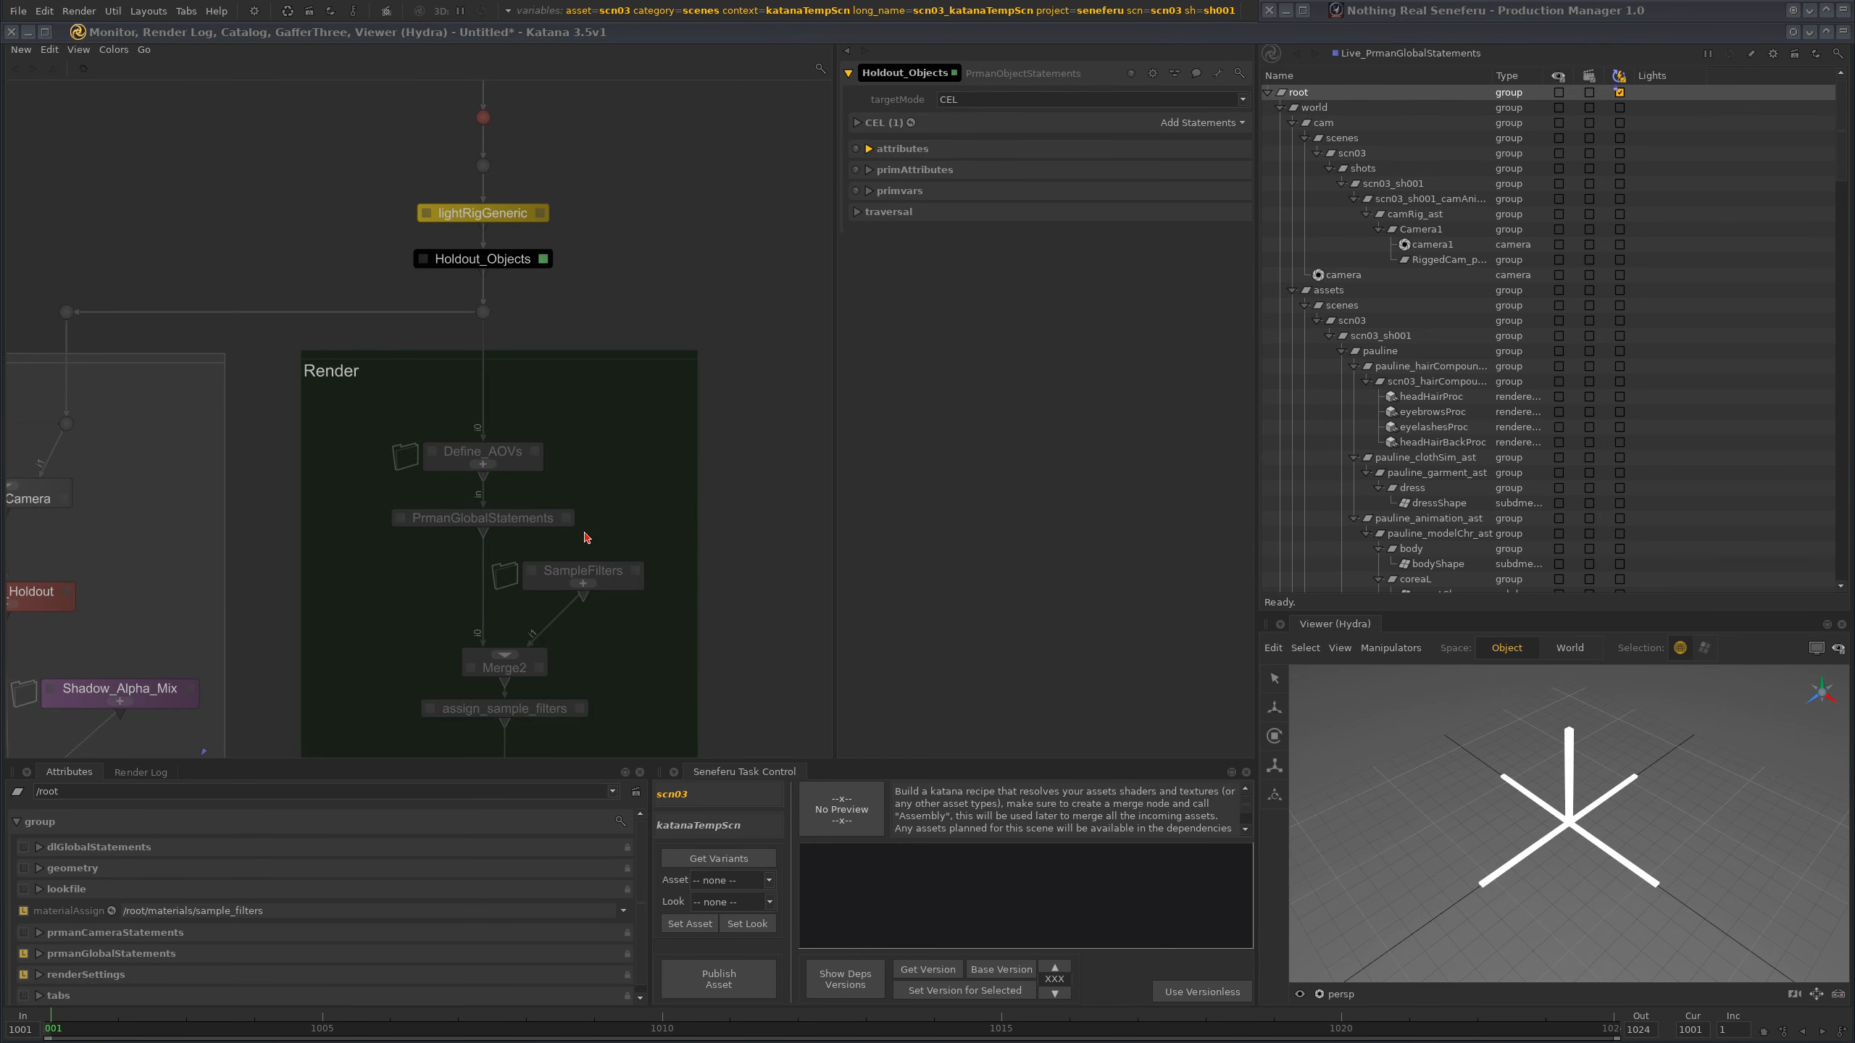
- Examine the chain of nodes inside the Render group and the nodes that feed it from above Holdout_Objects
middle_drag(615, 560, 609, 402)
middle_drag(656, 589, 656, 578)
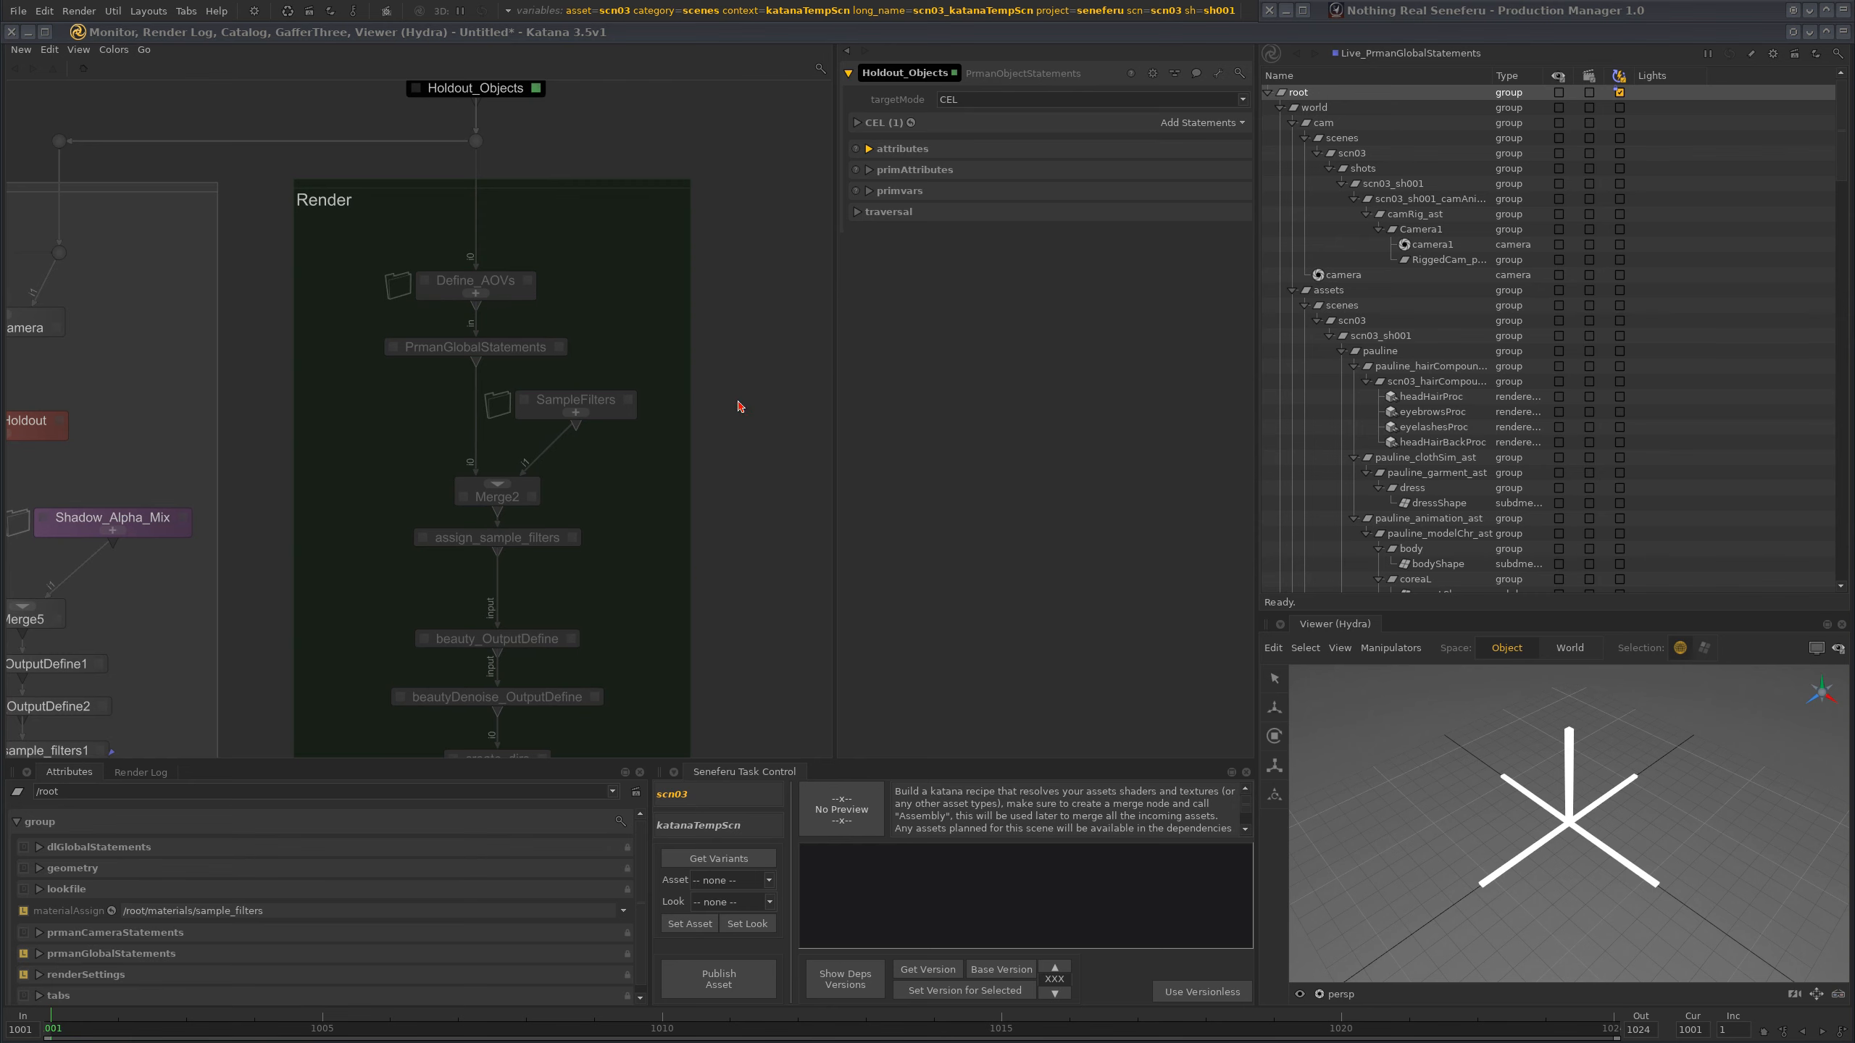
middle_drag(657, 628, 659, 399)
middle_drag(653, 552, 598, 752)
scroll(655, 586, down, 5)
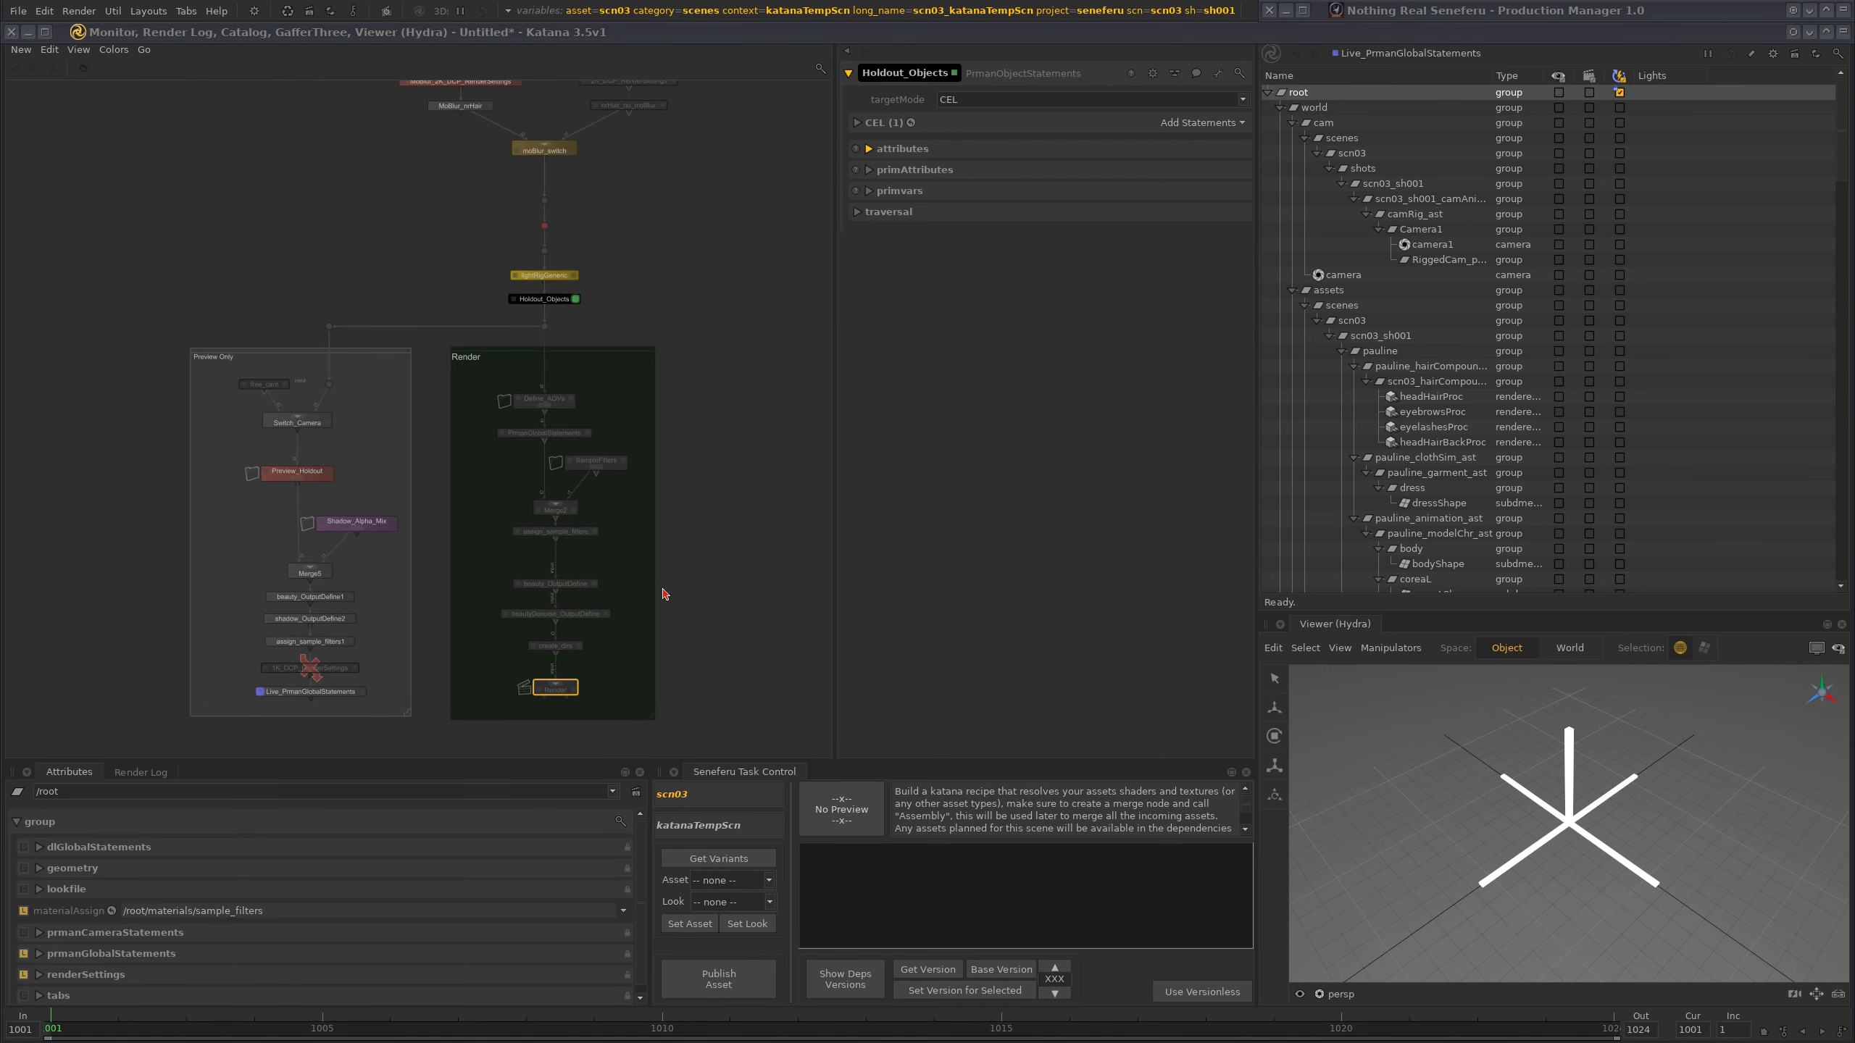
scroll(712, 521, up, 4)
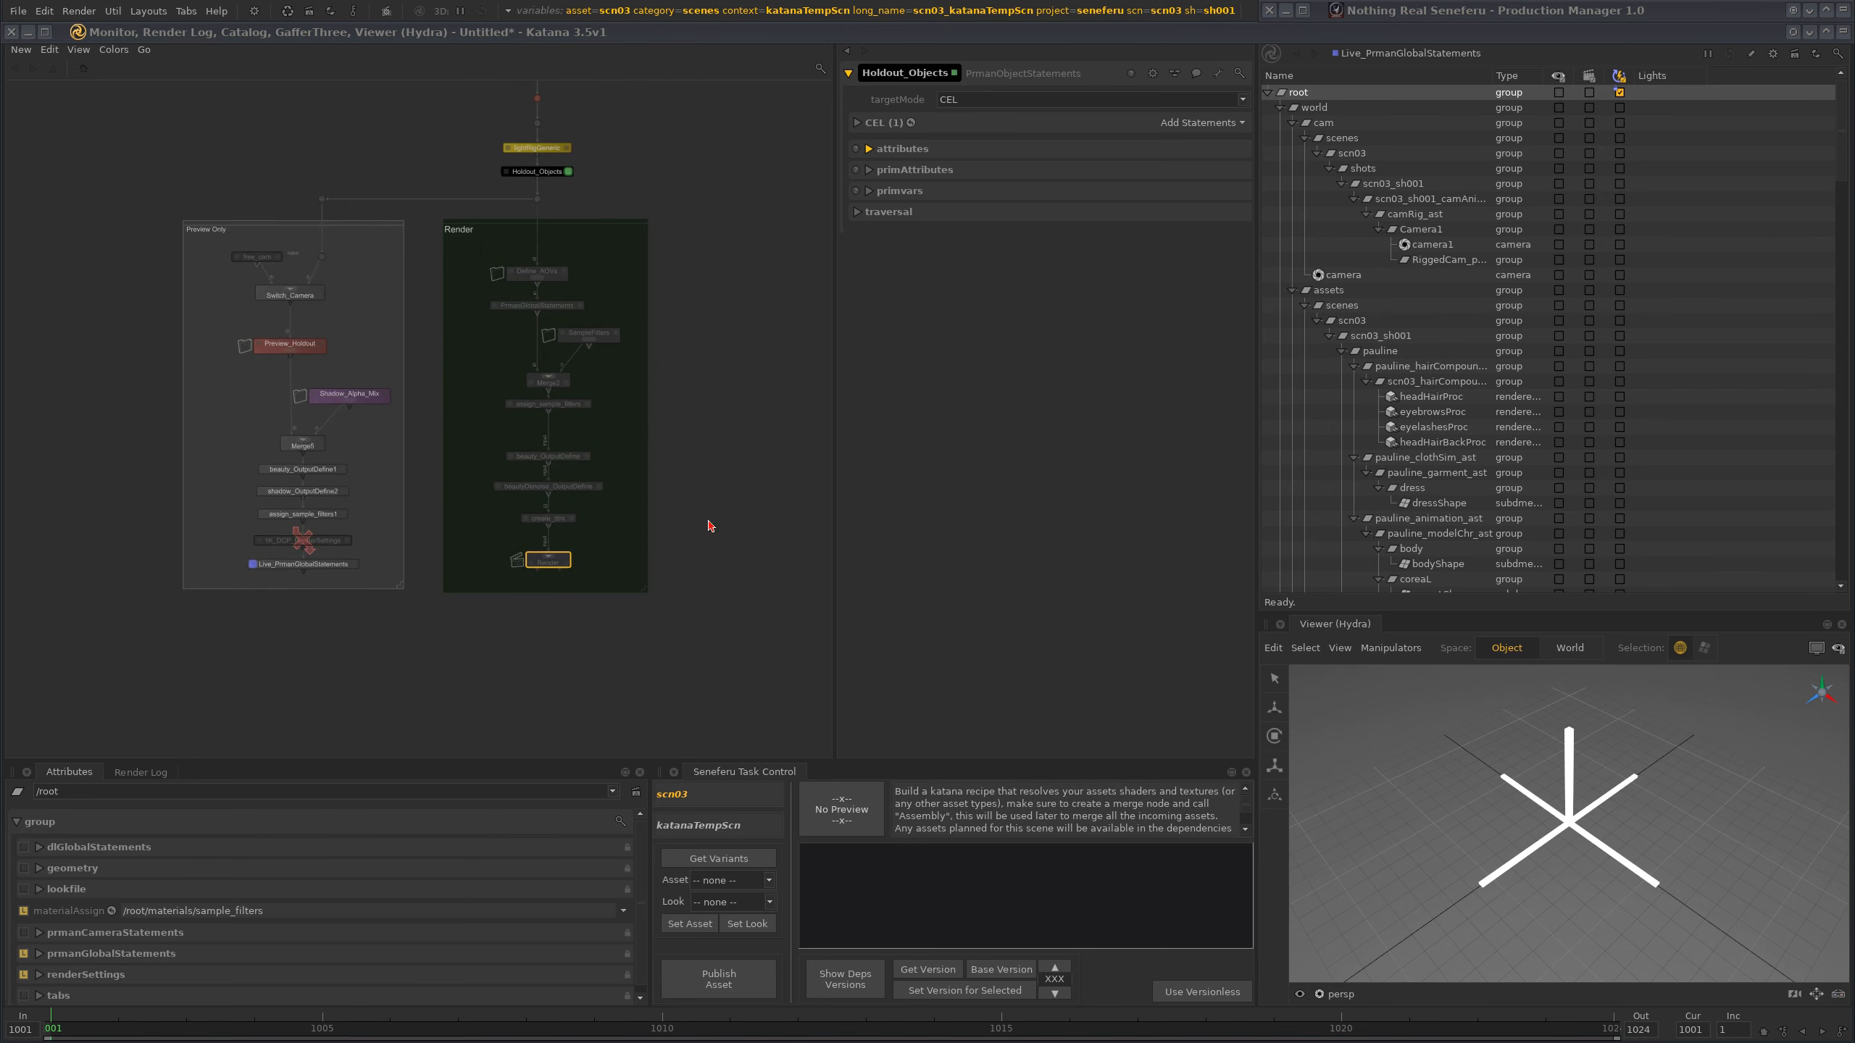
scroll(581, 446, up, 1)
middle_drag(580, 447, 567, 596)
middle_drag(601, 307, 573, 586)
scroll(572, 587, down, 5)
mouse_move(593, 399)
middle_down()
mouse_move(576, 618)
mouse_move(628, 407)
middle_up()
- Open the parameters of the MoBlur_2K_DCP_RenderSettings node to view its resolution and shutter settings
scroll(499, 406, up, 5)
scroll(499, 409, up, 2)
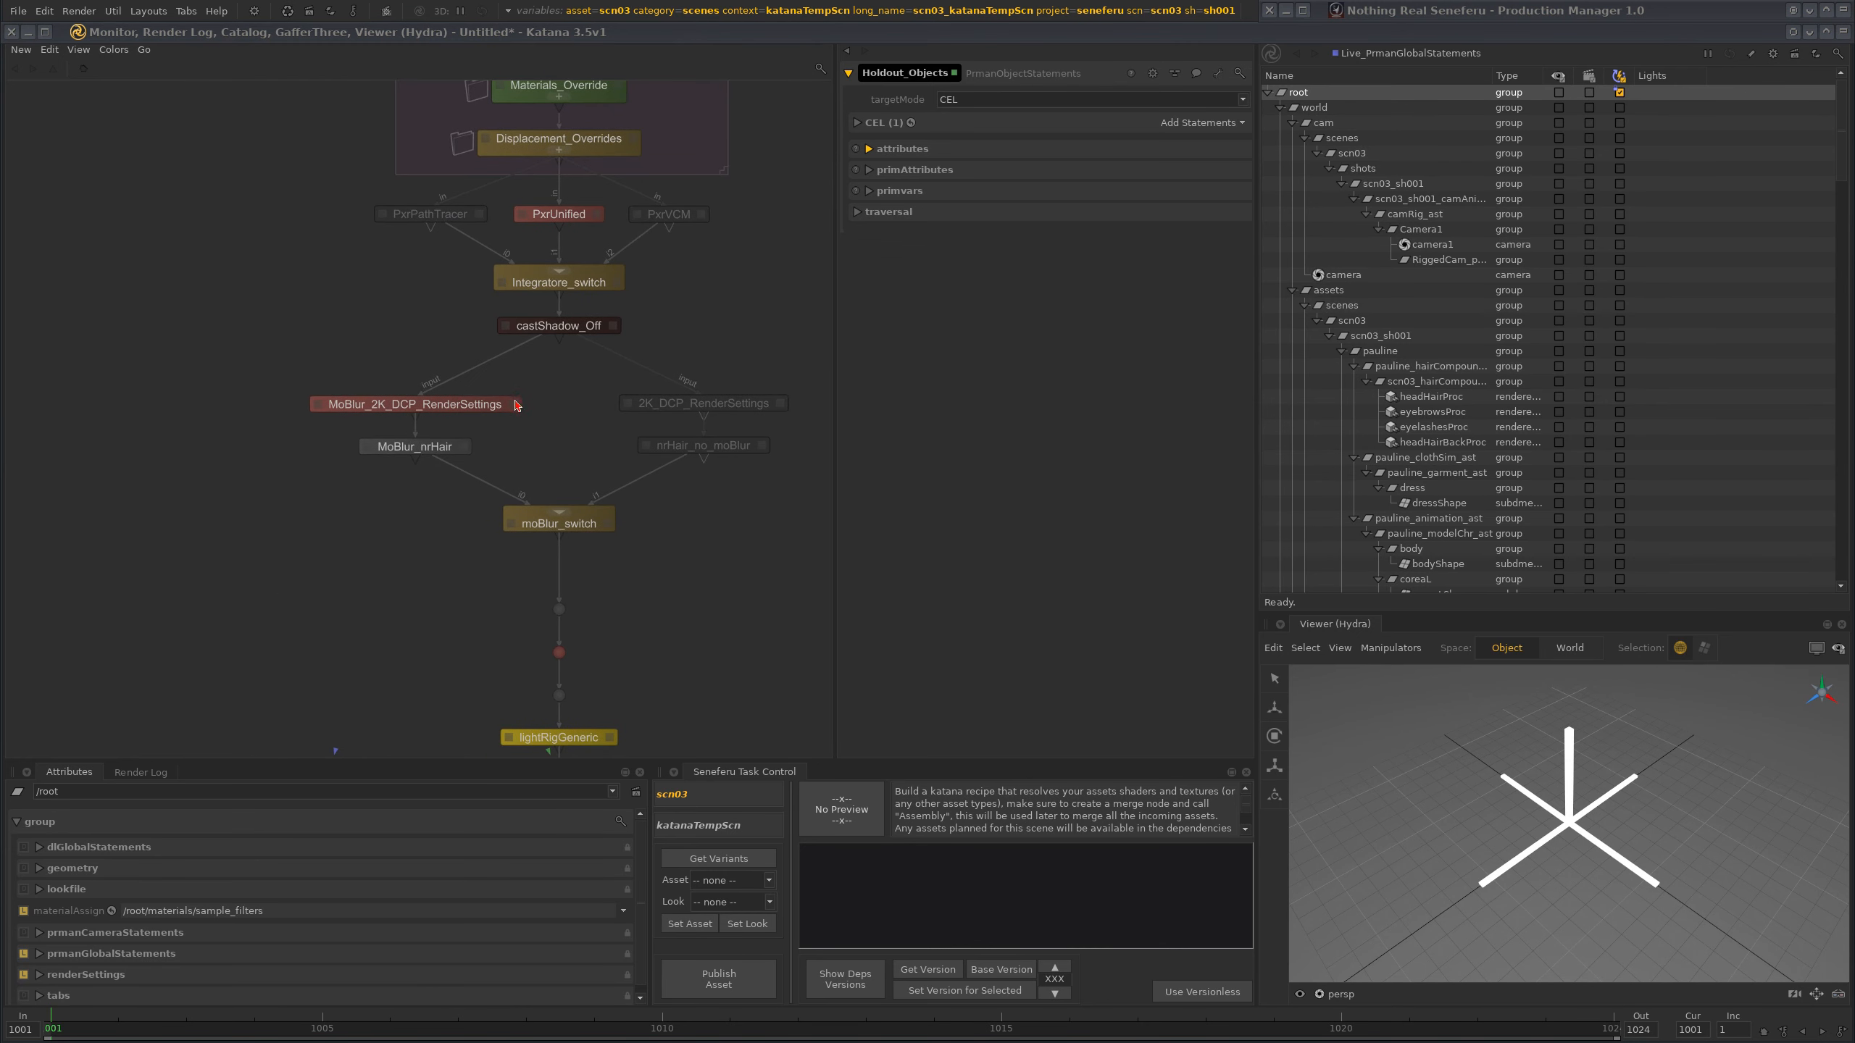
click(515, 409)
click(513, 404)
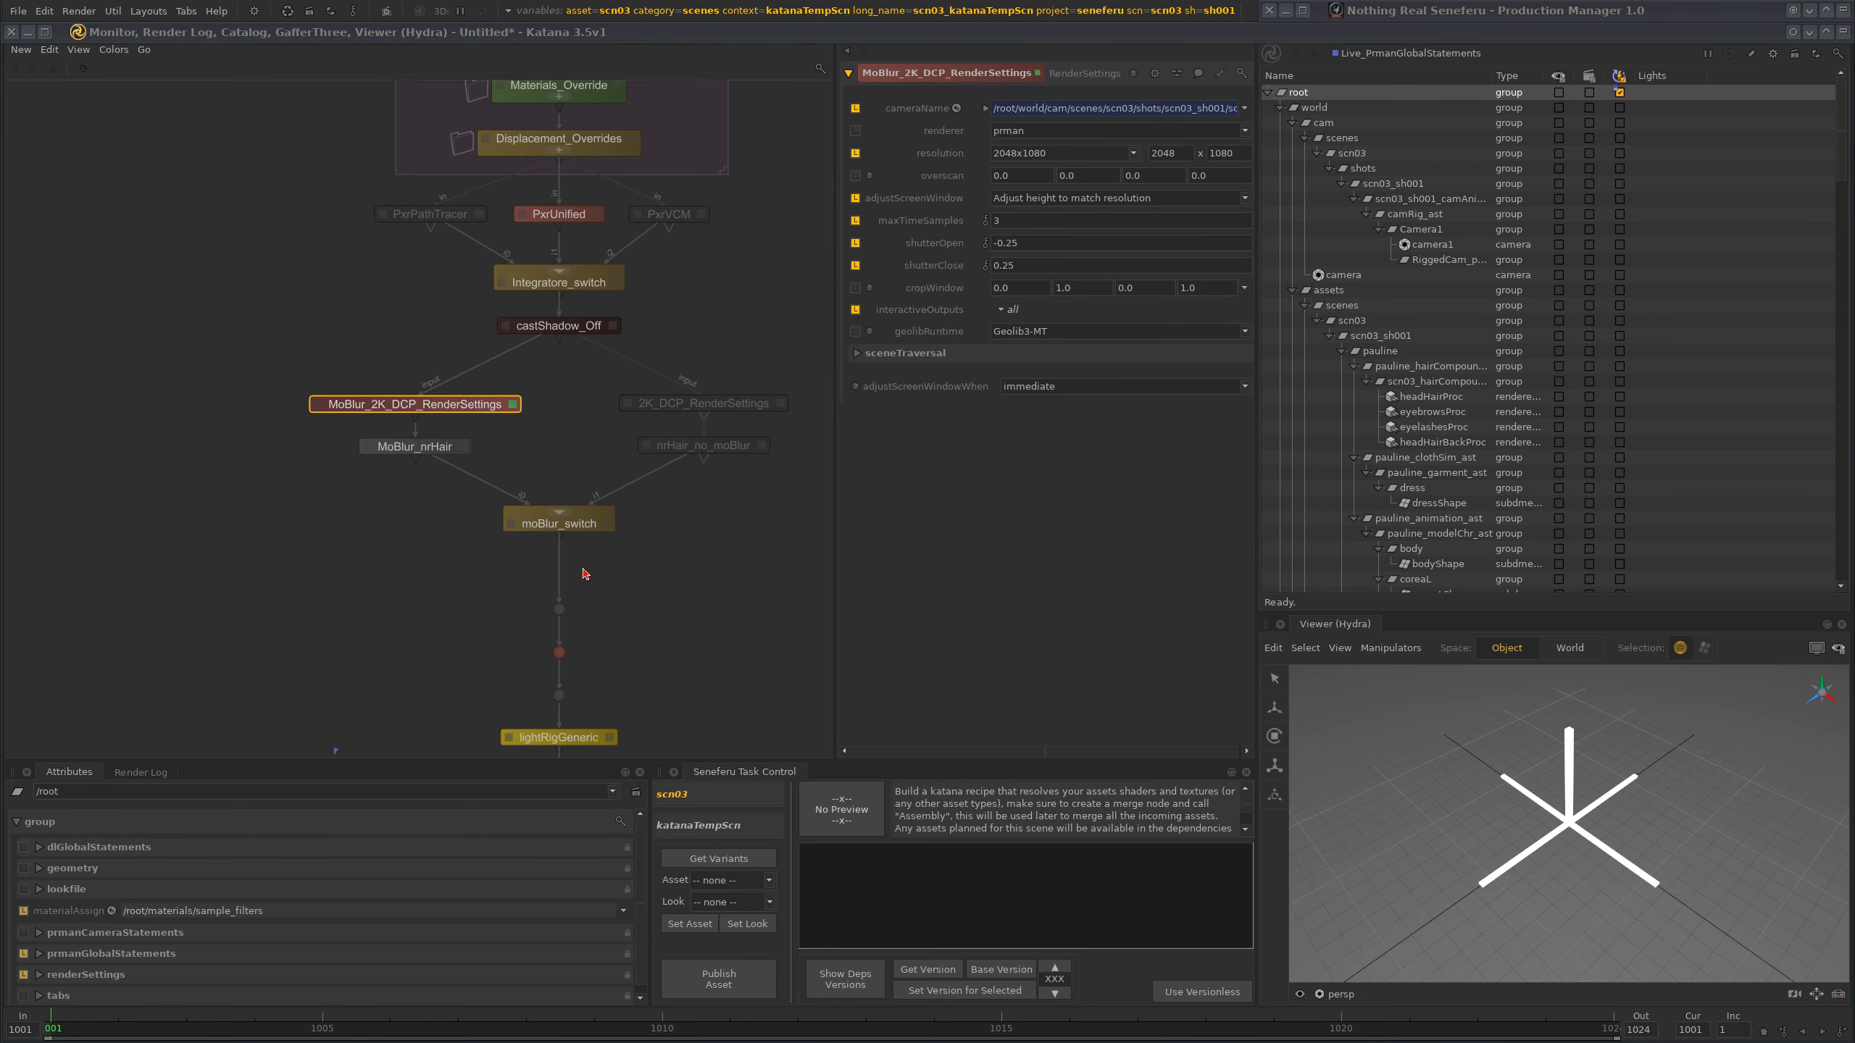
- Open the parameters of the PrmanGlobalStatements node in the Render group to view its sampling settings
middle_drag(559, 643, 615, 235)
middle_drag(476, 558, 489, 447)
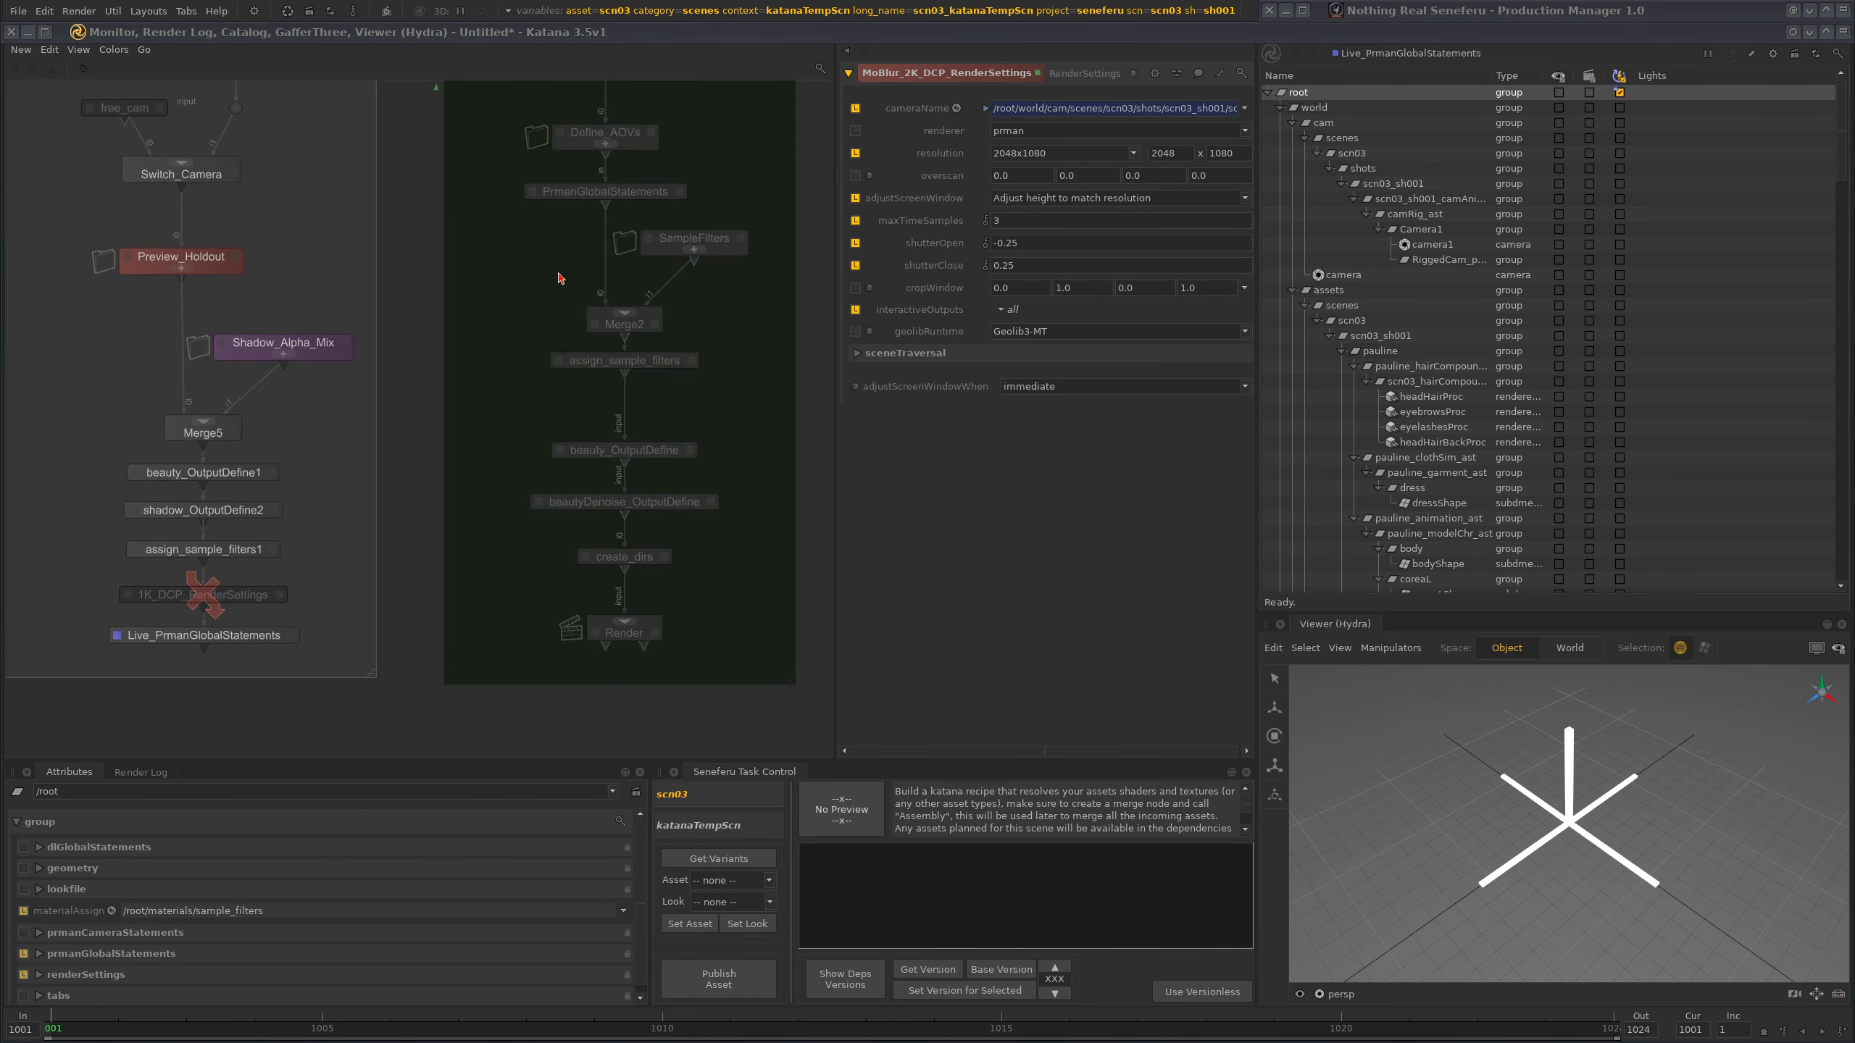
middle_drag(554, 321, 501, 466)
middle_drag(637, 341, 551, 507)
click(574, 451)
scroll(544, 529, down, 5)
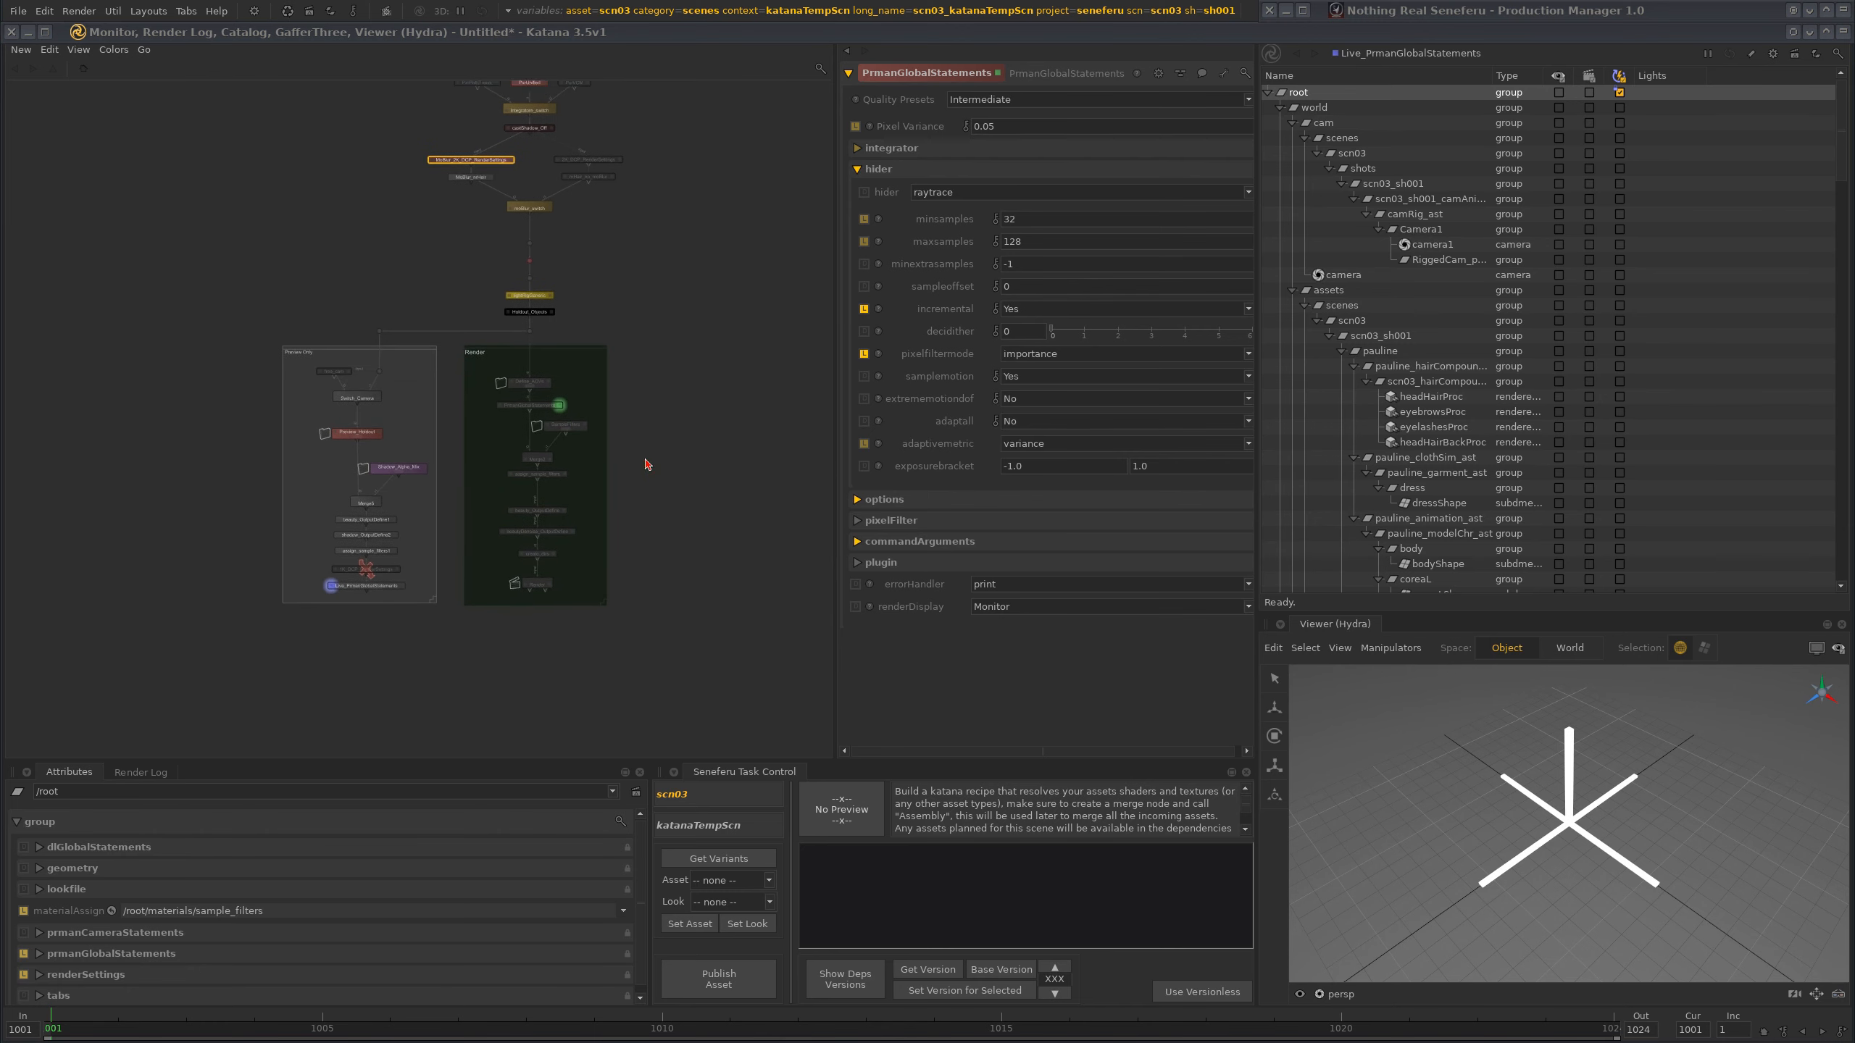
- Examine the node graph from the assembly inputs down to the Preview and Render groups and view the global graph state variables
scroll(619, 358, down, 3)
middle_drag(654, 245, 586, 526)
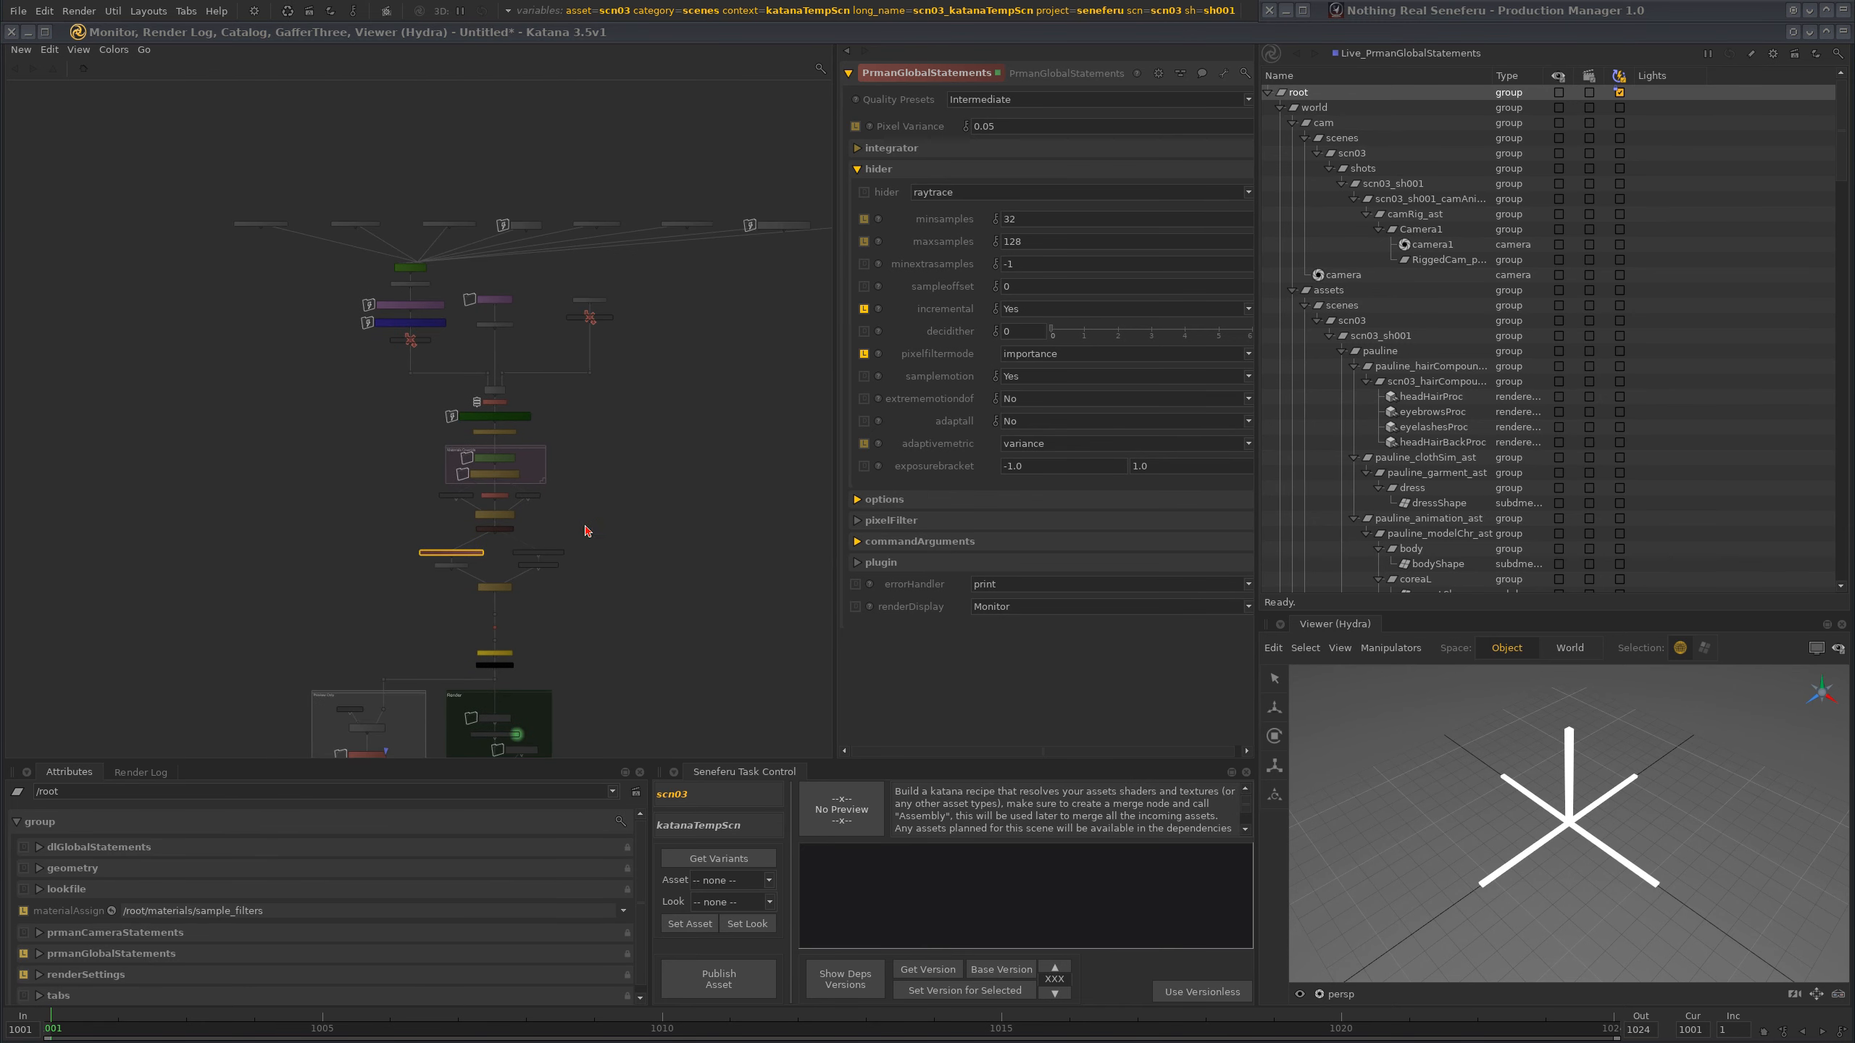
scroll(705, 246, down, 2)
middle_drag(706, 244, 600, 169)
scroll(633, 245, up, 3)
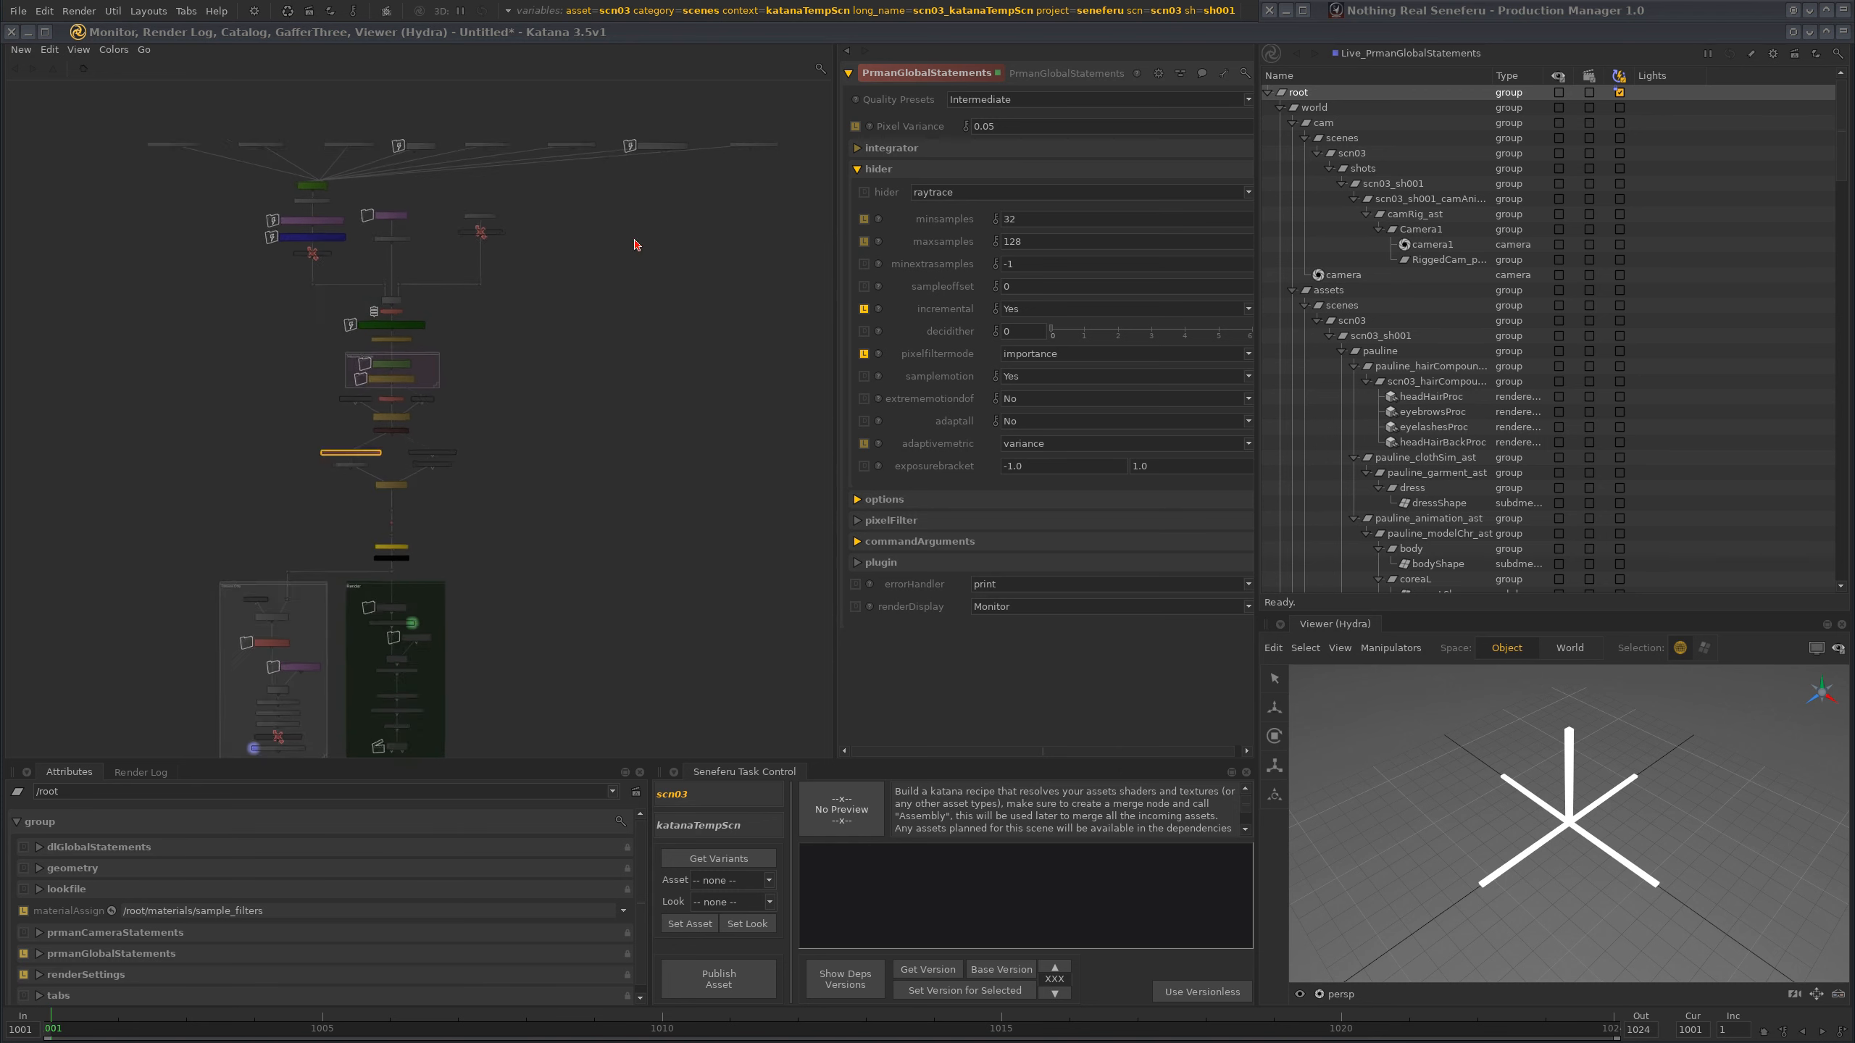
middle_drag(641, 247, 600, 241)
scroll(610, 250, down, 1)
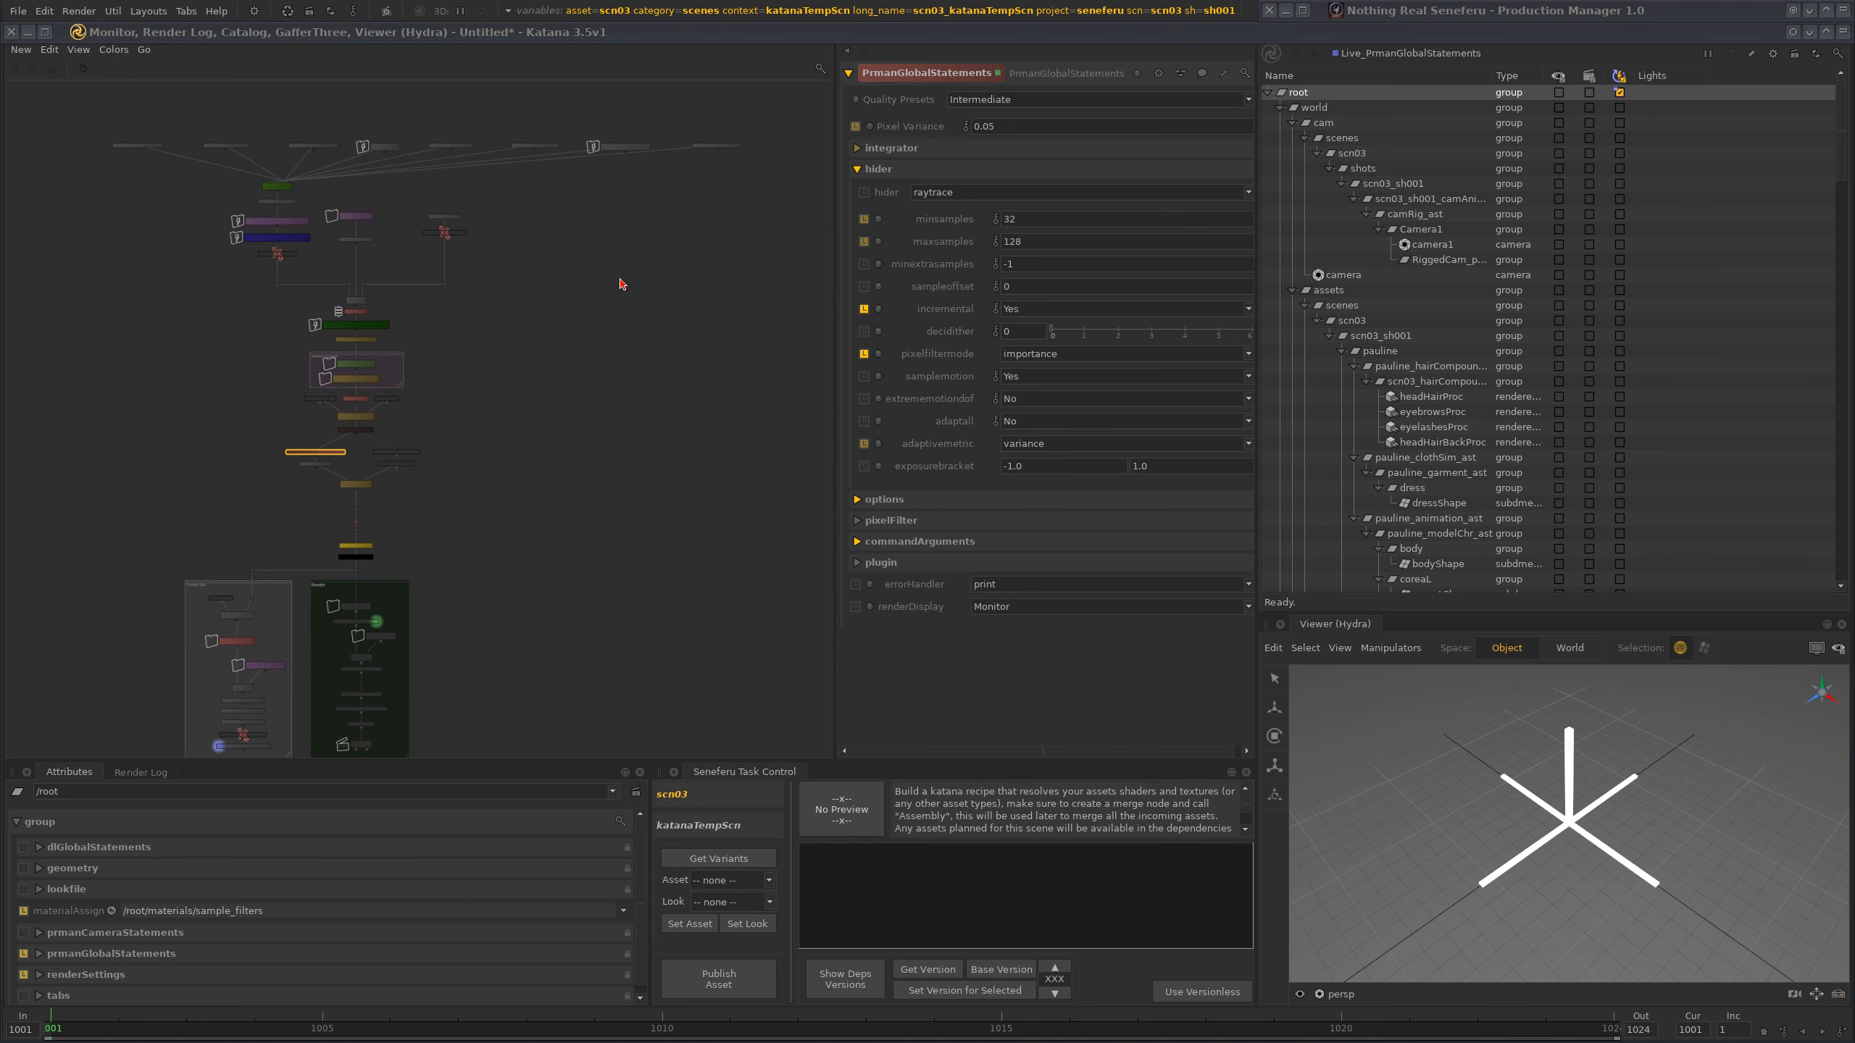
click(633, 12)
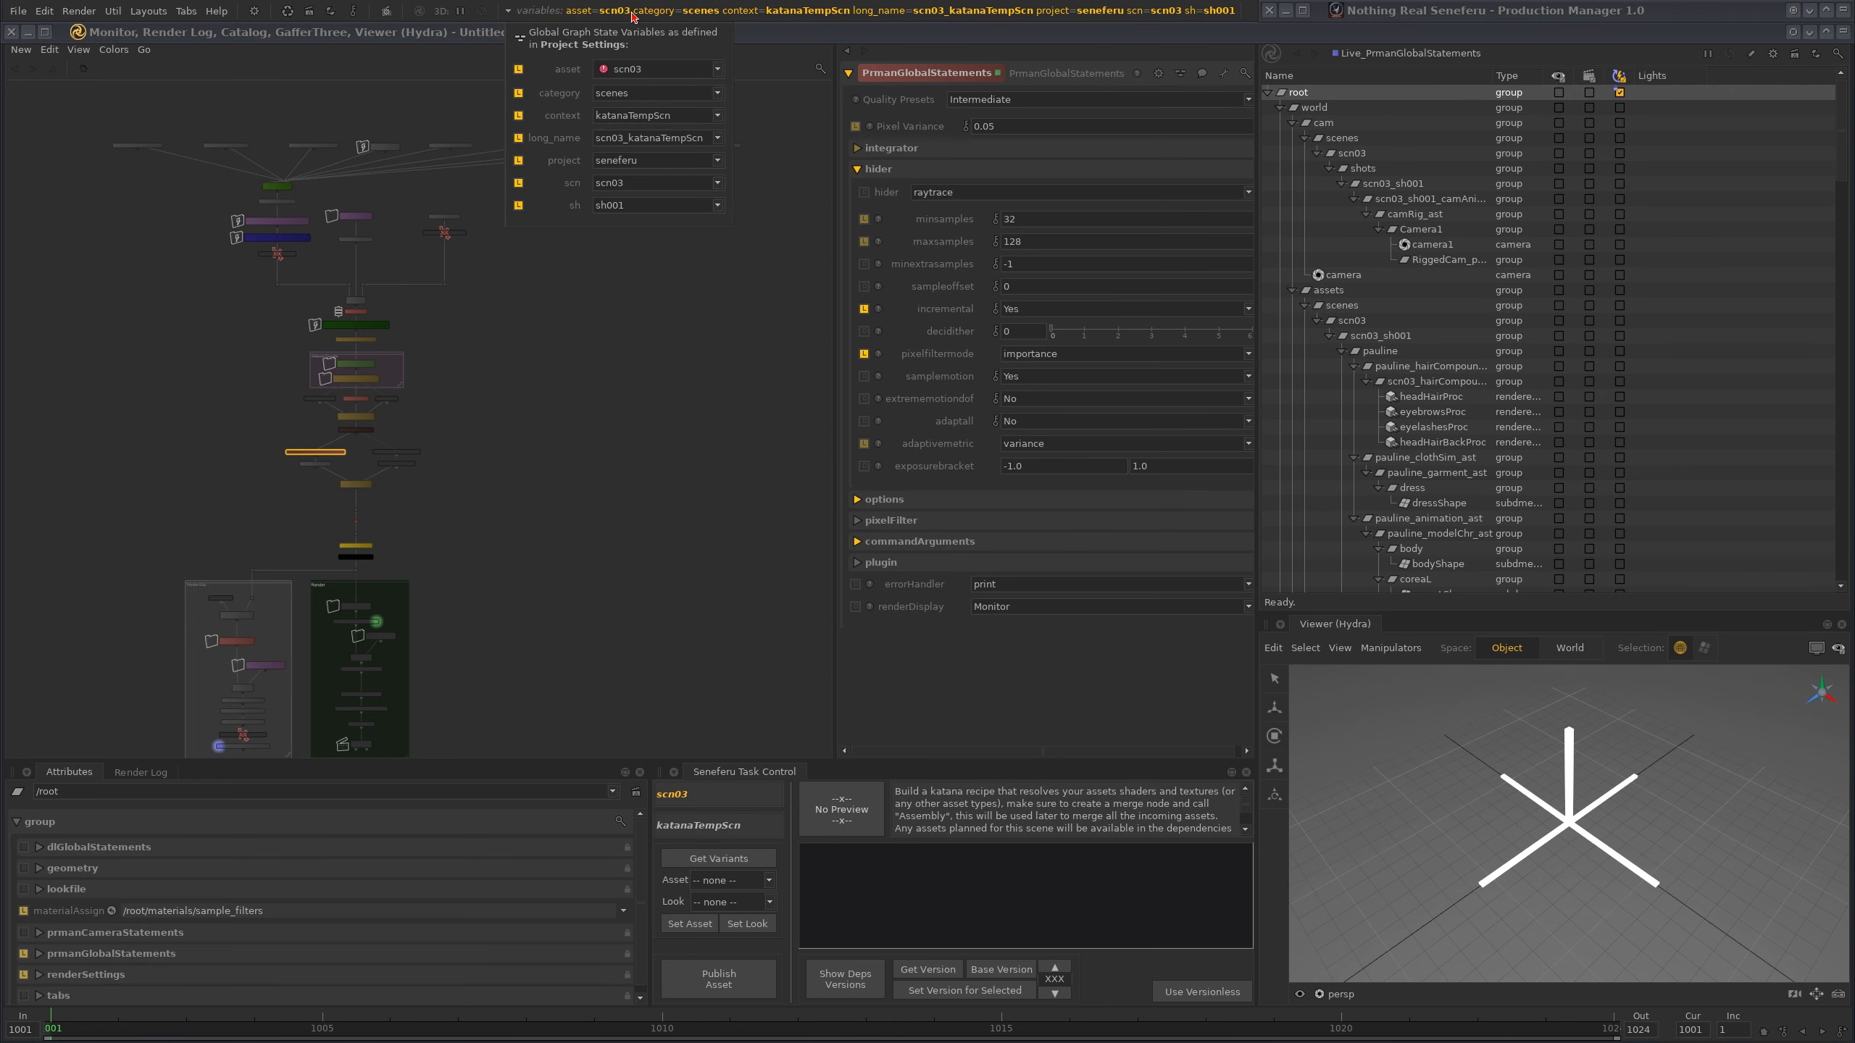
click(488, 306)
middle_drag(587, 247, 544, 360)
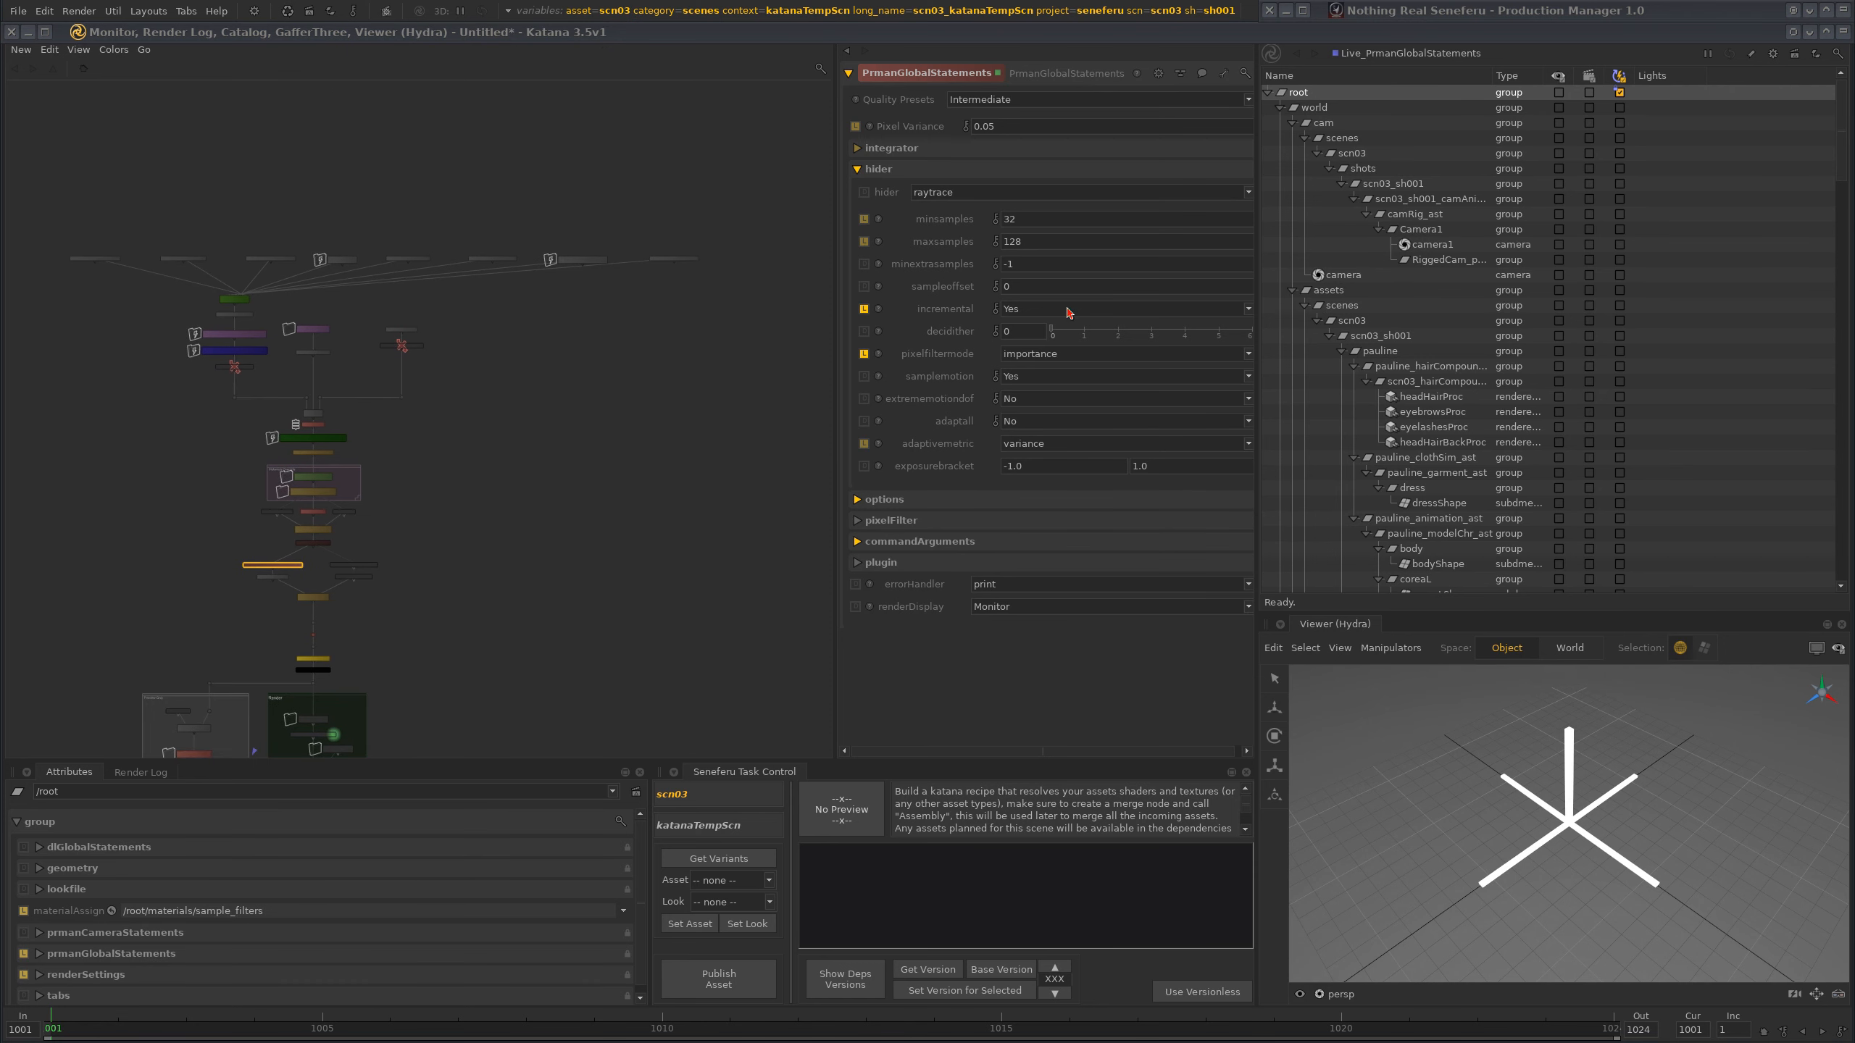
scroll(362, 332, up, 5)
scroll(660, 252, down, 3)
- View the list of shots available for the sh graph state variable
click(643, 16)
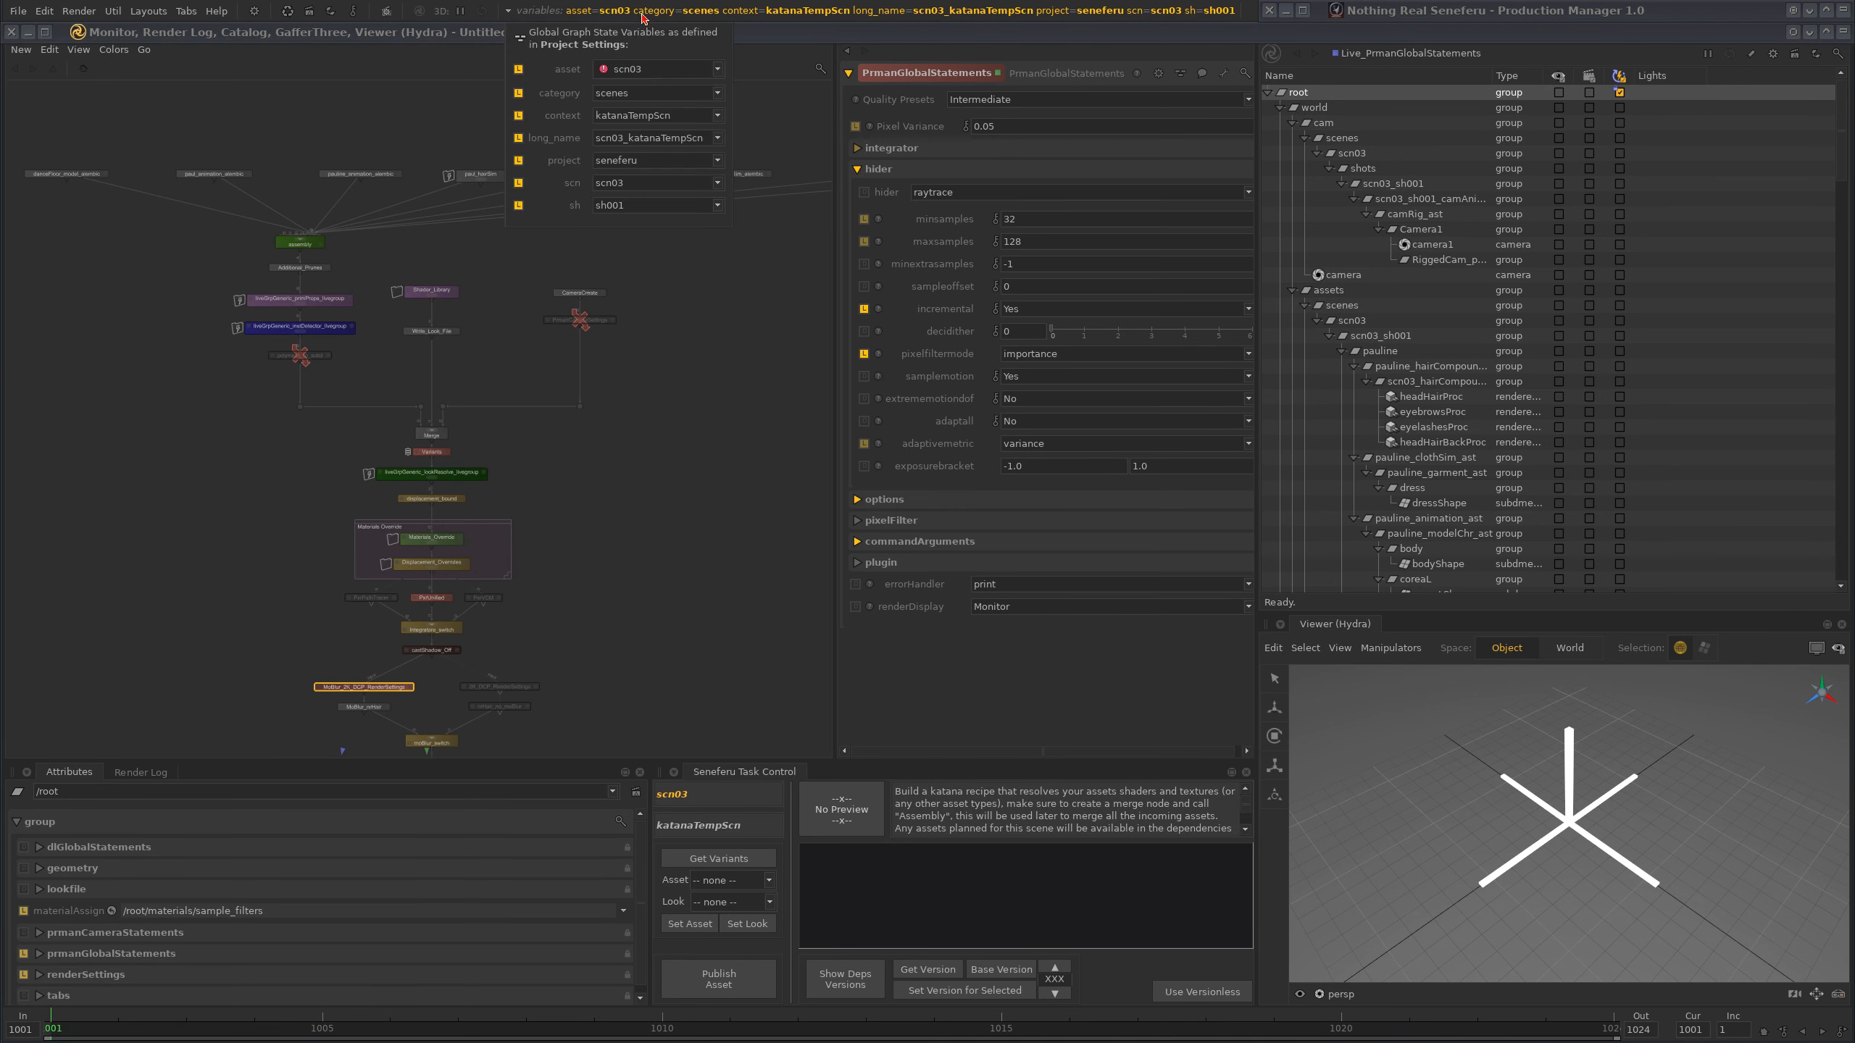
click(715, 206)
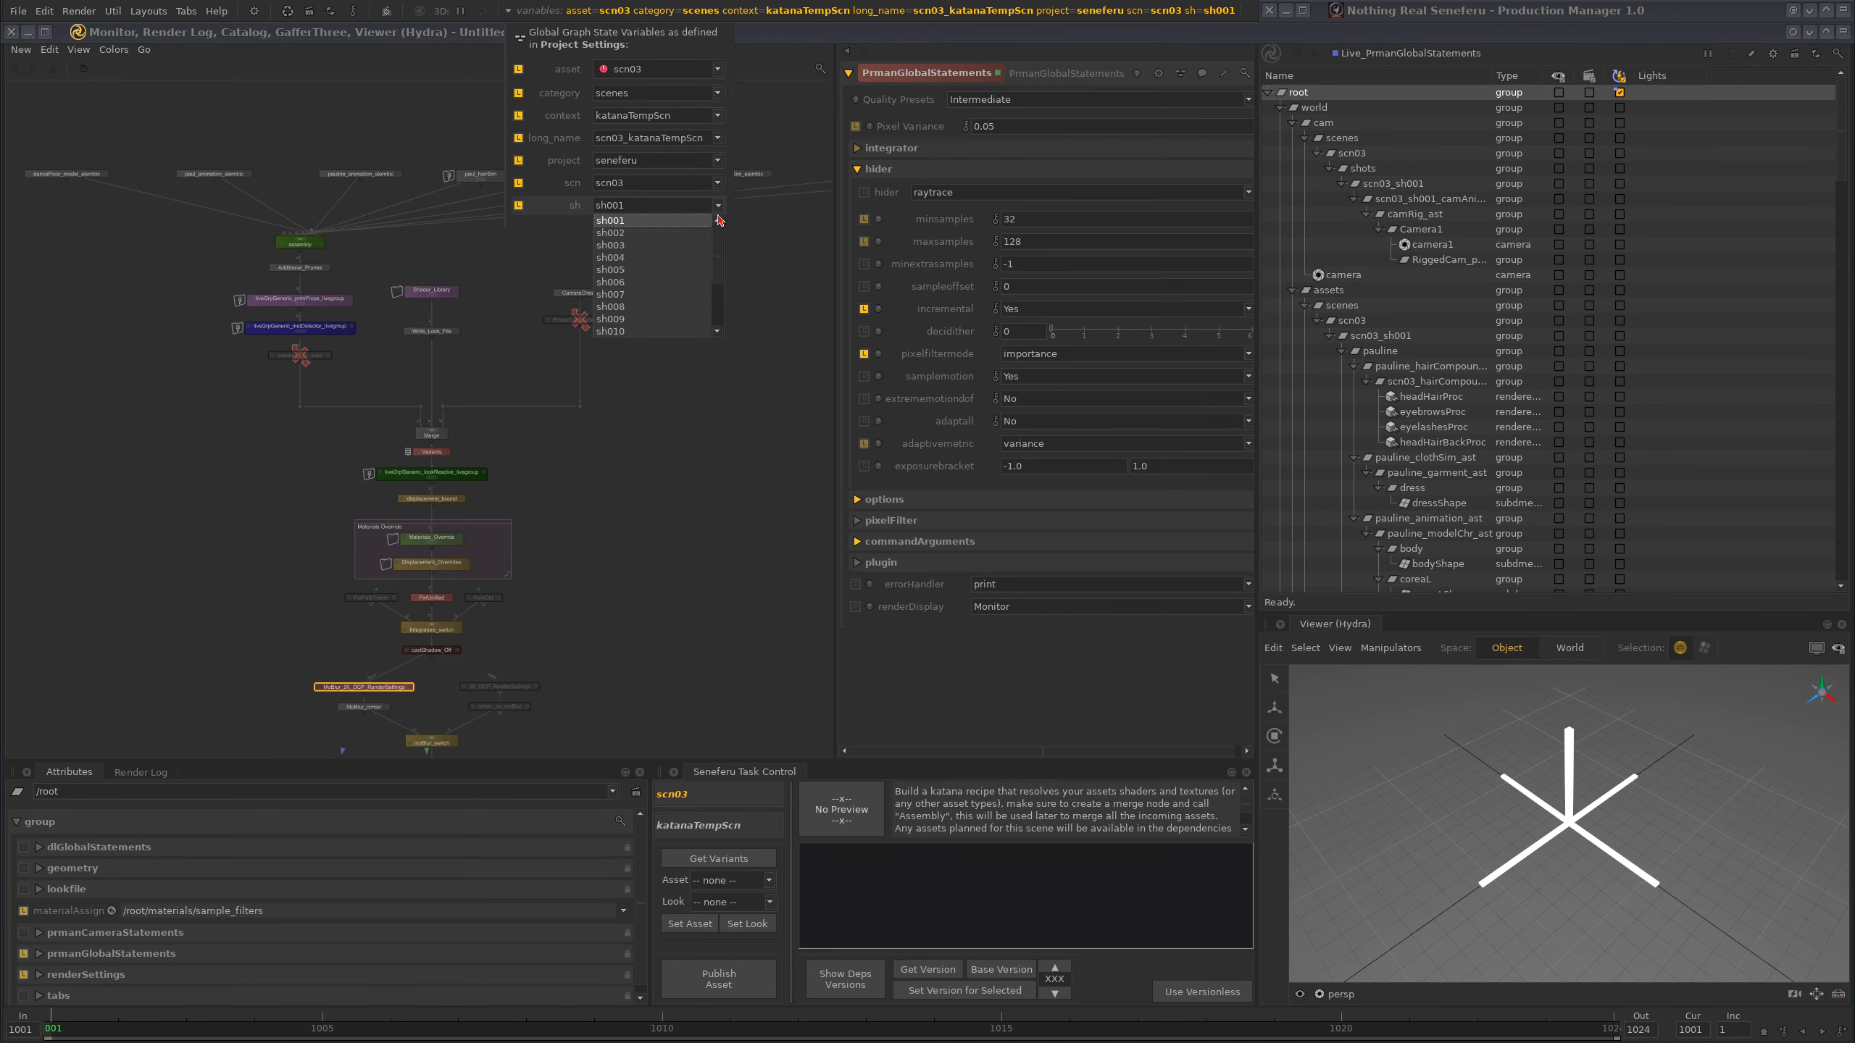
click(615, 458)
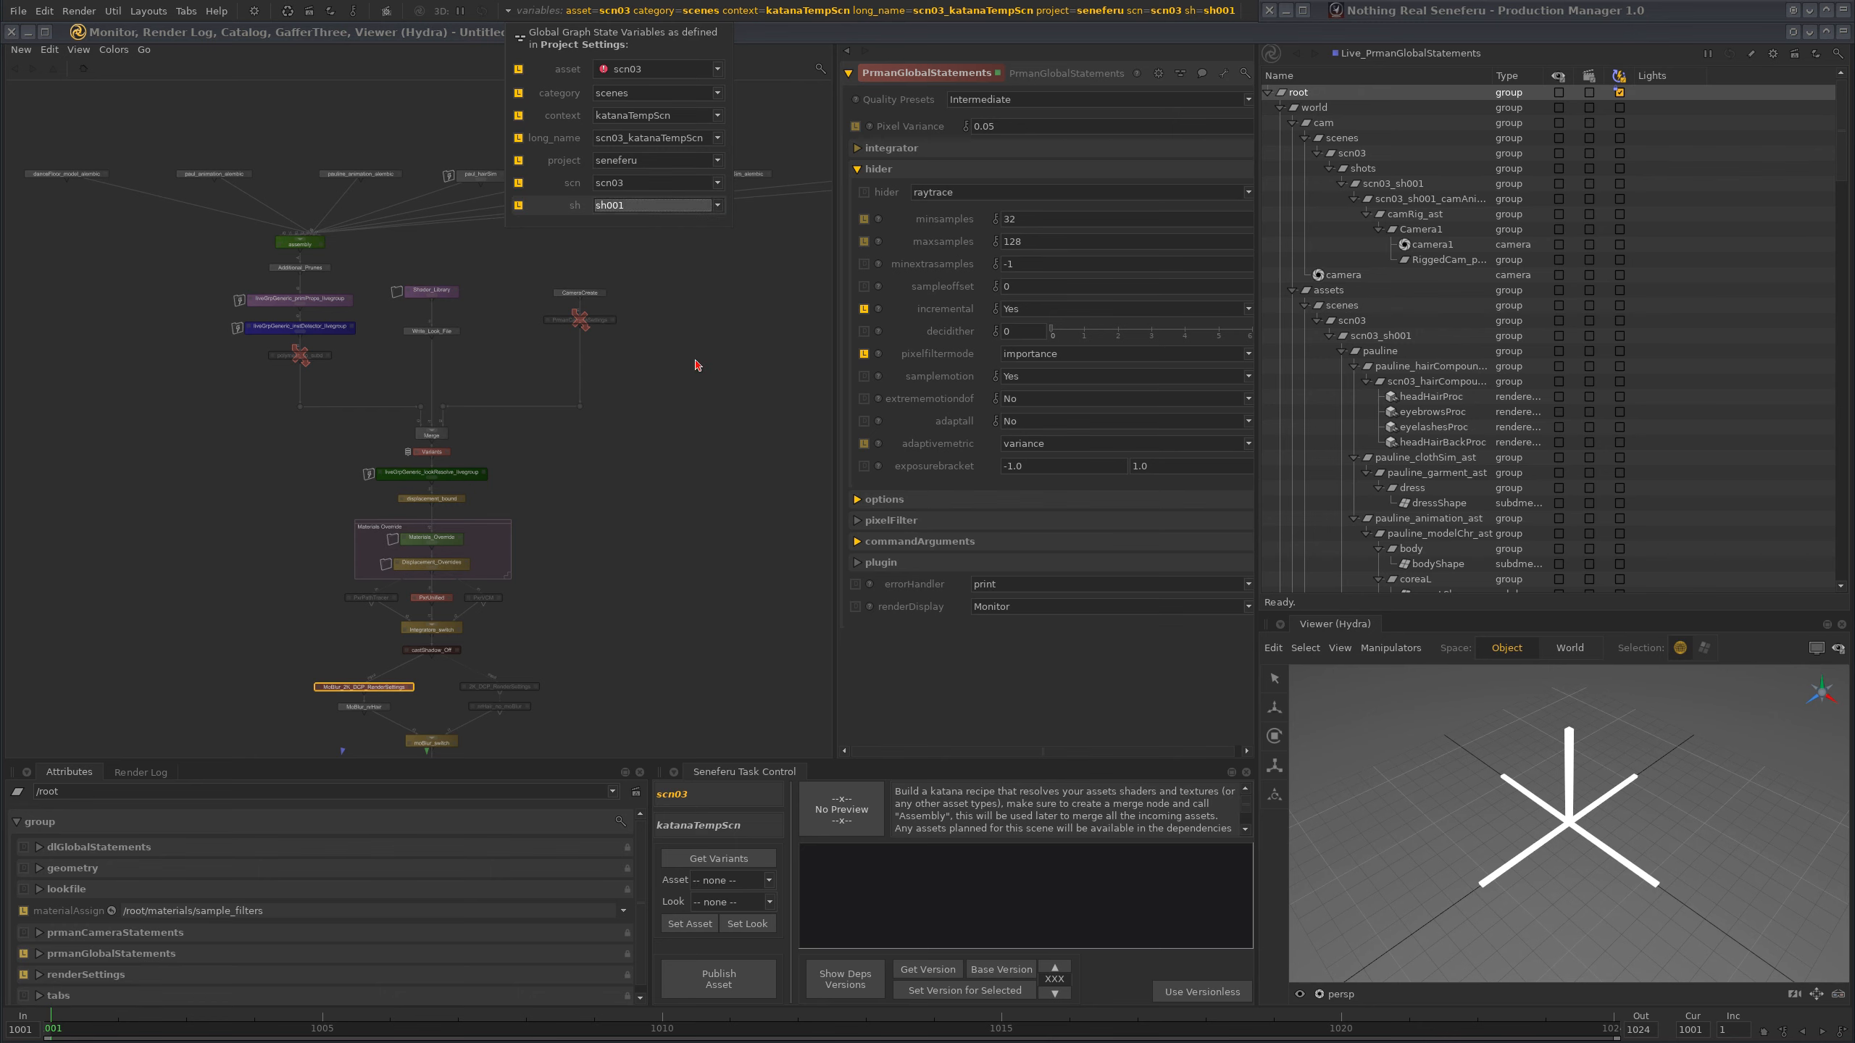
click(740, 271)
scroll(576, 269, down, 2)
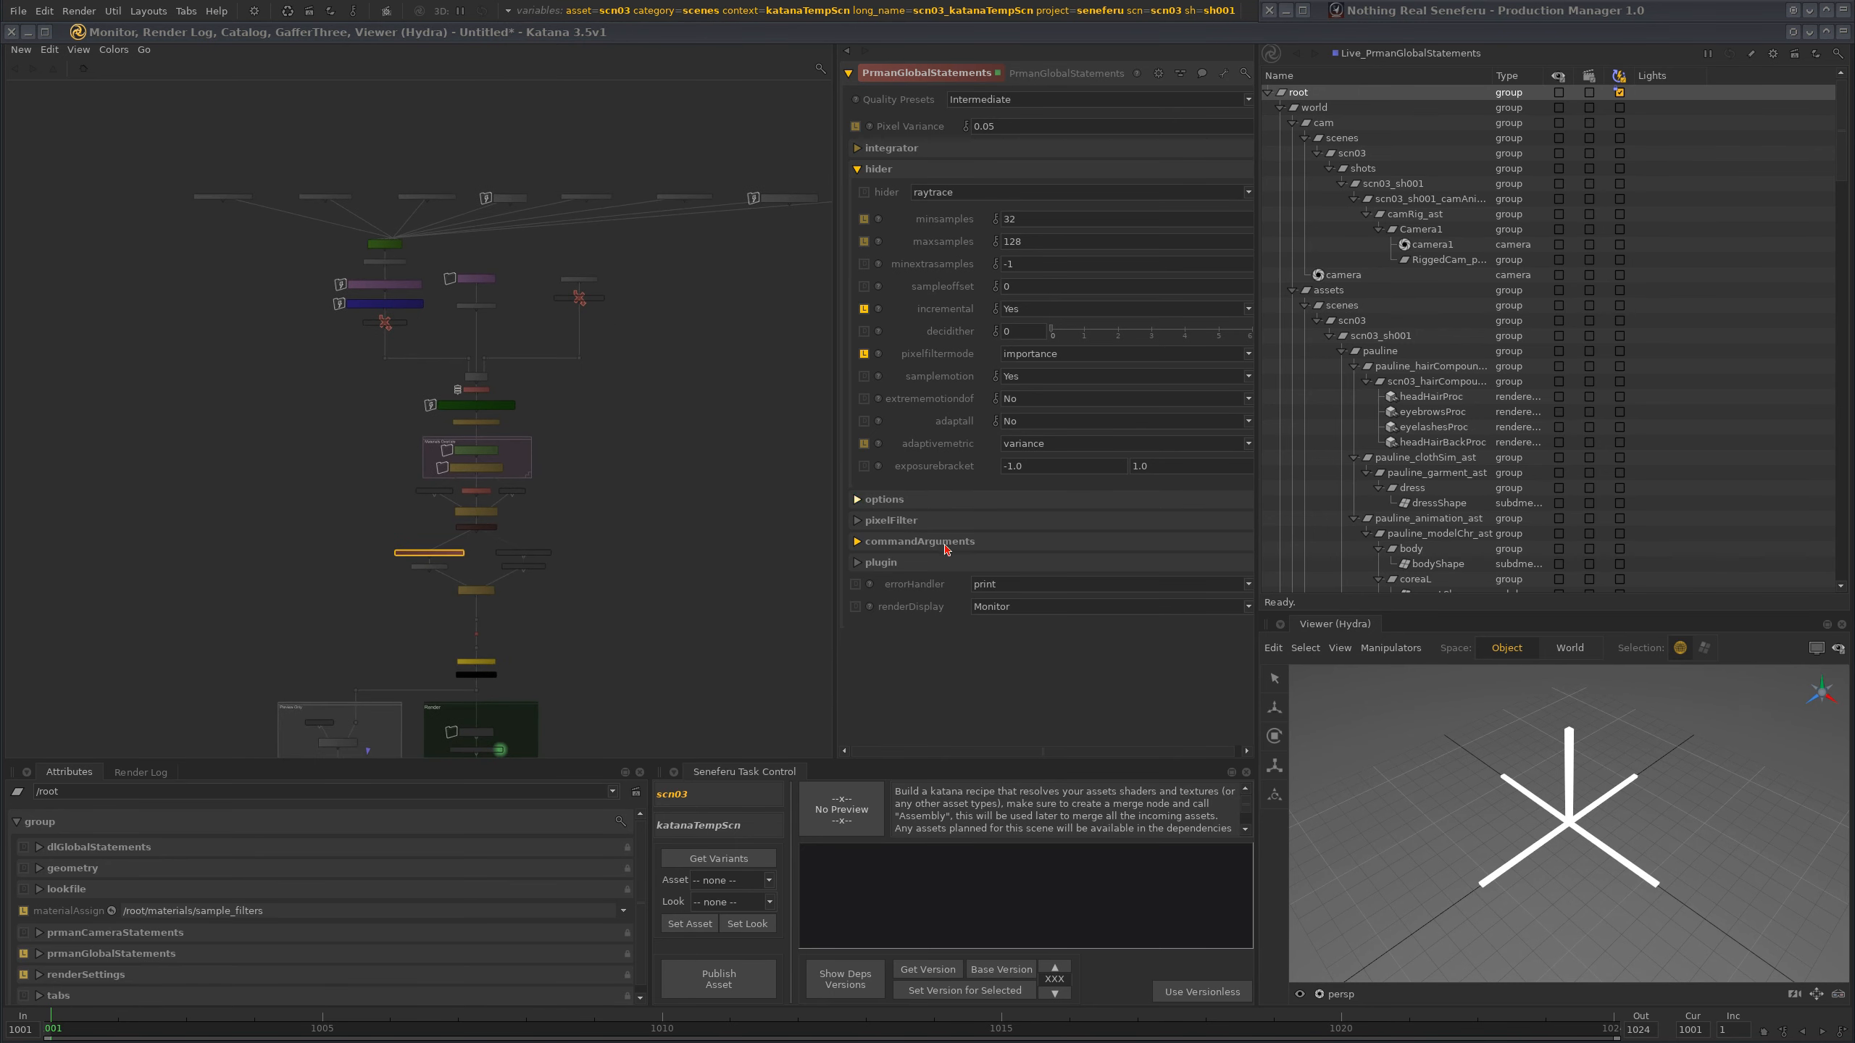
- Look through the scn03_sh001 shot camera in the viewer and scrub the timeline to frame 1021
click(1336, 994)
click(1434, 1042)
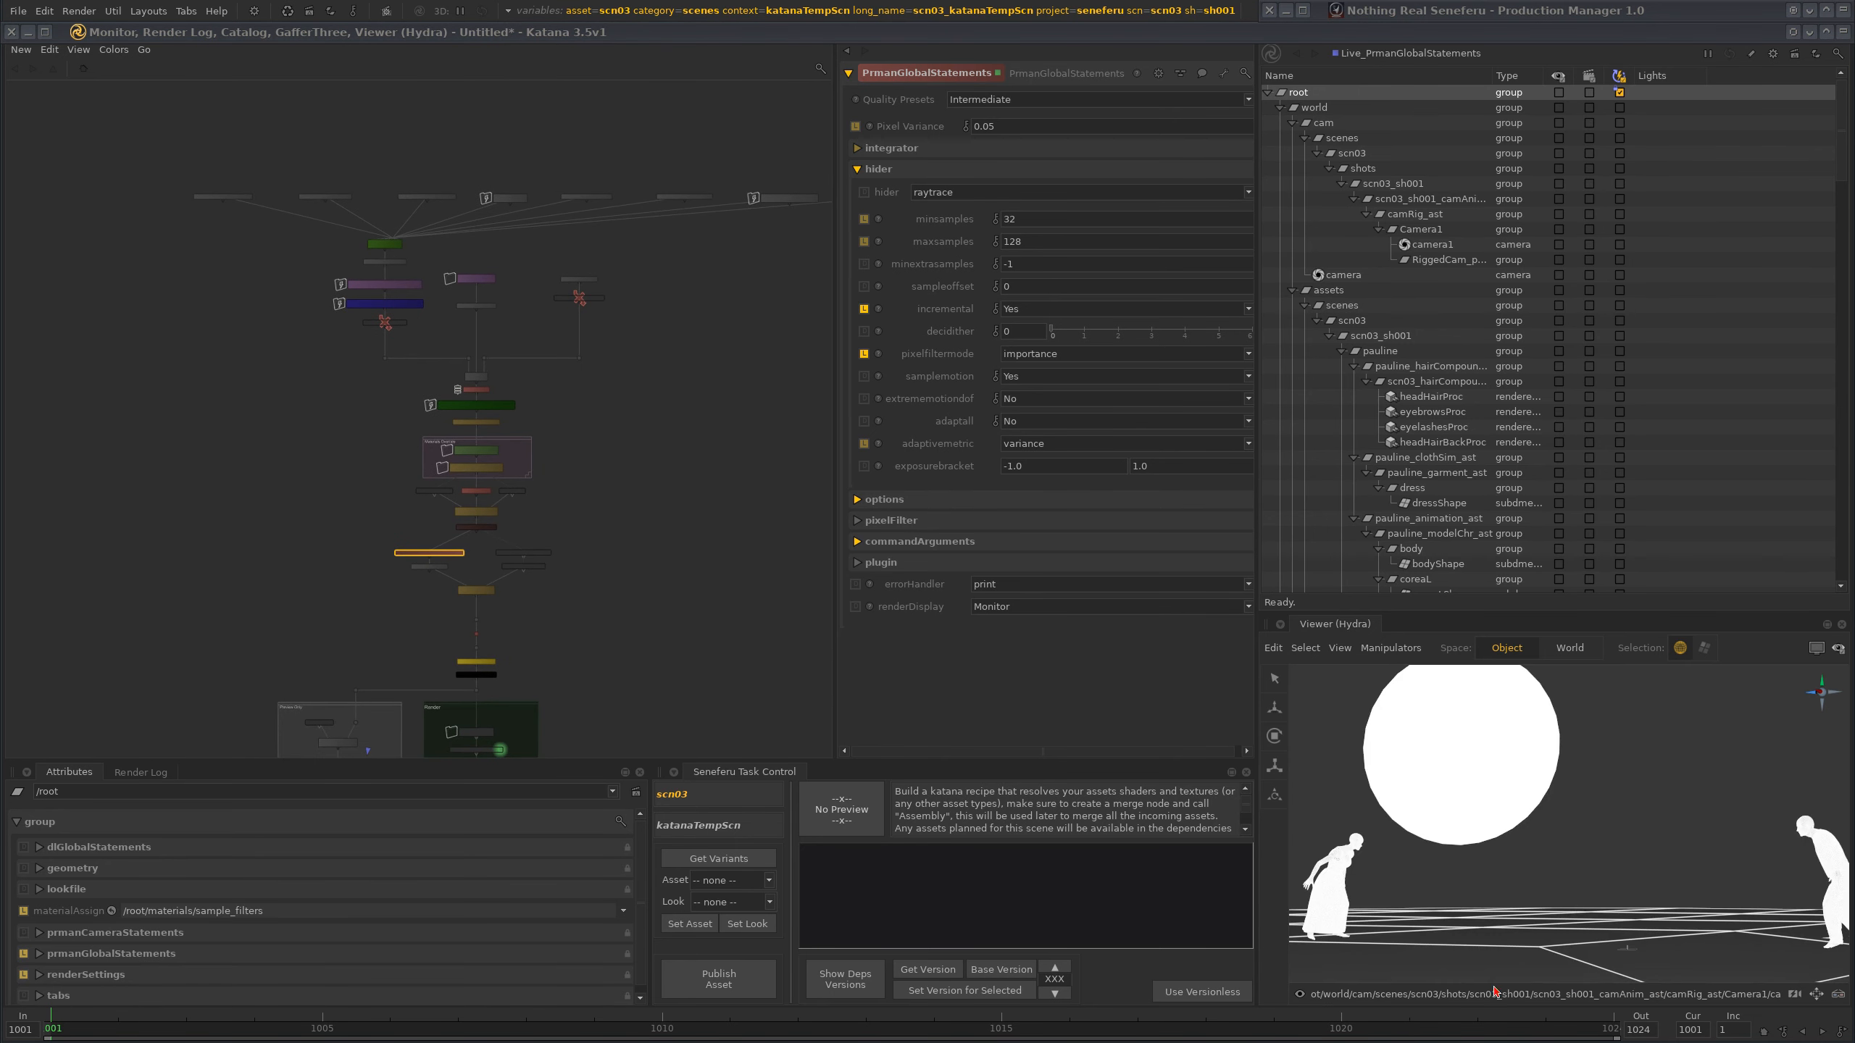
click(1651, 809)
drag(627, 1022, 1409, 1029)
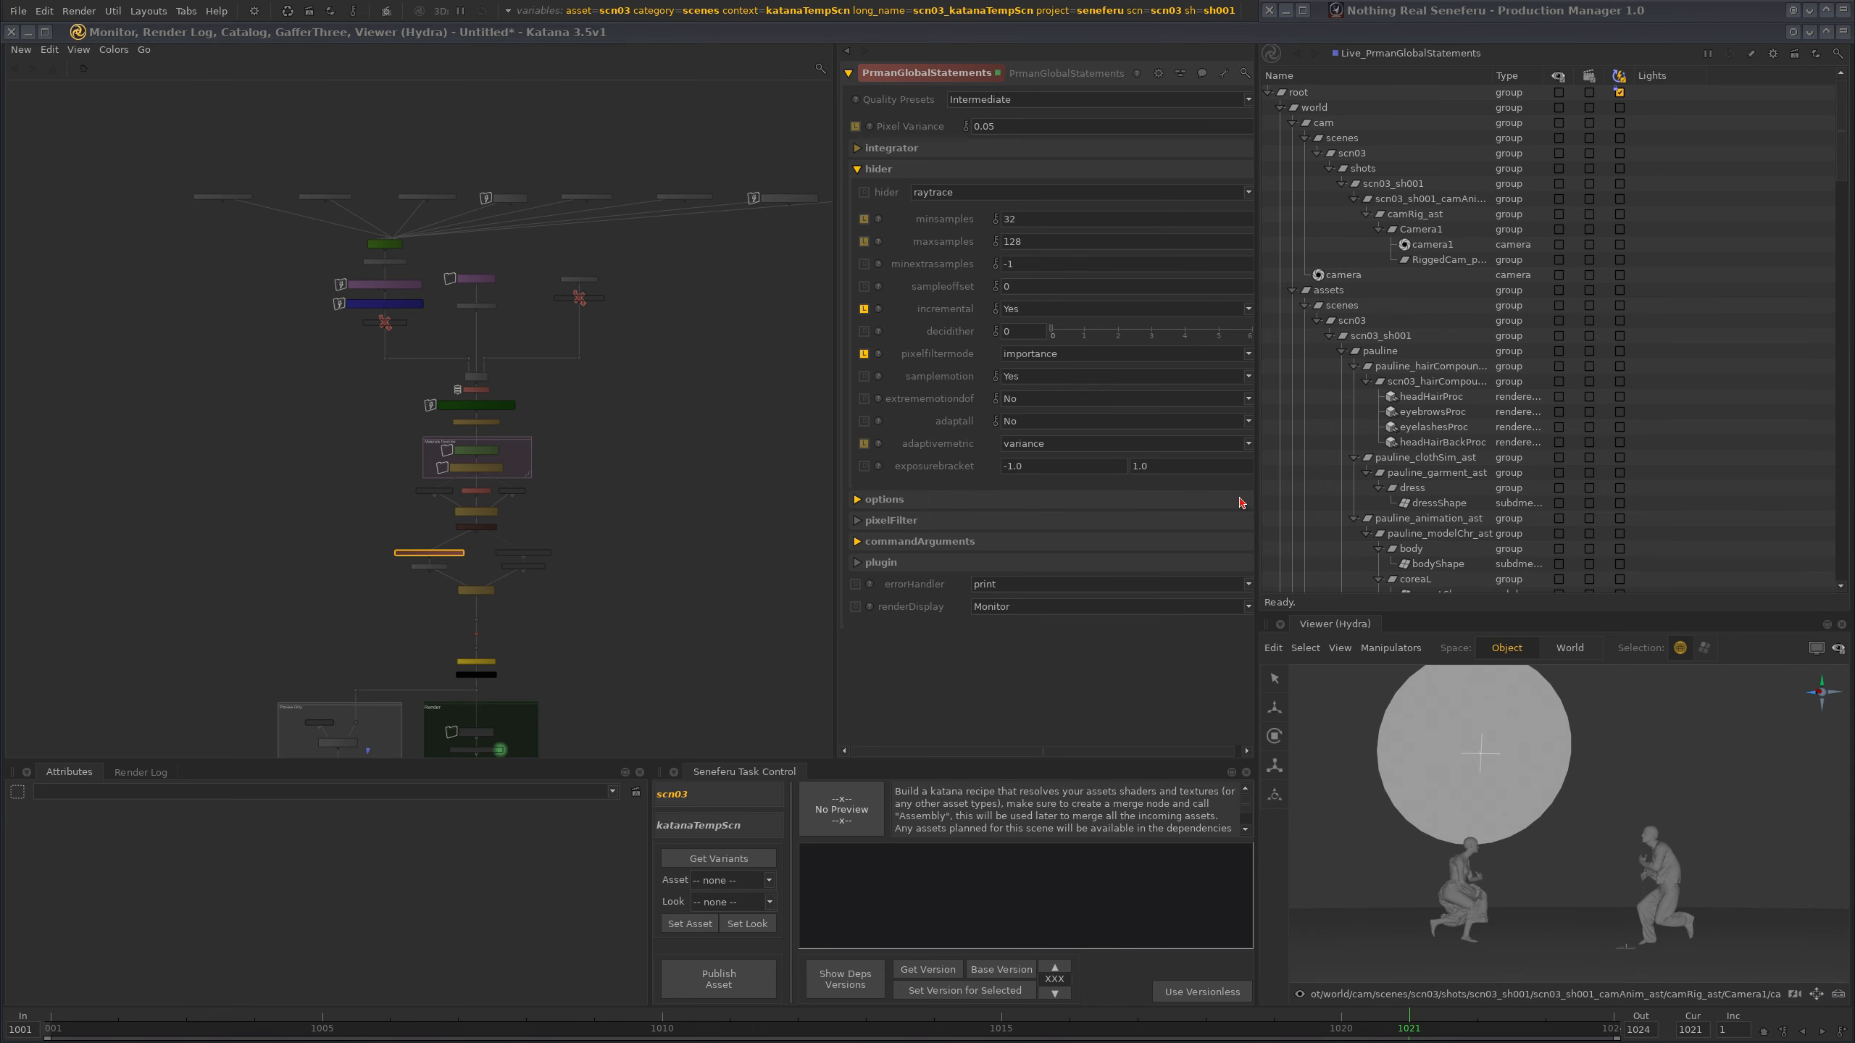
- Set the sh graph state variable to sh002 and expand all scene graph locations under root
click(620, 12)
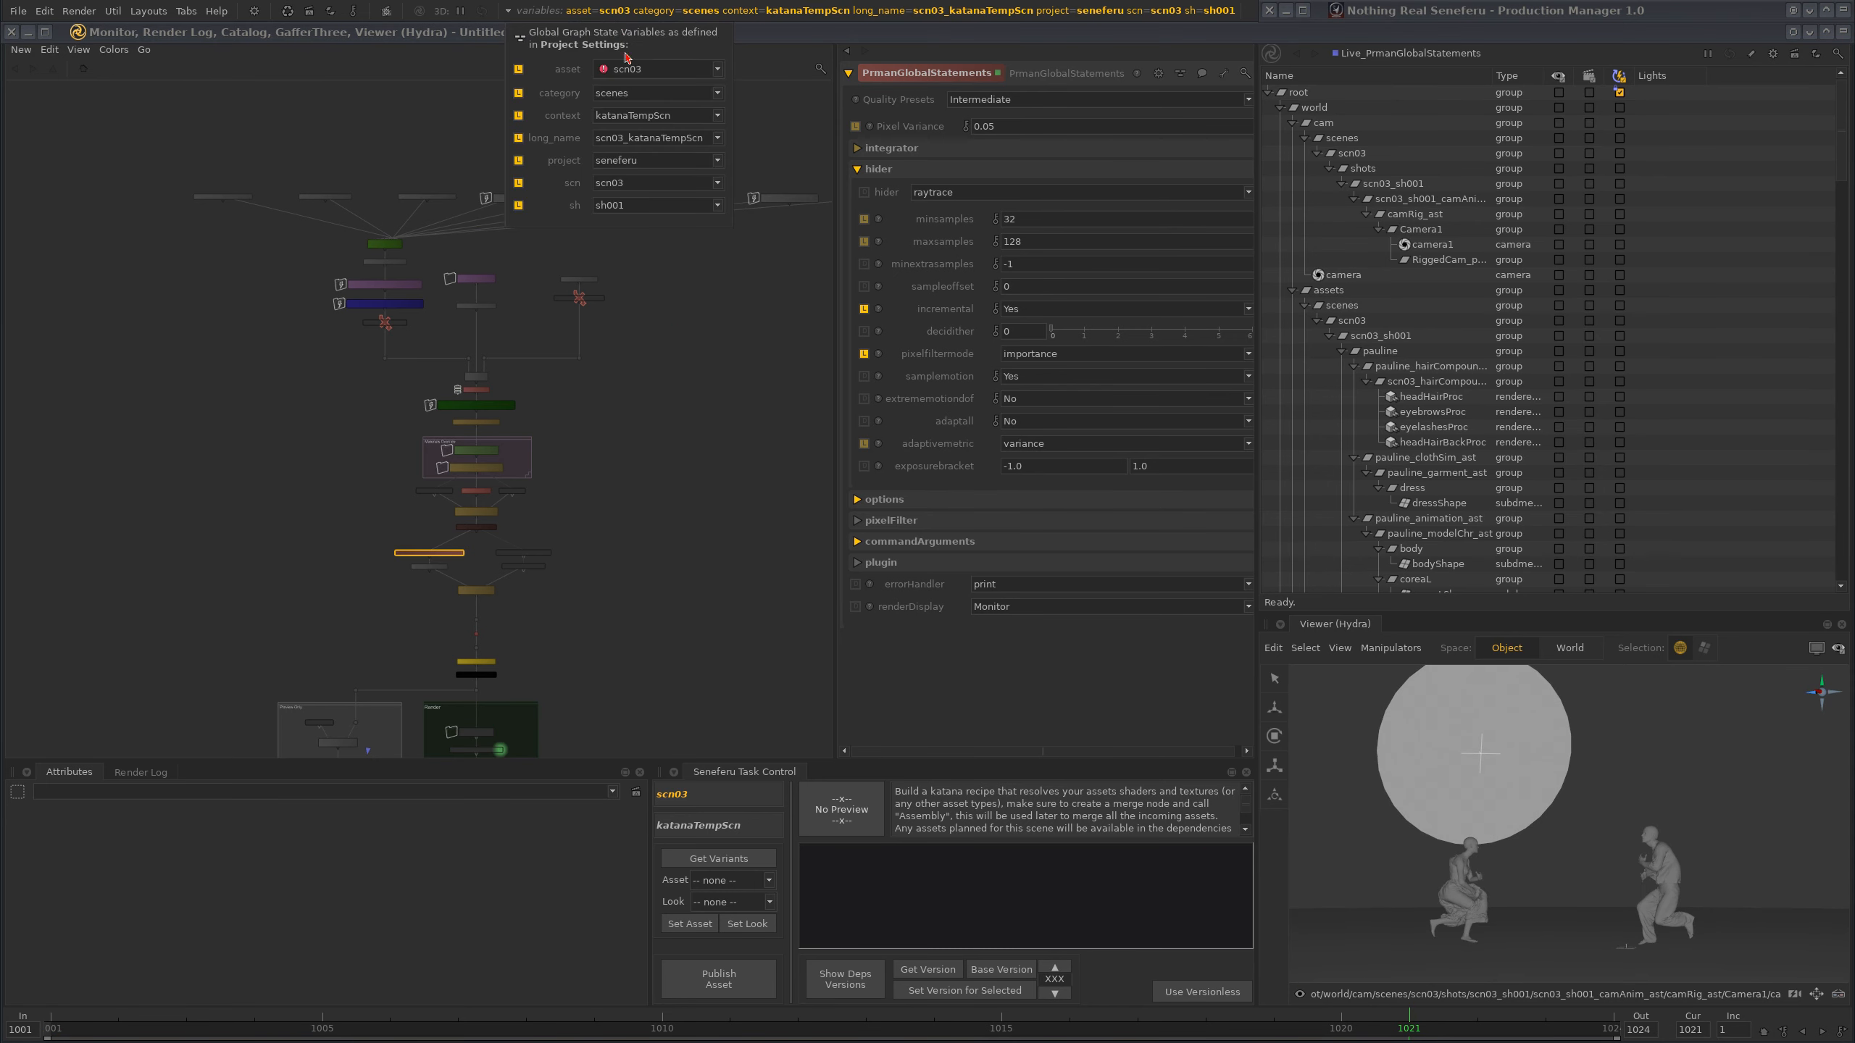
click(693, 205)
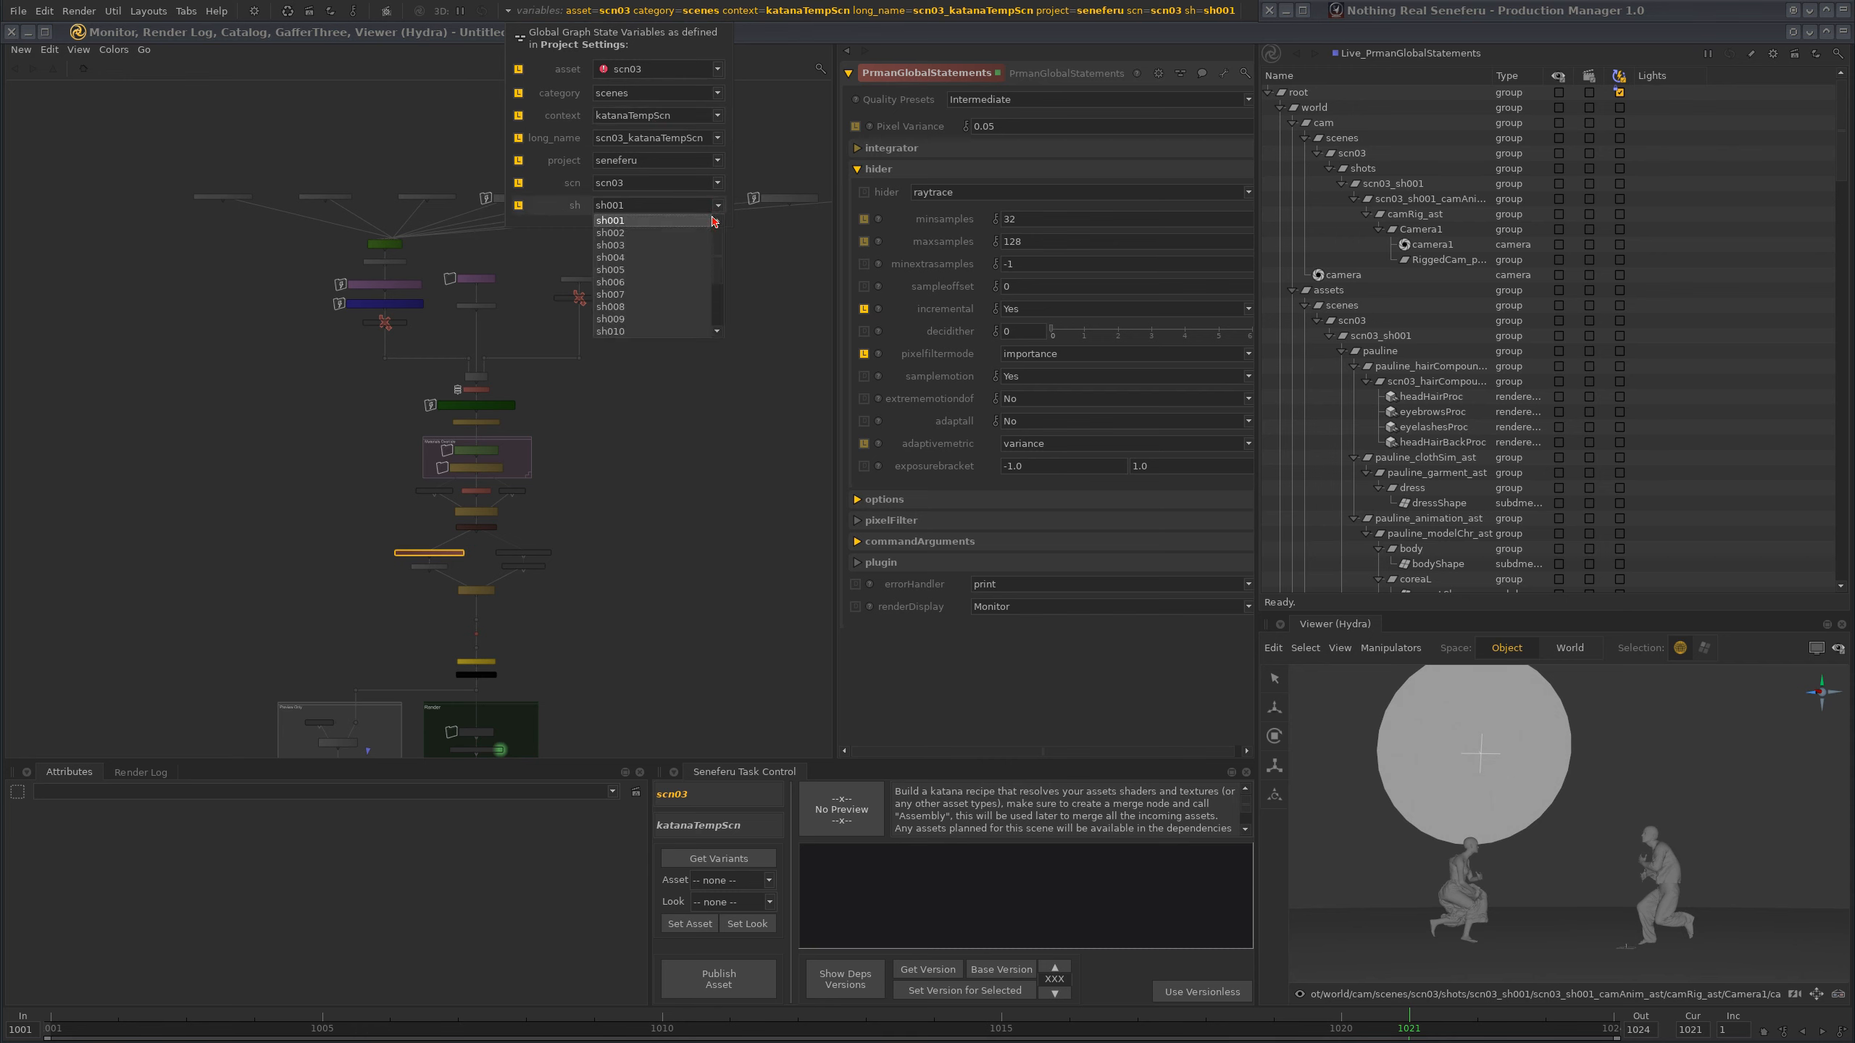
click(661, 239)
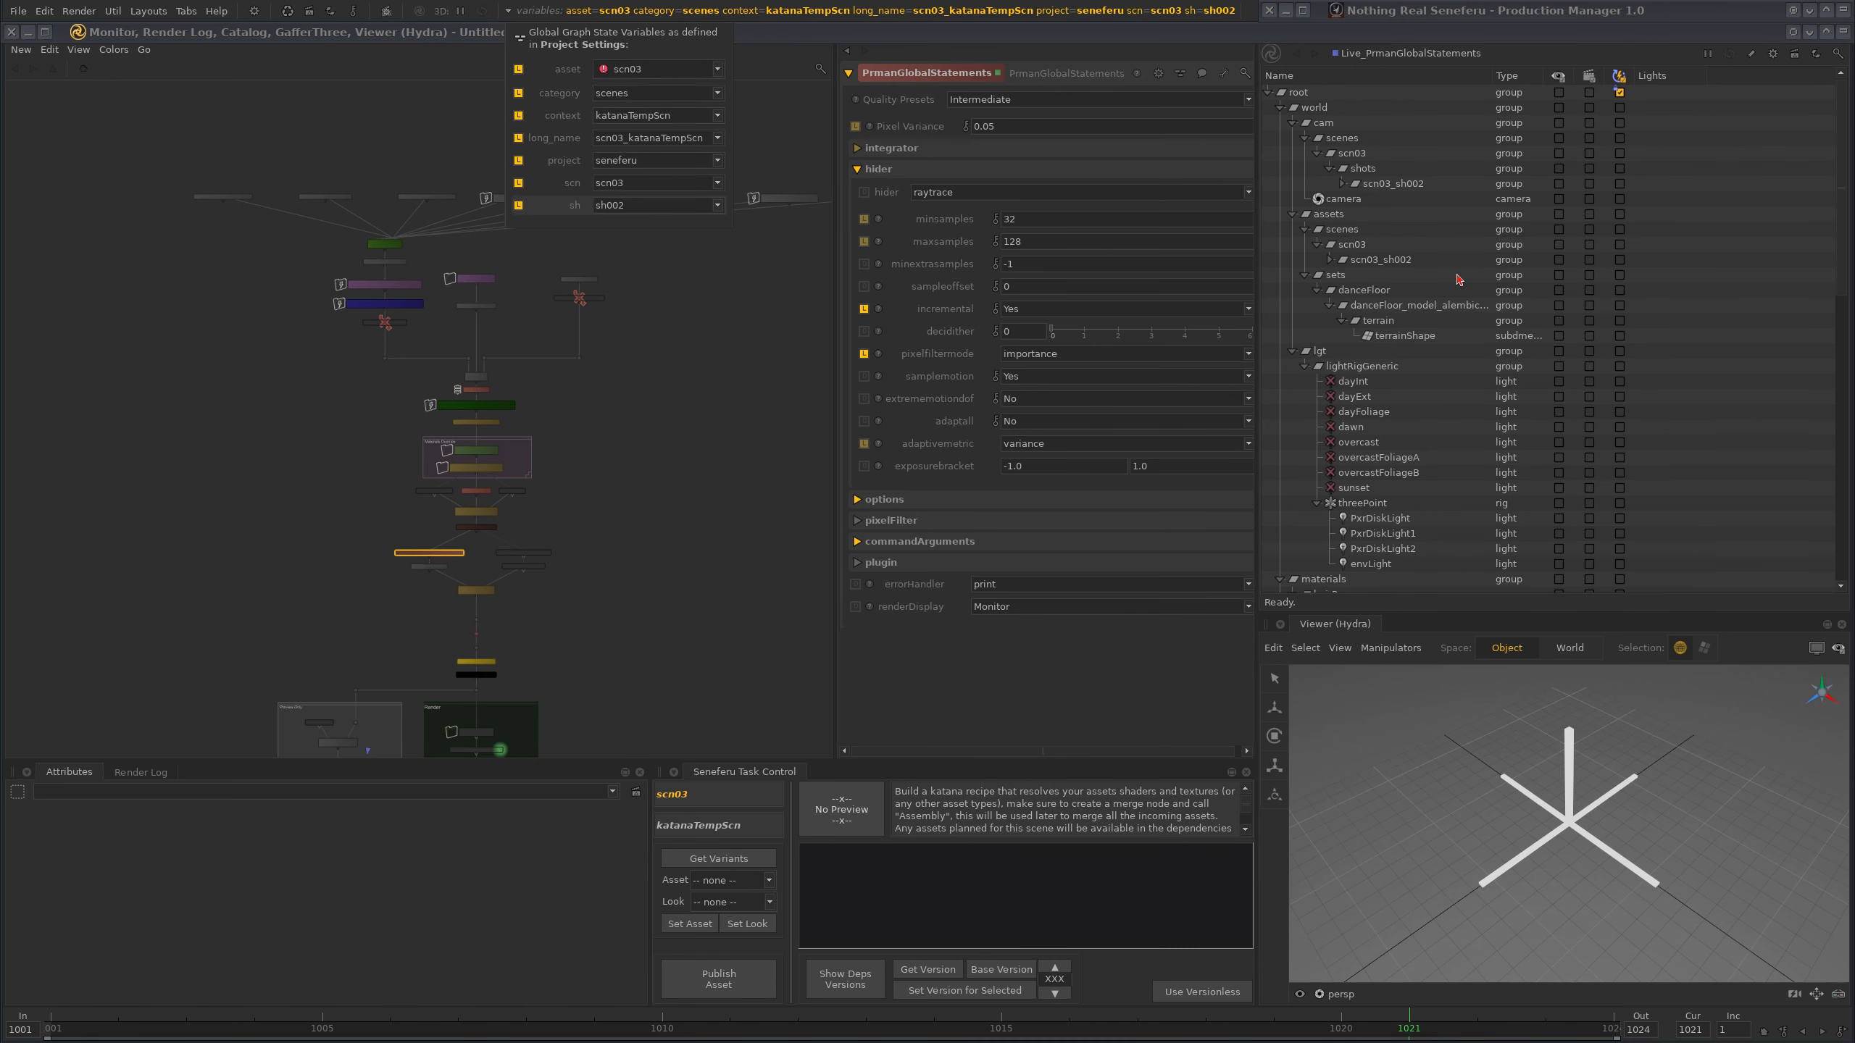
click(1312, 94)
click(1323, 94)
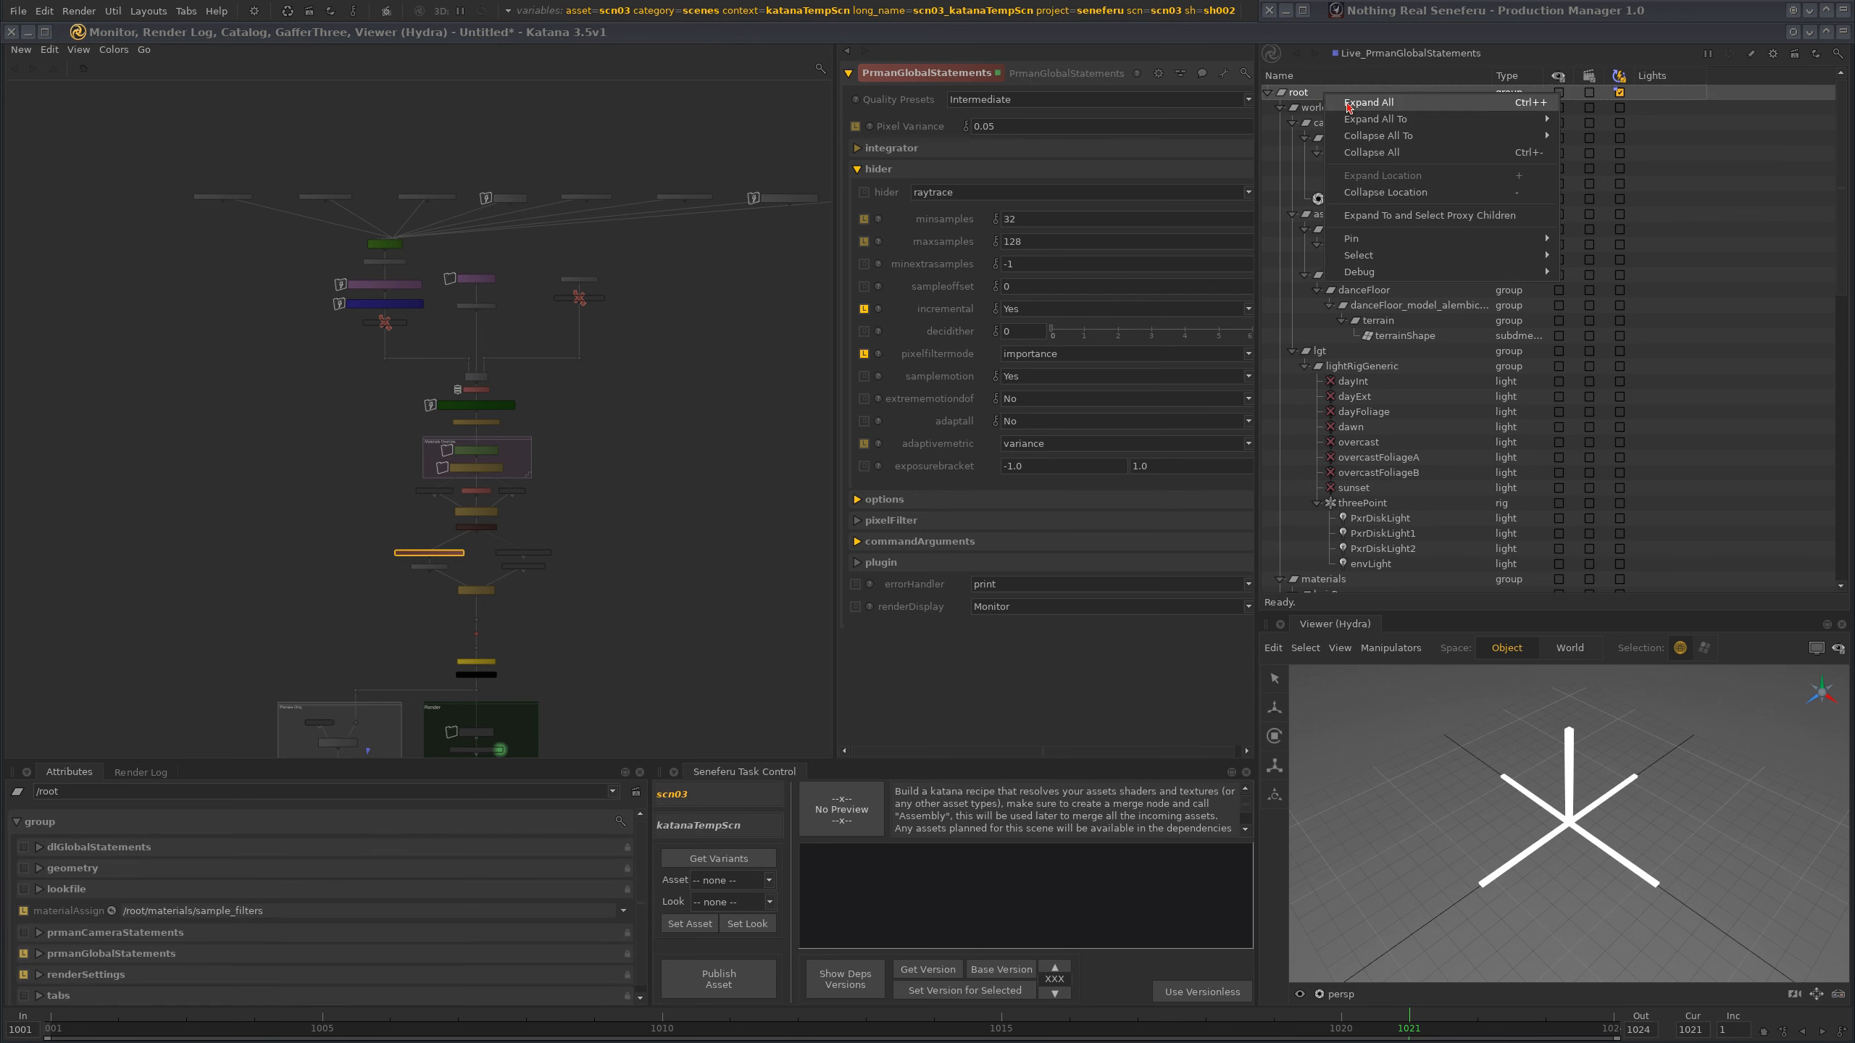
- Look through the scn03_sh002 shot camera in the viewer and check the shot at frames 1014 and 1006
click(1333, 994)
click(1387, 1041)
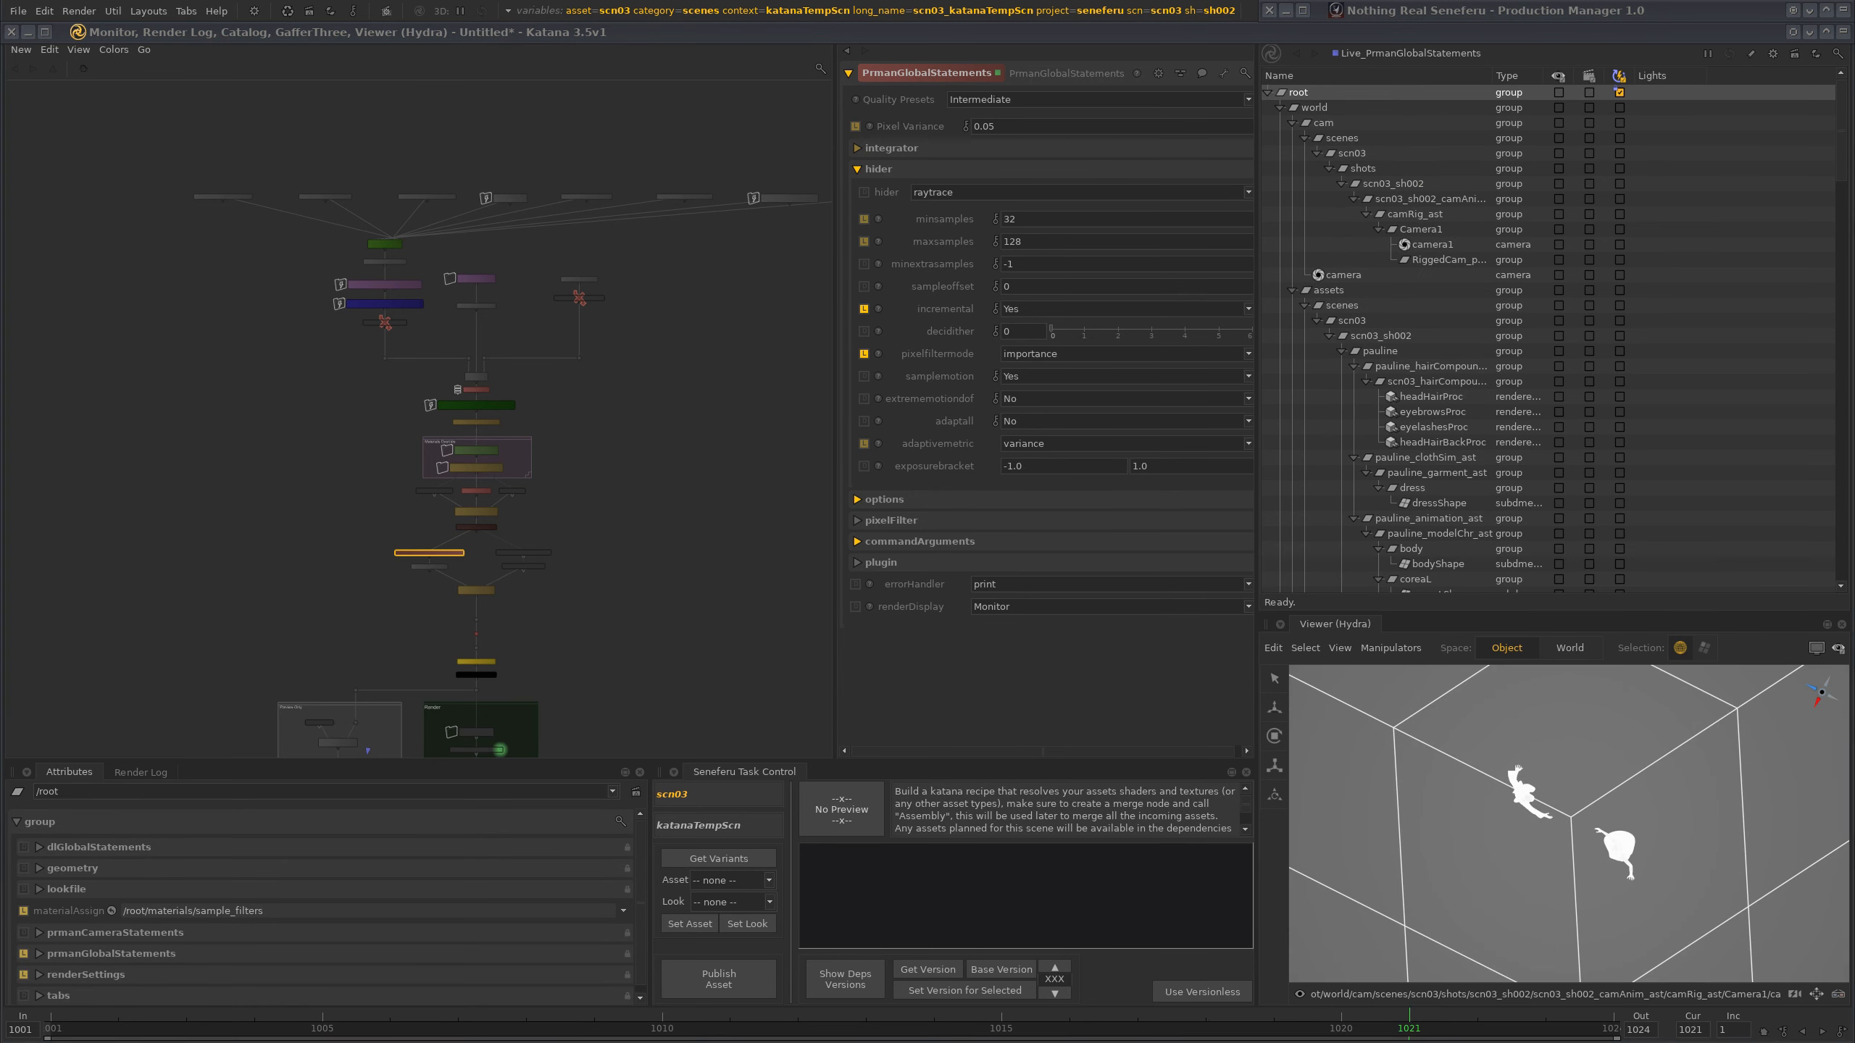
click(1447, 948)
drag(721, 1022, 934, 1023)
scroll(583, 511, down, 3)
middle_drag(580, 517, 584, 439)
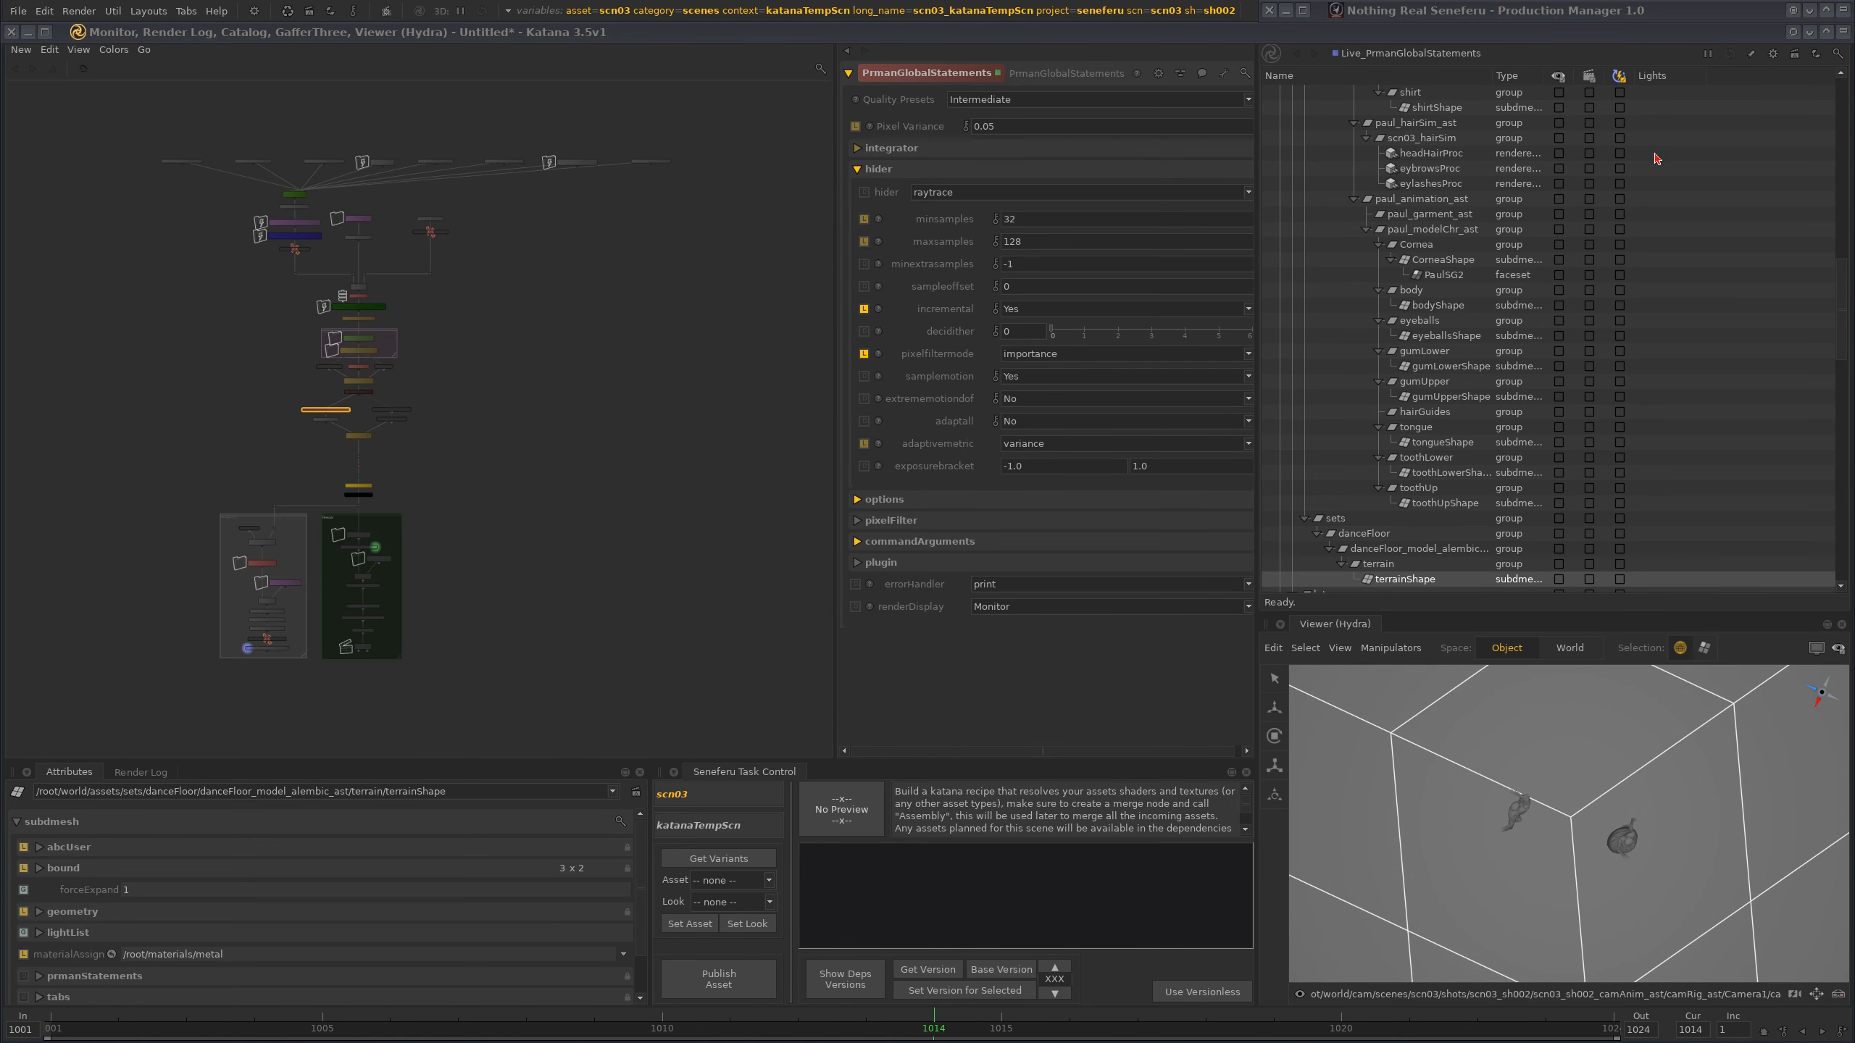
drag(1841, 302, 1841, 92)
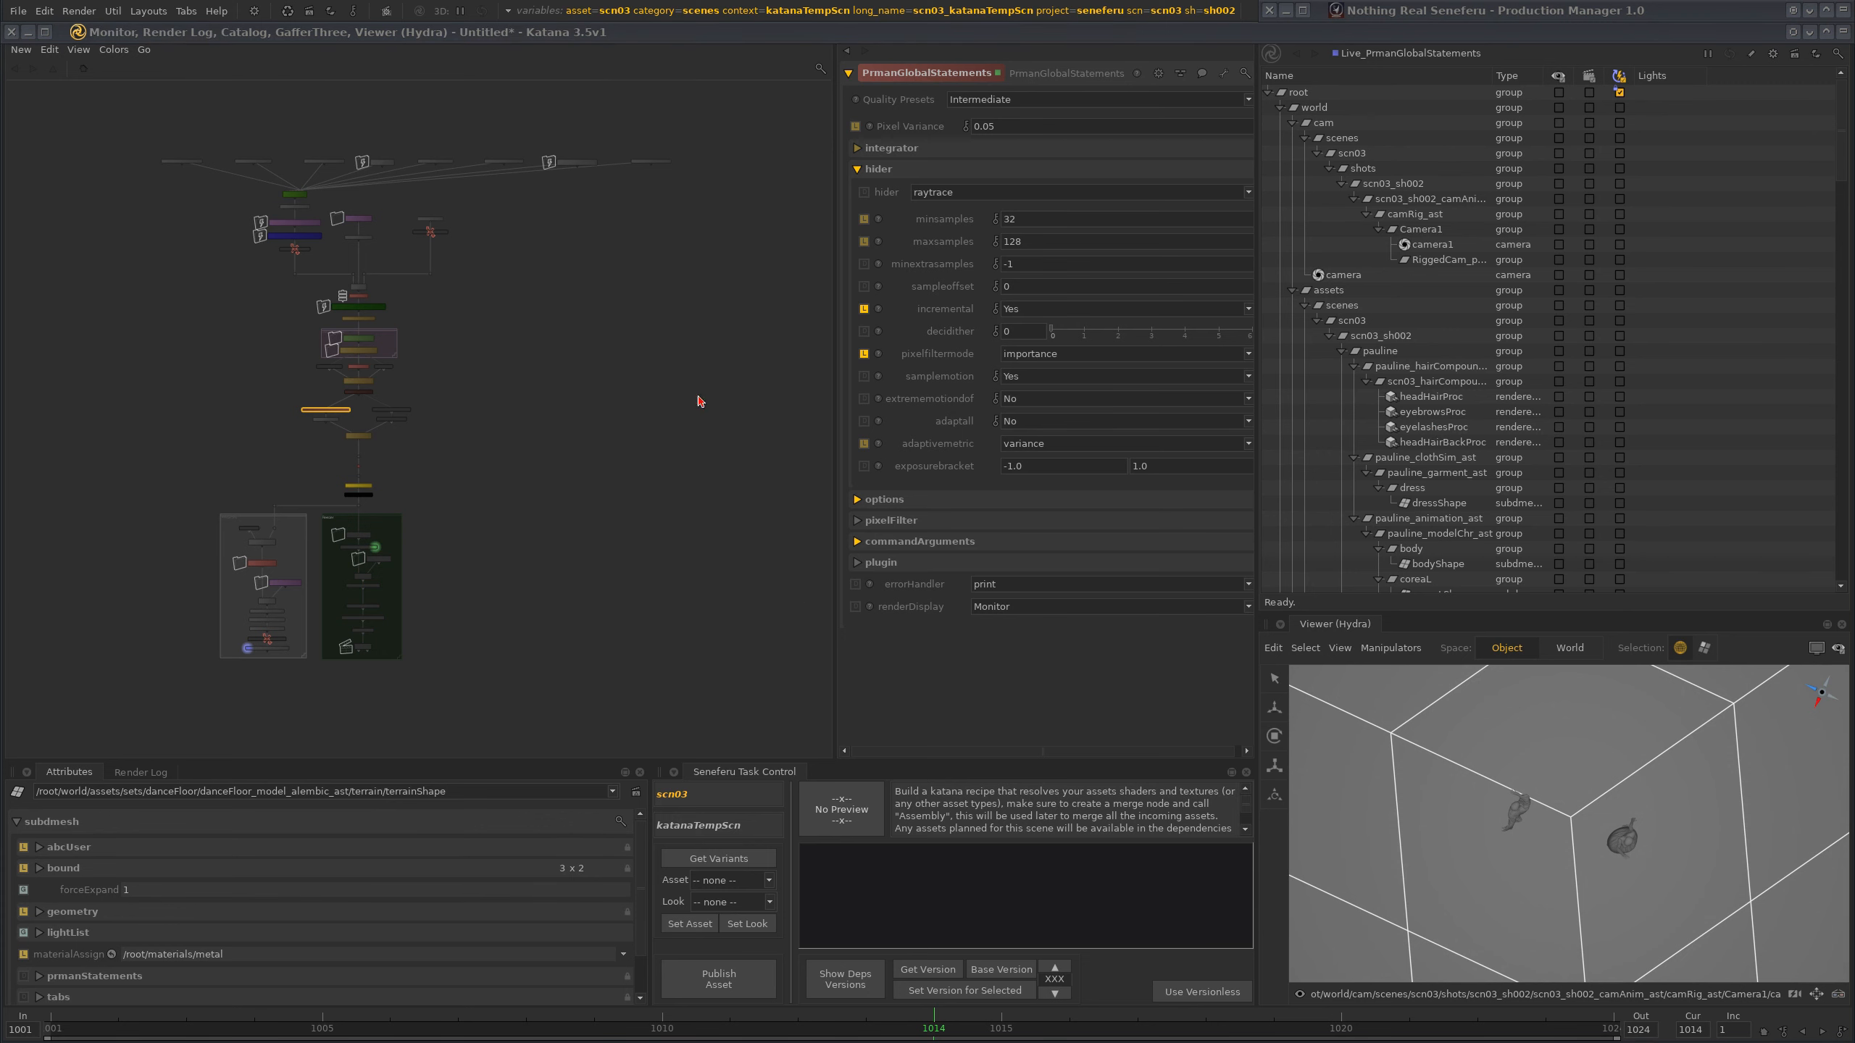
click(389, 1020)
- Set the sh graph state variable to sh010 and expand all scene graph locations under root
scroll(496, 455, up, 5)
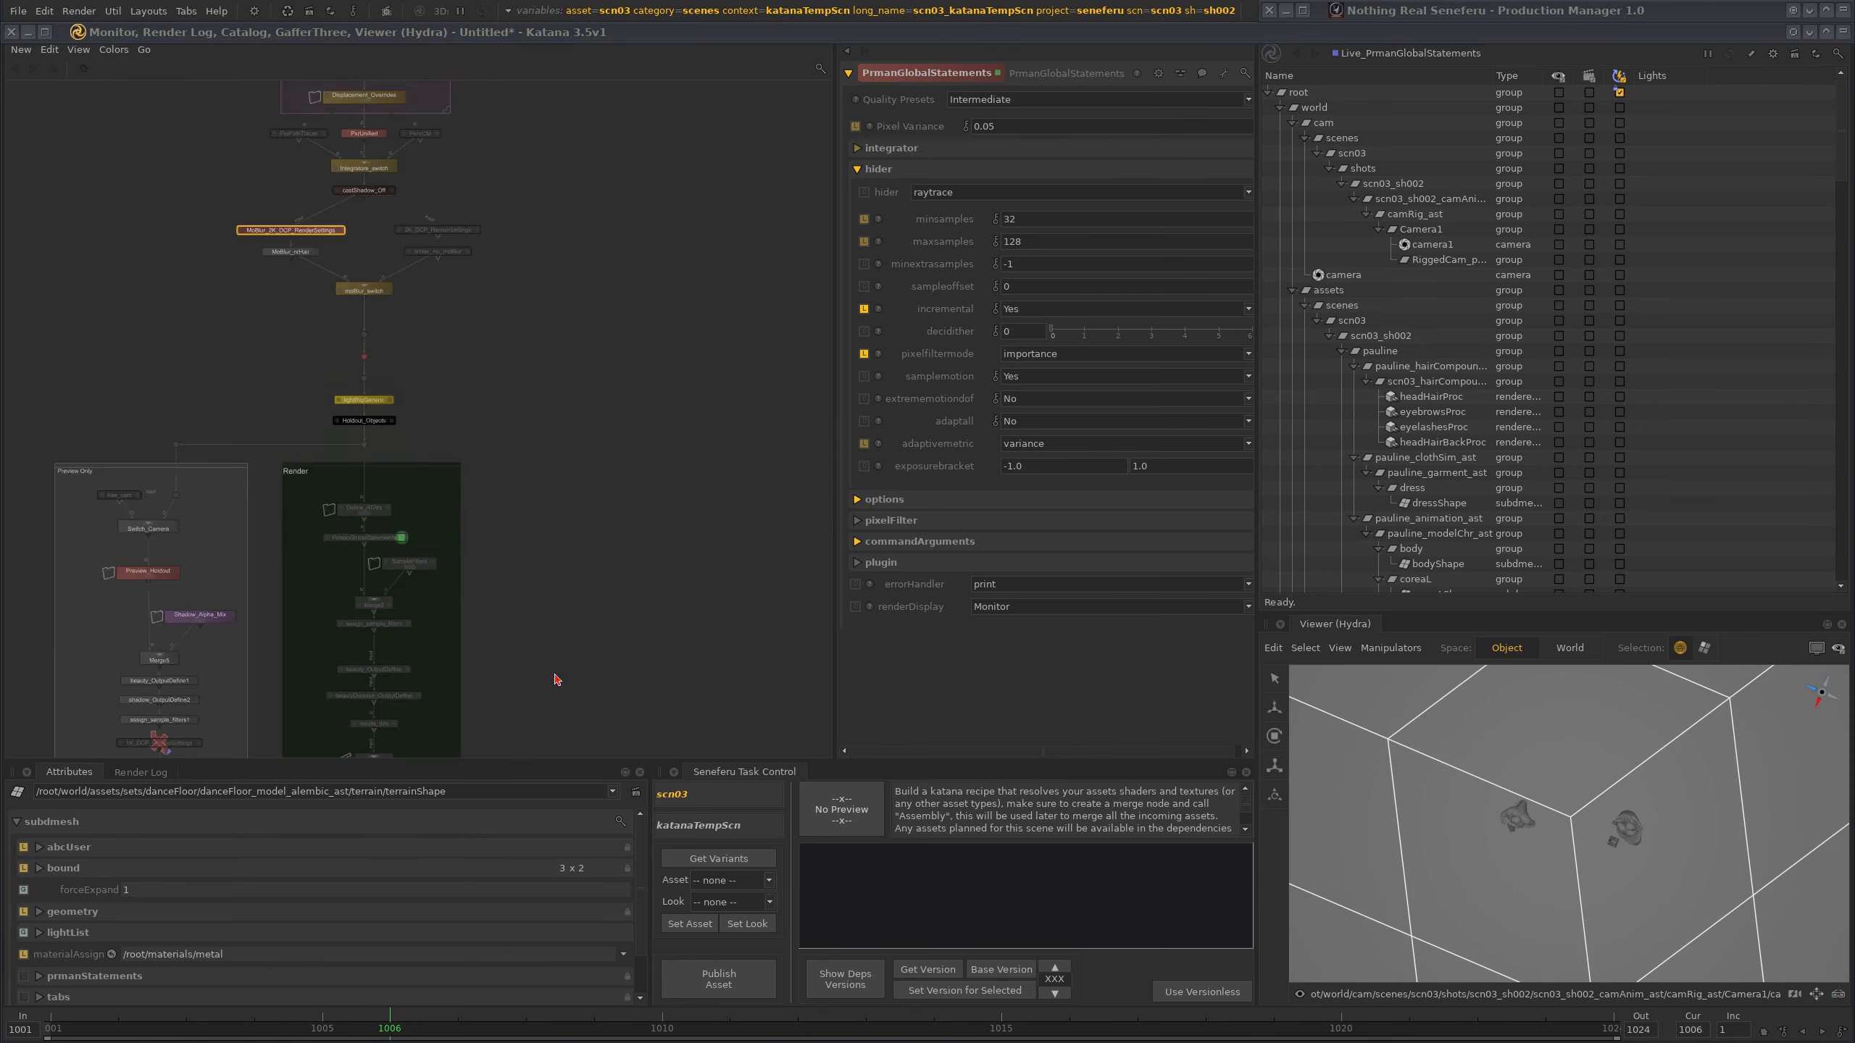
scroll(548, 409, down, 5)
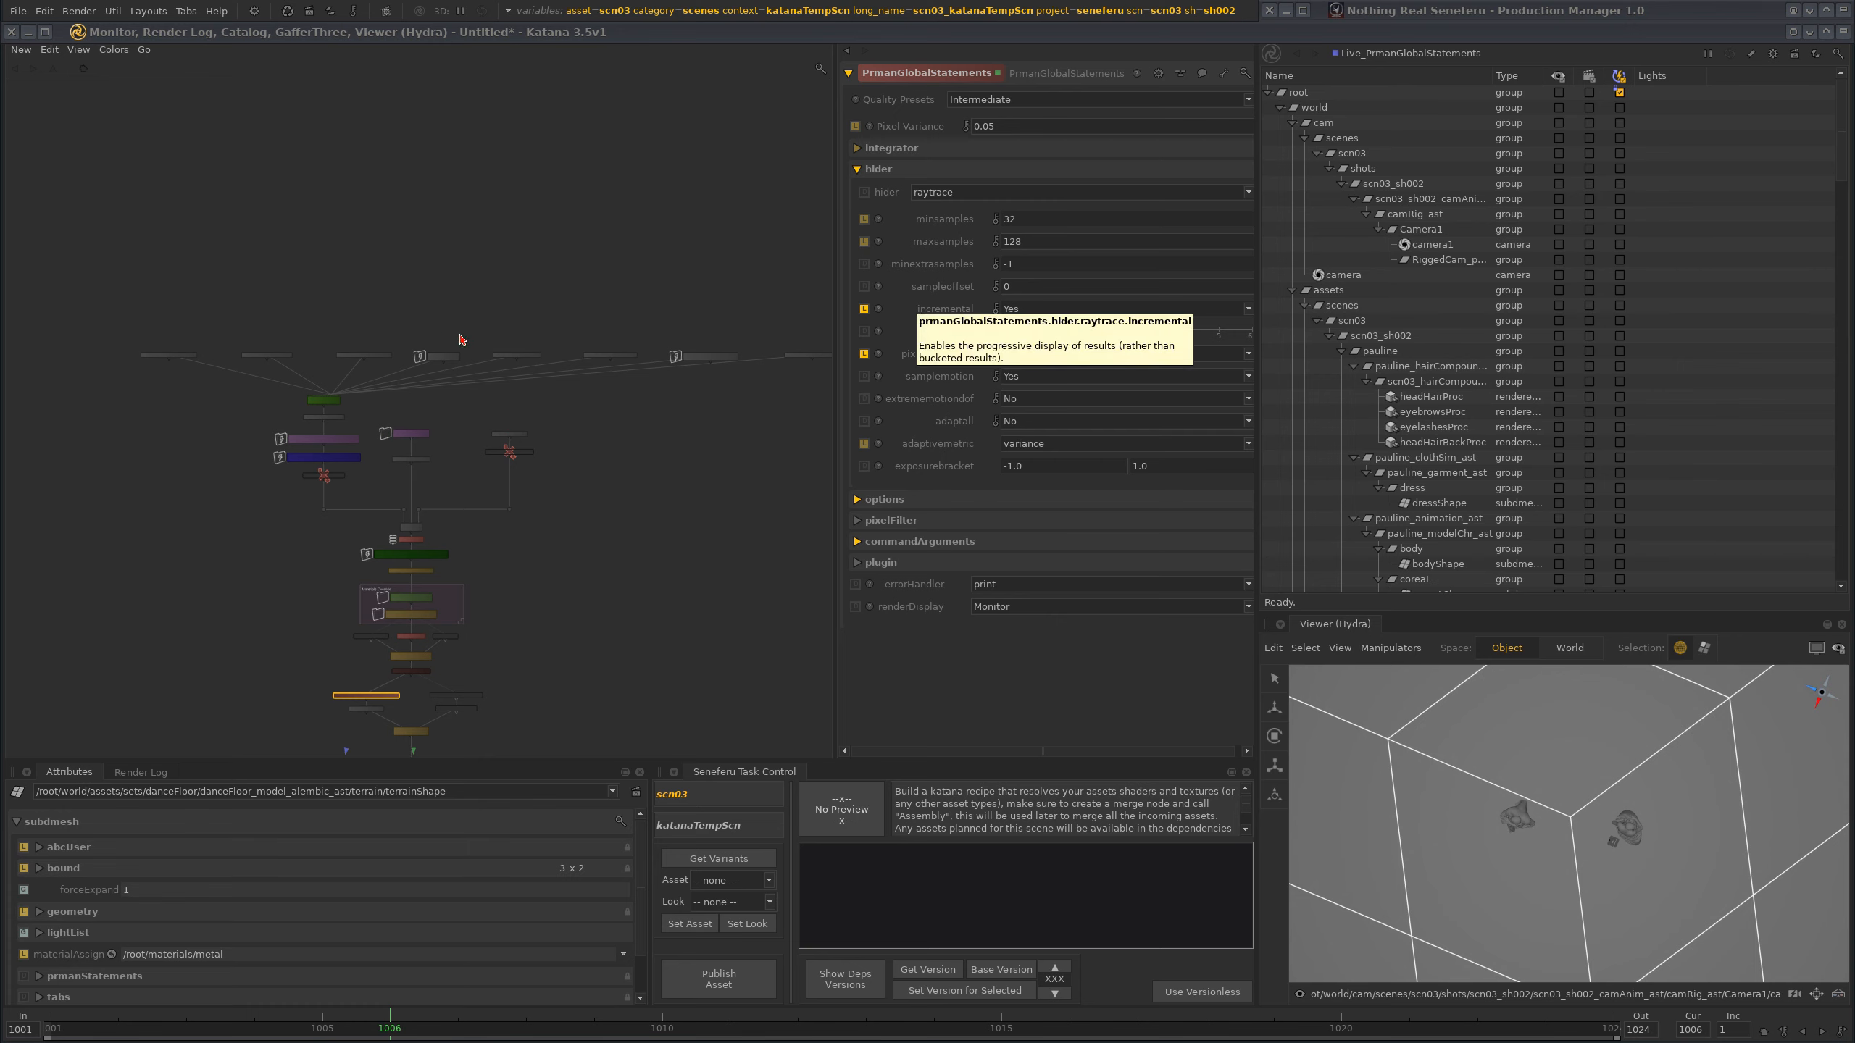
middle_drag(575, 473, 526, 441)
scroll(579, 526, up, 2)
scroll(595, 385, down, 1)
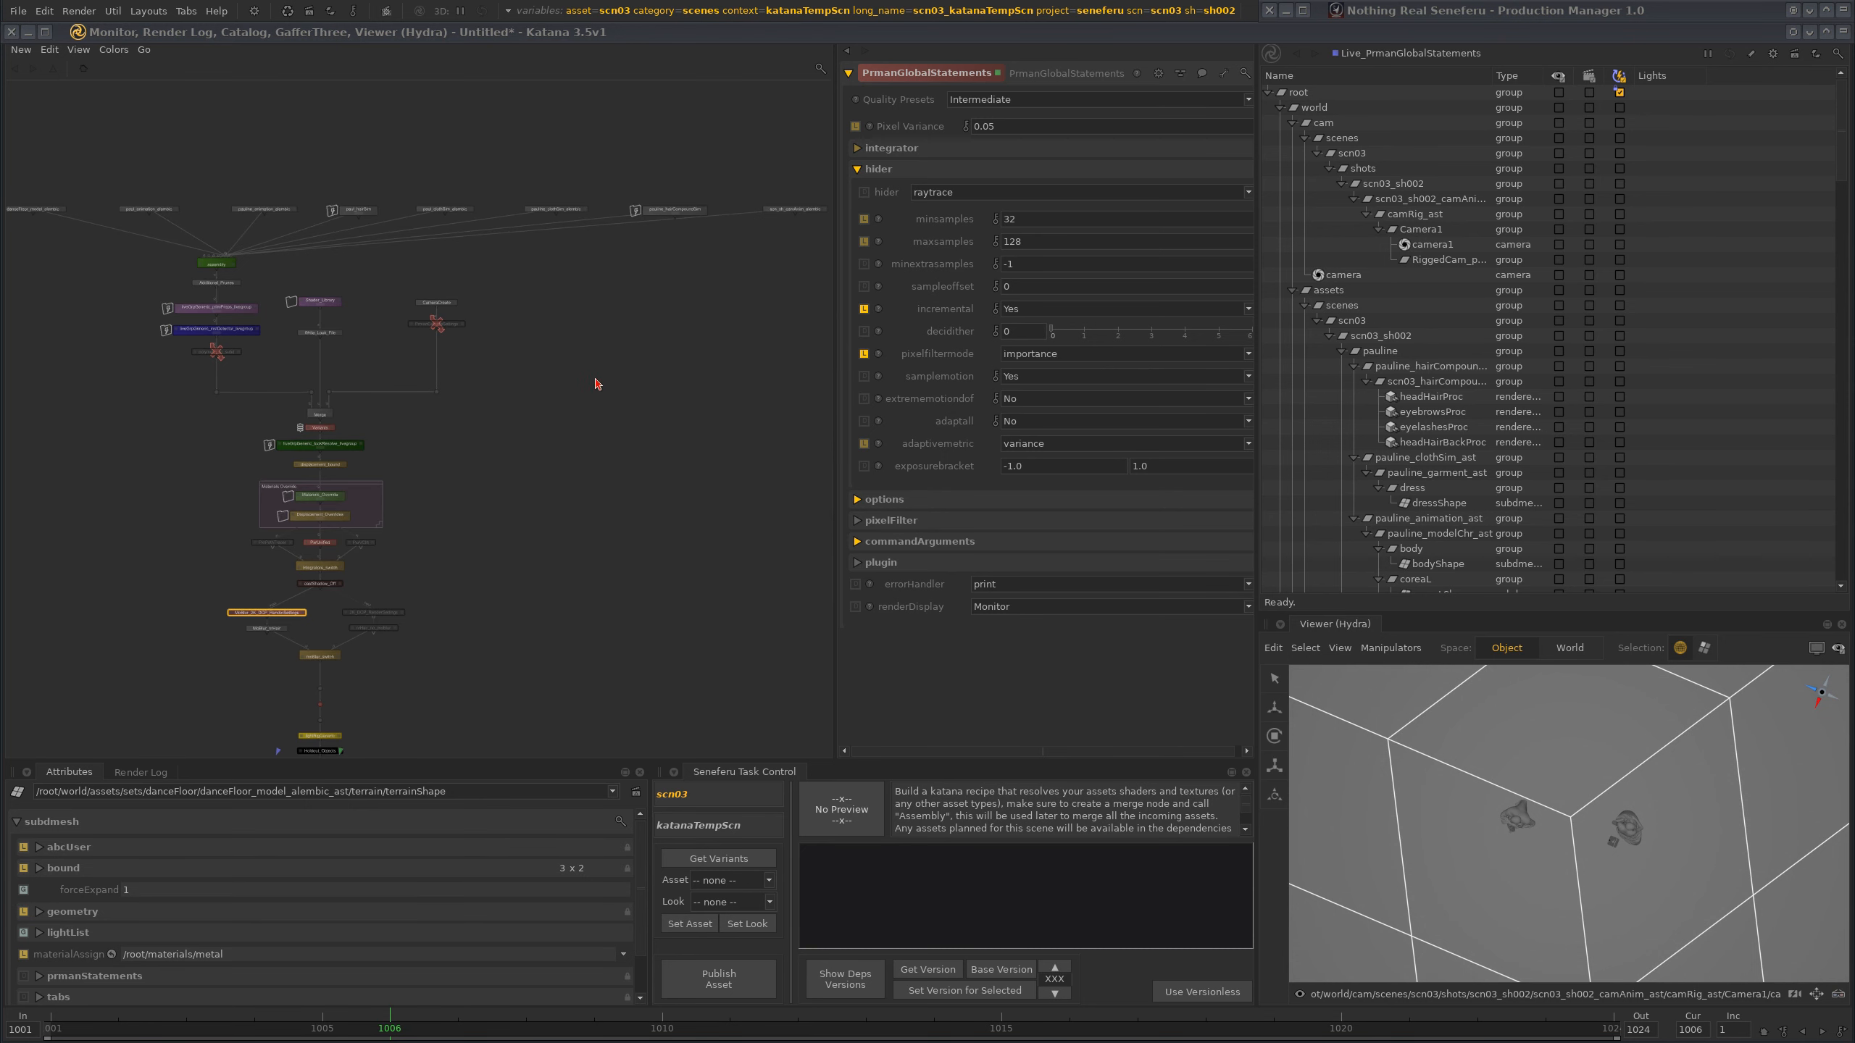
click(628, 10)
click(716, 205)
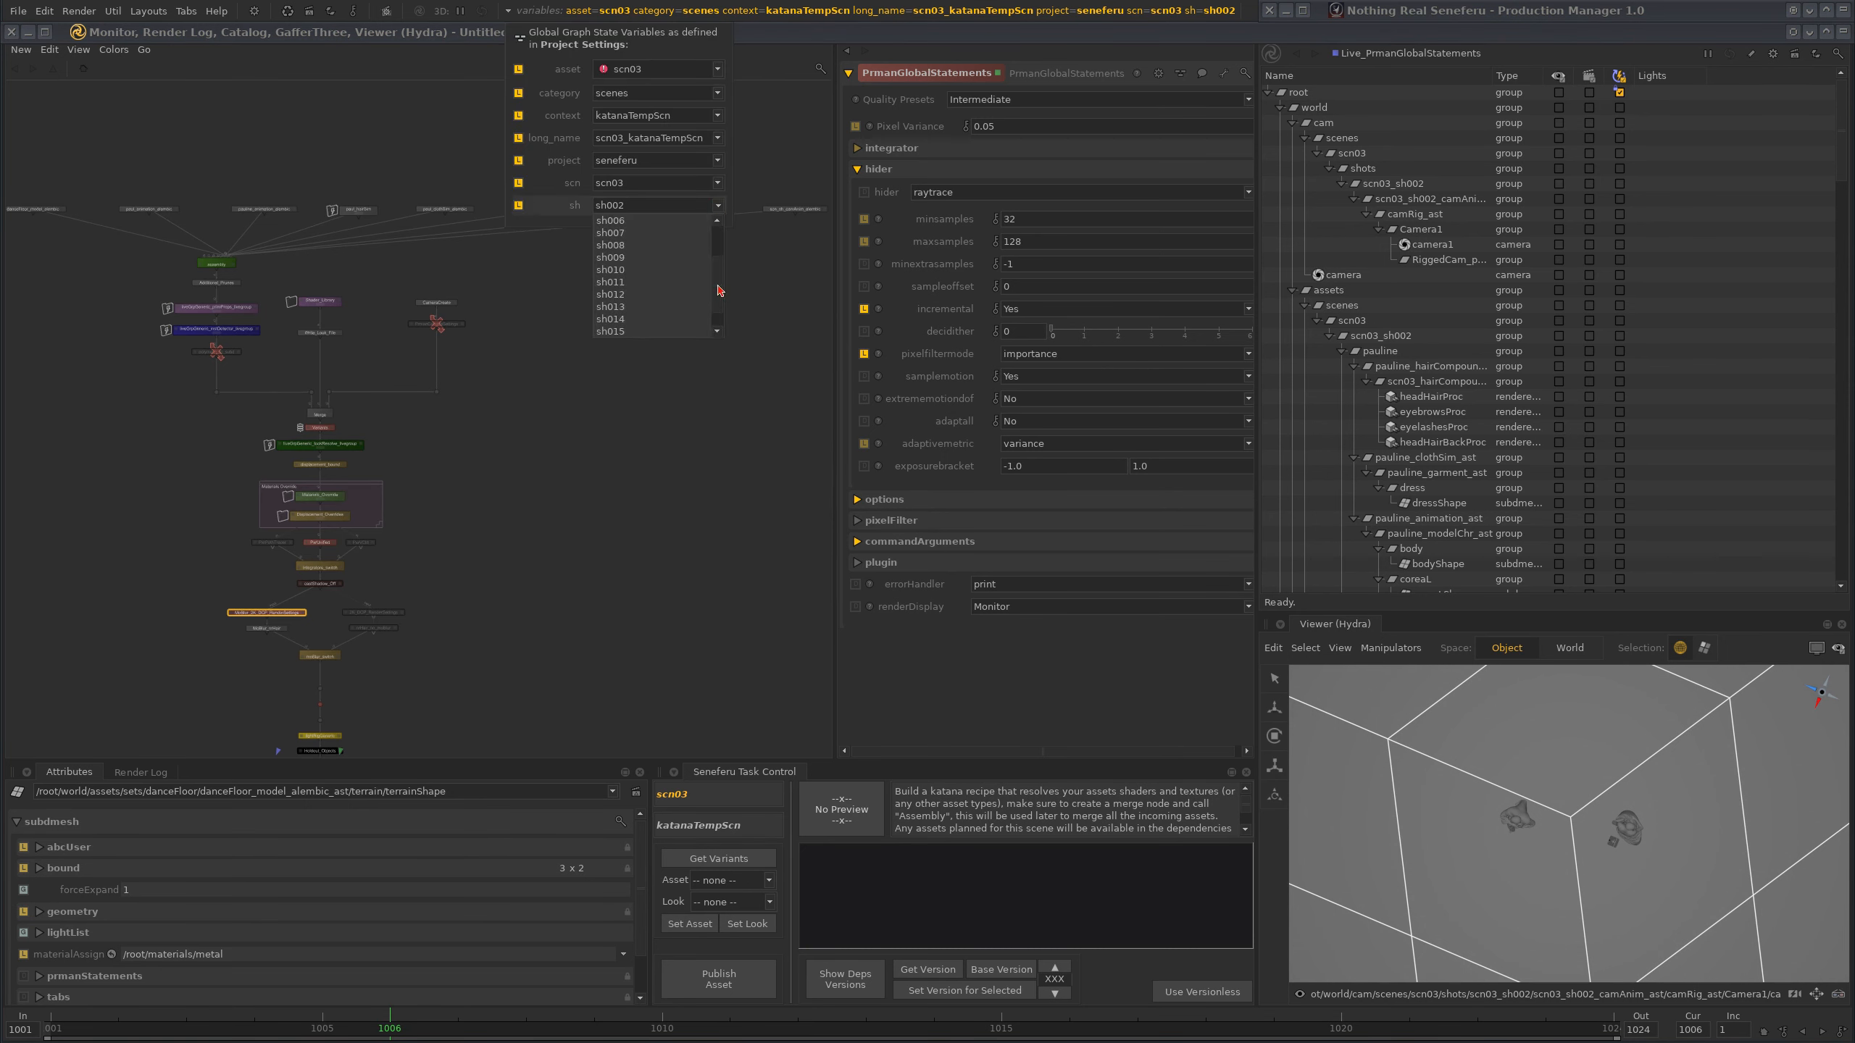
click(650, 281)
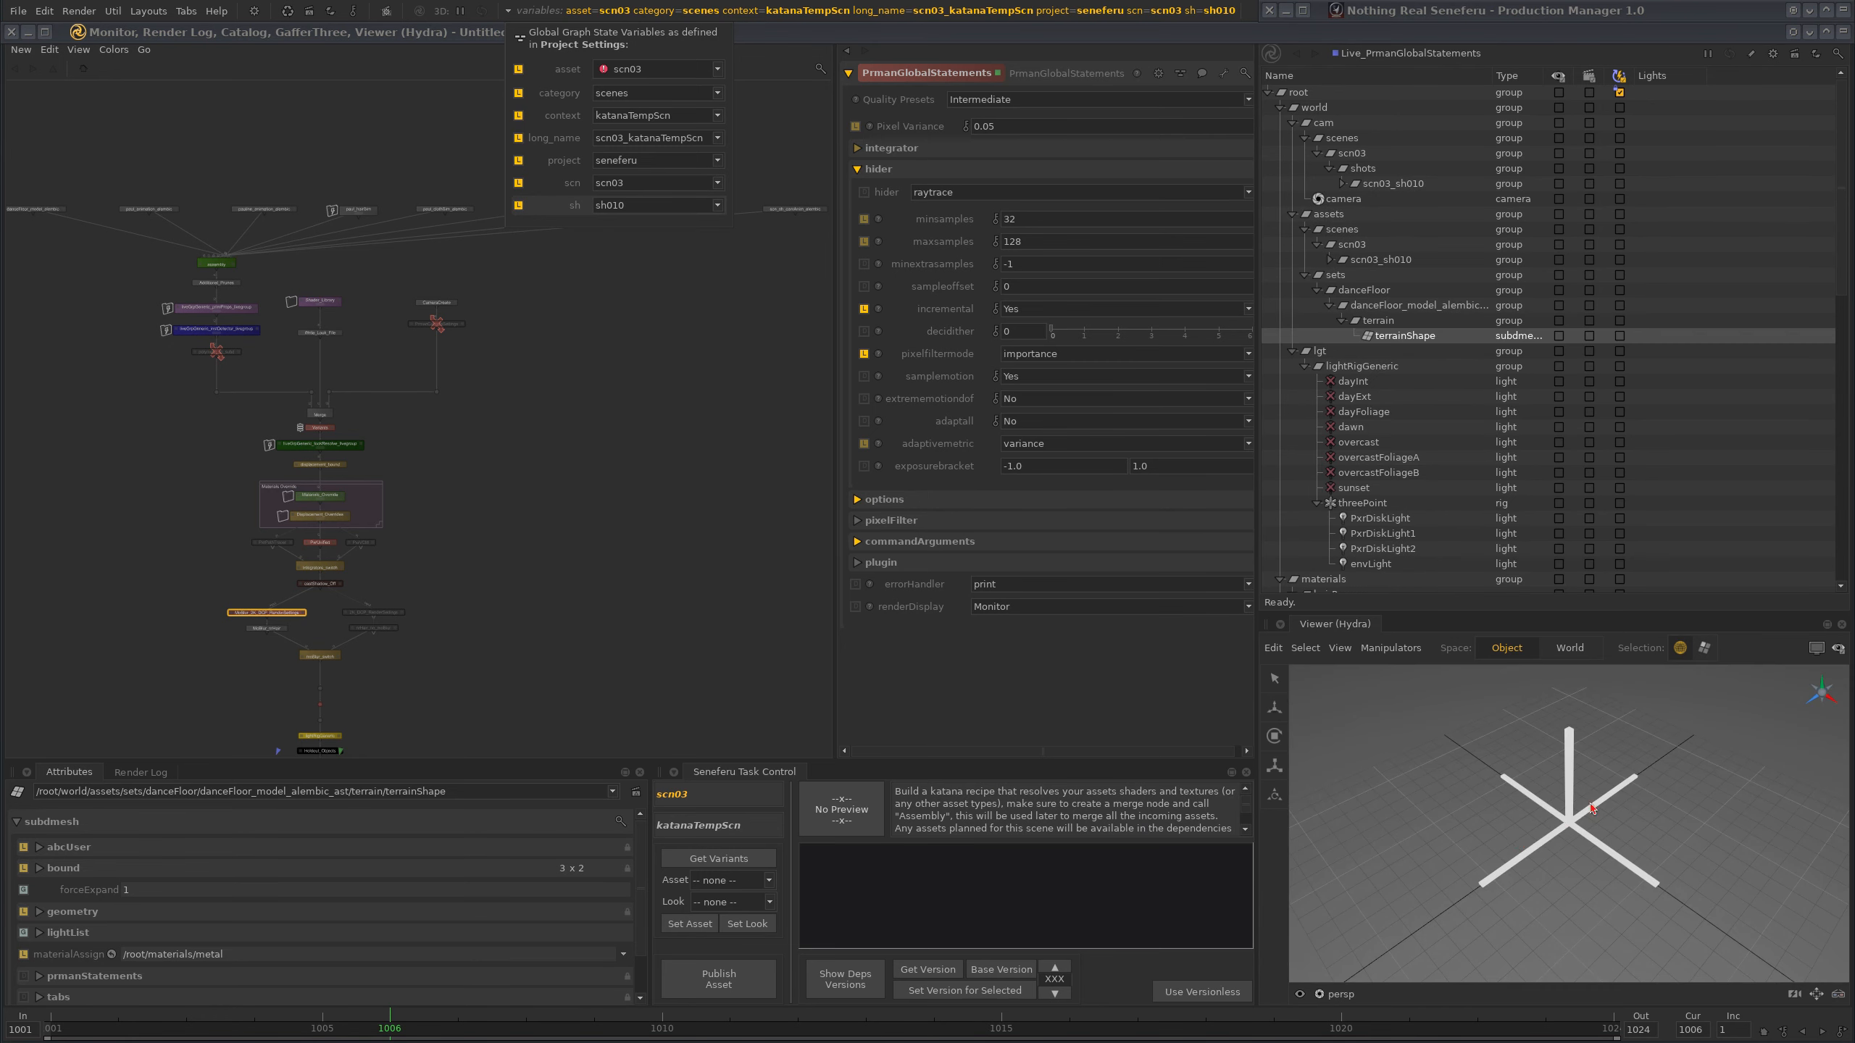
click(1332, 95)
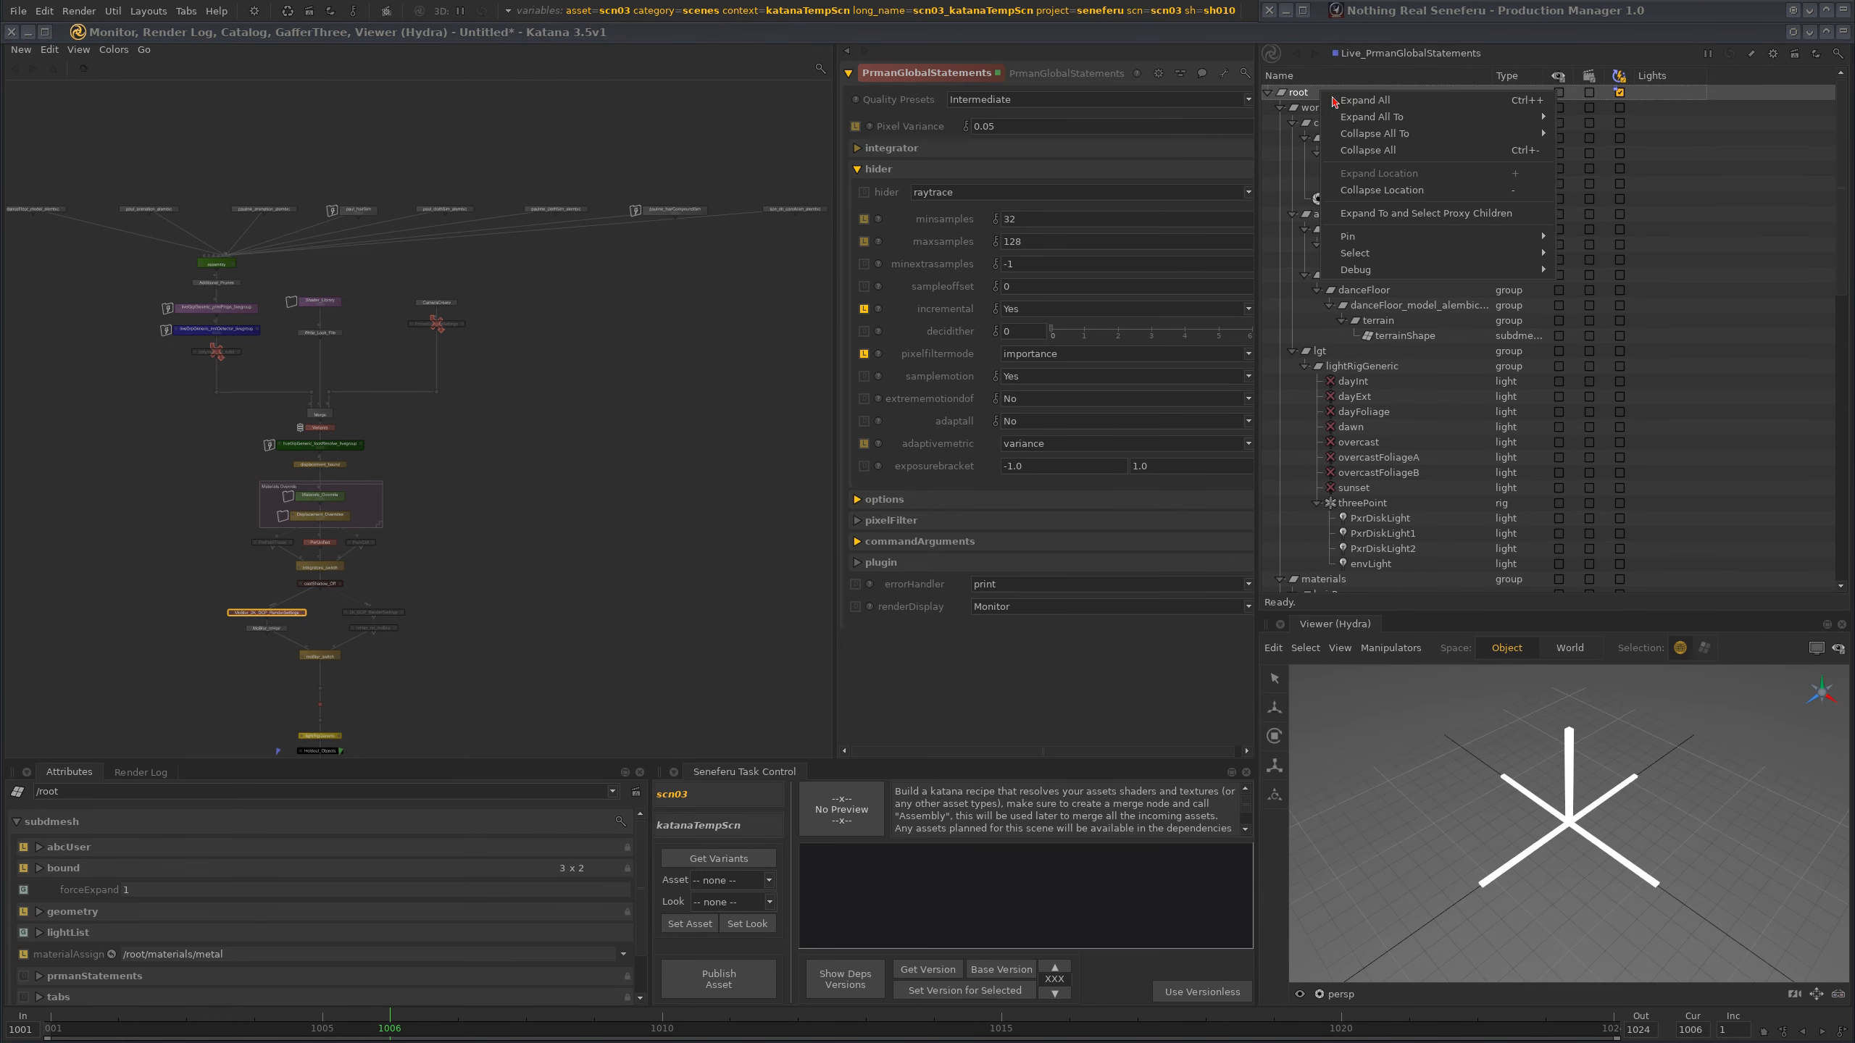
- Examine the dependency nodes feeding the assembly node for shot sh010, including paul_animation_alembic
middle_drag(685, 352, 613, 422)
scroll(615, 424, down, 3)
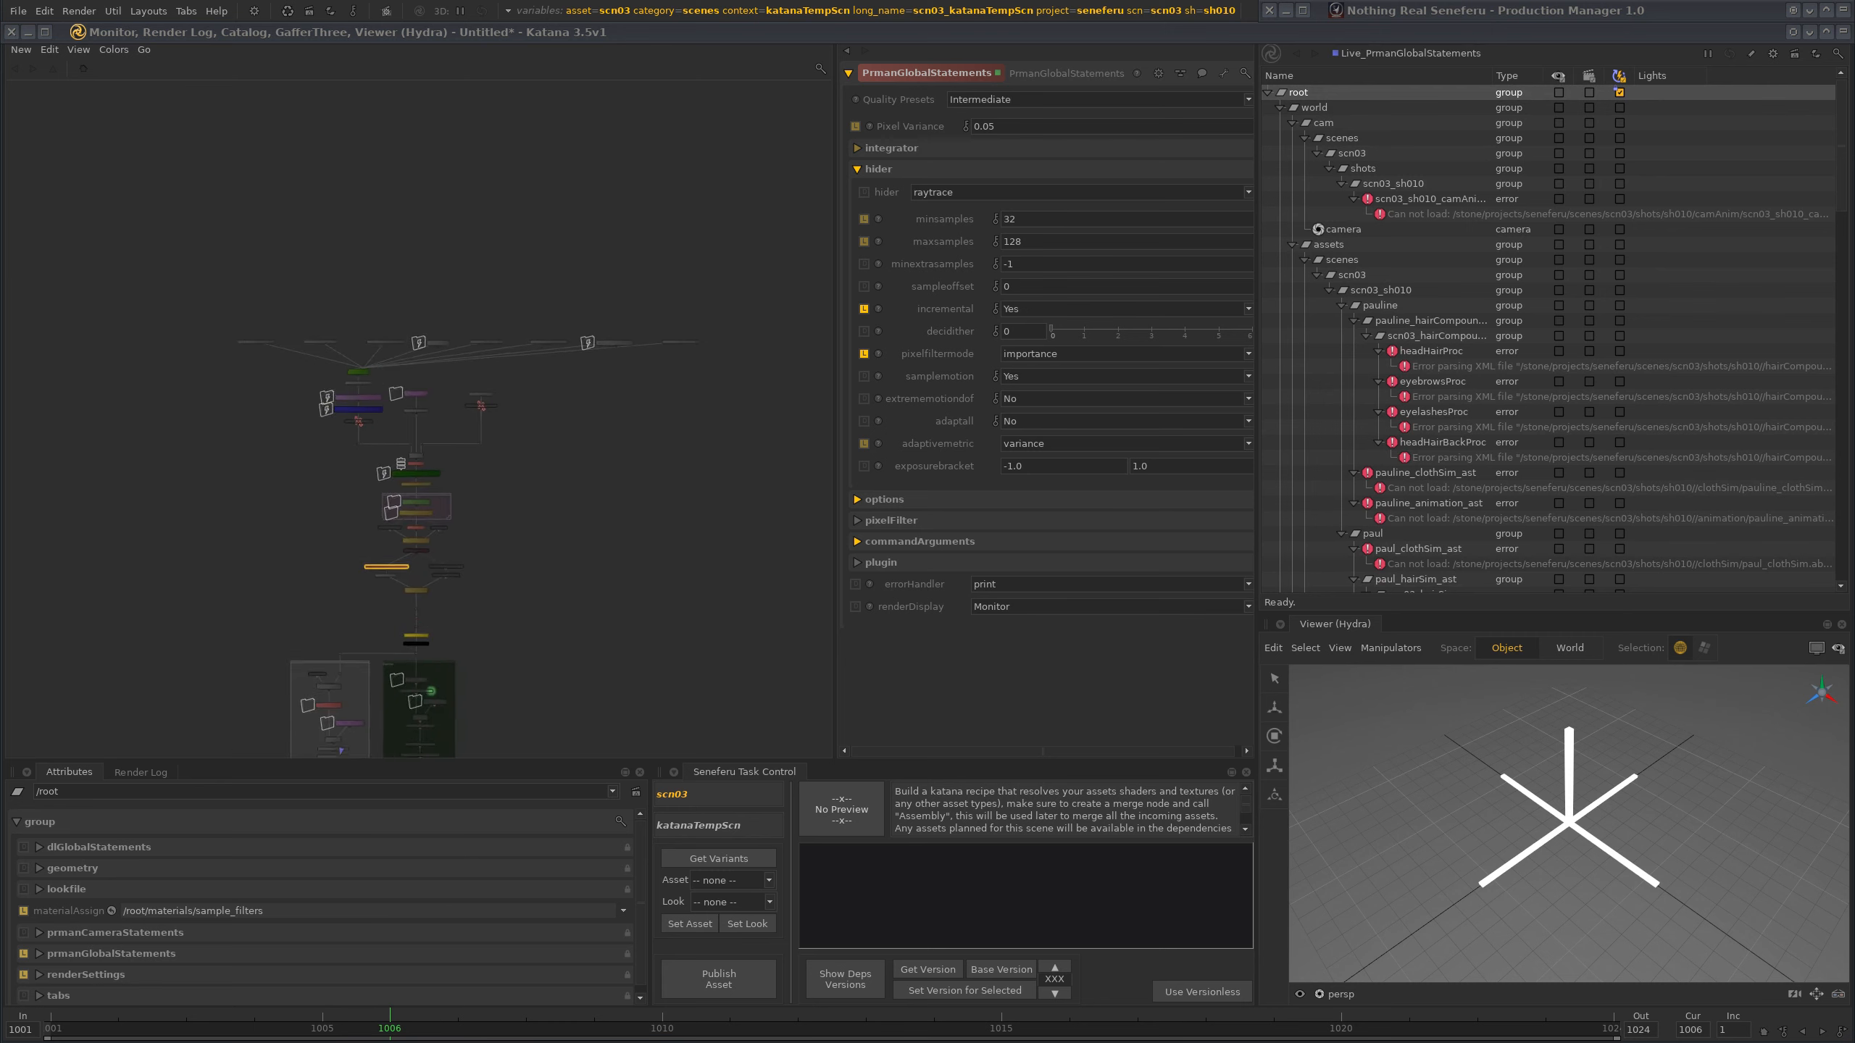
middle_drag(544, 358, 634, 429)
scroll(634, 431, up, 5)
scroll(634, 431, down, 3)
middle_drag(186, 432, 478, 400)
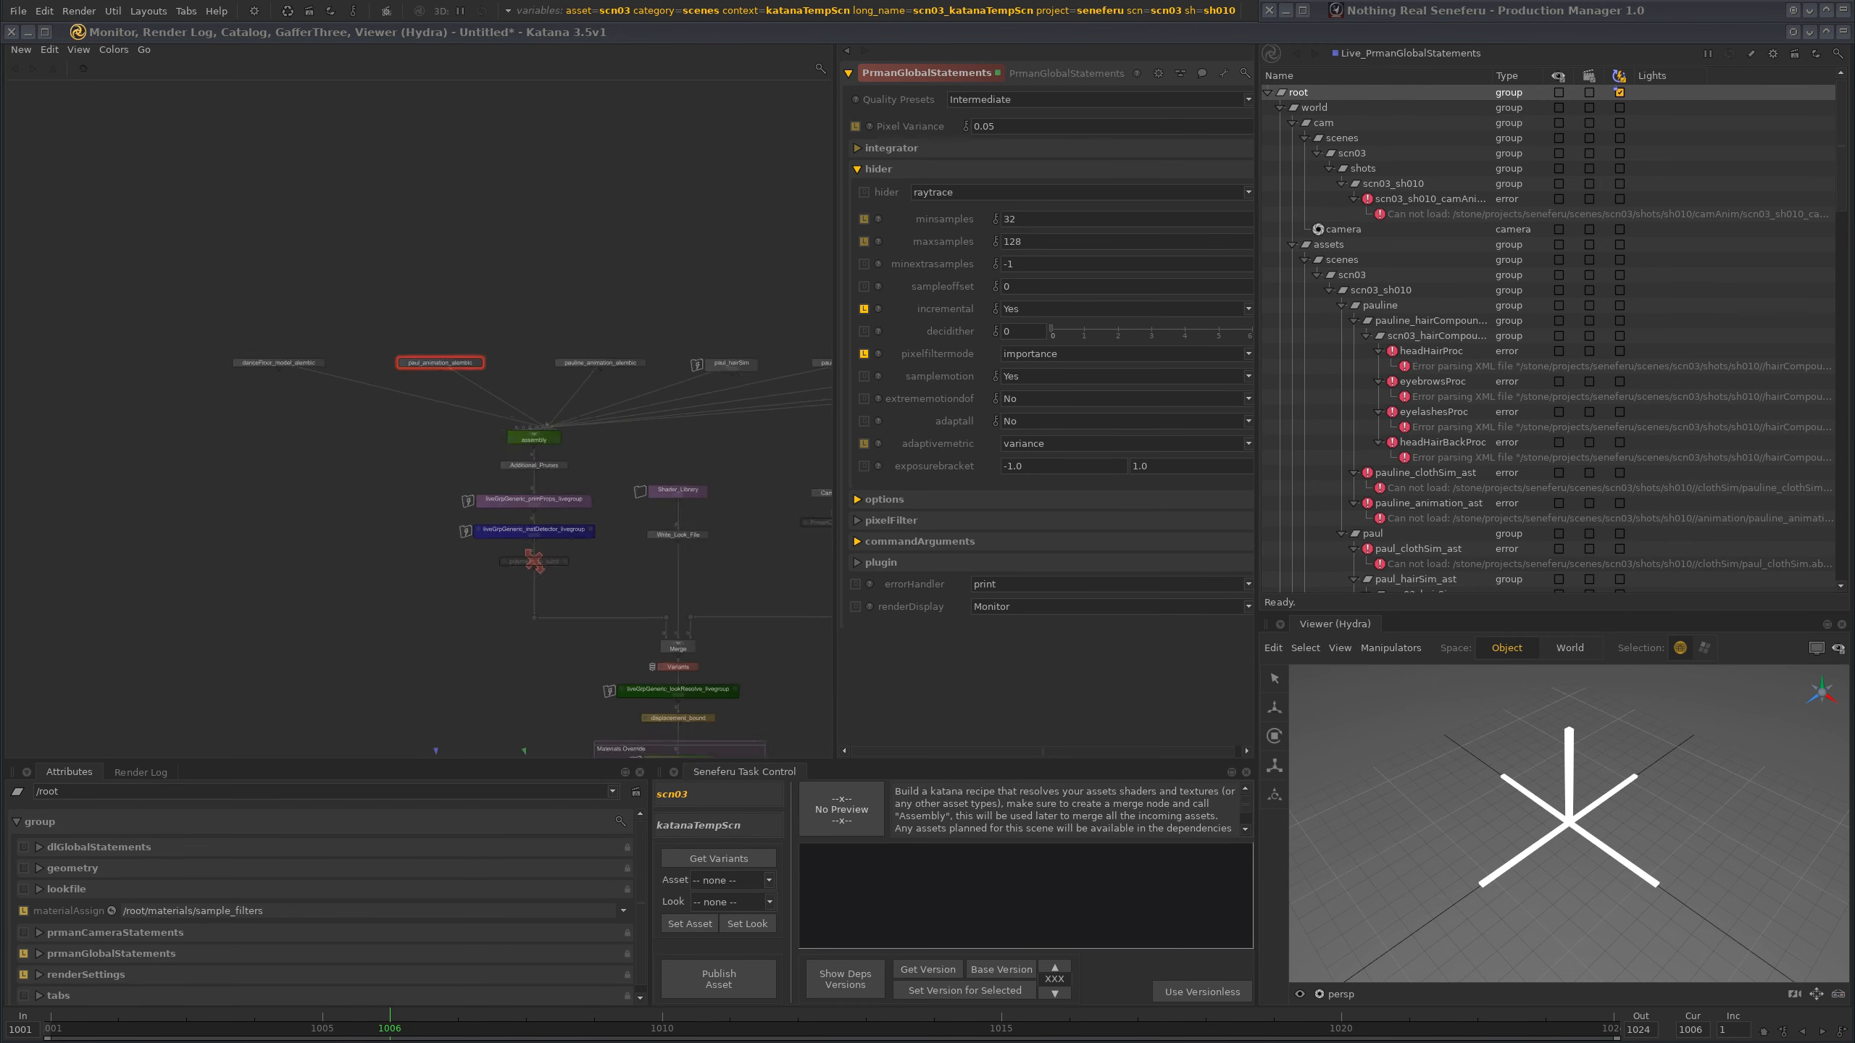
scroll(482, 399, up, 7)
scroll(544, 307, down, 5)
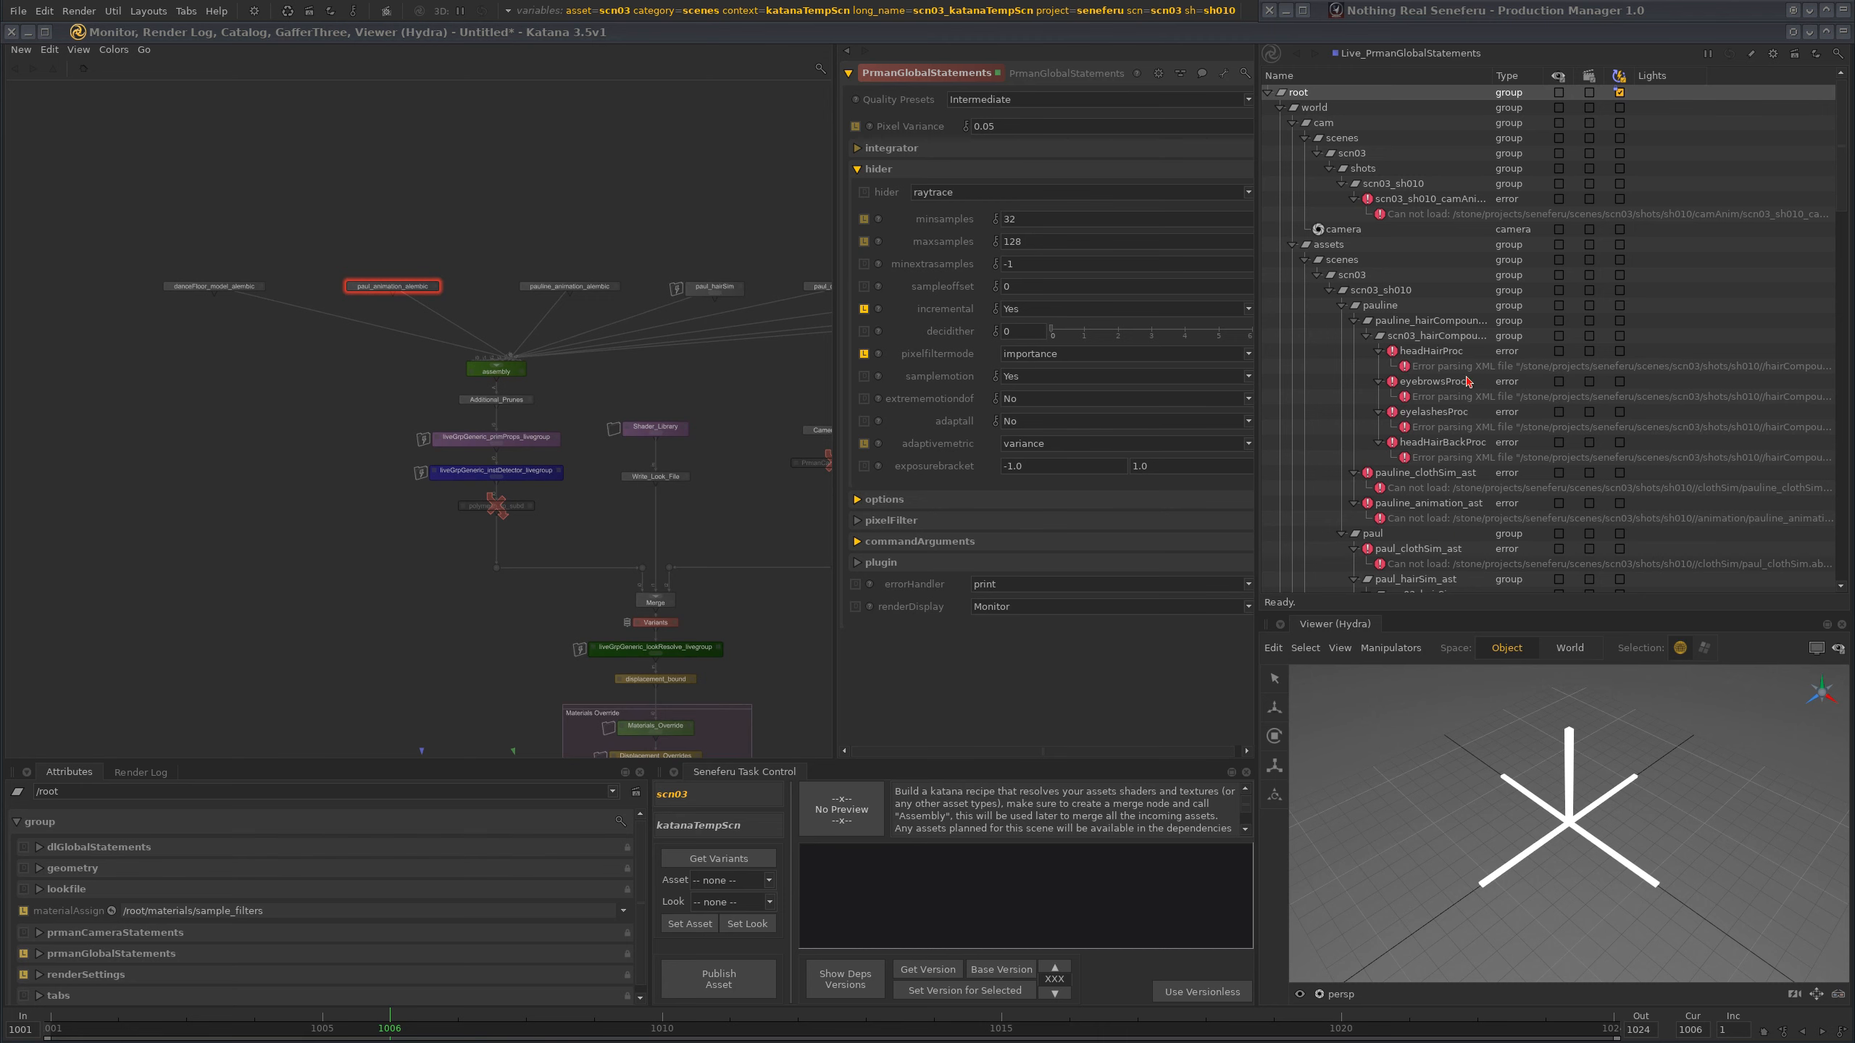
middle_drag(712, 381, 594, 393)
- Set the sh graph state variable to sh006 and expand all scene graph locations under root
click(607, 11)
click(718, 206)
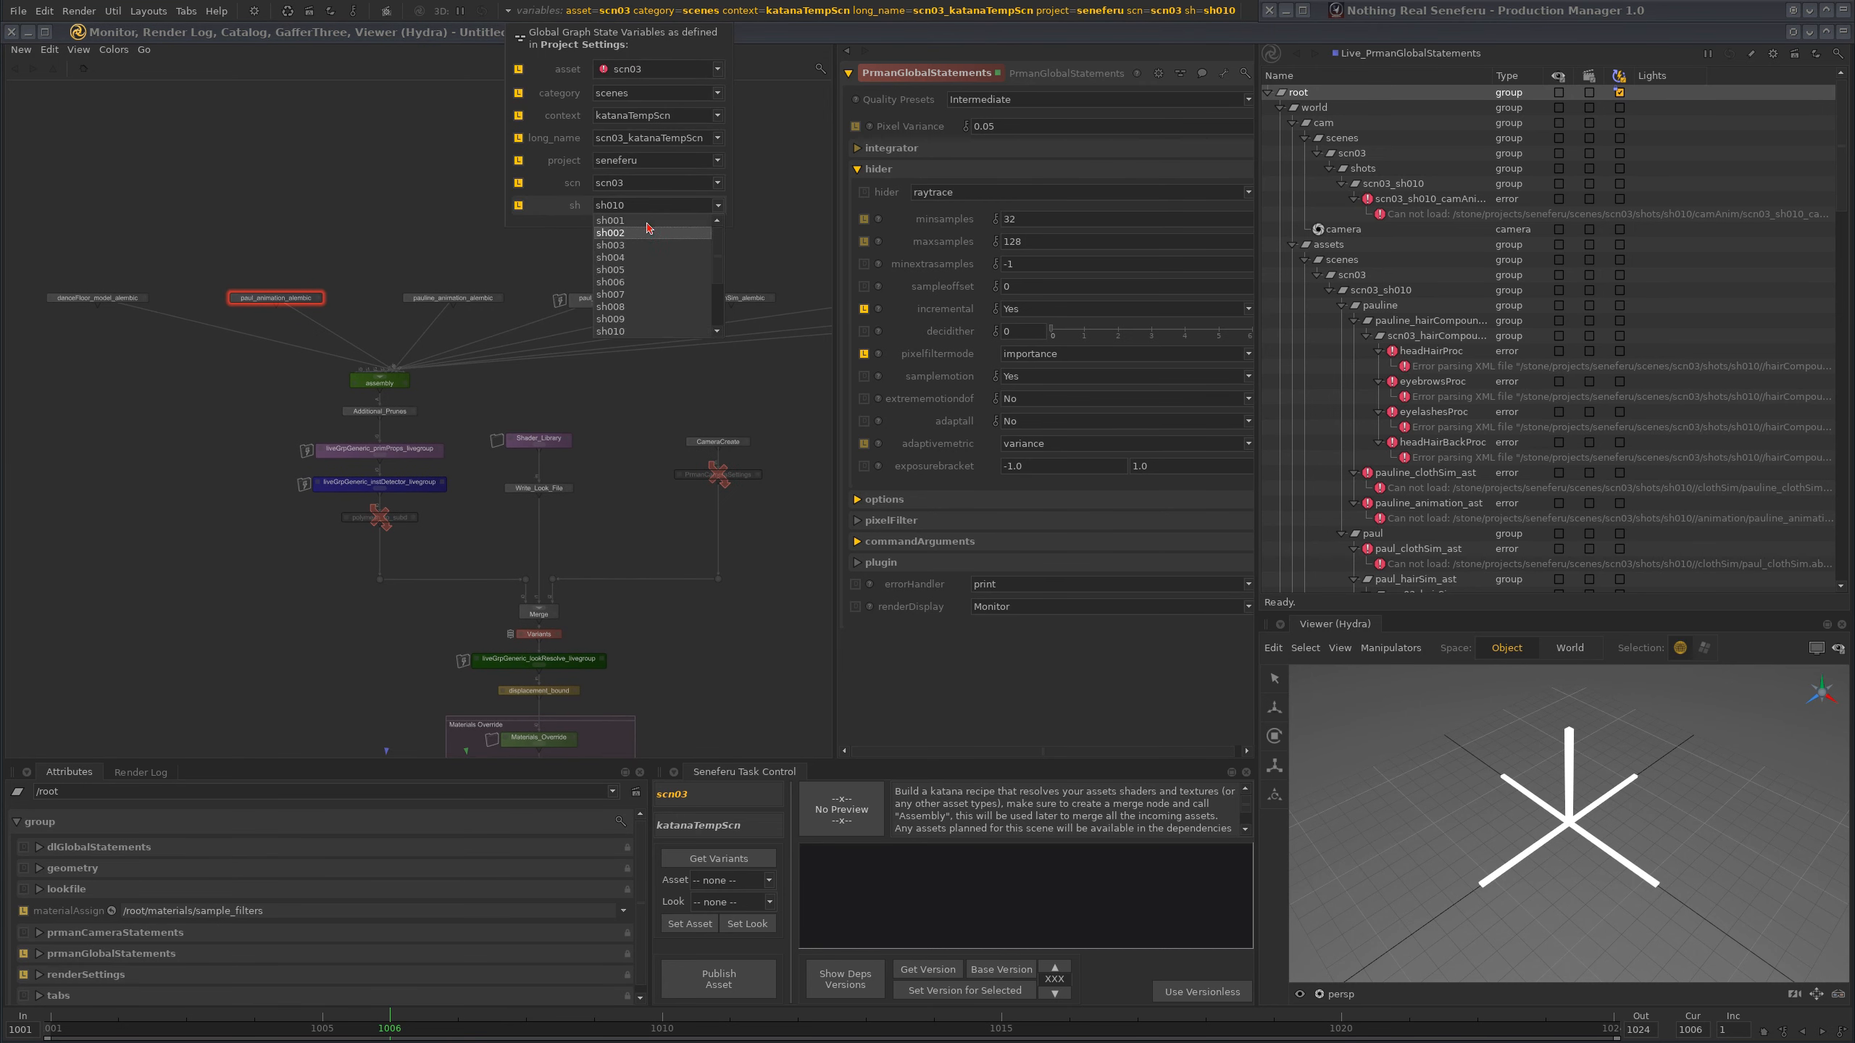
click(628, 284)
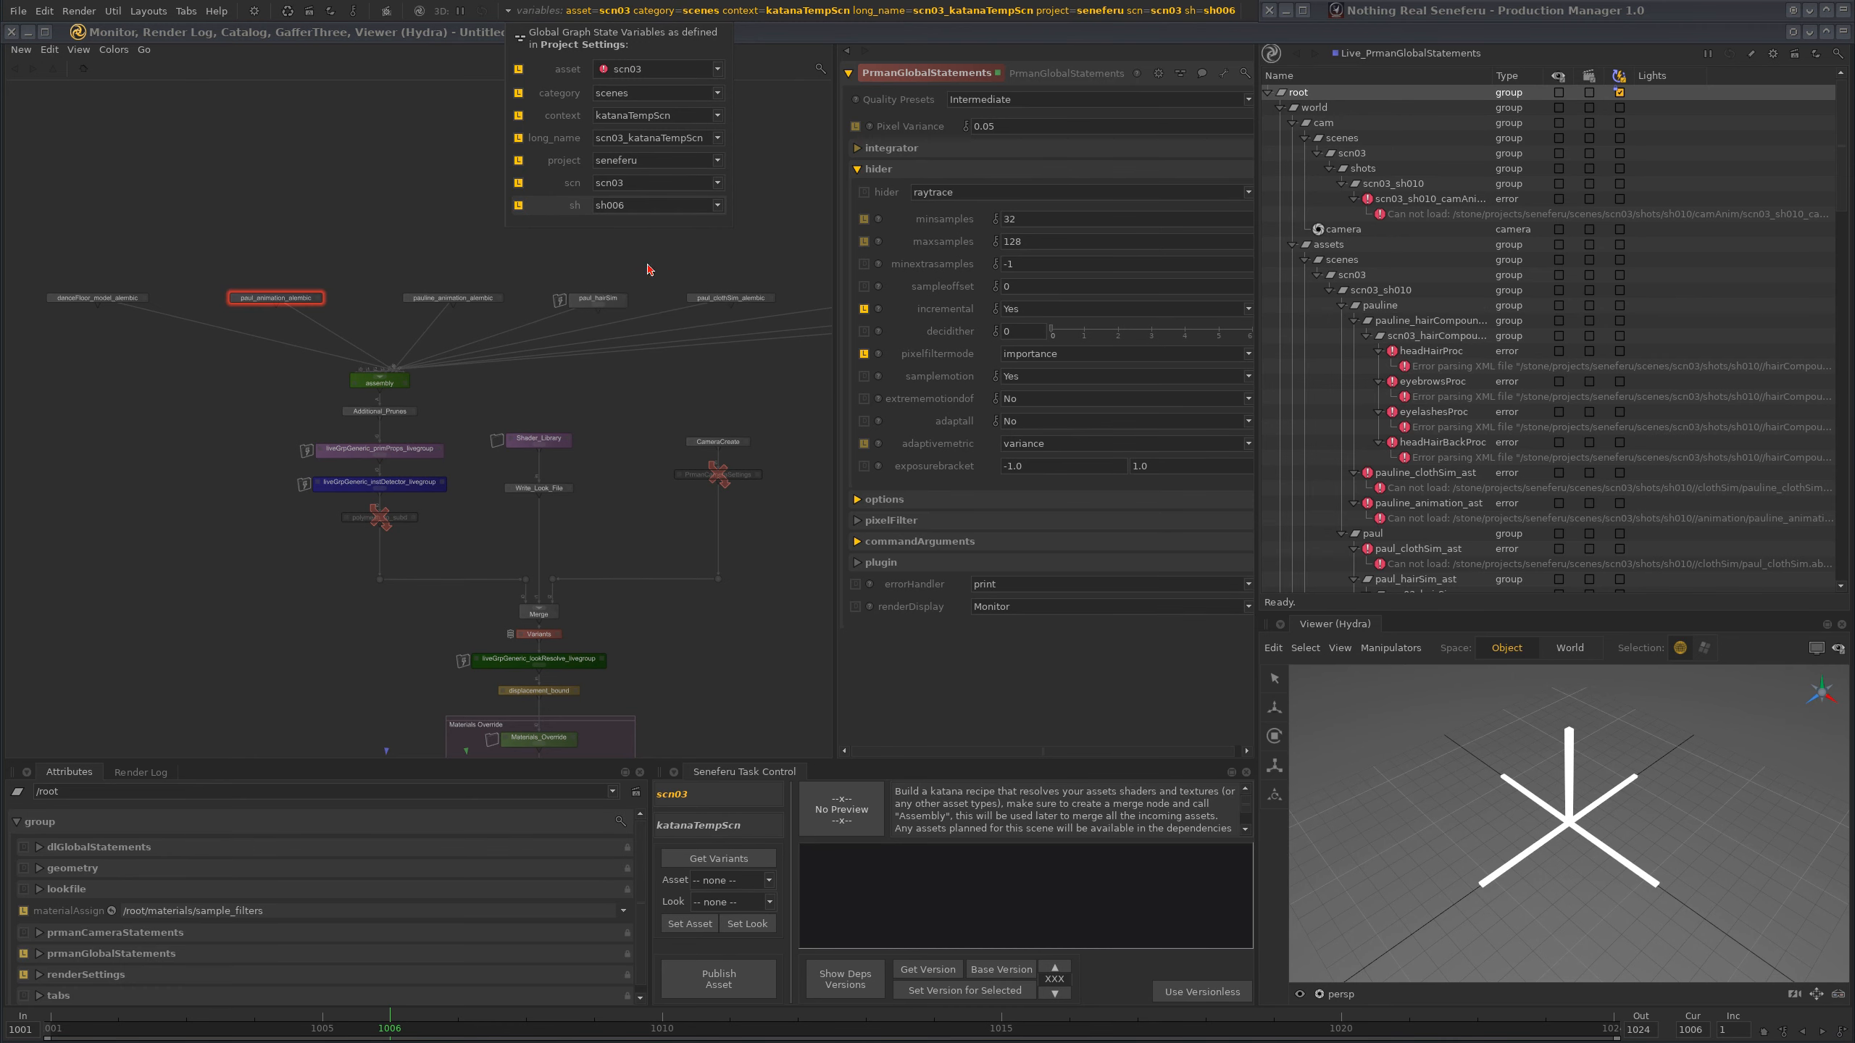
scroll(685, 539, down, 4)
middle_drag(684, 543, 592, 437)
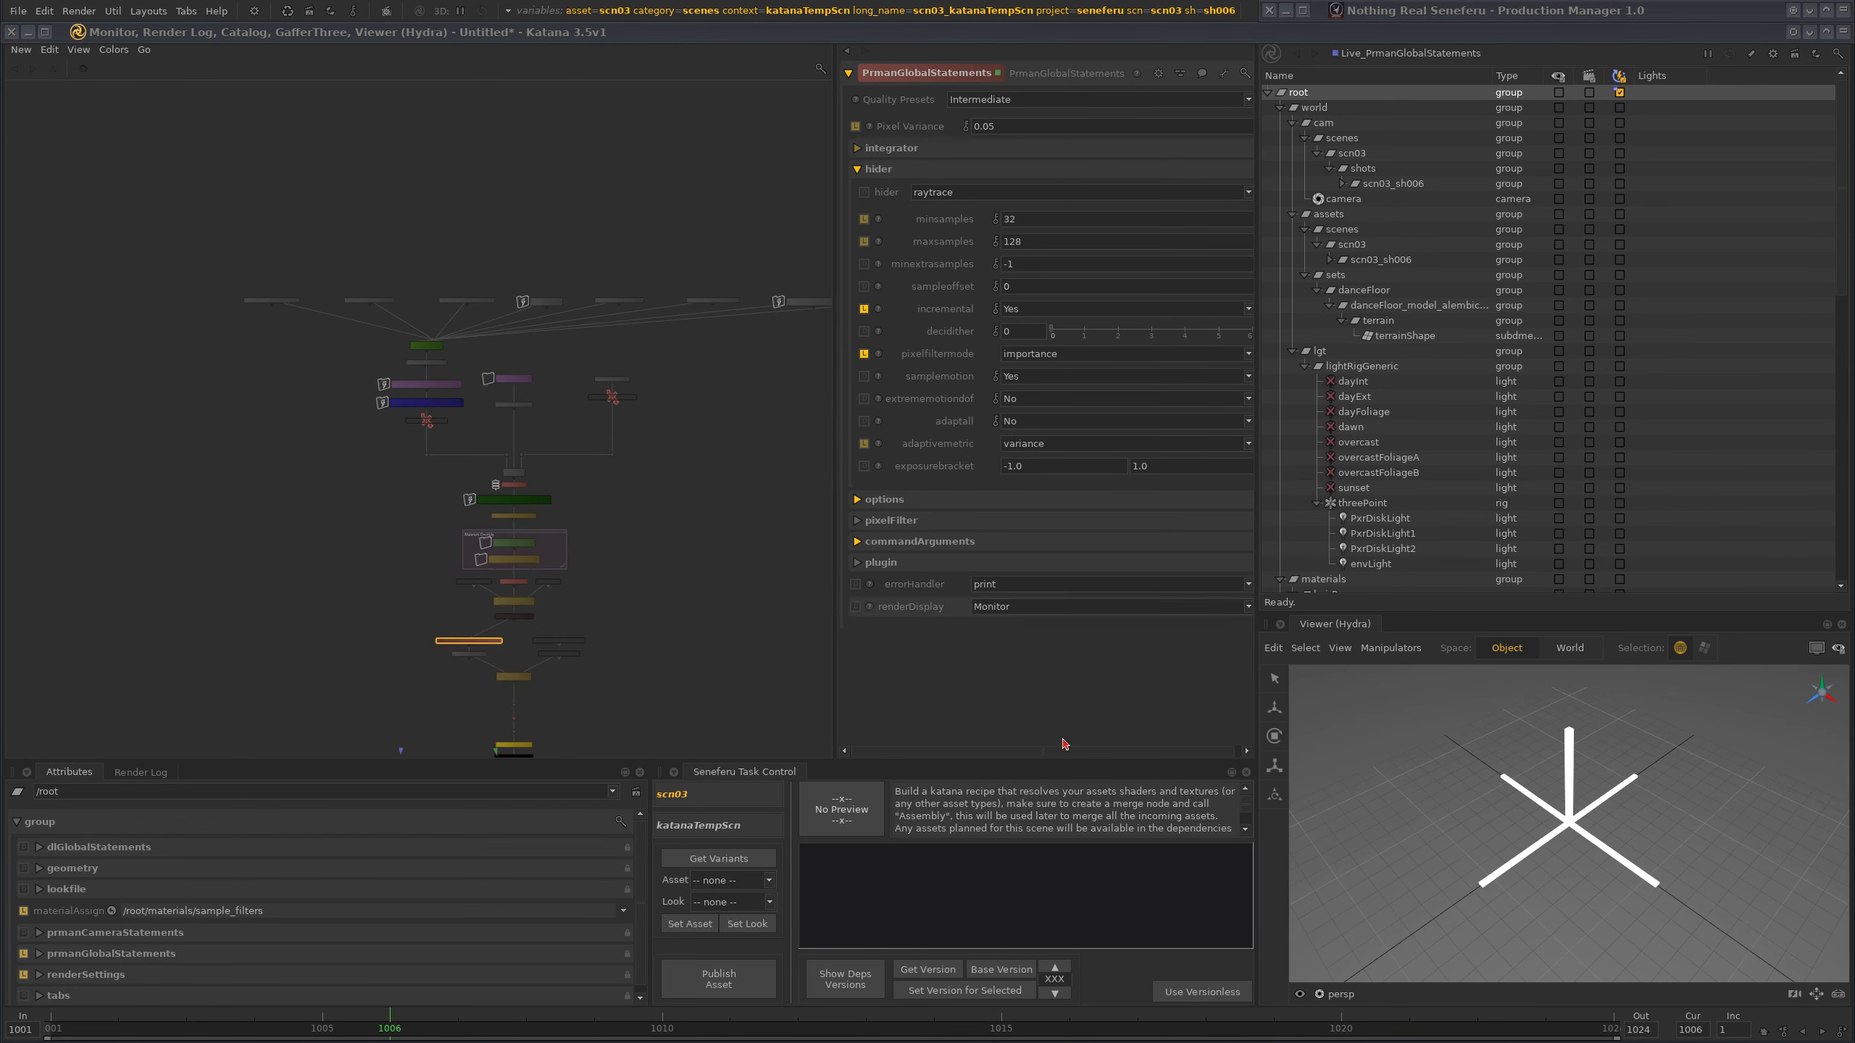
right_click(1316, 88)
click(1345, 101)
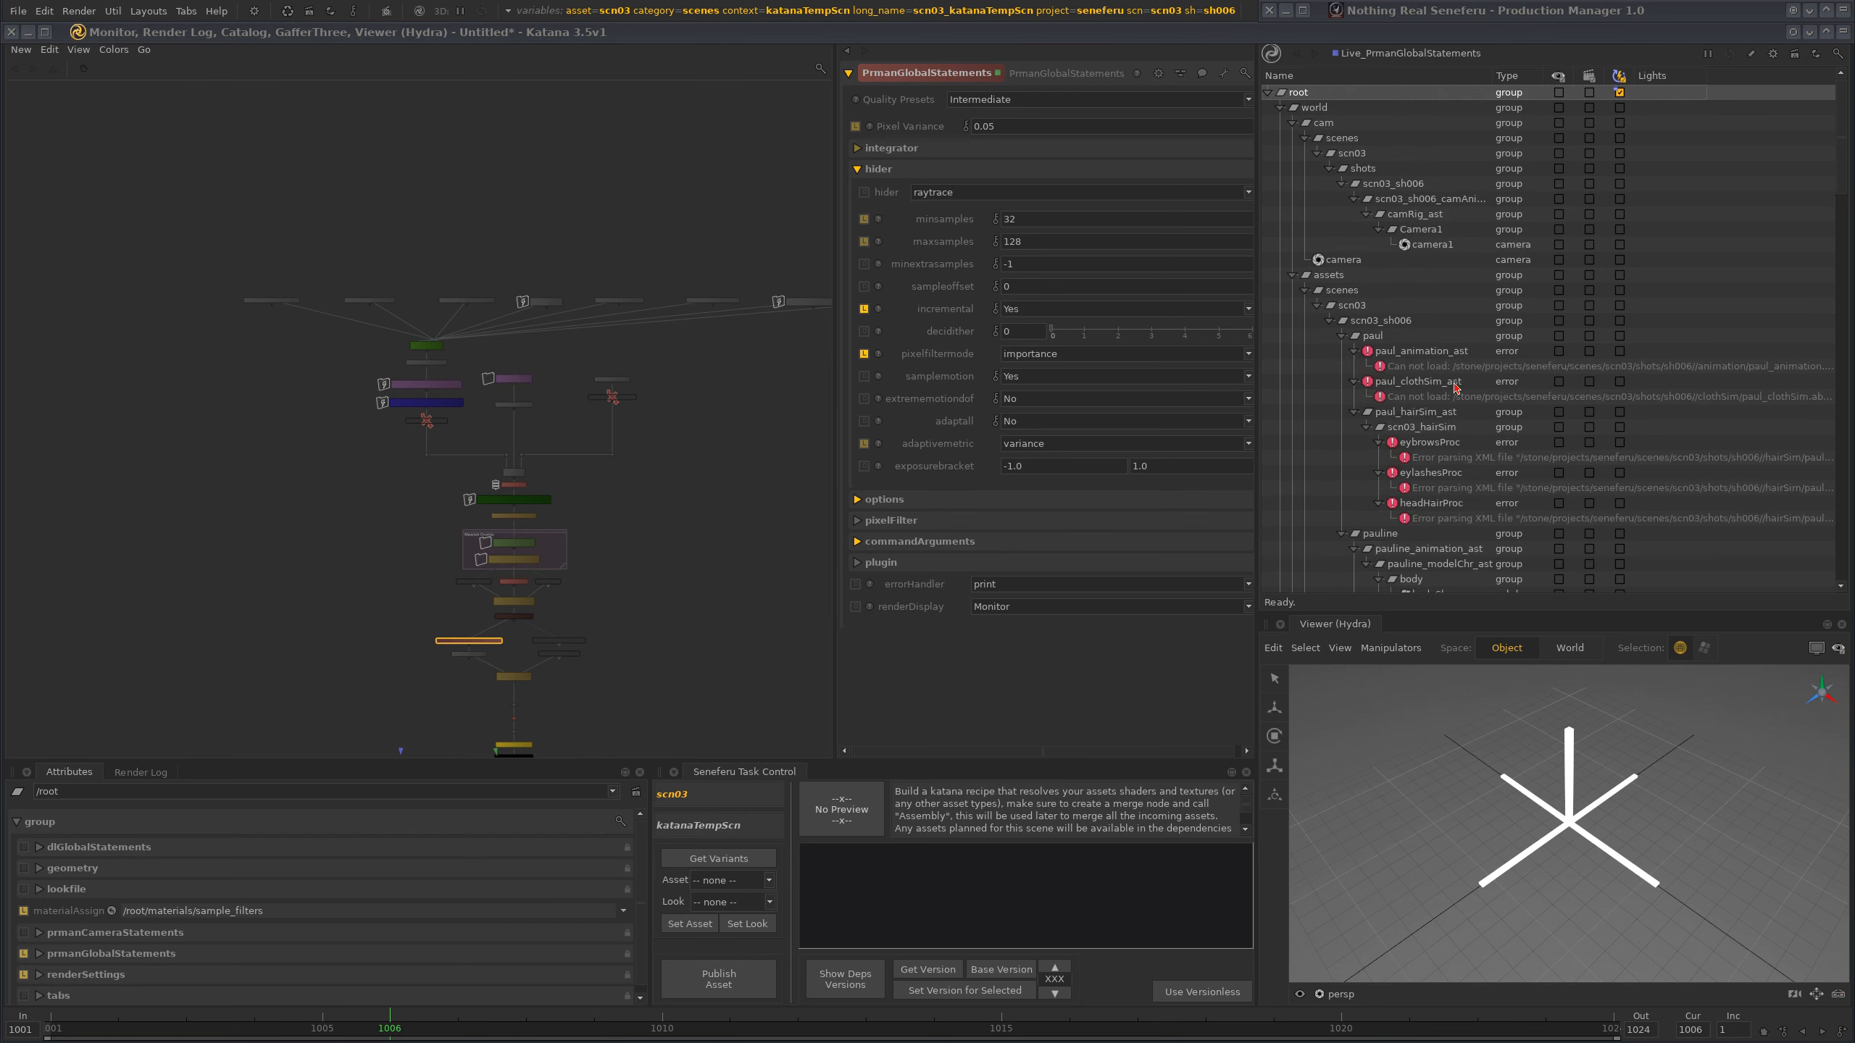
- Look through the scn03_sh006 shot camera in the viewer and move the timeline to frame 1014
click(1340, 993)
click(1370, 1033)
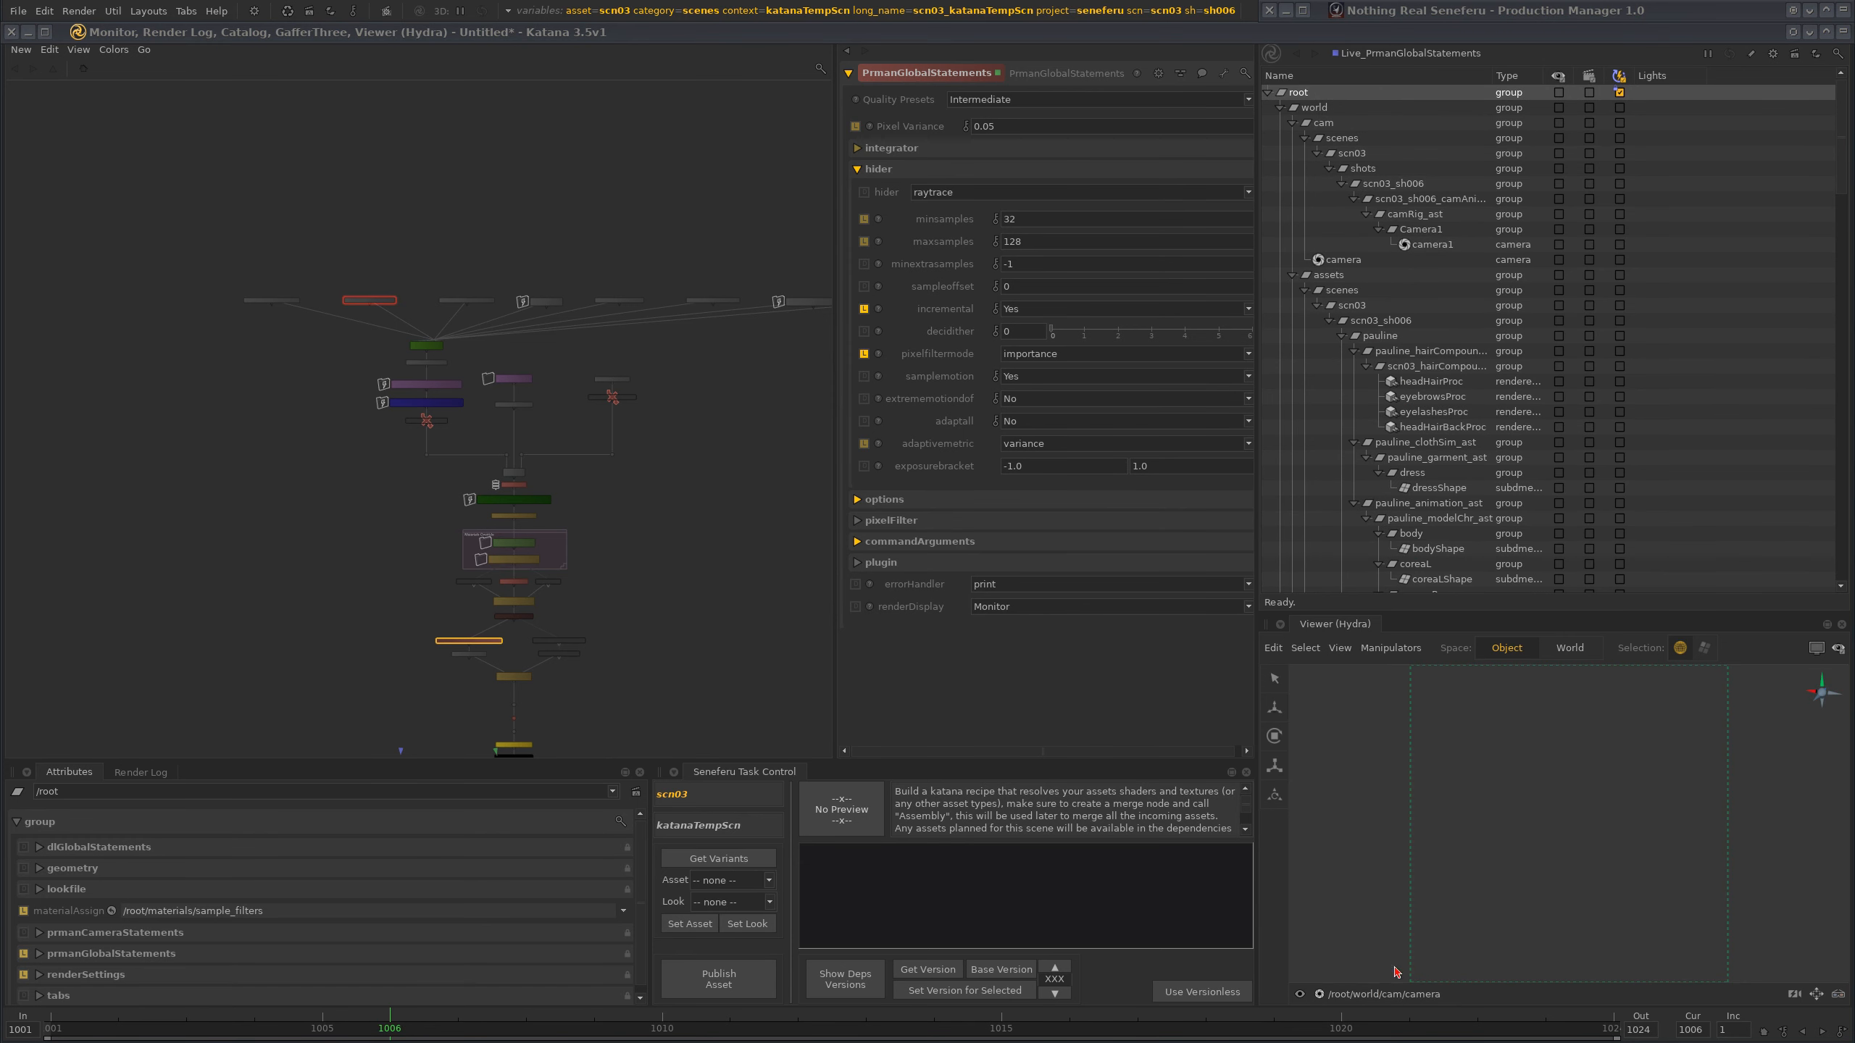
click(1402, 993)
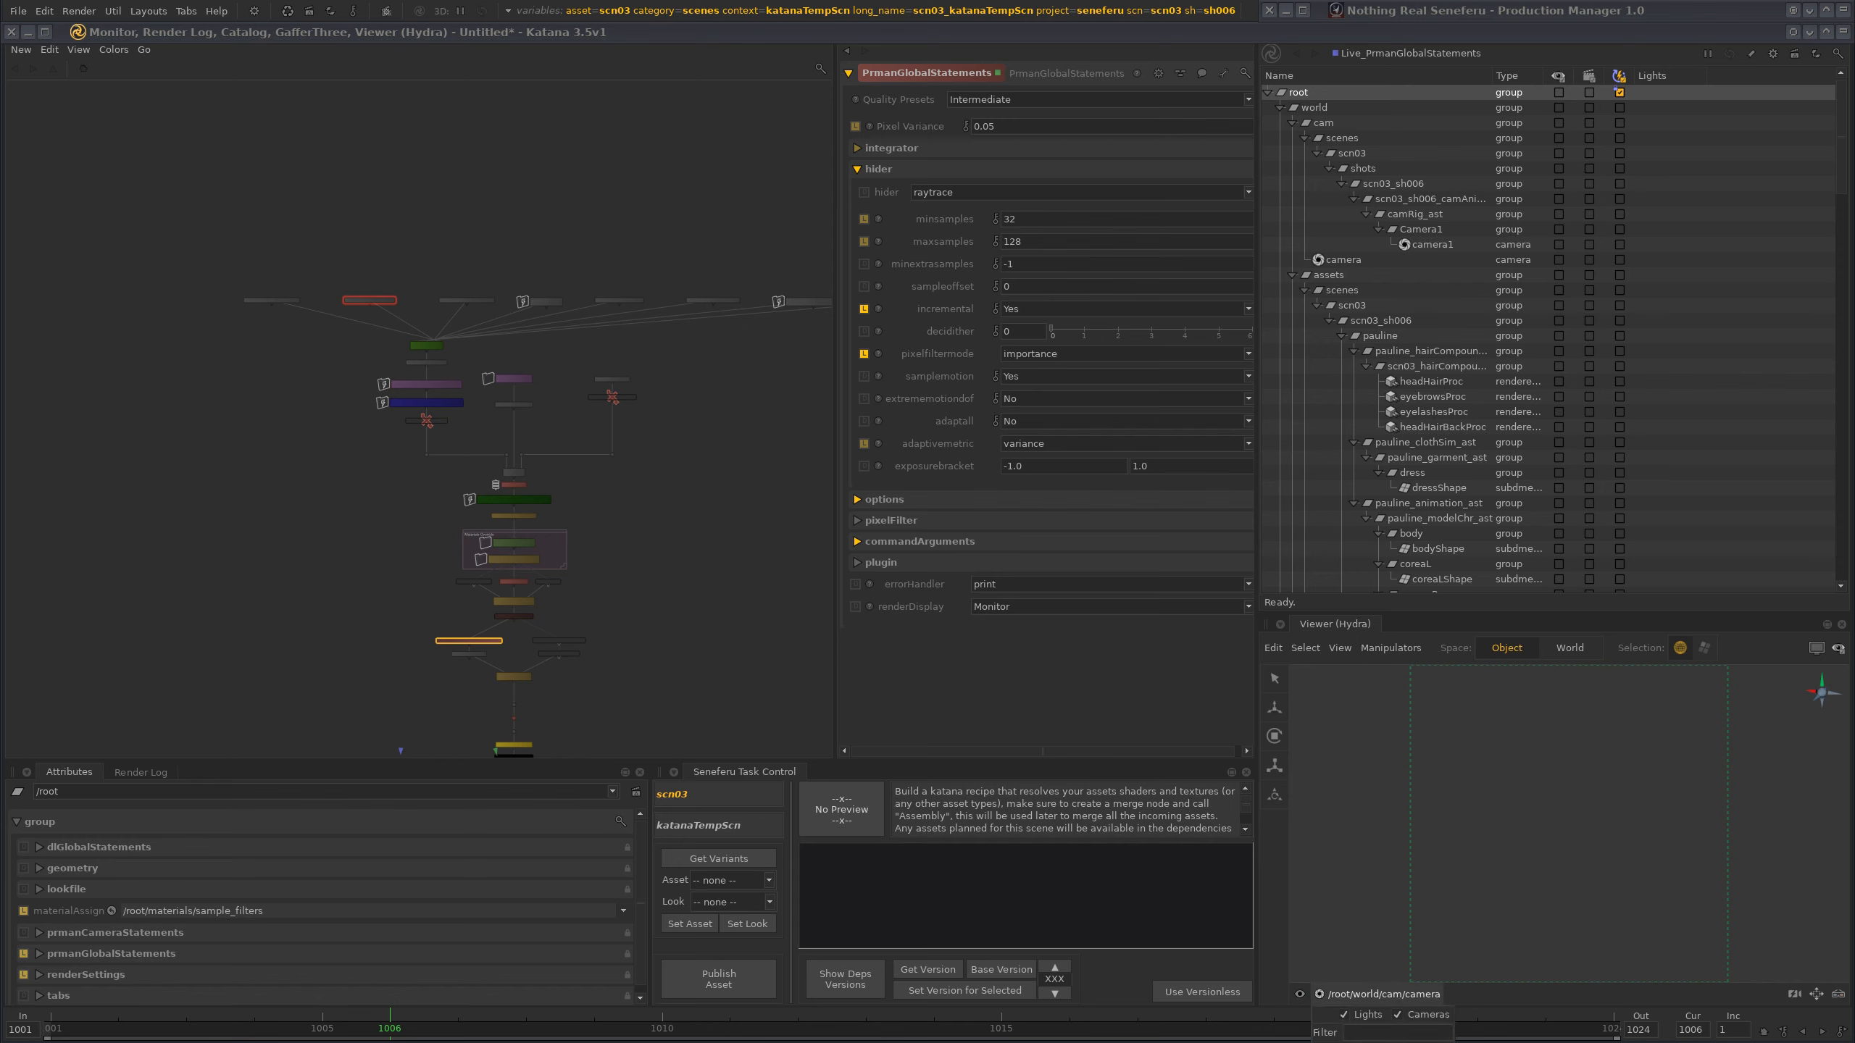
click(1406, 1018)
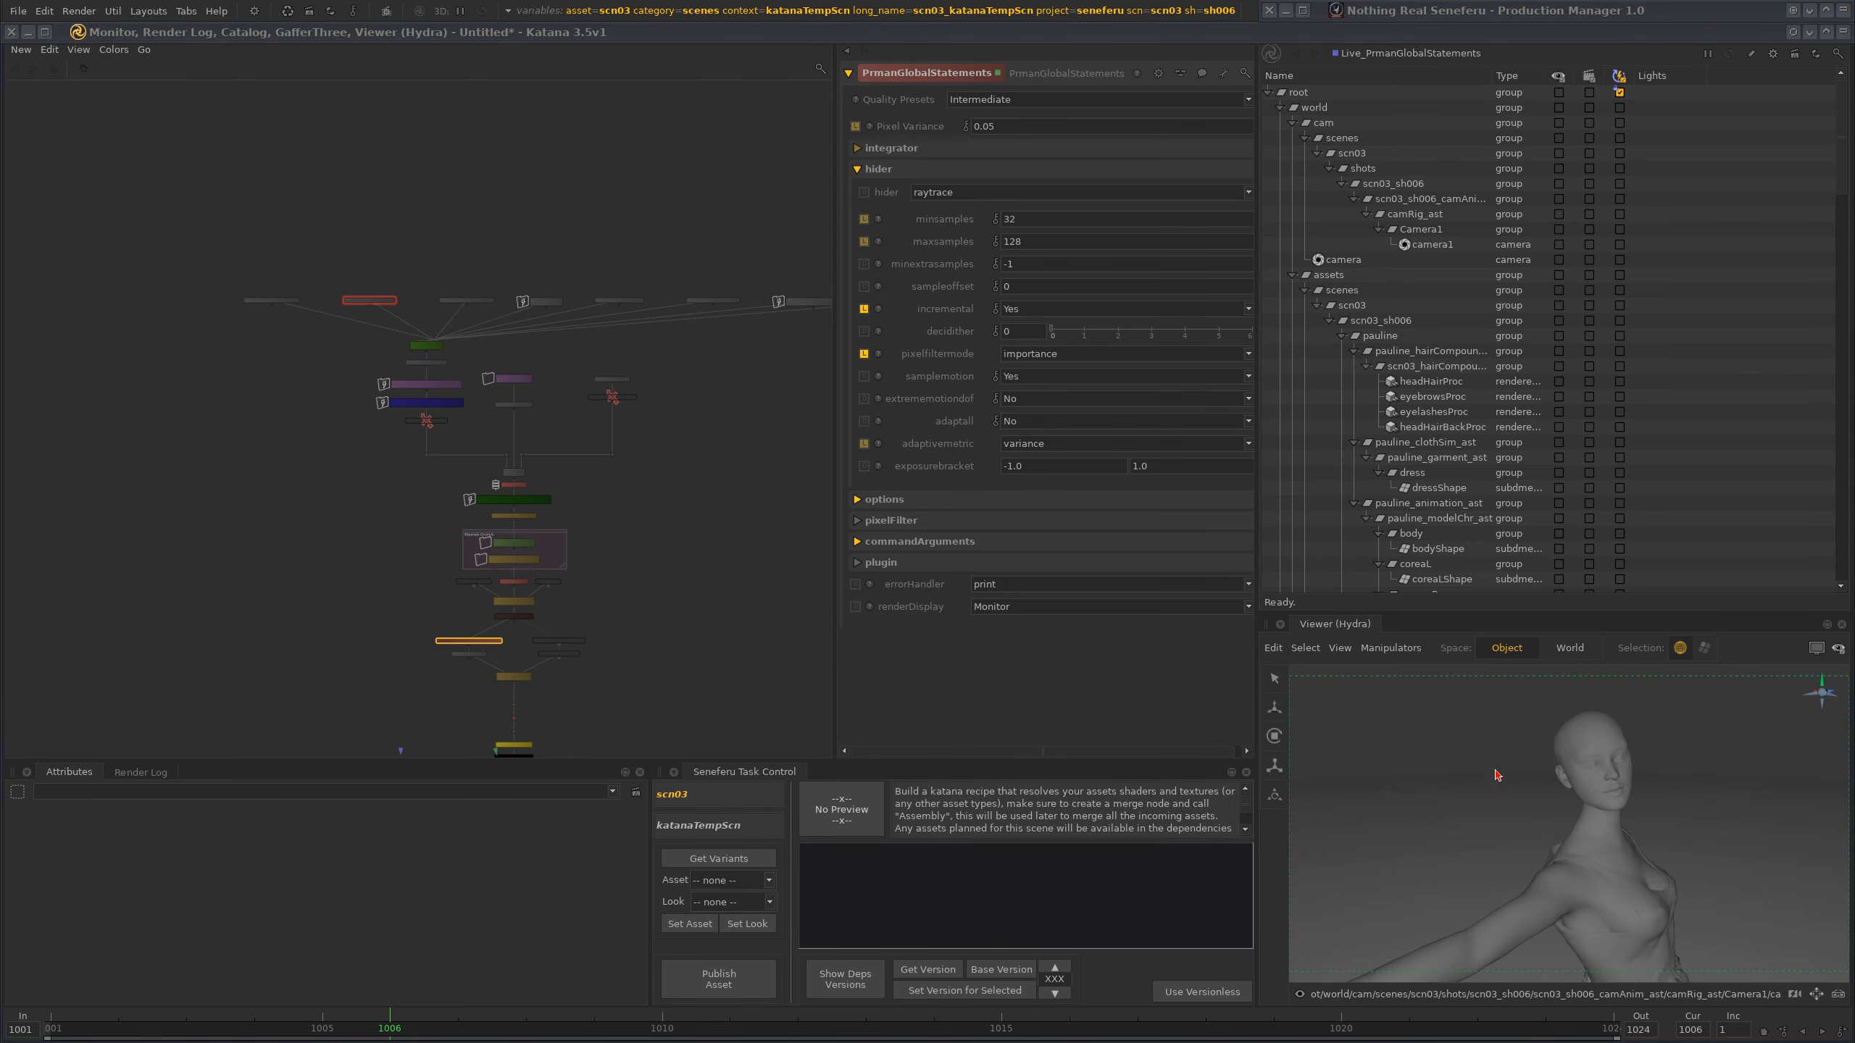
click(933, 1028)
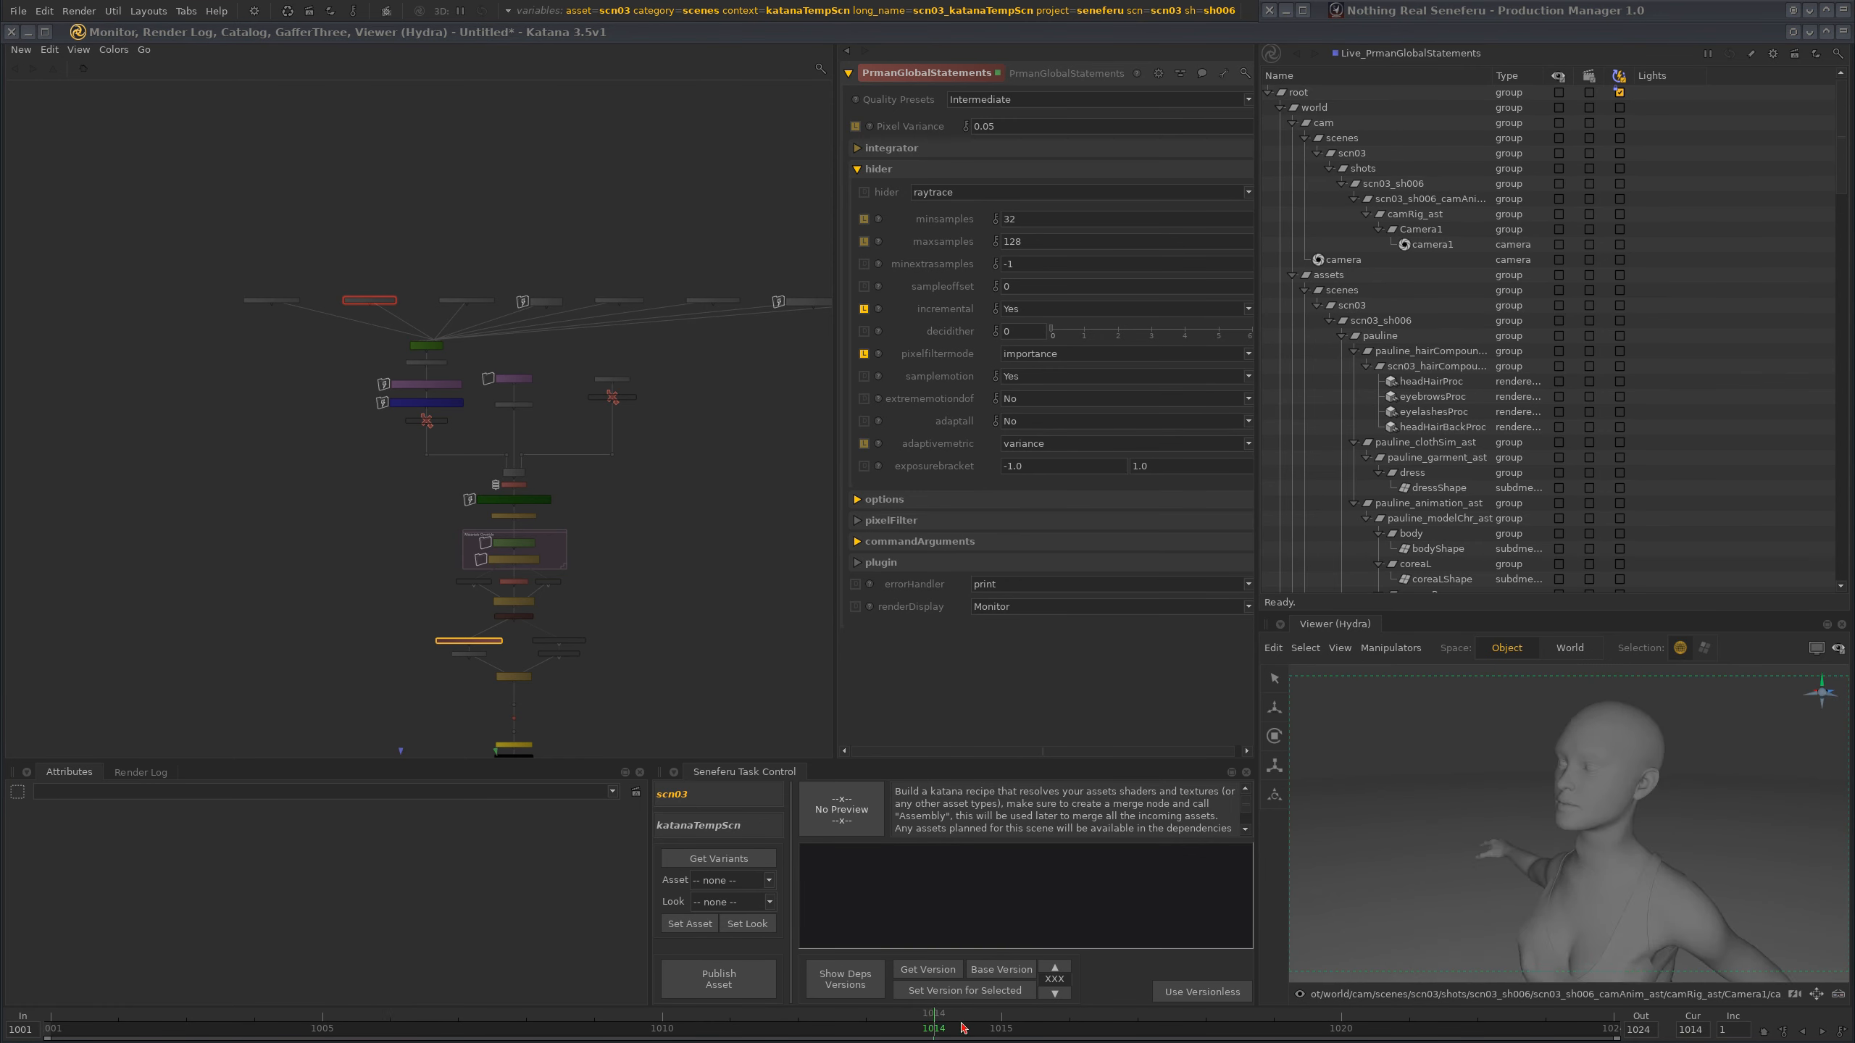
- Move the timeline to frame 1013
click(911, 1030)
scroll(718, 491, up, 10)
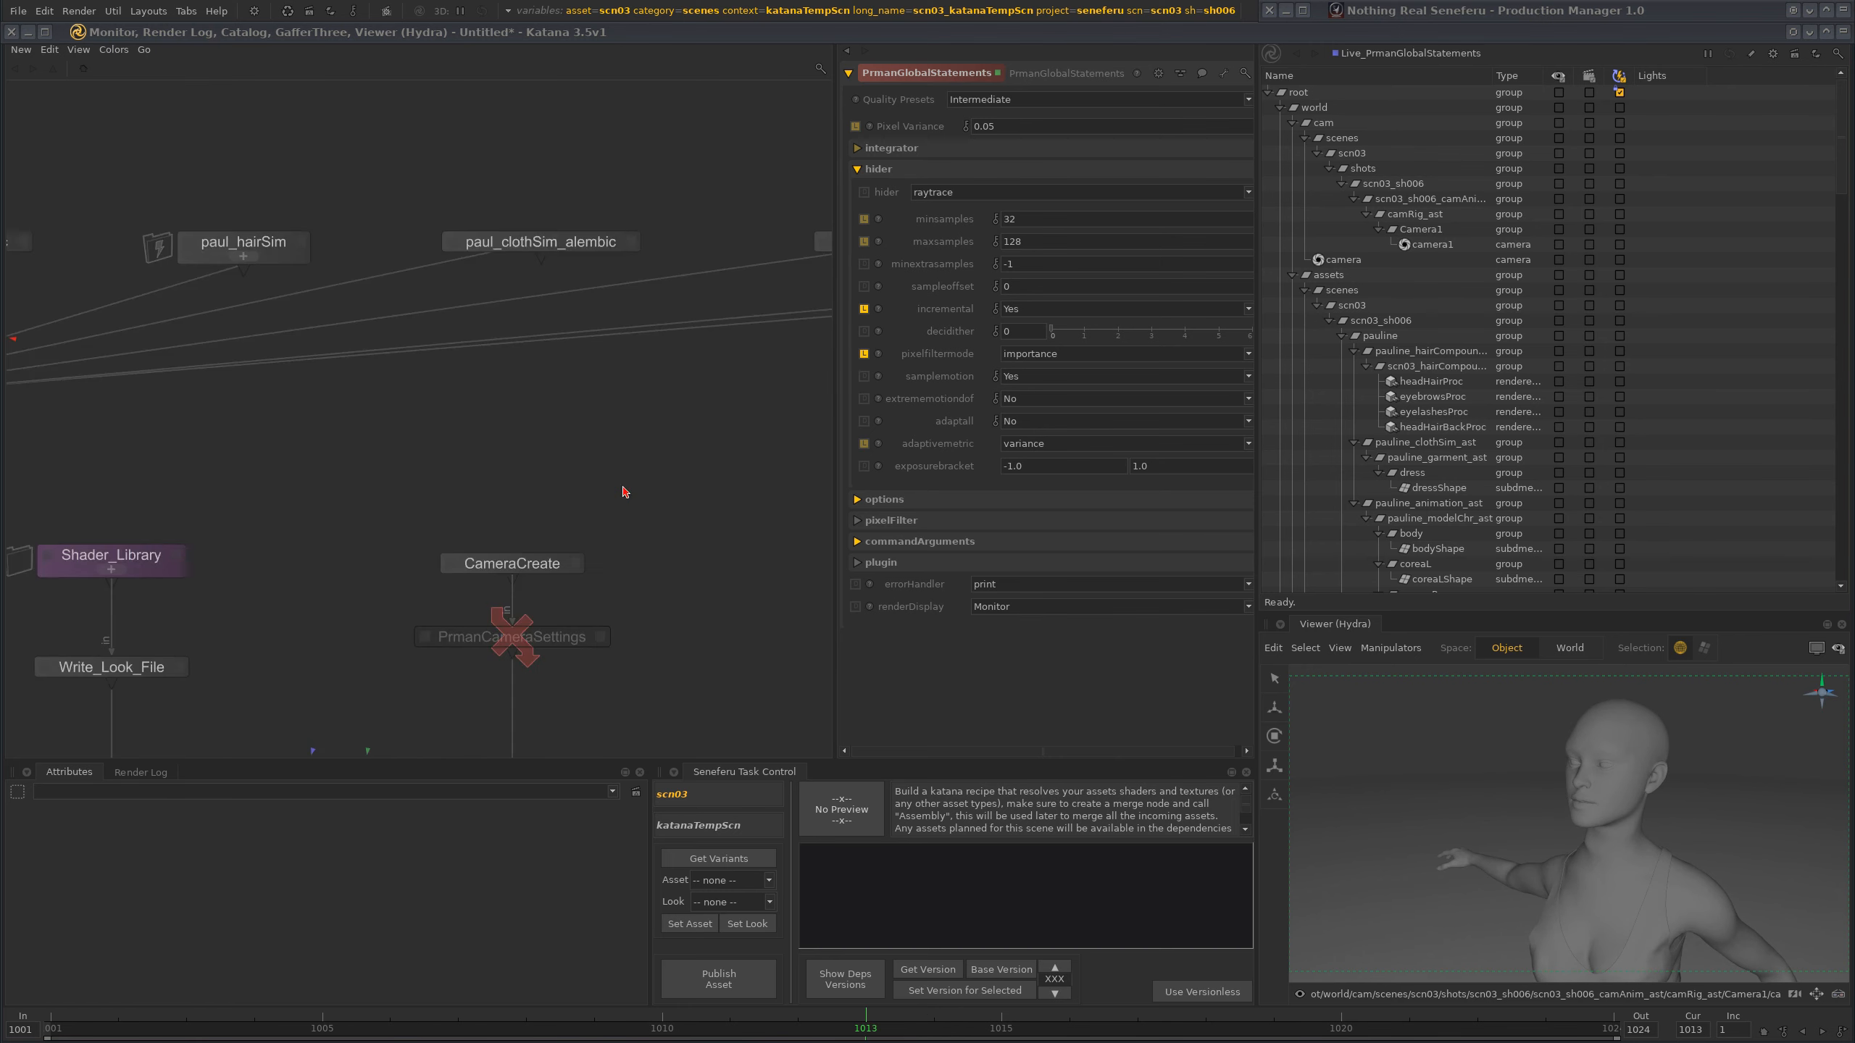
scroll(718, 491, down, 5)
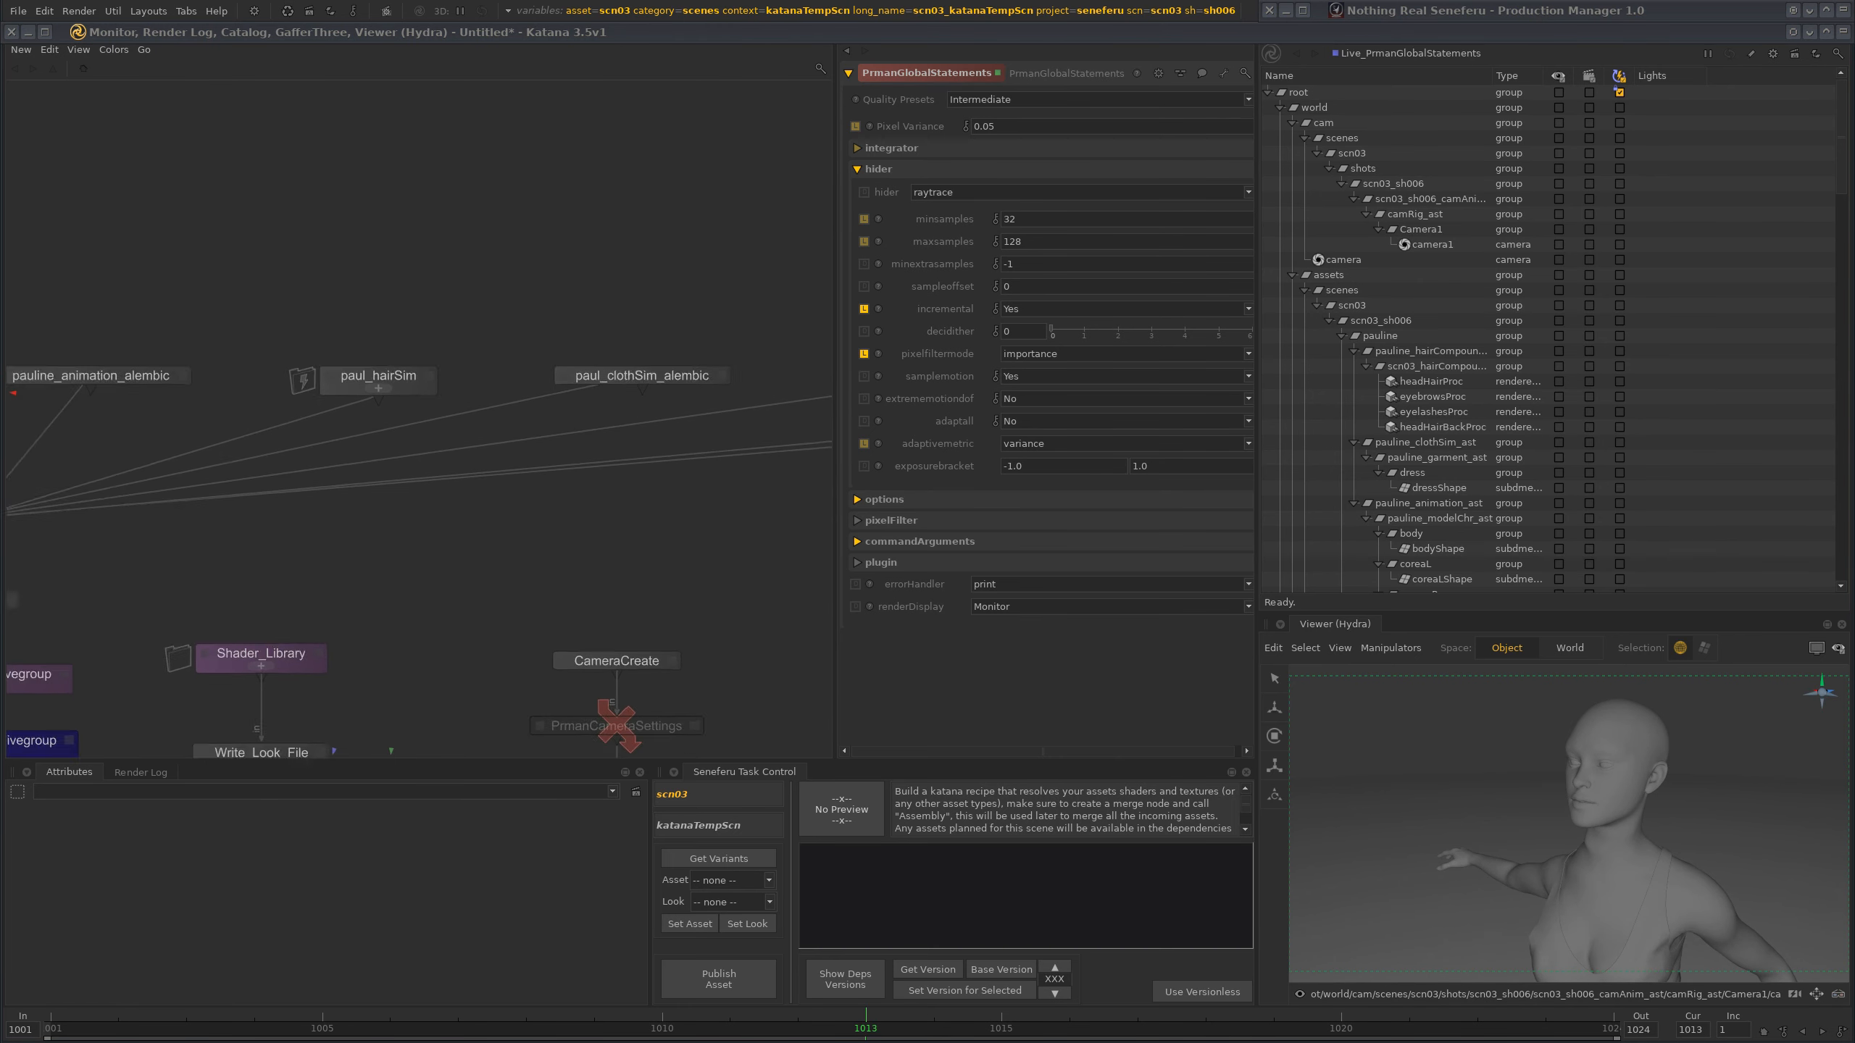
- Select pauline's body mesh in the viewer, get its variants, and choose the tatto look
click(1615, 729)
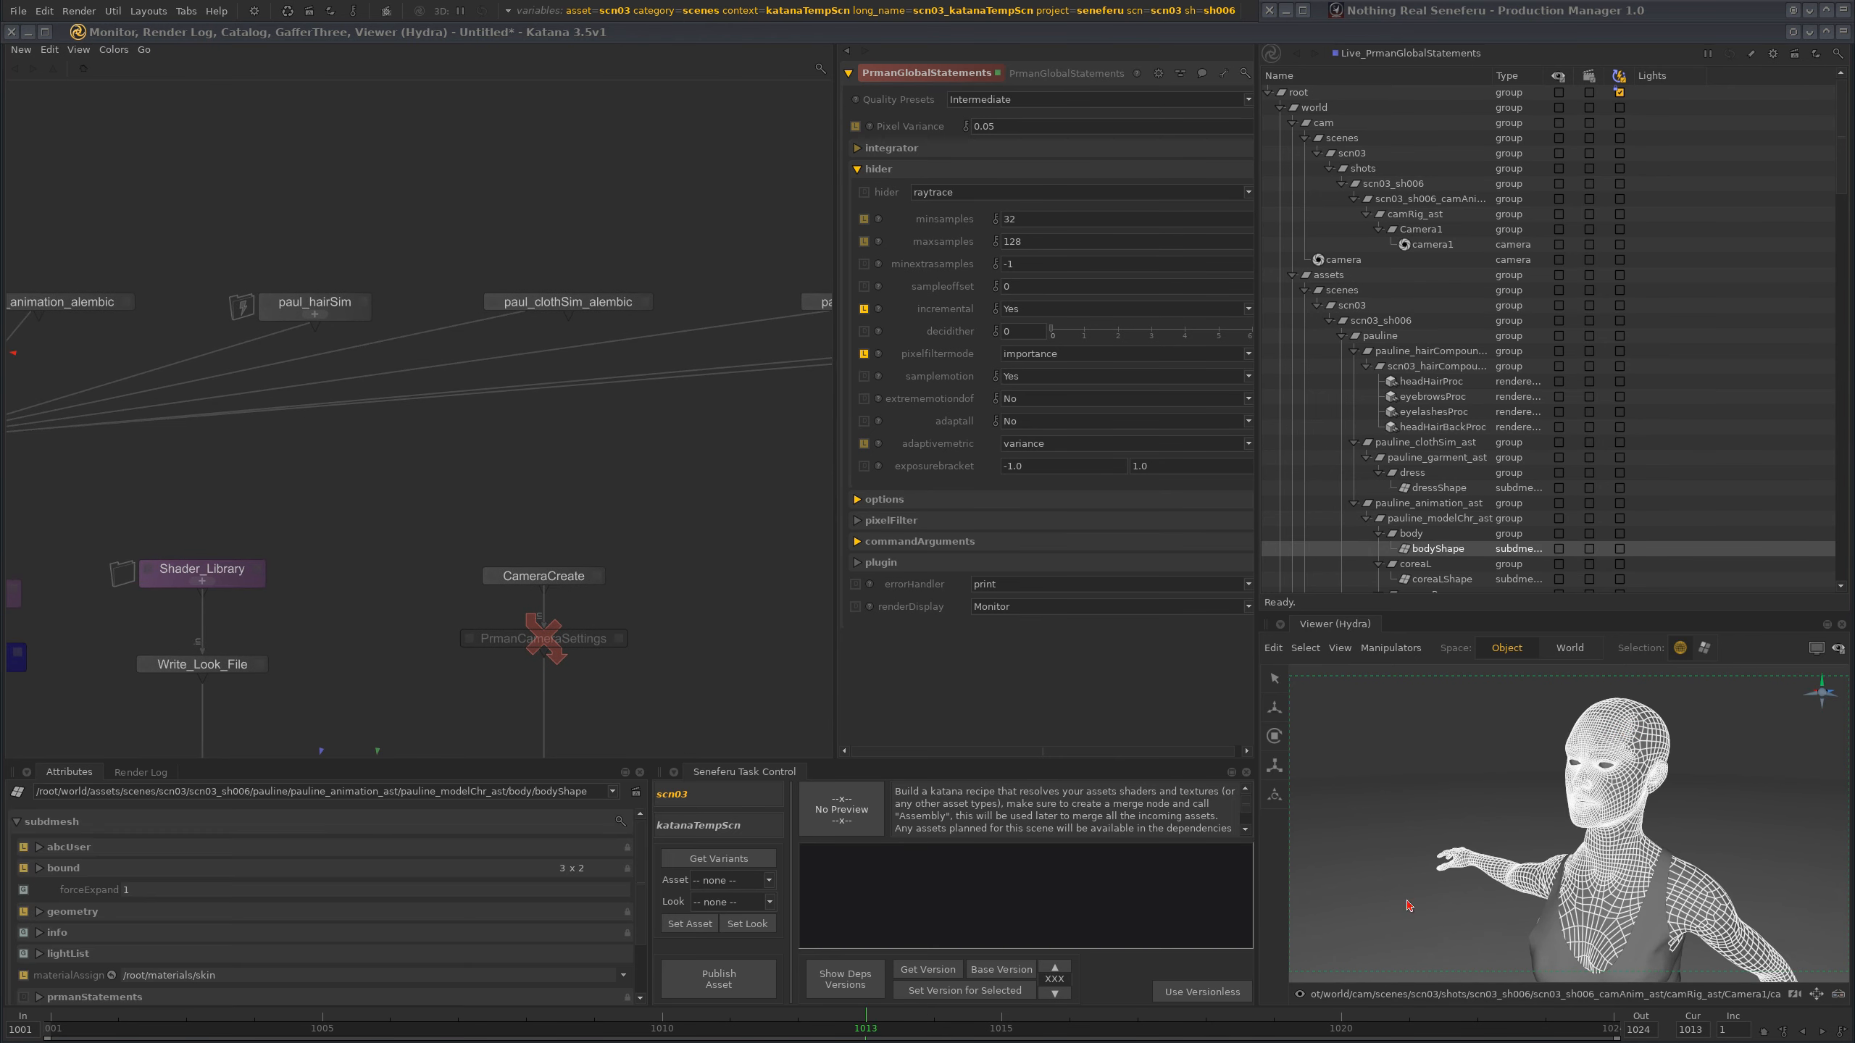
click(741, 866)
click(770, 904)
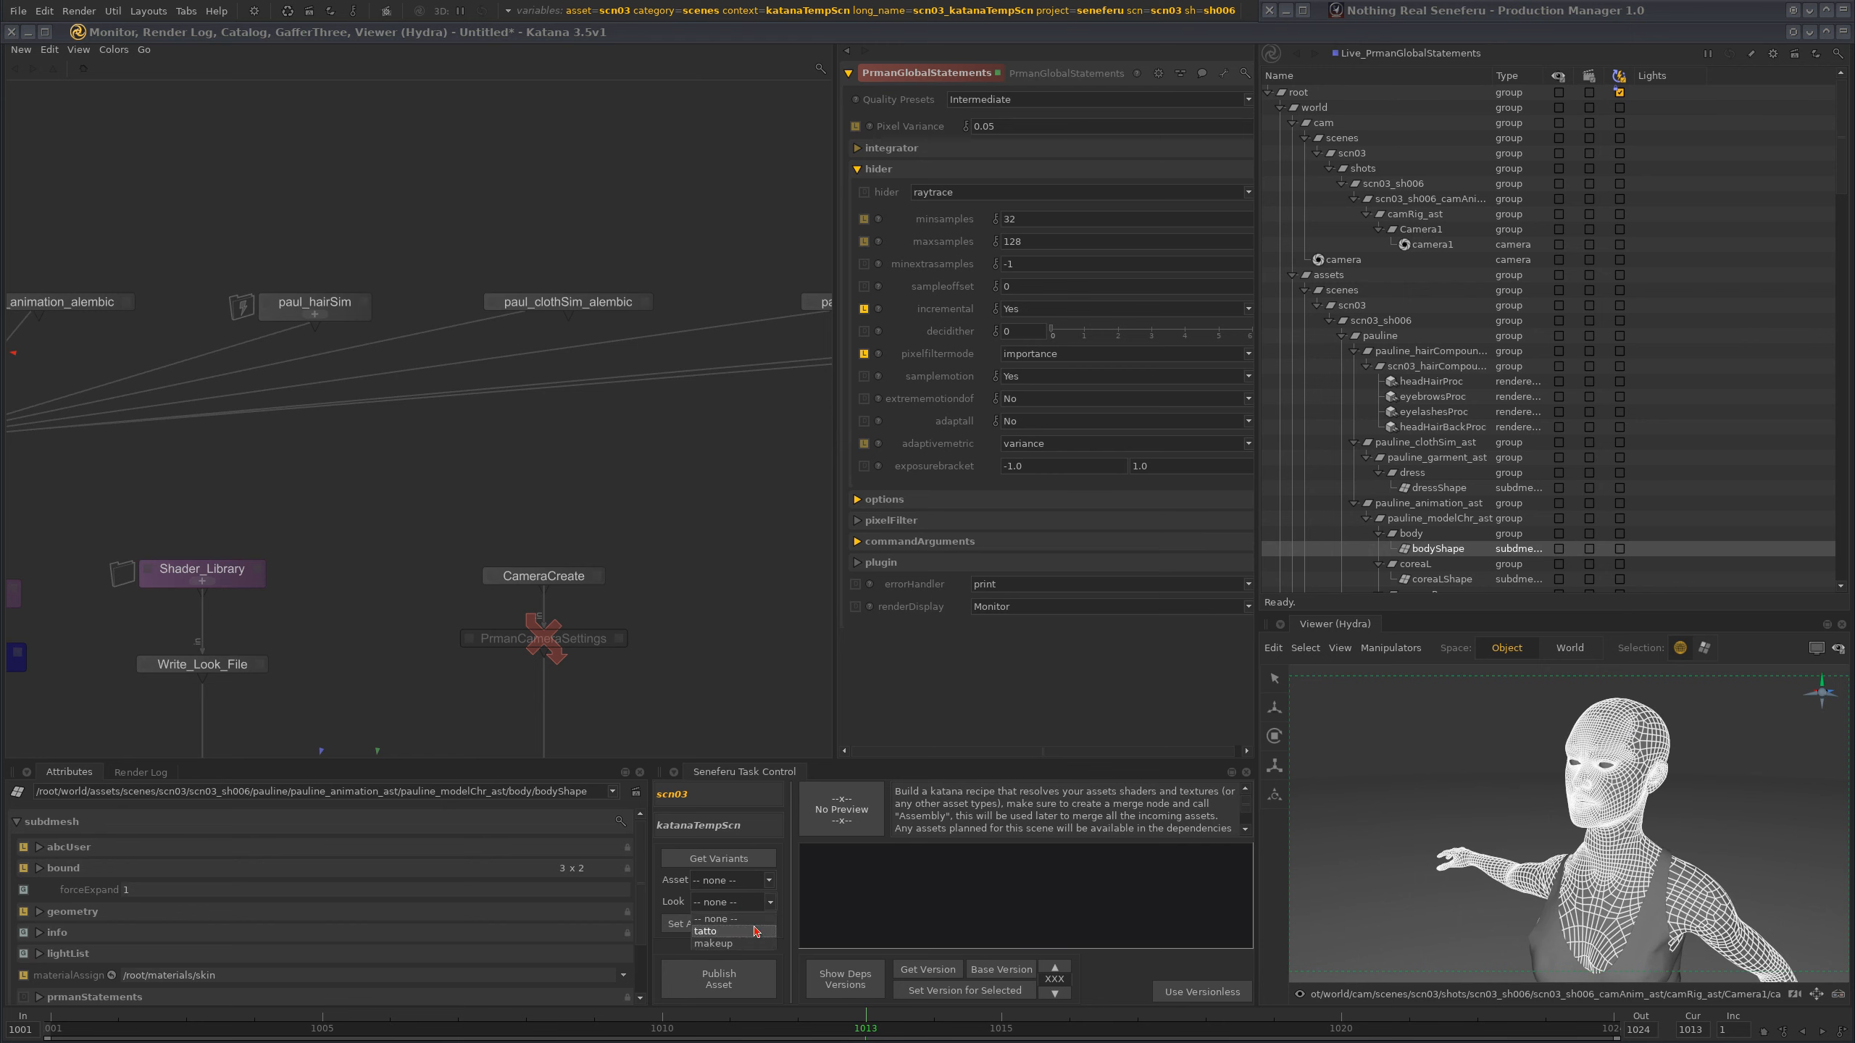
click(772, 922)
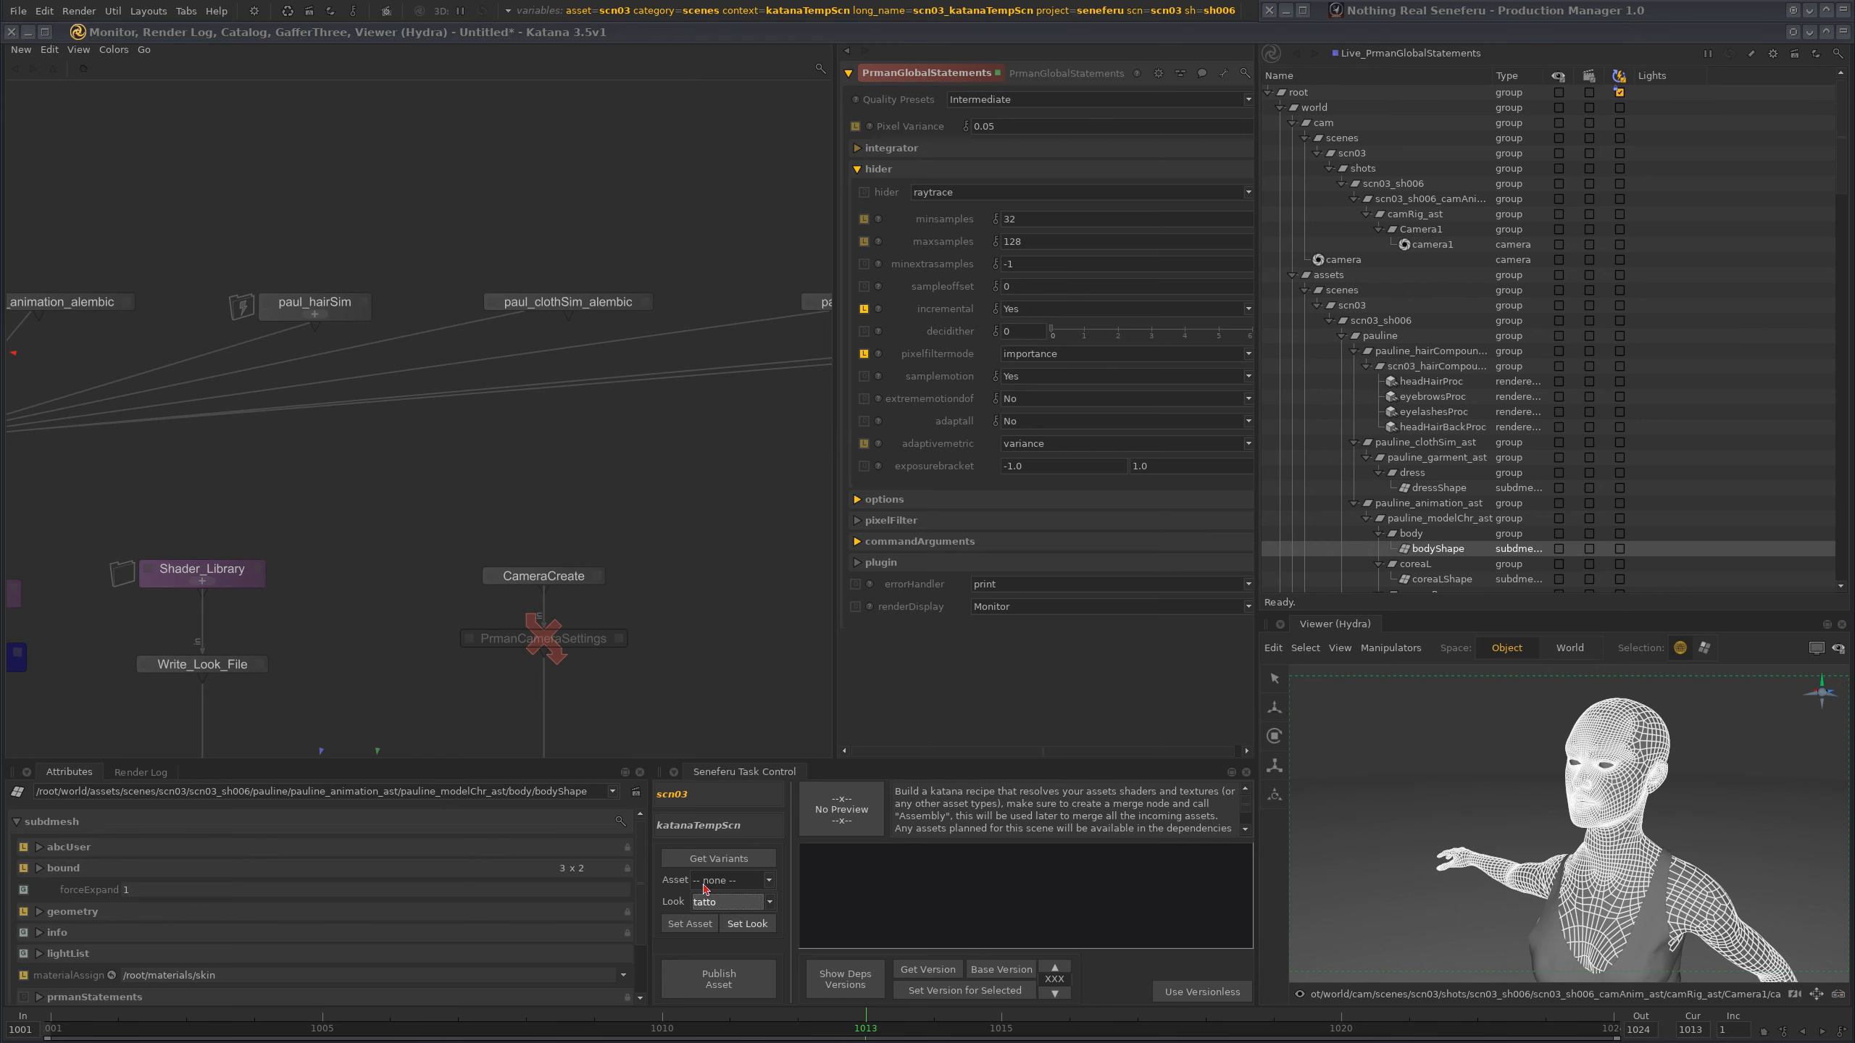
- Set the tatto look for the selected locations after pauline_animation_alembic and place the new variant node between it and the assembly node
middle_drag(573, 317, 499, 330)
scroll(498, 426, down, 3)
middle_drag(726, 424, 528, 453)
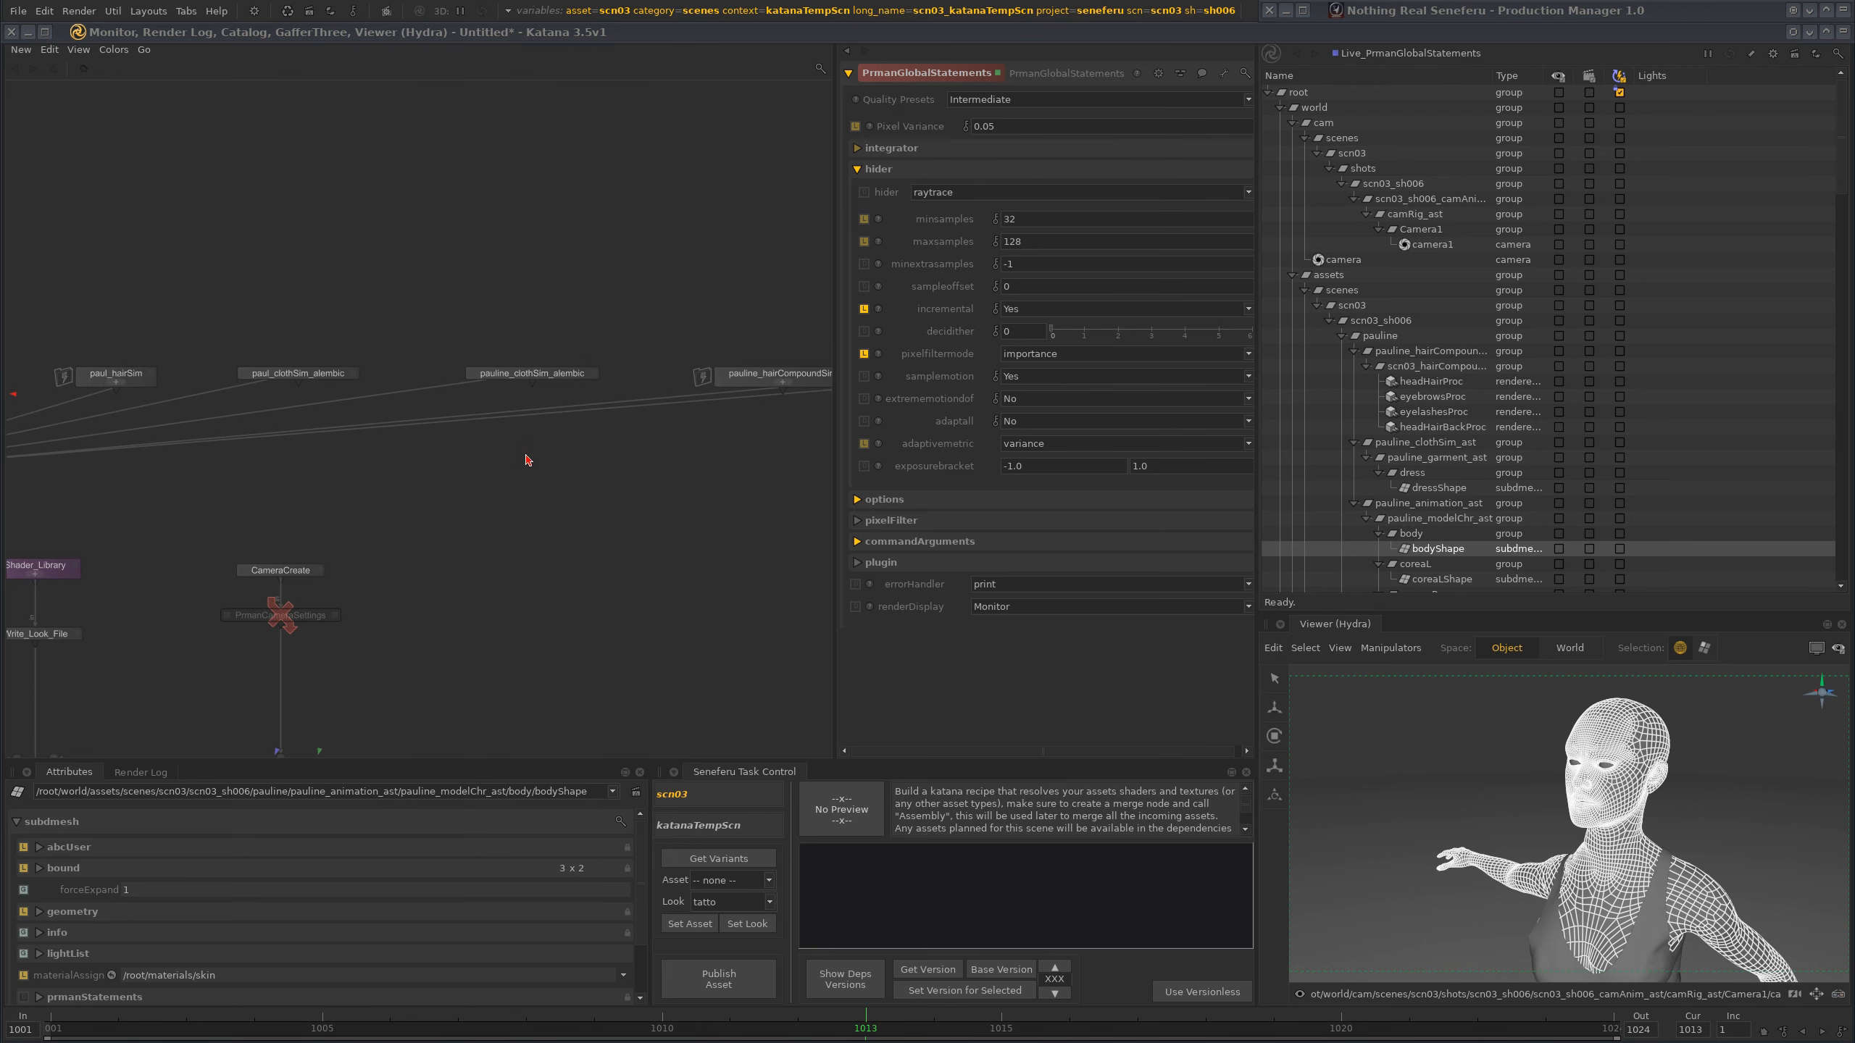
middle_drag(636, 431, 413, 445)
middle_drag(684, 511, 591, 530)
middle_drag(351, 474, 860, 466)
middle_drag(559, 453, 495, 501)
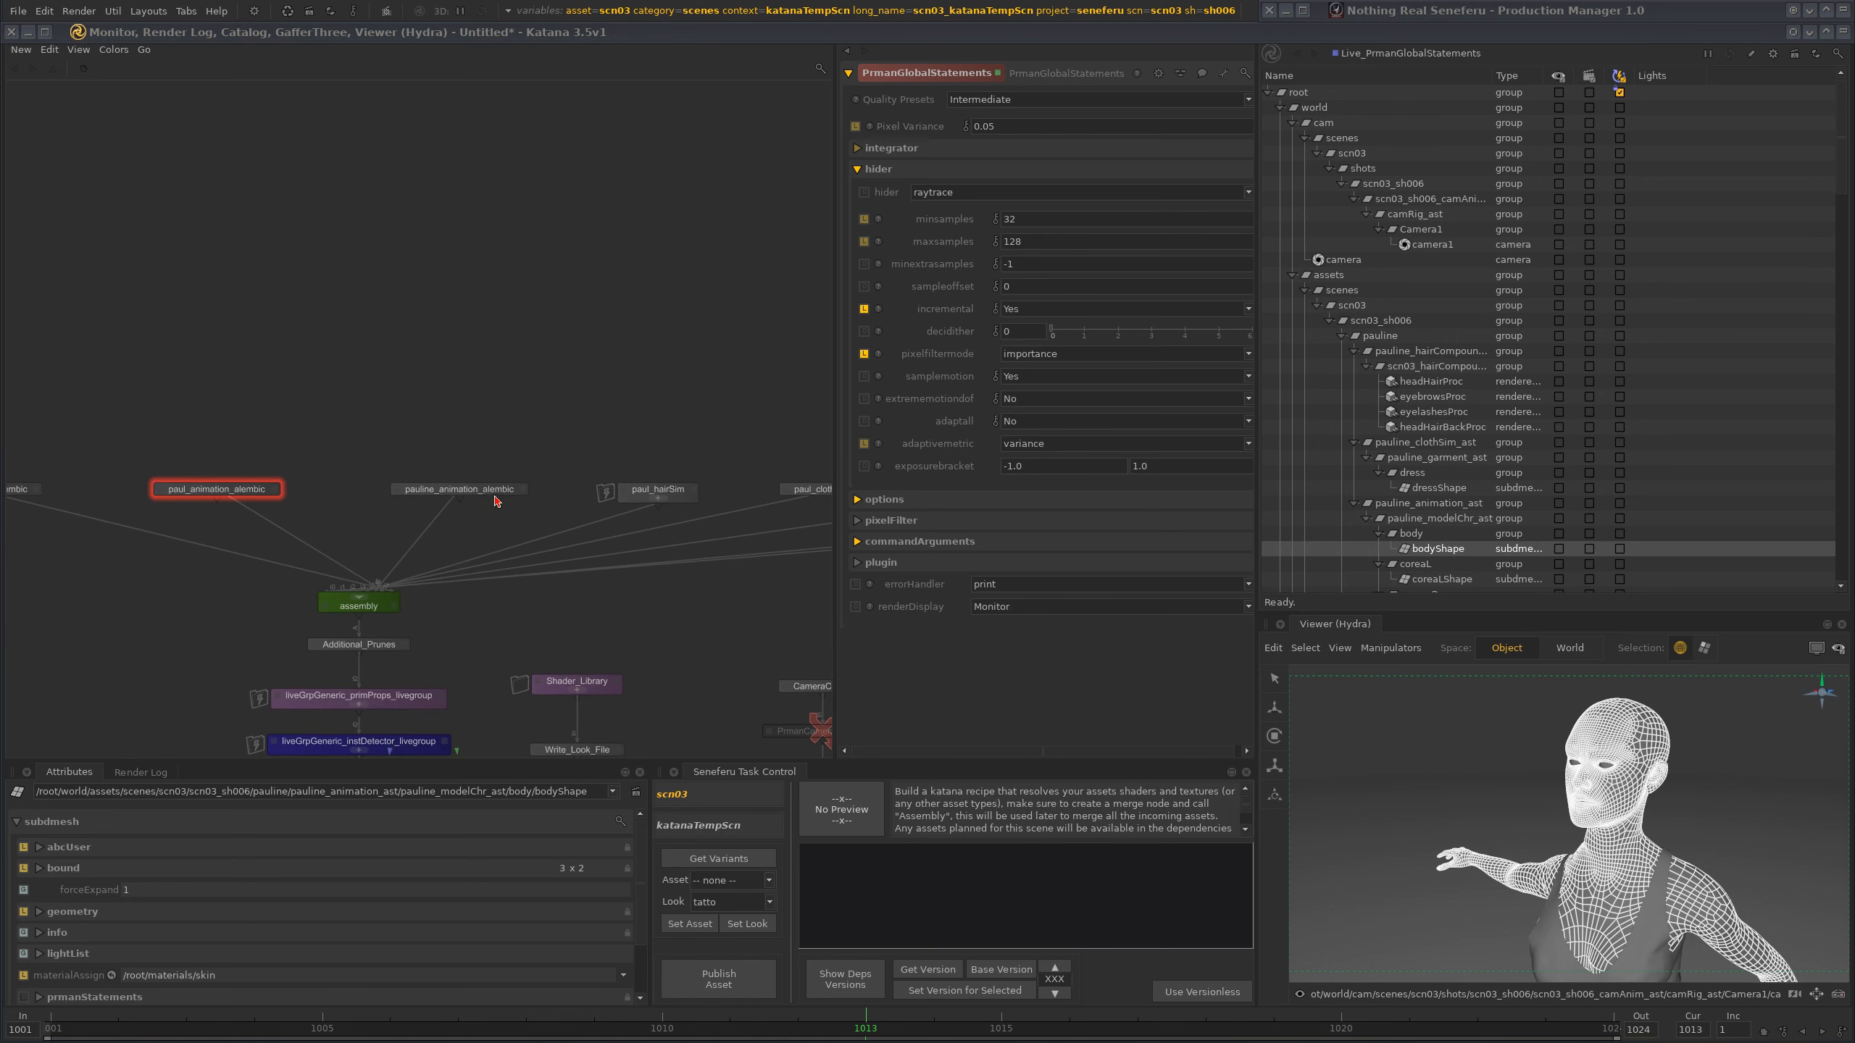
click(496, 491)
scroll(511, 482, up, 5)
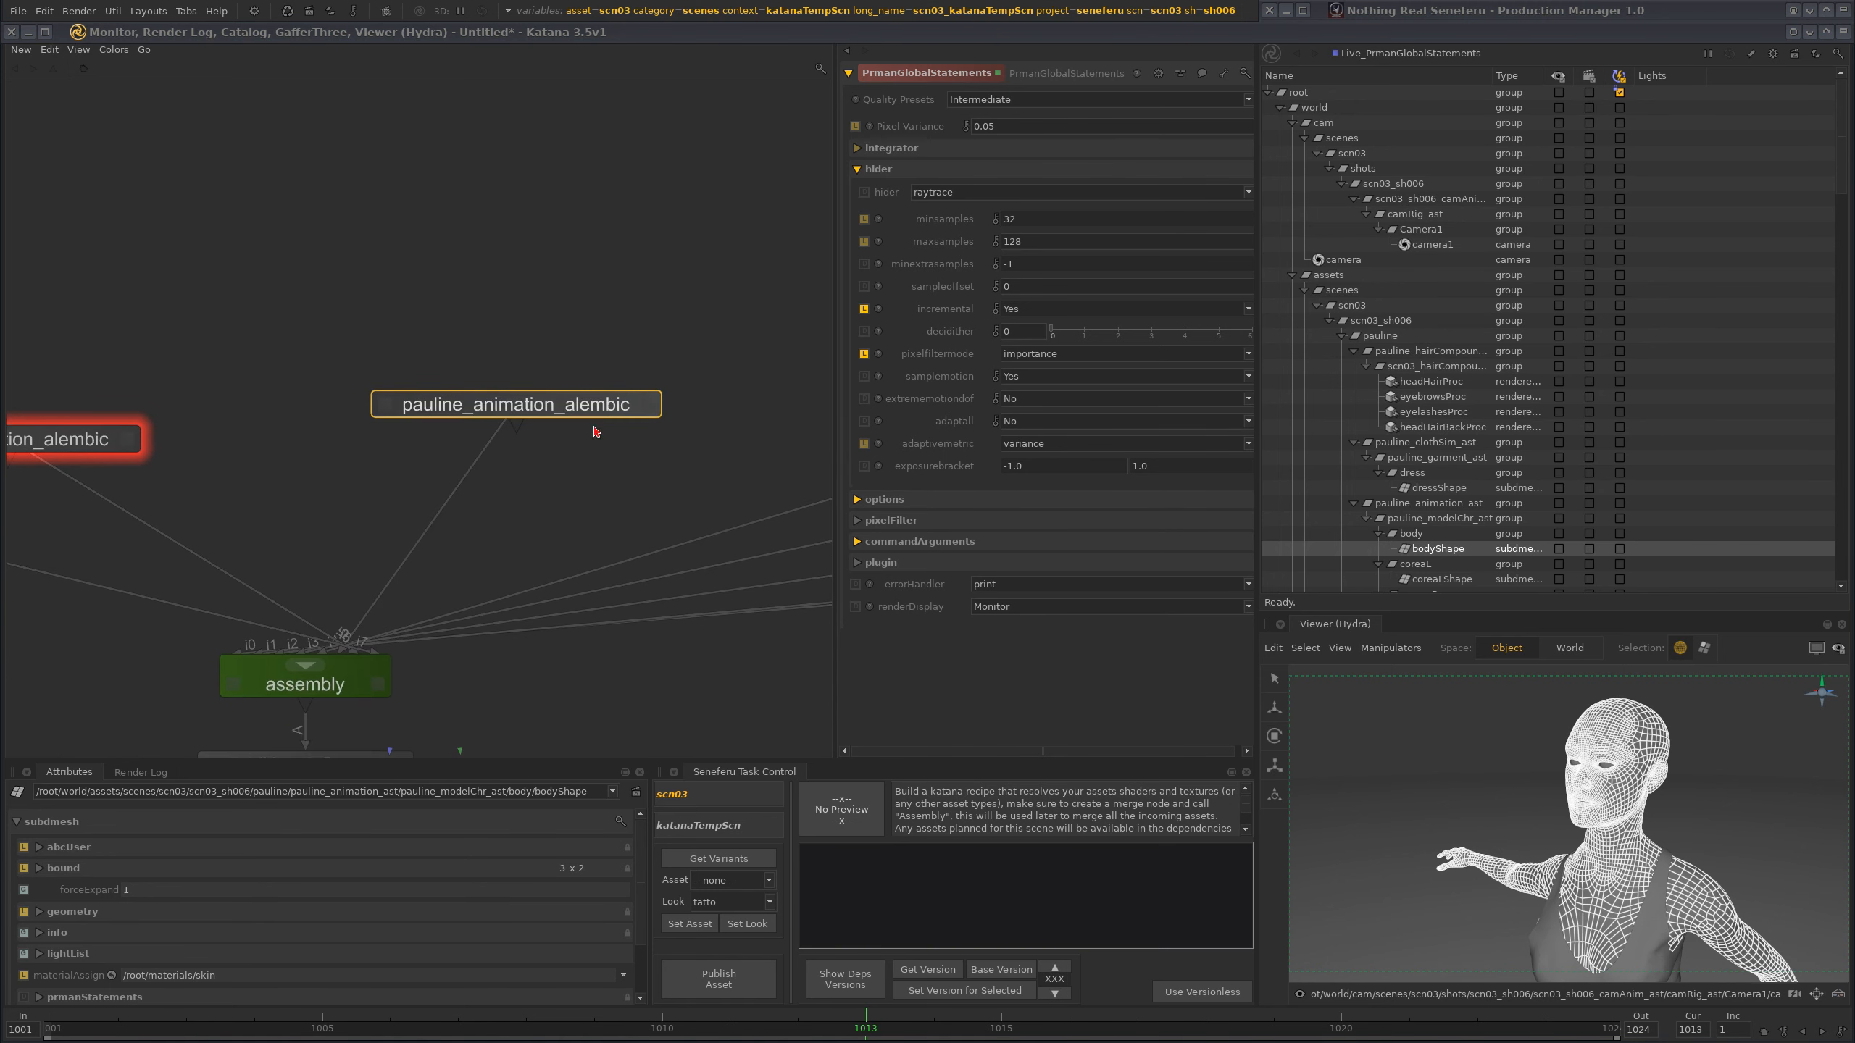
click(756, 925)
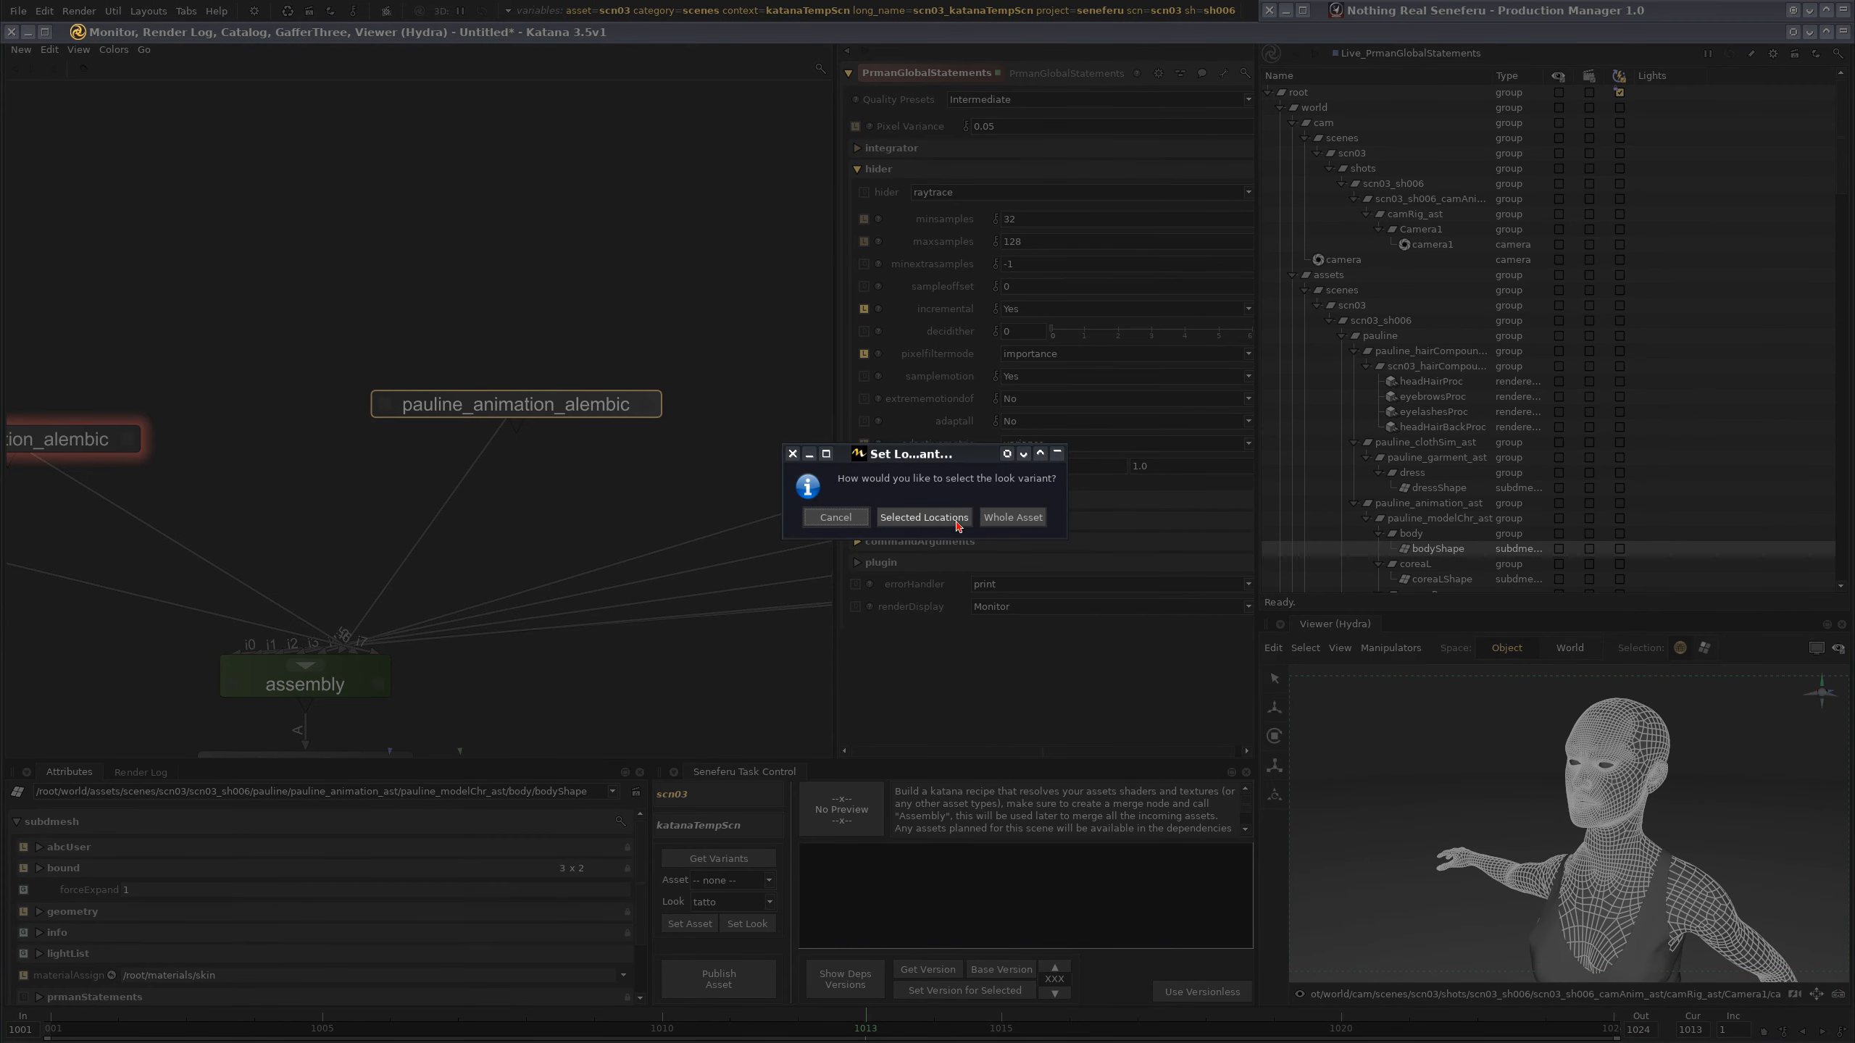
click(923, 517)
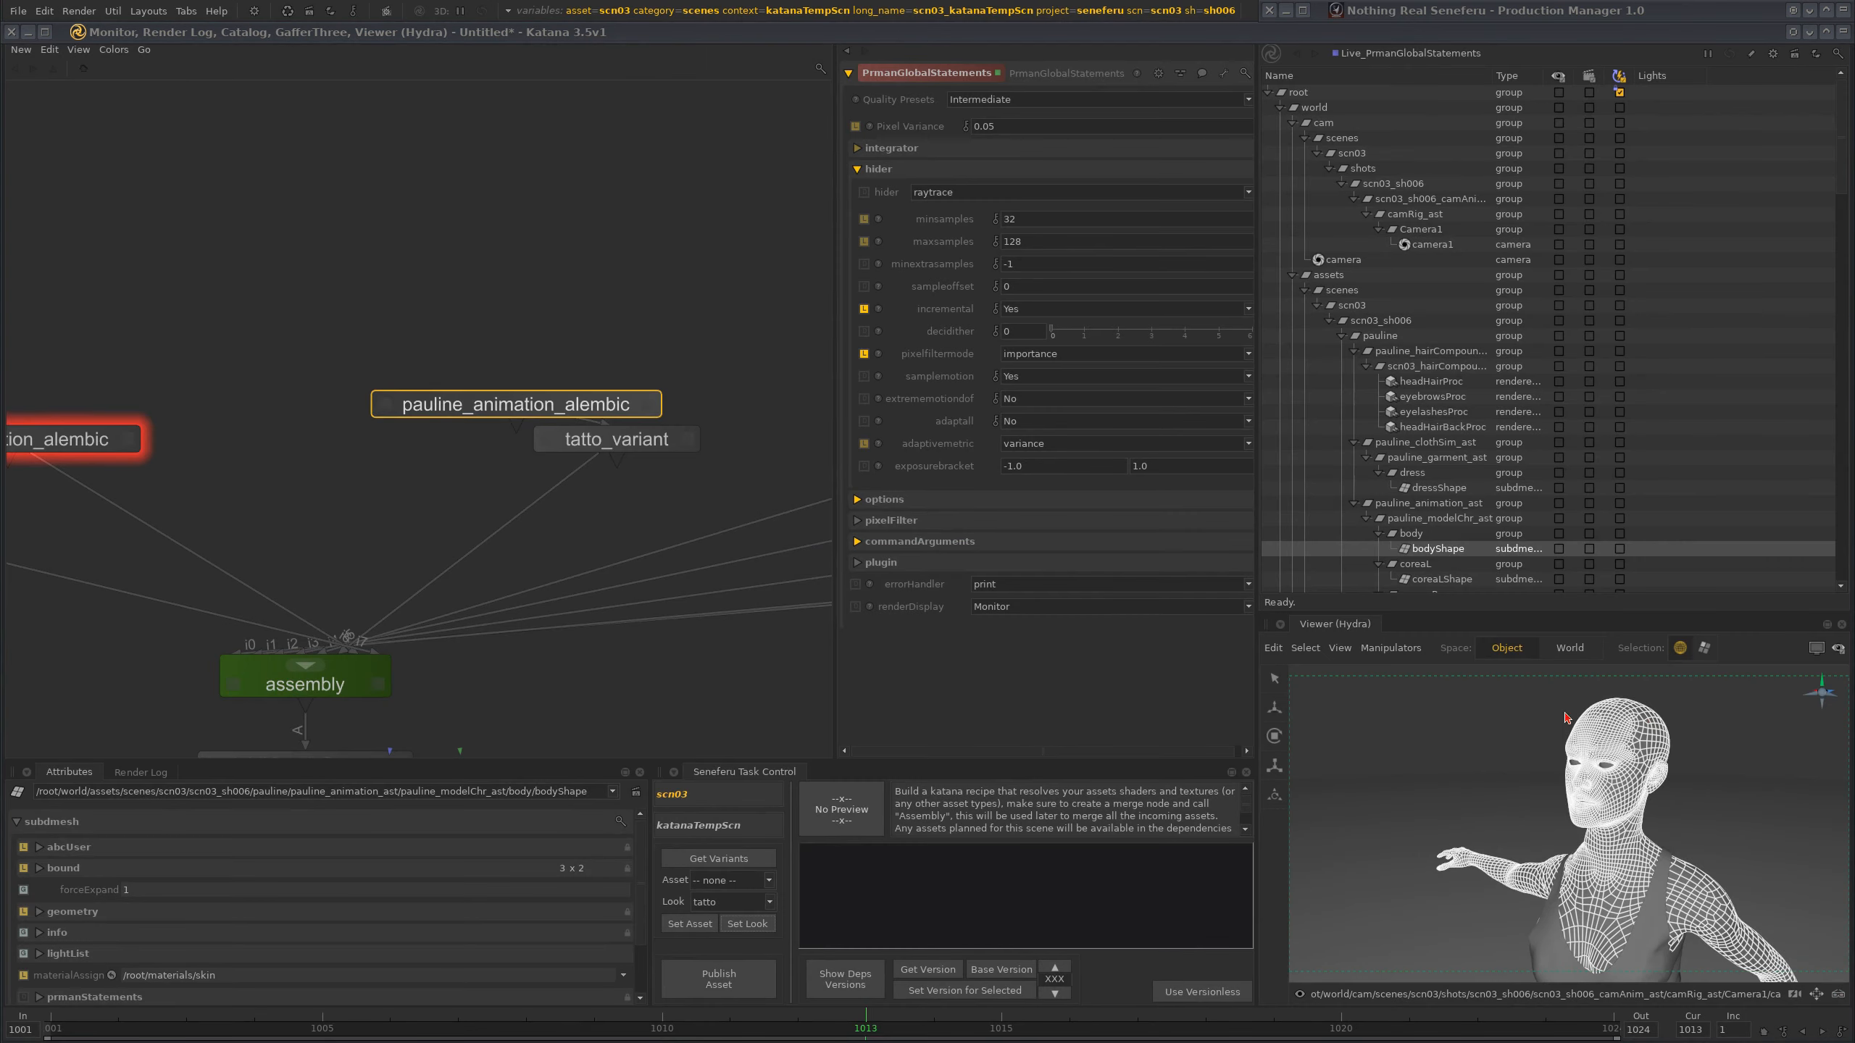
click(489, 495)
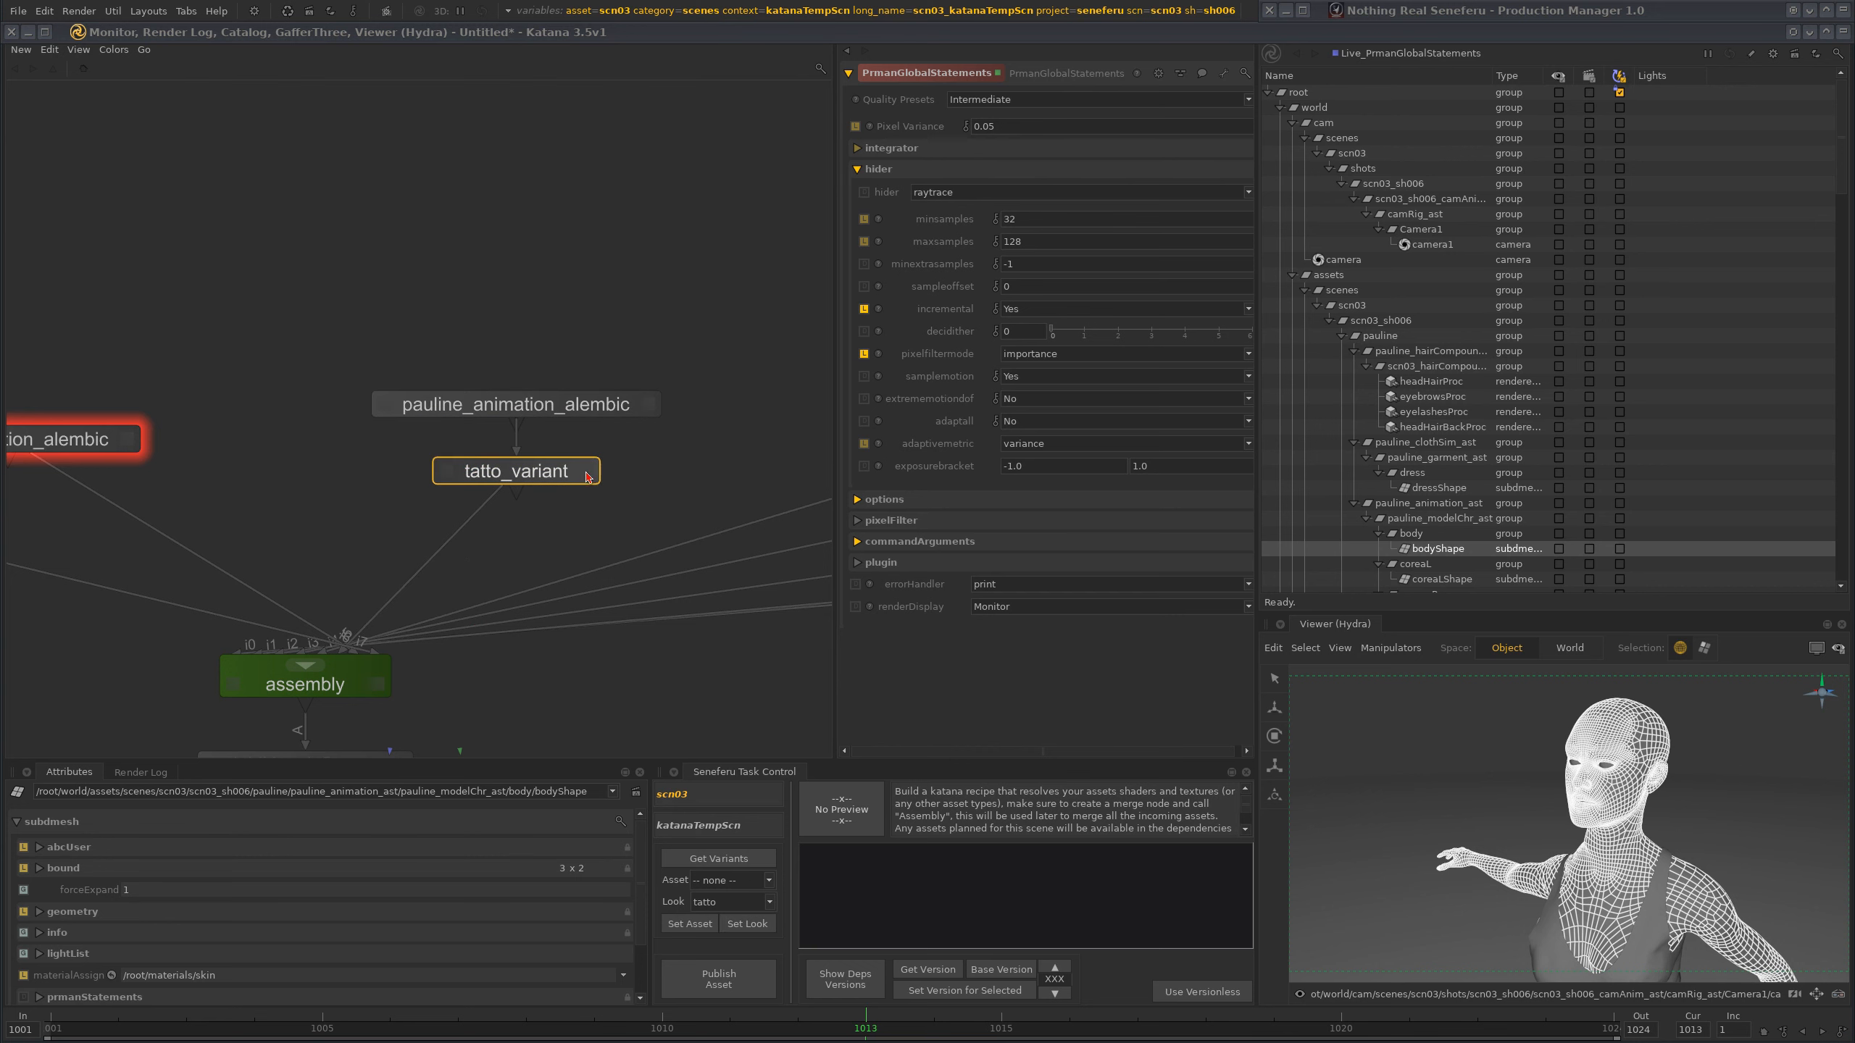
- Open the tatto_variant node's parameters, collapse its script section, and check the shot and asset path in its CEL expression
click(588, 476)
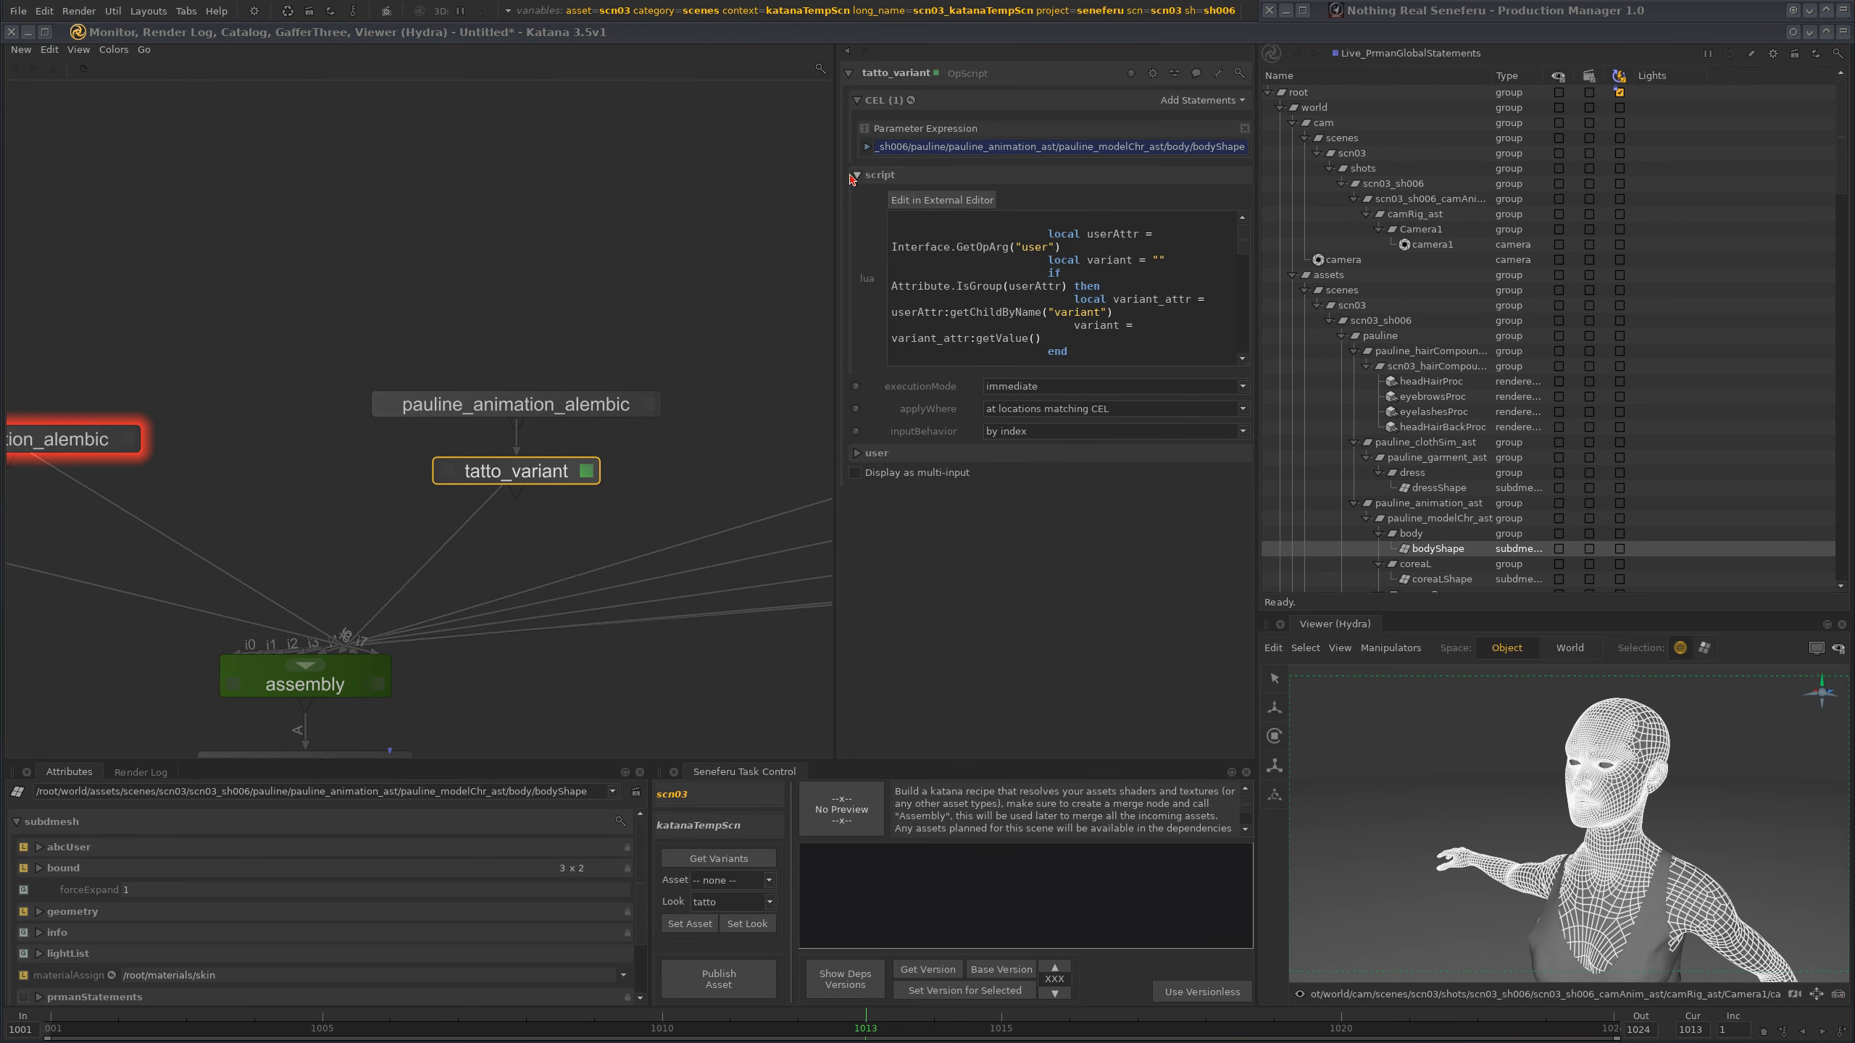
click(854, 176)
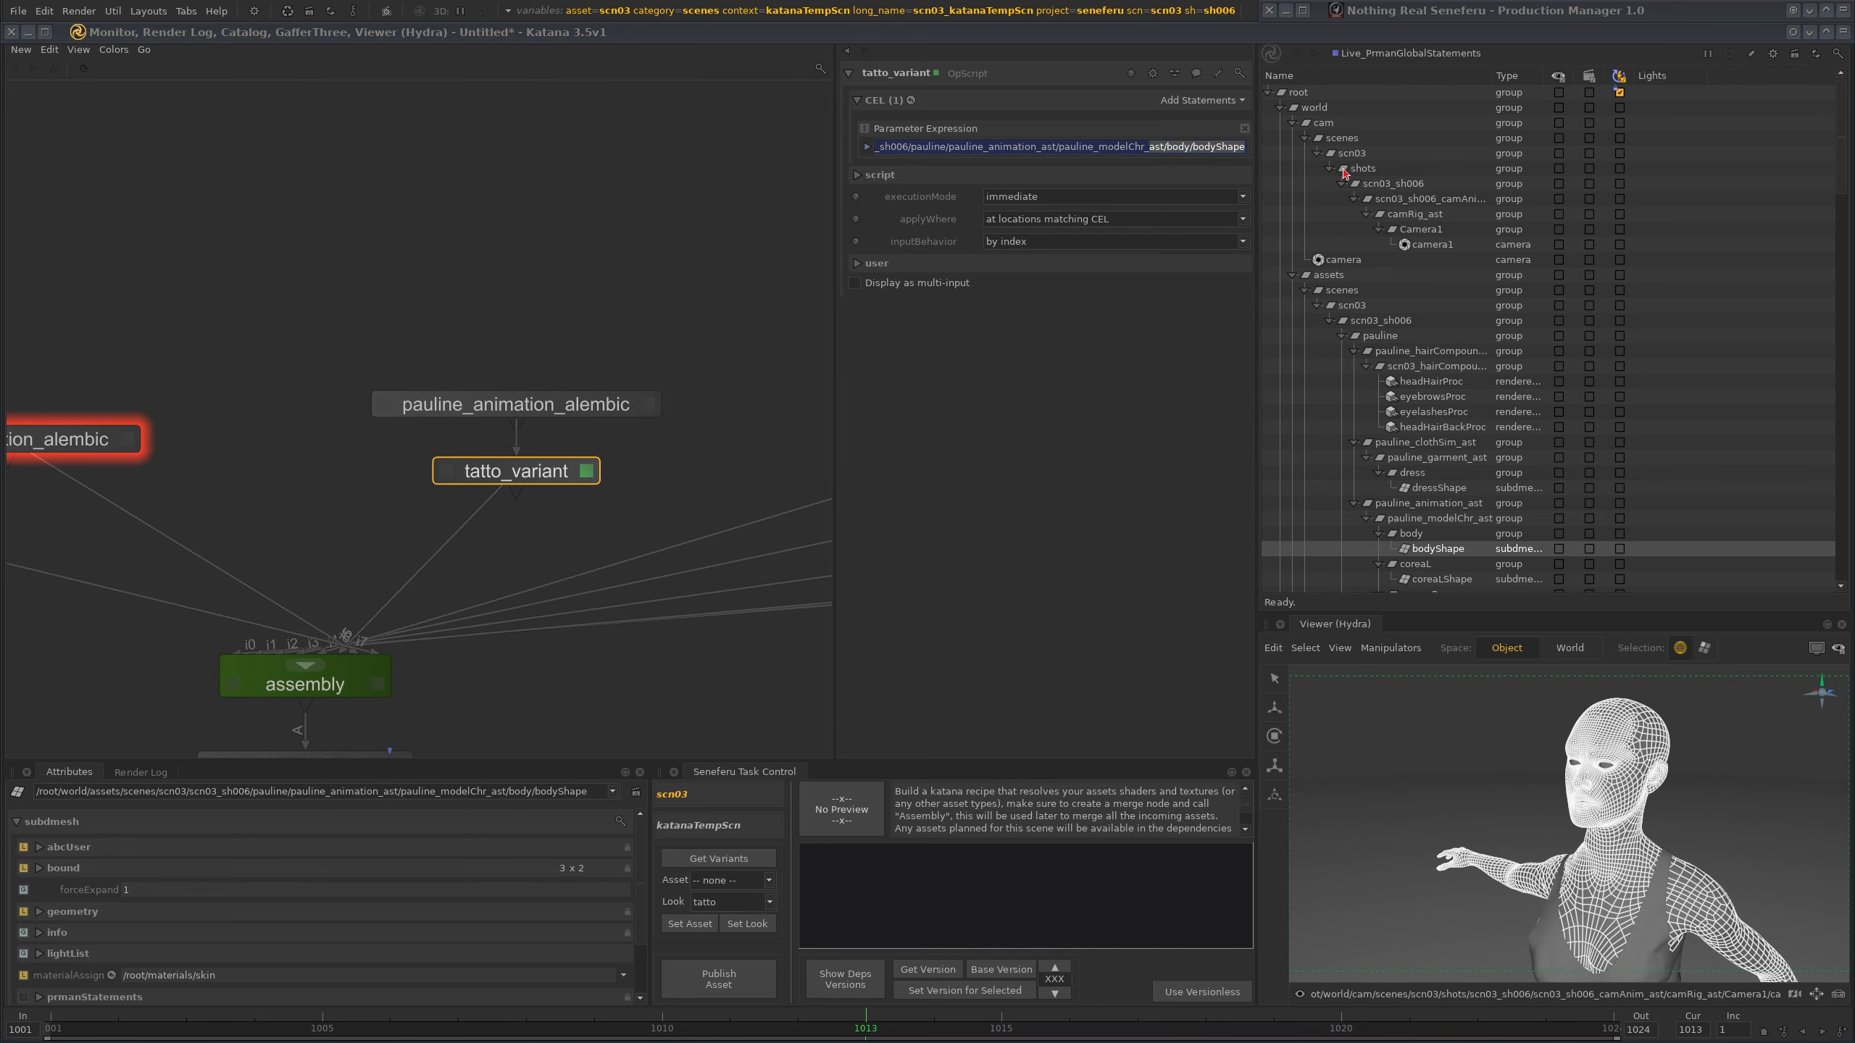
click(713, 188)
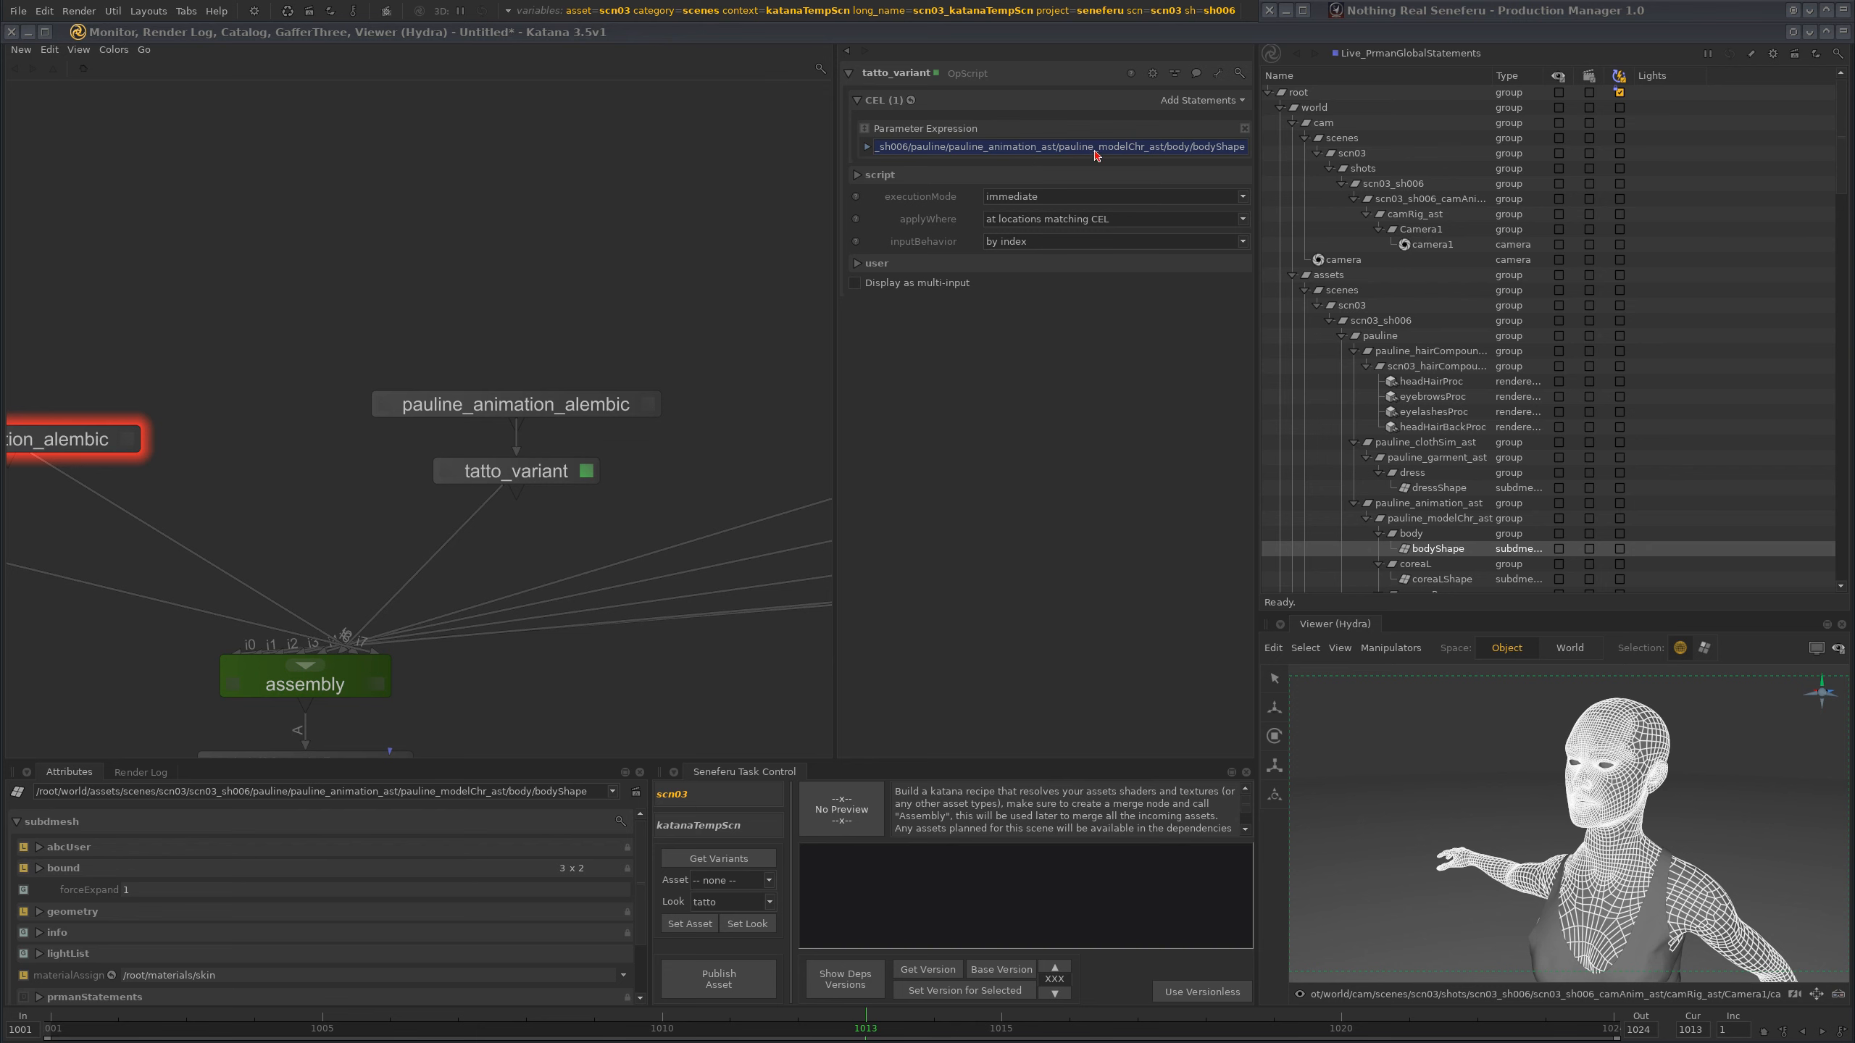
drag(1040, 146, 1077, 147)
drag(898, 149, 928, 149)
- Set the sh graph state variable to sh001 and expand all scene graph locations under root
click(543, 35)
click(507, 11)
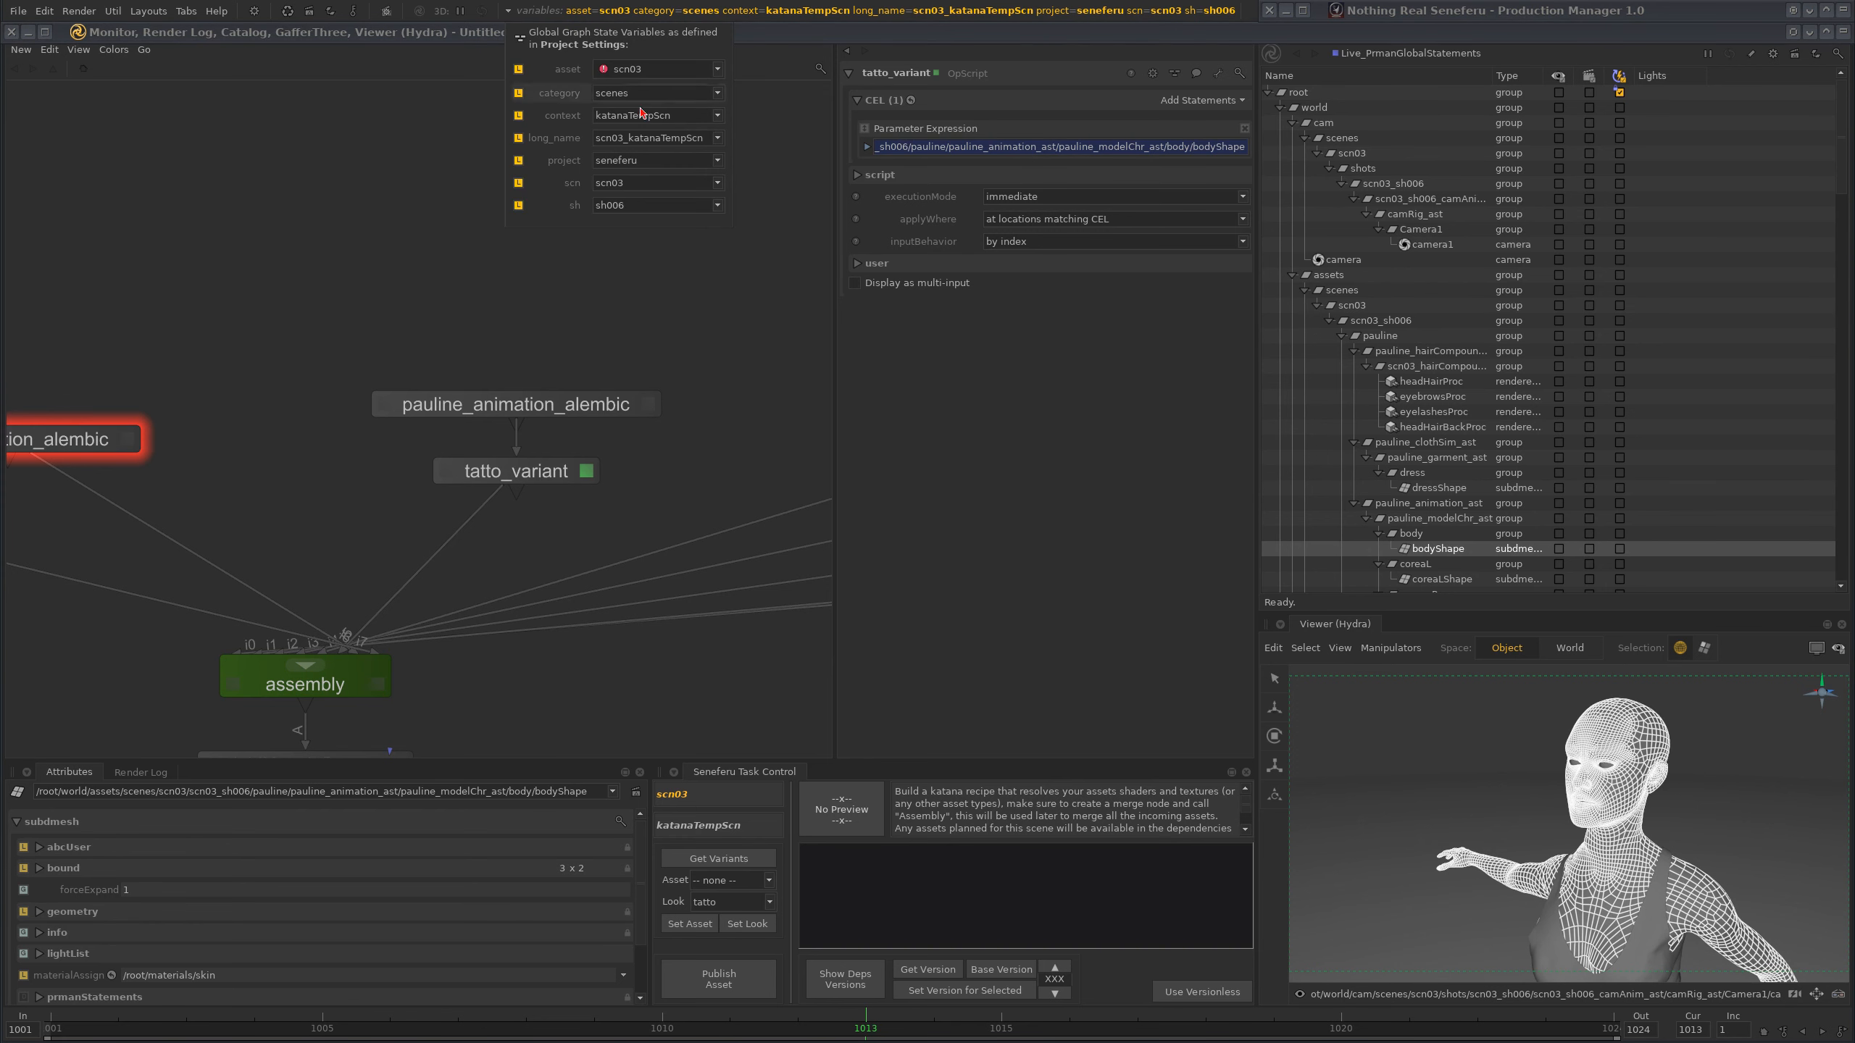
click(718, 205)
click(613, 220)
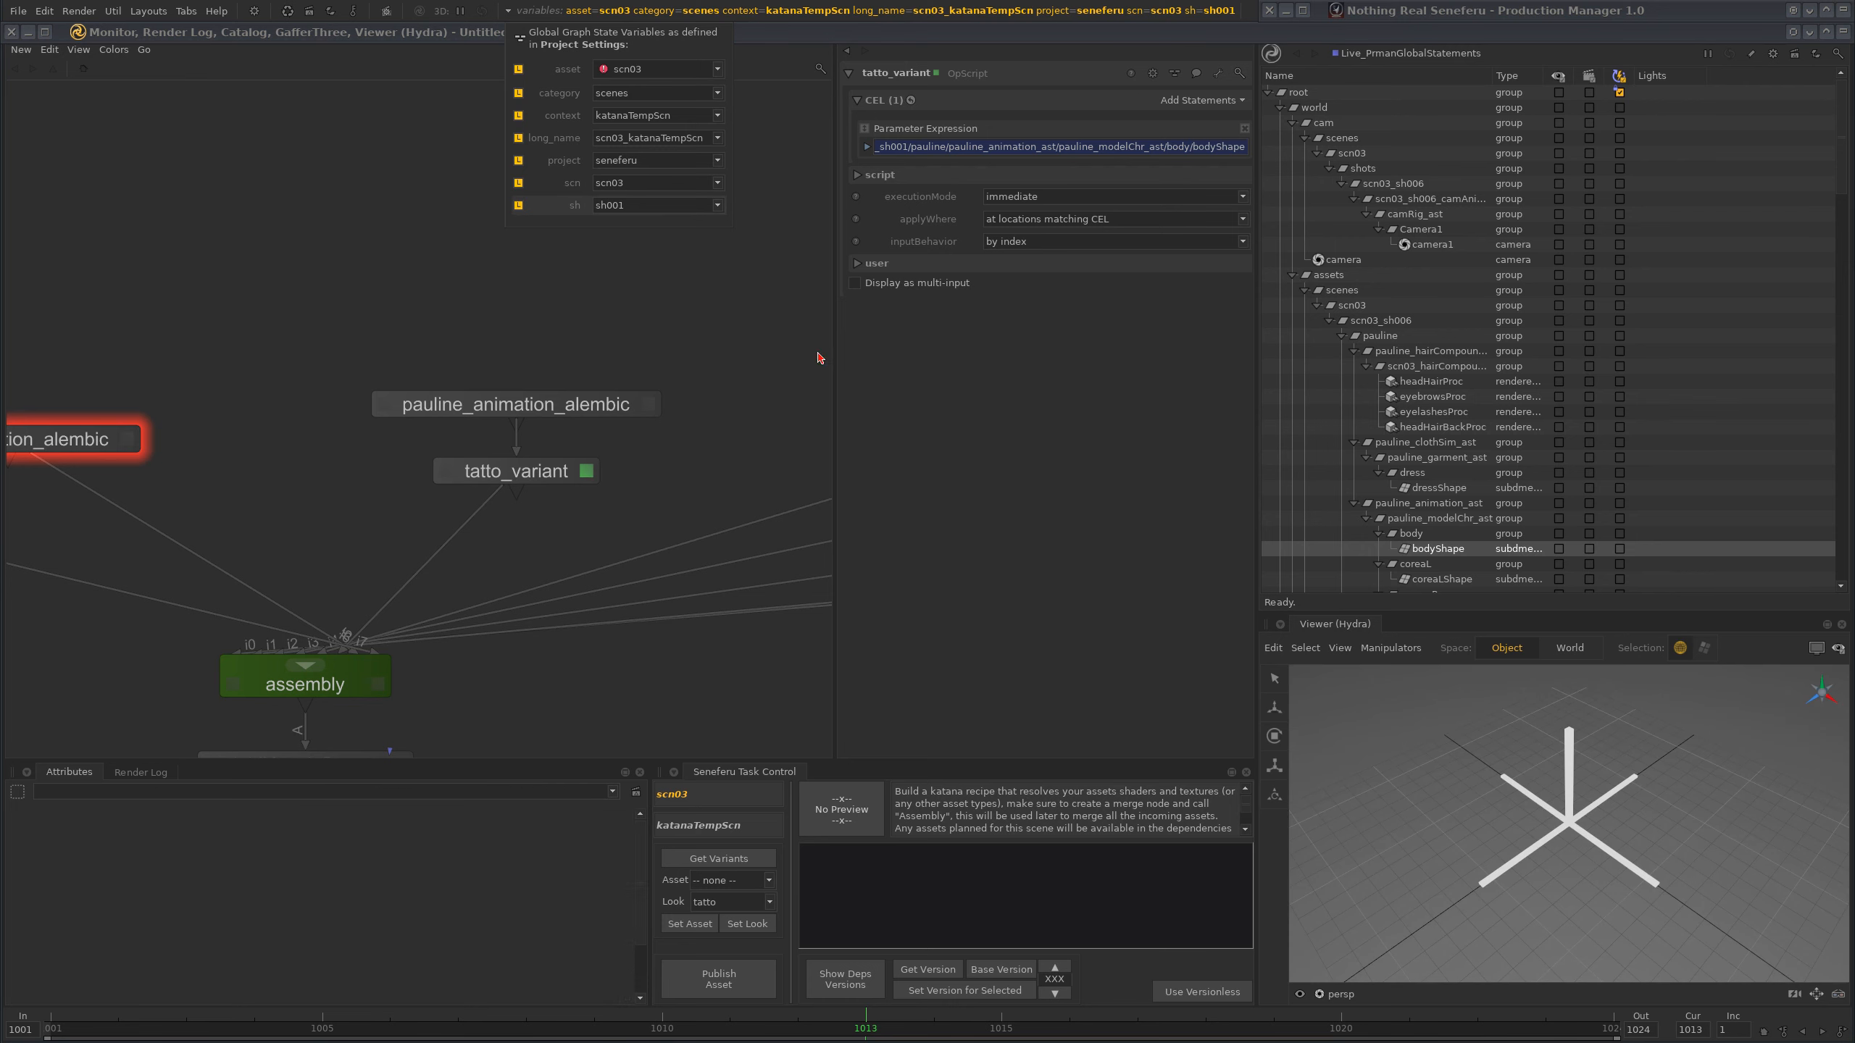
click(1305, 90)
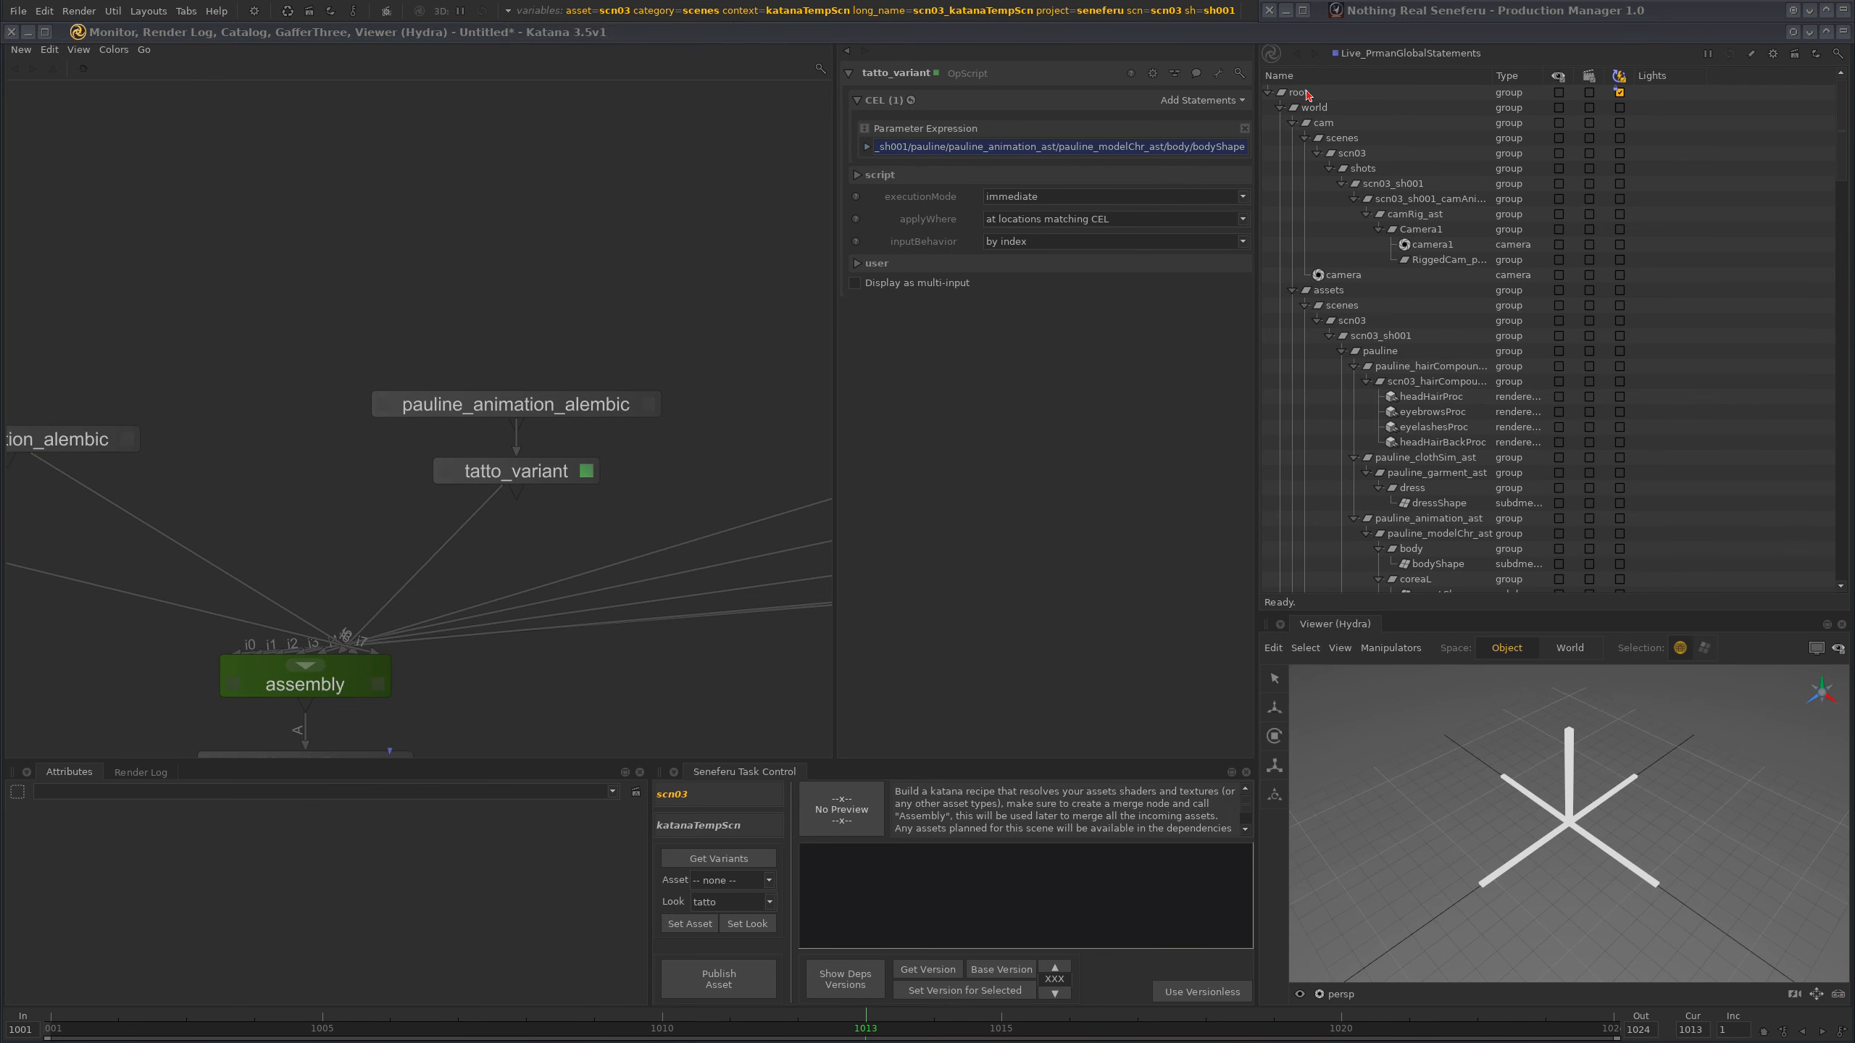
click(1308, 93)
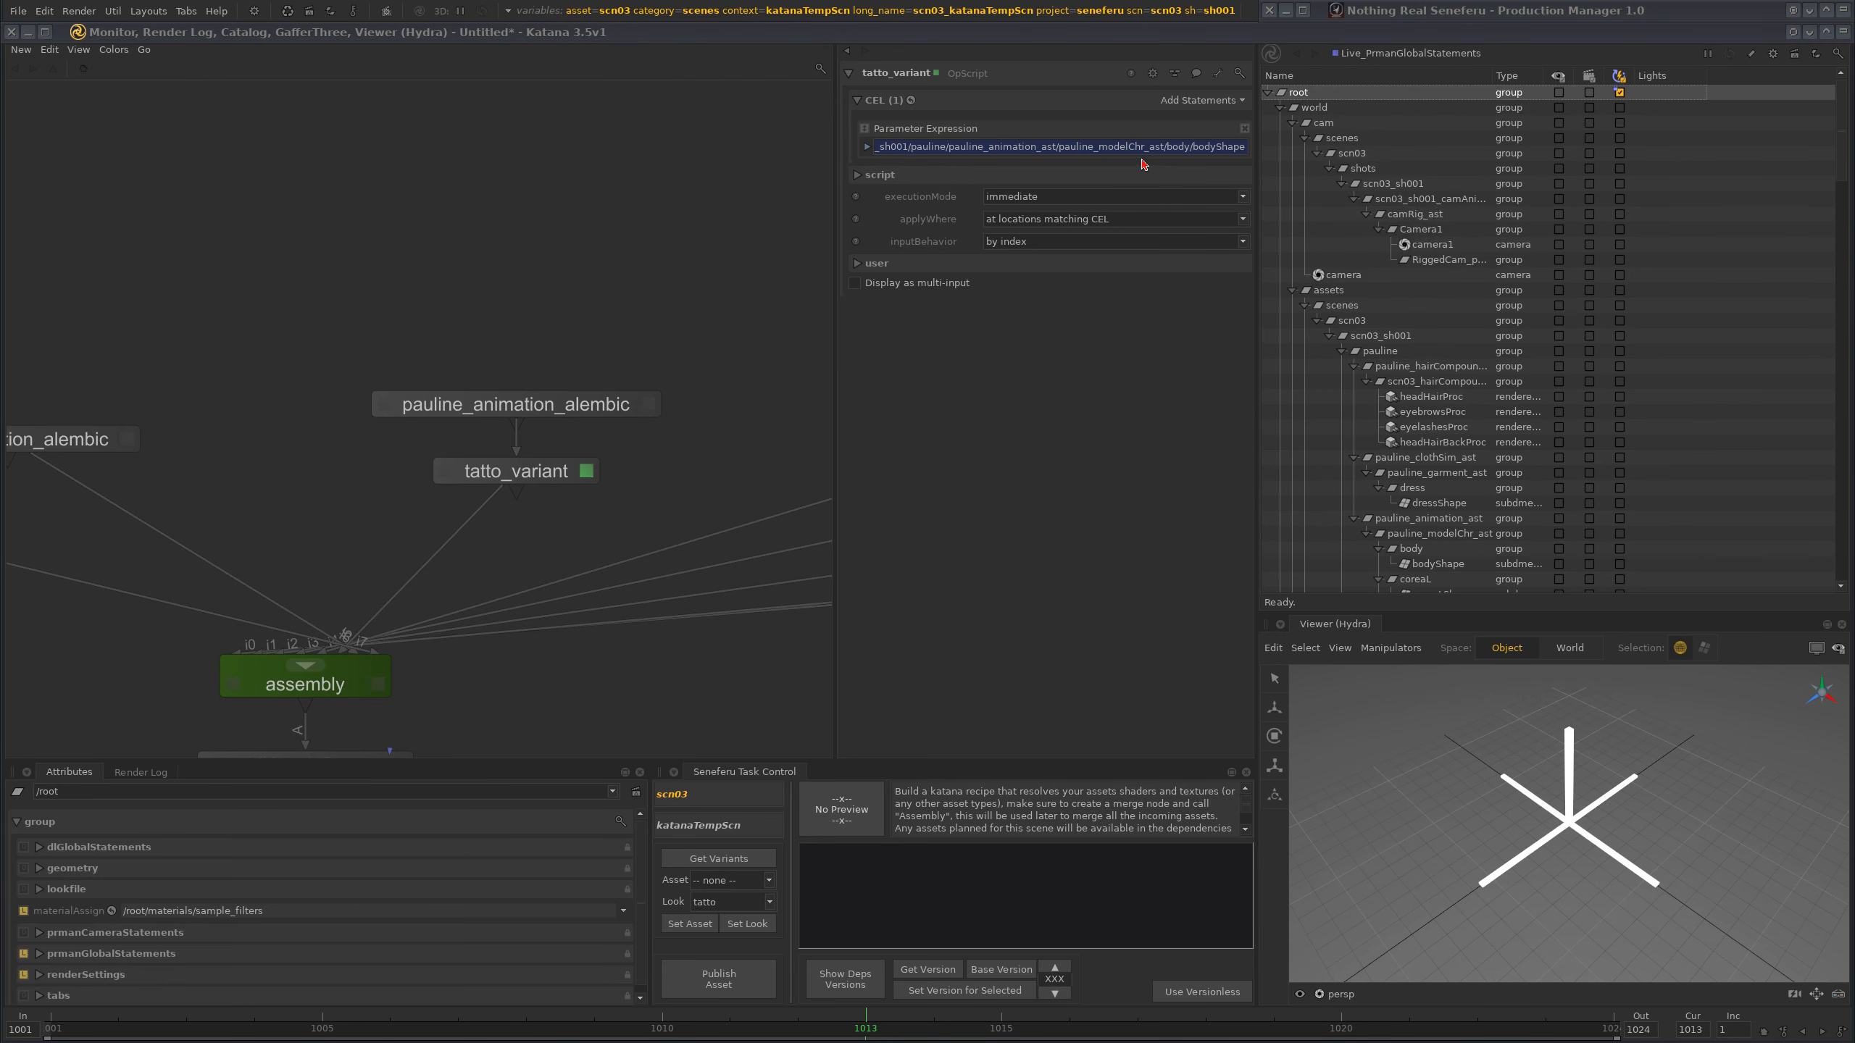
- Check the shot part of tatto_variant's CEL path and look through the scn03_sh001 shot camera in the viewer
drag(891, 151, 935, 149)
click(1336, 994)
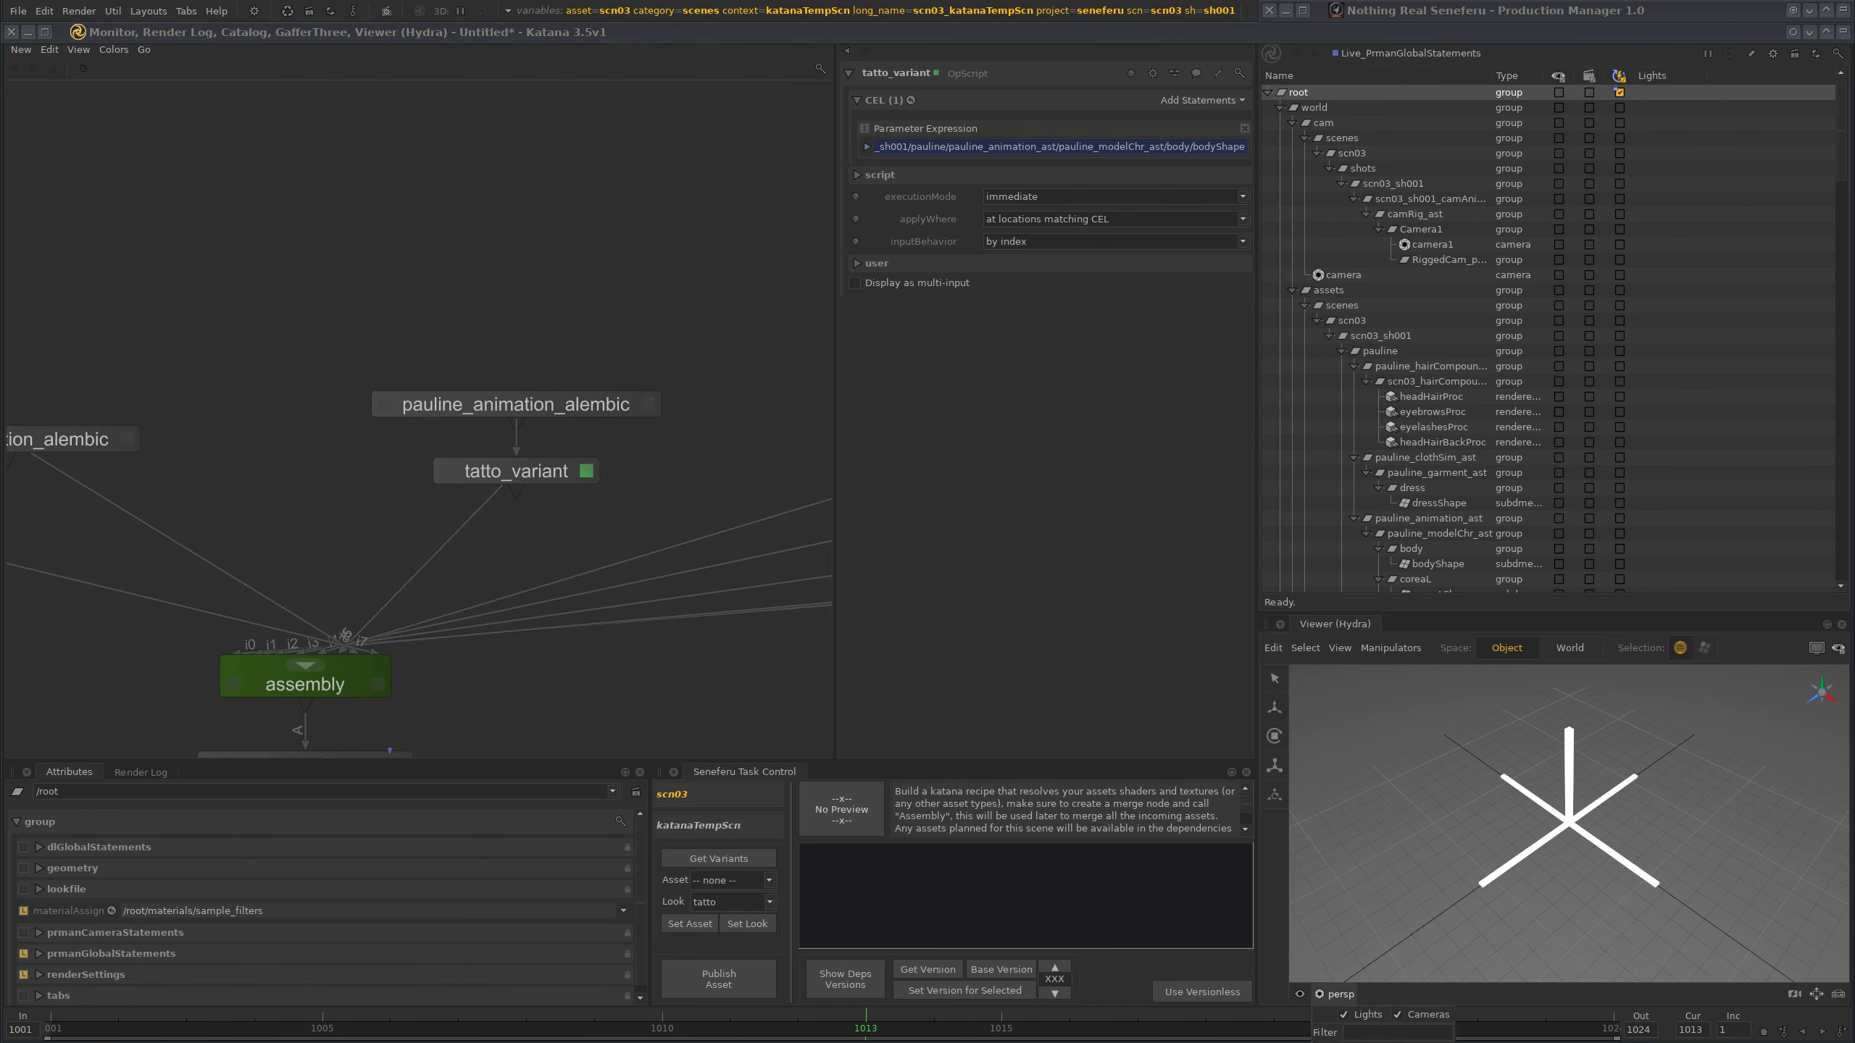
click(1387, 1042)
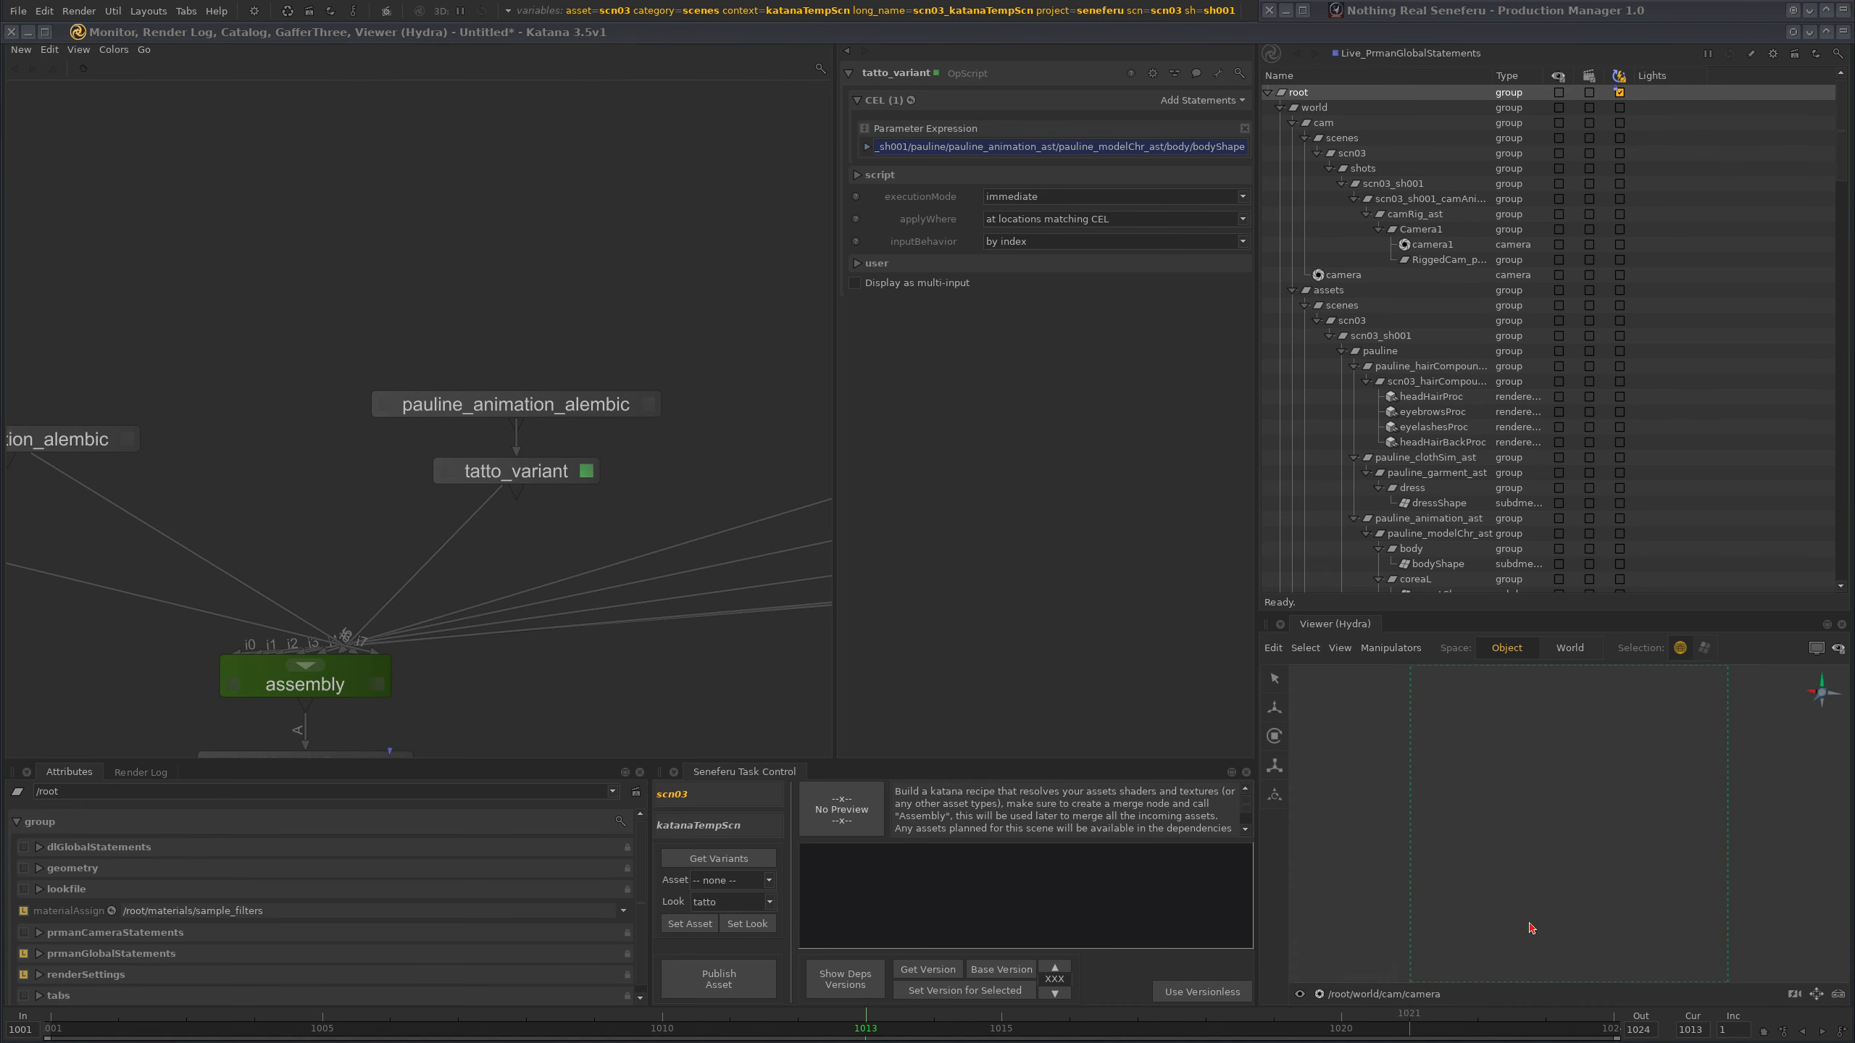
click(1383, 994)
click(1388, 1042)
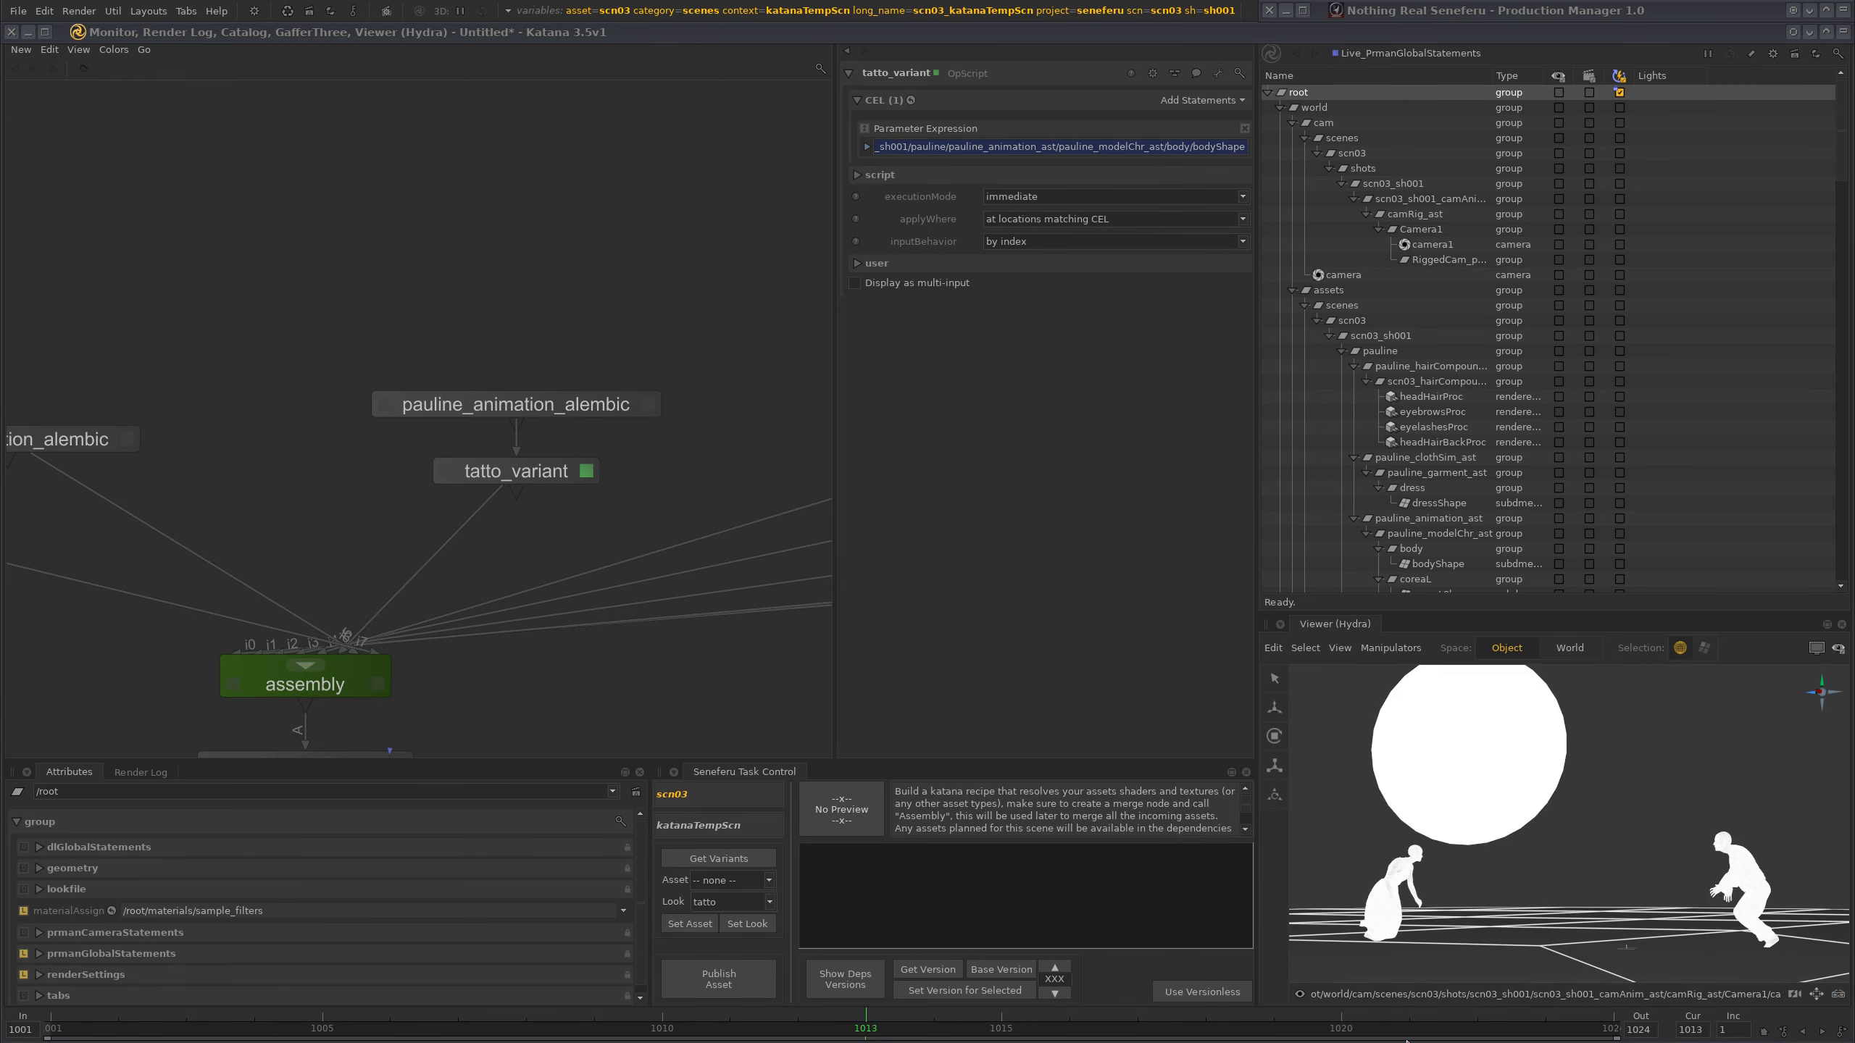
- Select pauline's body shapes in the sh001 view and compare their location with the full CEL path of tatto_variant
click(1574, 815)
drag(1433, 856, 1421, 892)
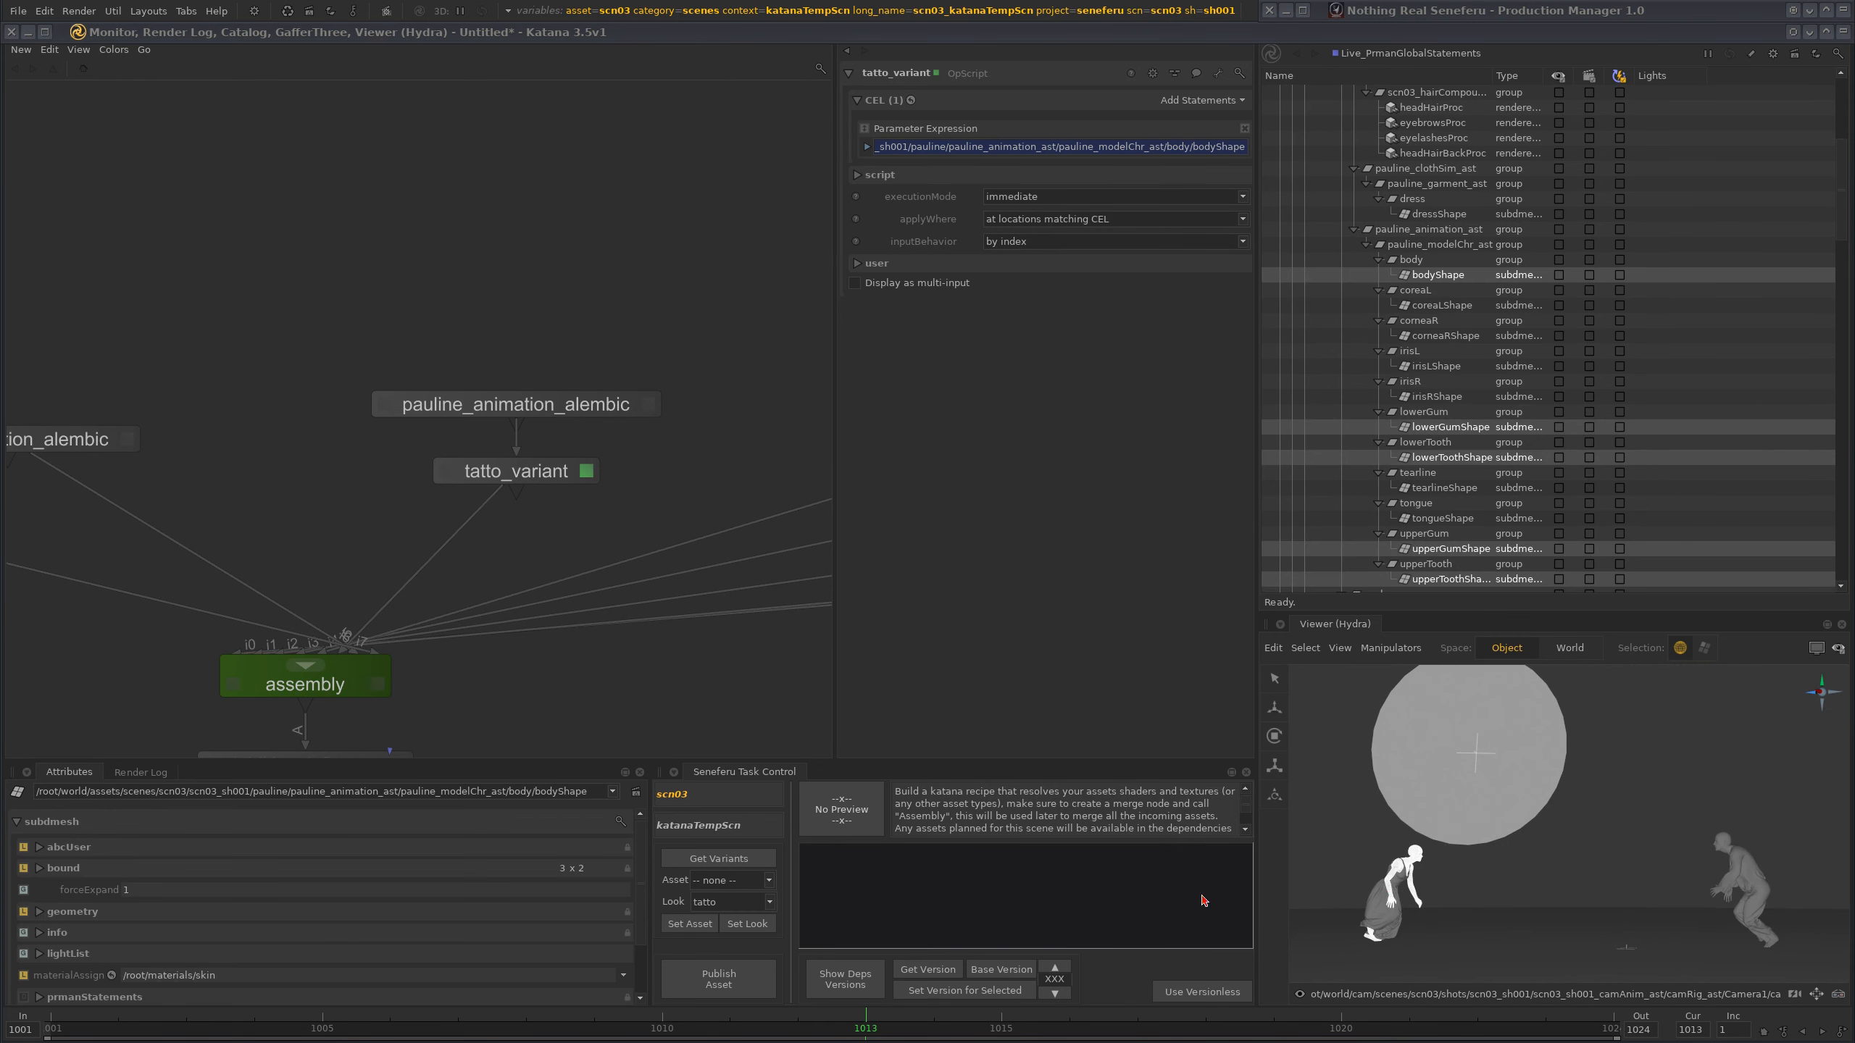
scroll(627, 473, up, 3)
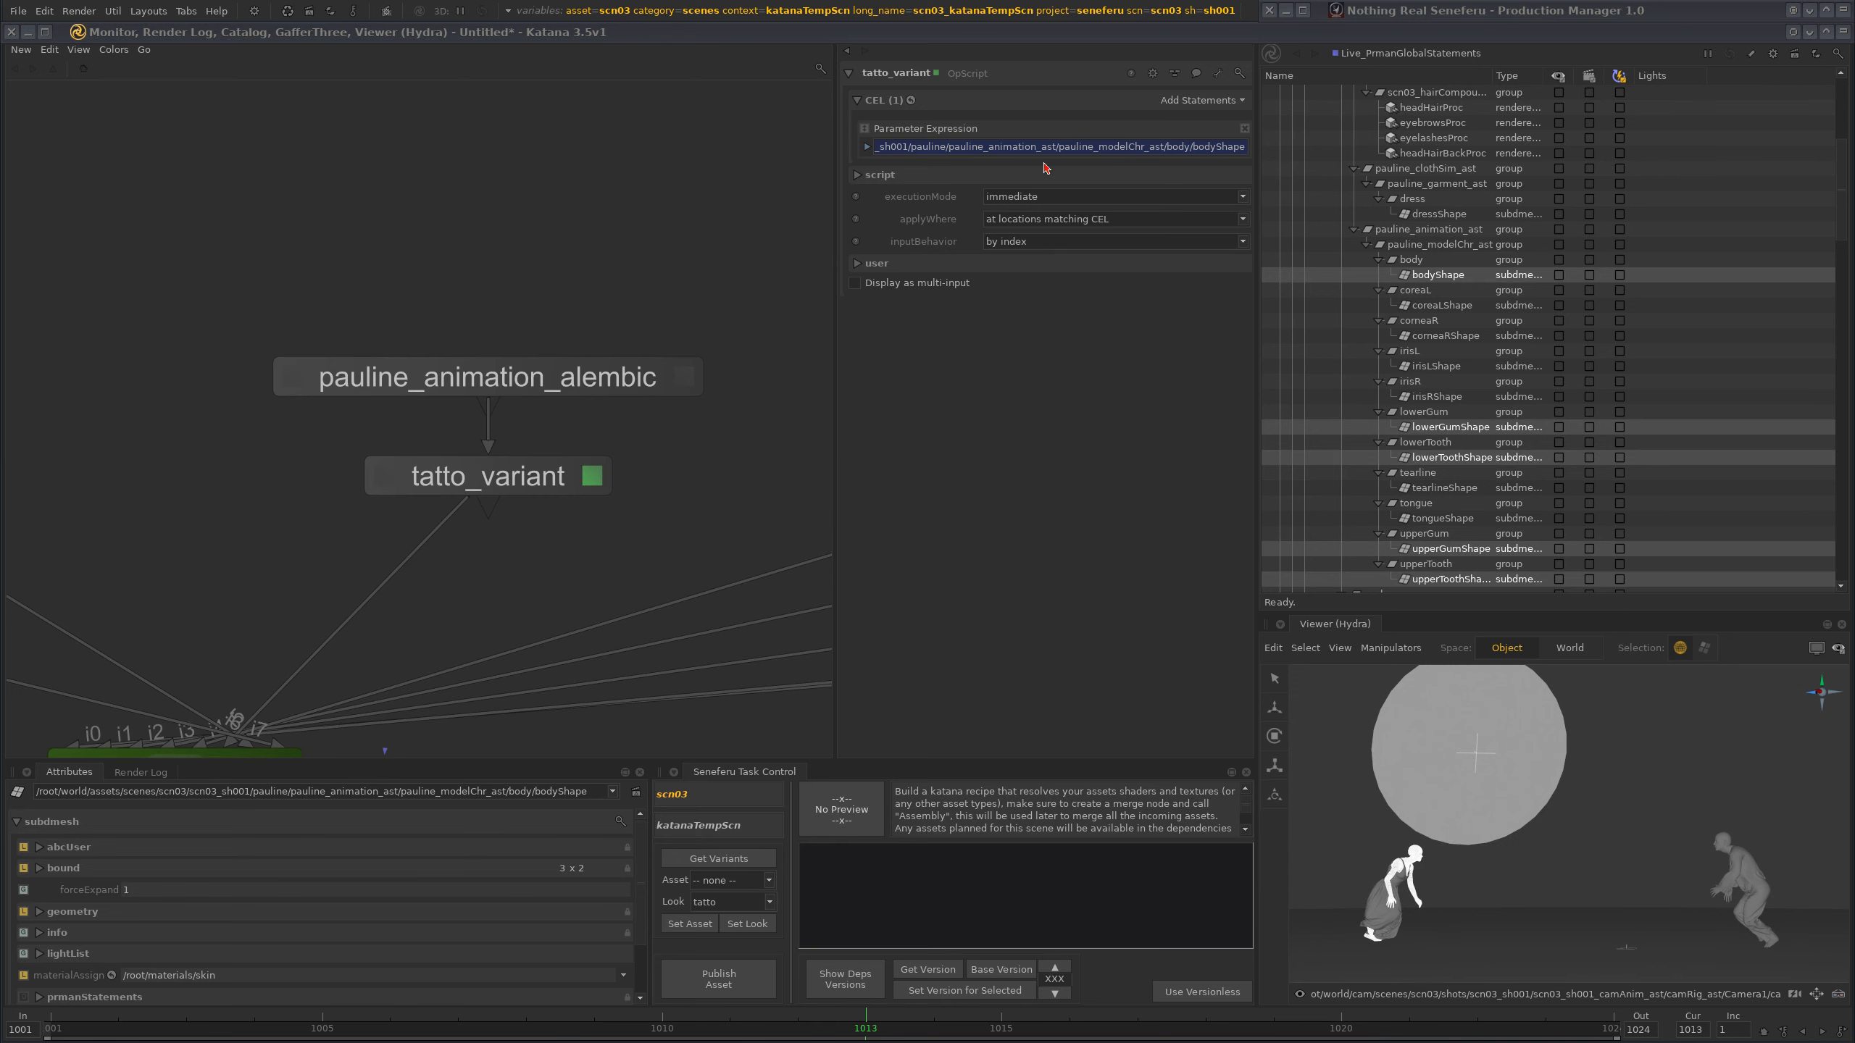
double_click(994, 144)
drag(1091, 150, 846, 134)
click(1088, 152)
drag(1062, 152, 1093, 149)
- Clear the viewer selection and scrub the sh001 animation to frame 1018
click(1485, 874)
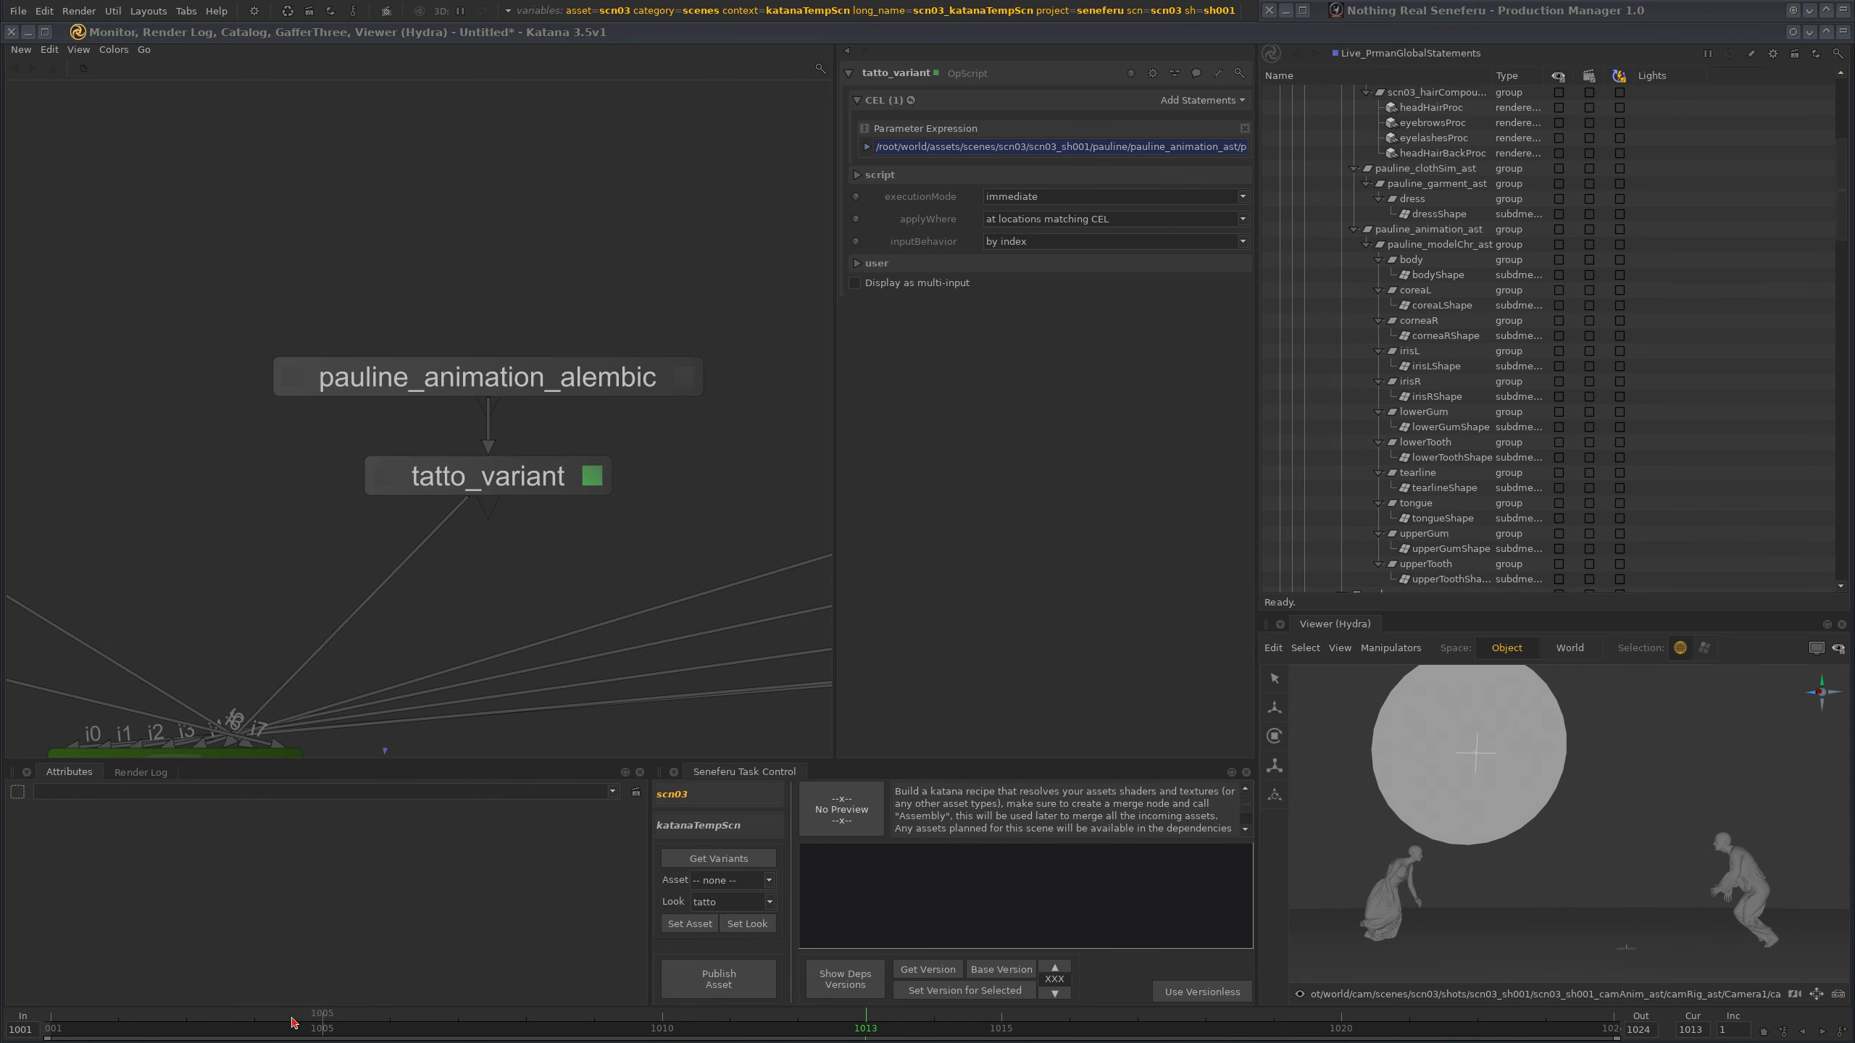
click(325, 1023)
drag(358, 1022, 1197, 1012)
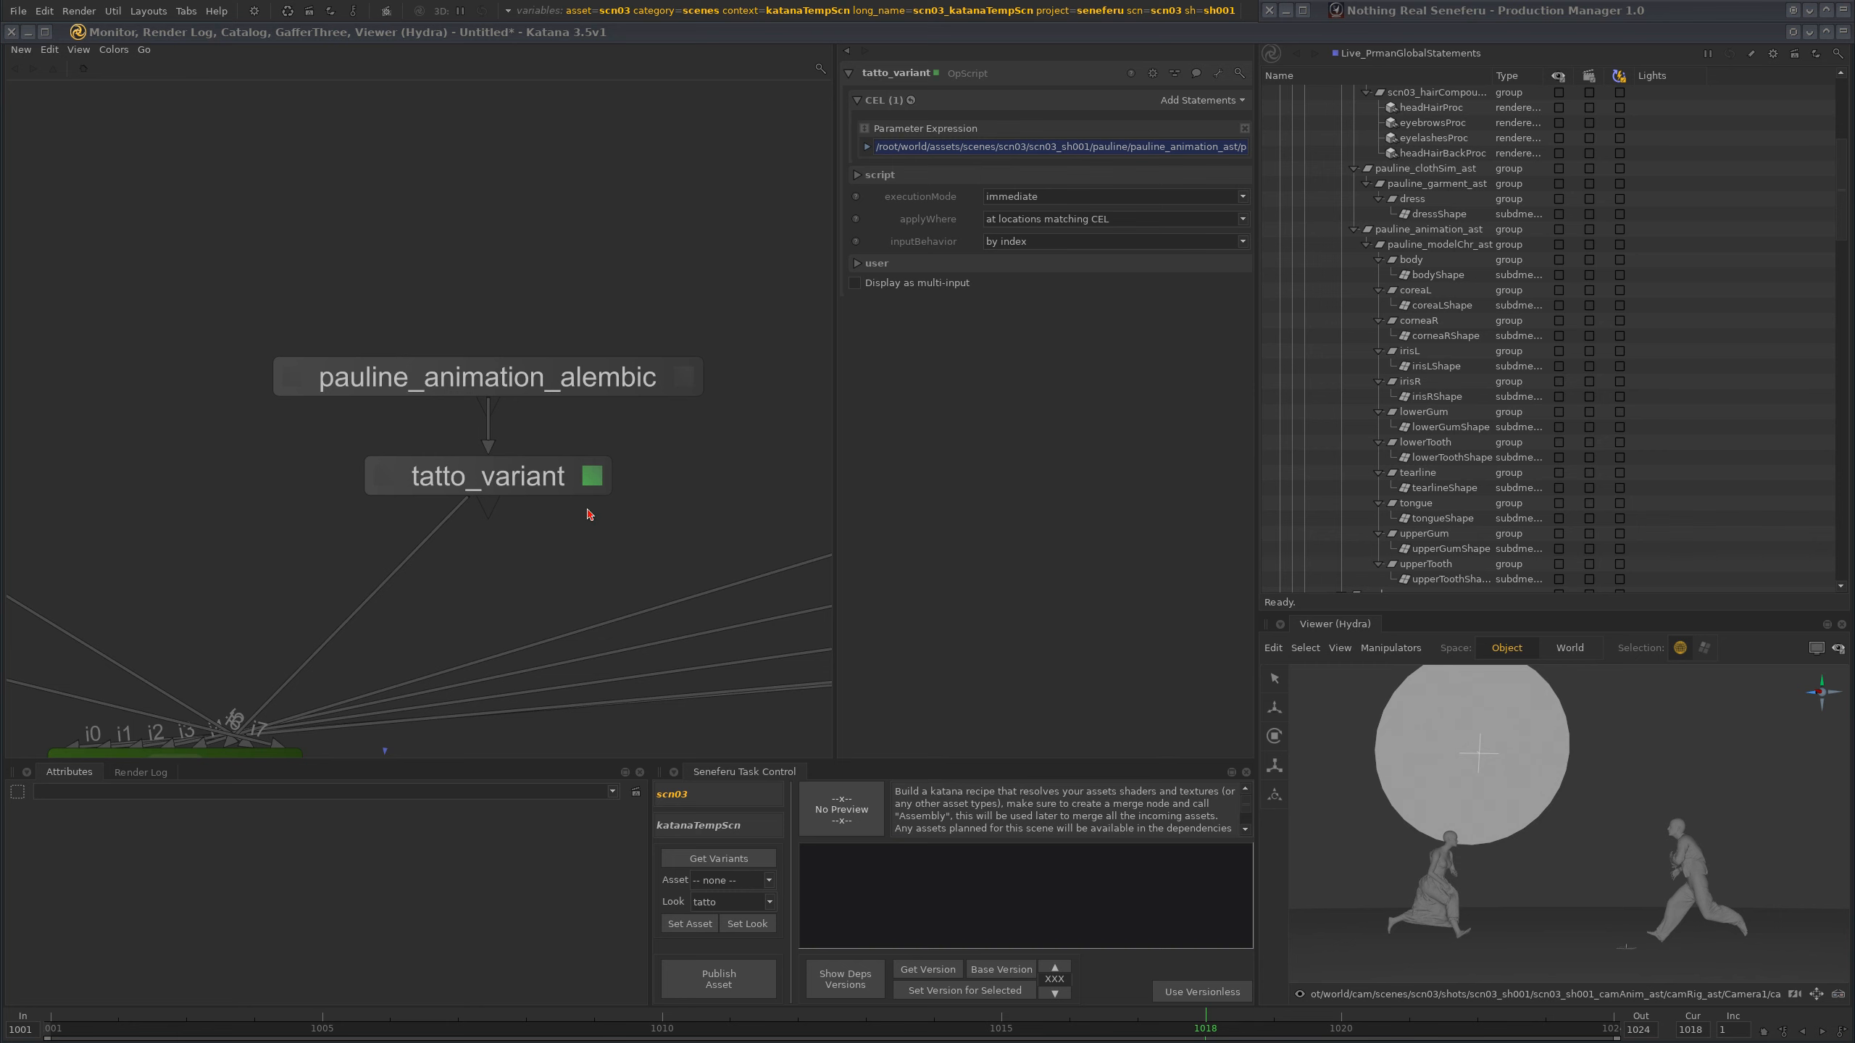
- Examine the template's node graph from the dependency nodes and tatto_variant through the assembly node and down the recipe
scroll(621, 510, down, 5)
middle_drag(654, 525, 480, 363)
scroll(528, 413, up, 2)
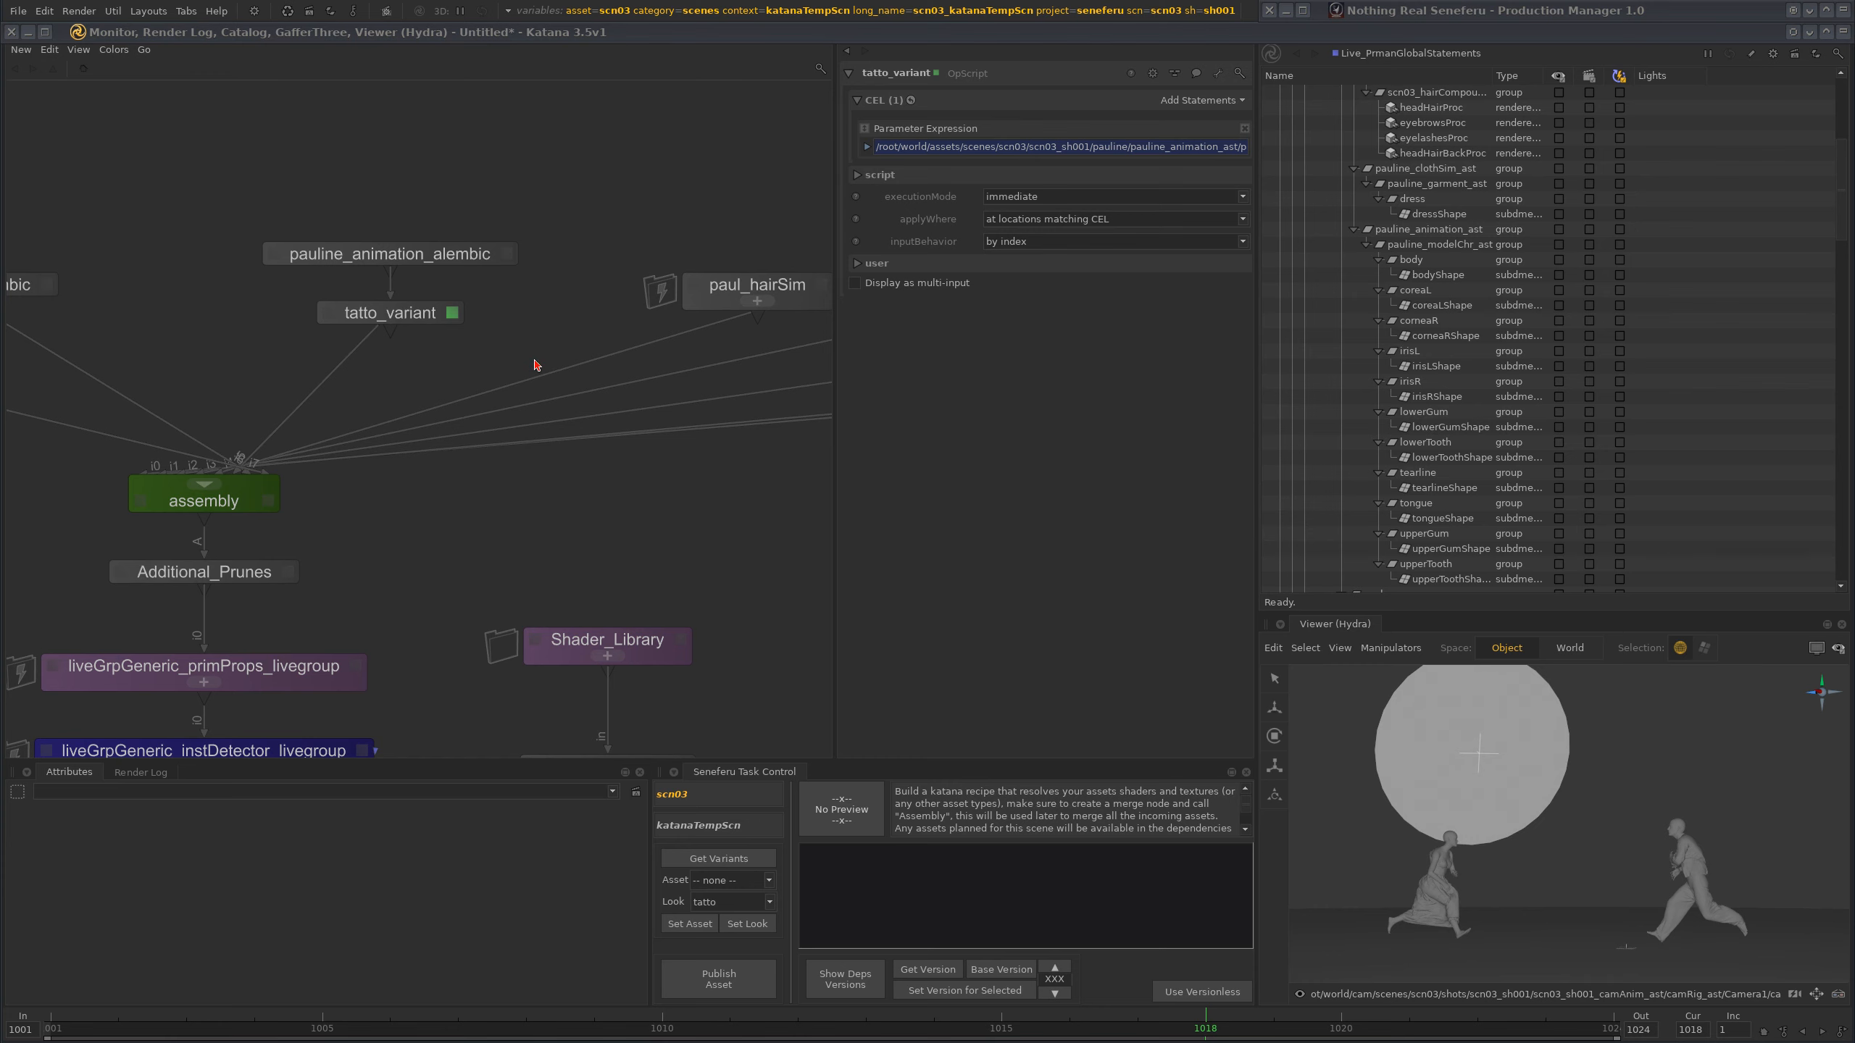
scroll(630, 502, down, 8)
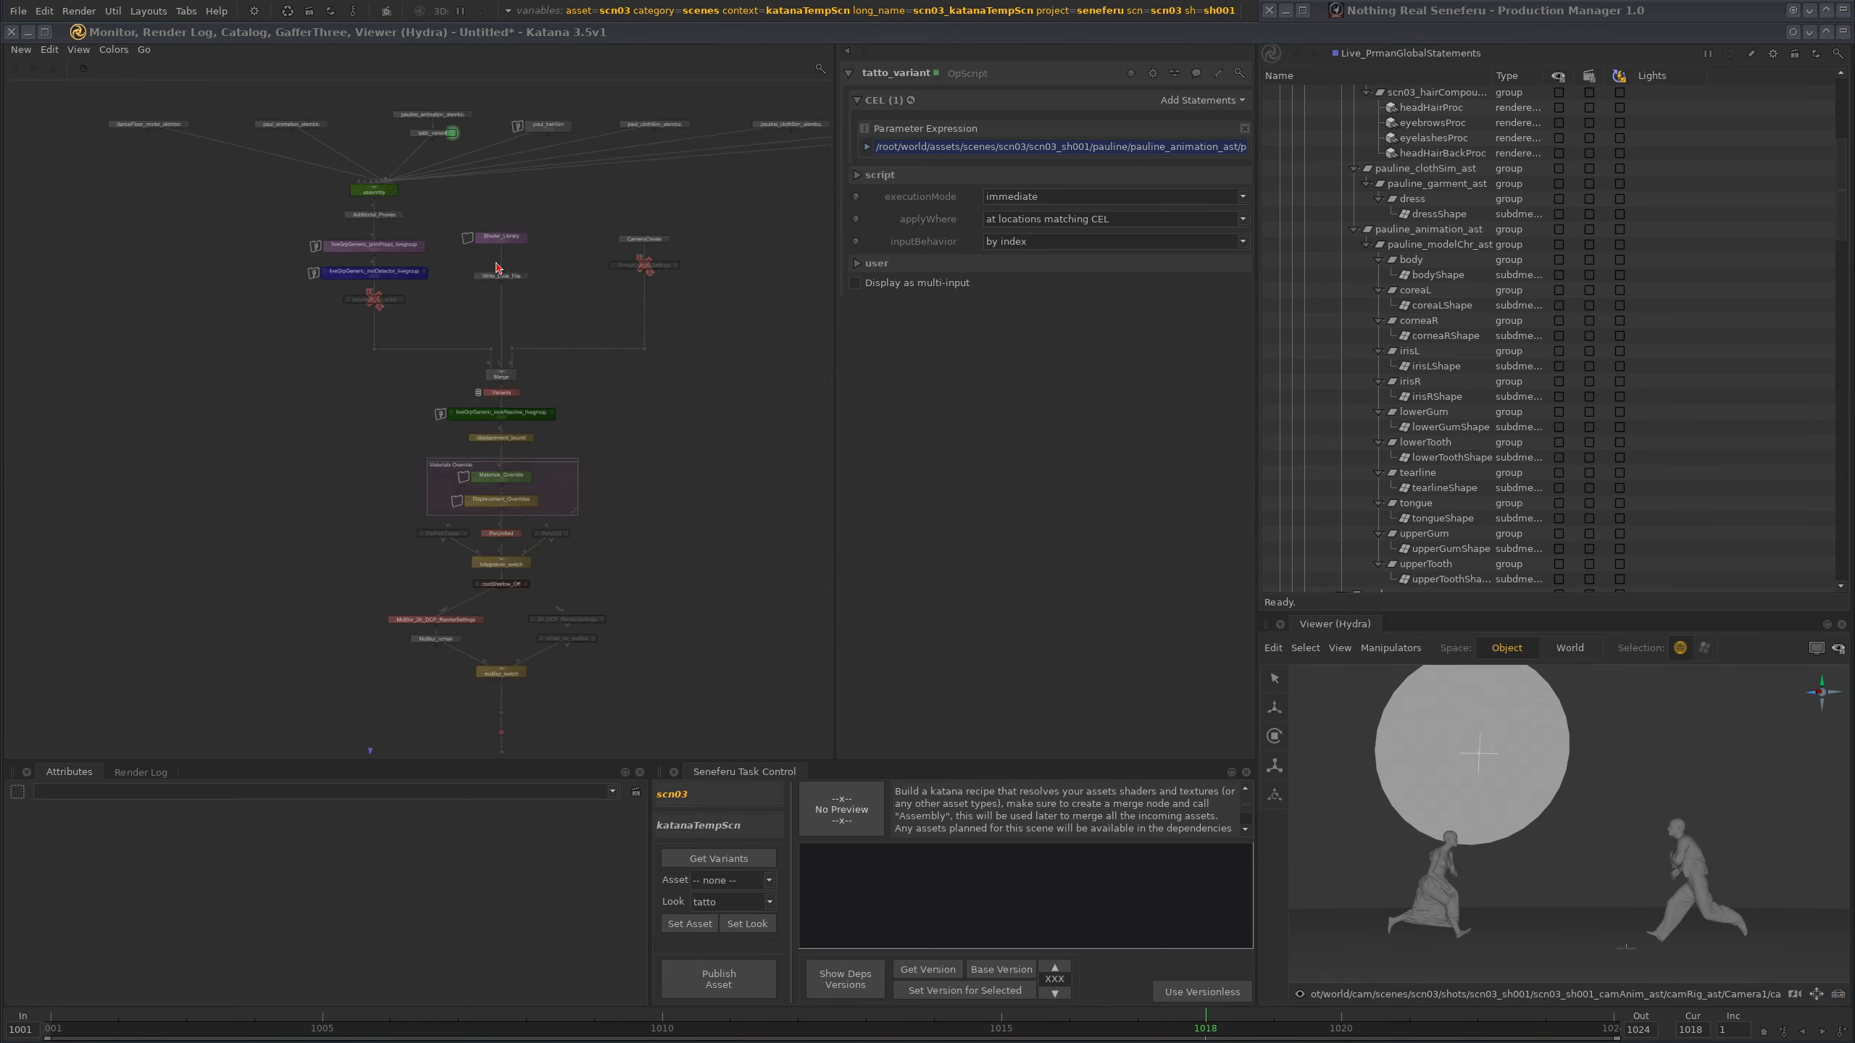
middle_drag(825, 596, 606, 402)
scroll(651, 430, down, 3)
scroll(545, 454, up, 4)
scroll(605, 402, up, 2)
scroll(544, 292, down, 1)
middle_drag(533, 223, 575, 415)
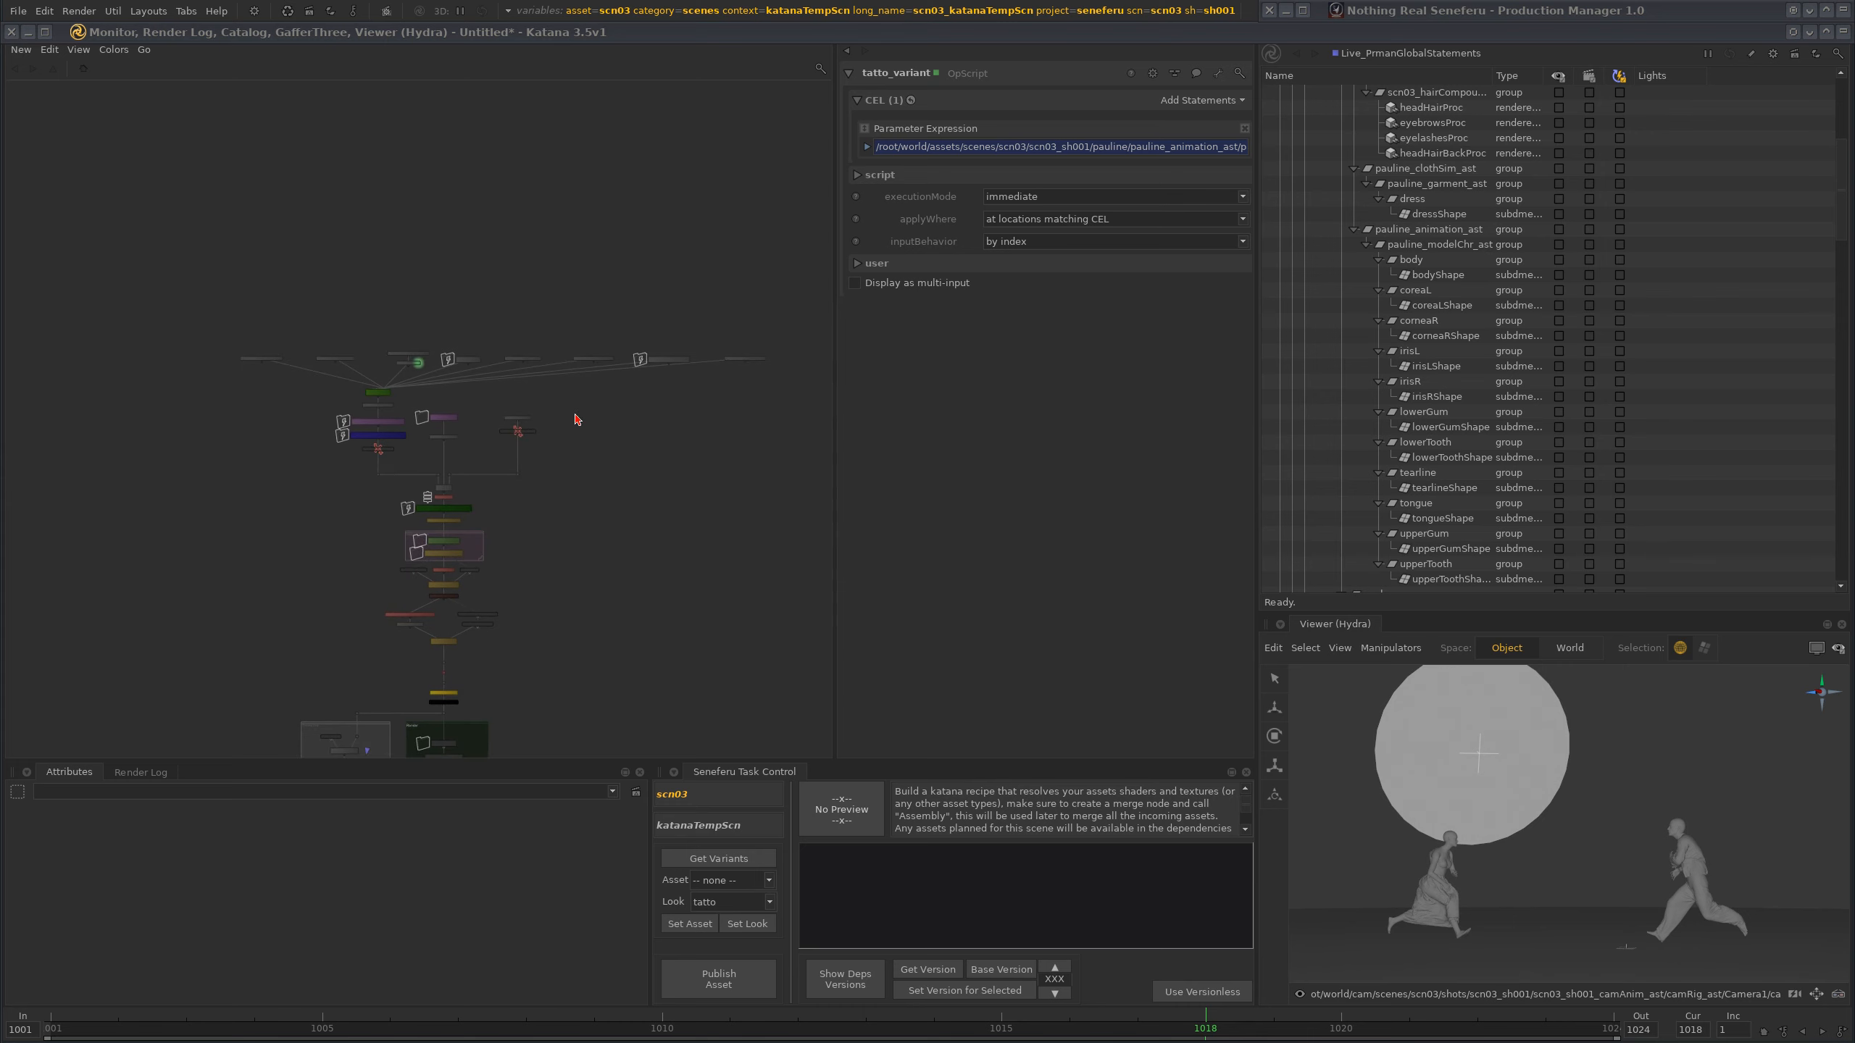
- Start publishing the scn03 katanaTempScn asset, capturing the whole node graph as its preview image
middle_drag(630, 677, 597, 467)
scroll(630, 489, down, 4)
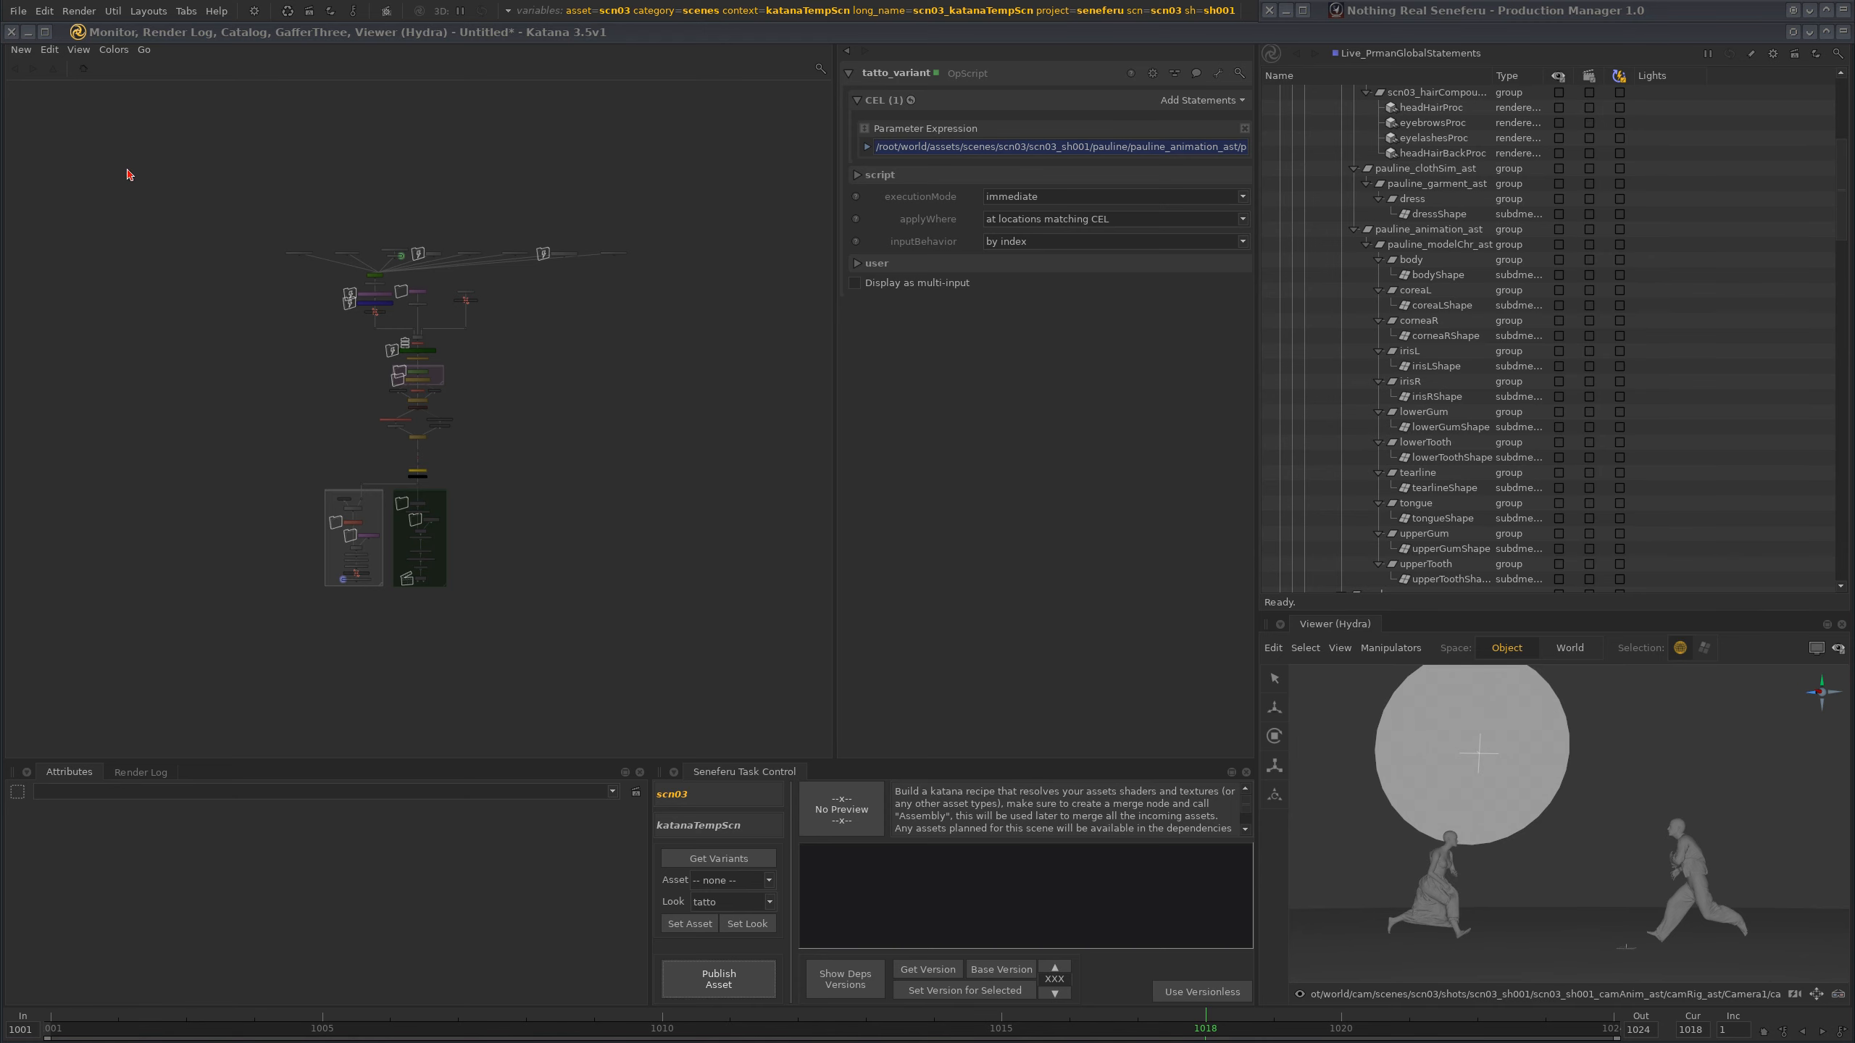
key(Print)
drag(81, 186, 771, 602)
drag(571, 548, 553, 568)
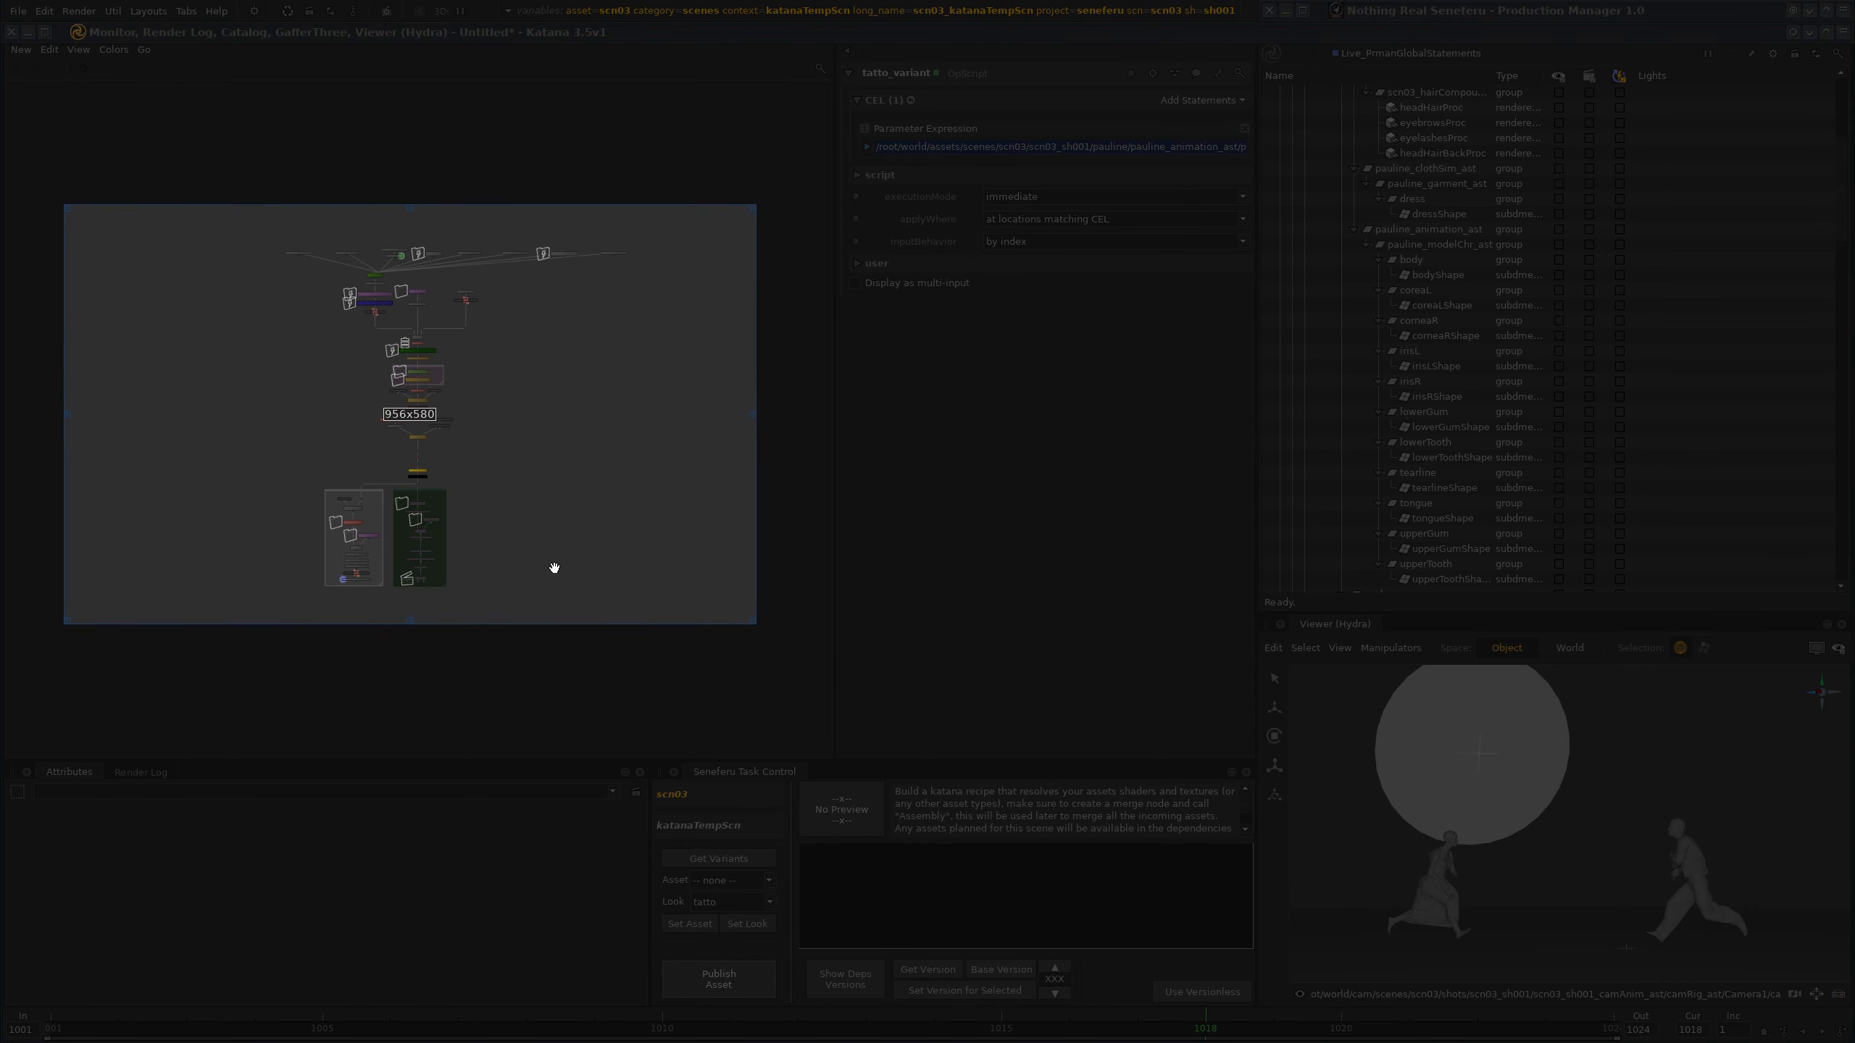
double_click(554, 568)
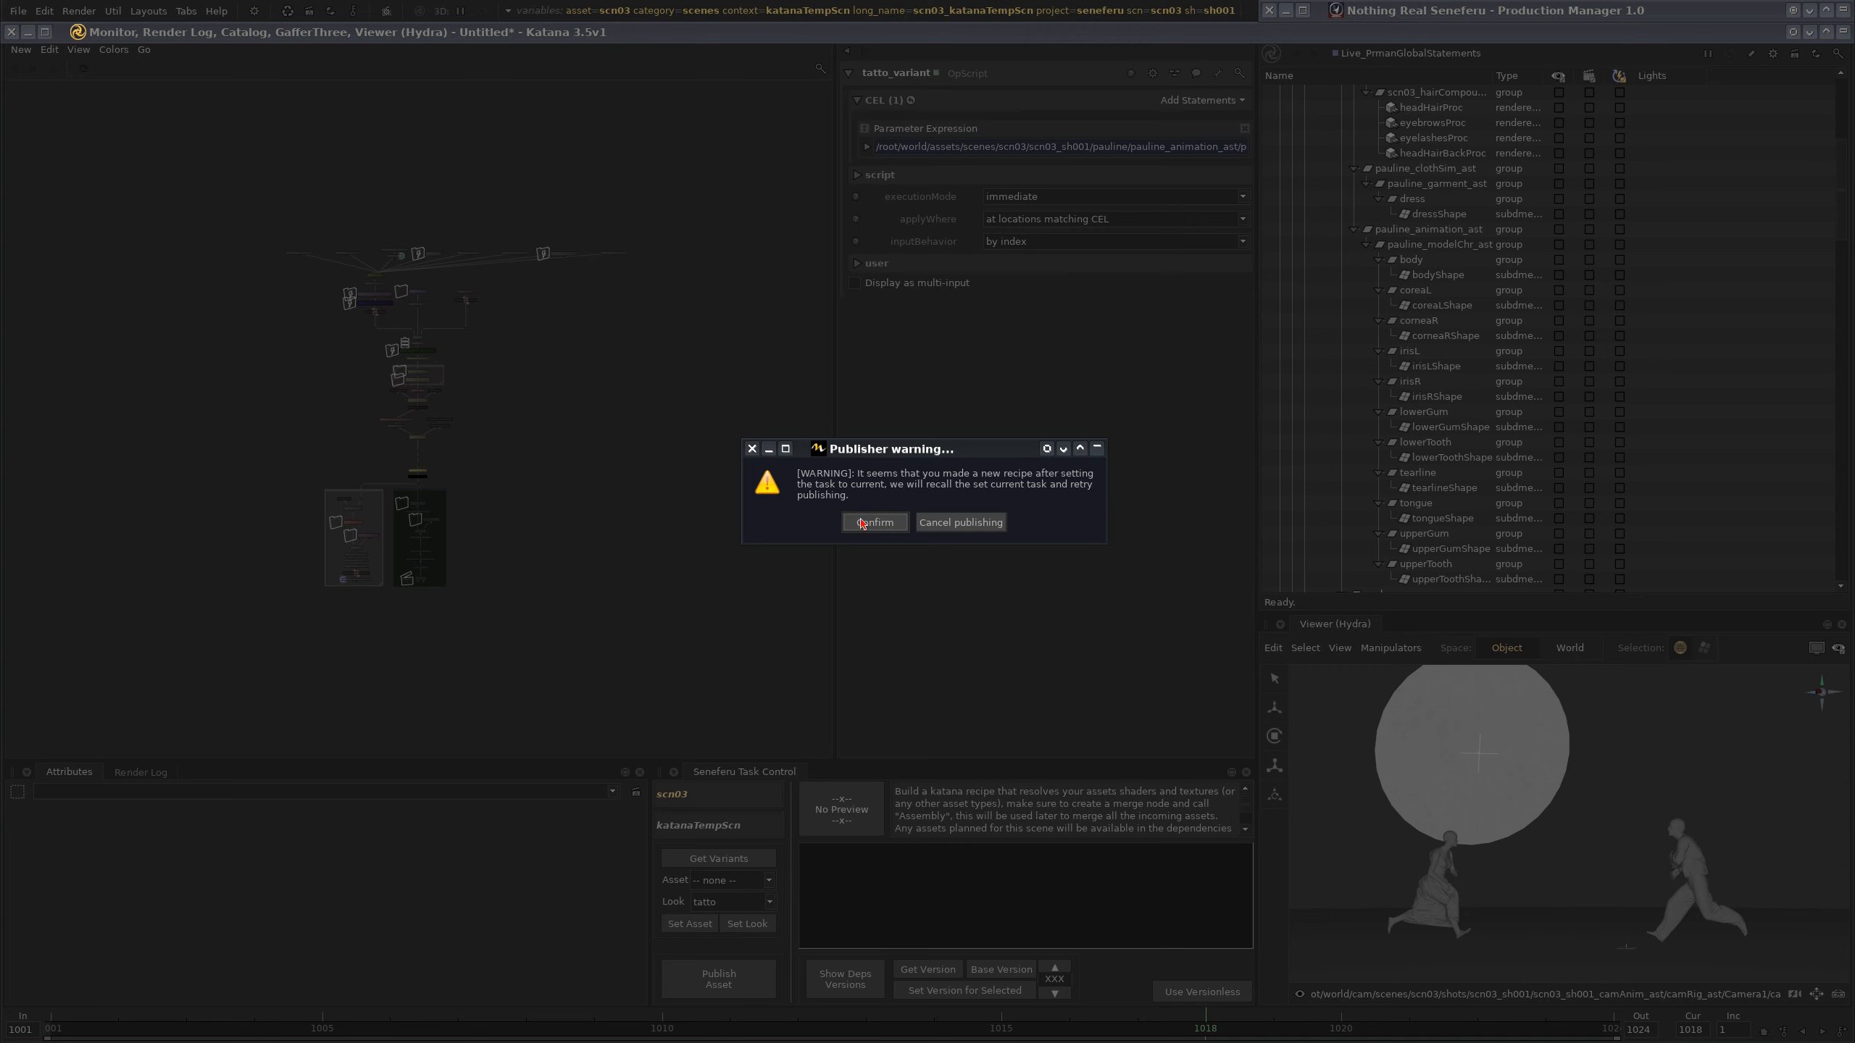
- Move the publisher warning aside and reveal the scn03 katanaTempScn task in Production Manager
drag(969, 447, 904, 374)
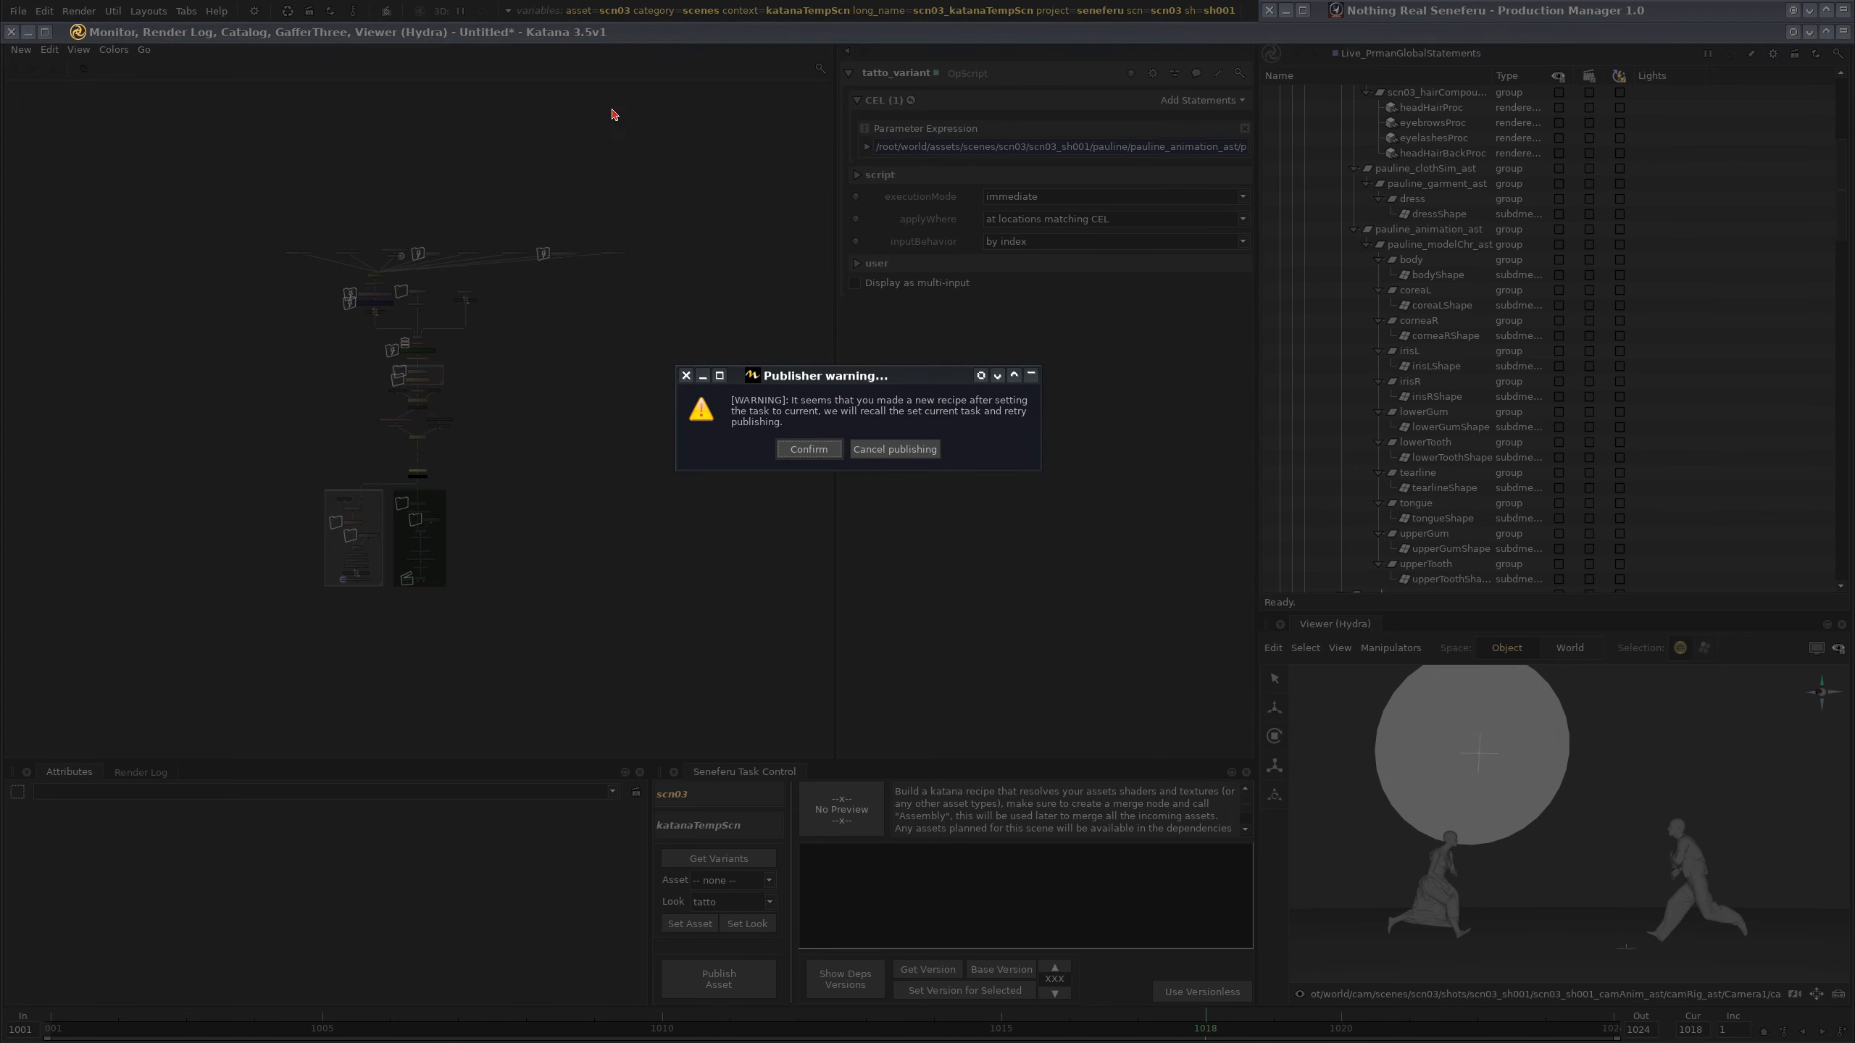
drag(905, 377, 873, 399)
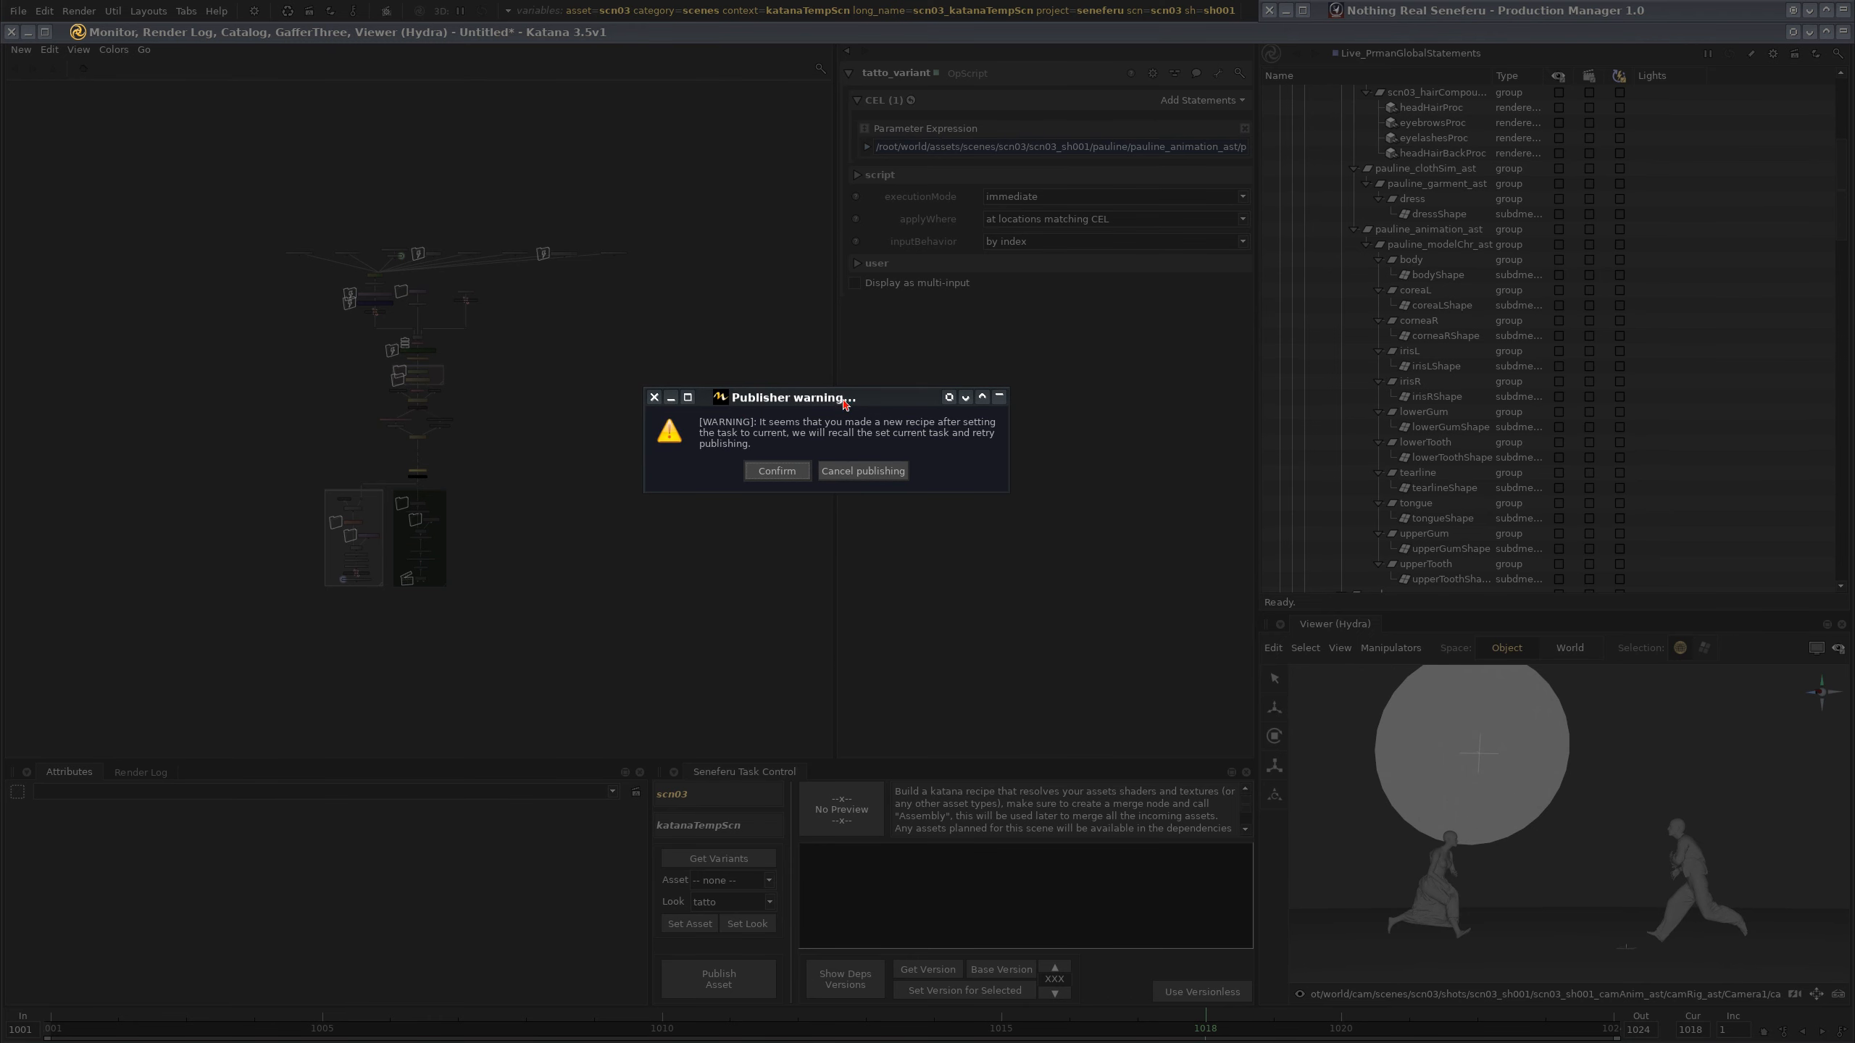
drag(845, 404, 810, 426)
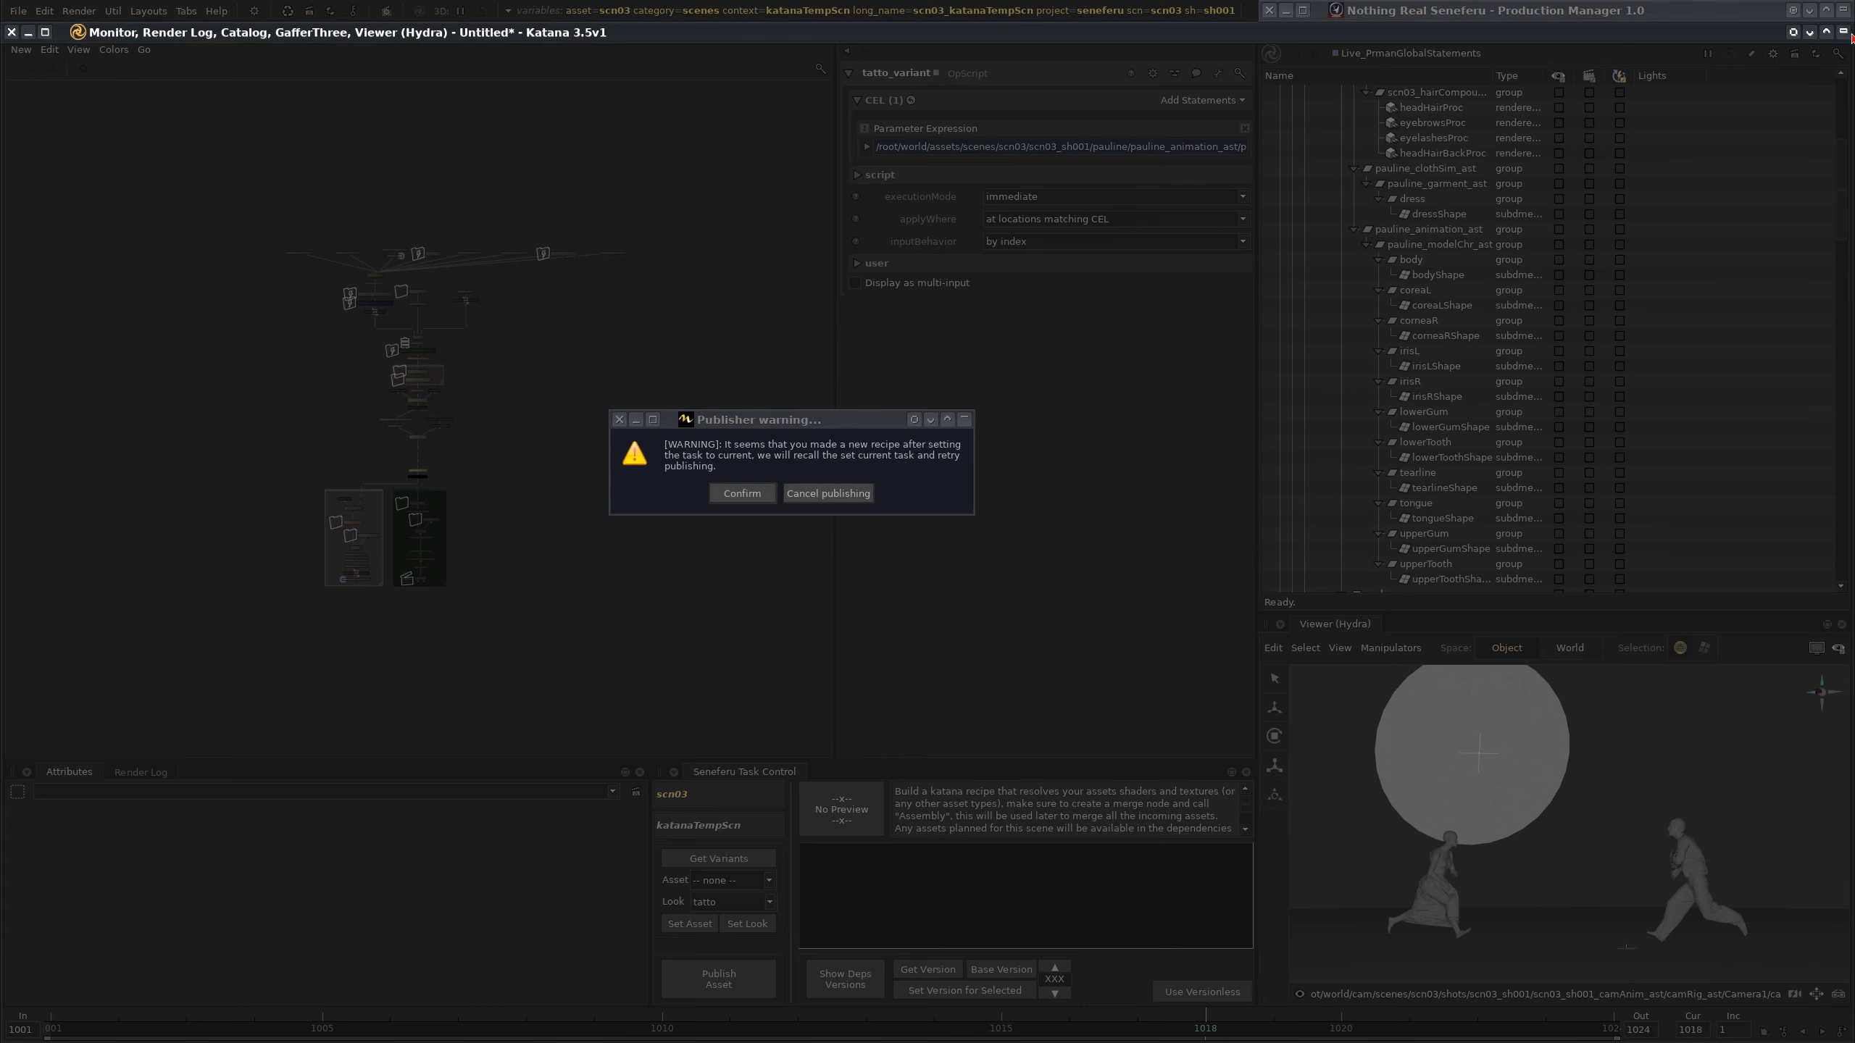
click(1843, 11)
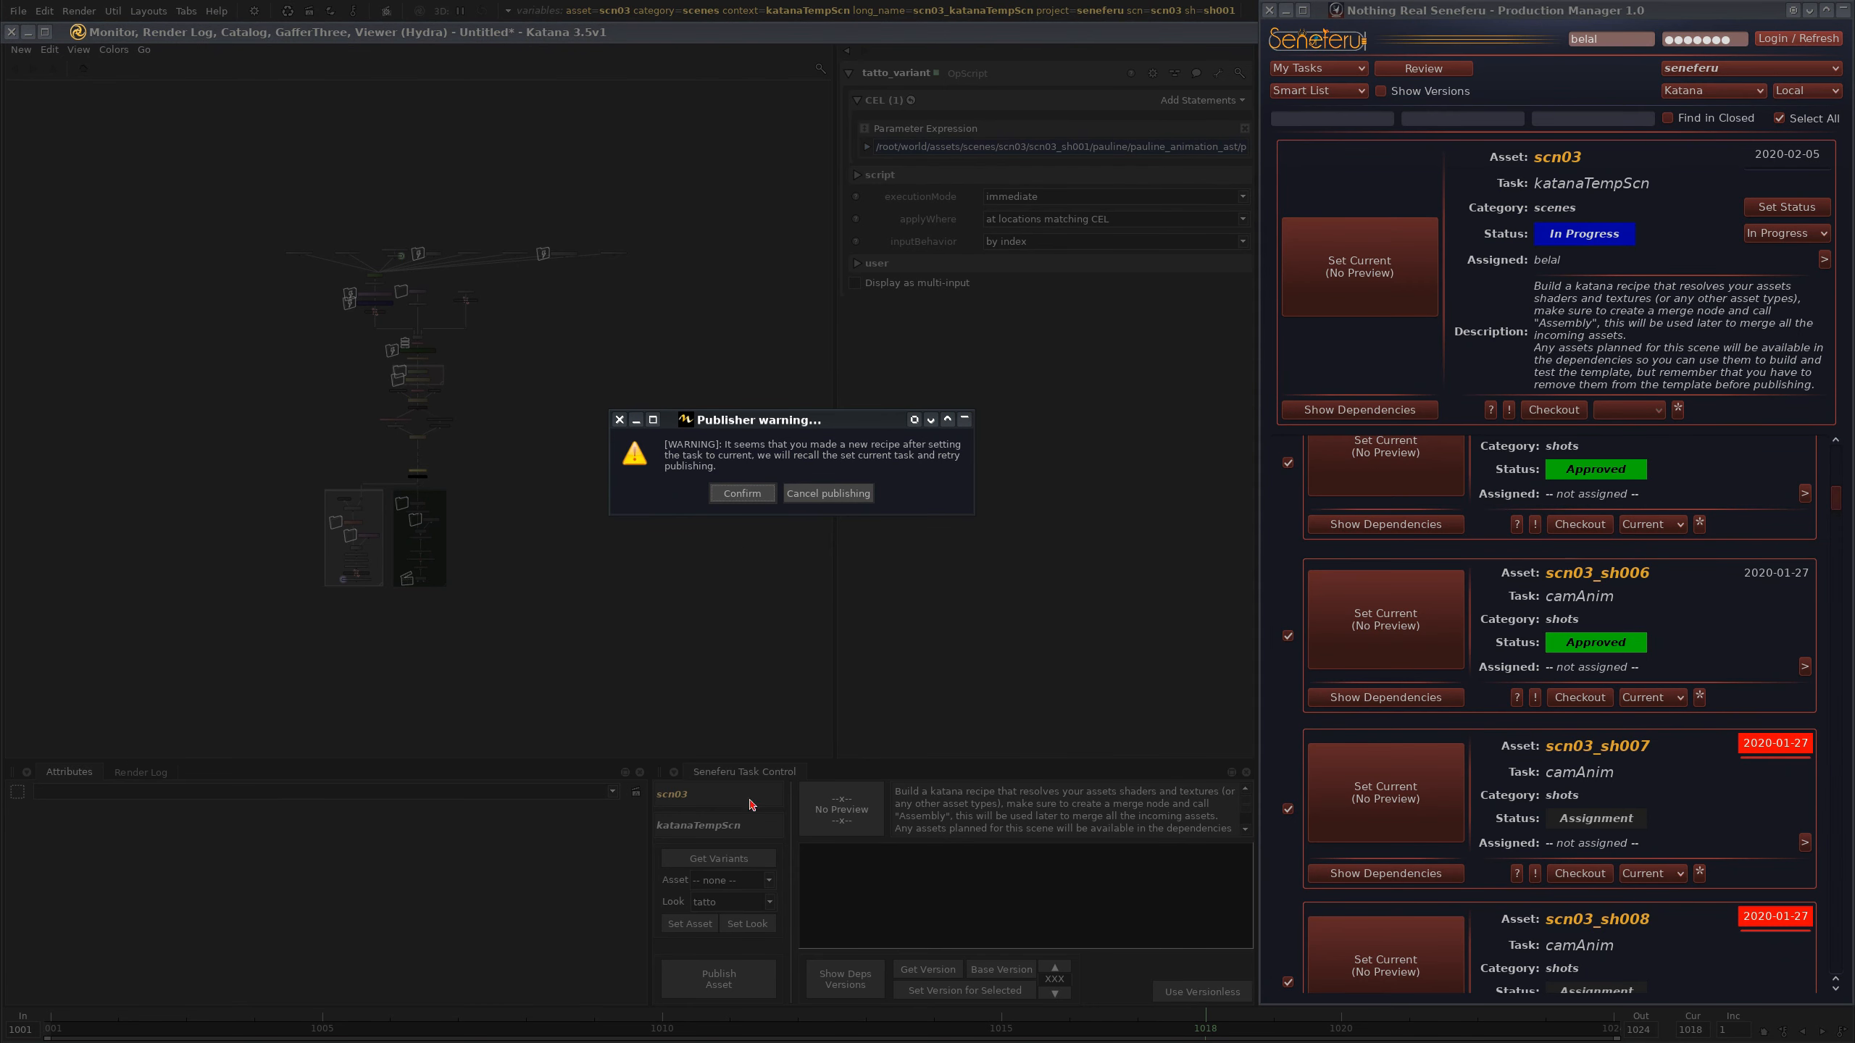
- Finish publishing scn03 katanaTempScn without additional files, with the comment "initial template for this sequence" and status Review
click(743, 493)
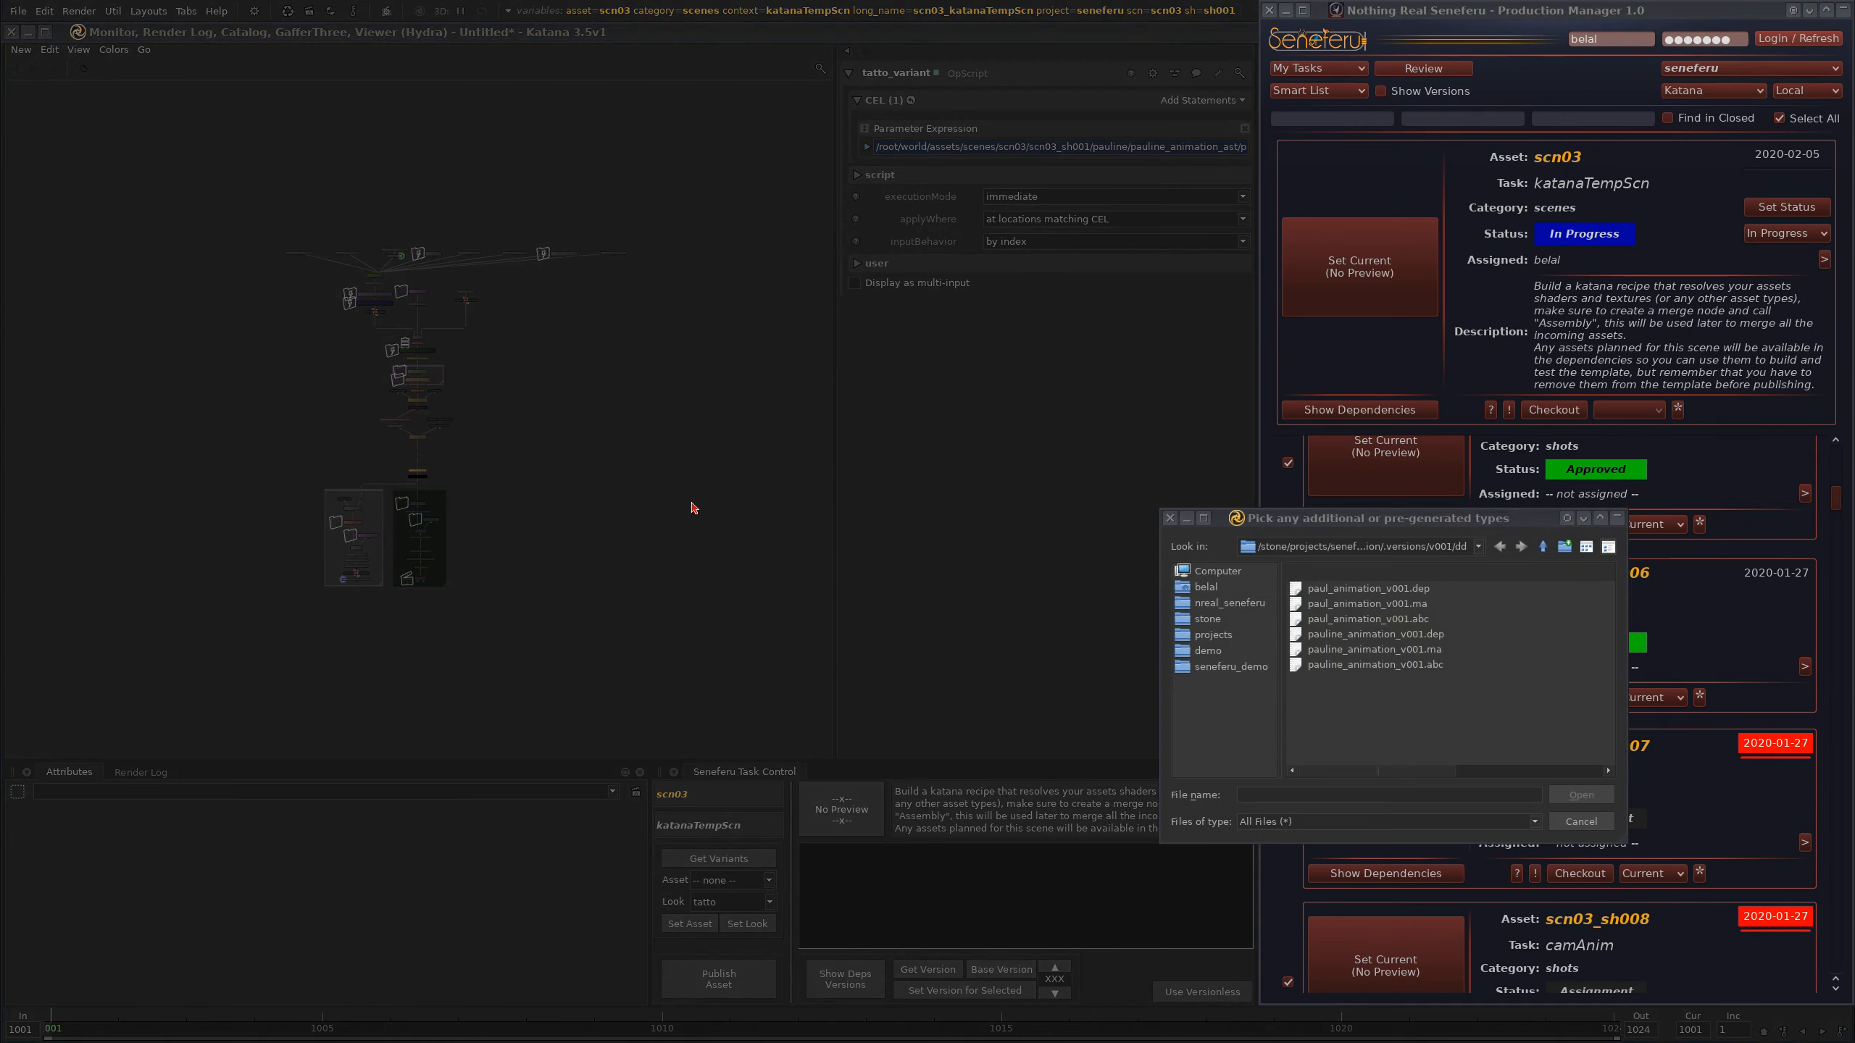
click(1585, 821)
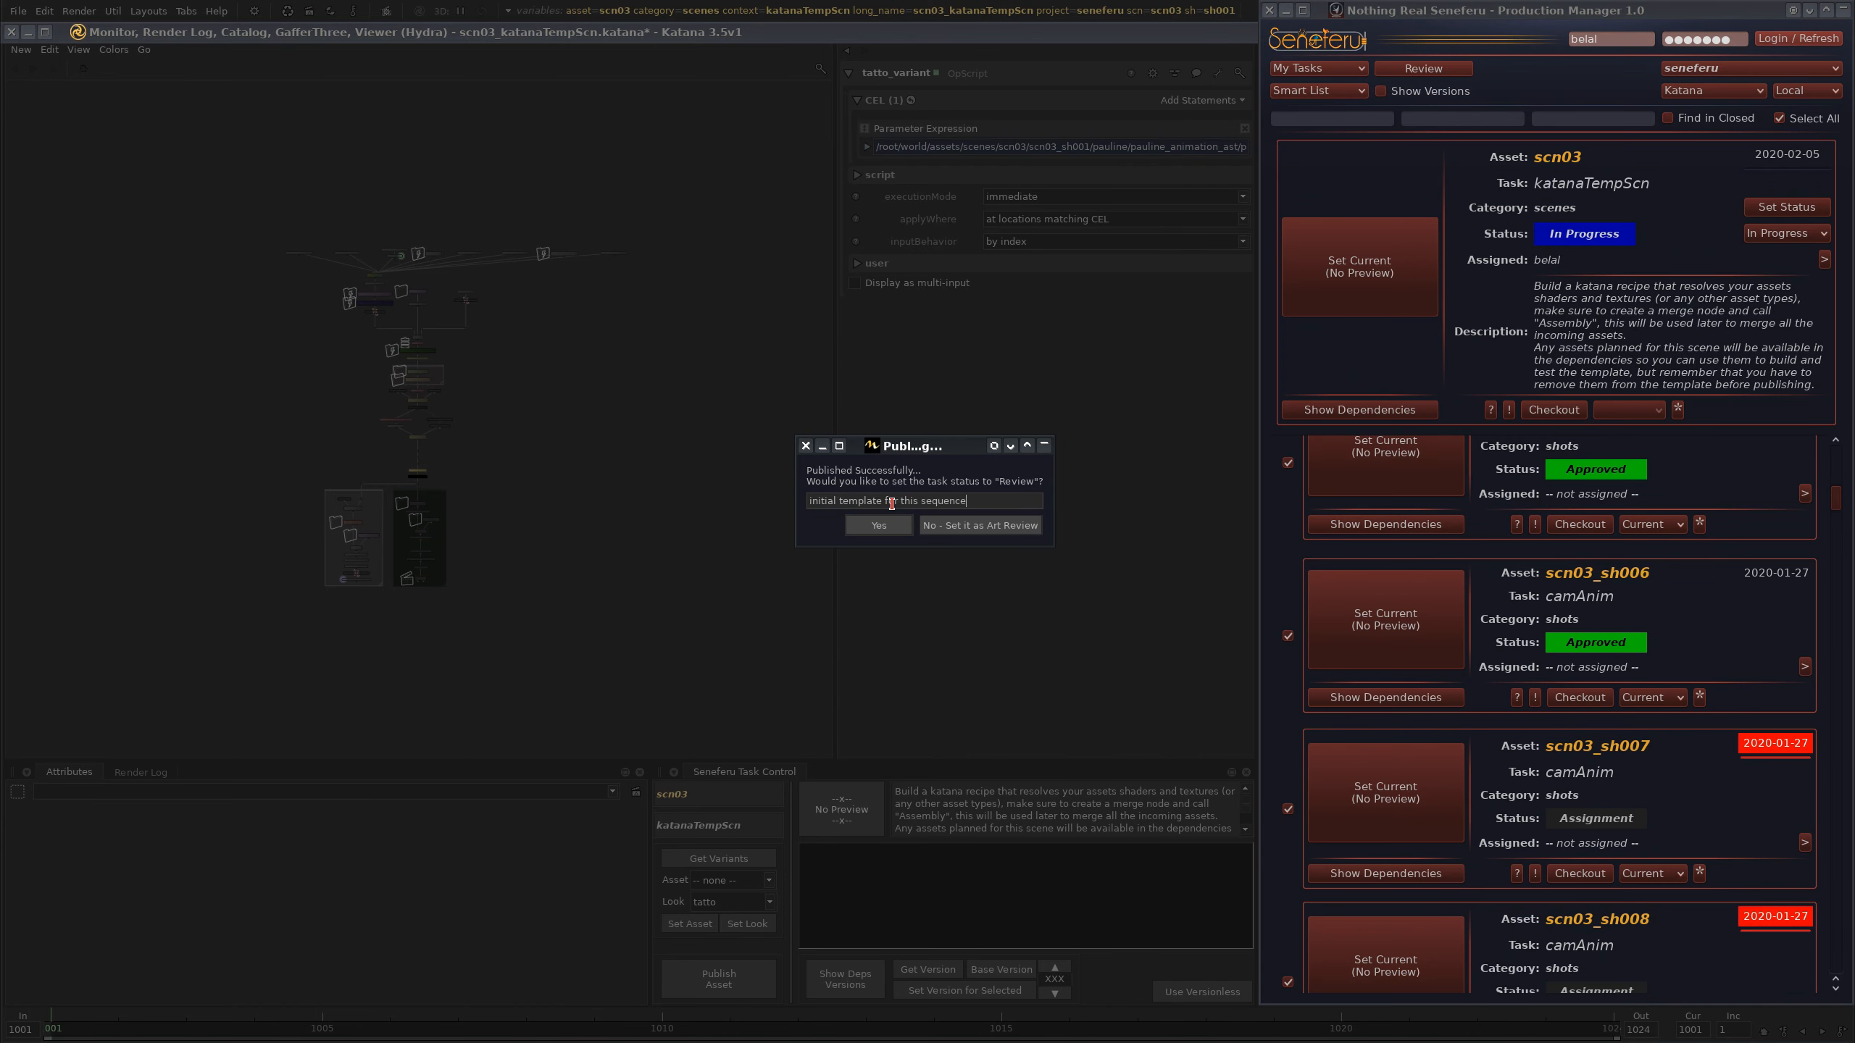
key(Return)
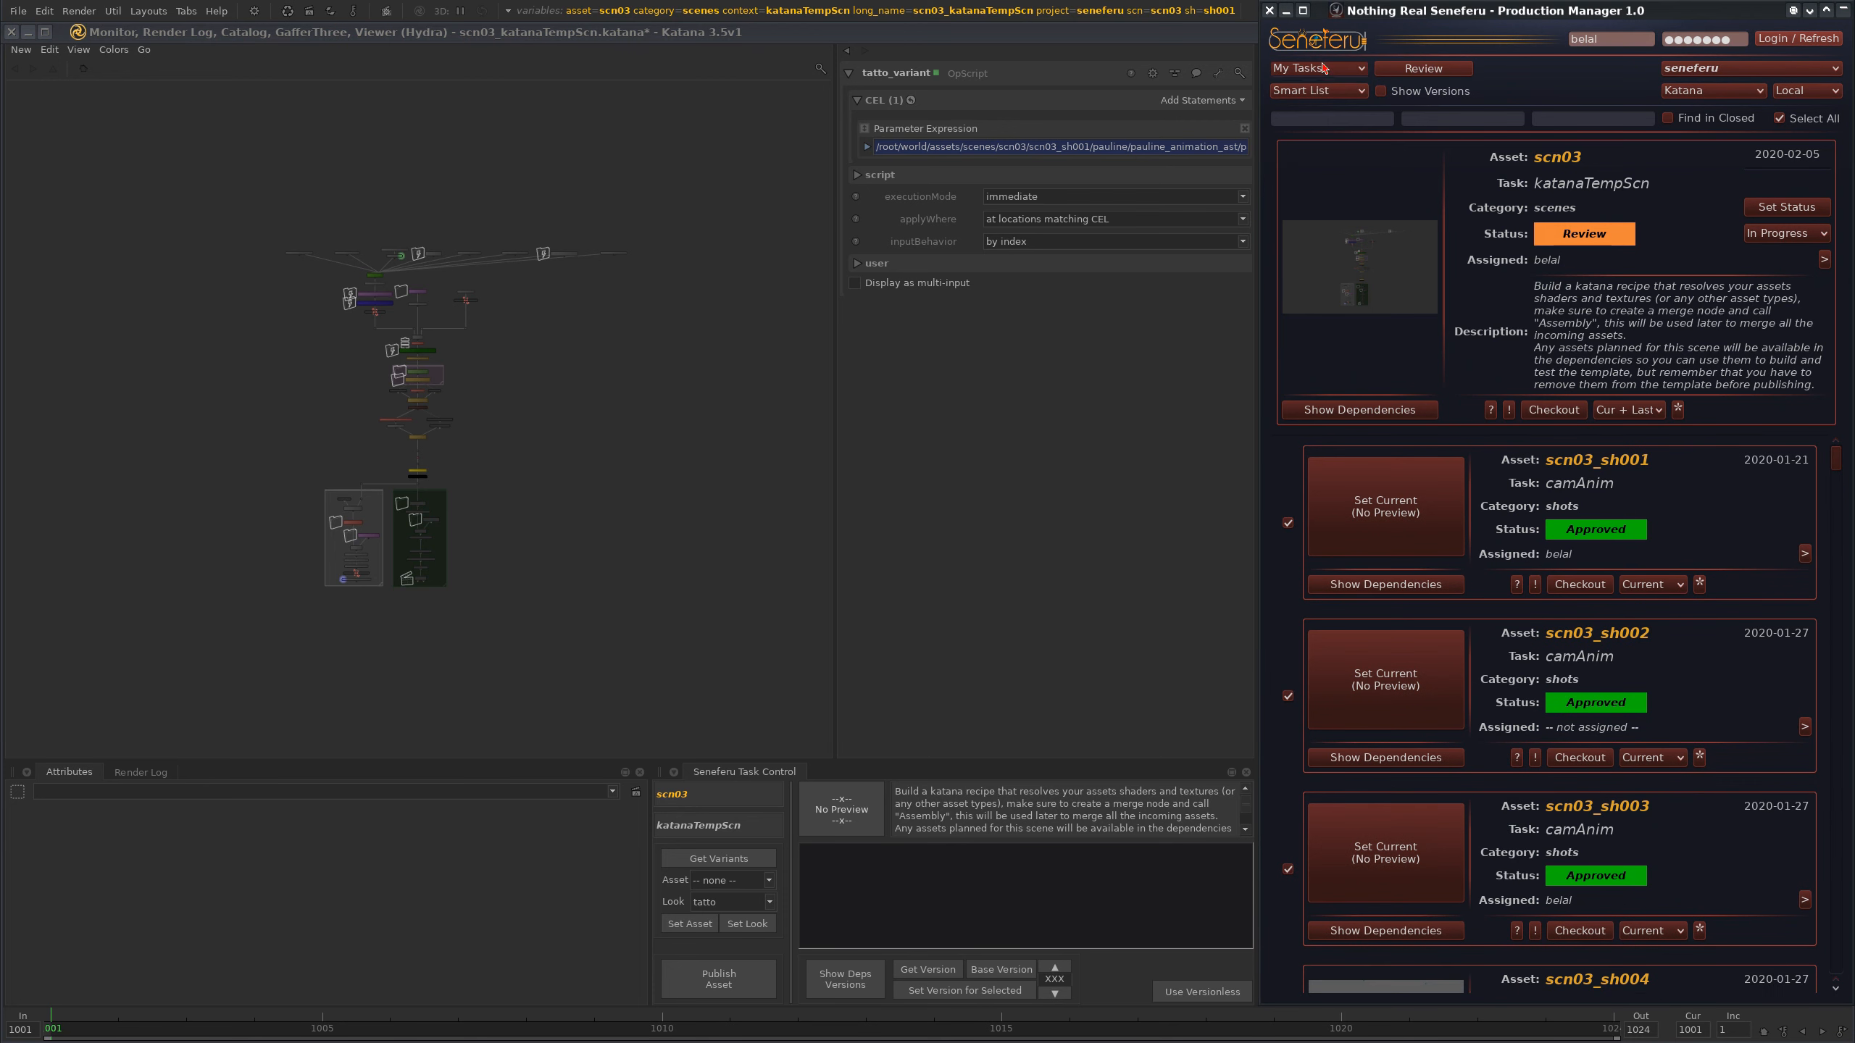
- Filter the personal task list by "lighti" and make the scn03_sh001 lighting task current
click(1323, 69)
click(1323, 142)
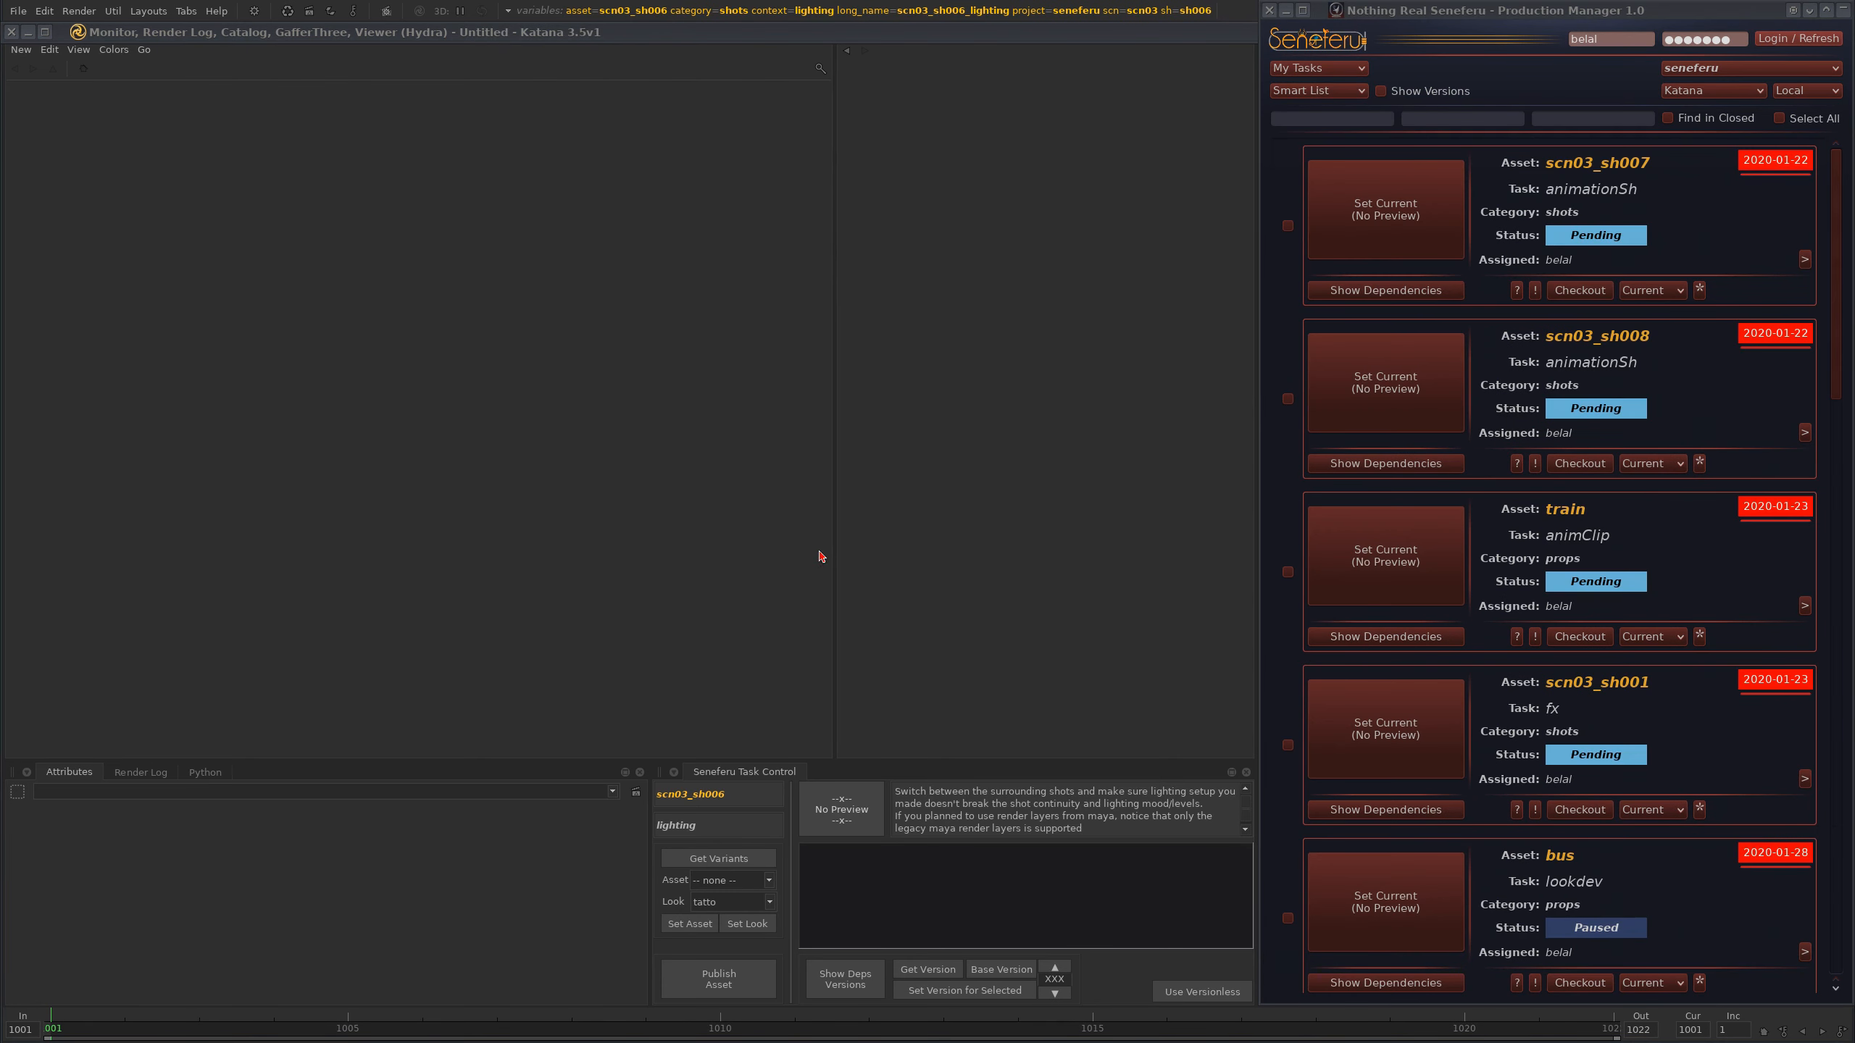
click(1717, 419)
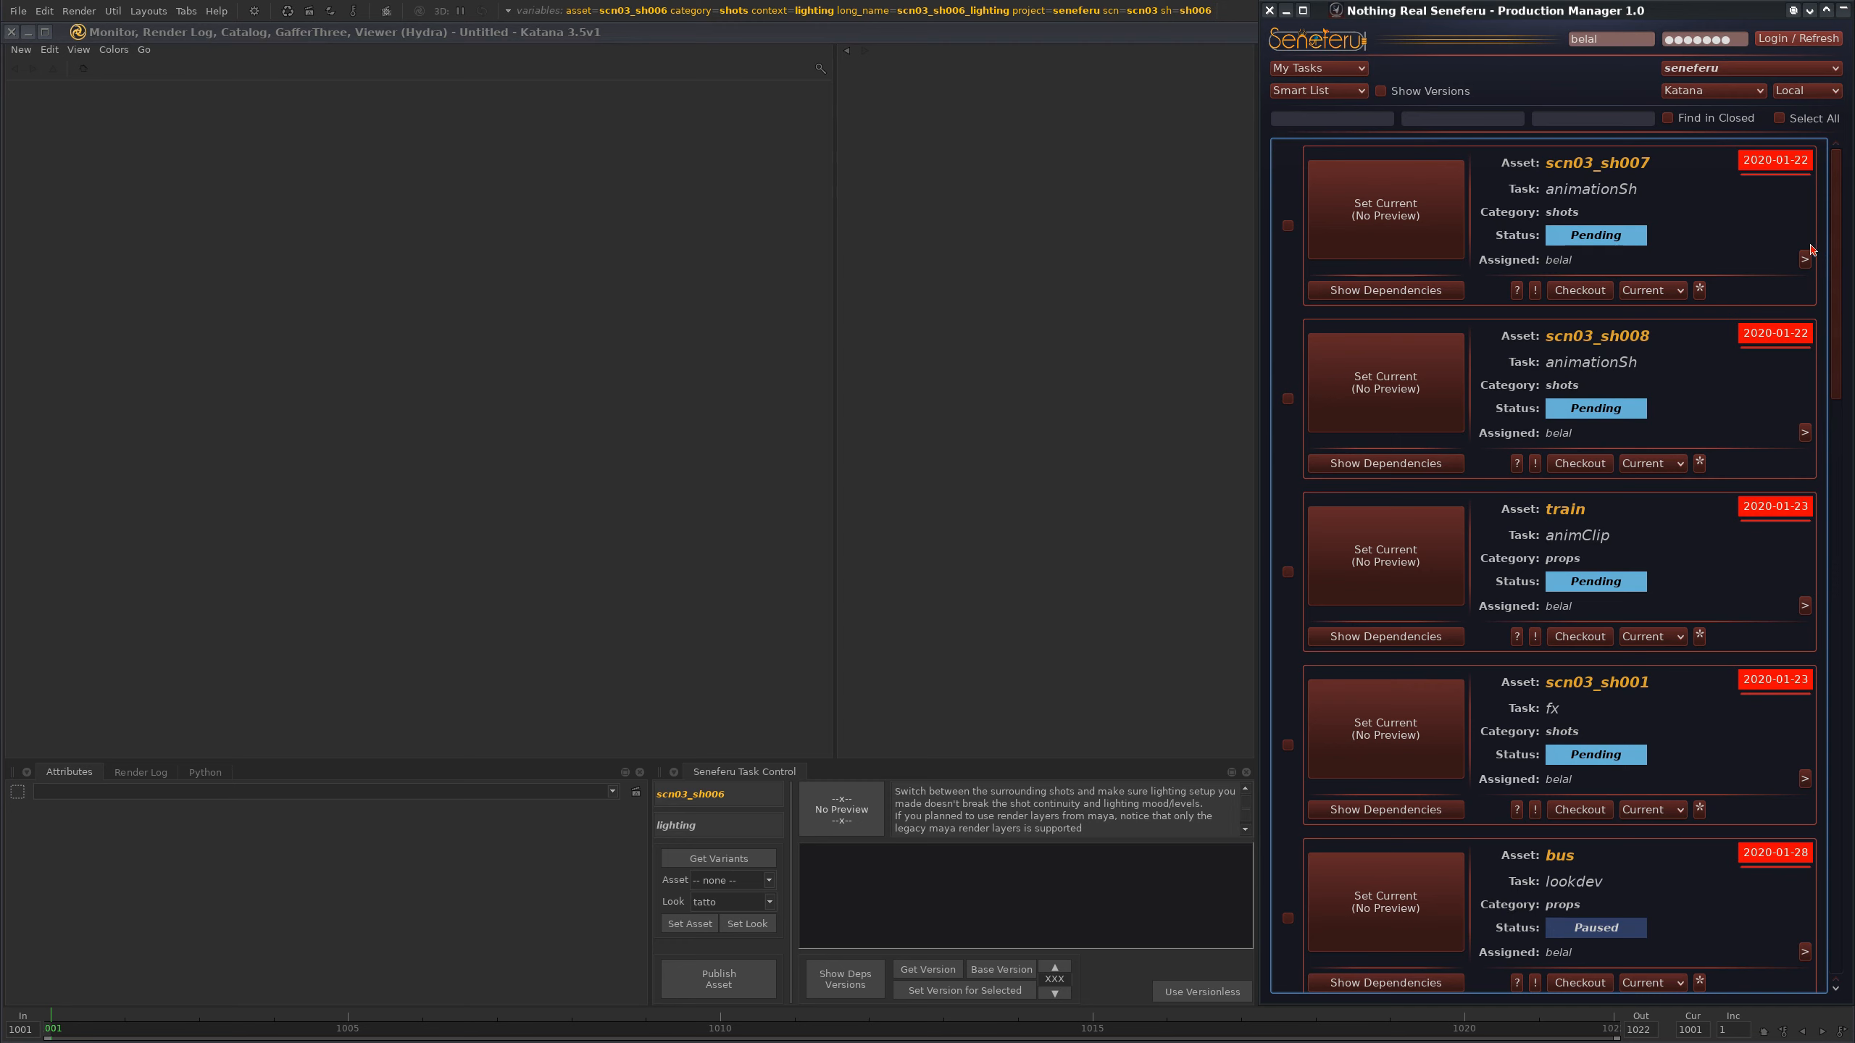
click(1437, 121)
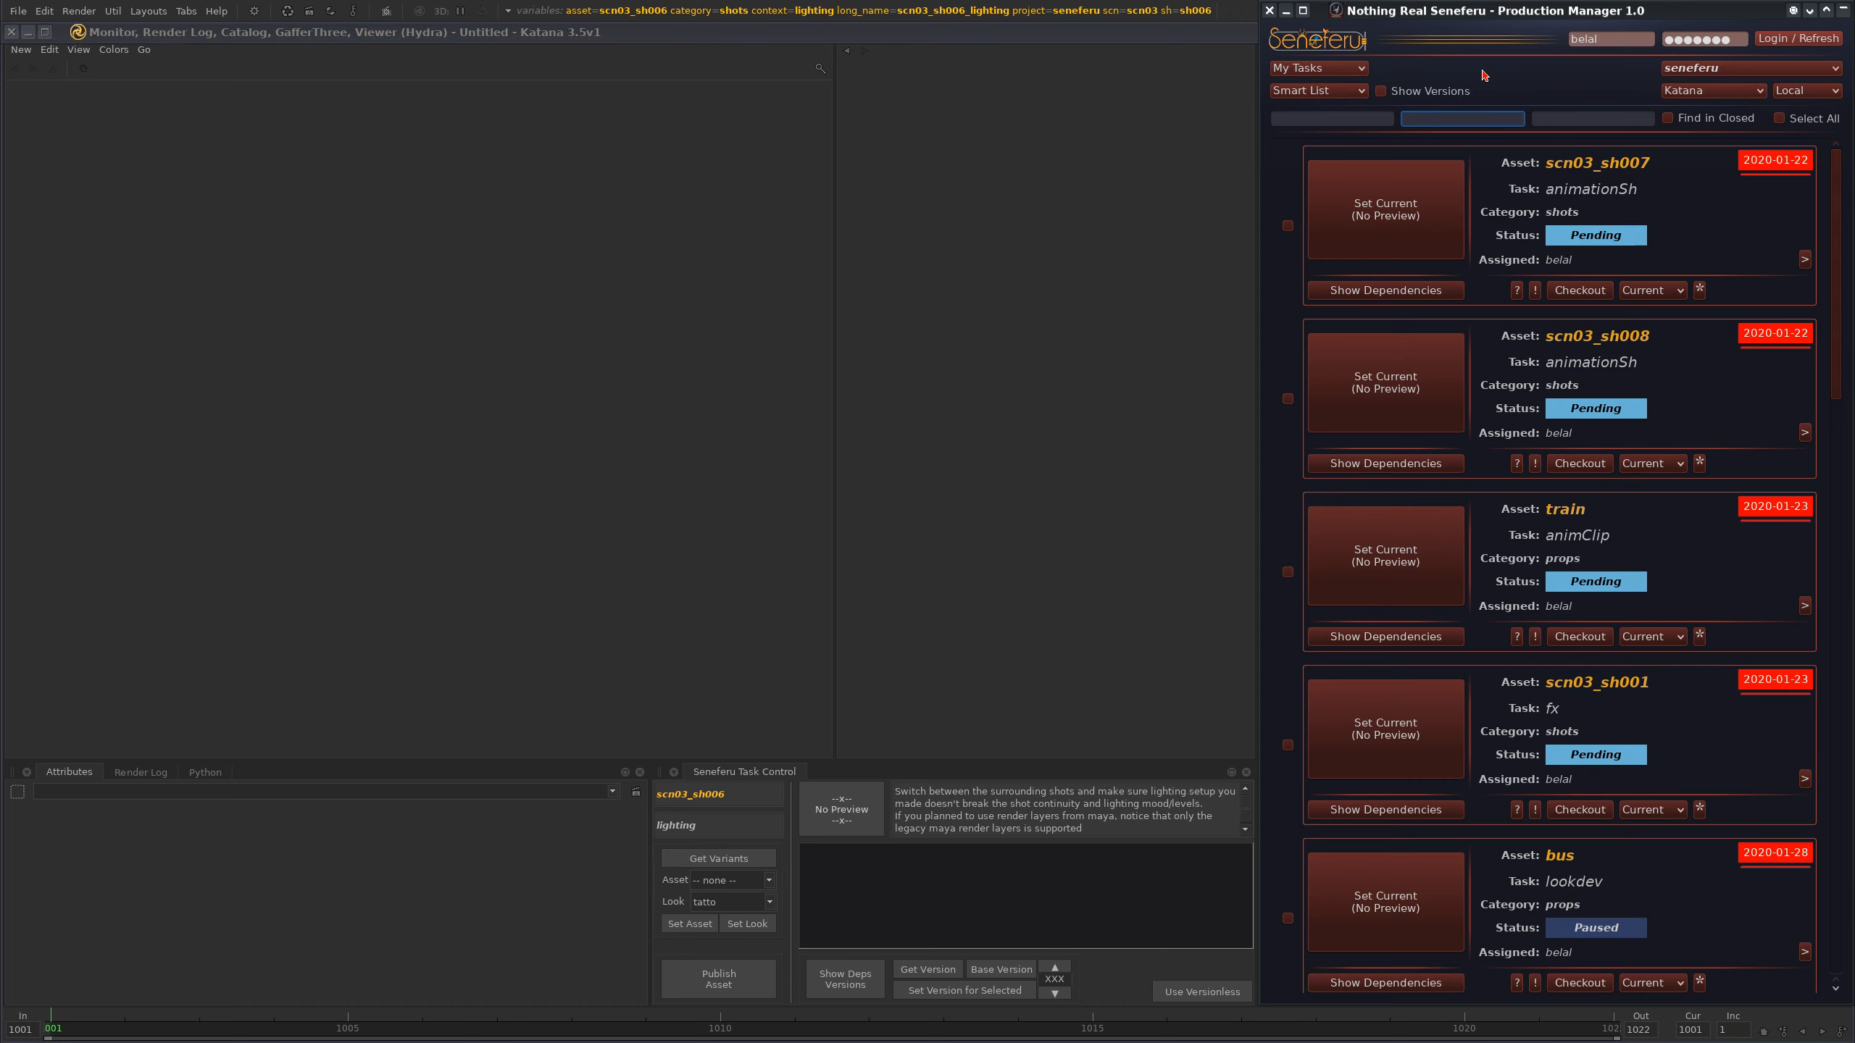
text(lighti)
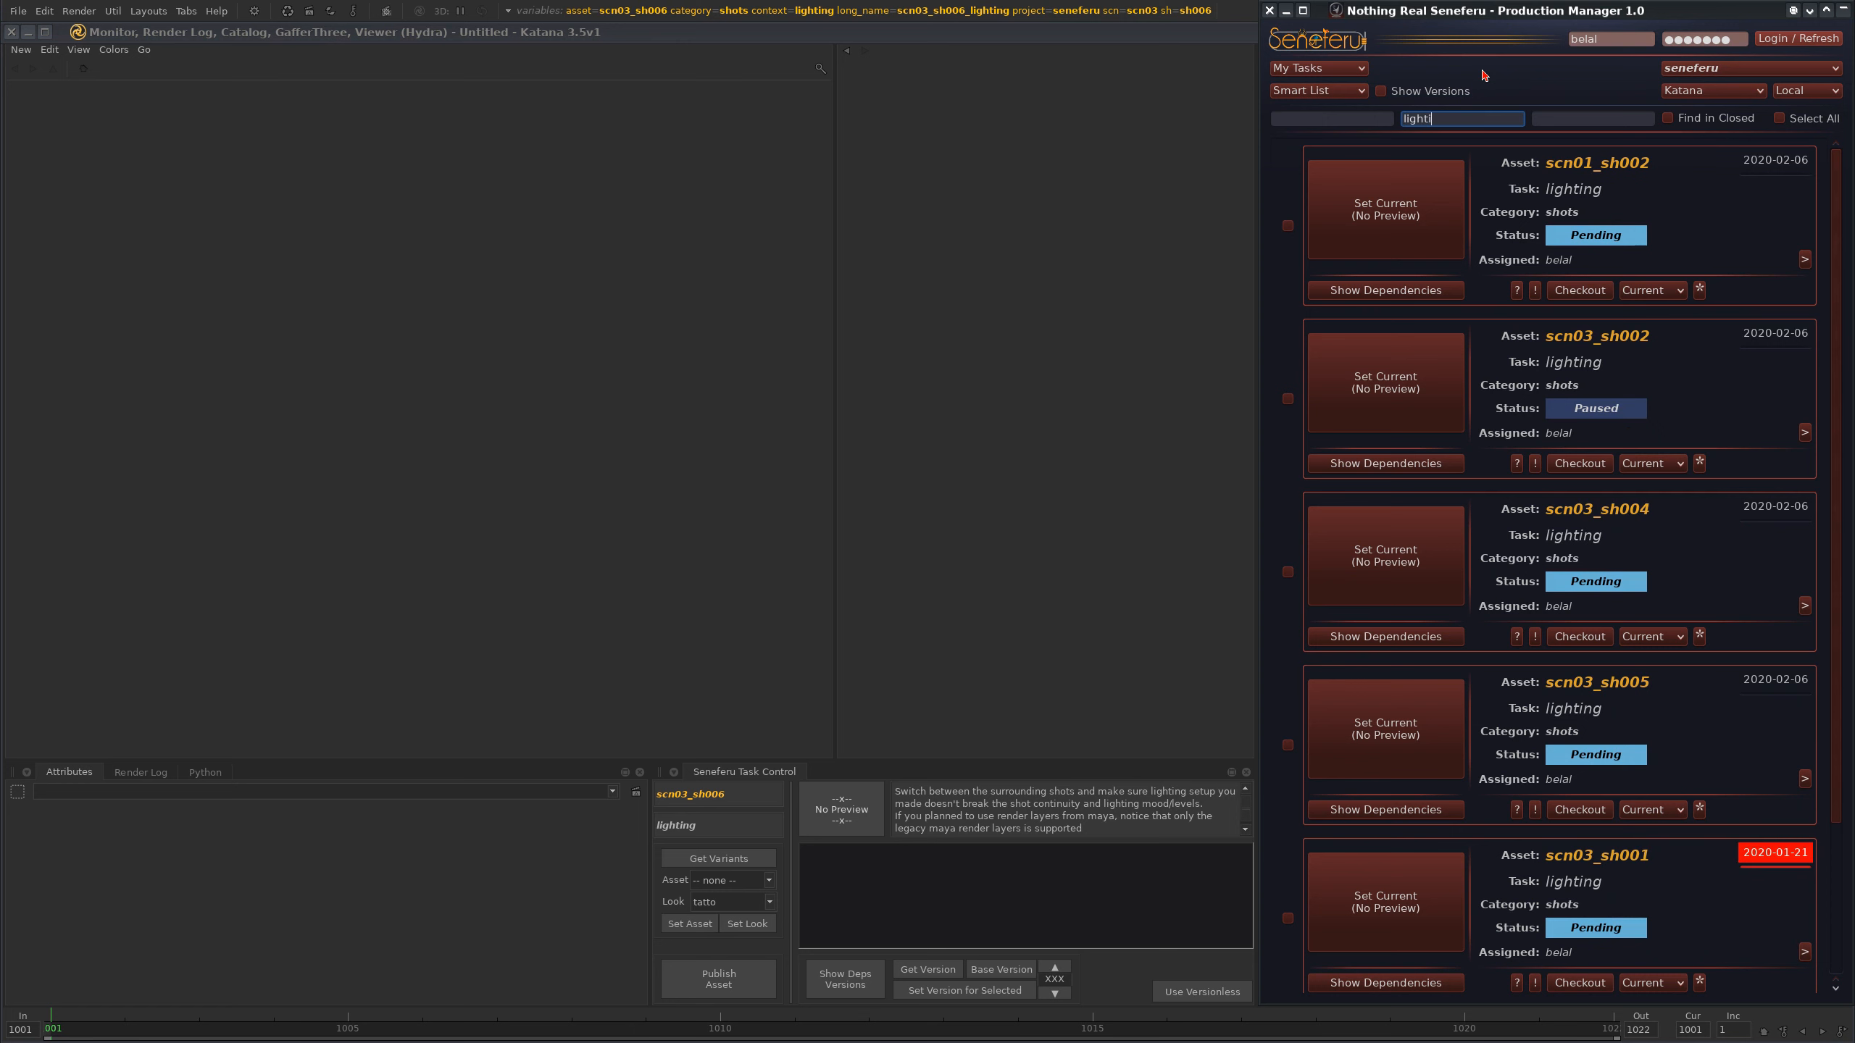
click(1662, 543)
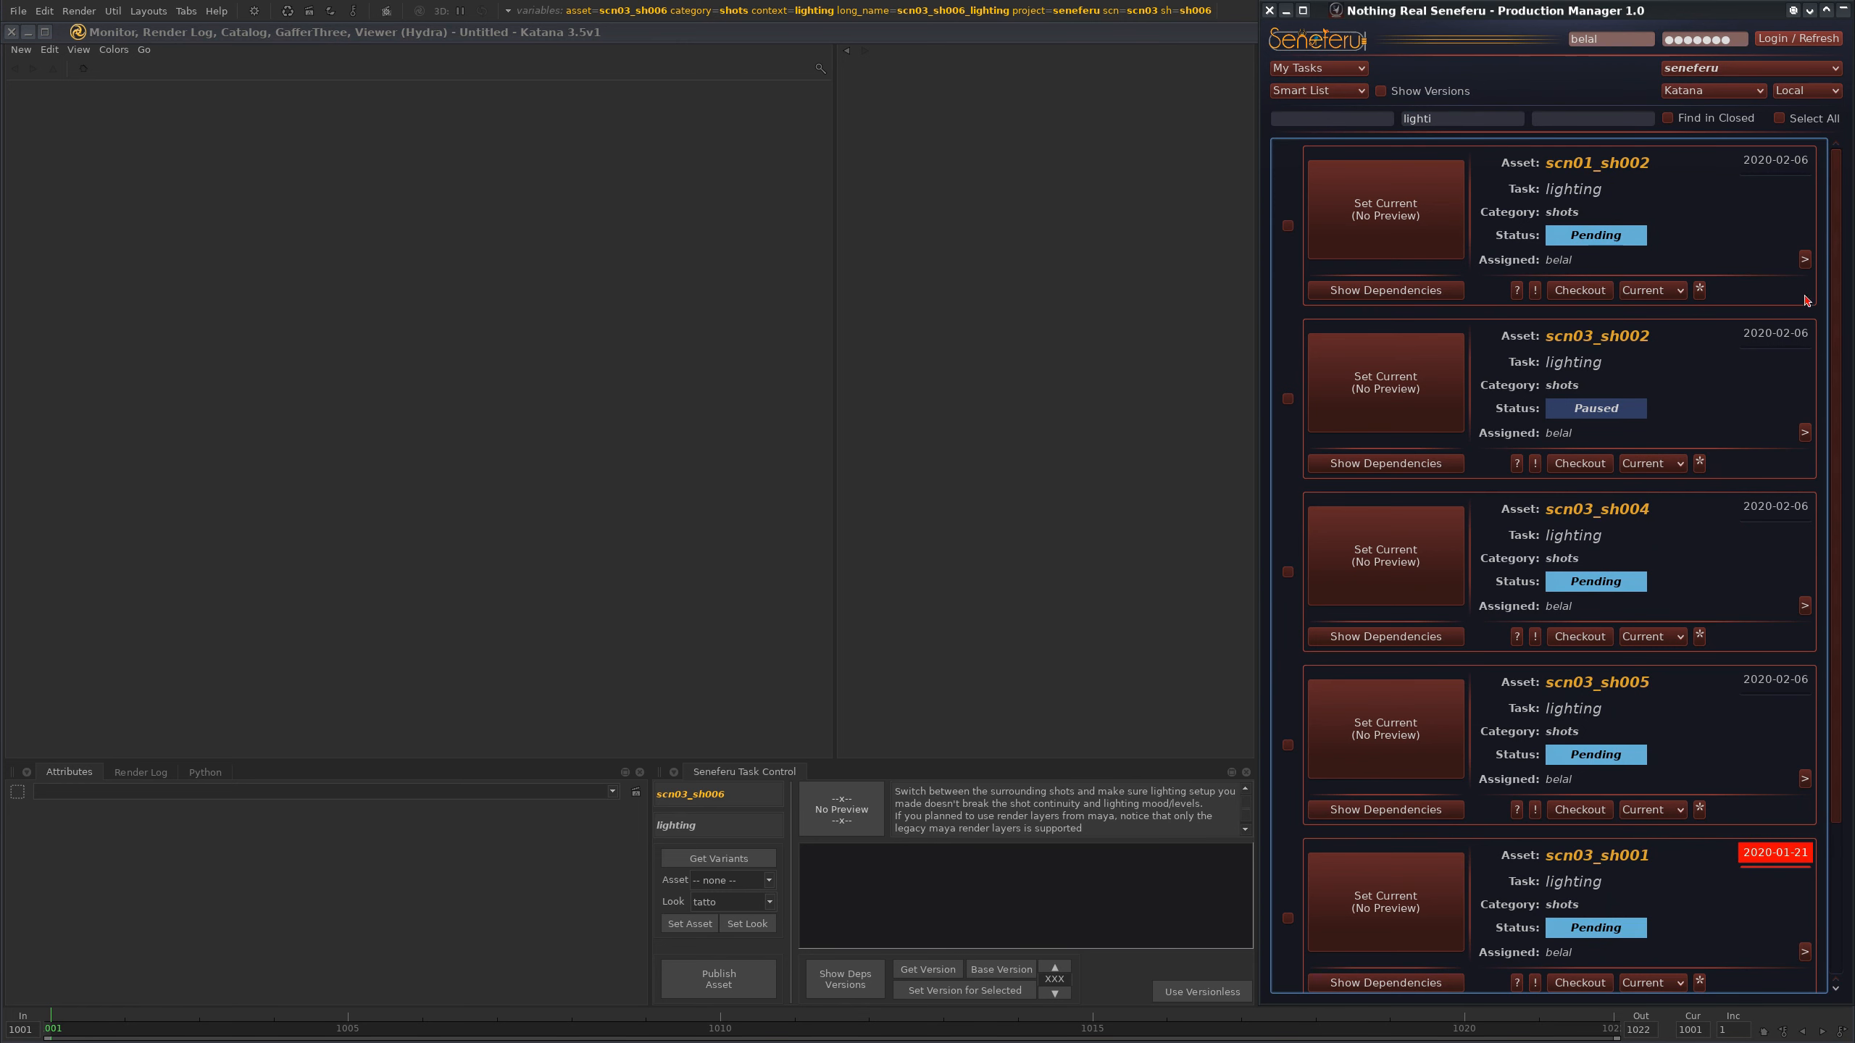
click(1420, 885)
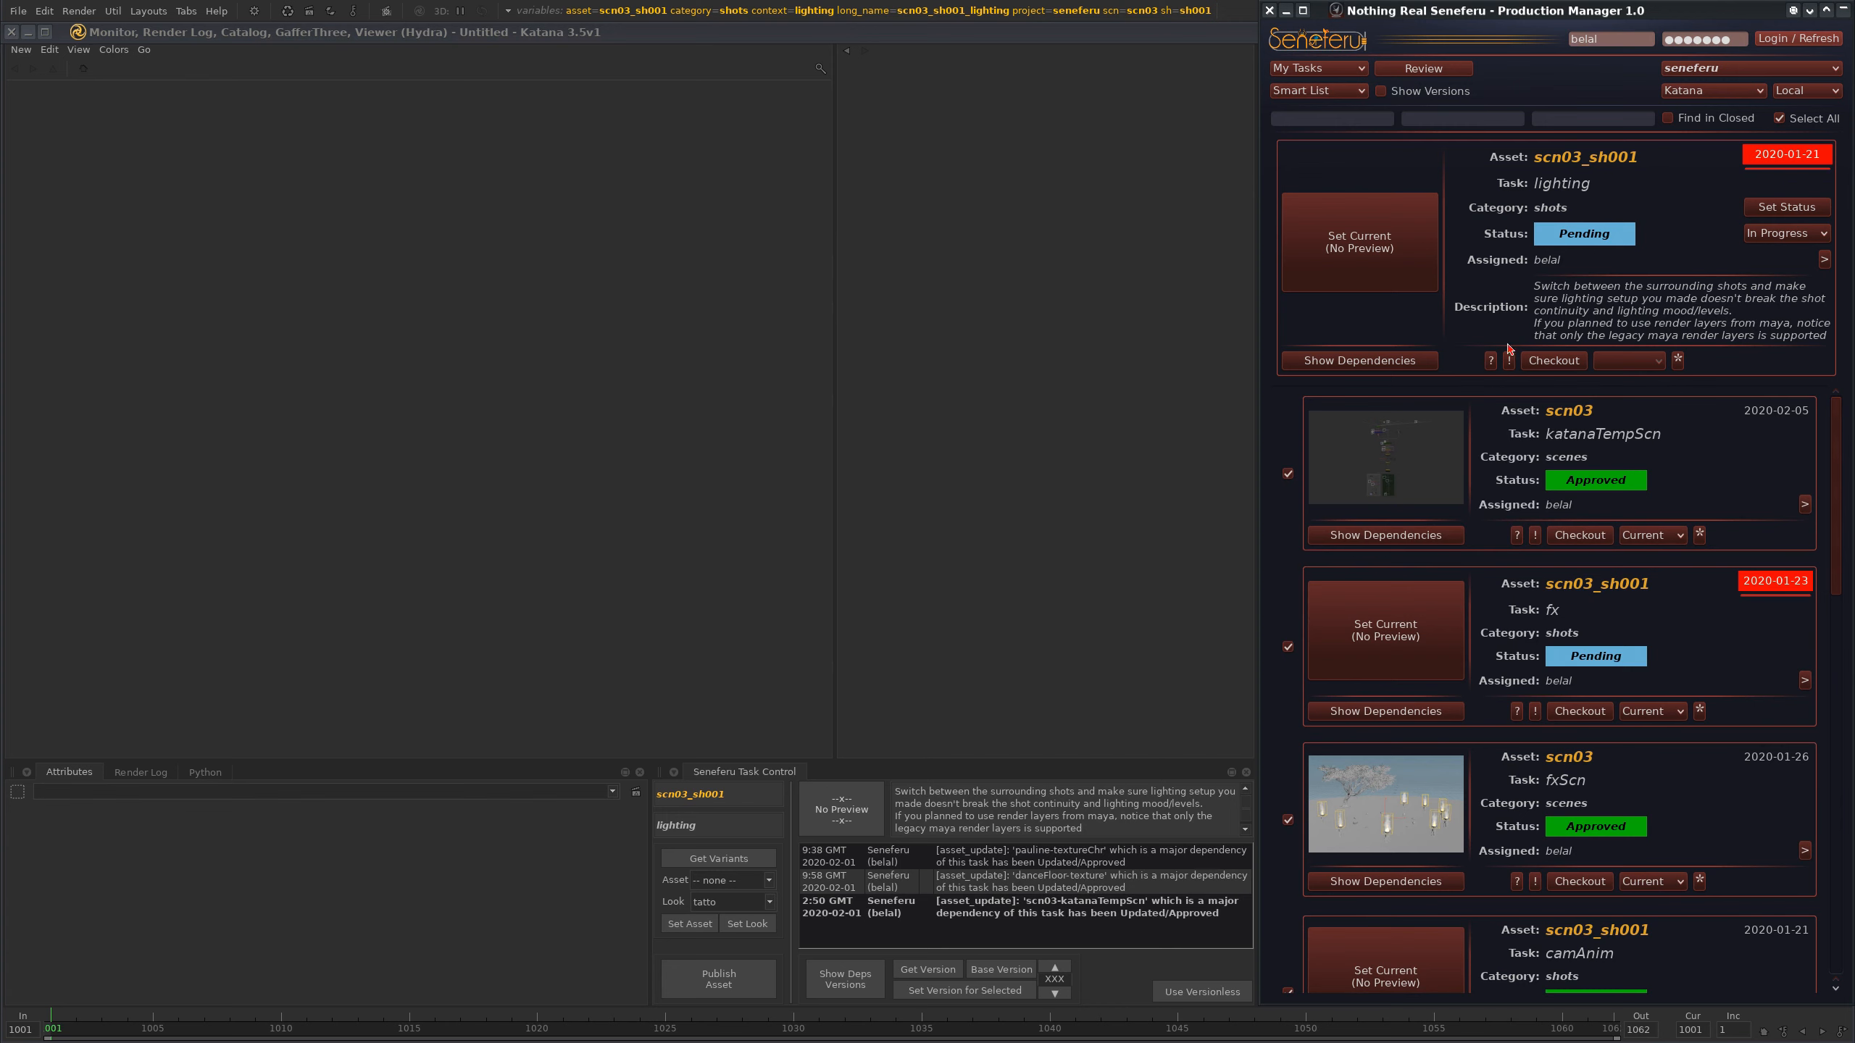
- Set the scn03_sh001 lighting task to In Progress and check the graph state variables in Katana
click(1786, 207)
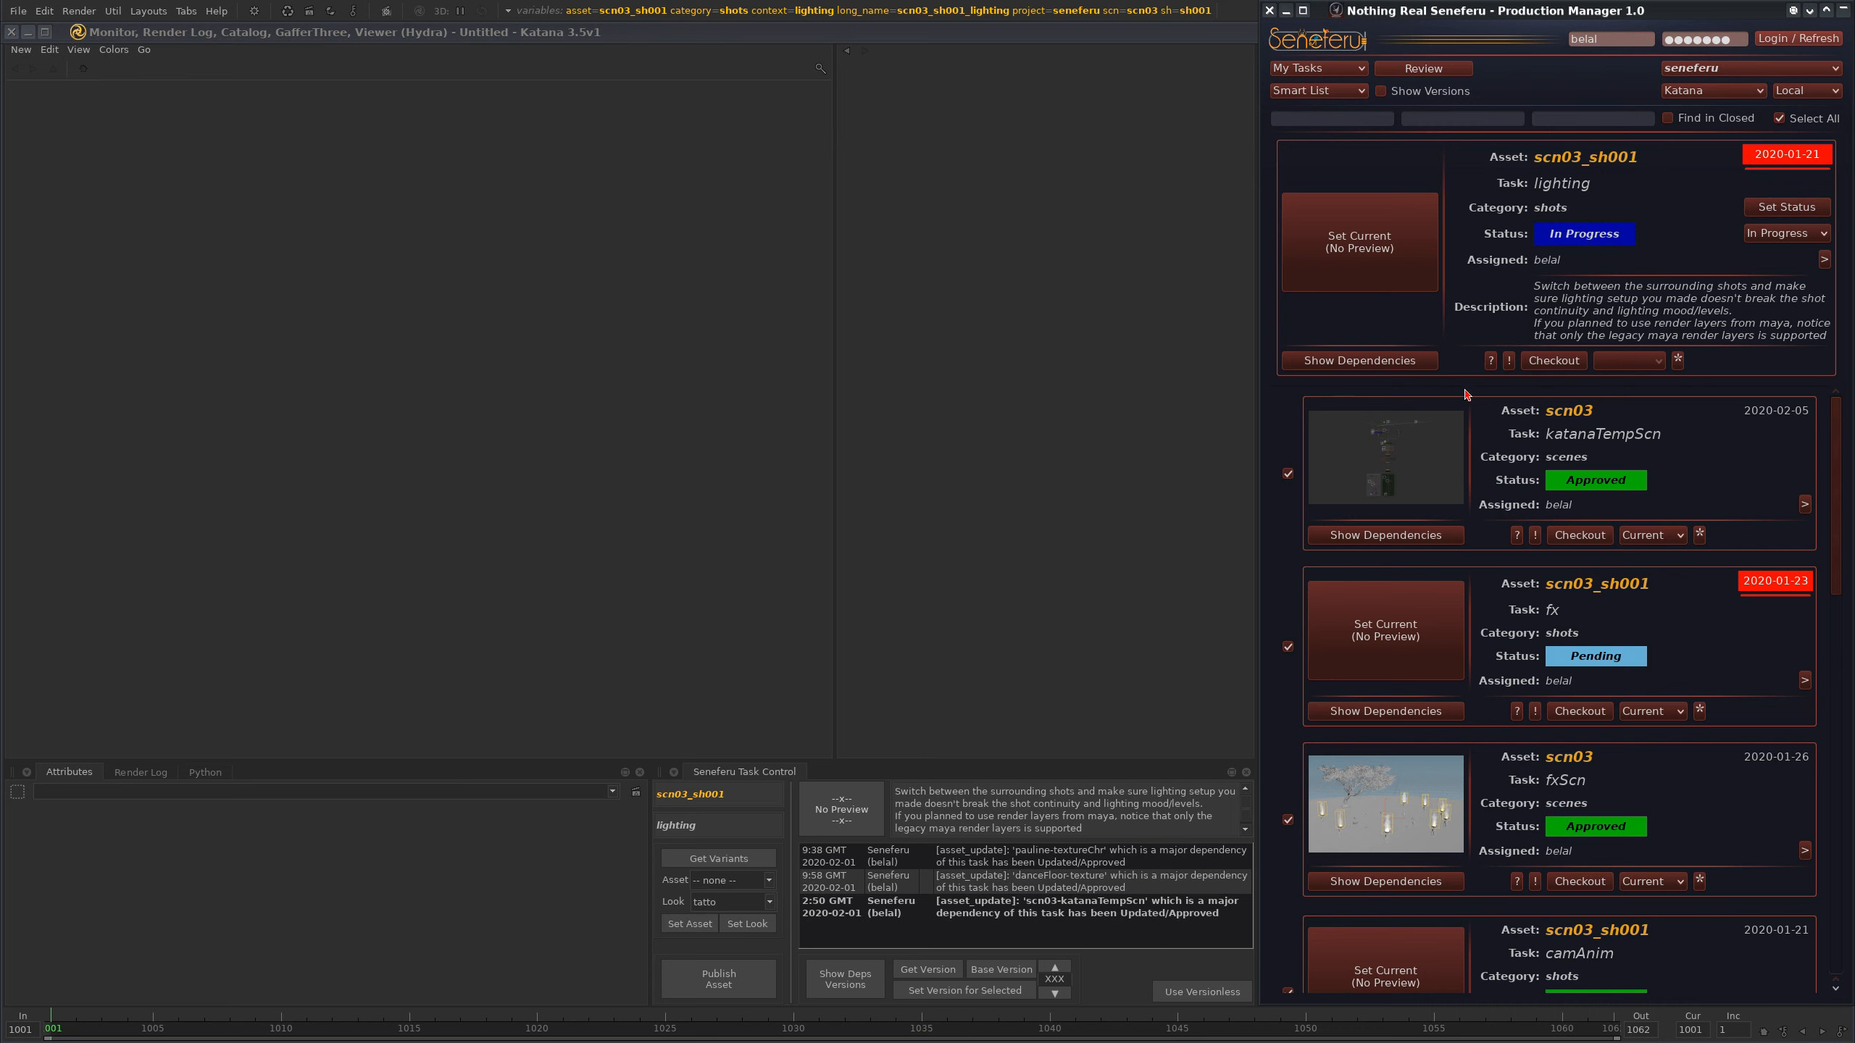
click(1381, 237)
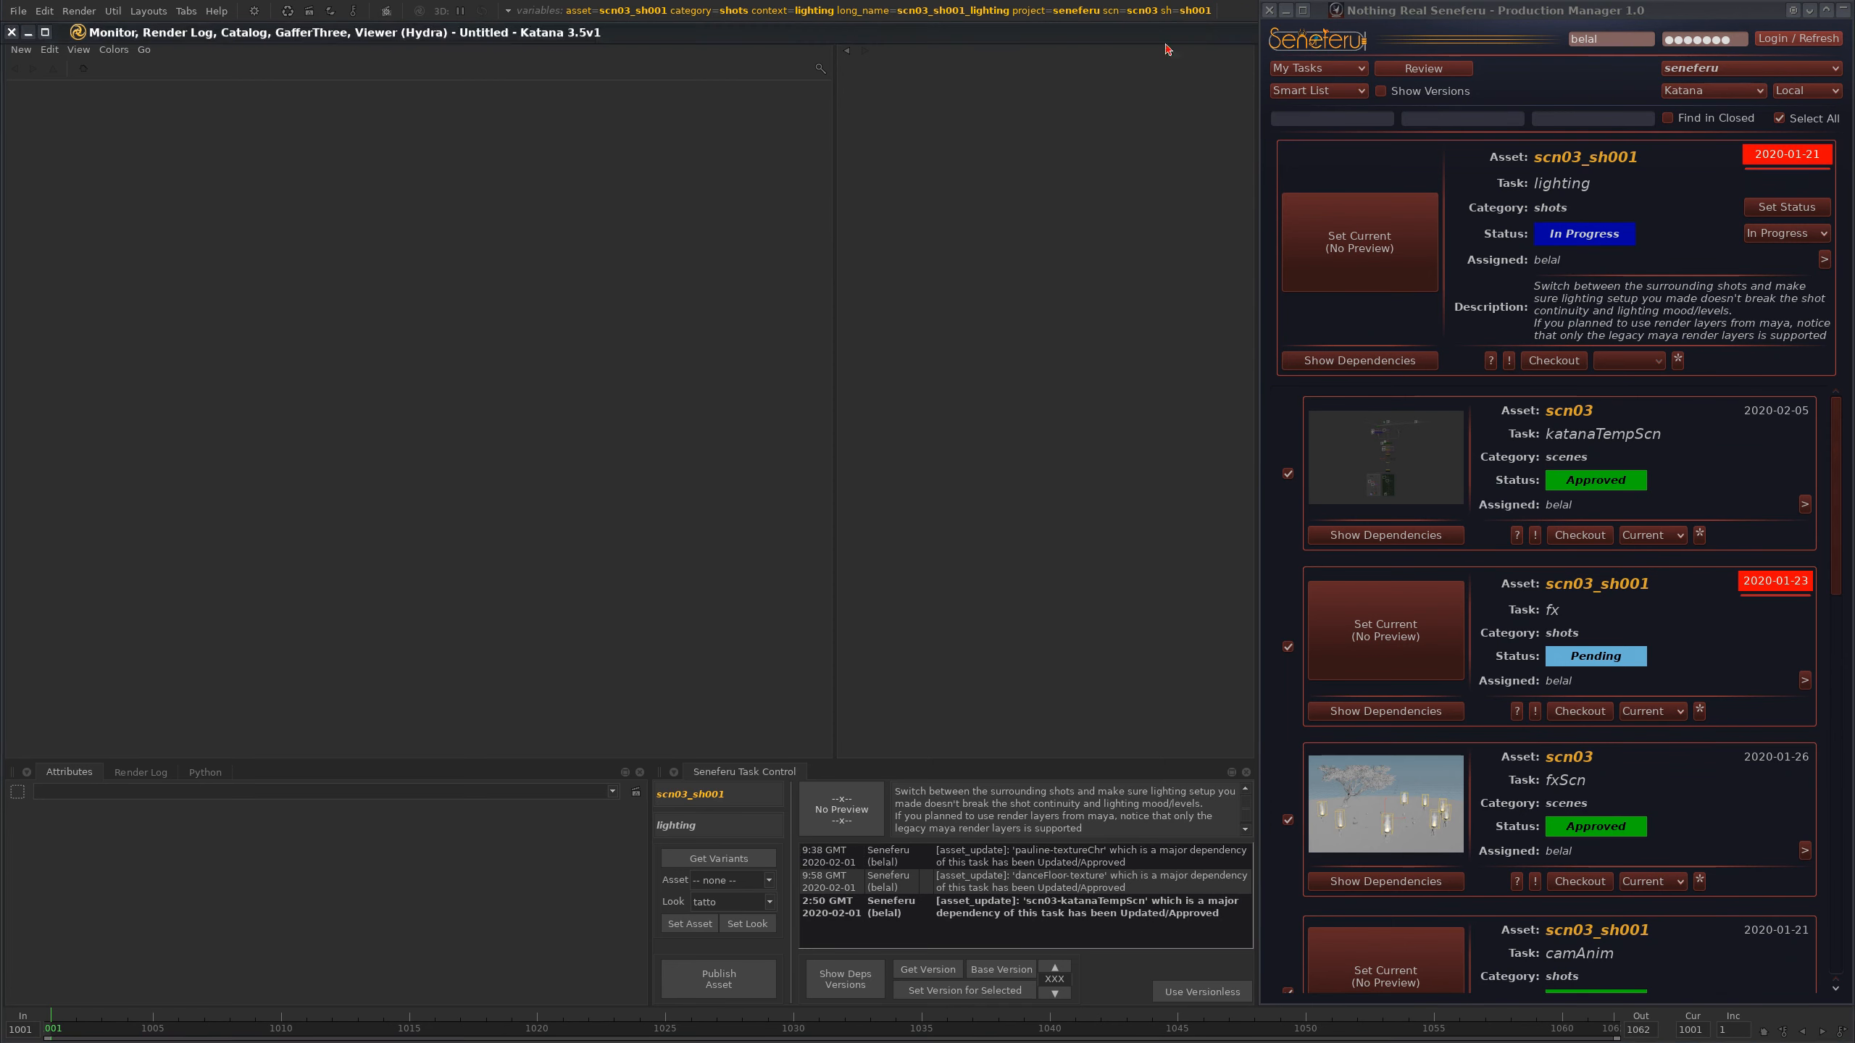
click(615, 10)
click(617, 13)
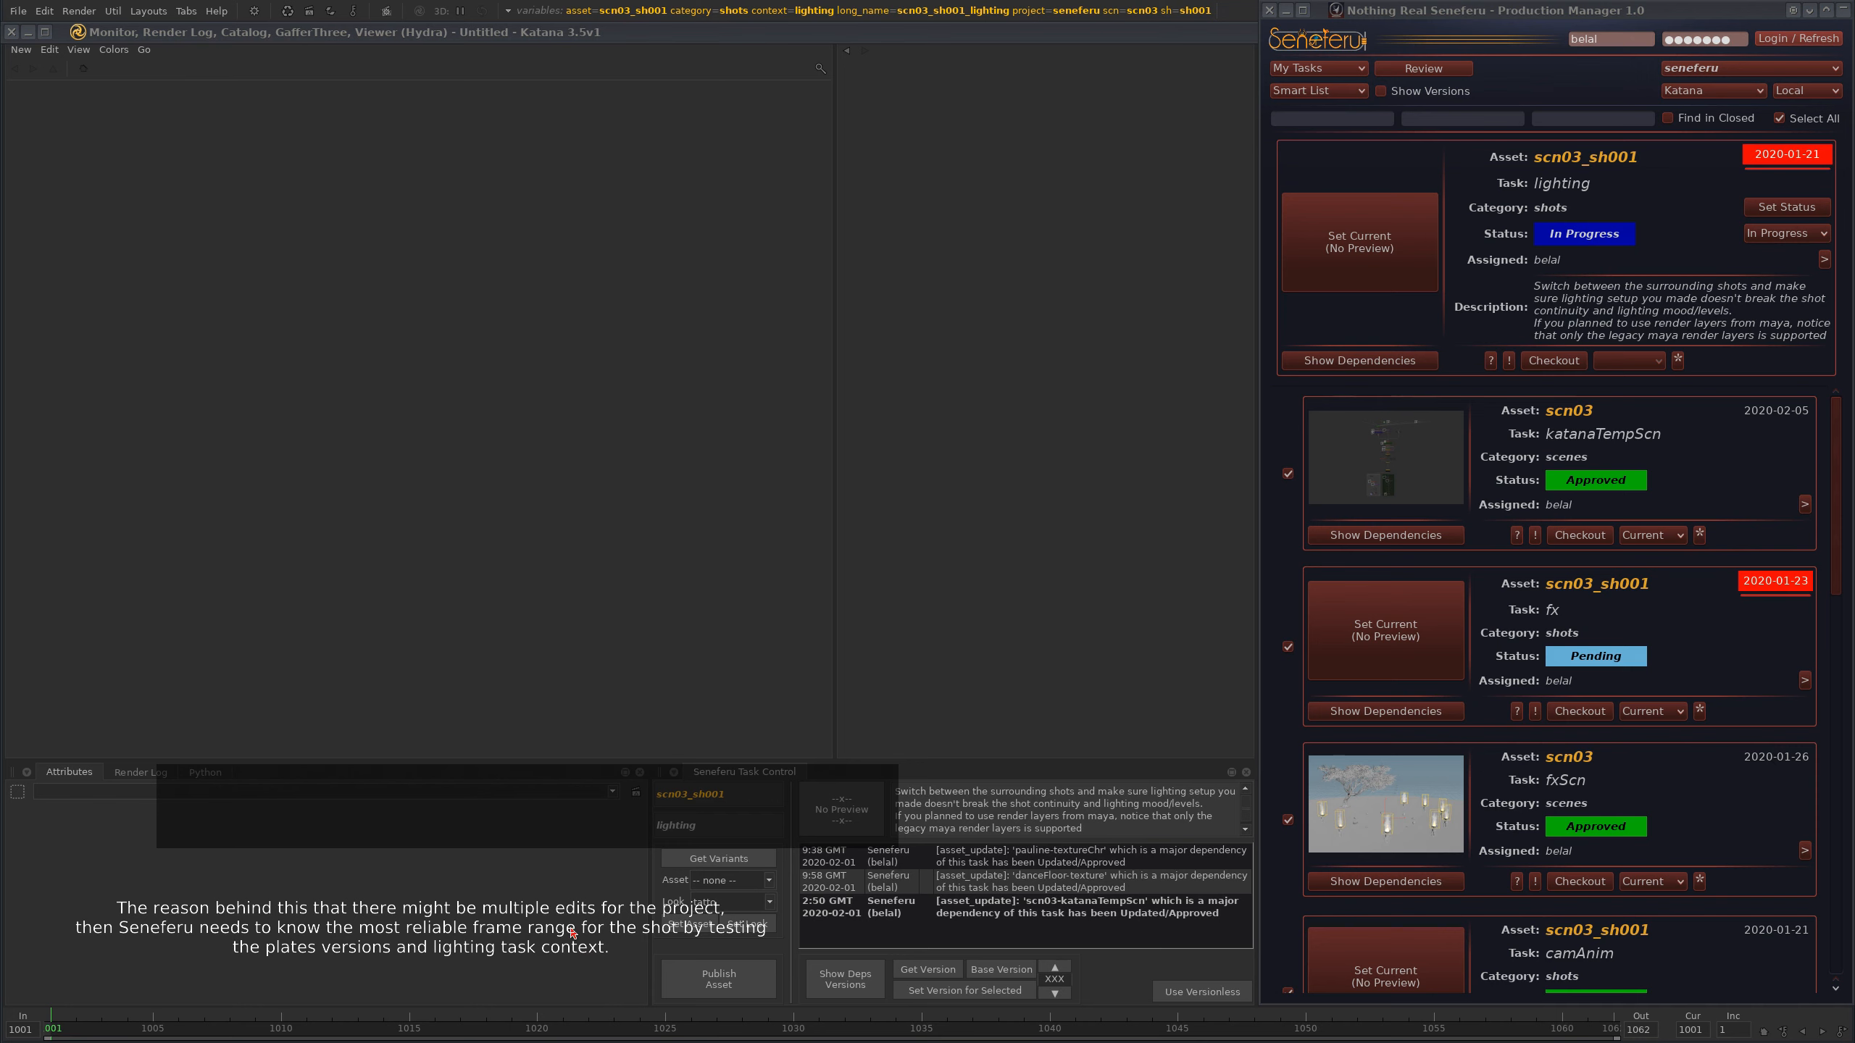
- Load the scn03 katanaTempScn template from the scn03_sh001 lighting task's dependencies into Katana and review the dependency list
click(1679, 648)
drag(1839, 479, 1831, 395)
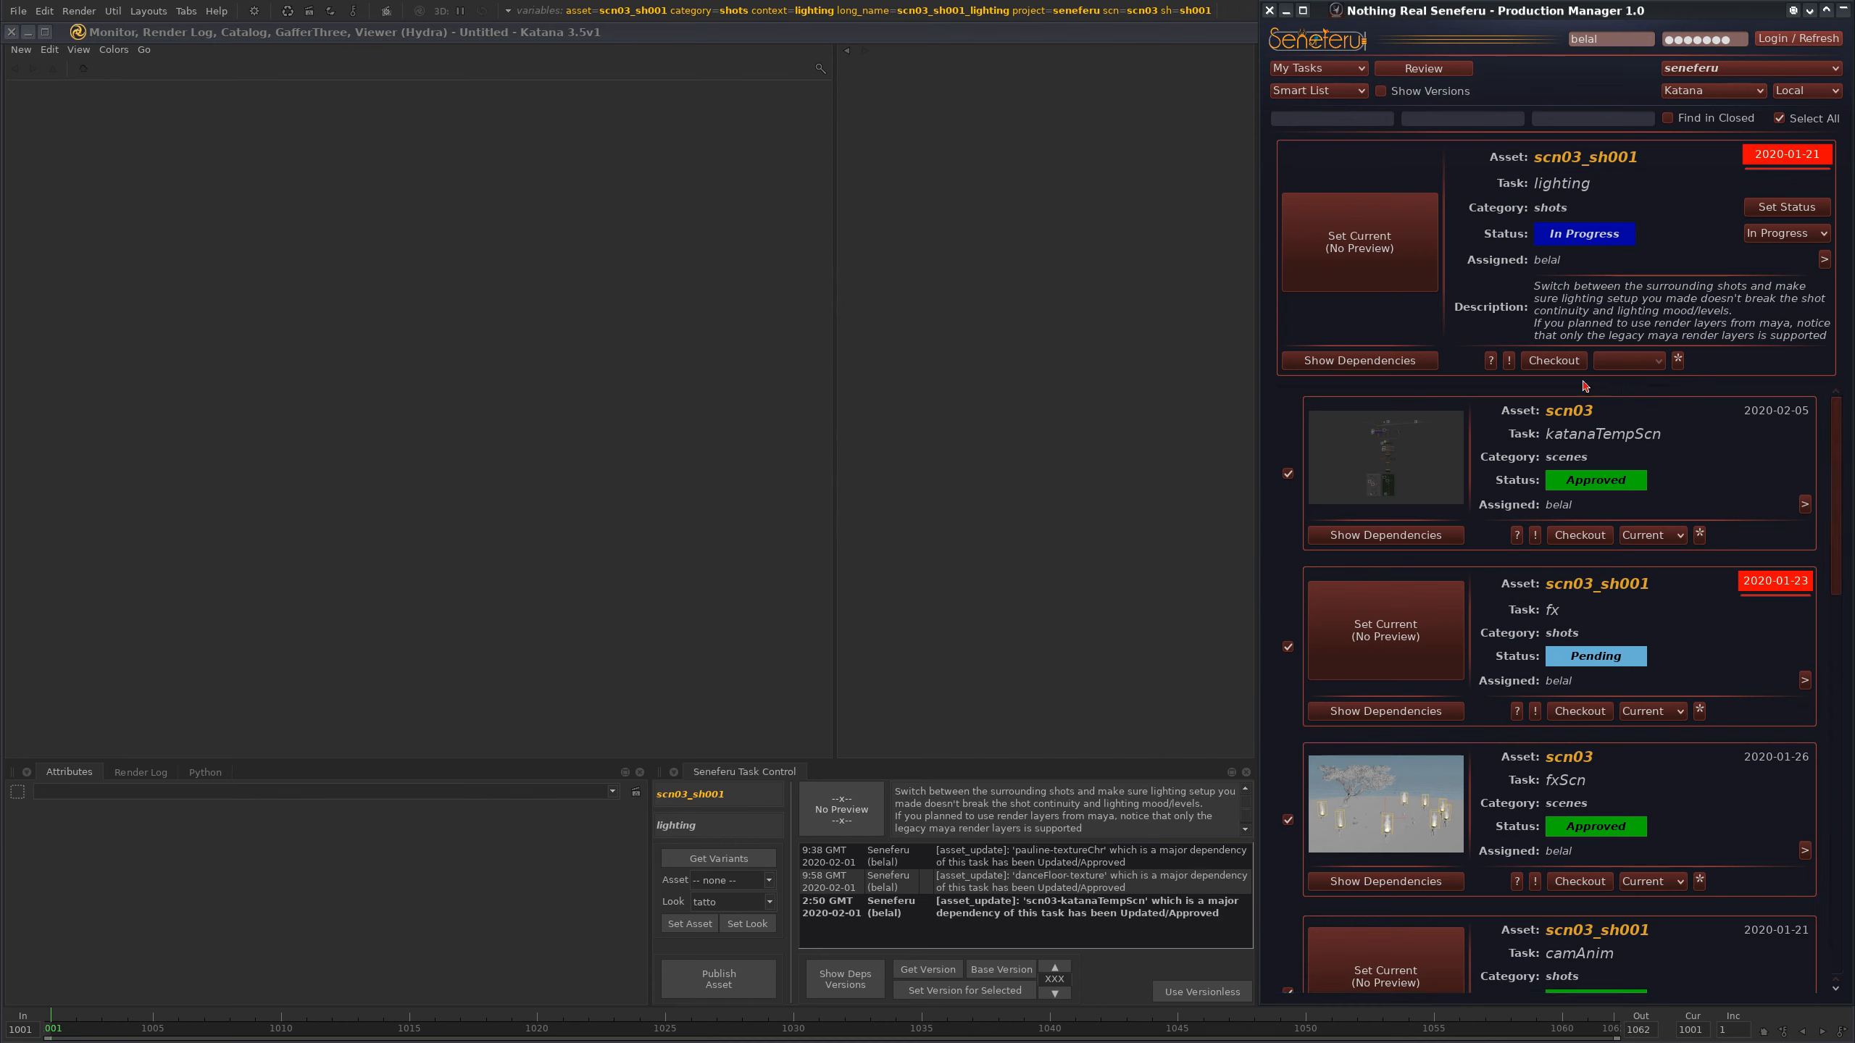
click(1359, 362)
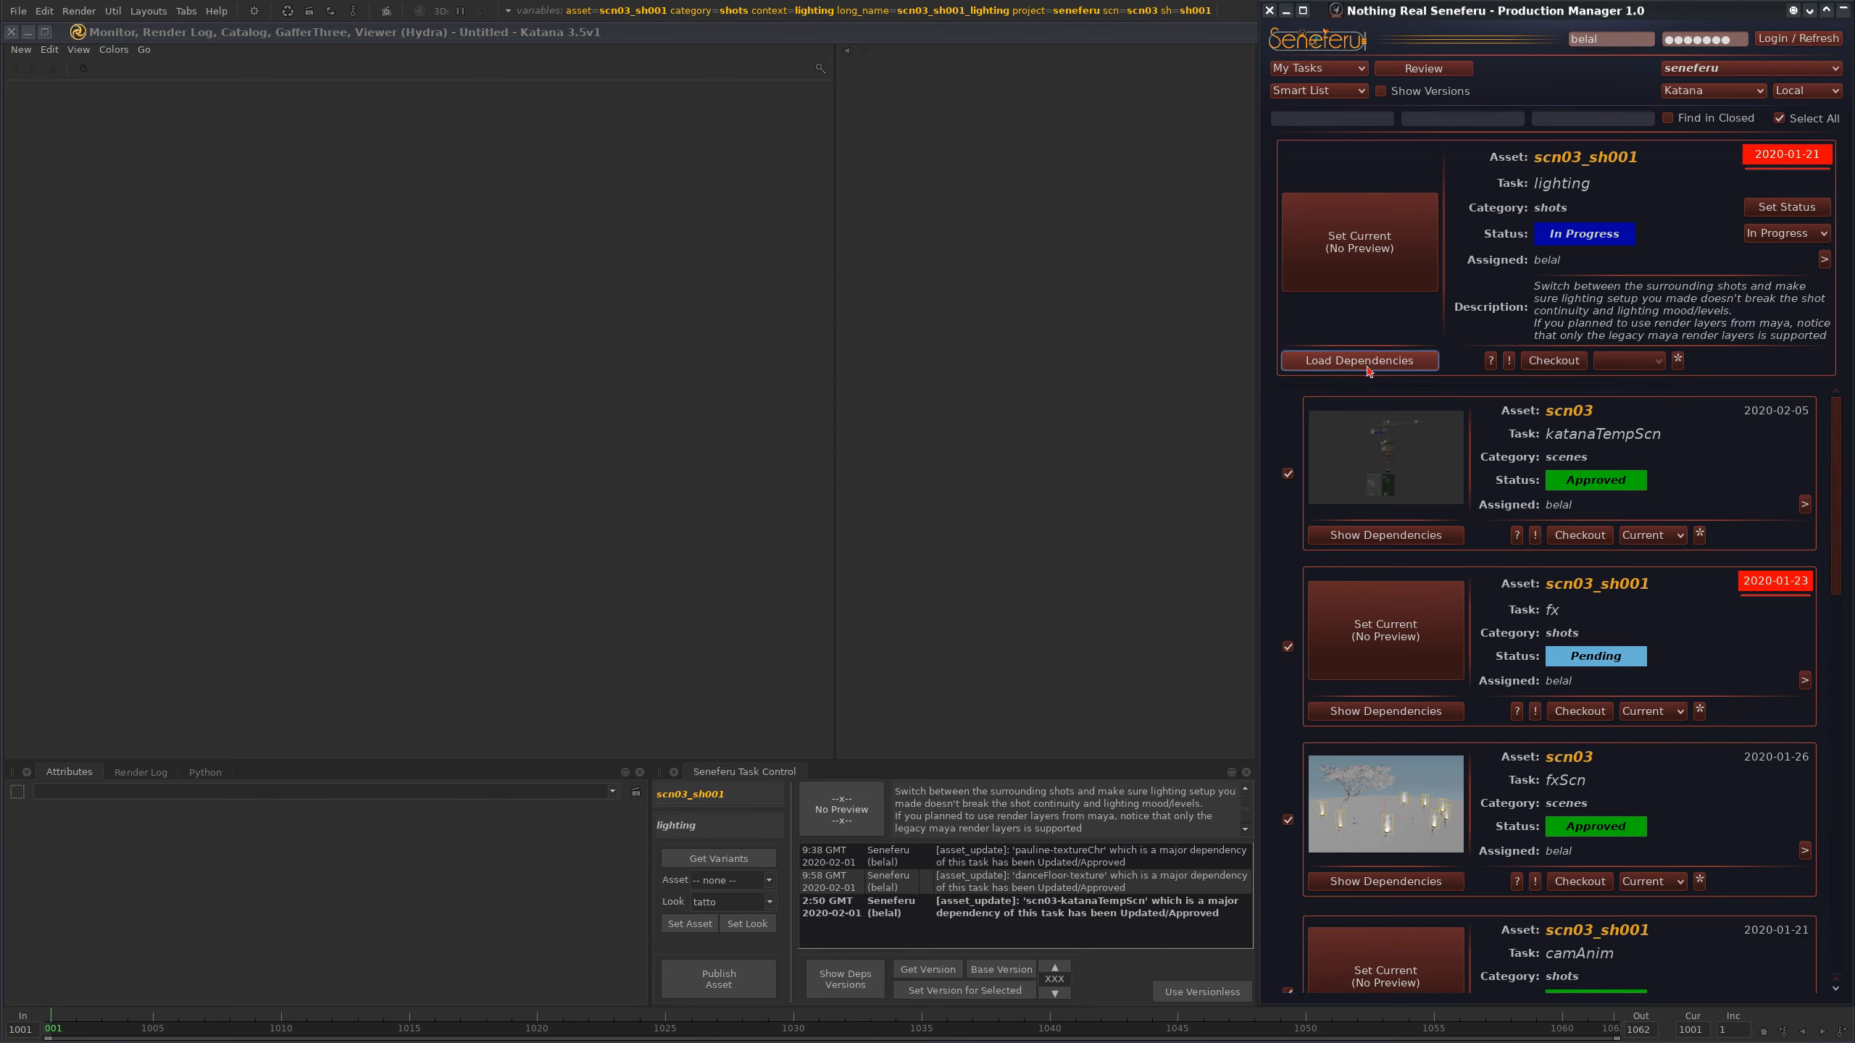
click(1182, 701)
click(1629, 512)
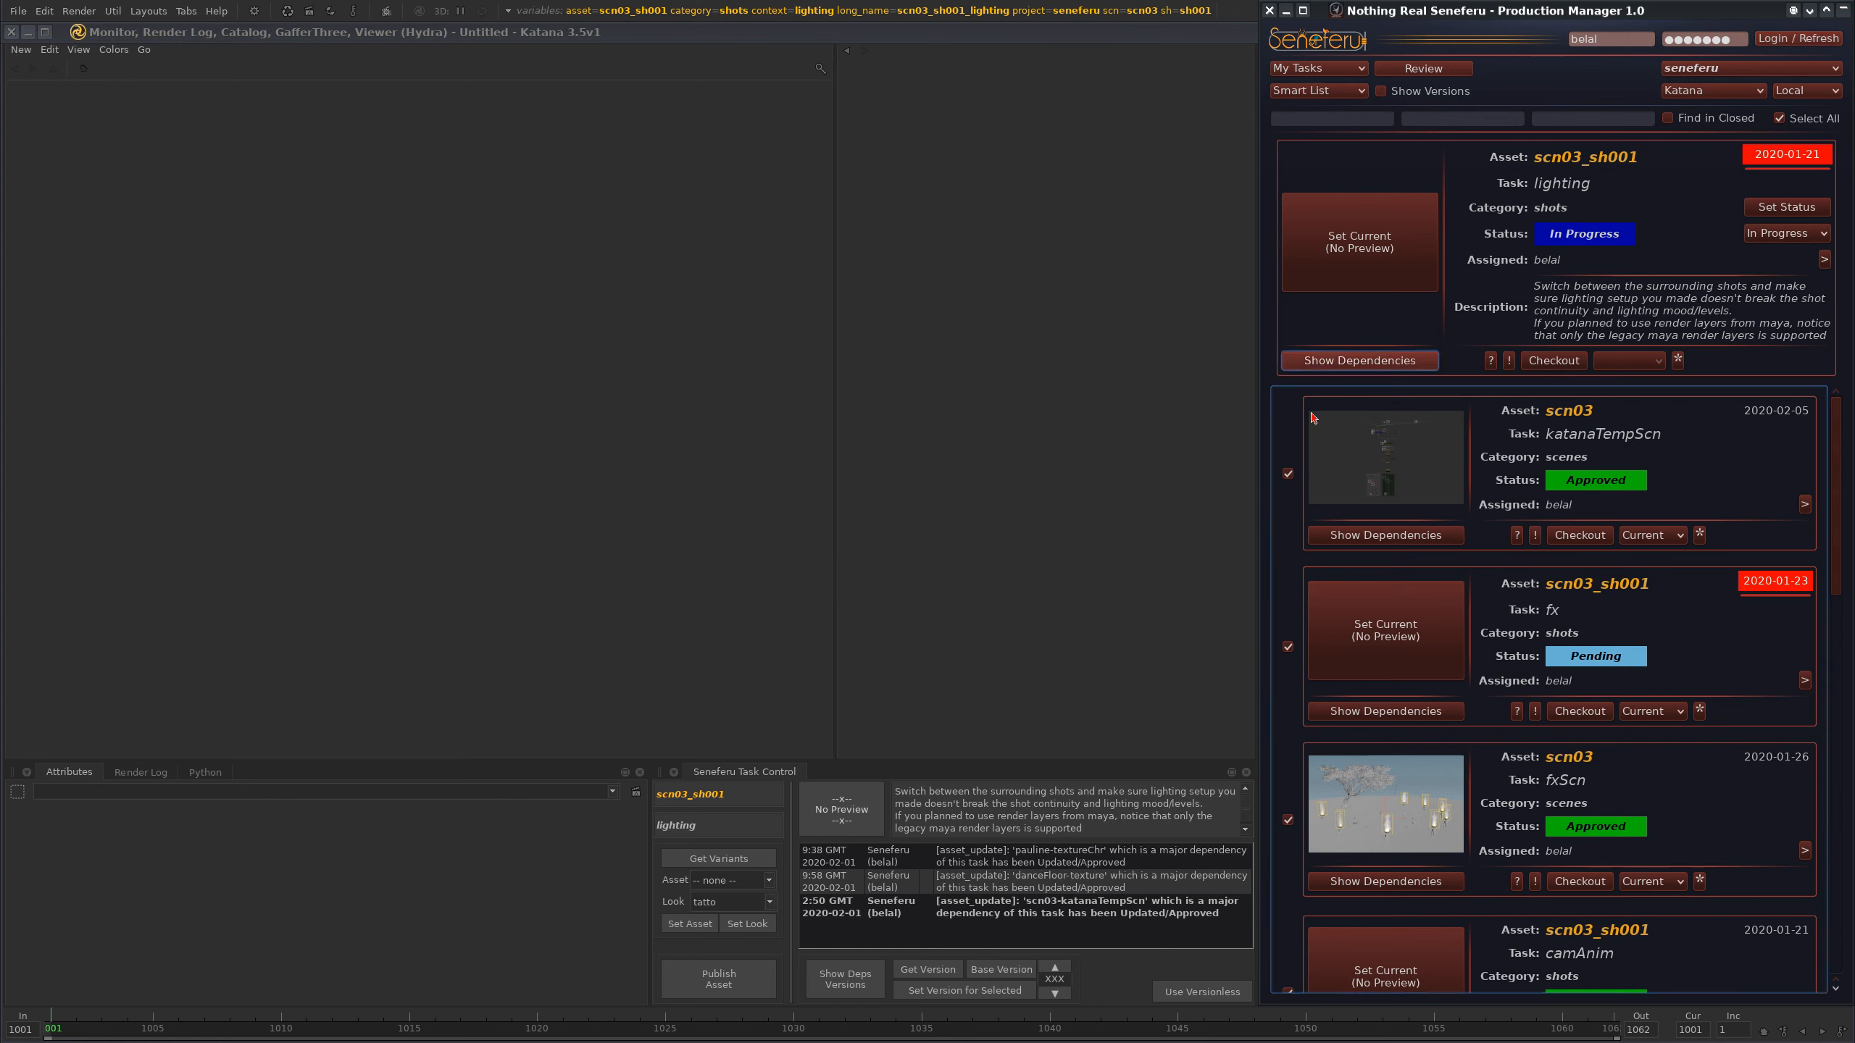
click(1425, 535)
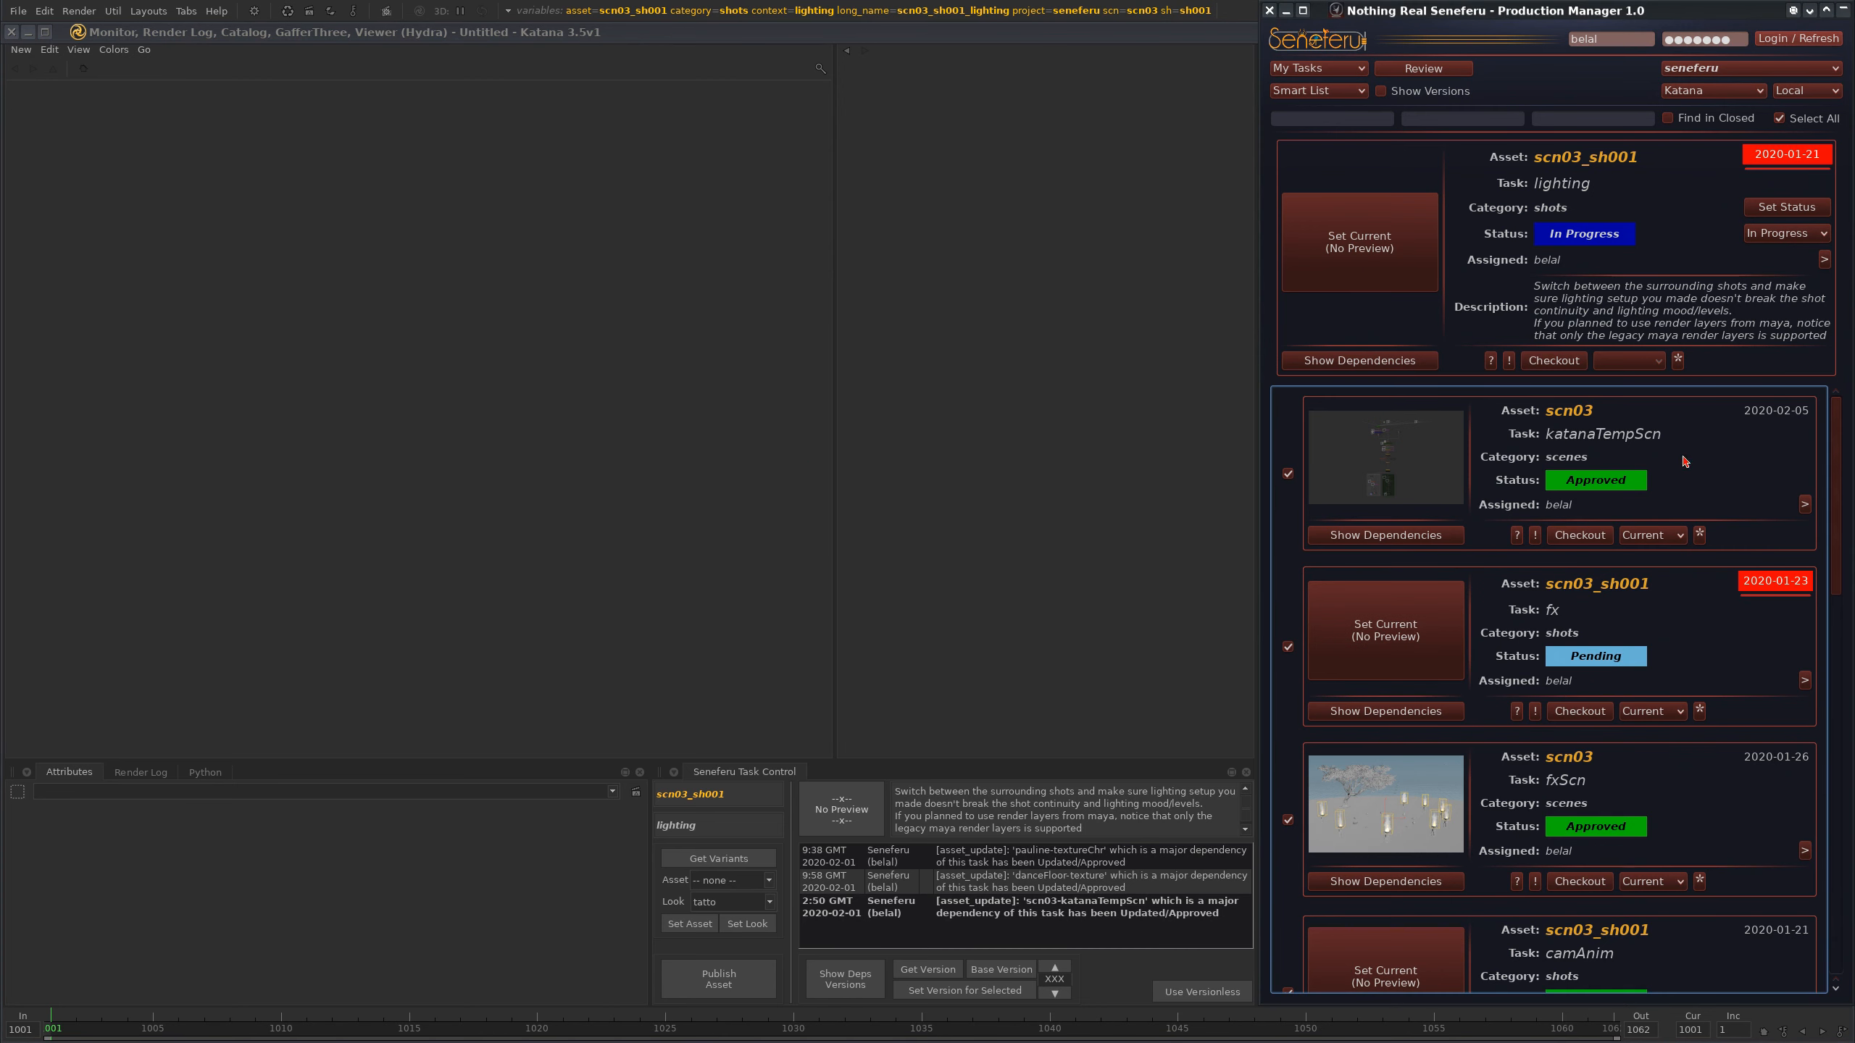
scroll(1672, 471, down, 2)
scroll(1673, 469, up, 2)
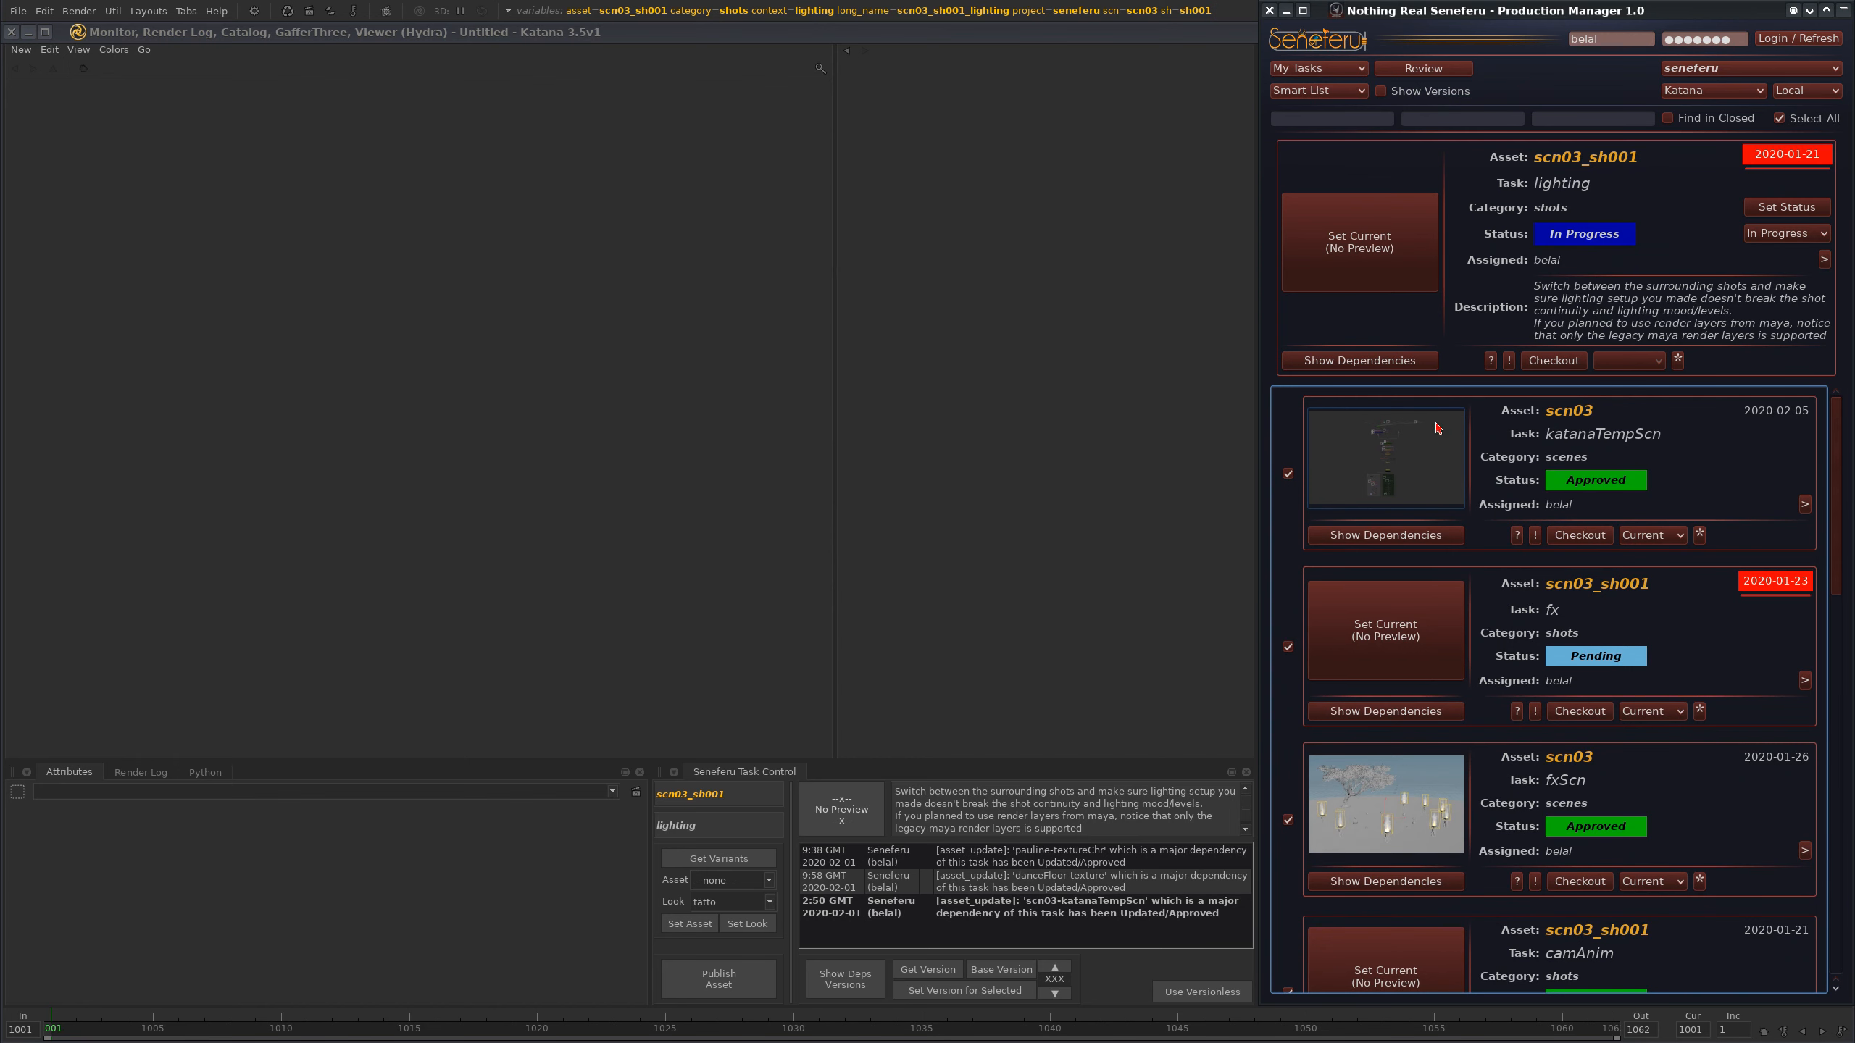
scroll(1712, 741, down, 6)
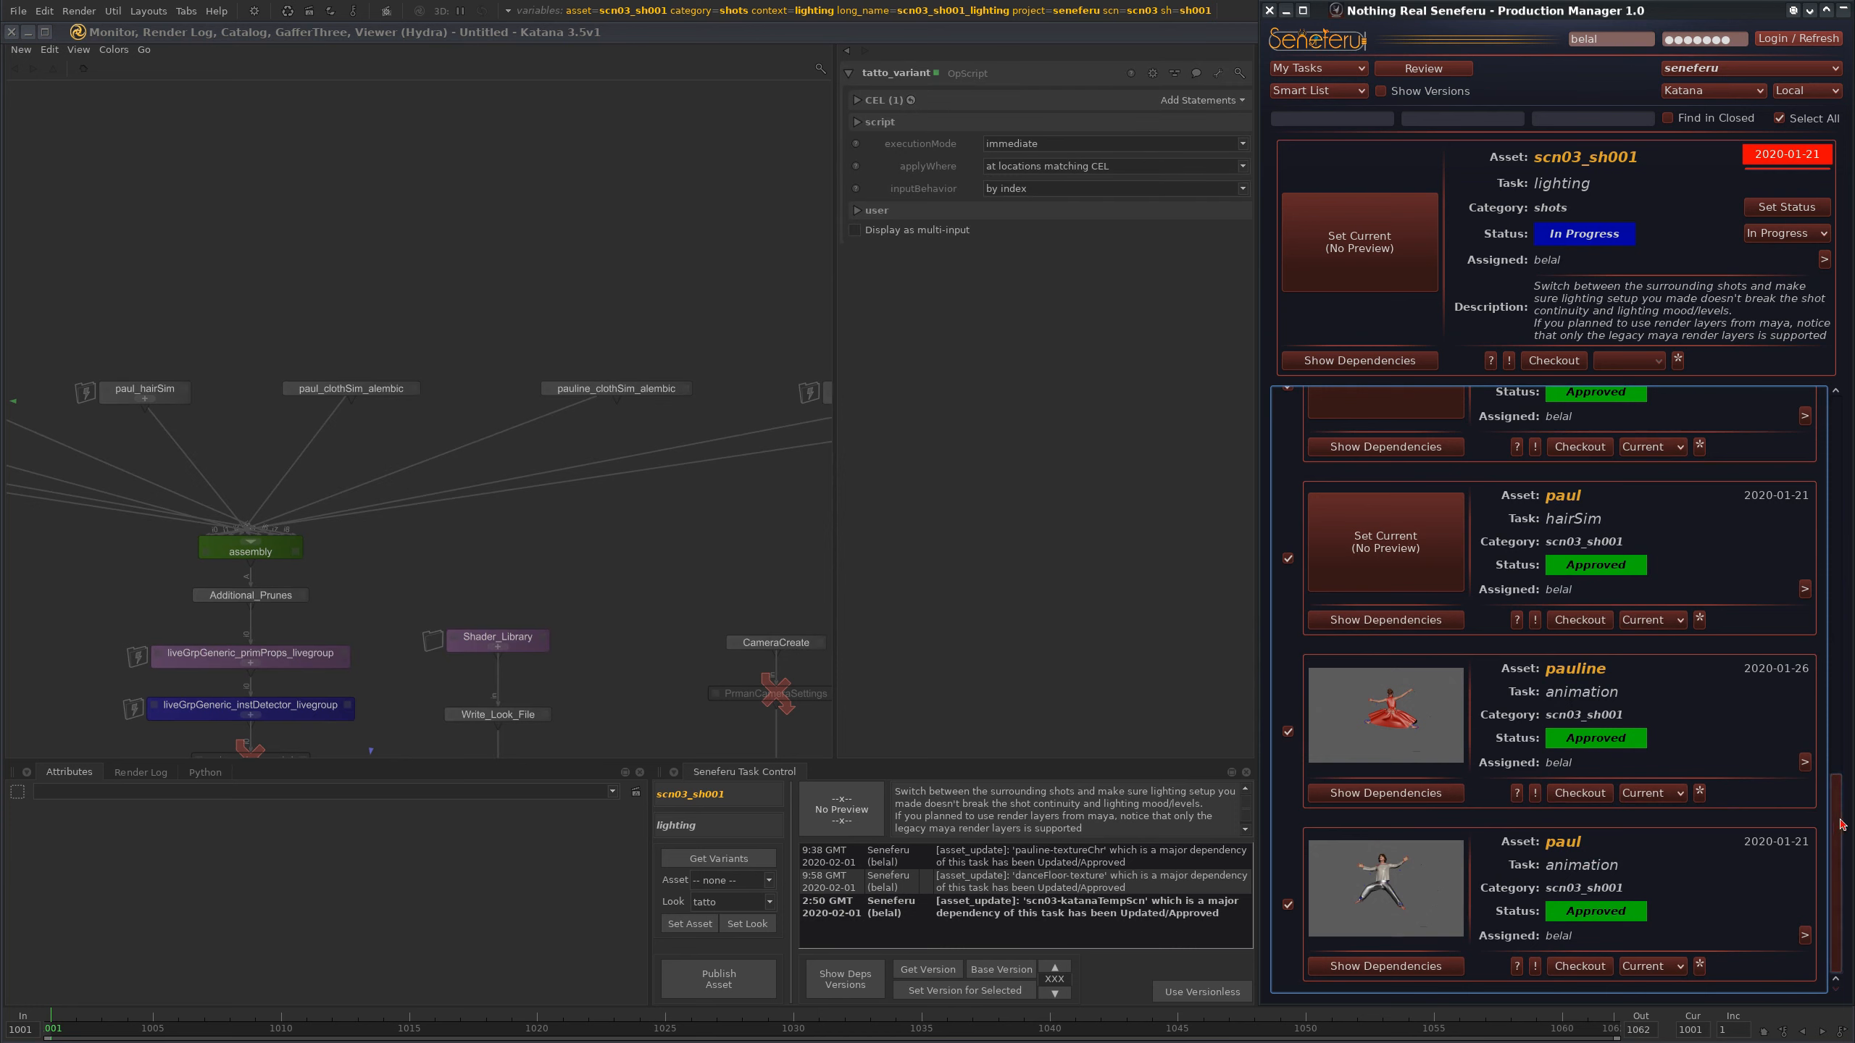
drag(1837, 876, 1836, 483)
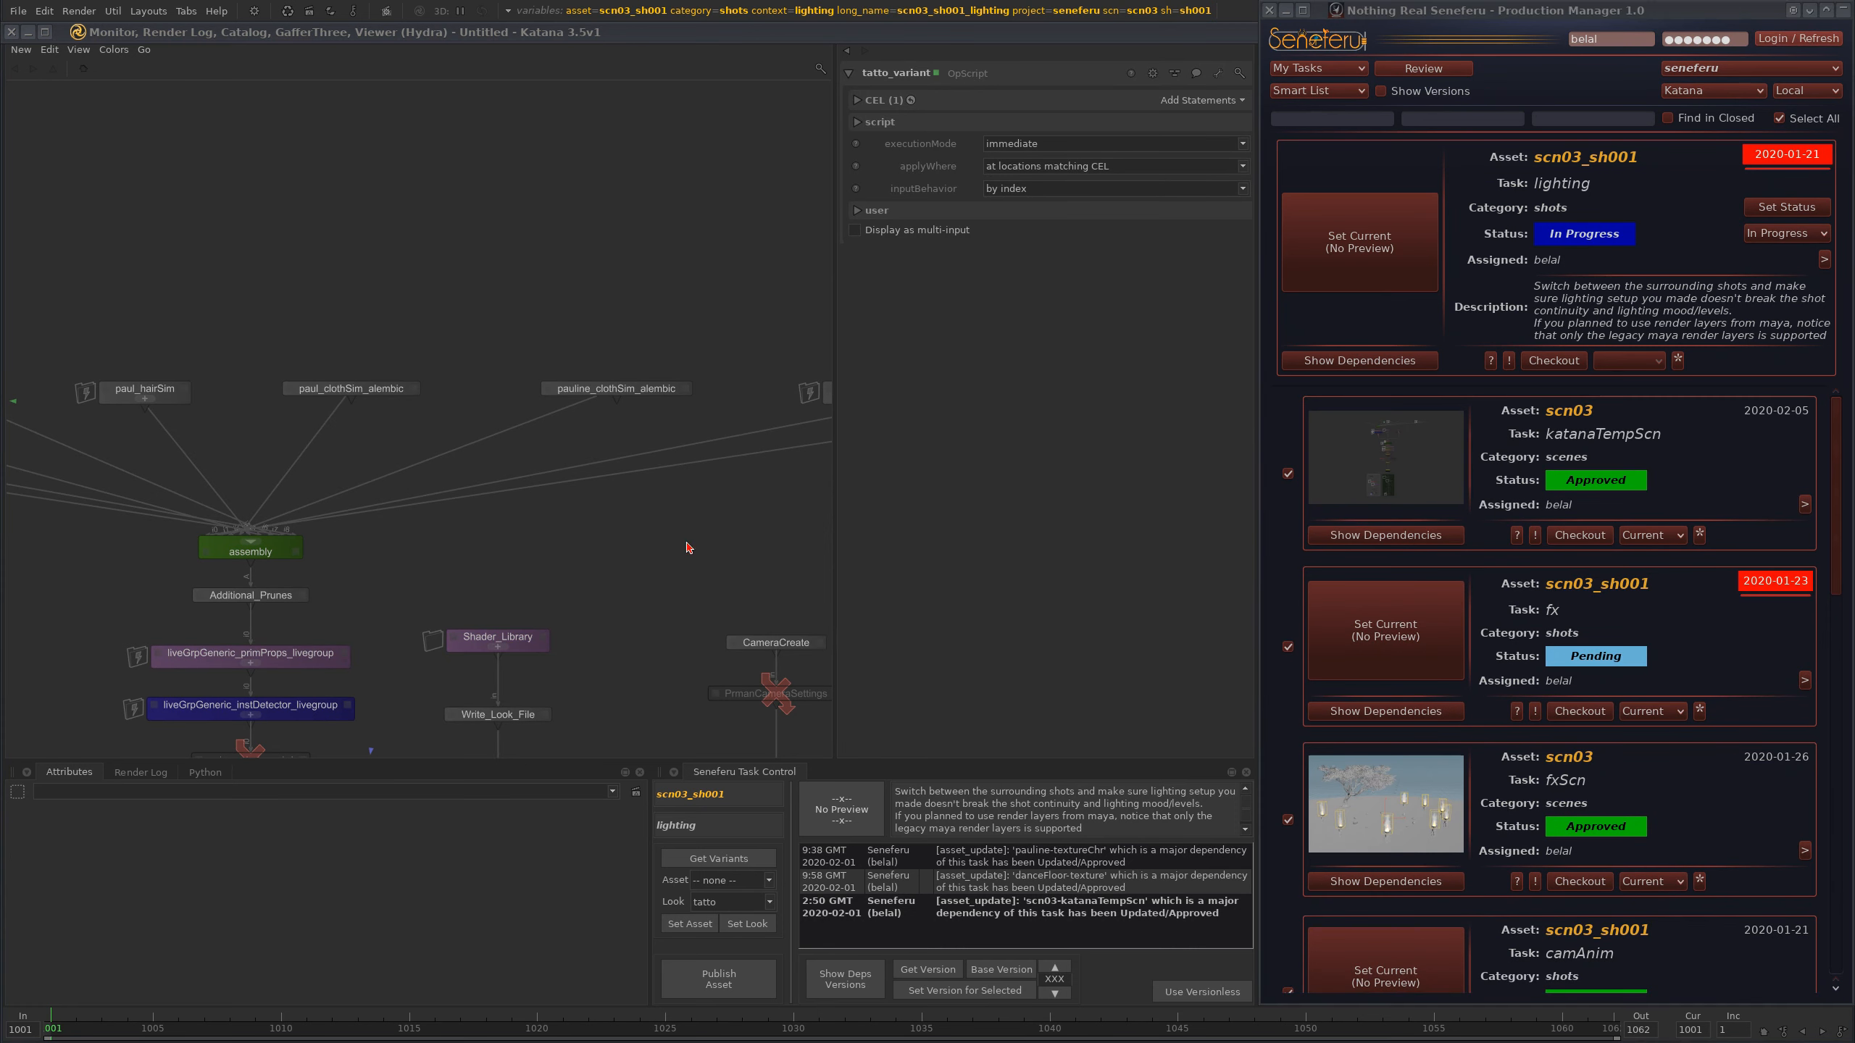
- Examine the loaded template's dependency and assembly nodes together with the global graph state variables
middle_drag(819, 567, 655, 491)
scroll(723, 427, down, 5)
middle_drag(773, 409, 633, 372)
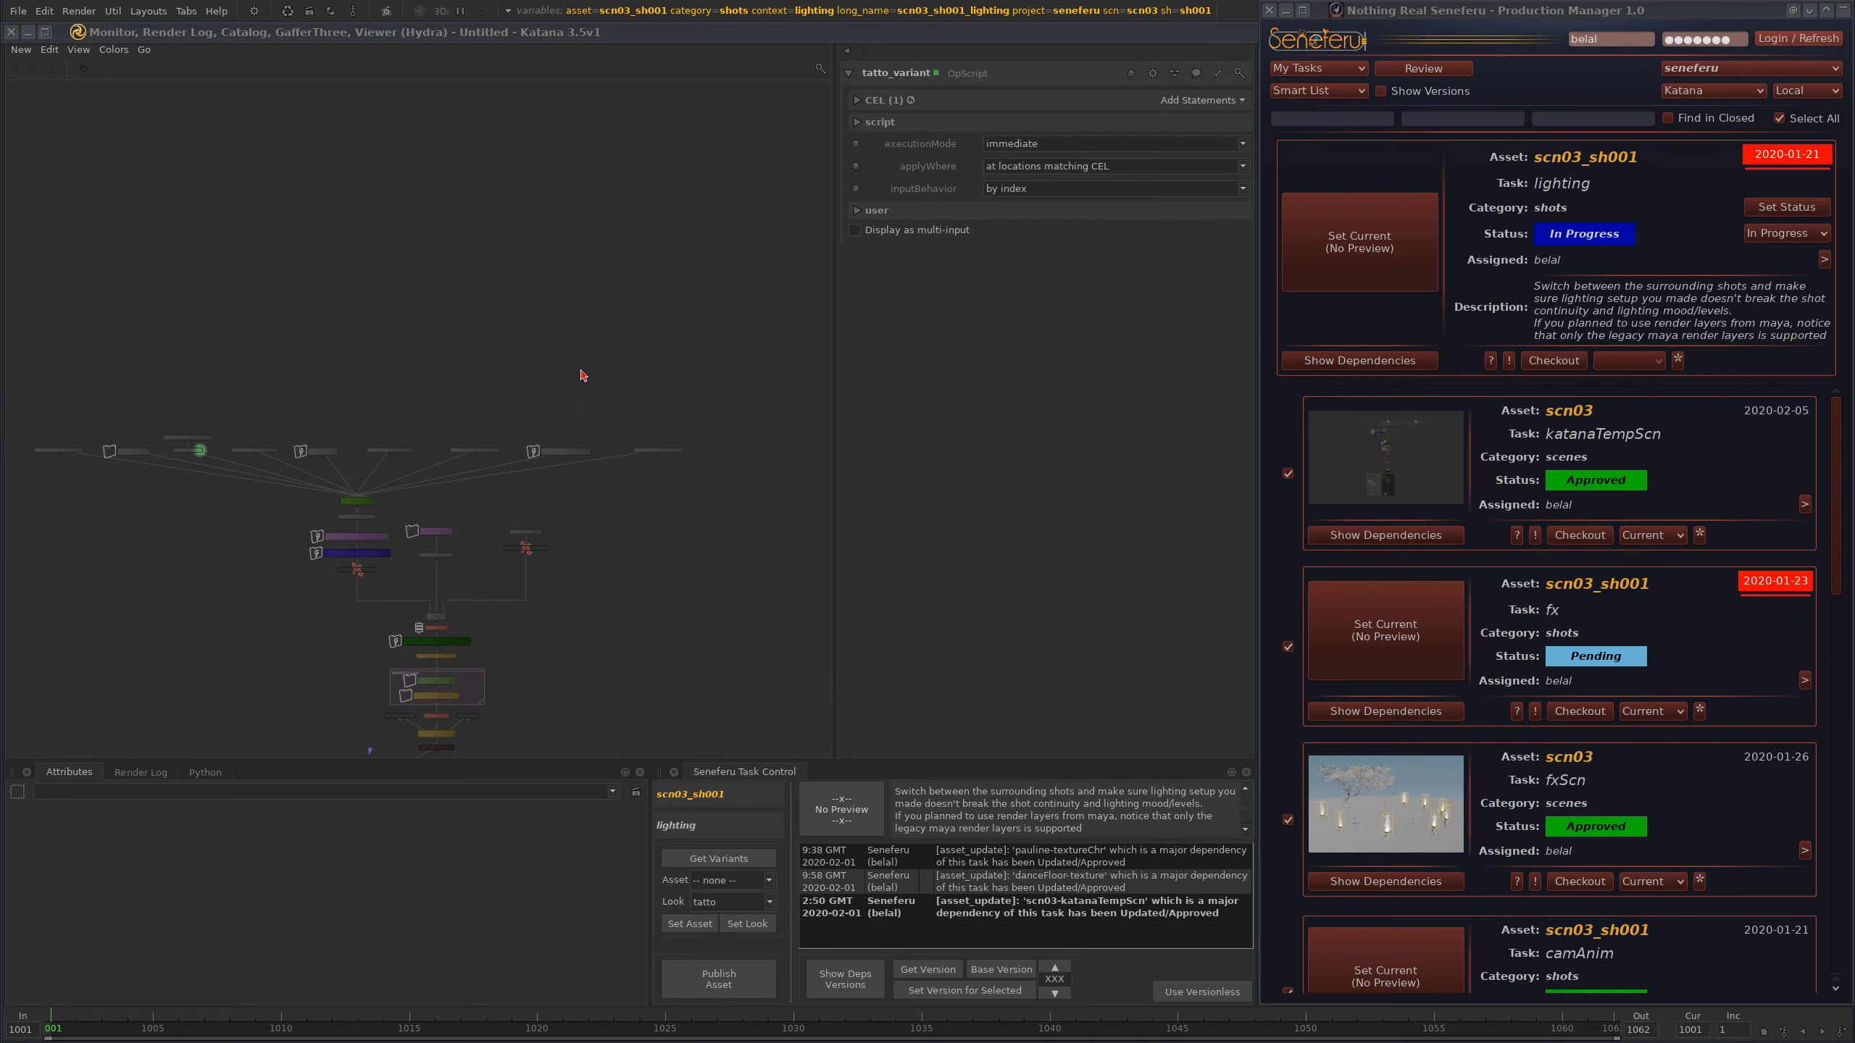
mouse_move(1835, 485)
mouse_down()
mouse_move(1835, 534)
mouse_move(1835, 479)
mouse_up()
scroll(505, 427, up, 5)
scroll(679, 259, down, 2)
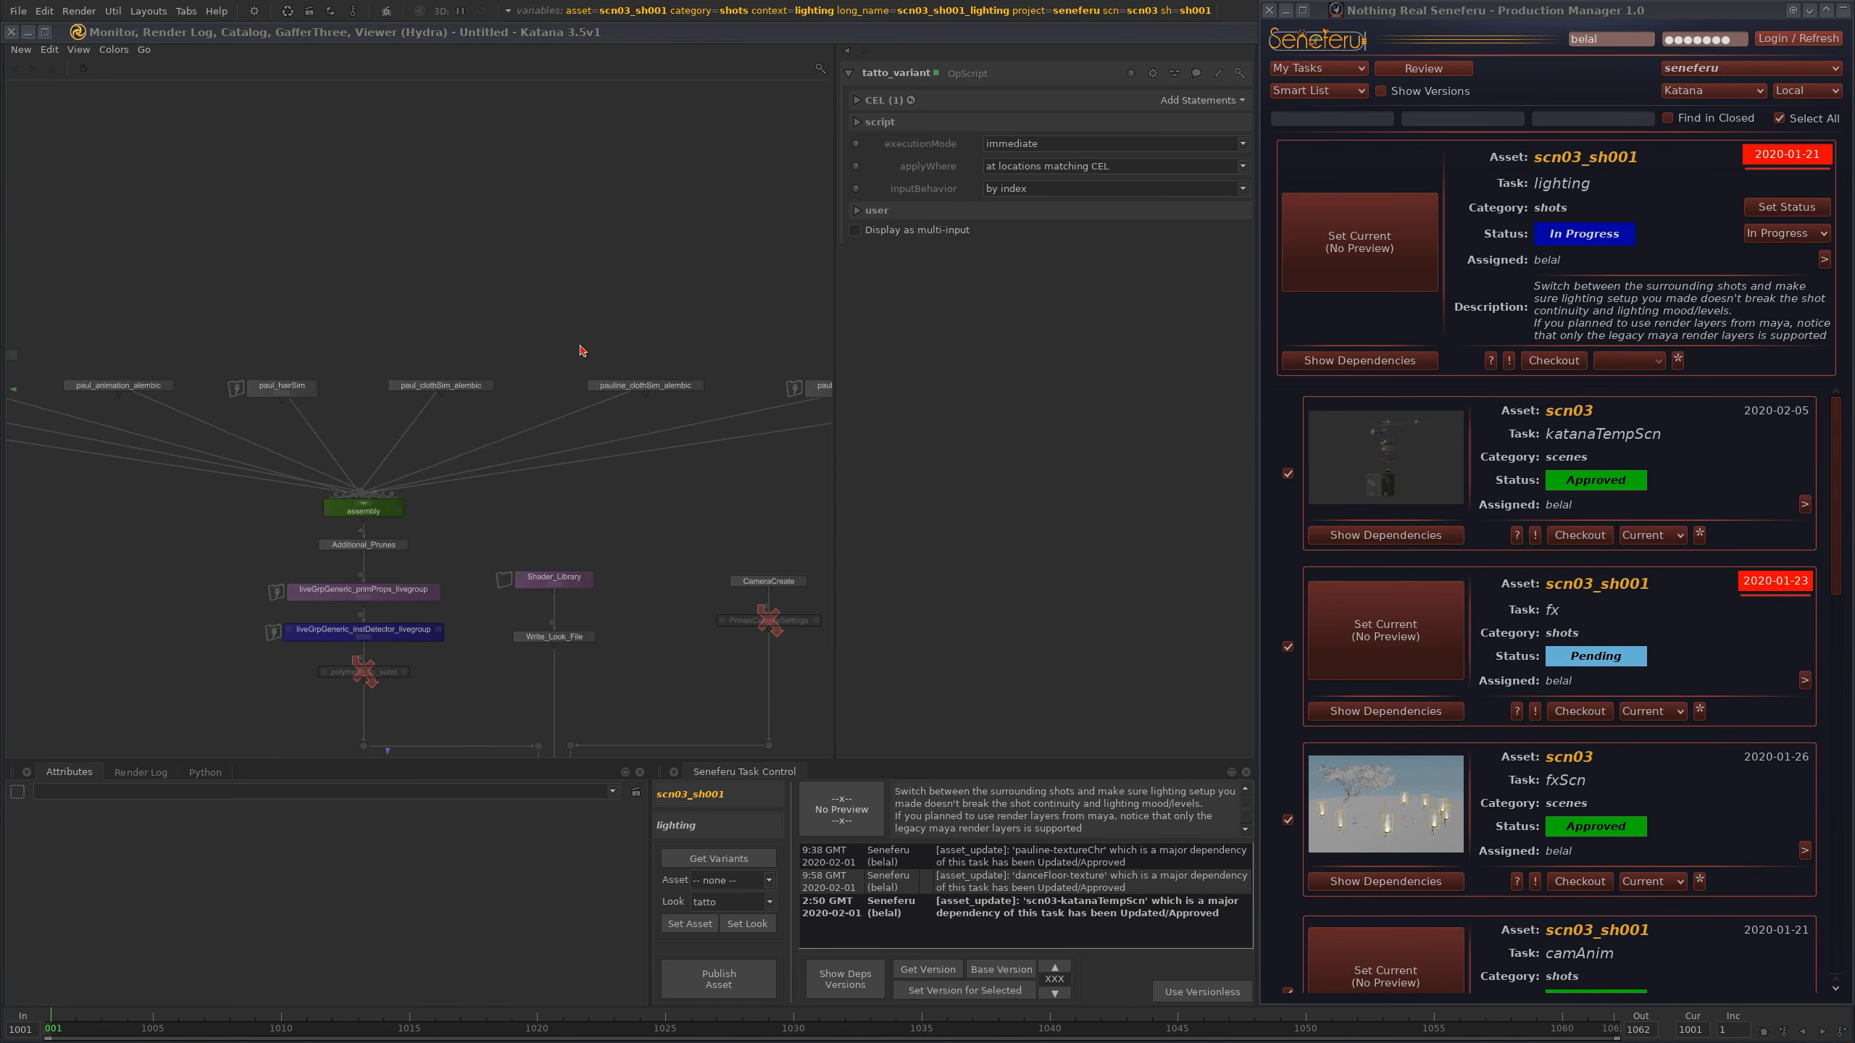
click(652, 17)
scroll(565, 353, down, 1)
mouse_move(612, 9)
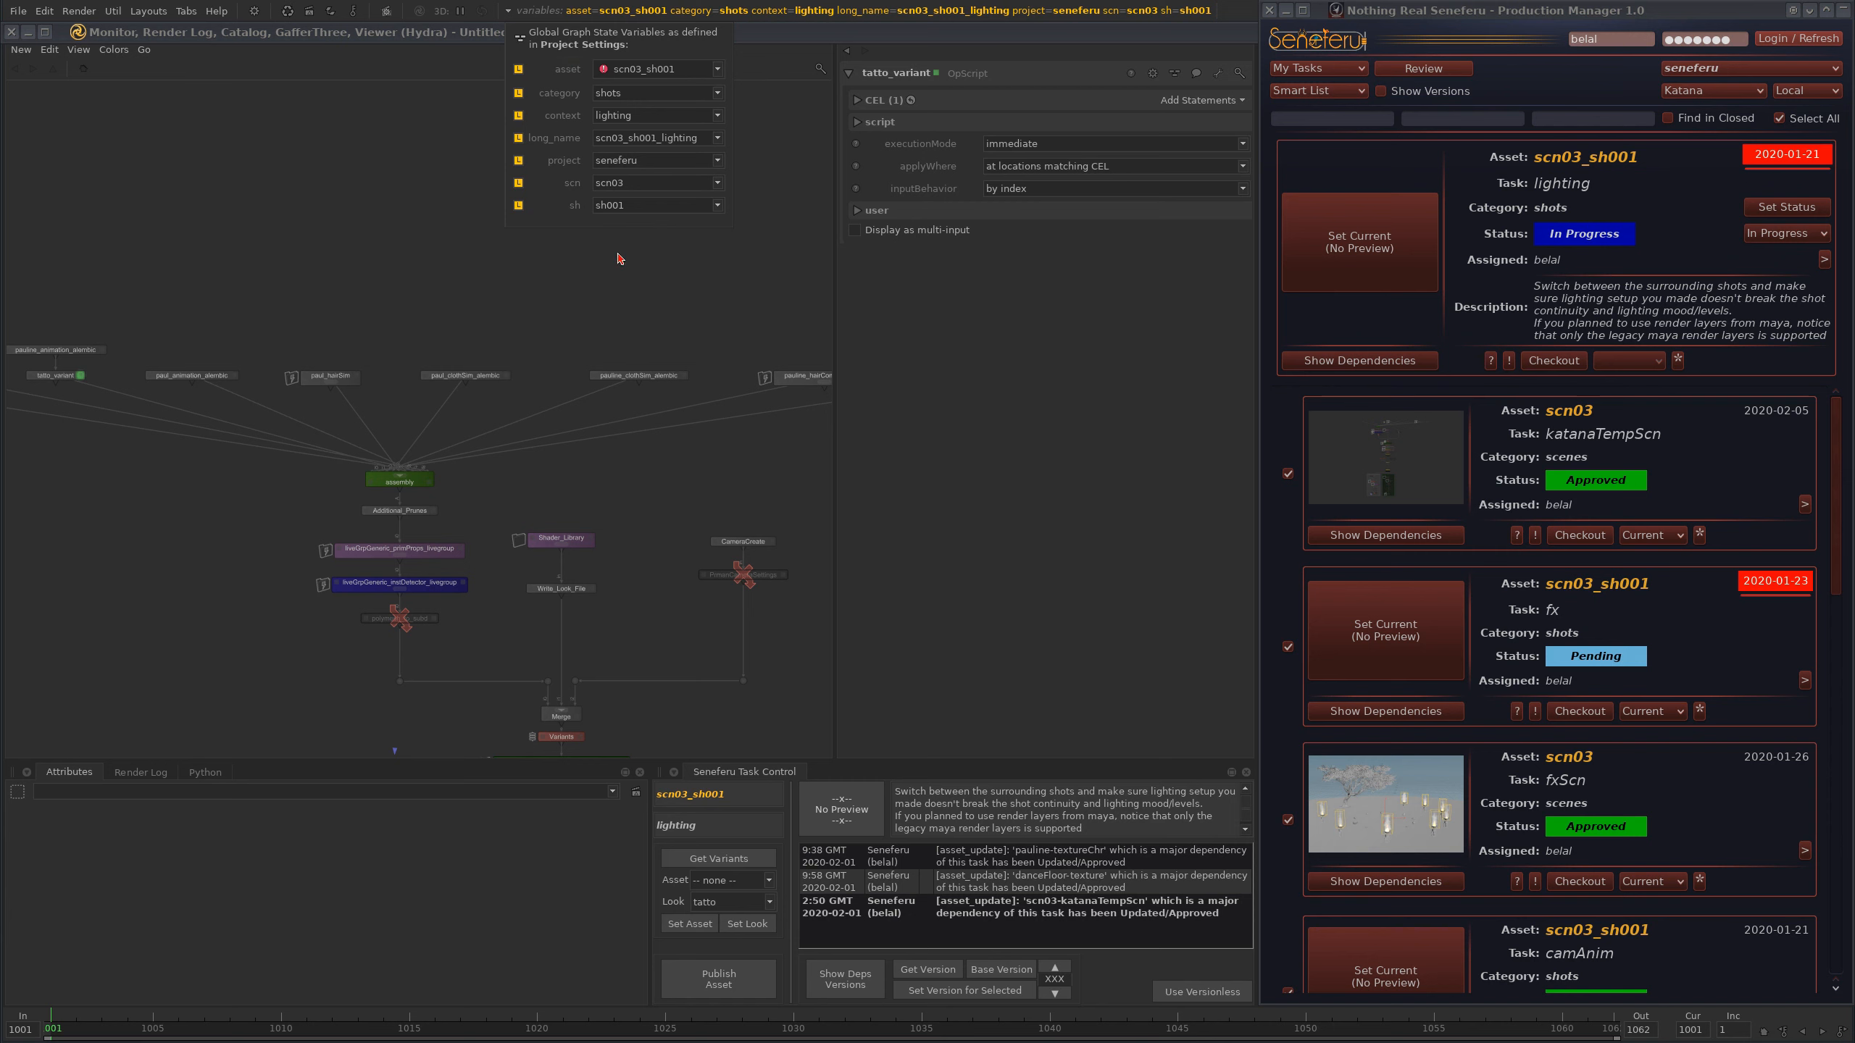
click(639, 291)
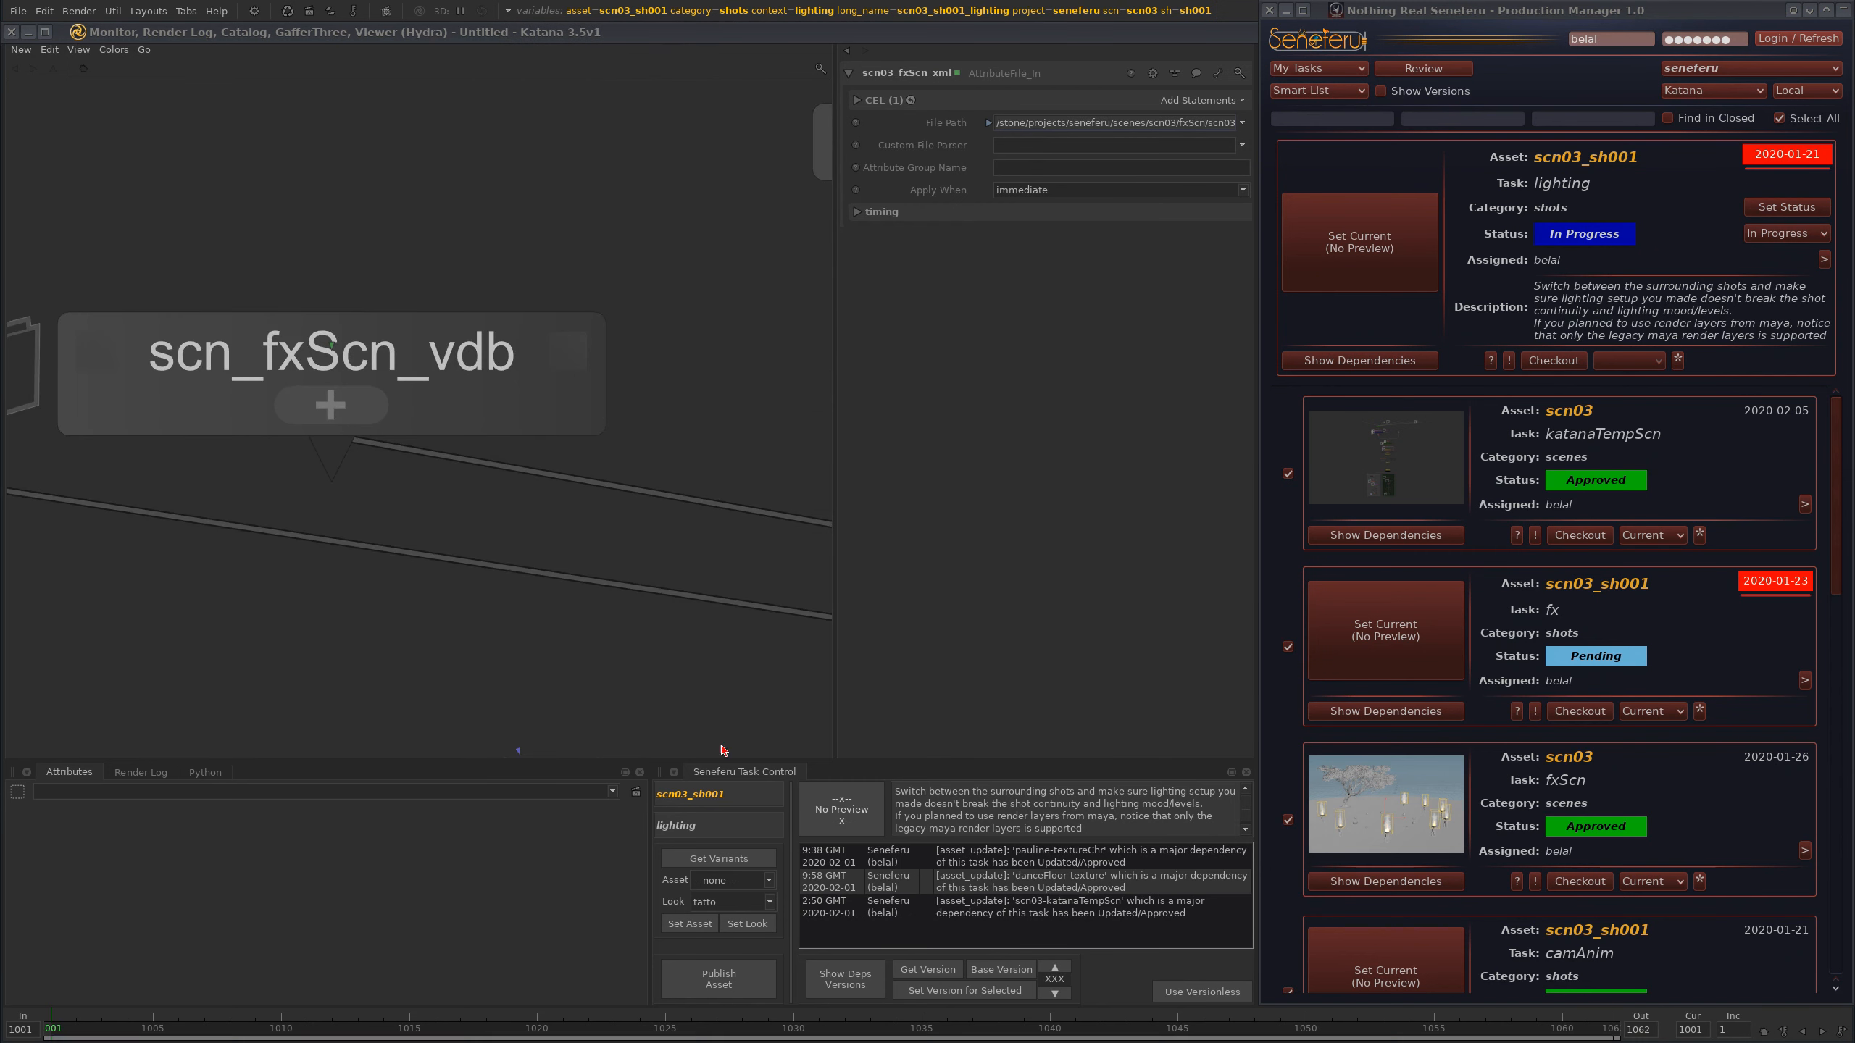
- Expand all locations under root in the scene graph for the Live_PrmanGlobalStatements node
middle_drag(719, 746, 447, 444)
scroll(563, 518, down, 10)
scroll(569, 559, down, 3)
middle_drag(548, 660, 412, 443)
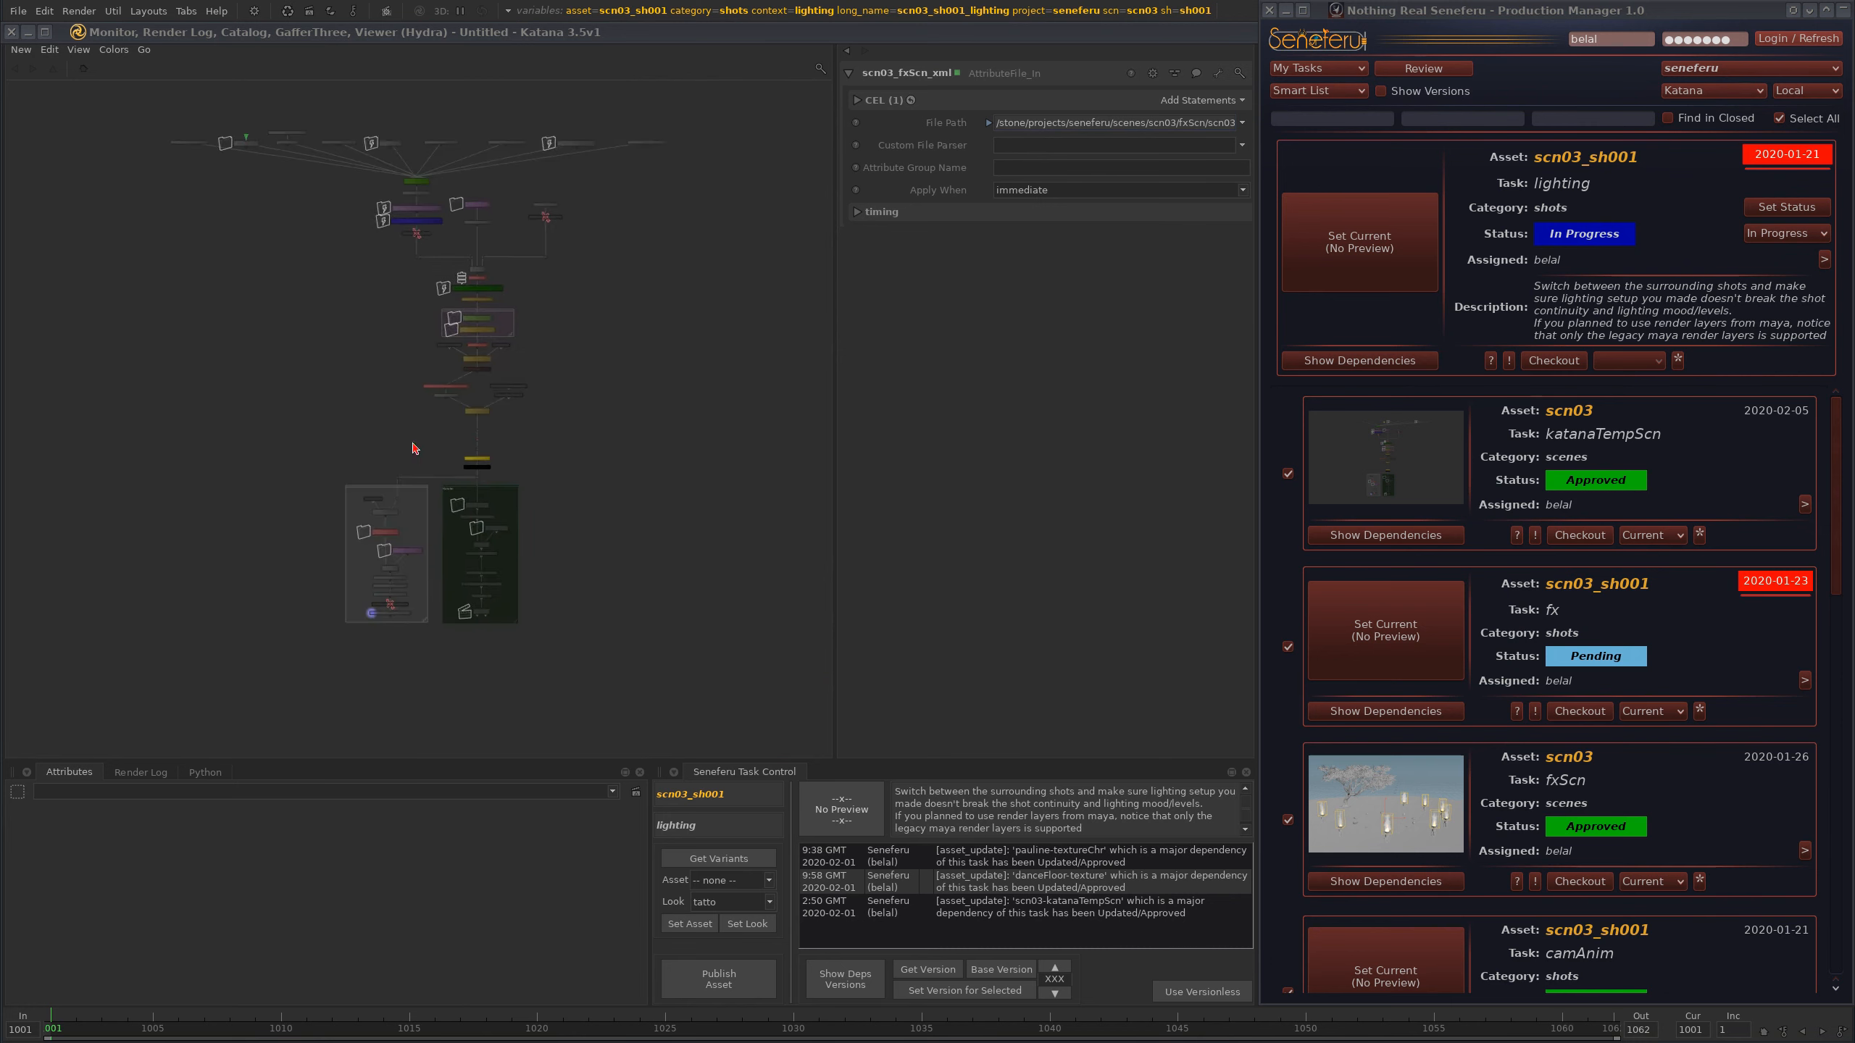
scroll(414, 448, up, 8)
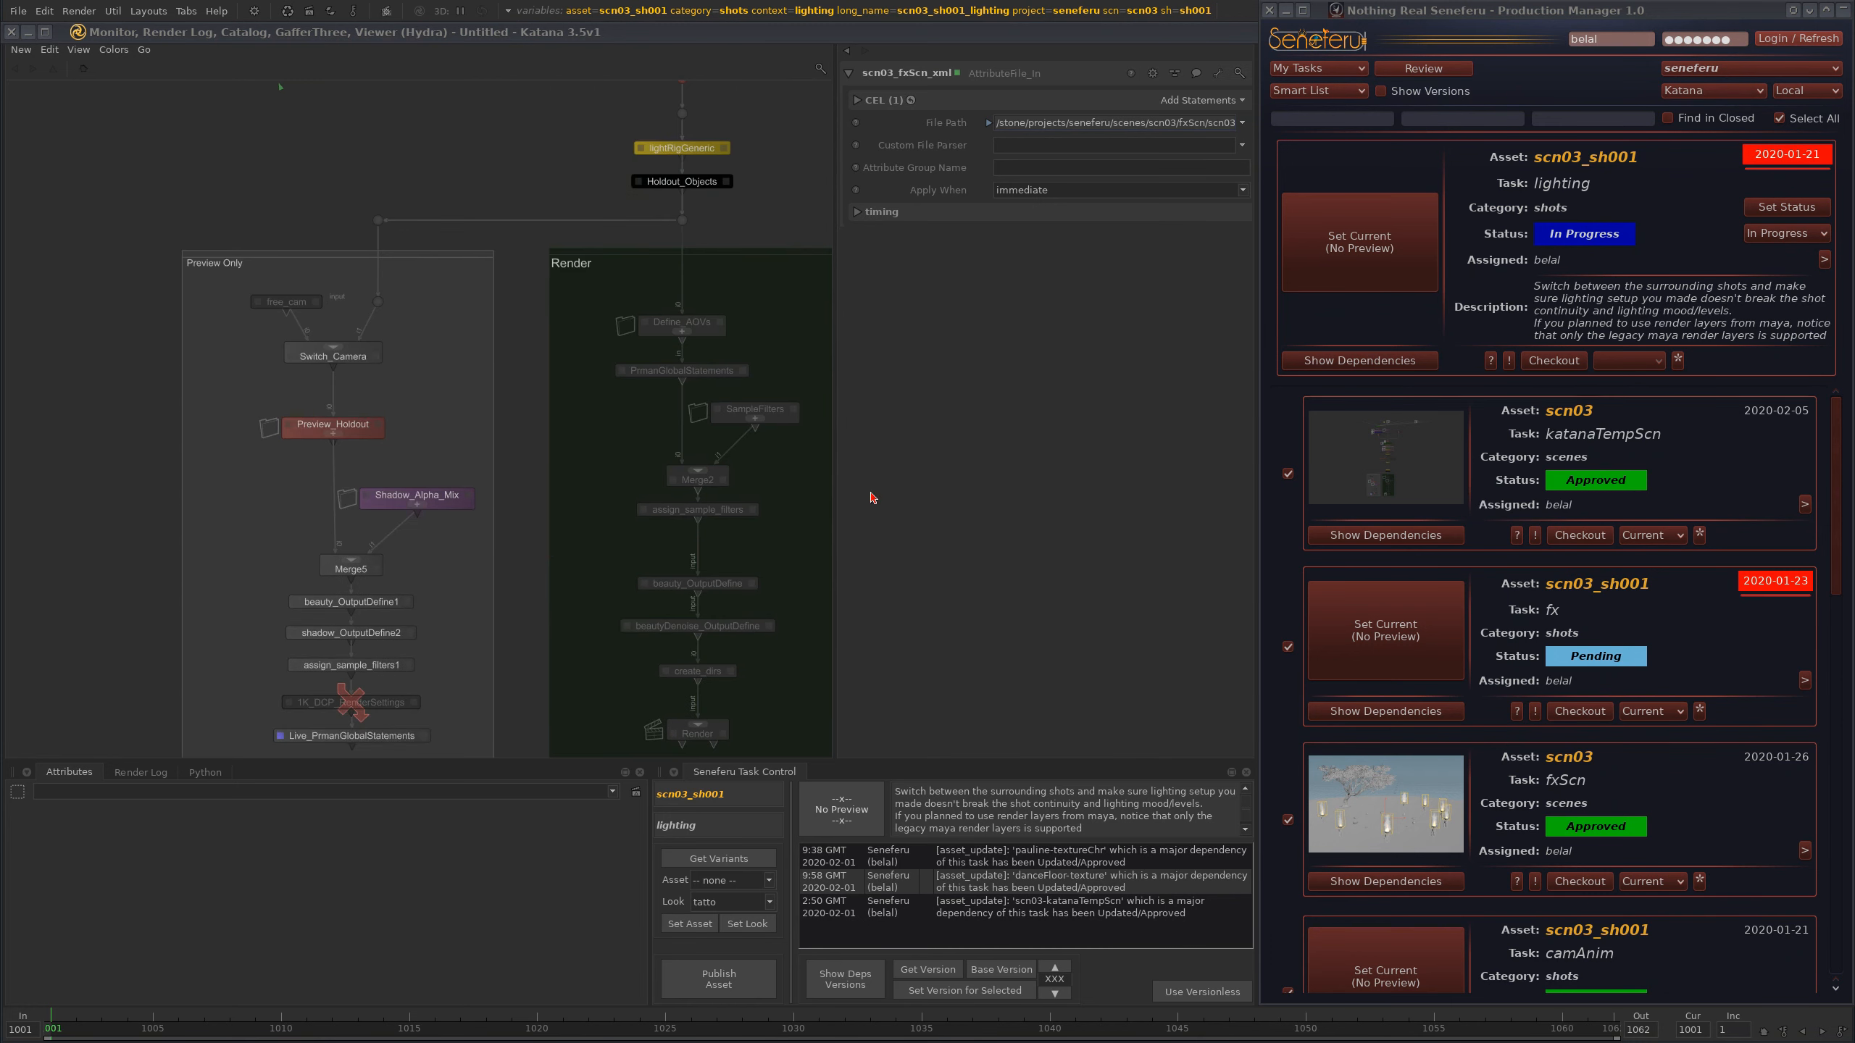
click(1826, 10)
right_click(1306, 94)
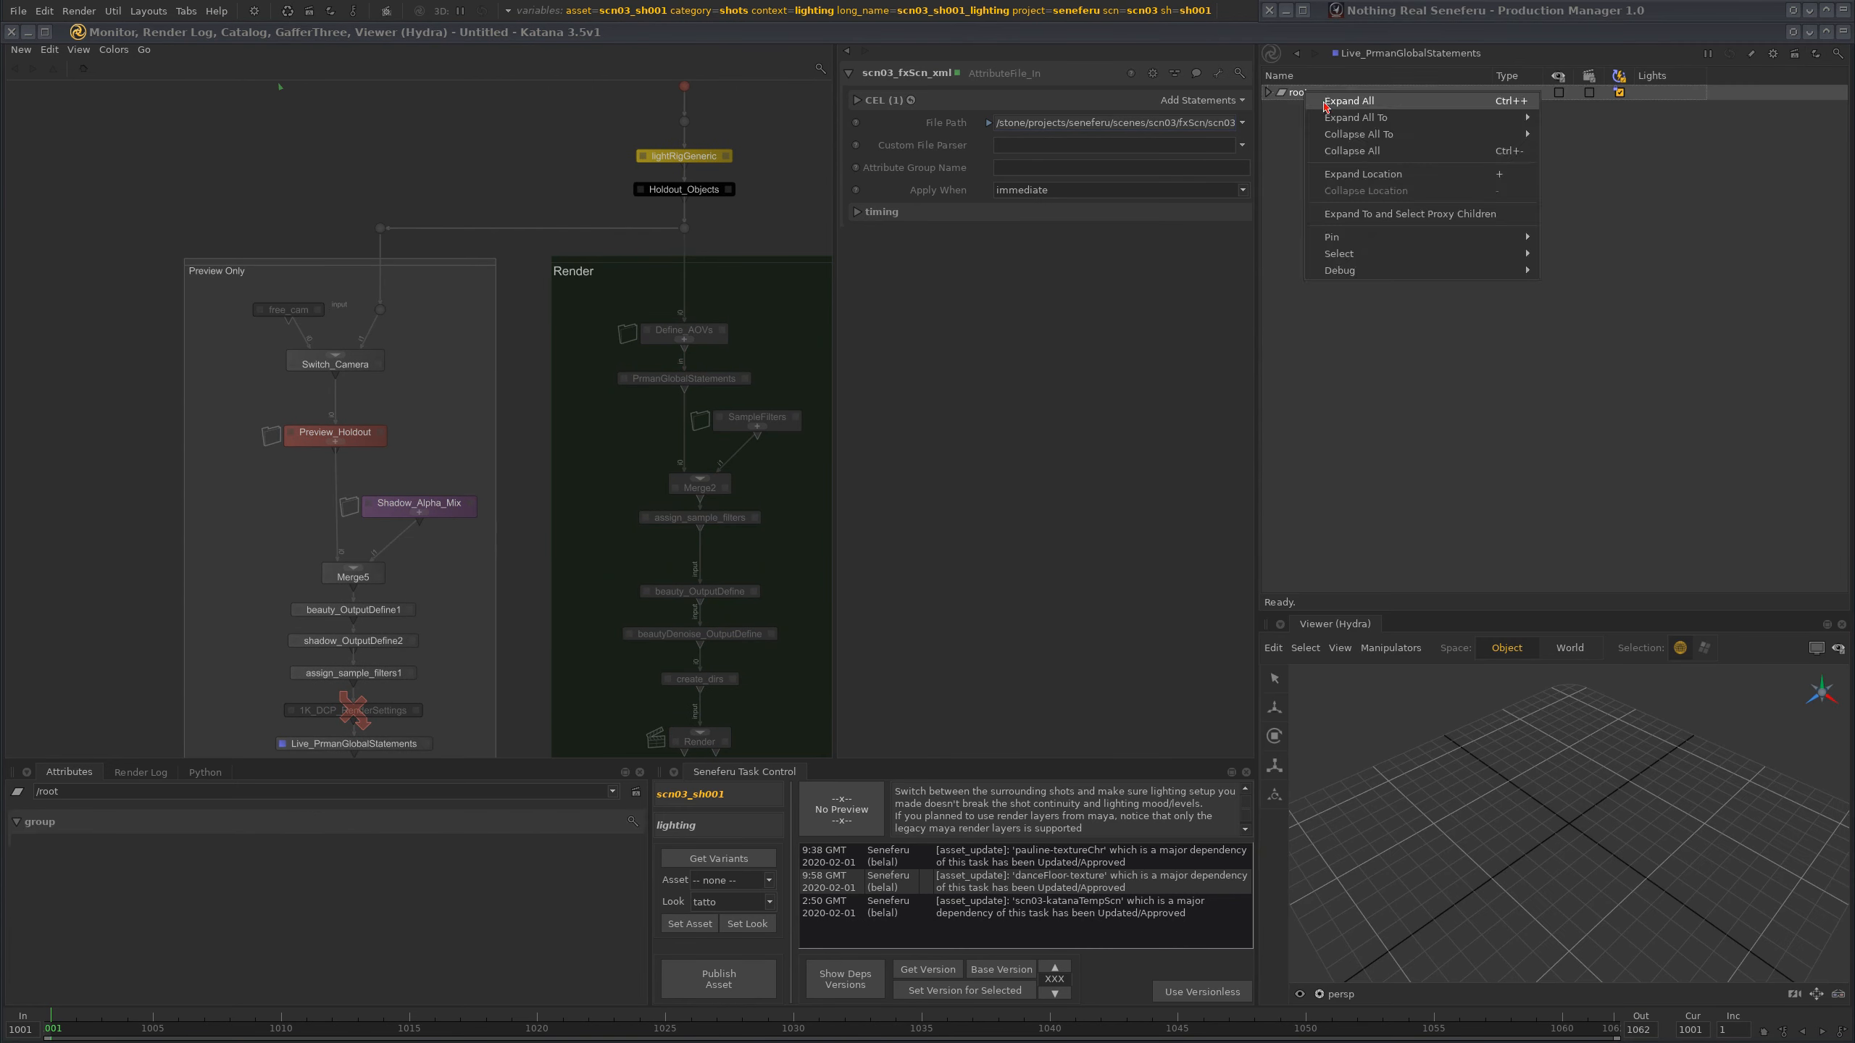
click(1349, 101)
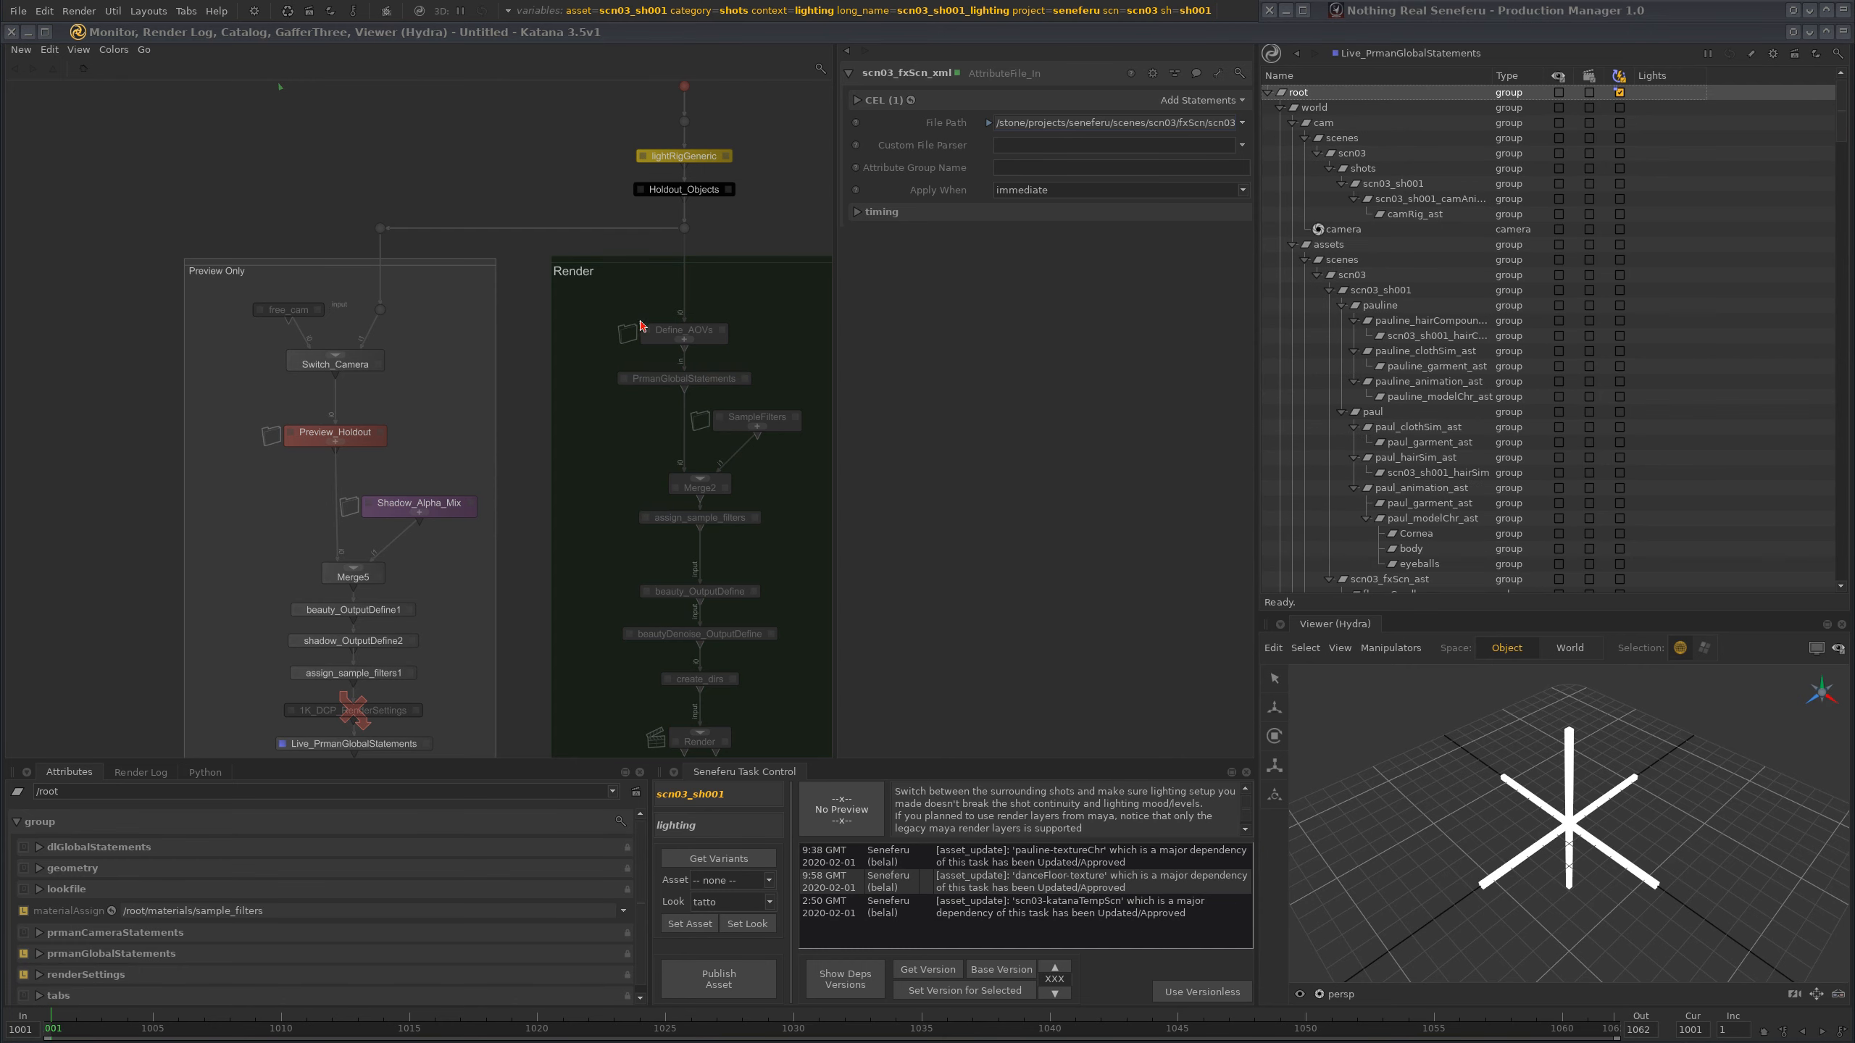
- Set the moBlur_switch node's input to 1
middle_drag(501, 419, 300, 612)
scroll(520, 259, down, 4)
middle_drag(520, 259, 437, 563)
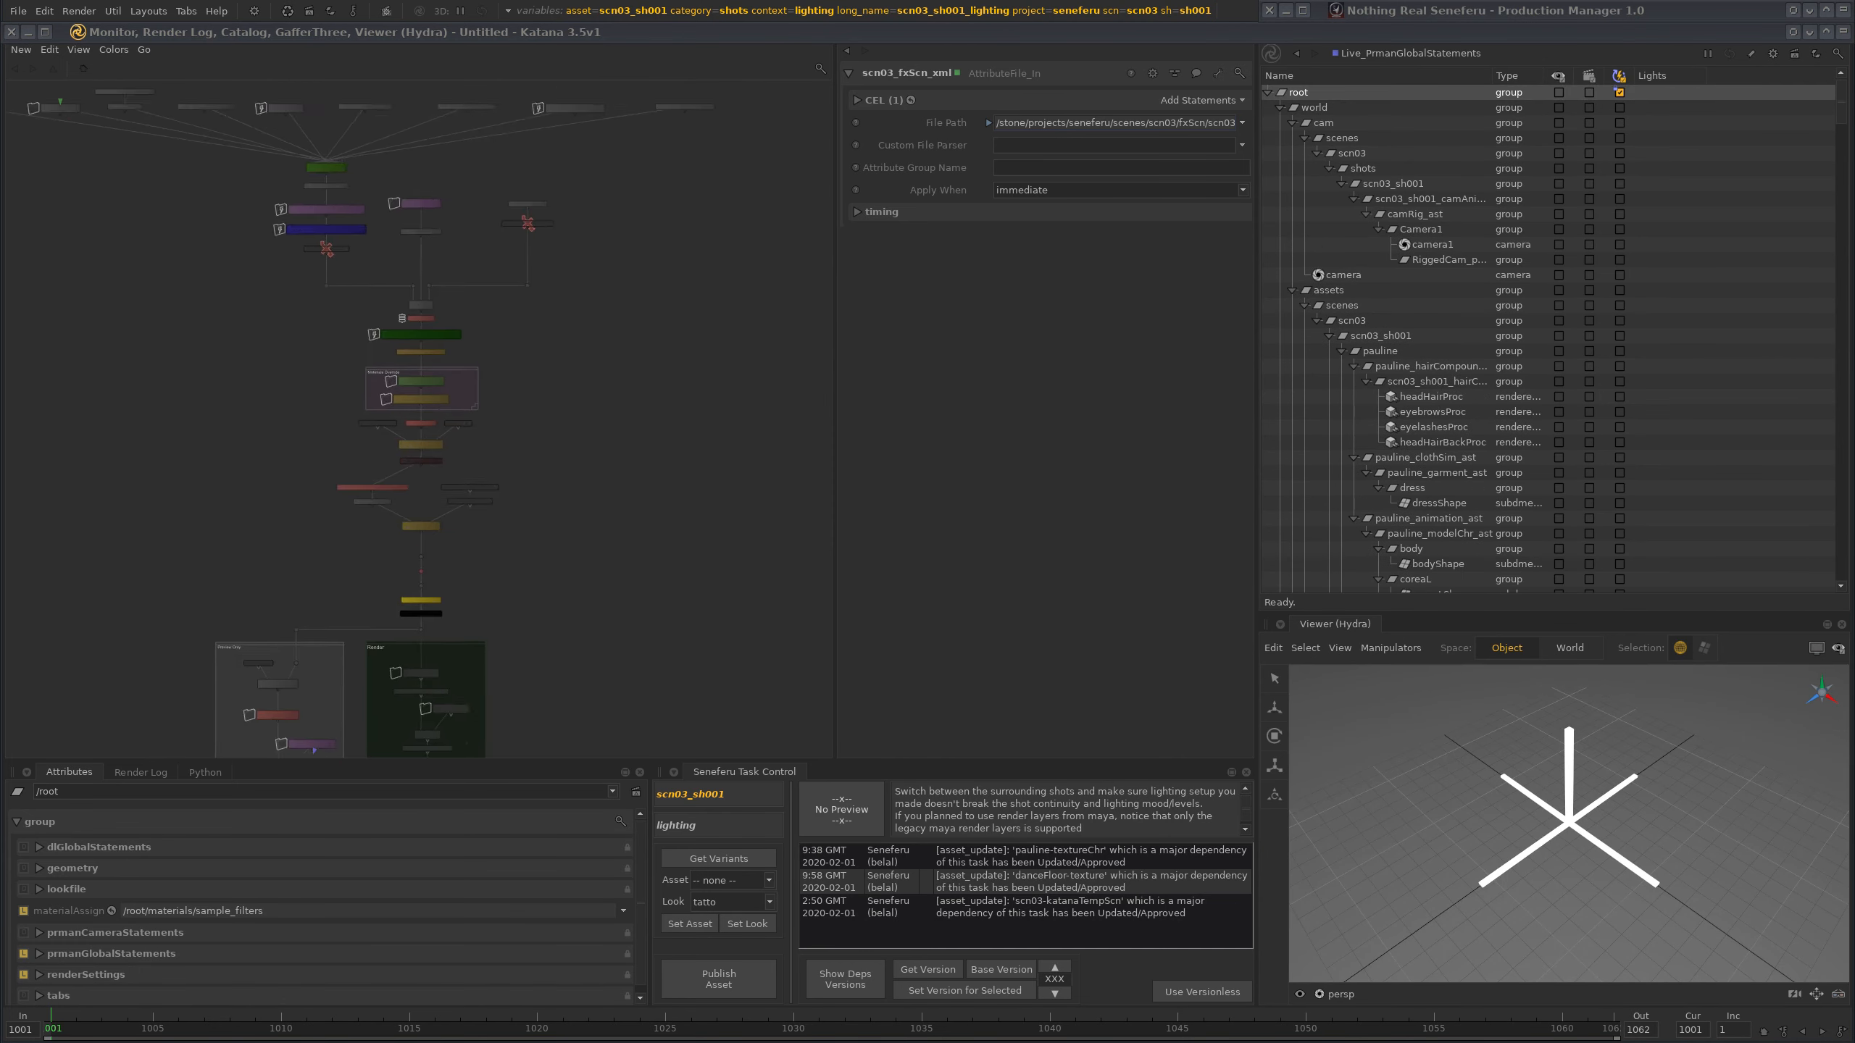
scroll(469, 383, up, 6)
middle_drag(518, 488, 647, 273)
scroll(555, 398, down, 2)
click(512, 622)
double_click(905, 102)
text(1)
key(Return)
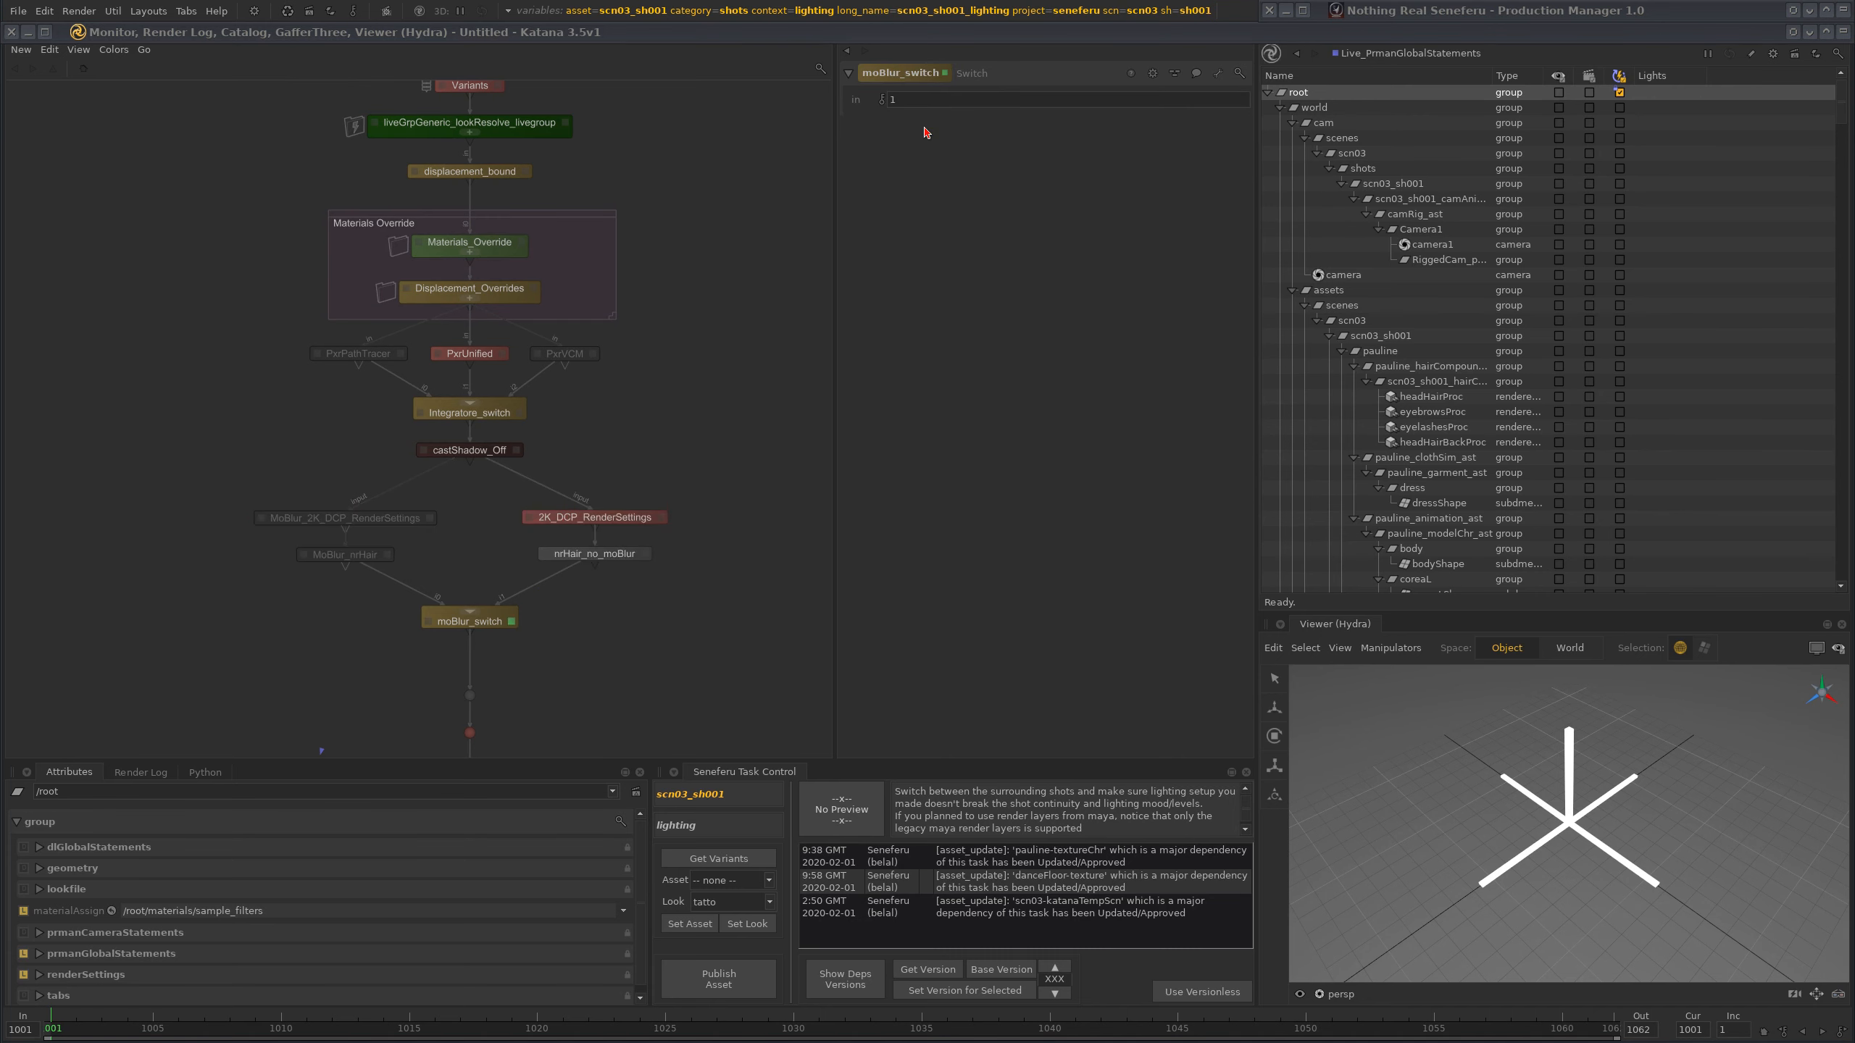
- Return to the Live_PrmanGlobalStatements node in the Preview Only group and set the current frame to 1045
middle_drag(625, 382, 650, 165)
scroll(639, 564, down, 4)
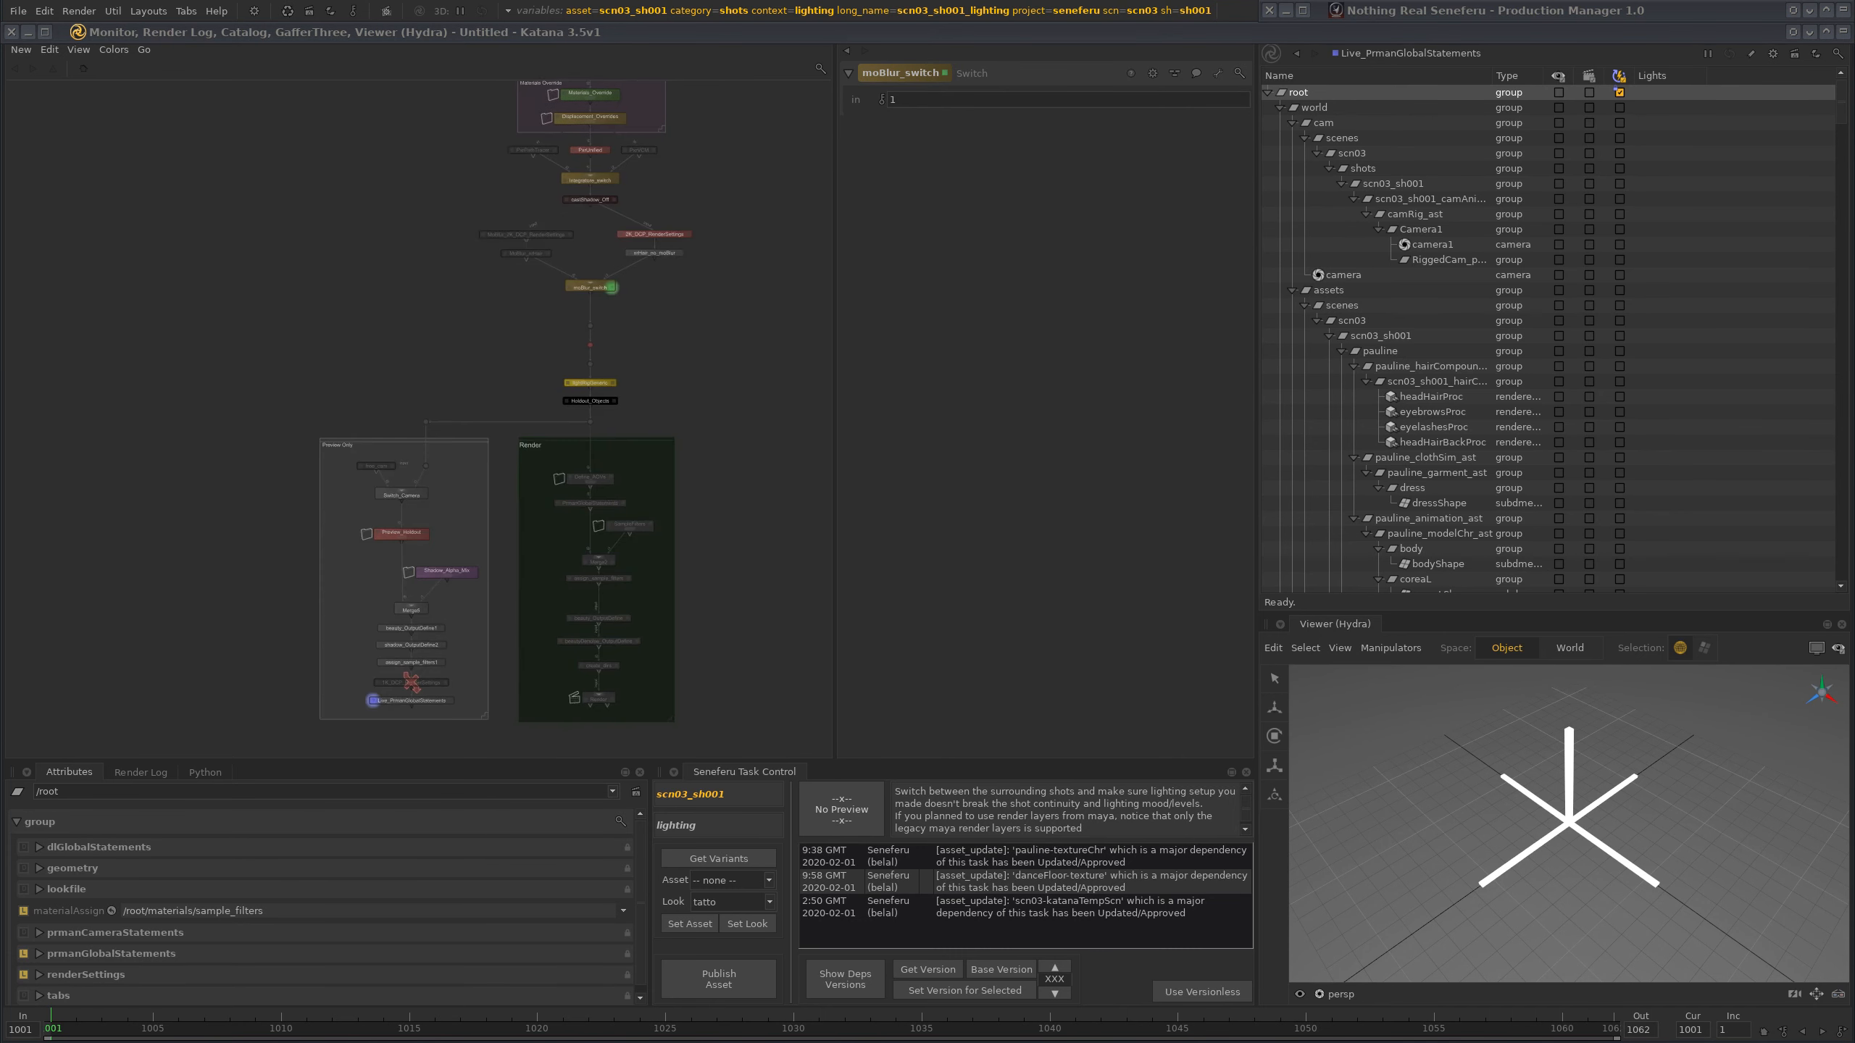
scroll(571, 543, up, 3)
middle_drag(539, 712, 528, 562)
scroll(555, 431, up, 1)
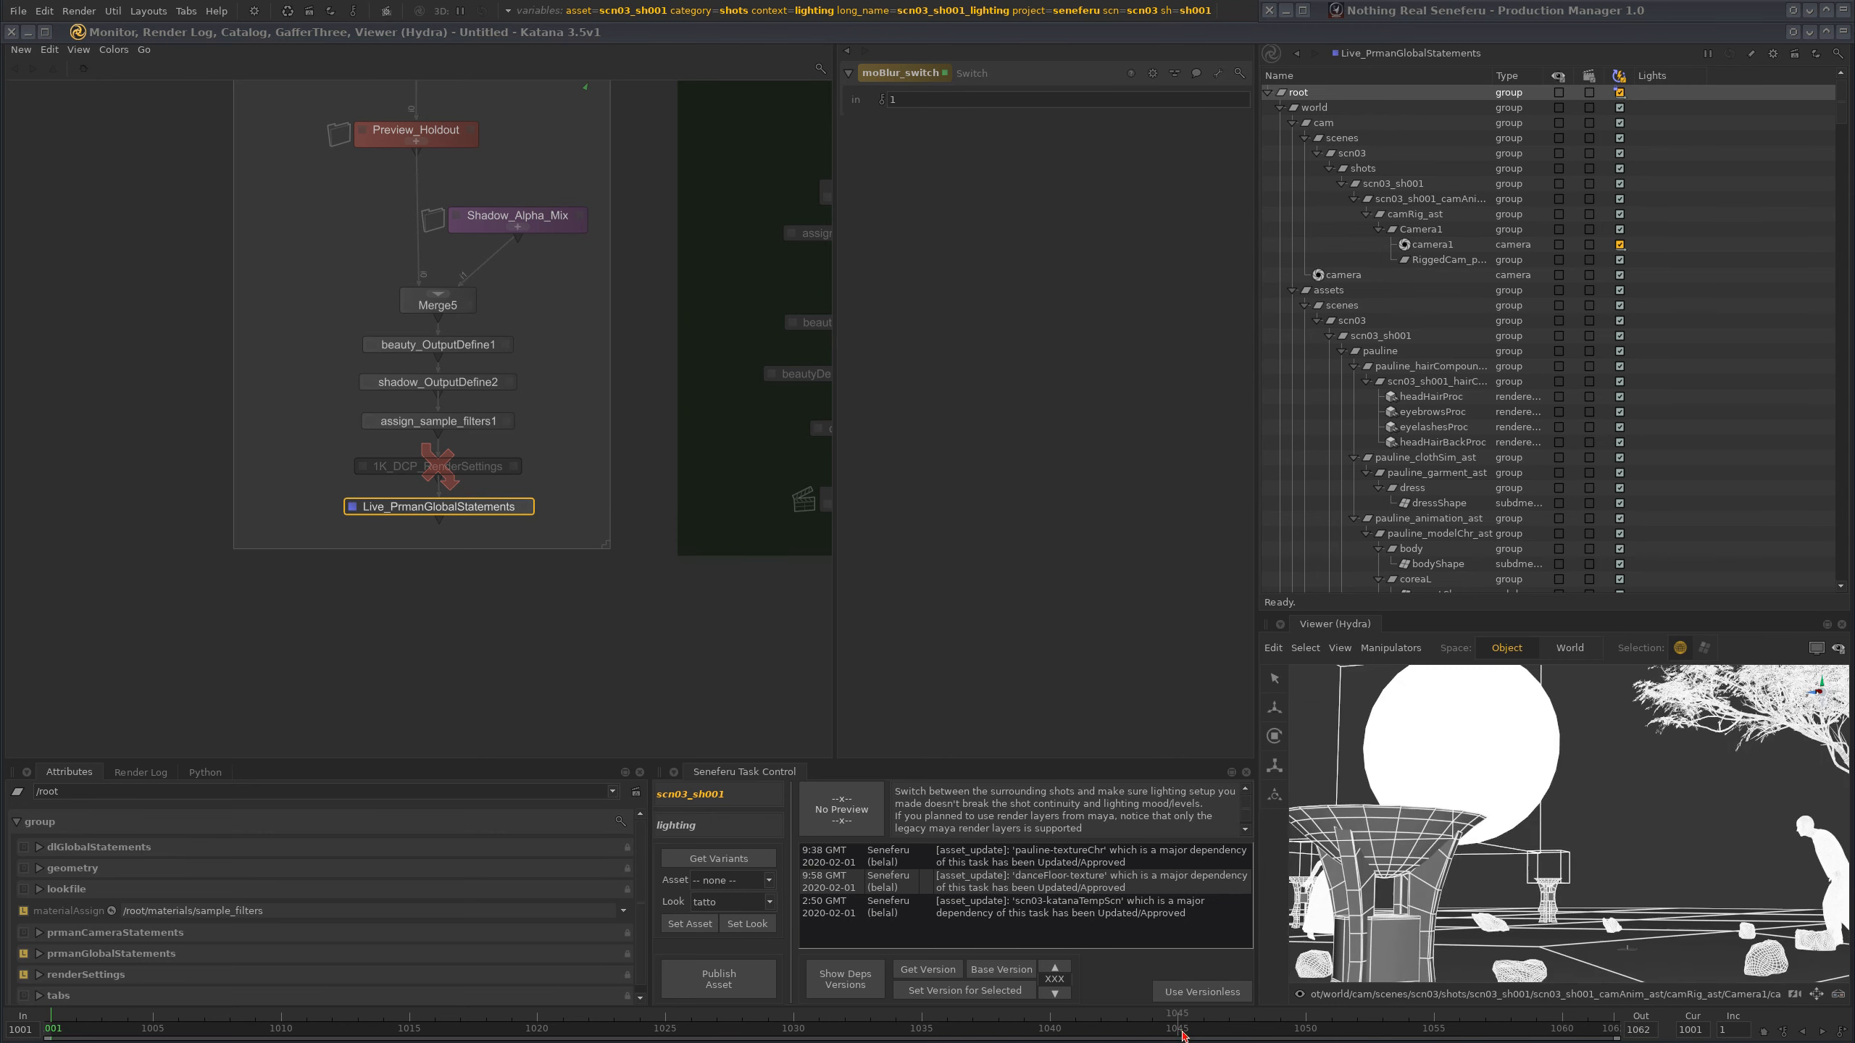
click(1180, 1031)
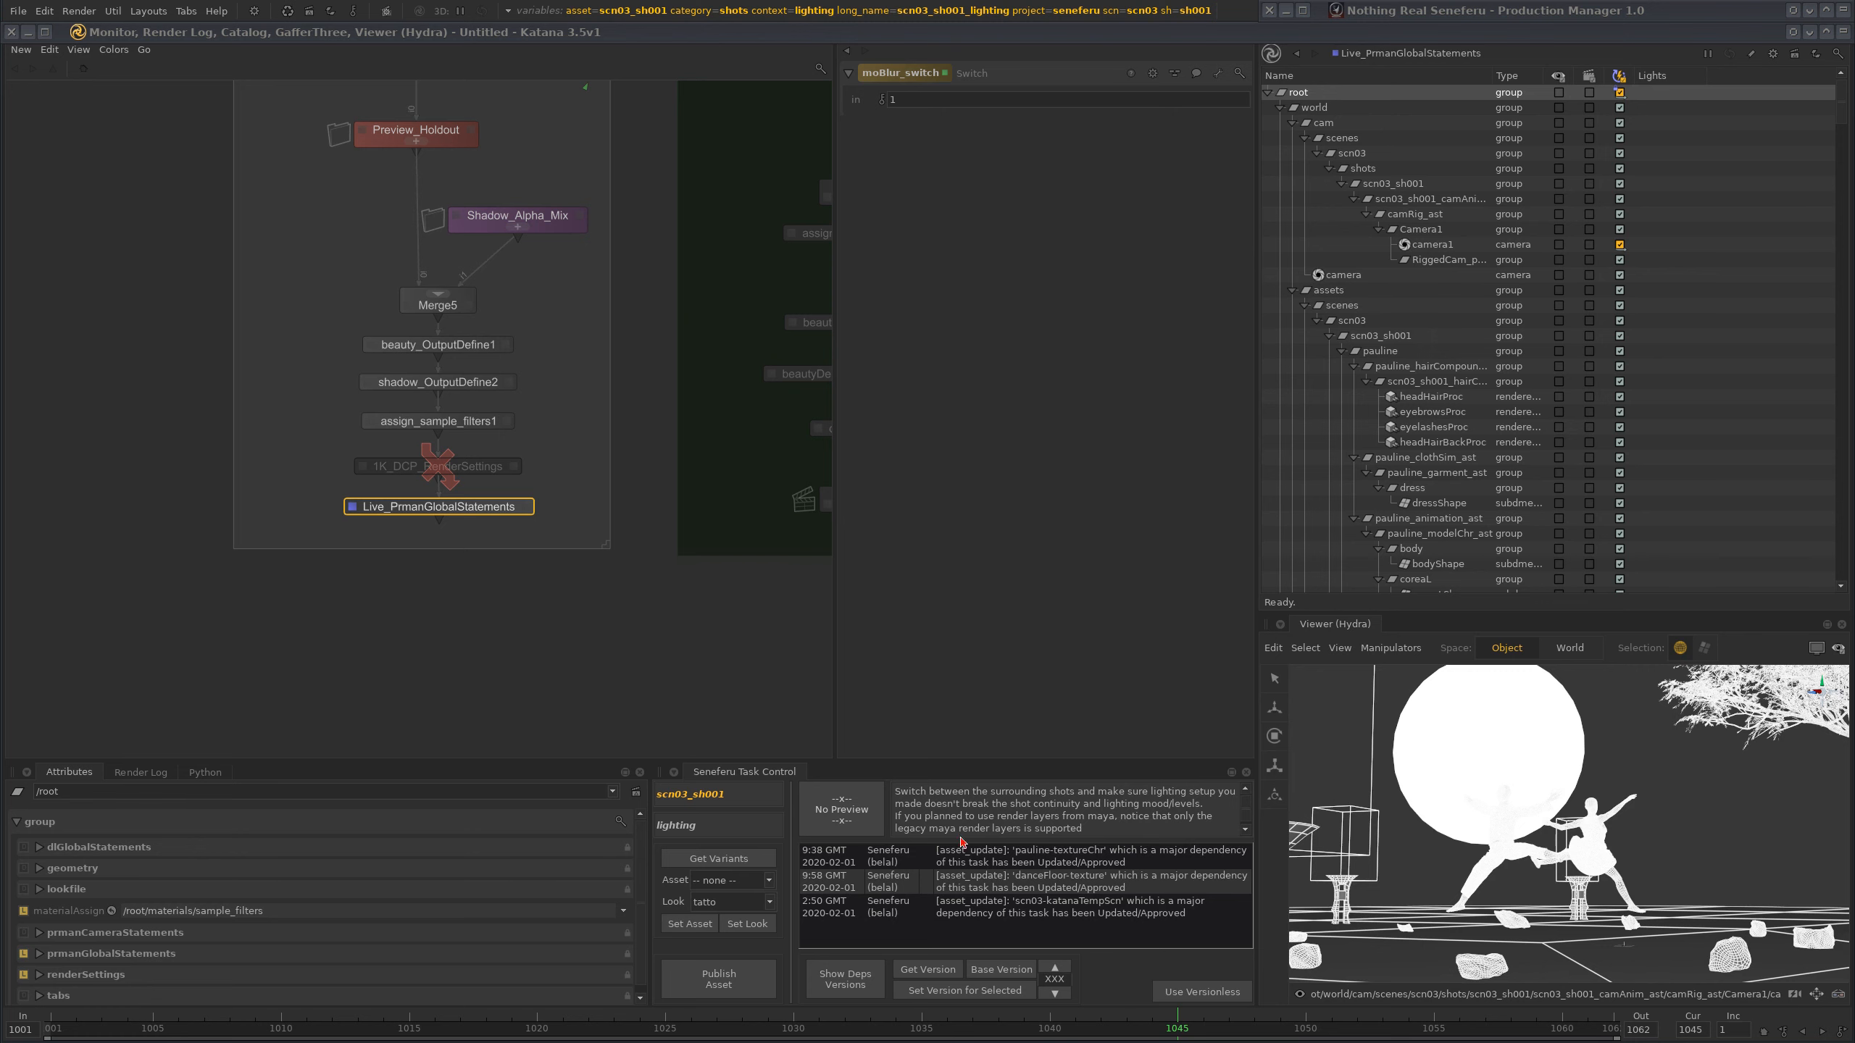
- Start a render from the Live_PrmanGlobalStatements node at frame 1045
click(475, 512)
right_click(475, 512)
click(609, 570)
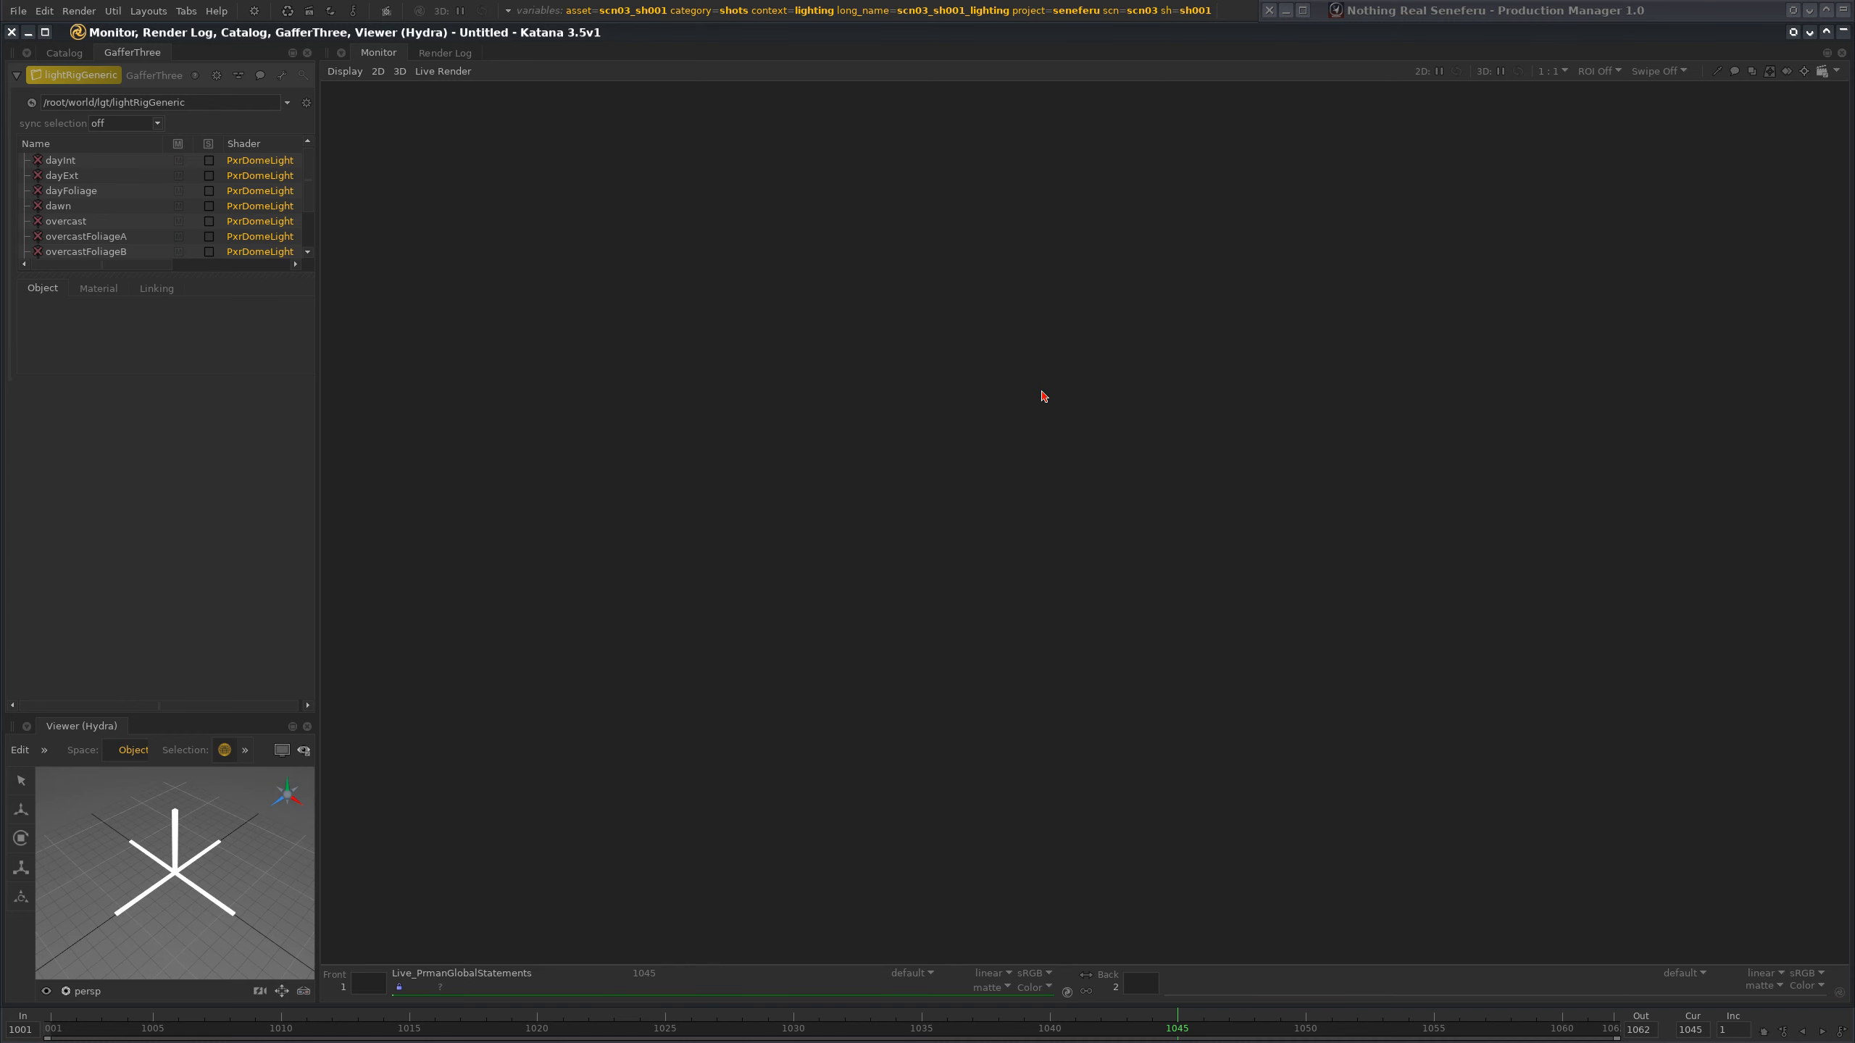
- Examine the node graph around the assembly, Shader_Library, CameraCreate and alembic input nodes while the frame renders
click(1843, 32)
mouse_move(635, 308)
middle_down()
mouse_move(526, 749)
mouse_move(549, 719)
middle_up()
mouse_move(709, 132)
middle_down()
mouse_move(572, 699)
mouse_move(564, 625)
middle_up()
middle_drag(625, 357, 629, 560)
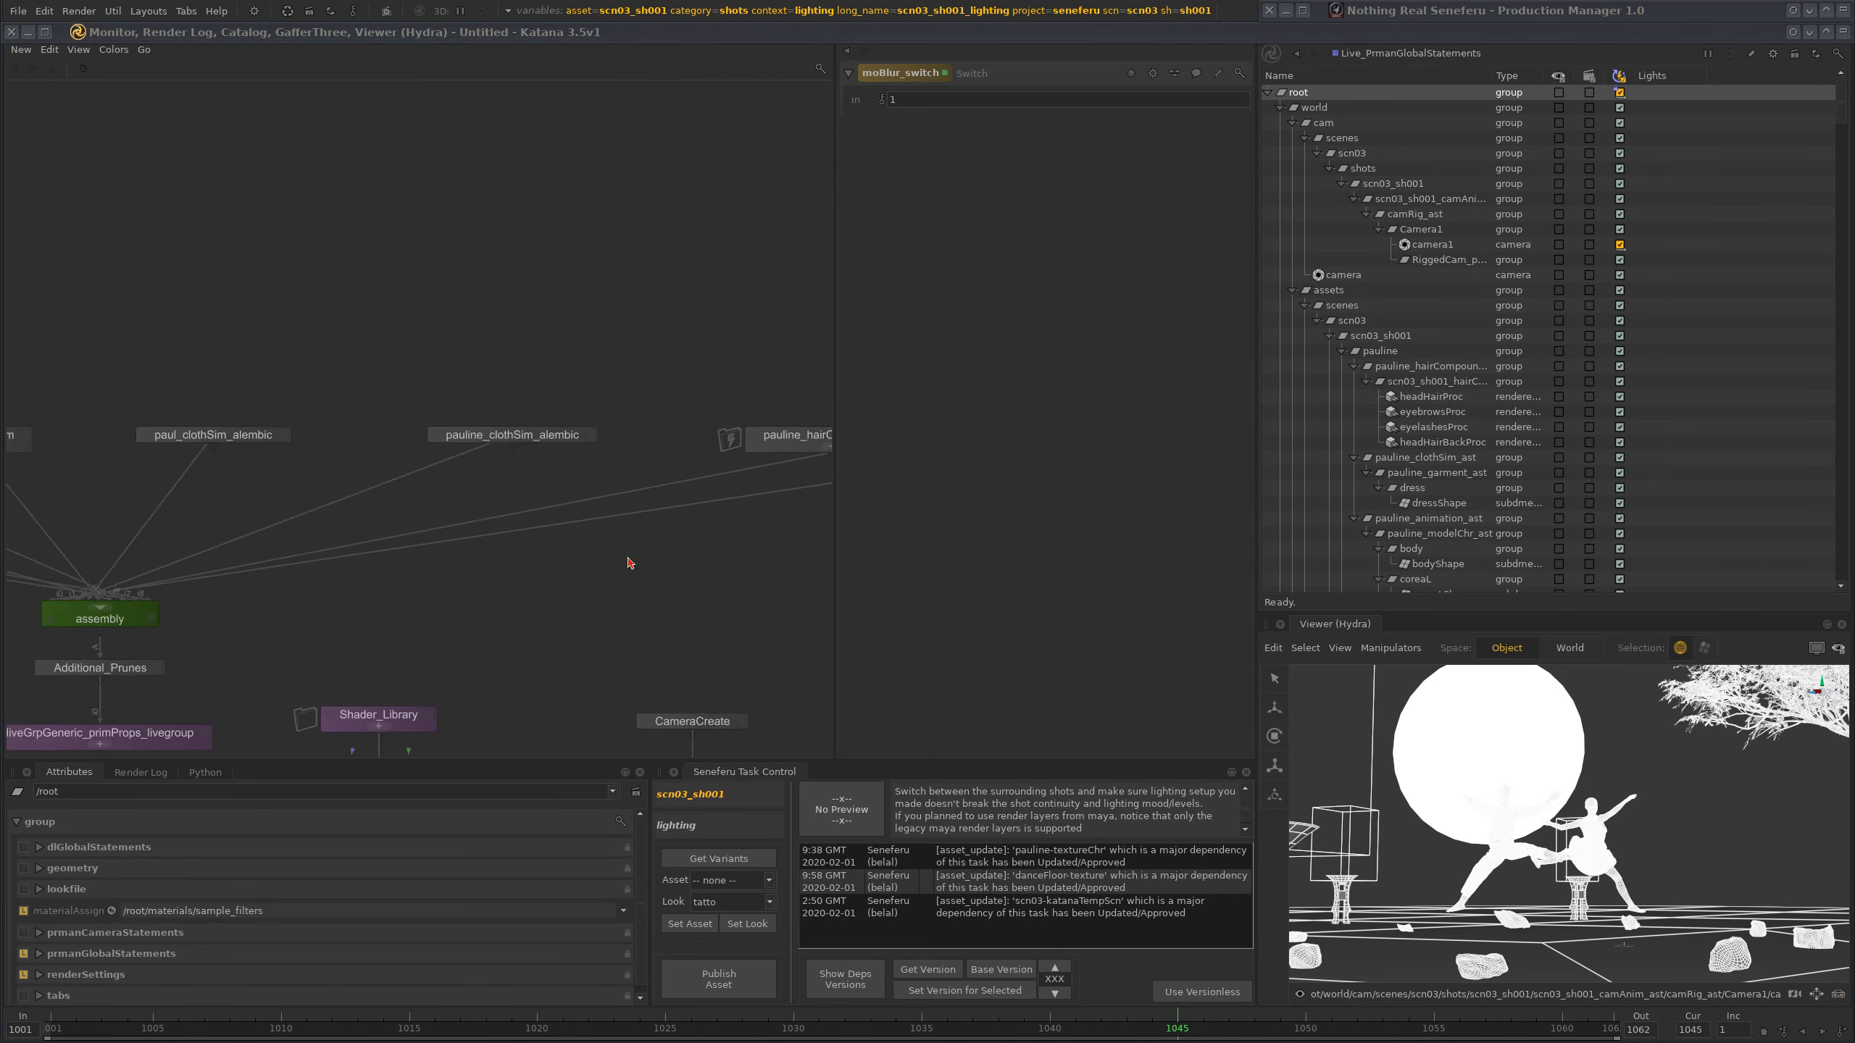
mouse_move(818, 558)
middle_down()
mouse_move(598, 586)
mouse_move(446, 556)
middle_up()
mouse_move(744, 505)
middle_down()
mouse_move(548, 542)
mouse_move(674, 533)
middle_up()
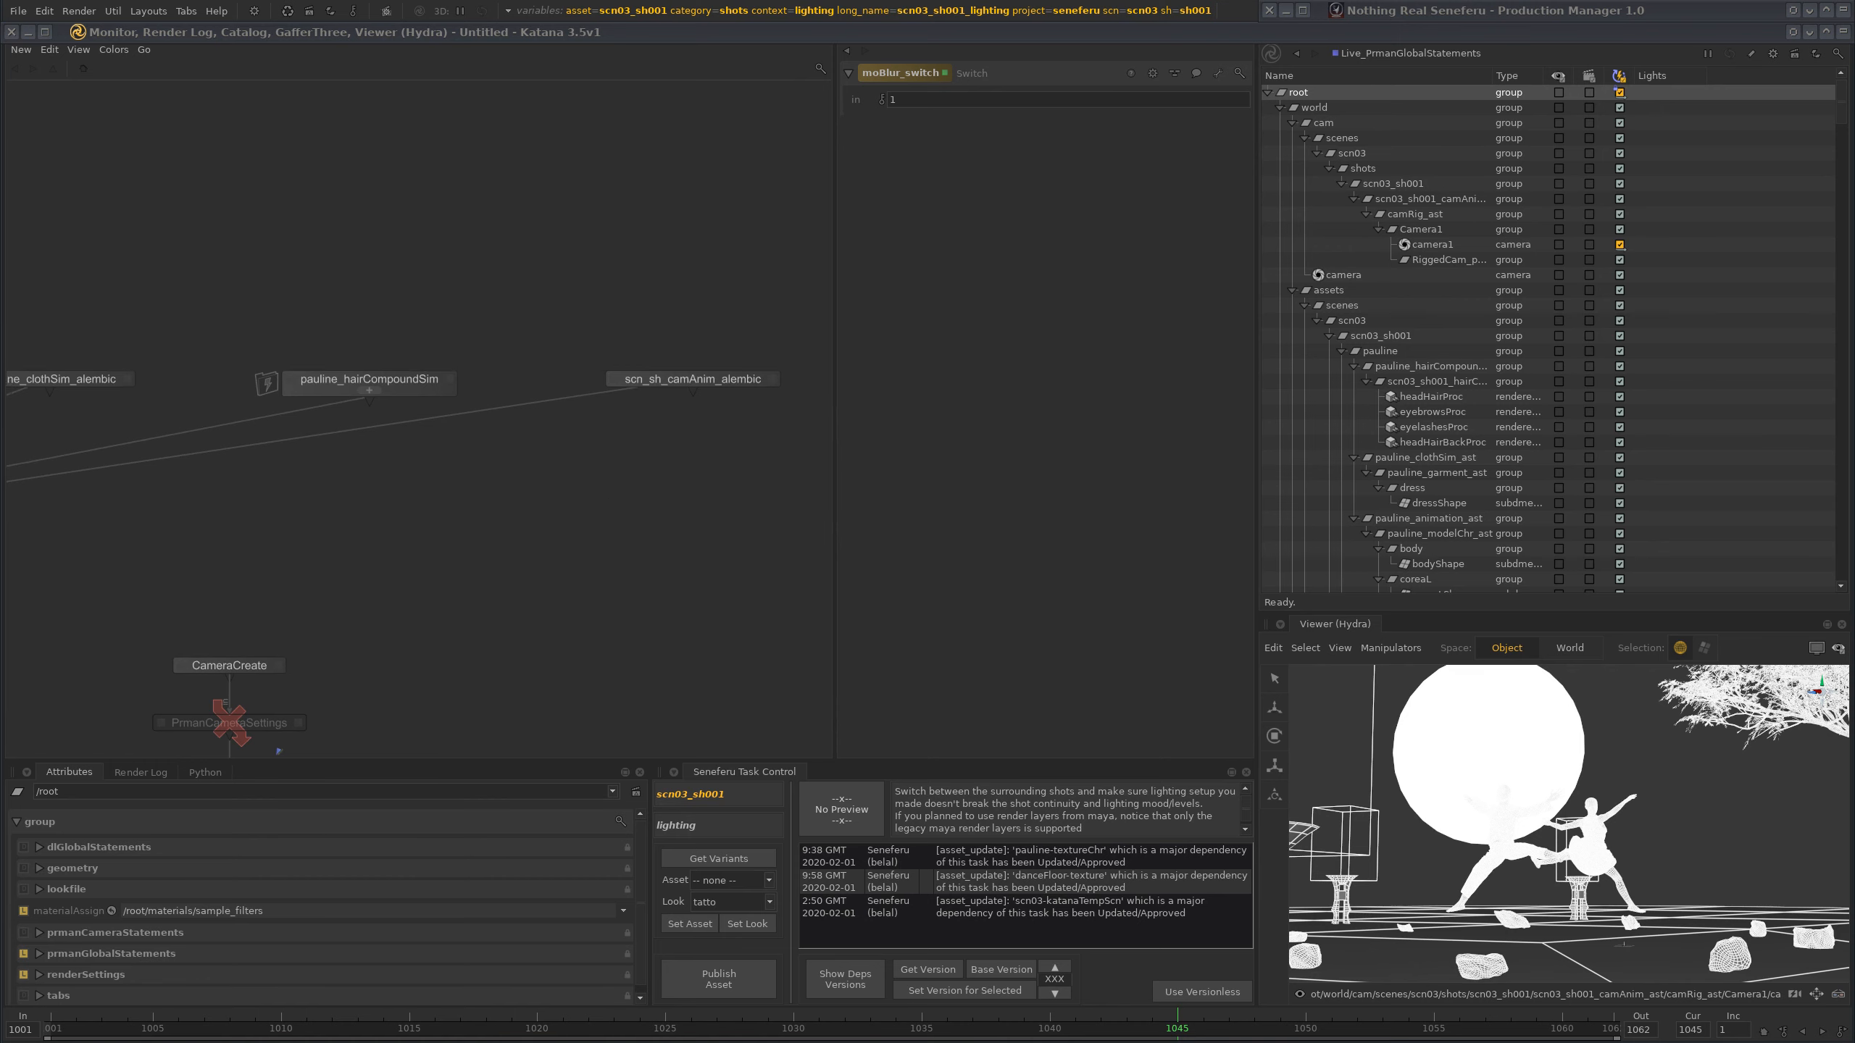
middle_drag(467, 549, 670, 489)
- View the rendered frame 1045 in the Monitor and return to the node graph
click(1844, 11)
click(1843, 12)
click(1845, 34)
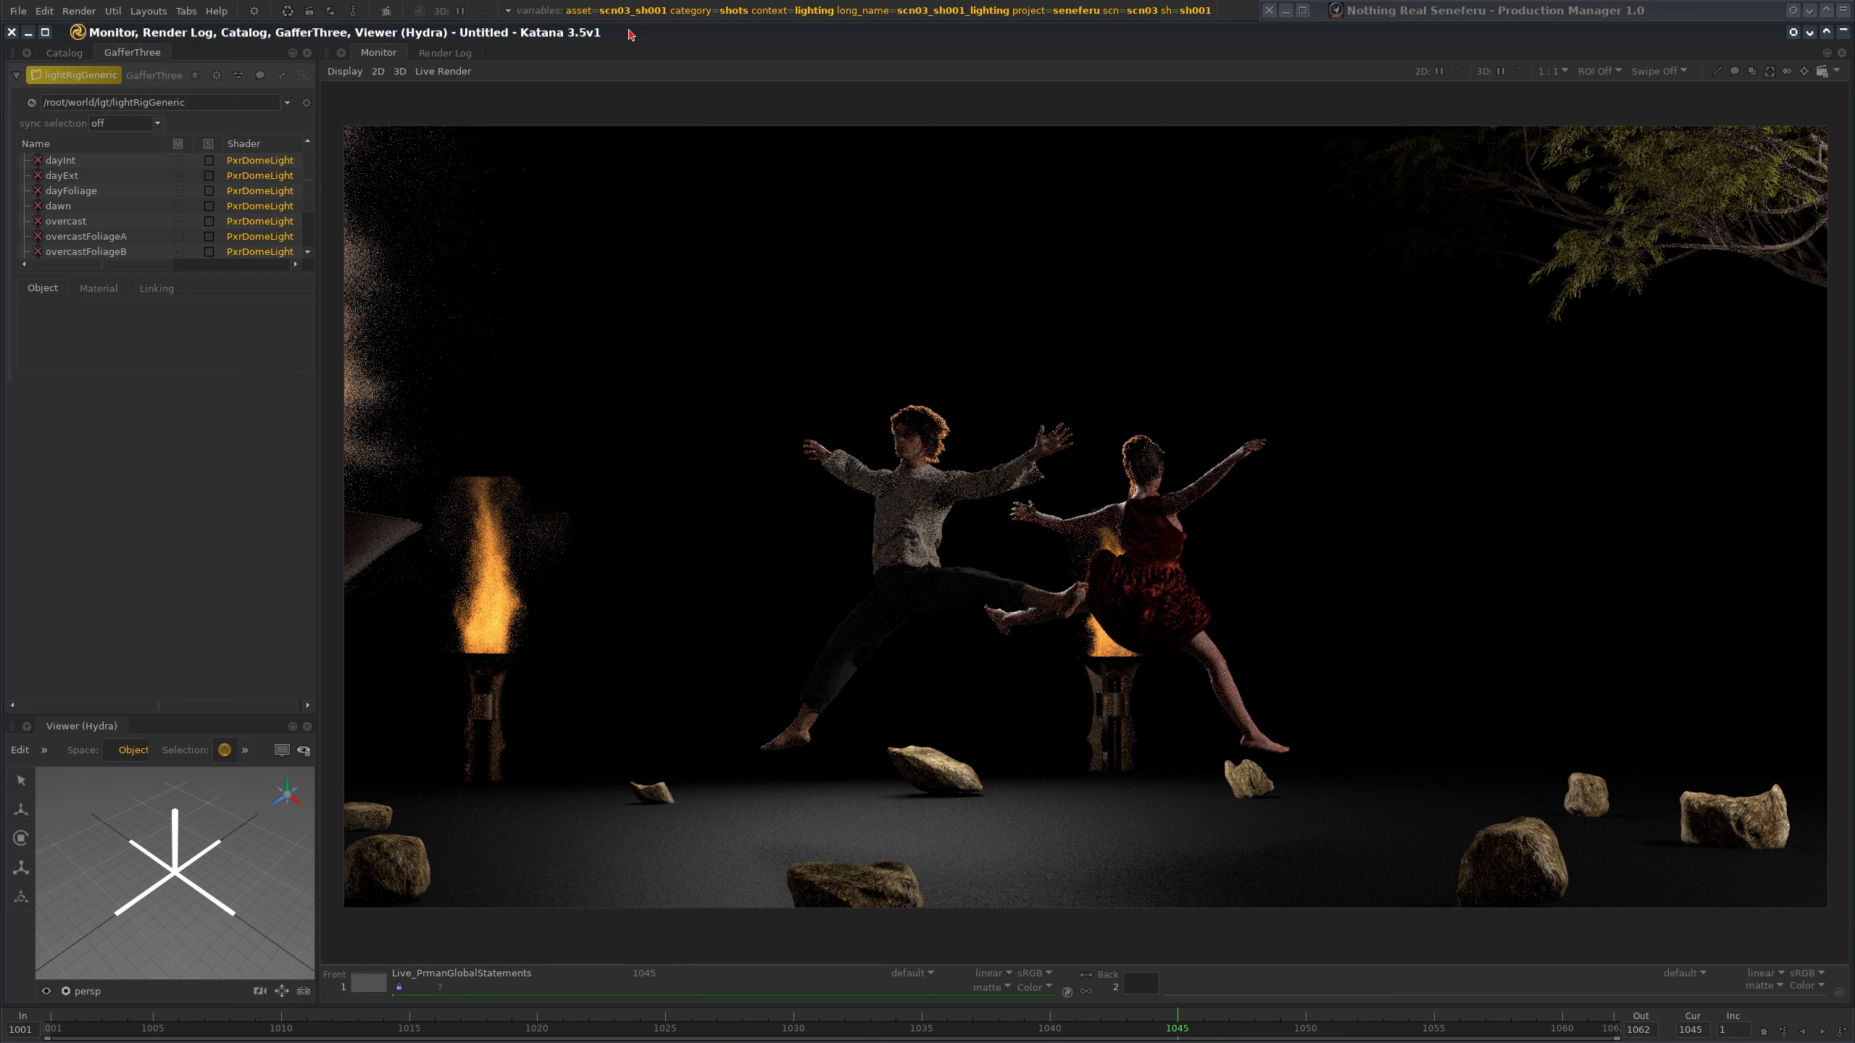
click(1843, 33)
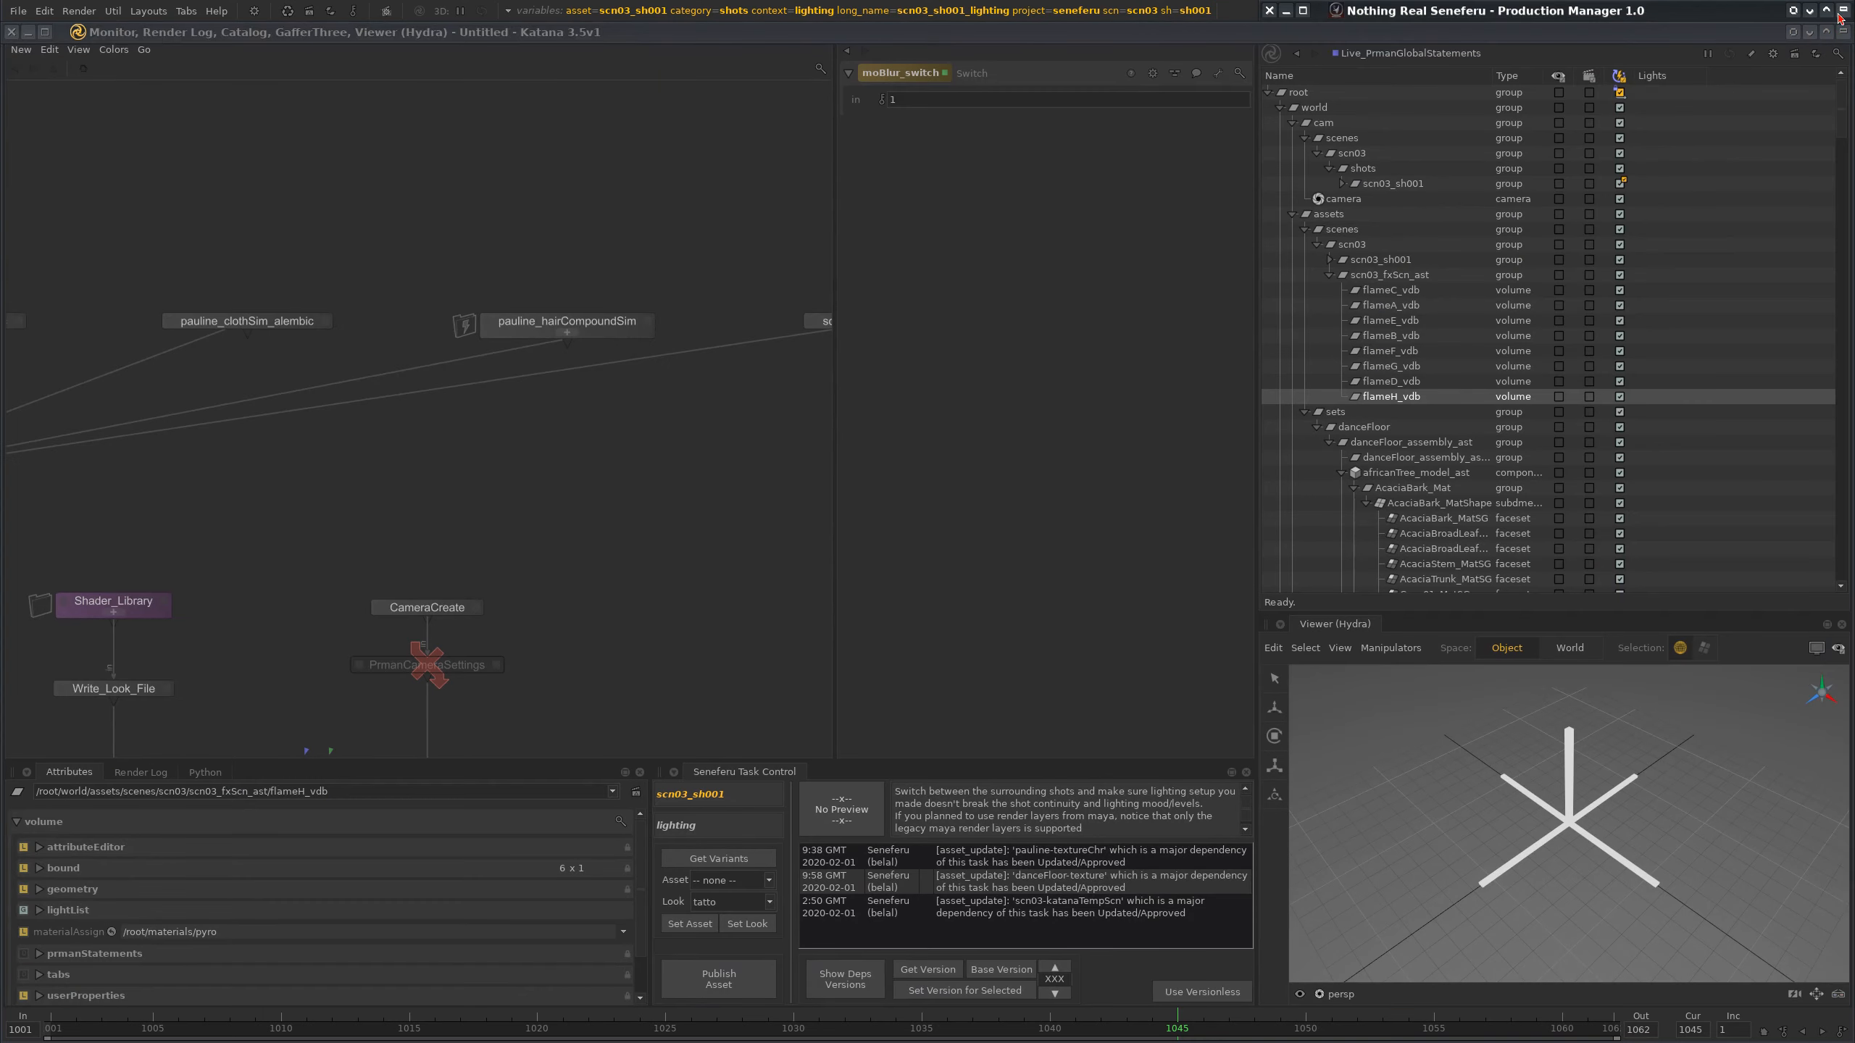
- Examine the nodes of the Render group in the node graph, from Define_AOVs down to the Render node
middle_drag(629, 546, 686, 416)
scroll(675, 395, down, 10)
scroll(635, 374, up, 10)
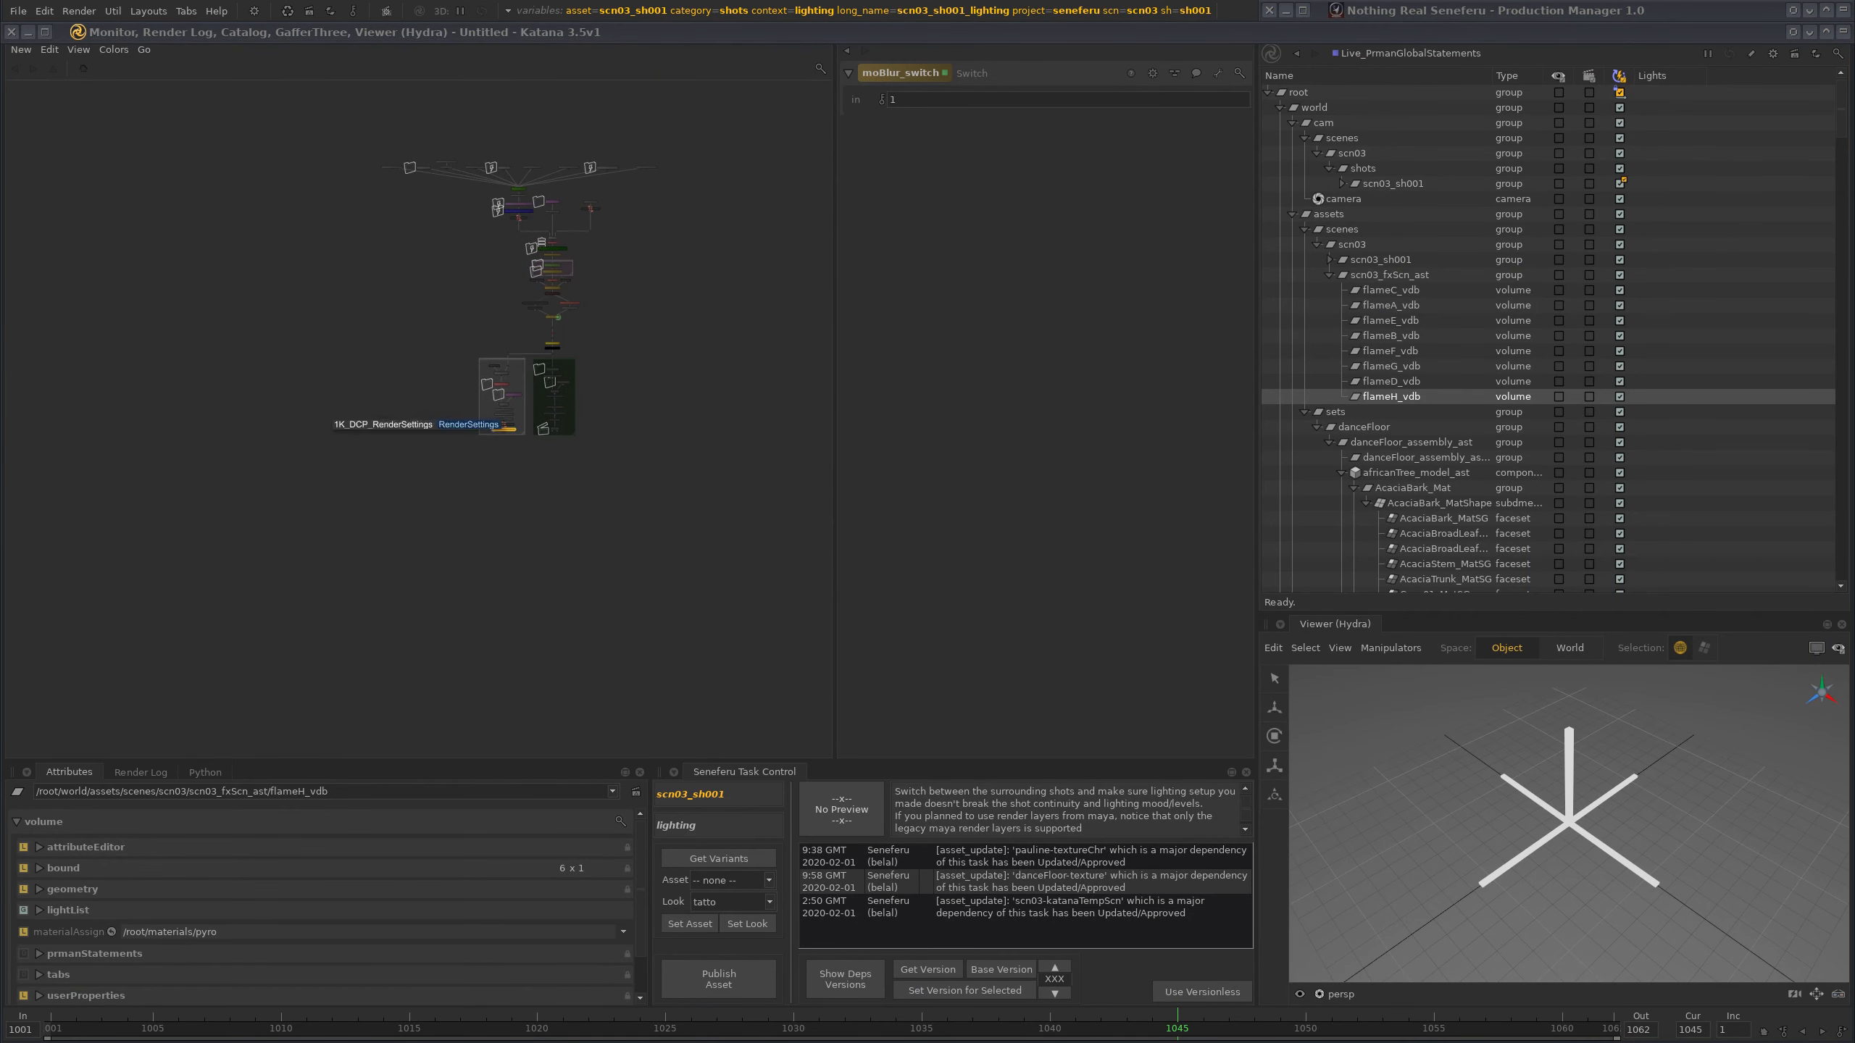
scroll(635, 374, up, 4)
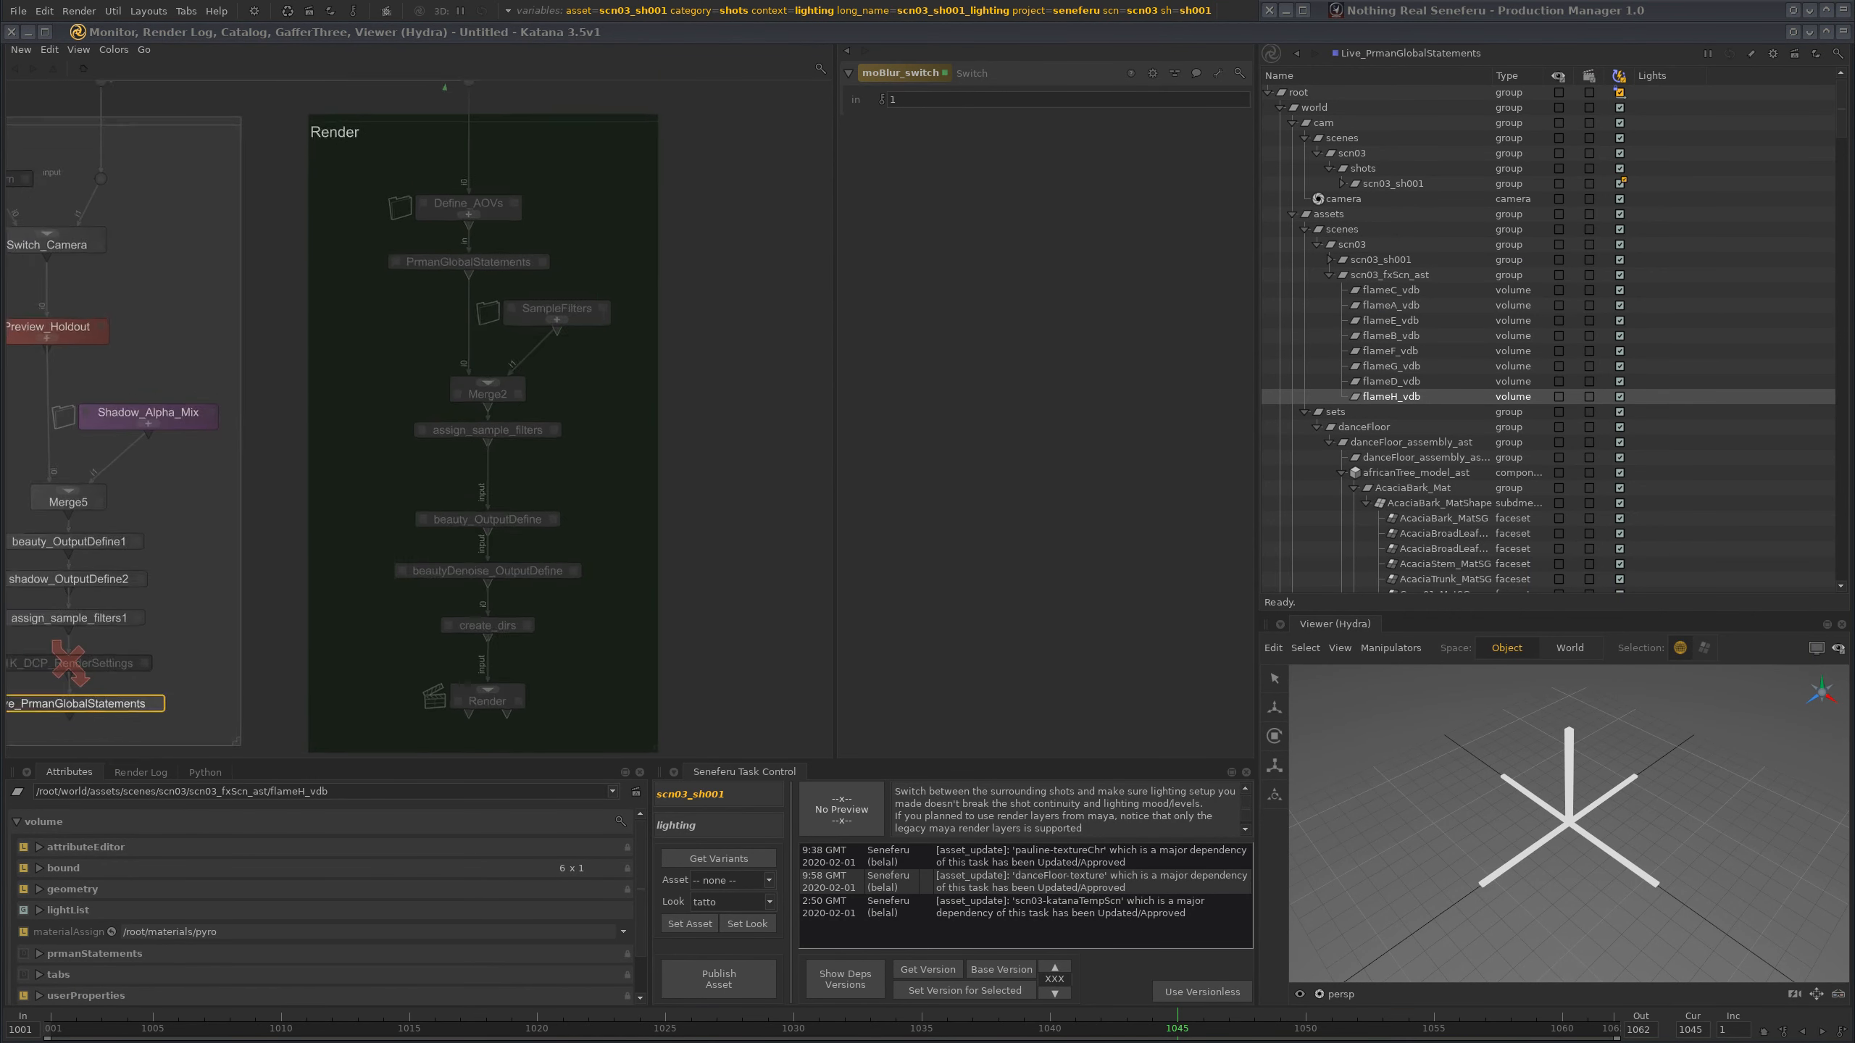
scroll(584, 342, down, 6)
scroll(584, 342, up, 3)
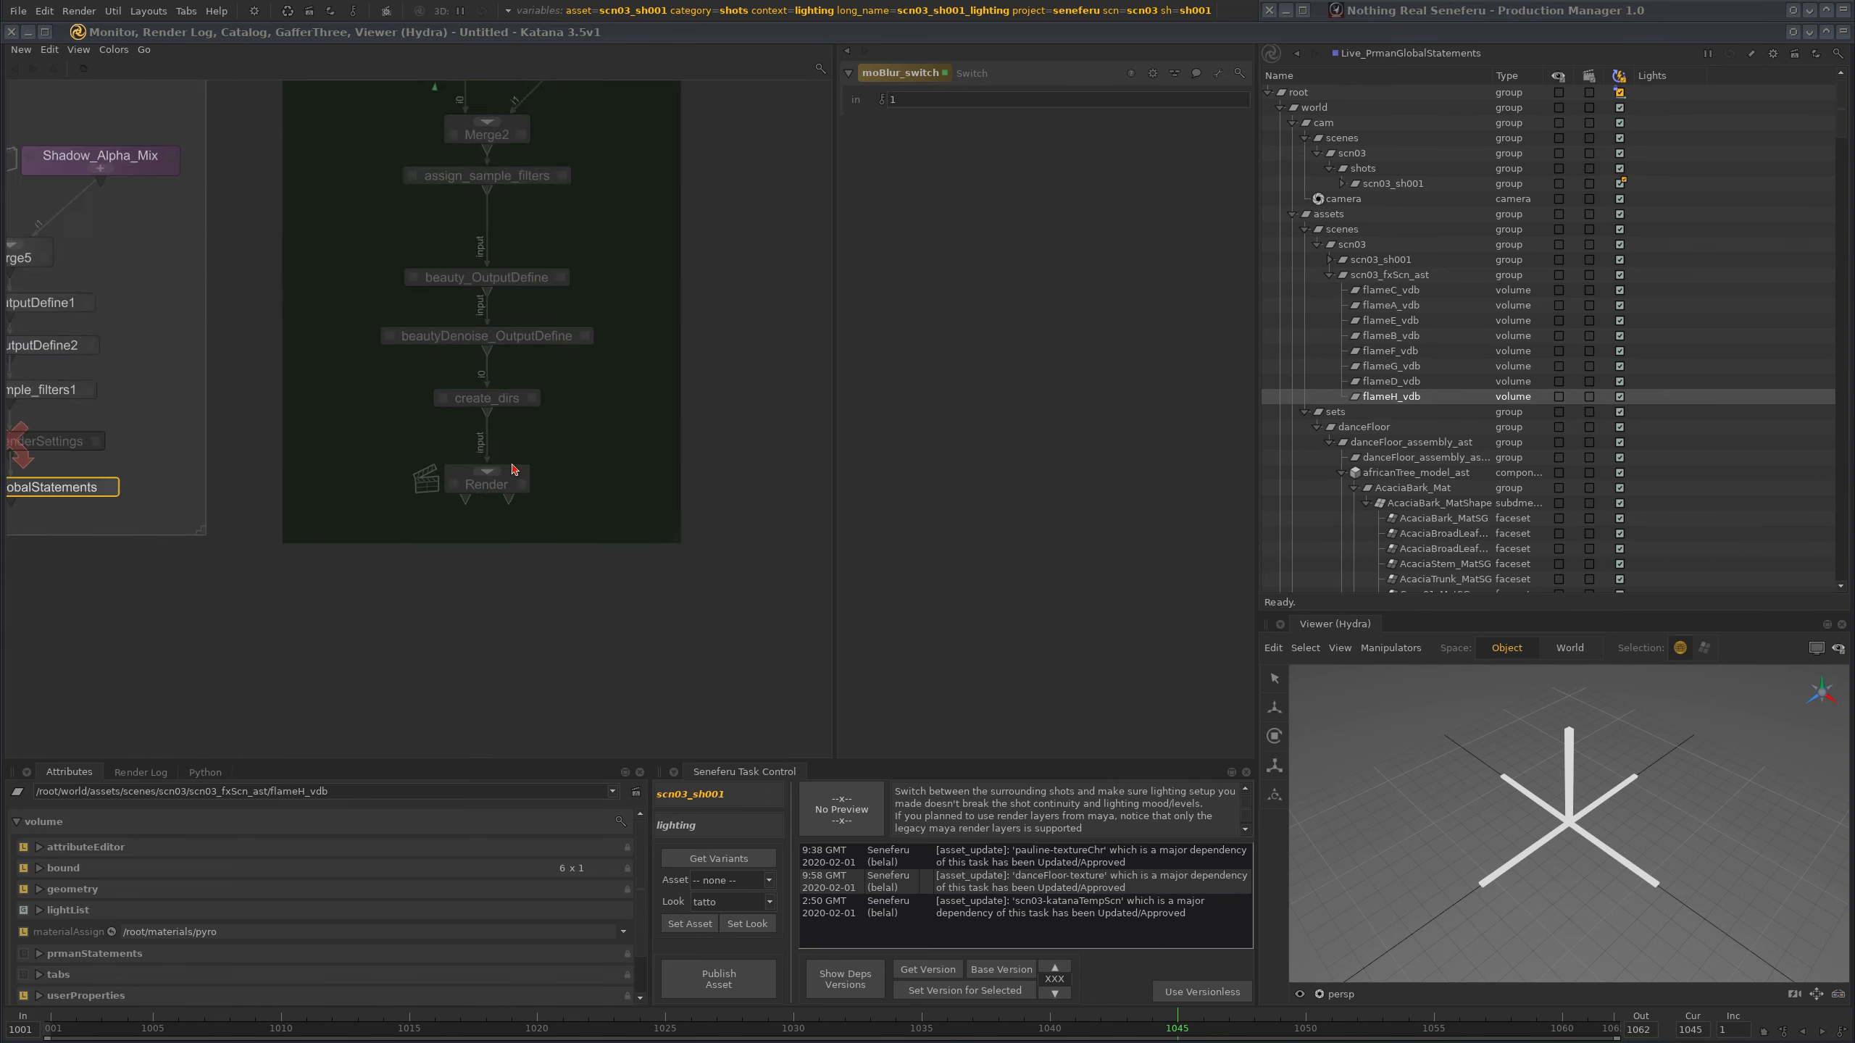
scroll(483, 504, up, 1)
scroll(600, 489, up, 1)
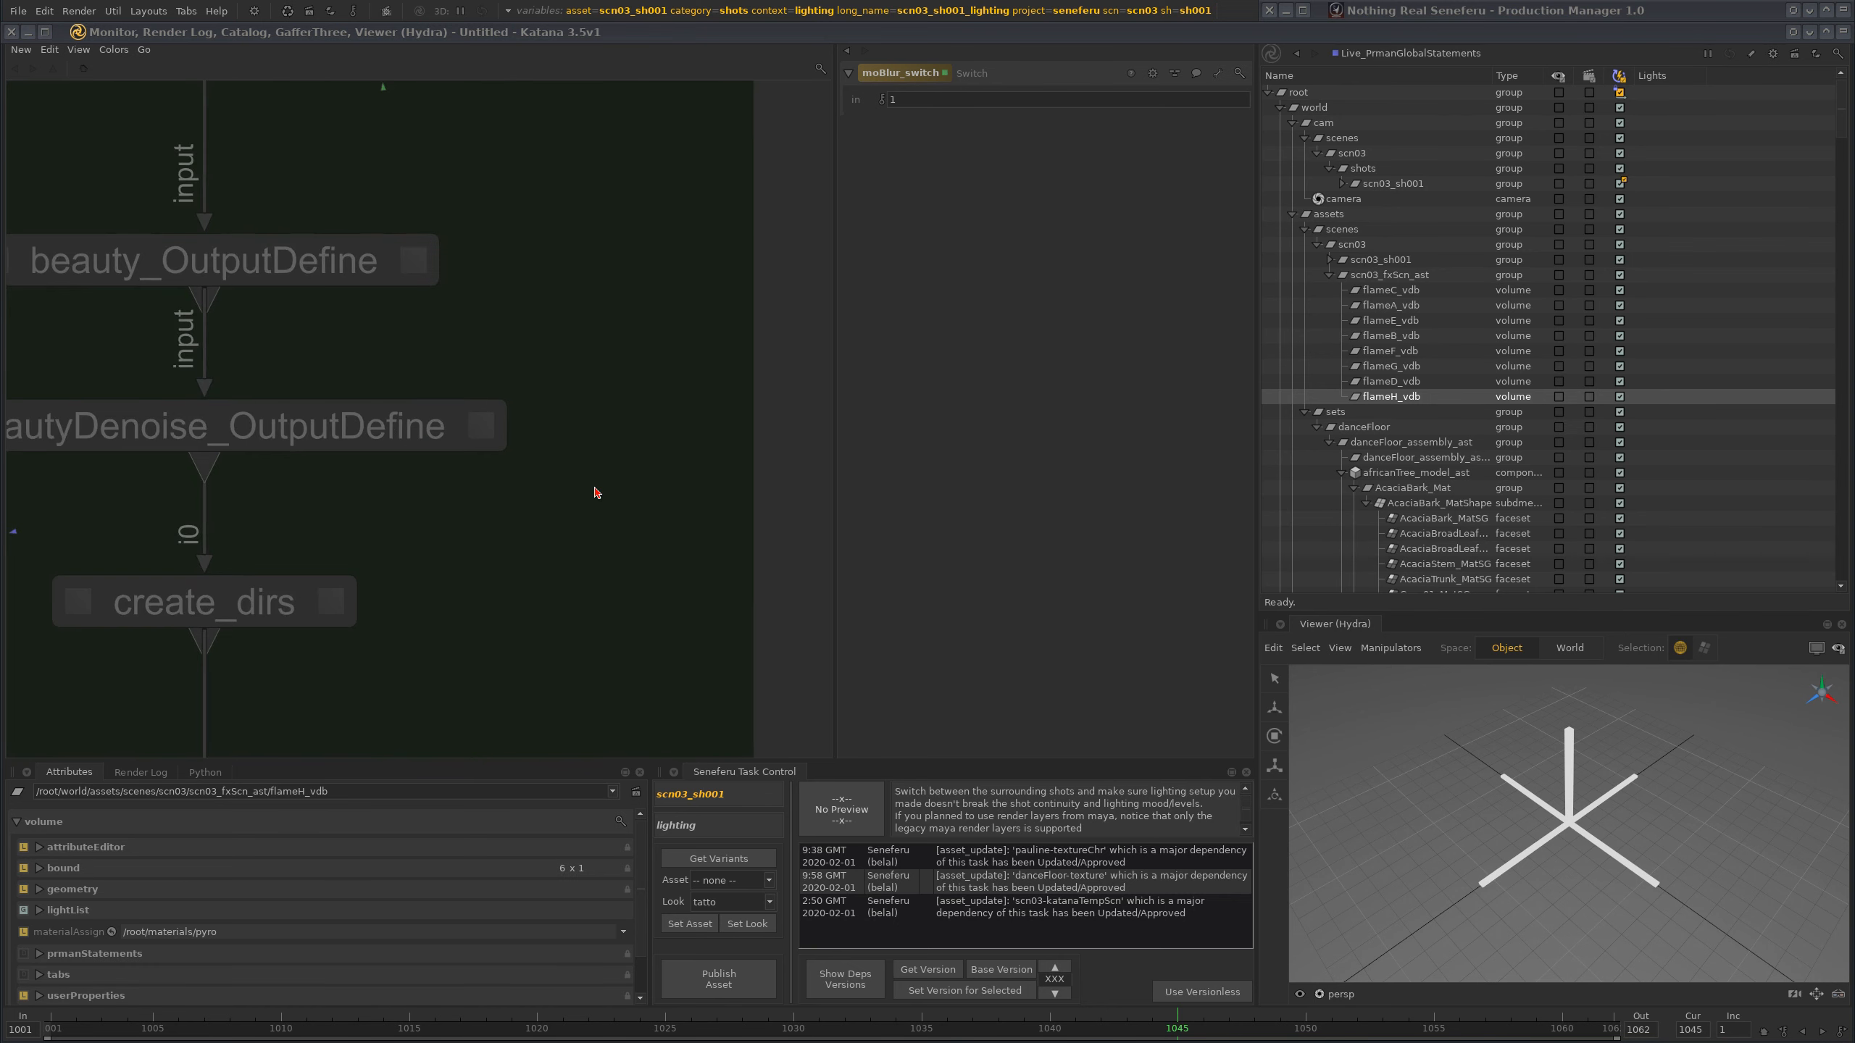
- Start publishing the scn03_sh001 lighting task and capture the whole node graph as its preview image
scroll(608, 489, down, 7)
scroll(584, 468, down, 4)
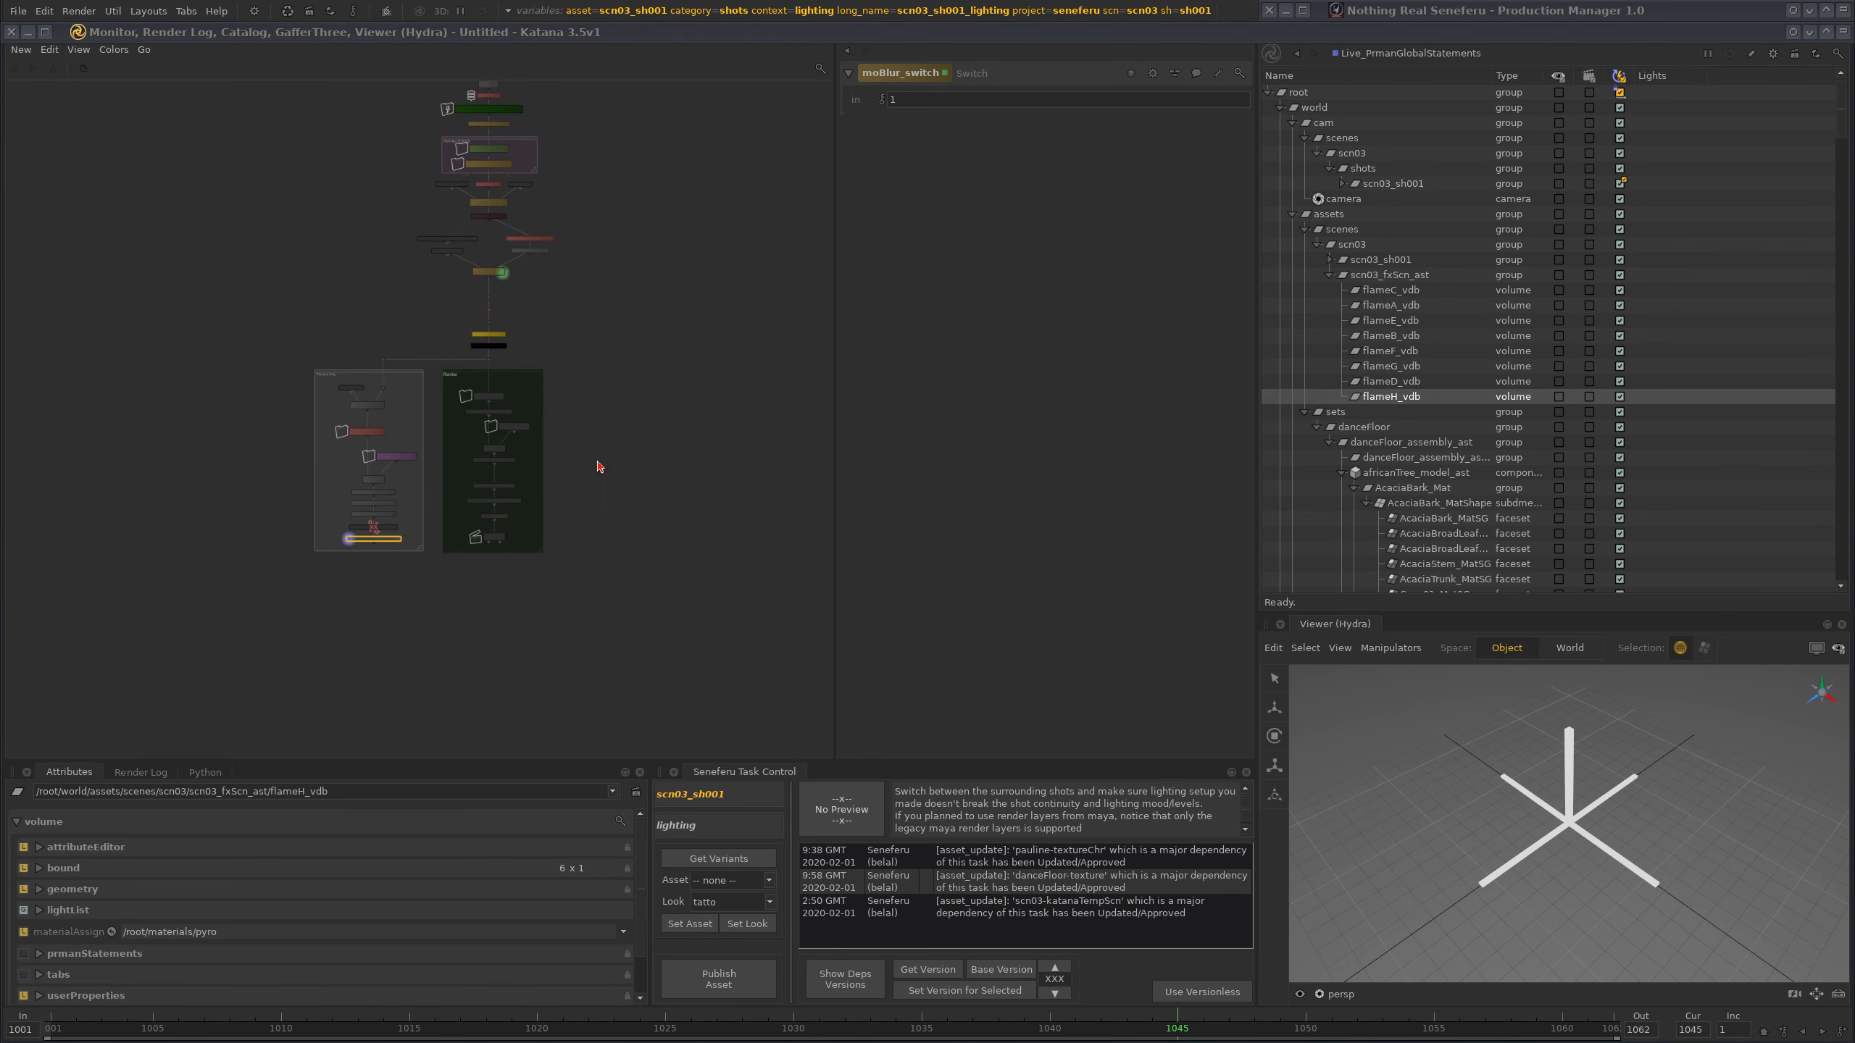
middle_drag(697, 534, 622, 512)
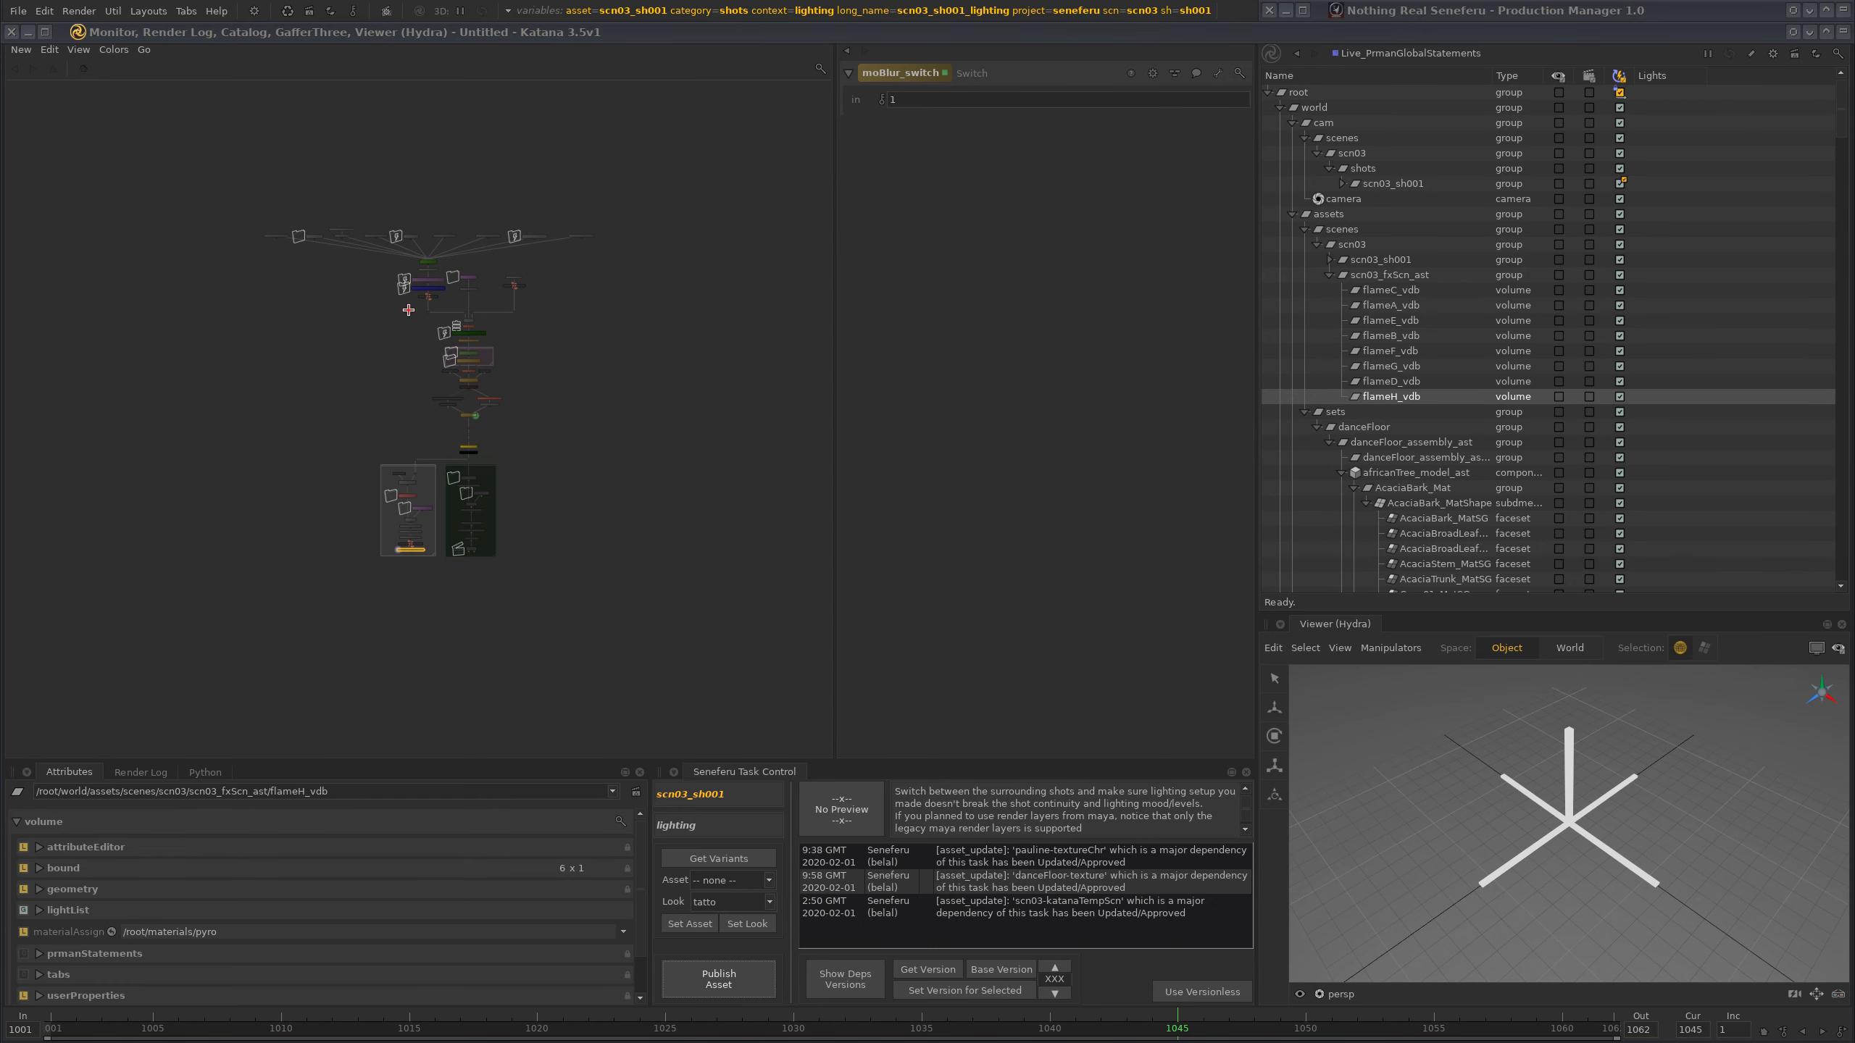
key(Print)
drag(107, 174, 778, 594)
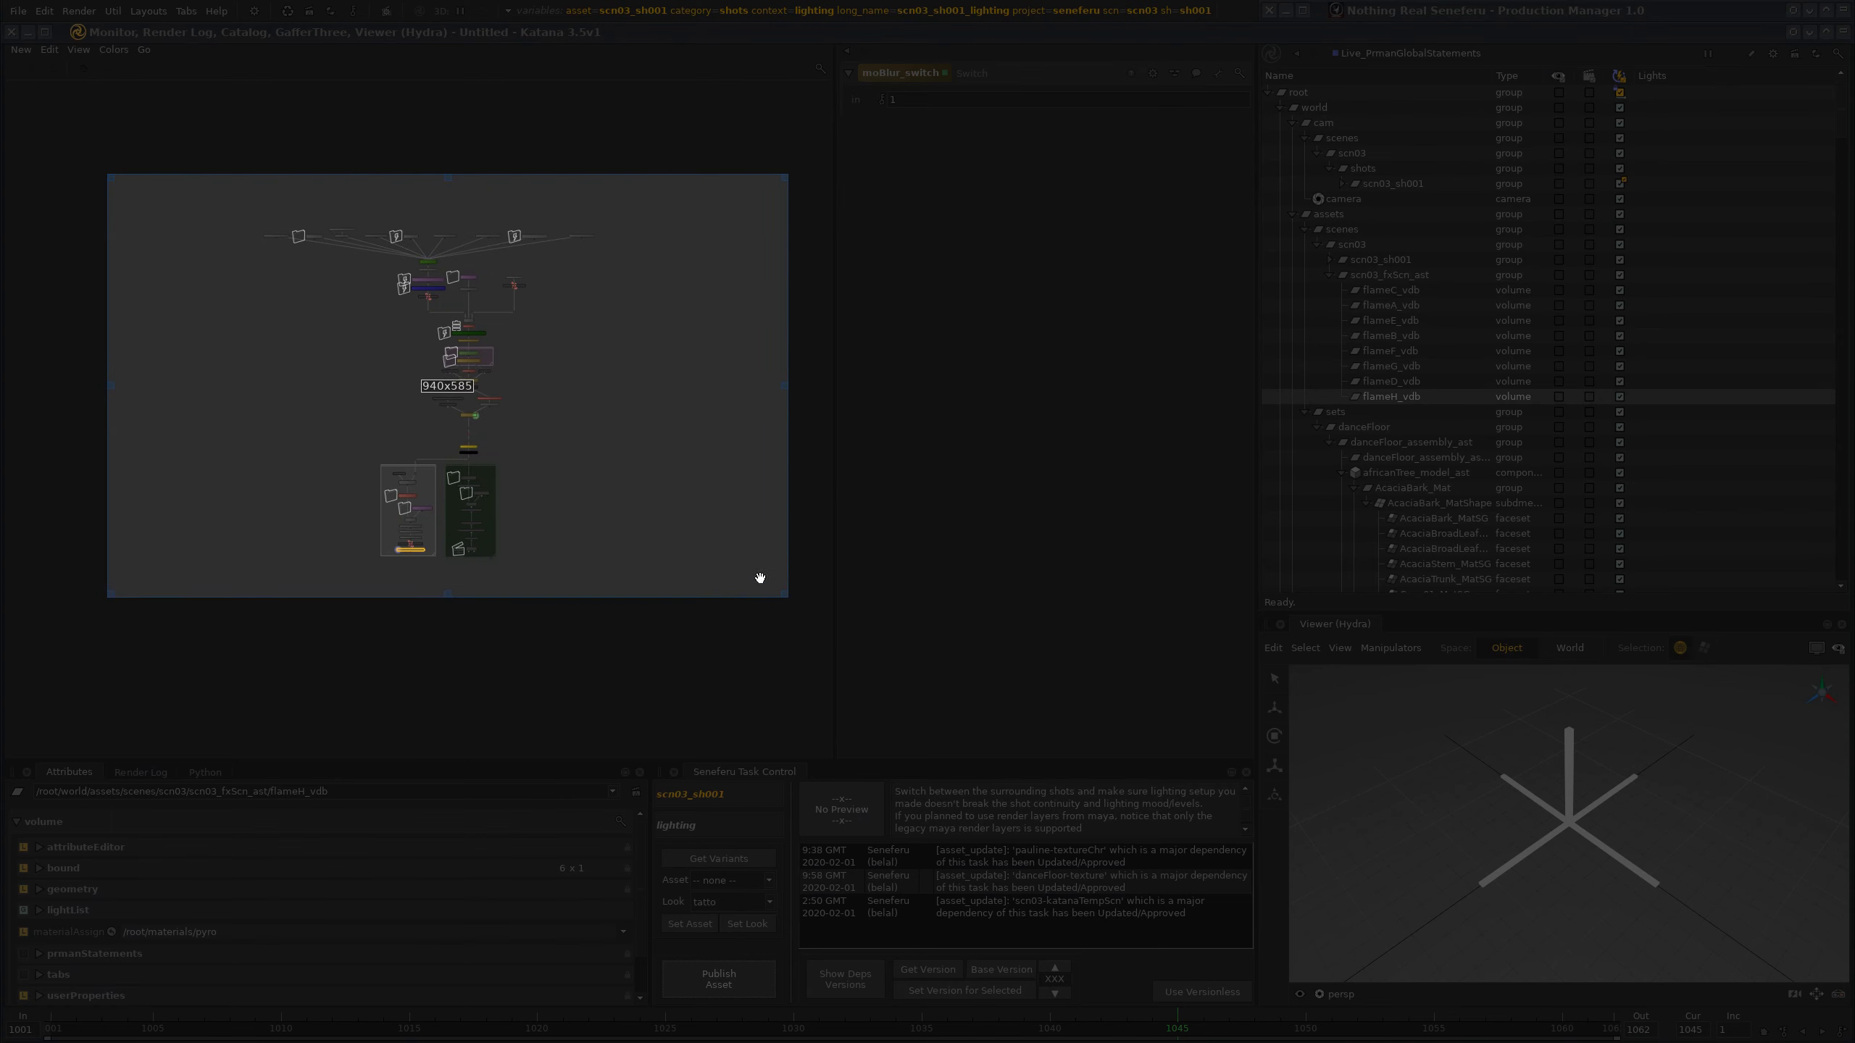
double_click(658, 493)
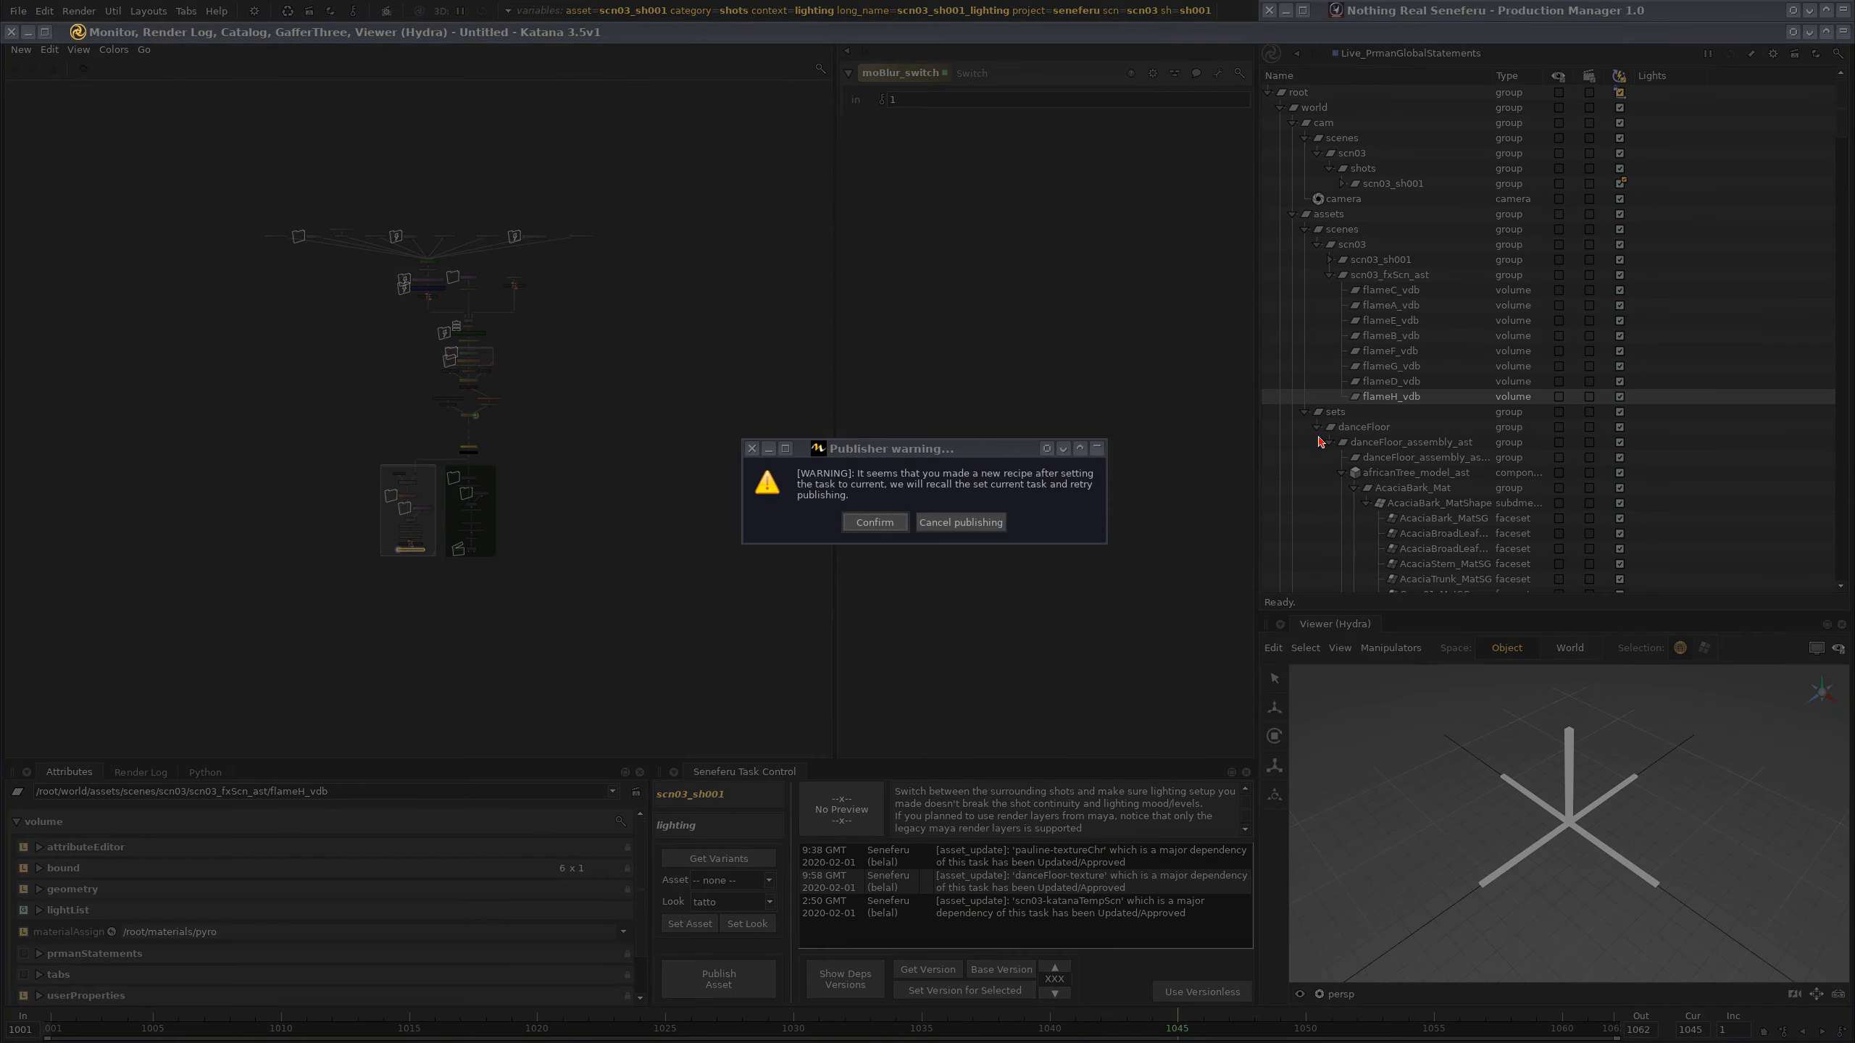
- Agree to recall the set current task and retry publishing, without picking any additional or pre-generated types
drag(981, 455, 896, 398)
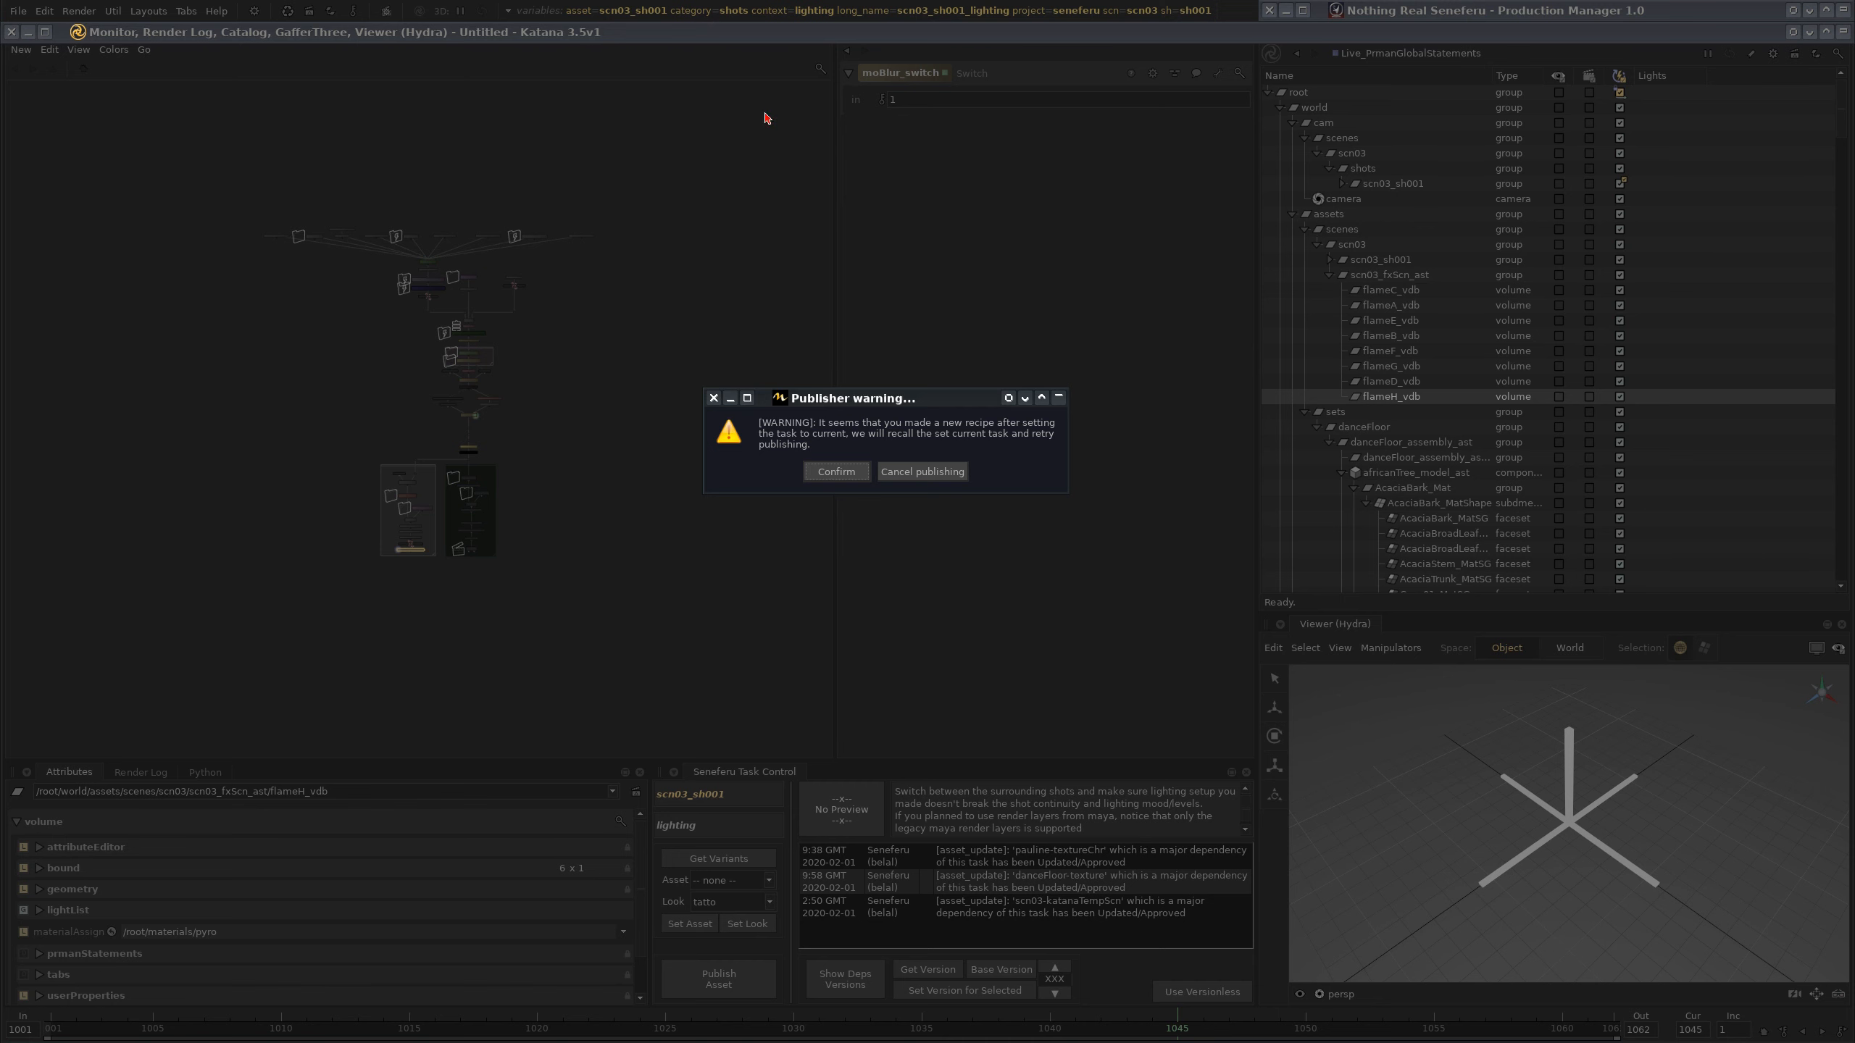
drag(926, 401, 894, 411)
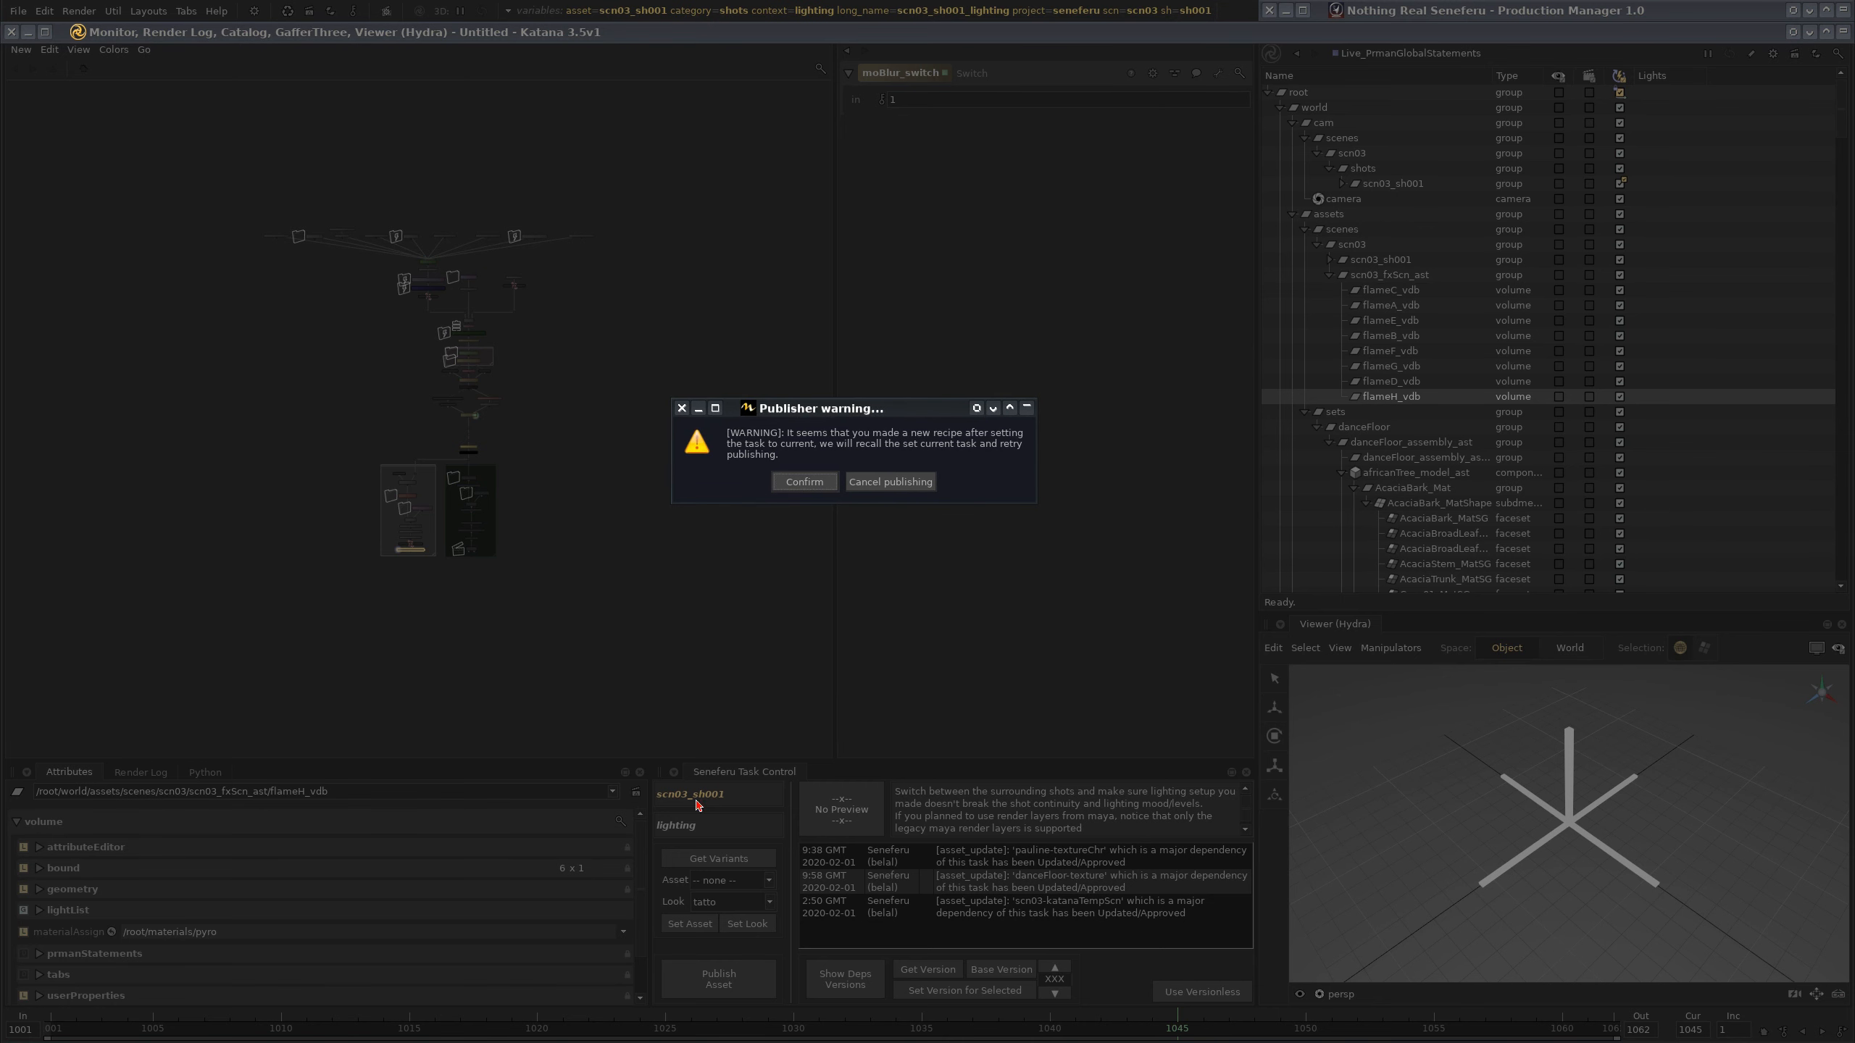
click(803, 481)
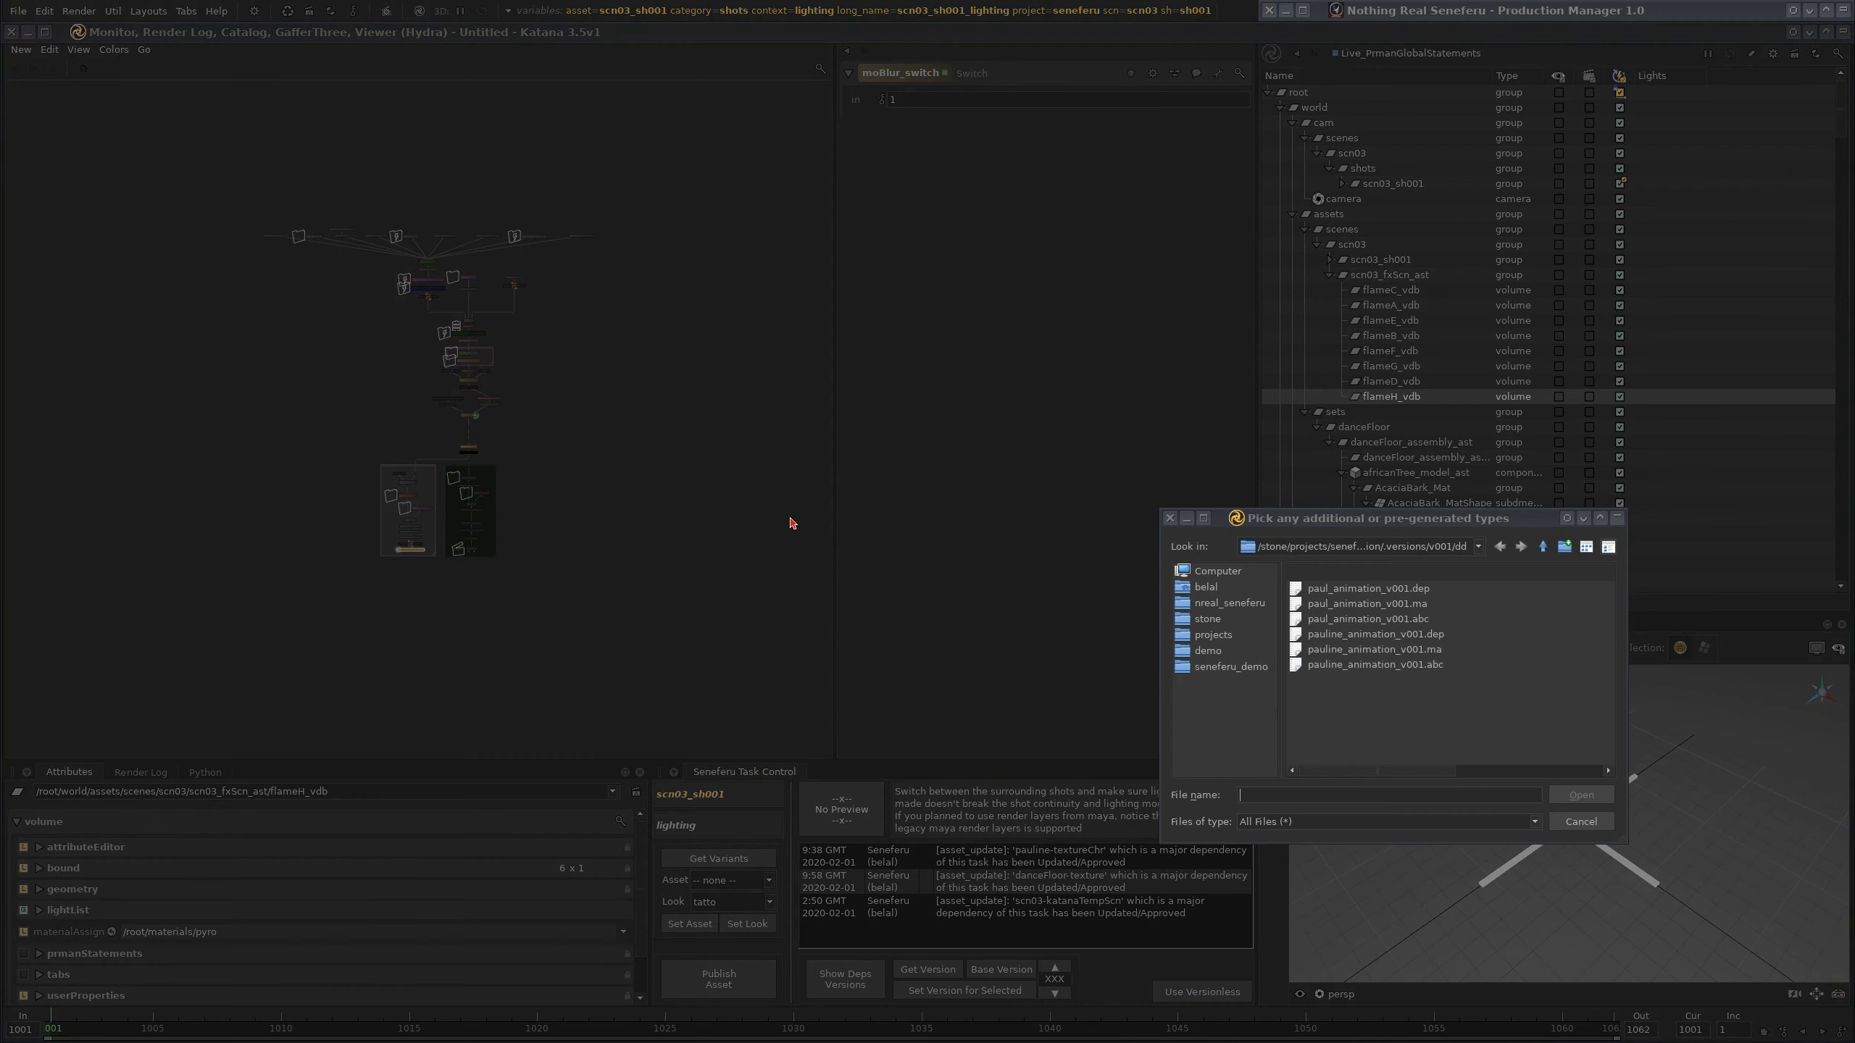
click(1582, 821)
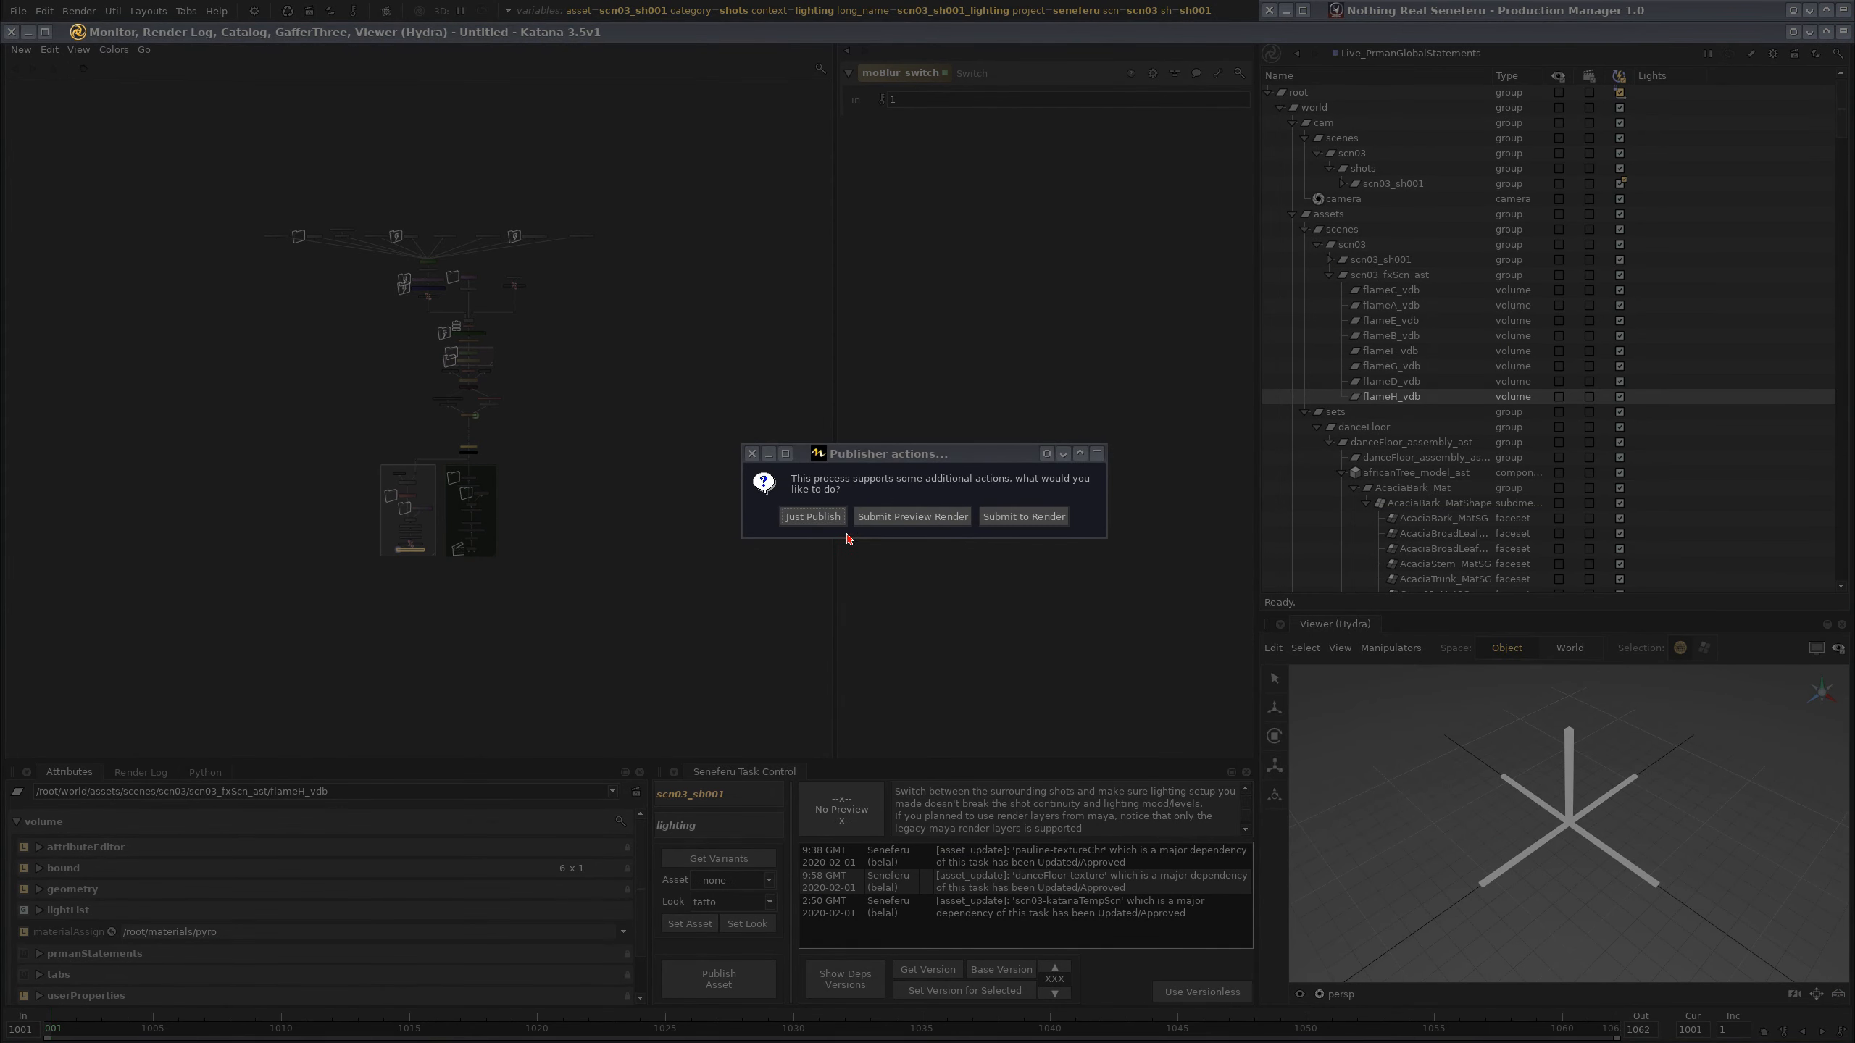
mouse_move(913, 475)
mouse_down()
mouse_move(934, 456)
mouse_move(899, 548)
mouse_move(920, 435)
mouse_move(900, 502)
mouse_up()
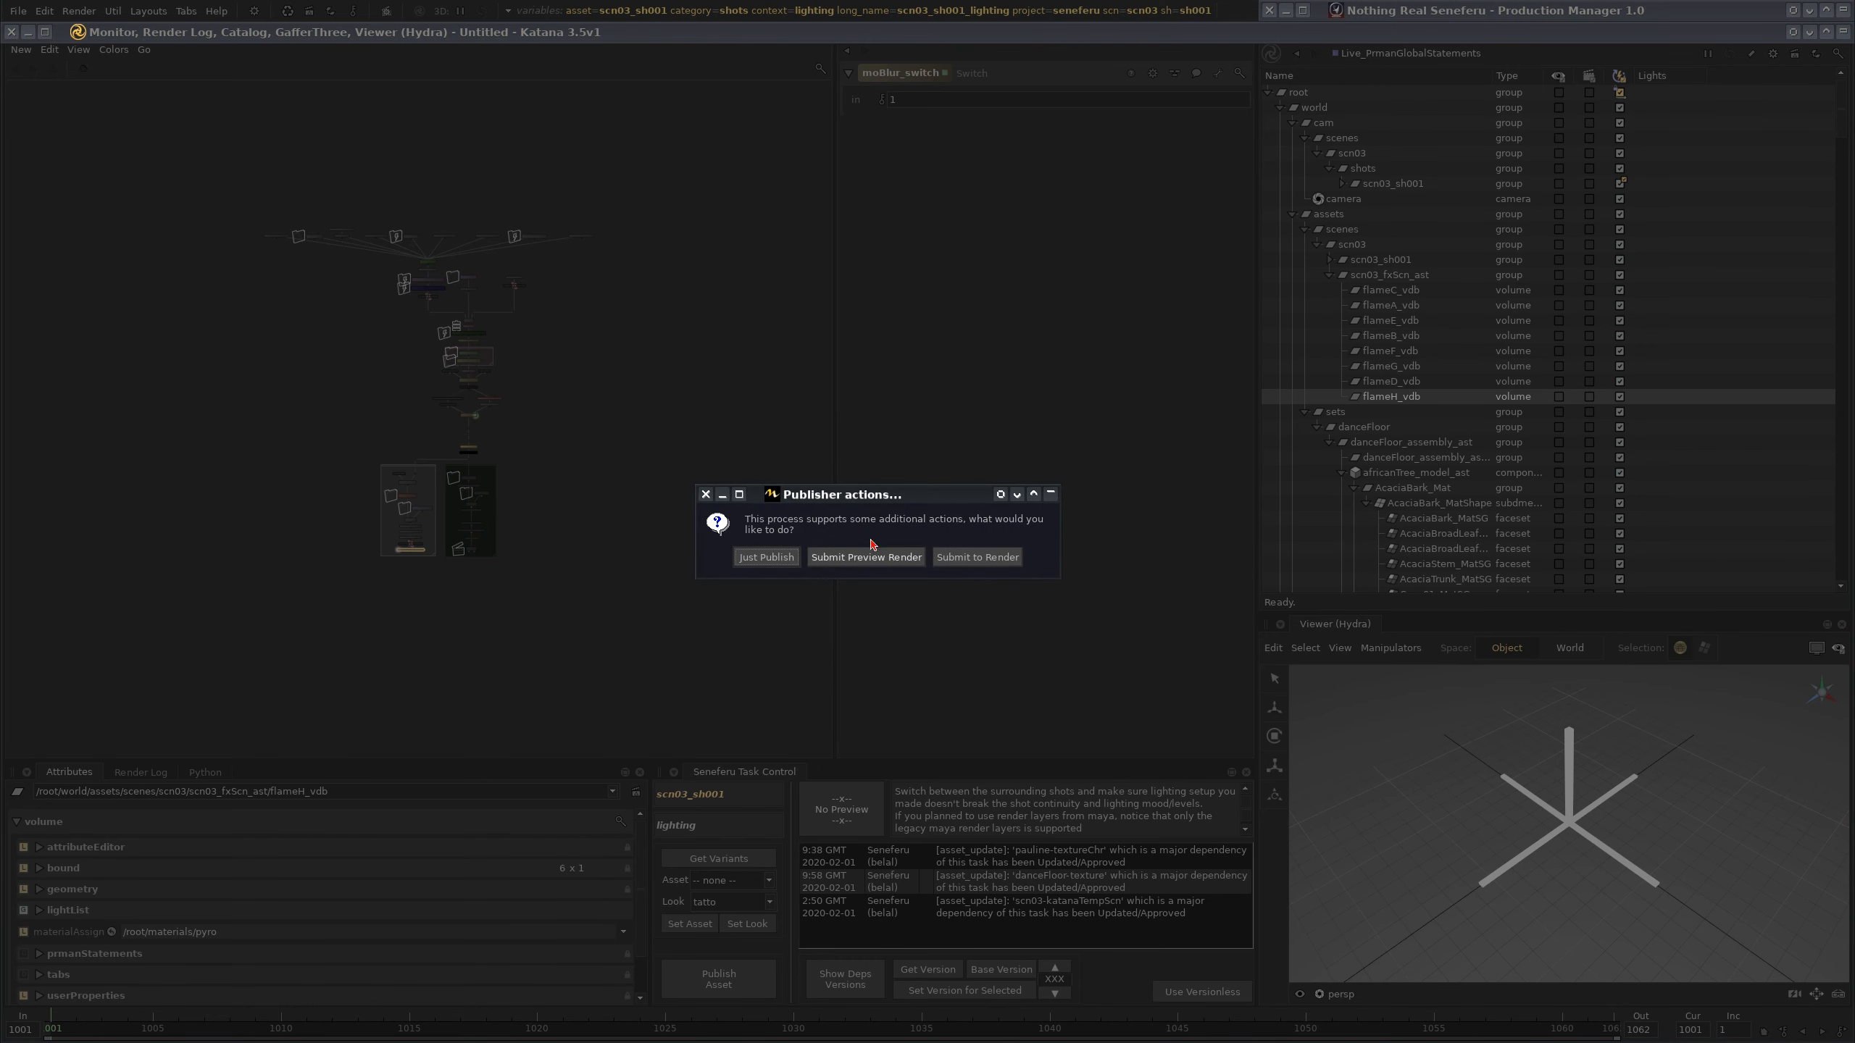
drag(949, 499, 913, 532)
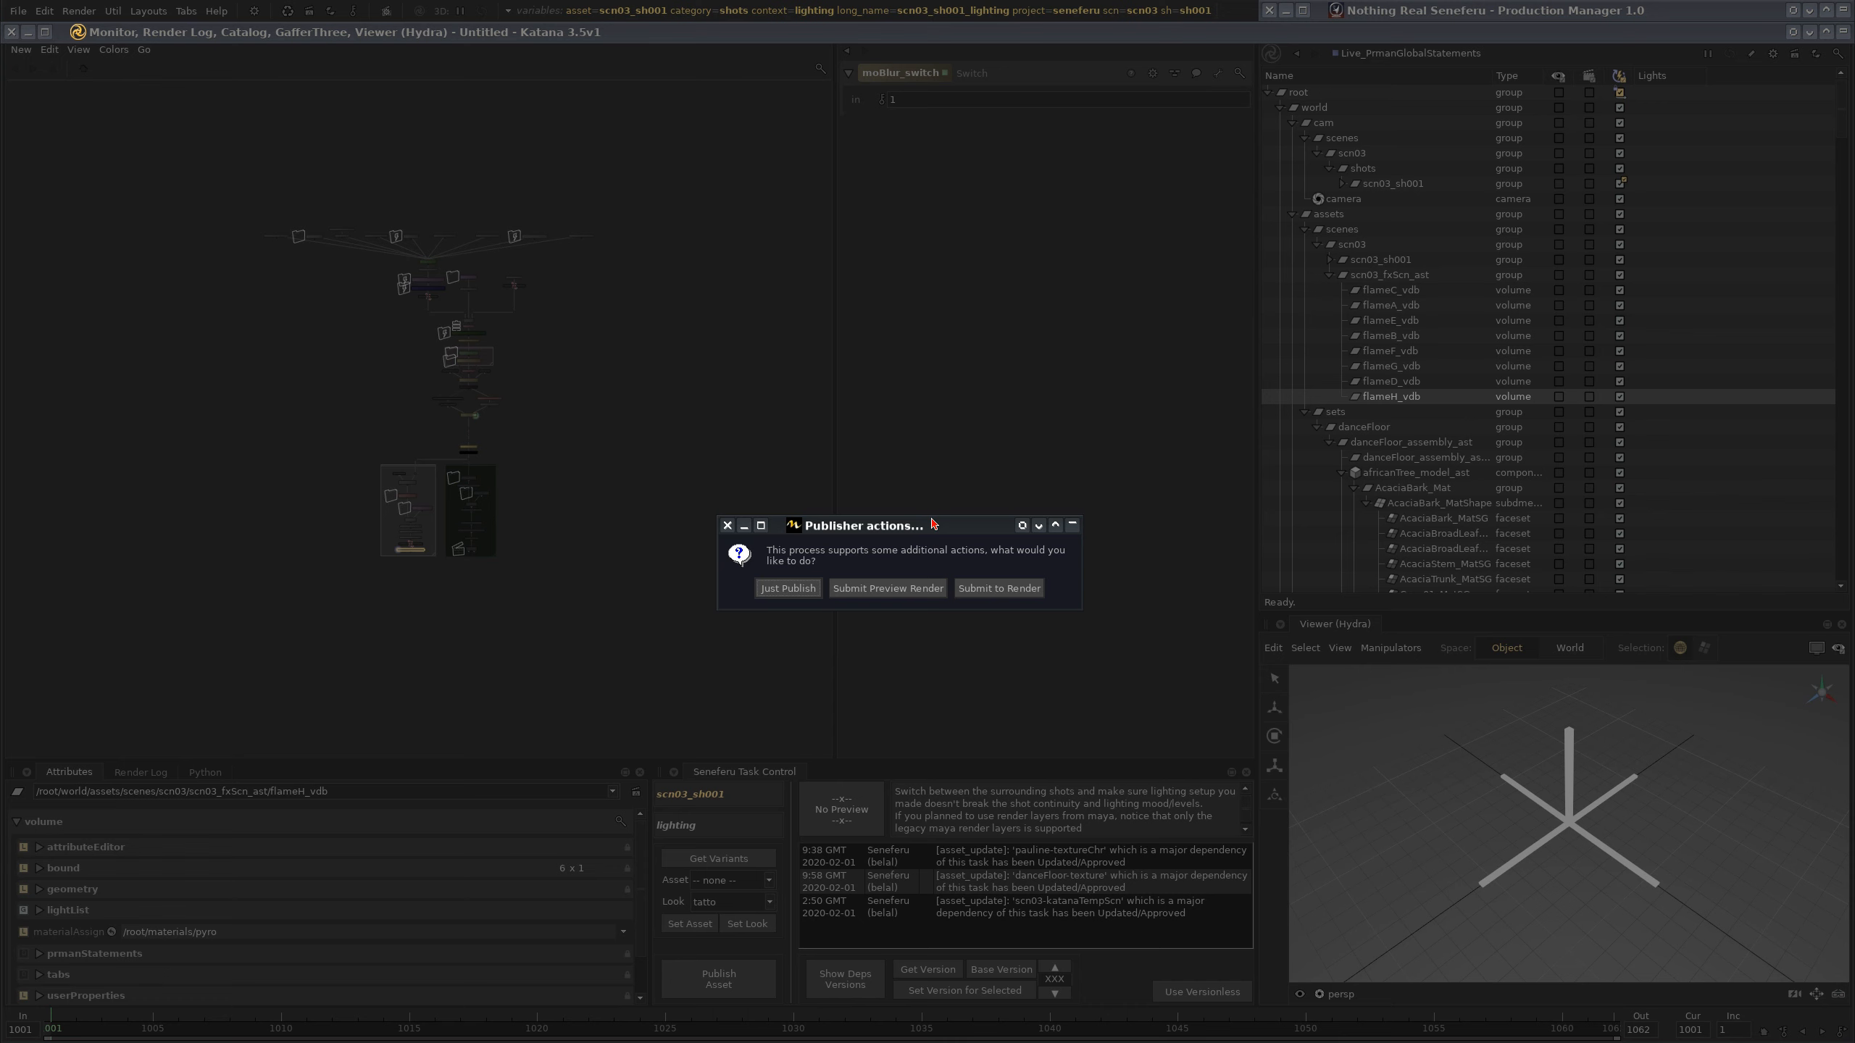
drag(947, 527, 926, 515)
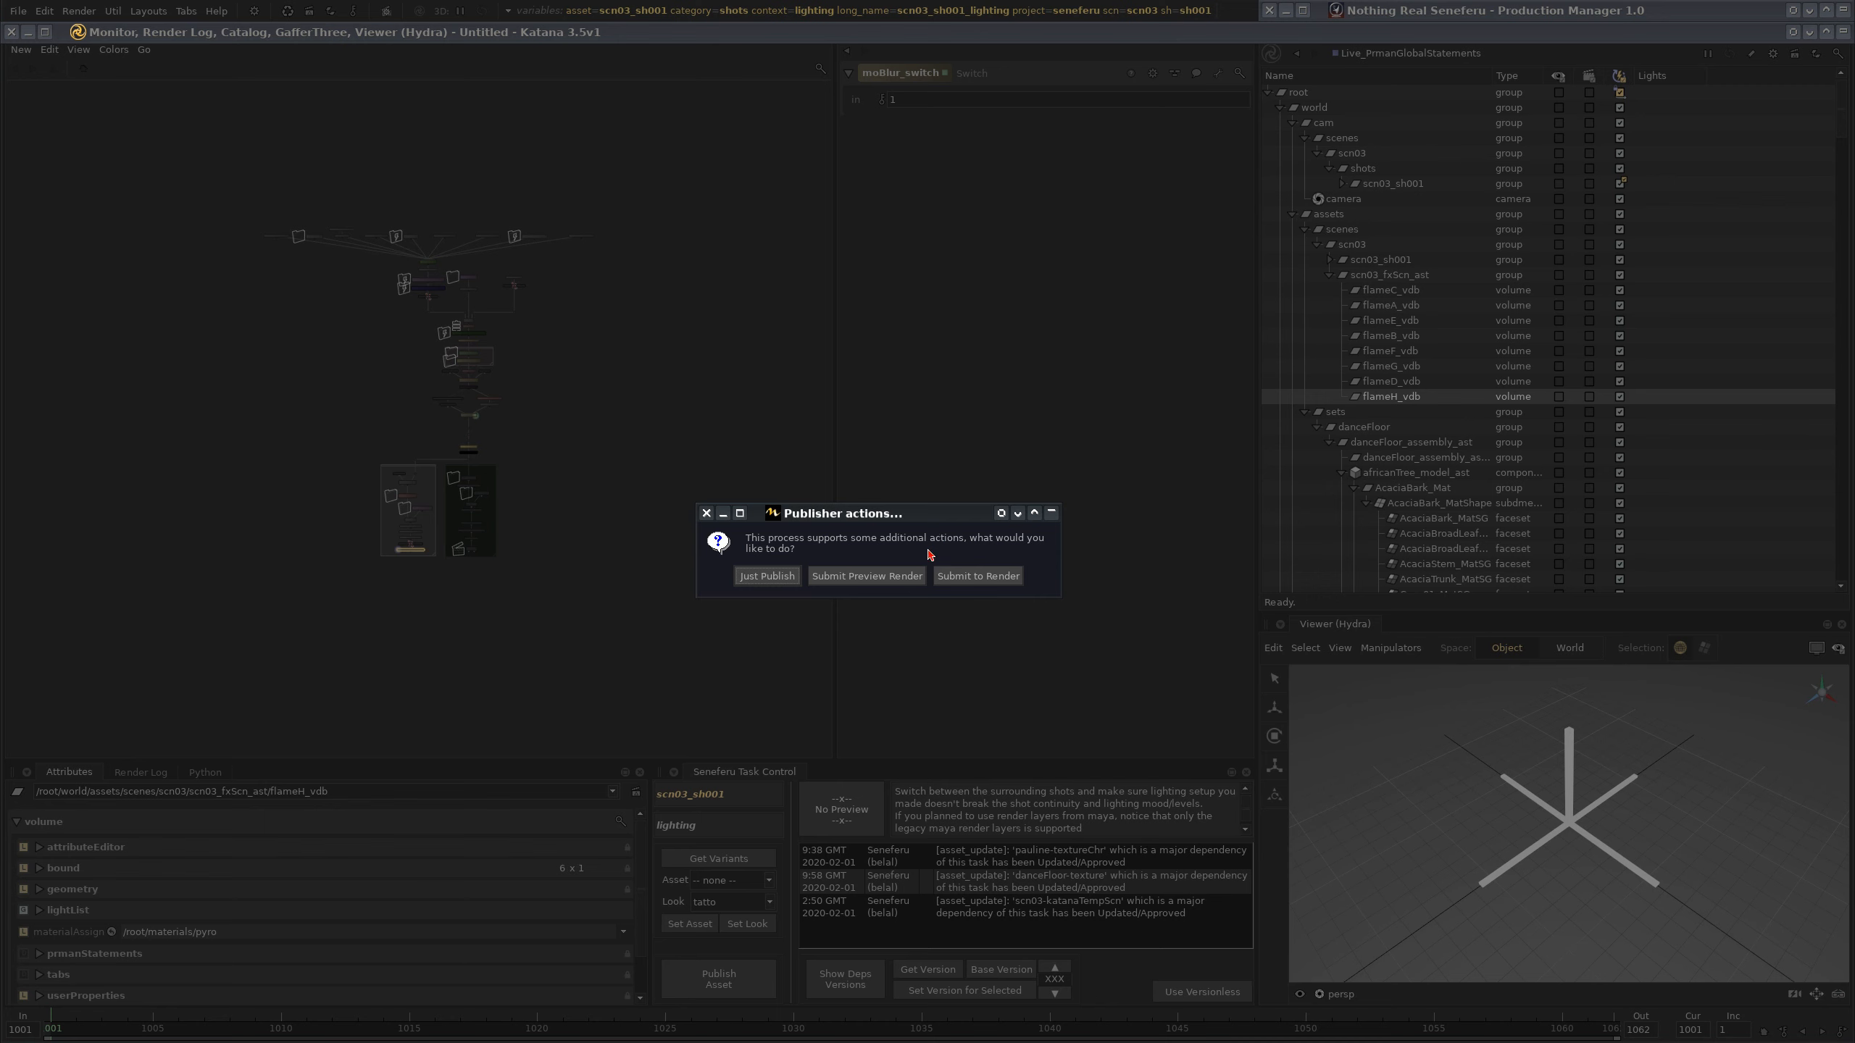
drag(906, 522, 903, 479)
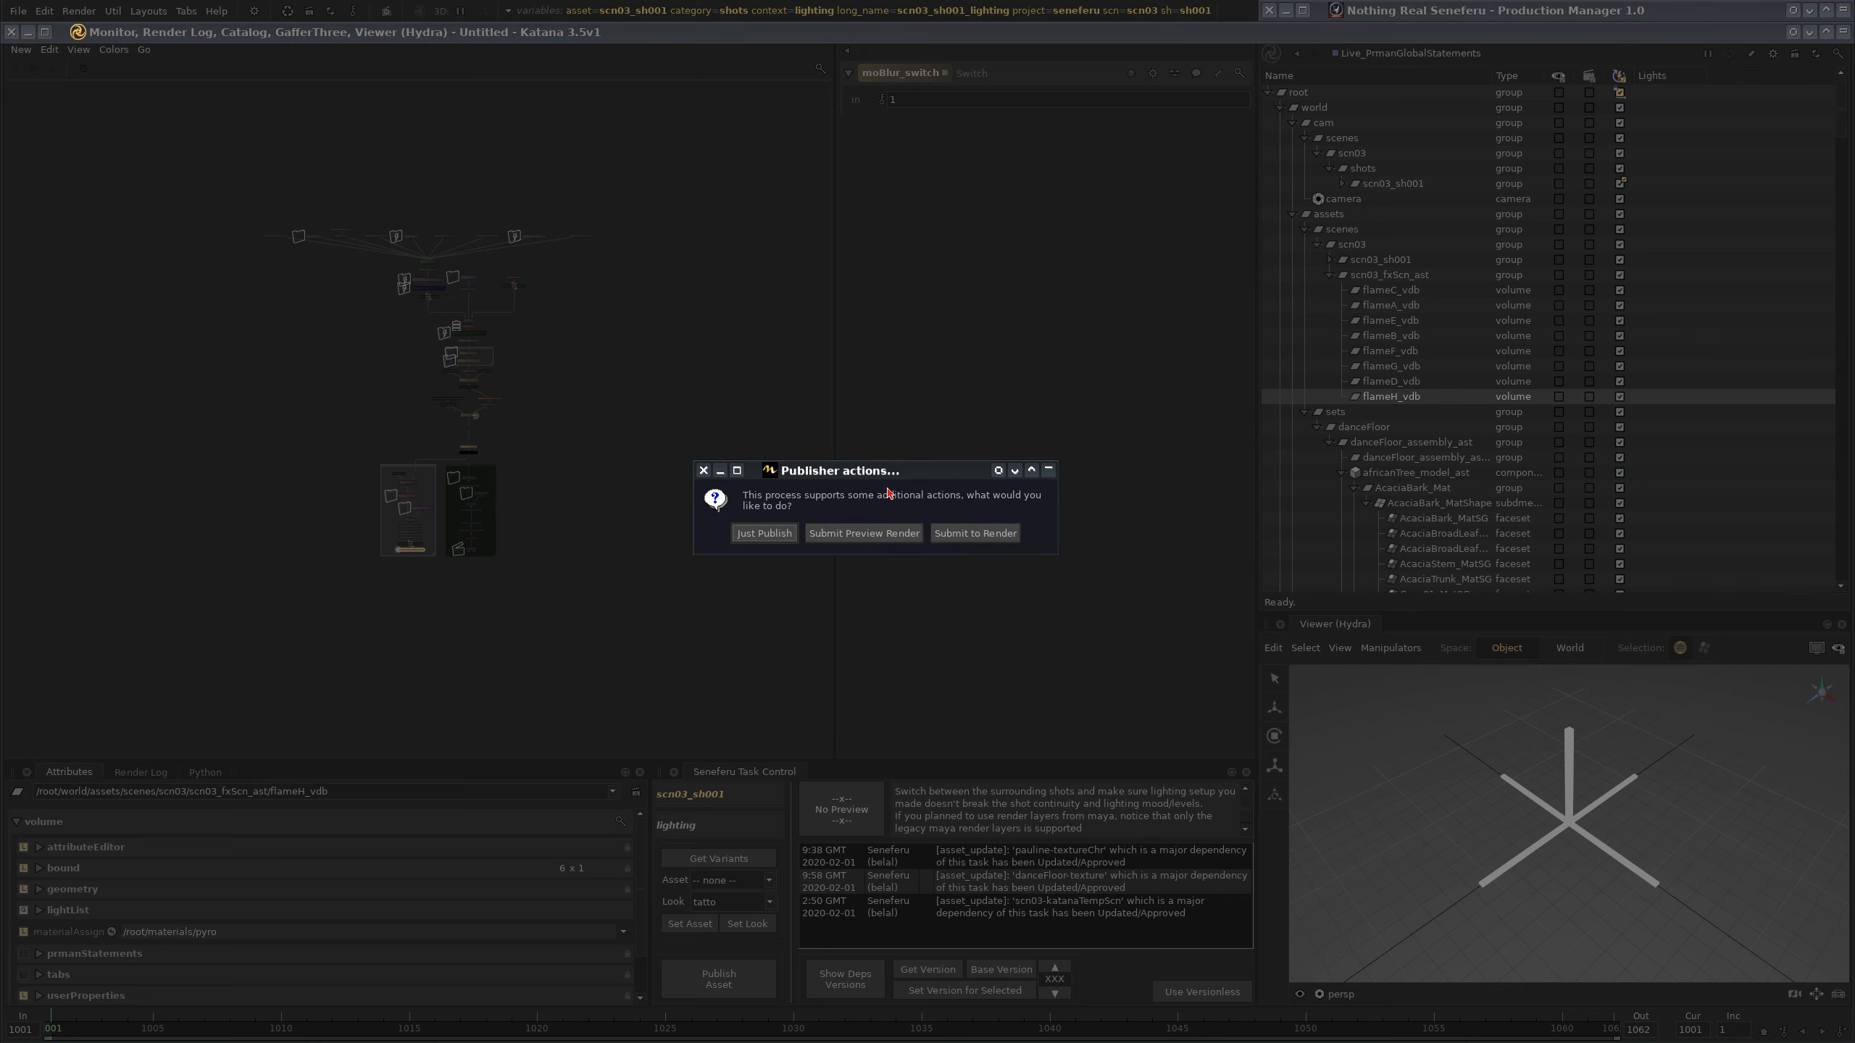
drag(898, 483, 878, 494)
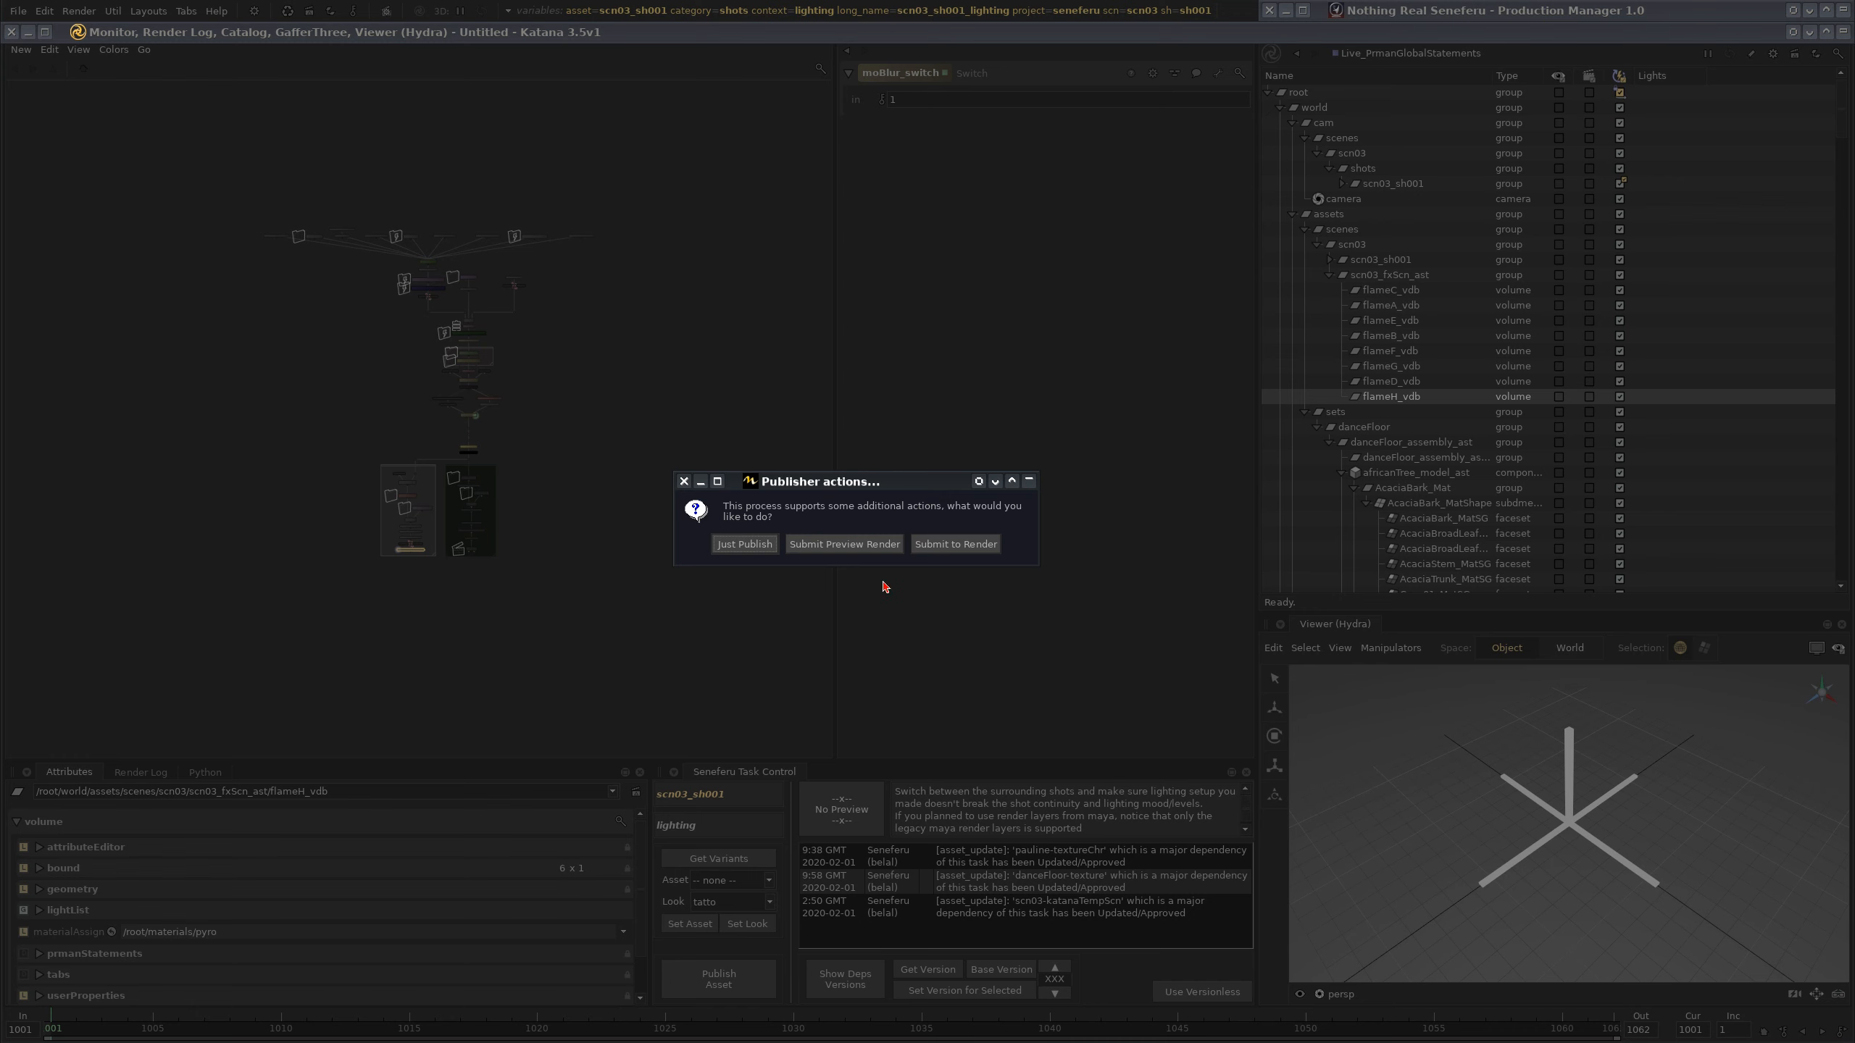
drag(834, 482, 989, 280)
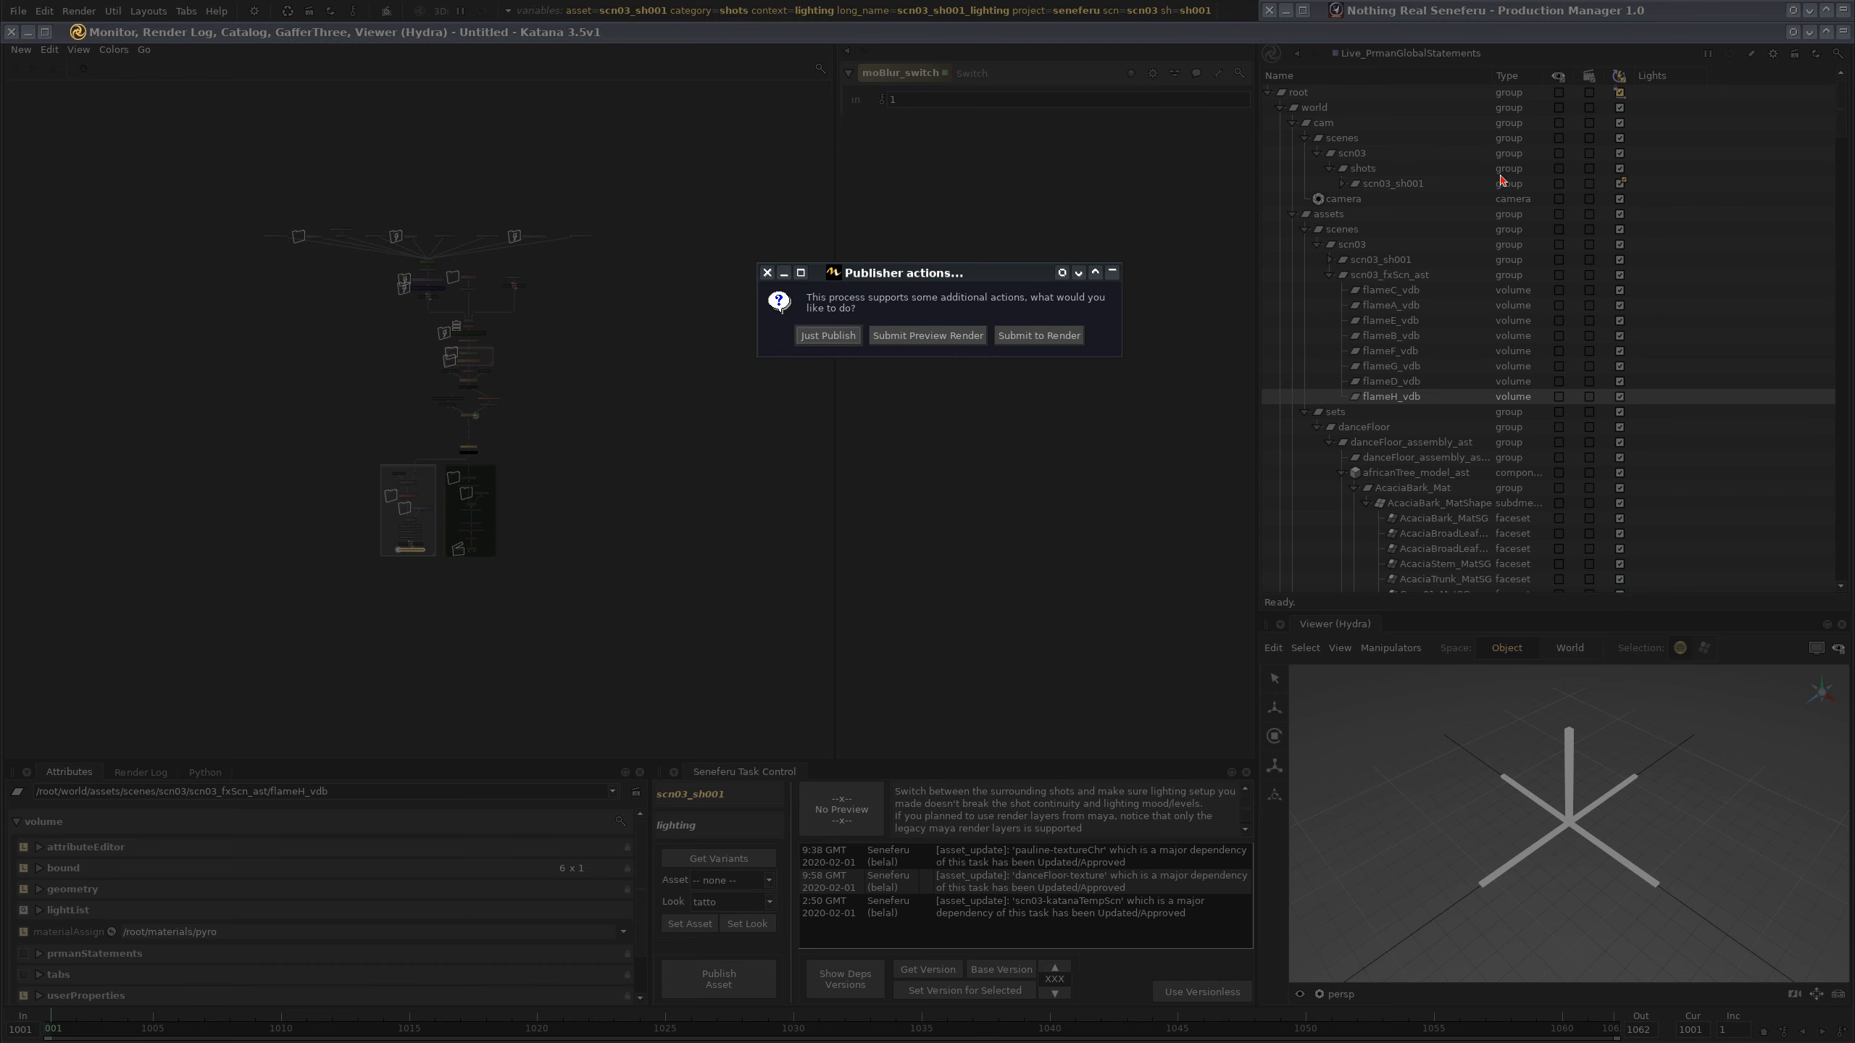
- Check the scn03_sh001 lighting task and its dependency list in Production Manager, from katanaTempScn onward
click(1843, 9)
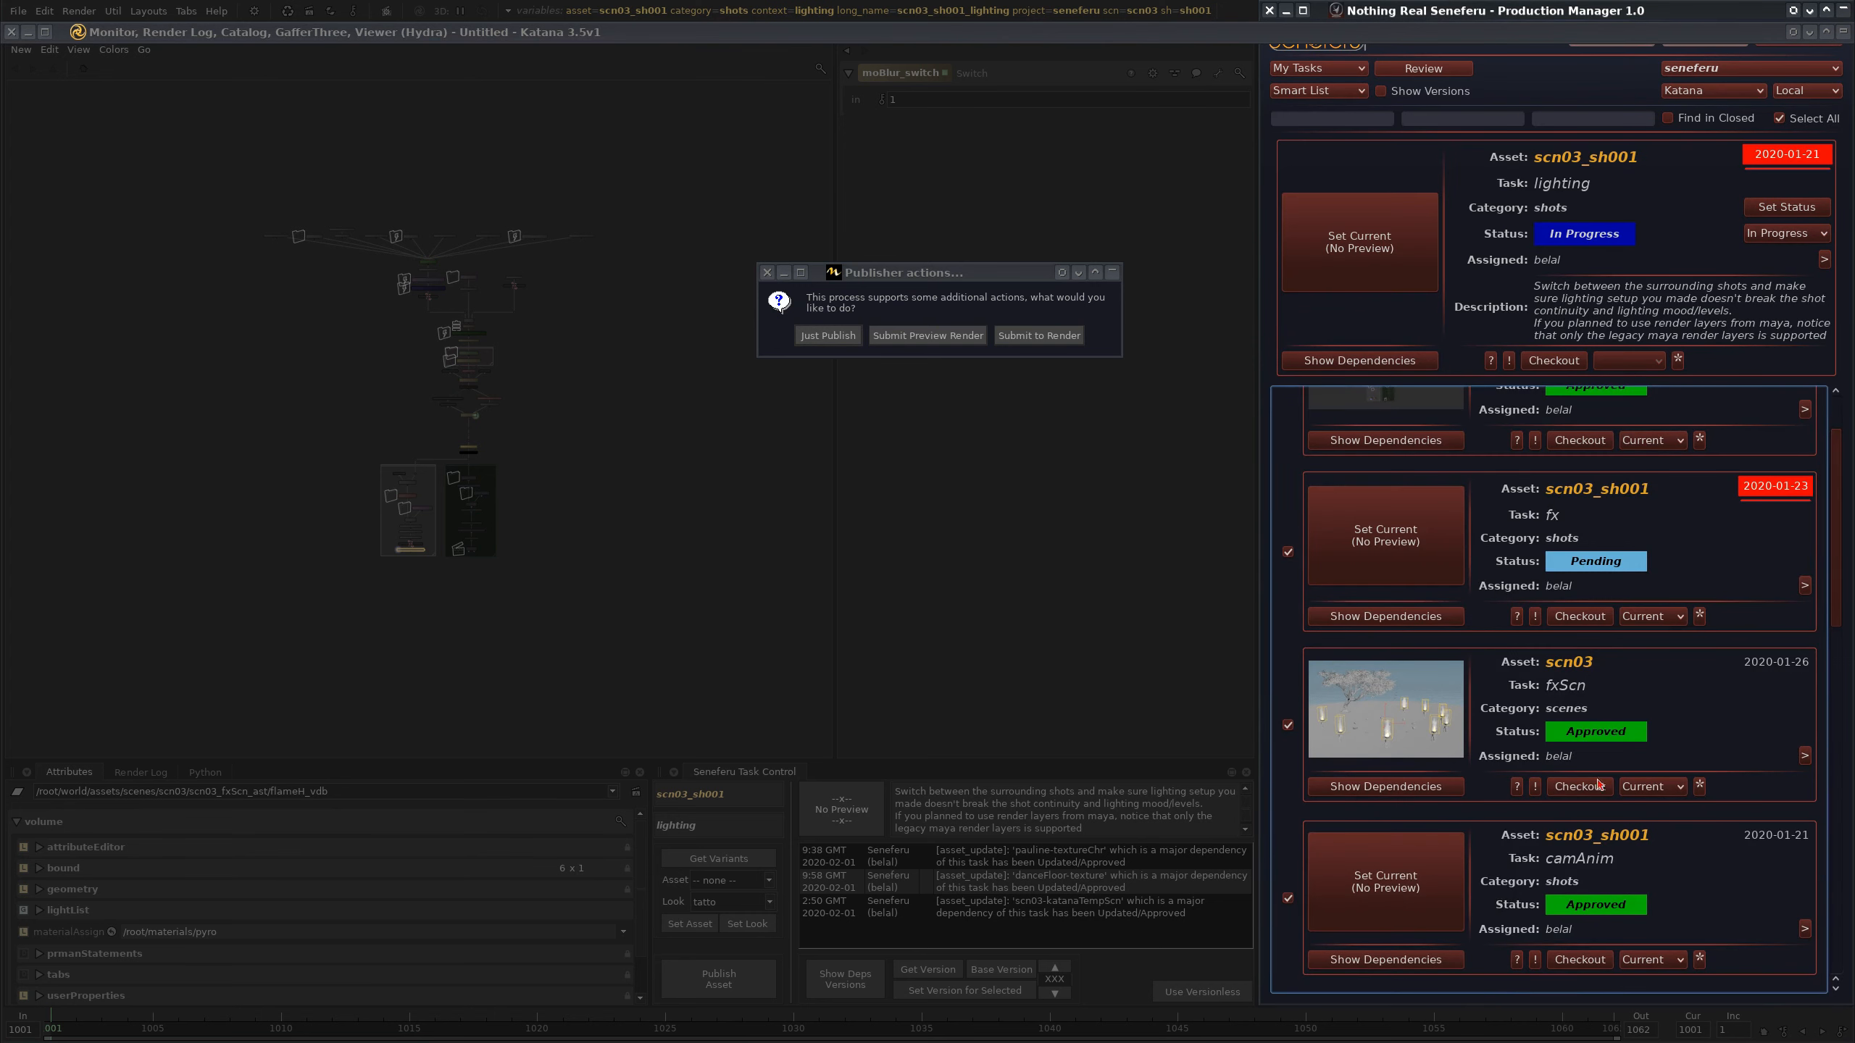
drag(1837, 483, 1837, 431)
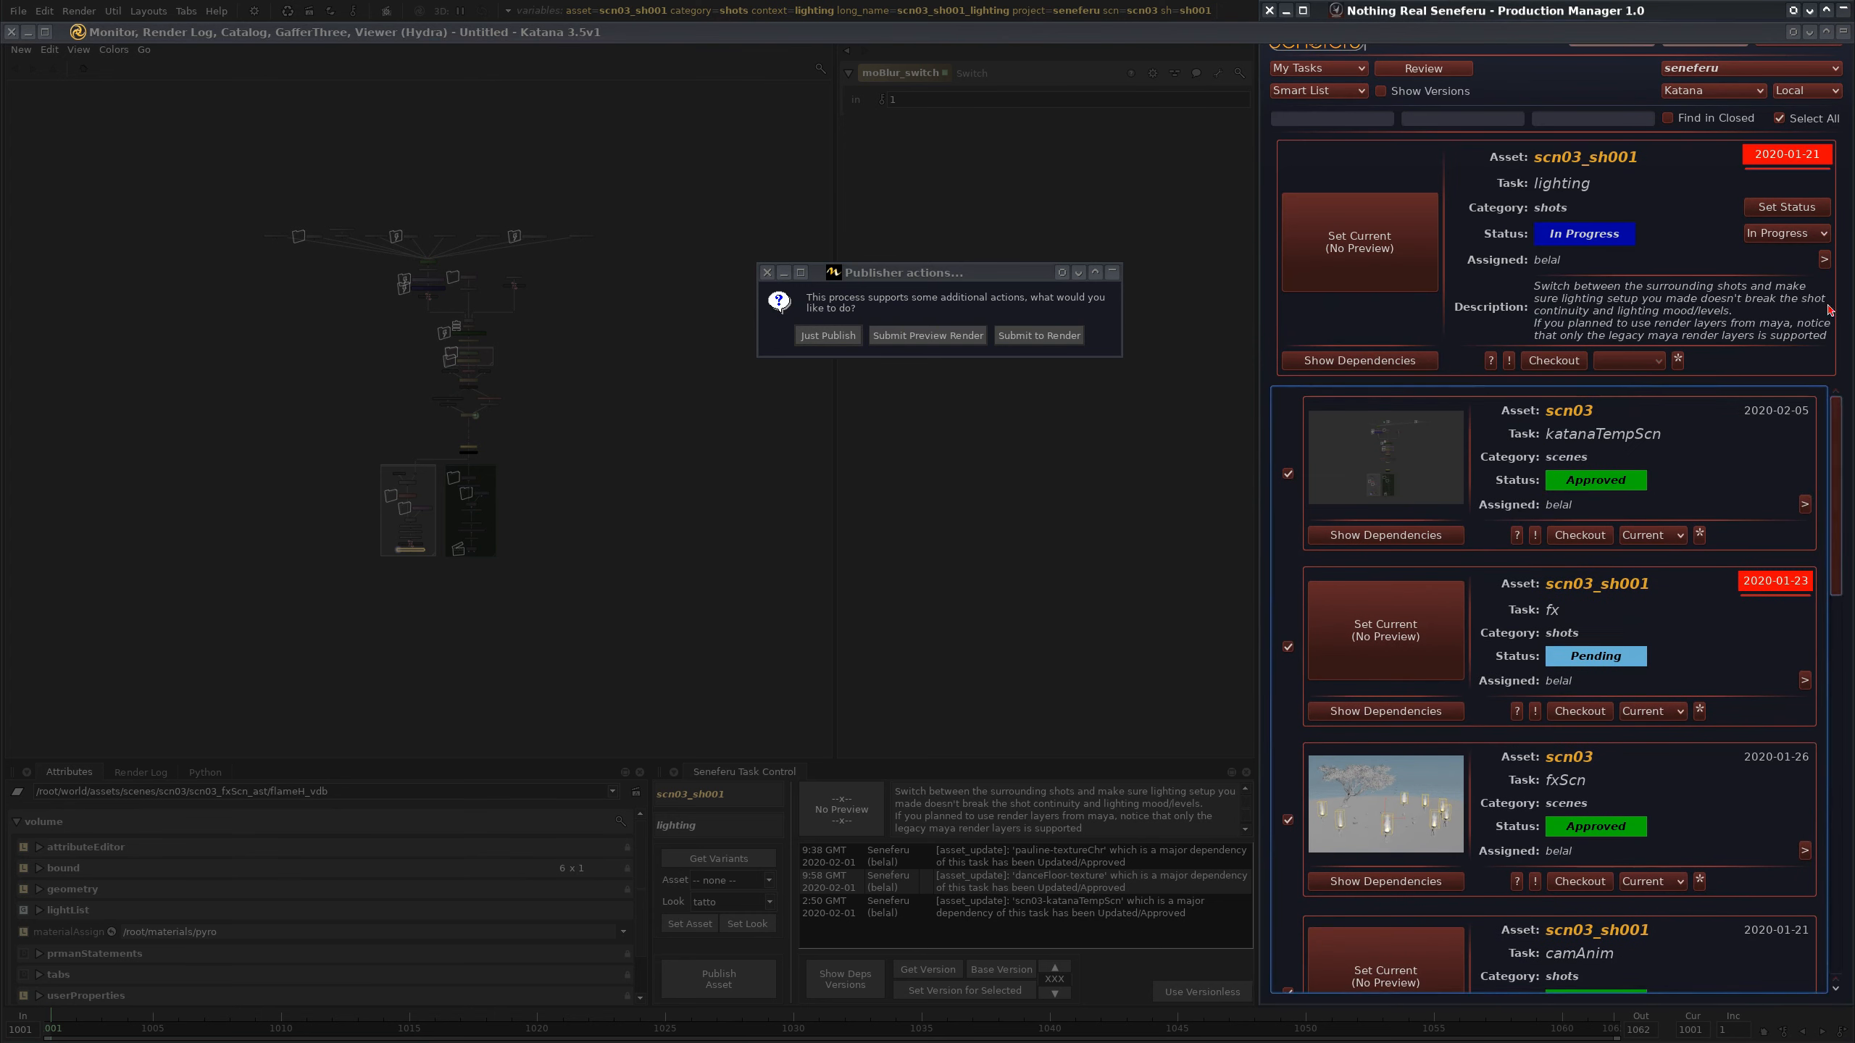
click(1843, 10)
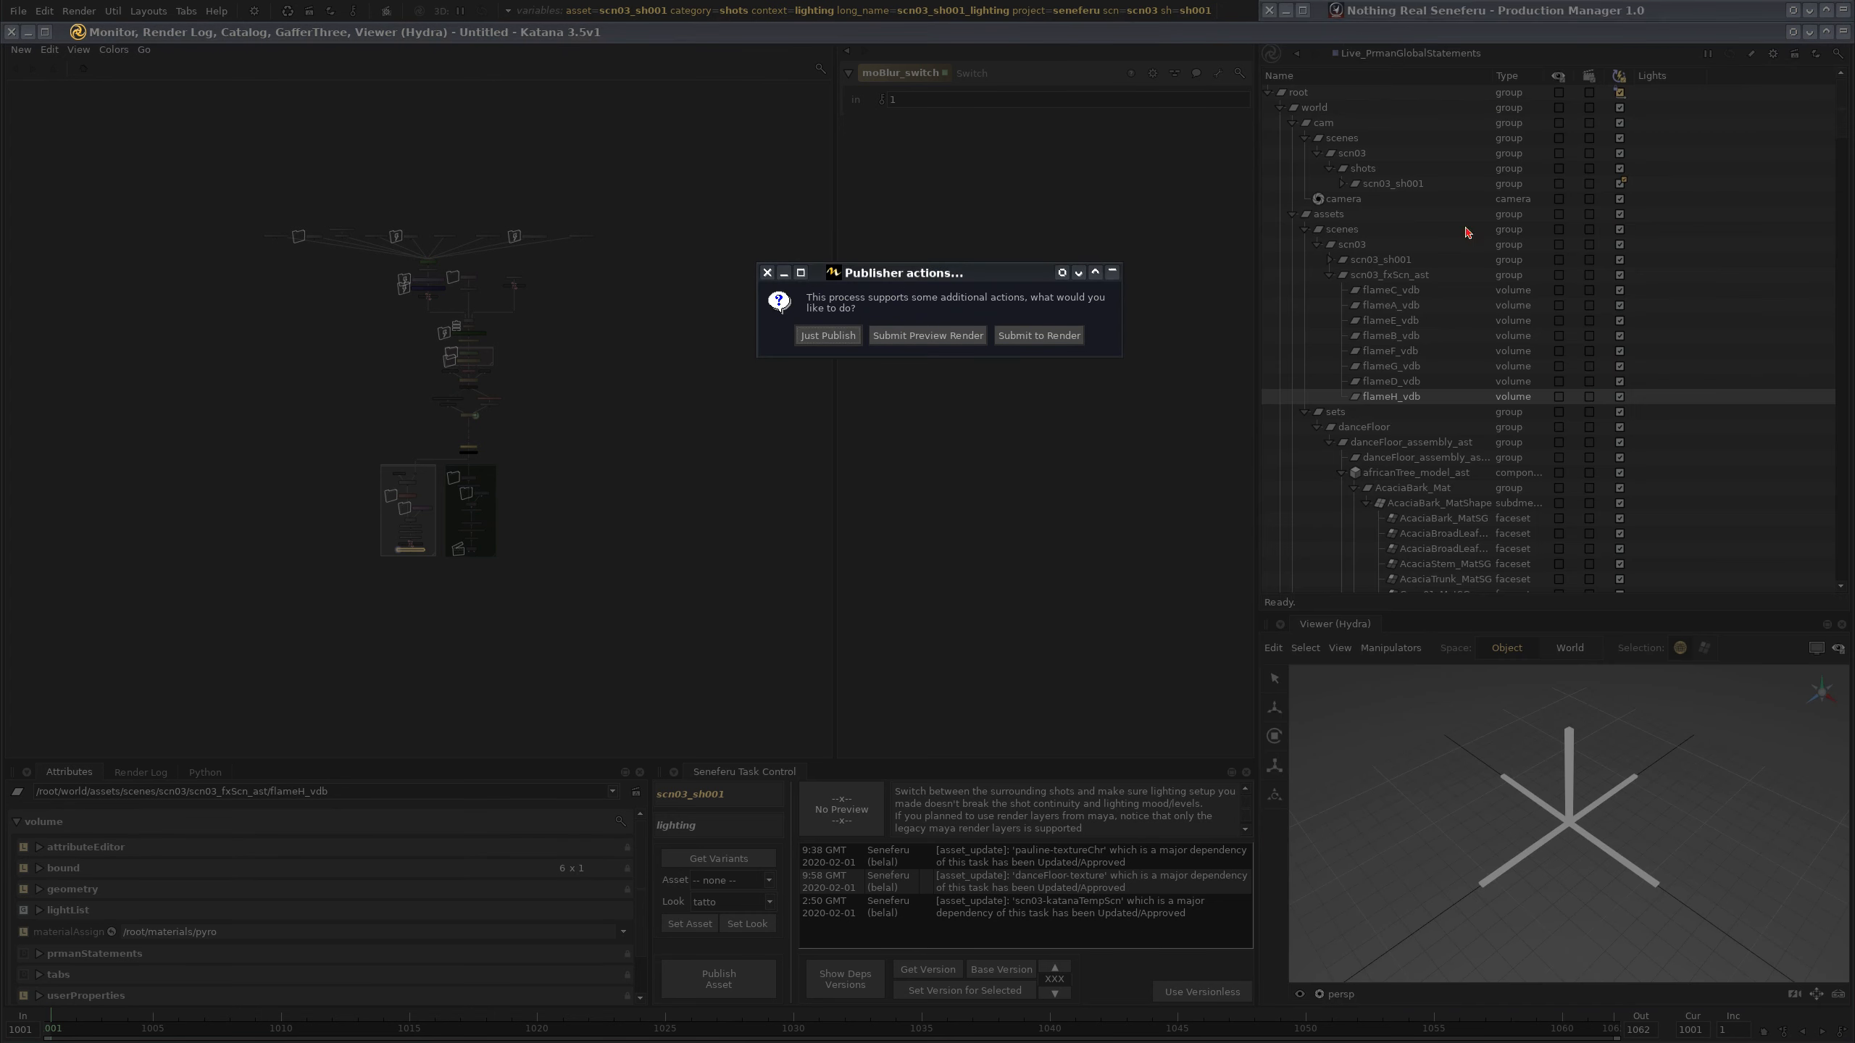
- Publish the scn03_sh001 lighting task with the Submit to Render action and acknowledge the publishing result
drag(942, 288, 853, 334)
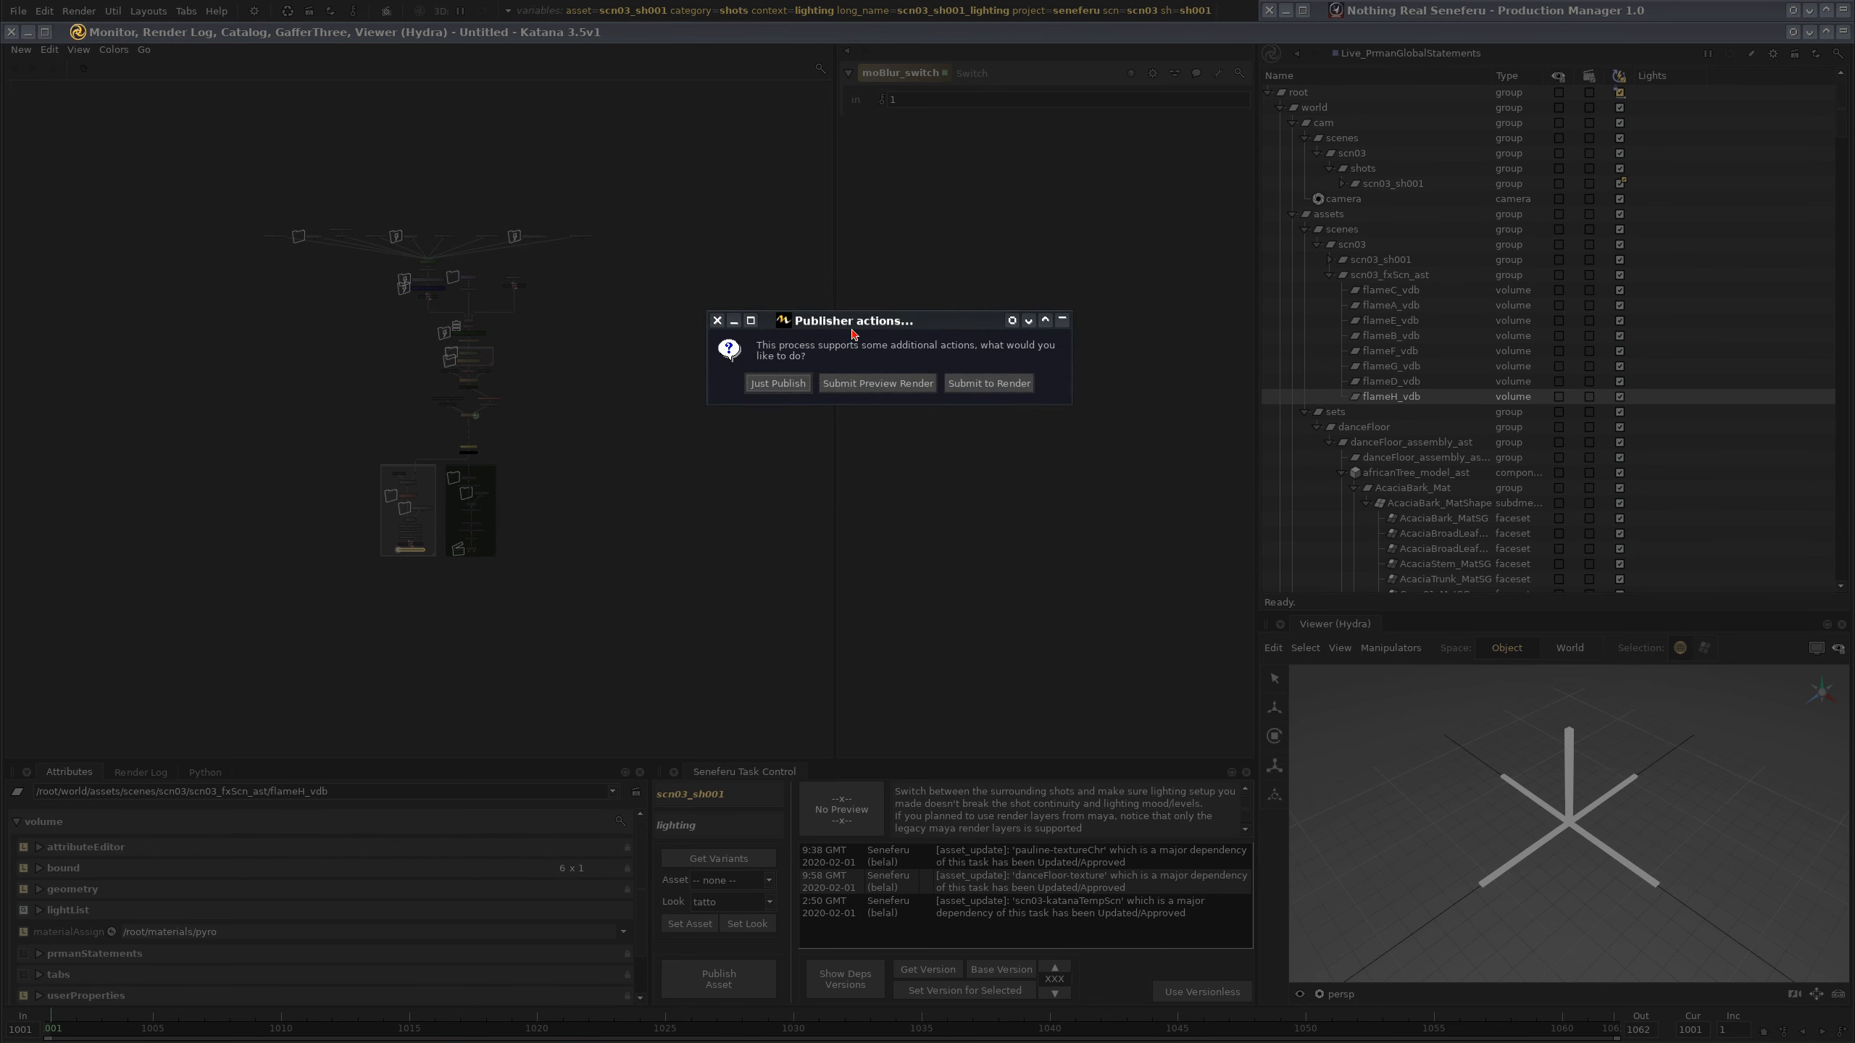
drag(958, 334, 791, 389)
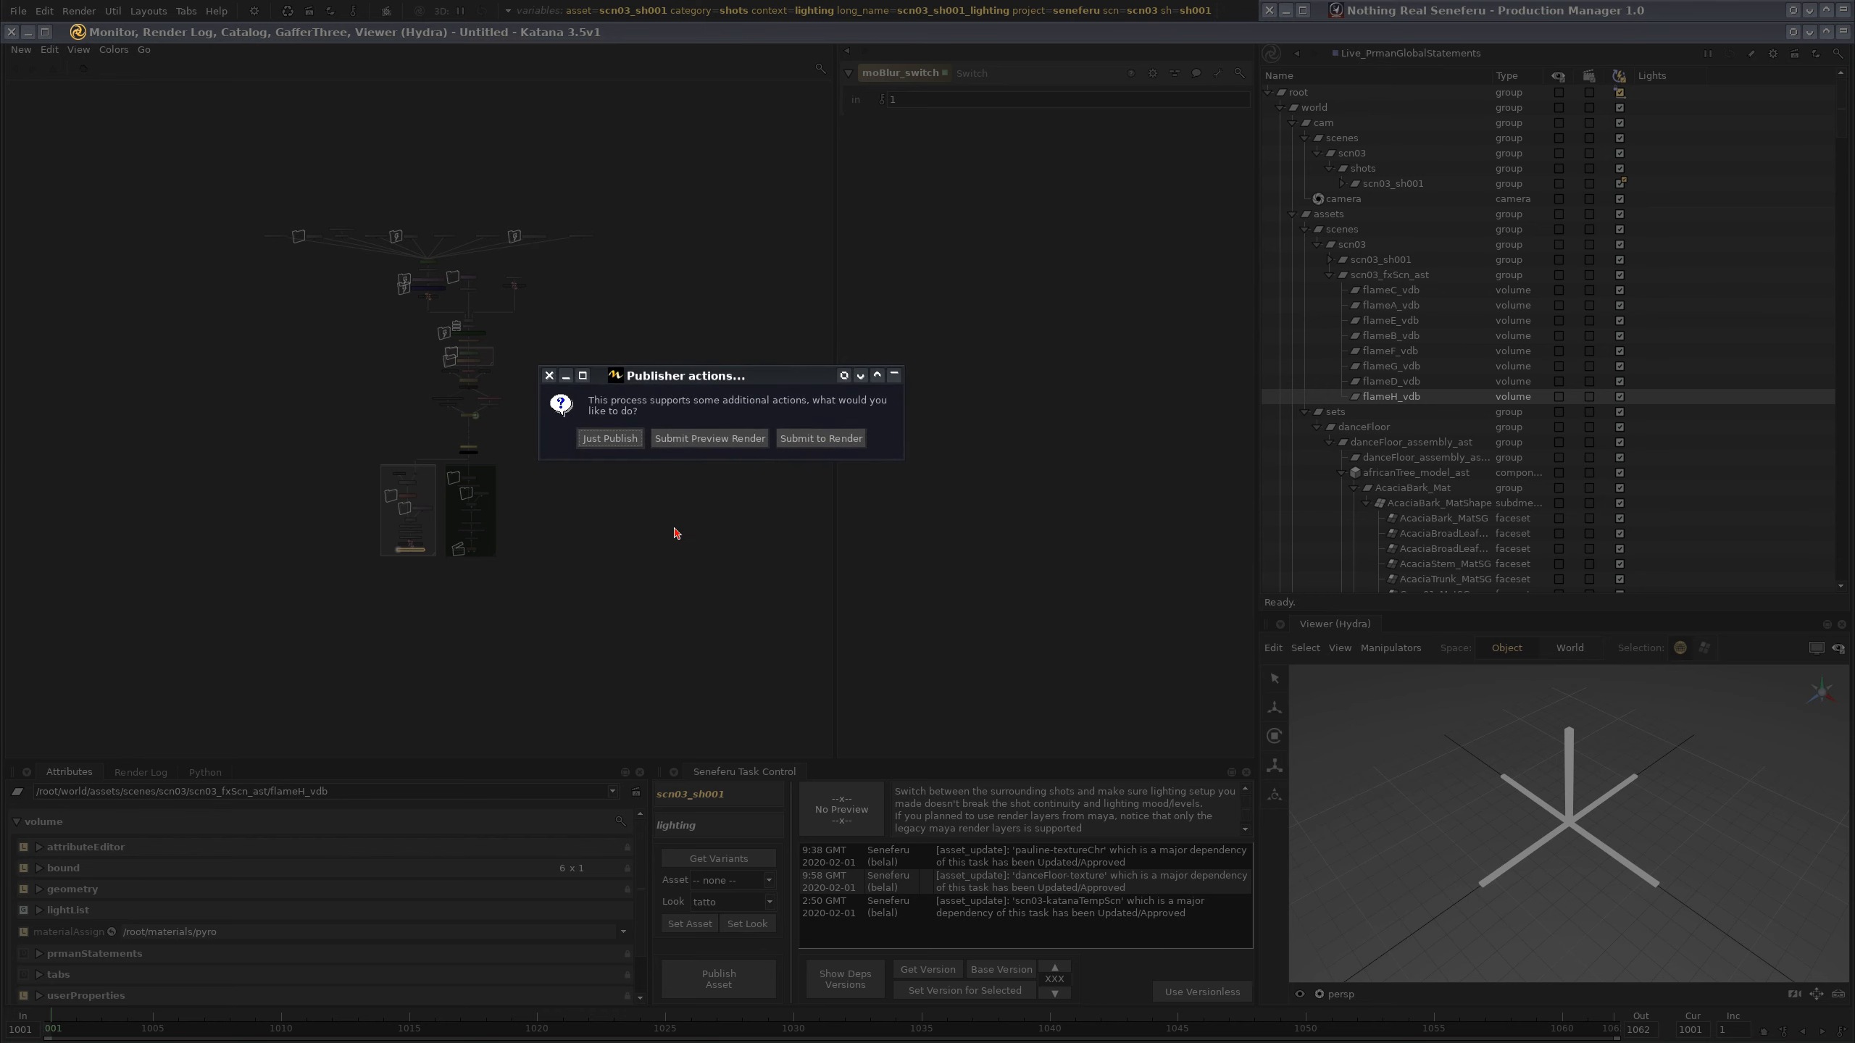
click(847, 438)
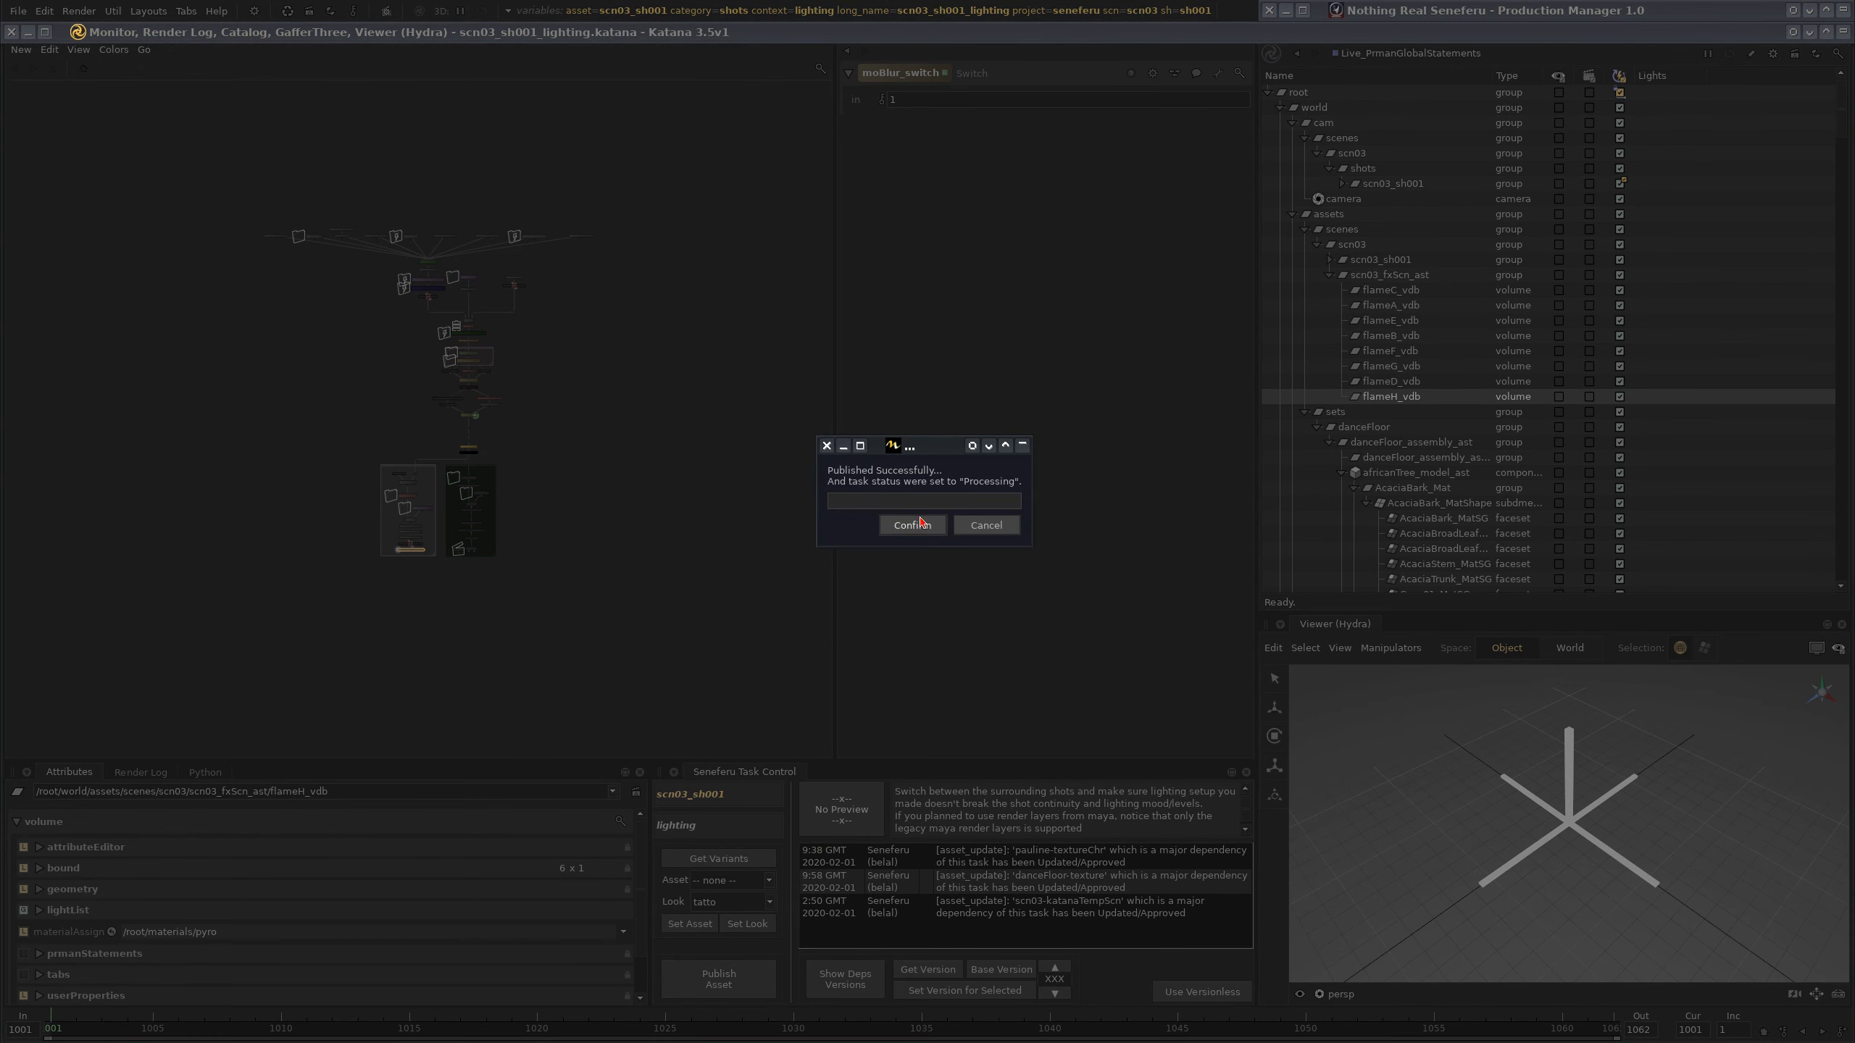
click(905, 524)
- Set the Render node in the Render group as the viewed node for the scene graph
scroll(455, 563, up, 6)
middle_drag(631, 476, 476, 687)
scroll(482, 709, up, 3)
middle_drag(391, 744, 487, 614)
click(468, 596)
- Expand the SampleFilters group to examine its nodes, collapse it and review the whole Render group
middle_drag(544, 229, 442, 475)
scroll(521, 348, up, 6)
click(510, 378)
scroll(518, 373, up, 3)
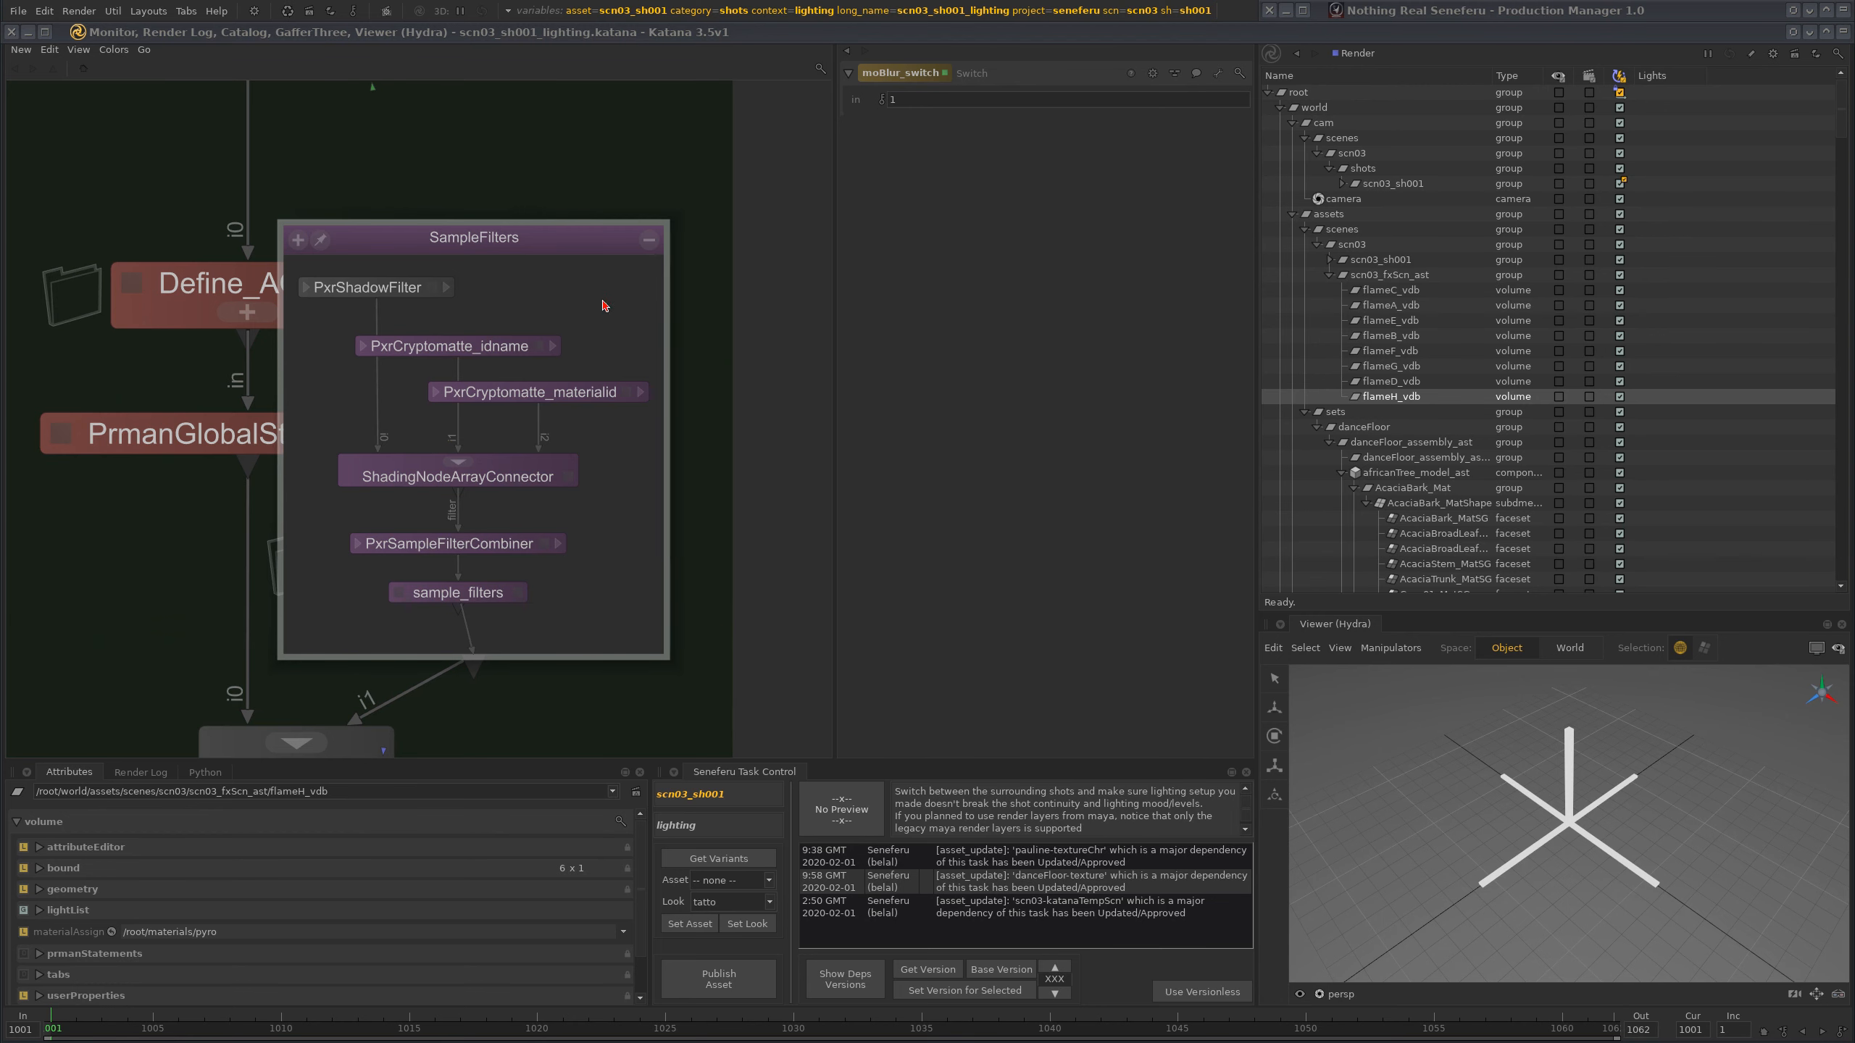
click(648, 240)
middle_drag(282, 352, 391, 33)
scroll(294, 537, down, 5)
scroll(474, 399, down, 8)
middle_drag(643, 470, 455, 612)
middle_drag(564, 502, 602, 271)
middle_drag(656, 550, 674, 426)
middle_drag(573, 707, 609, 576)
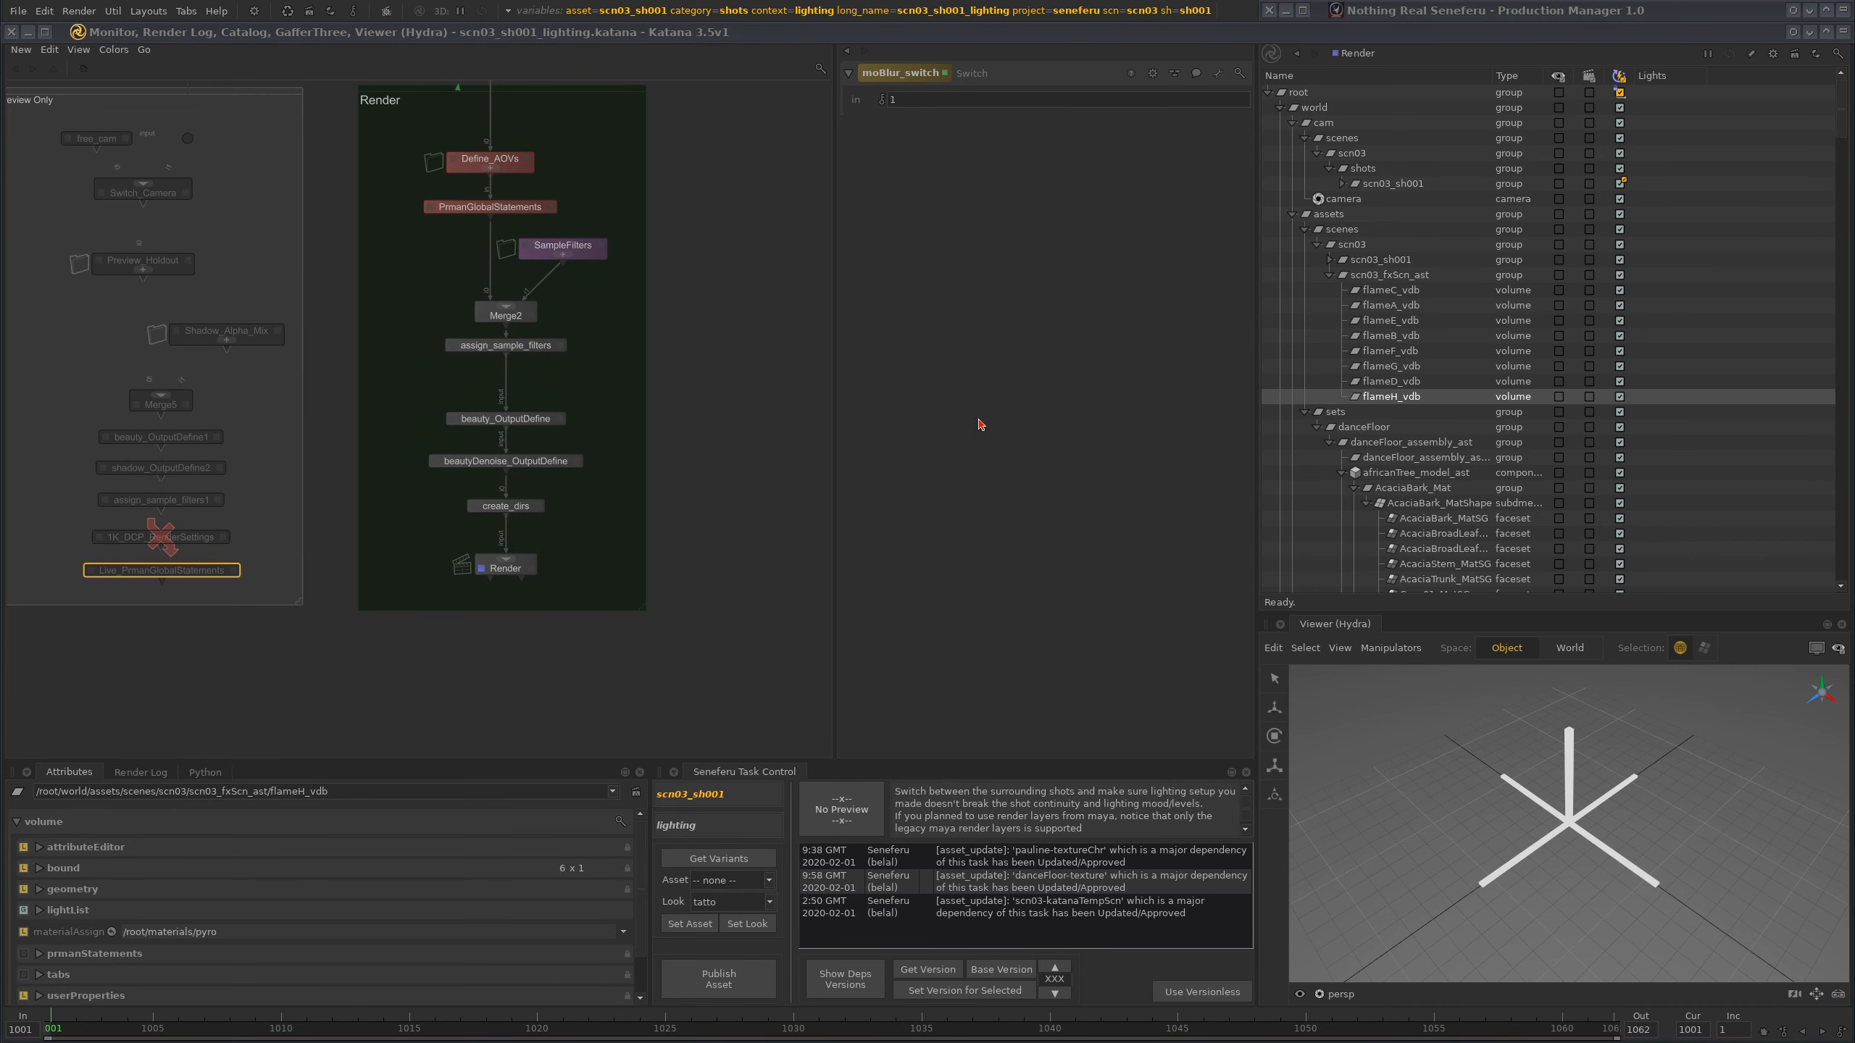
- Switch to the render queue, inspect the tasks of the scn03_sh001_lighting_v001 job and return to Katana
key(alt+Tab)
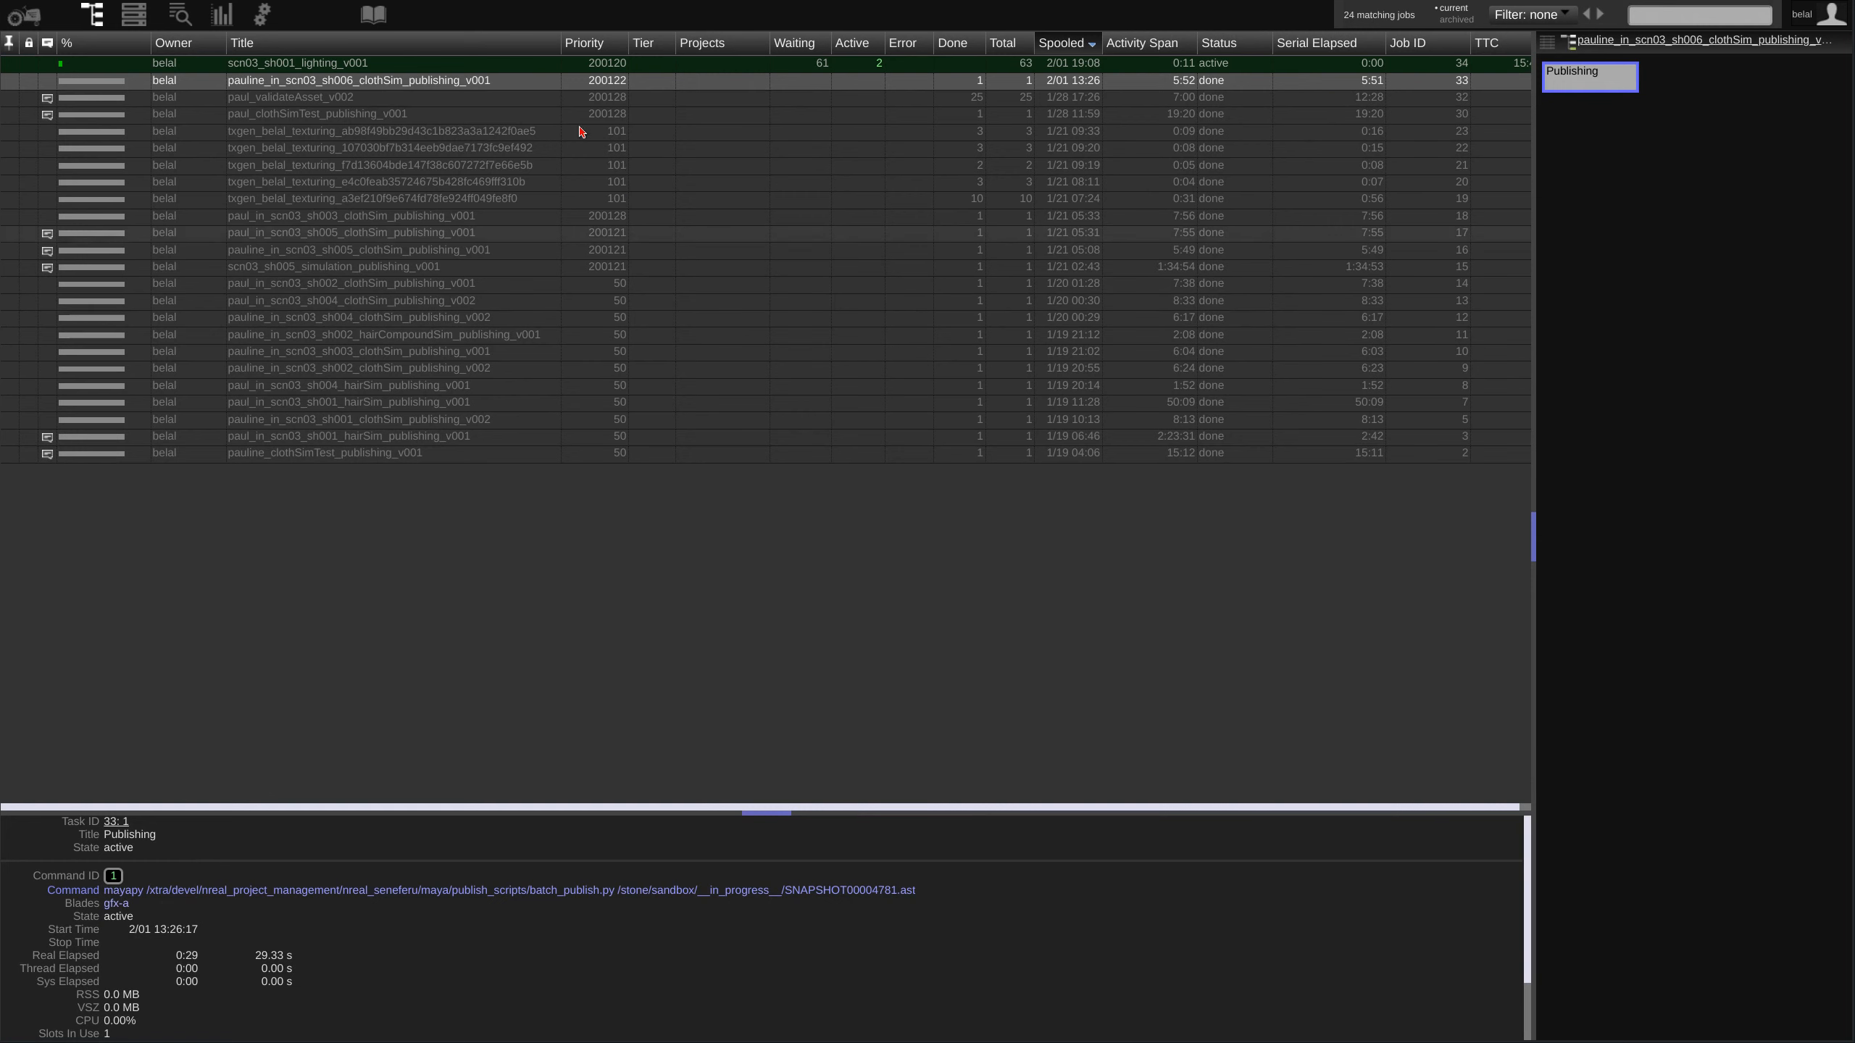
click(645, 68)
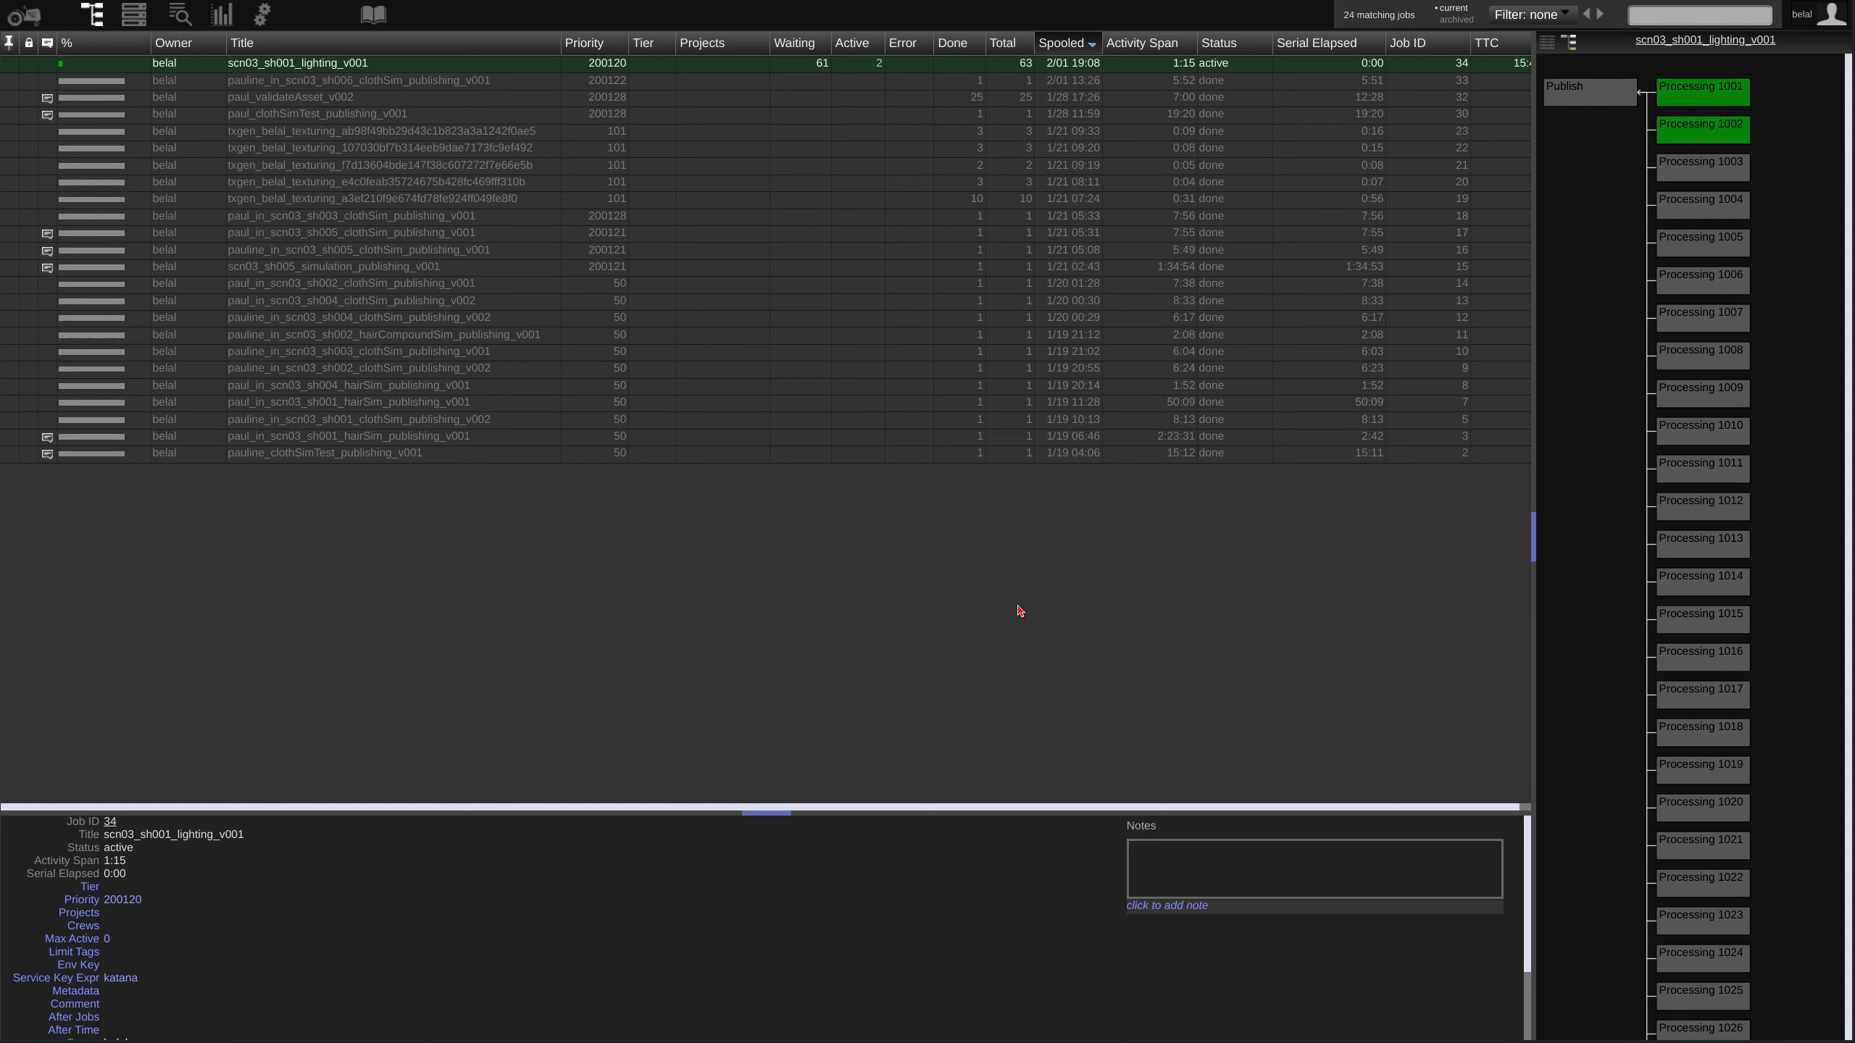
key(alt+Tab)
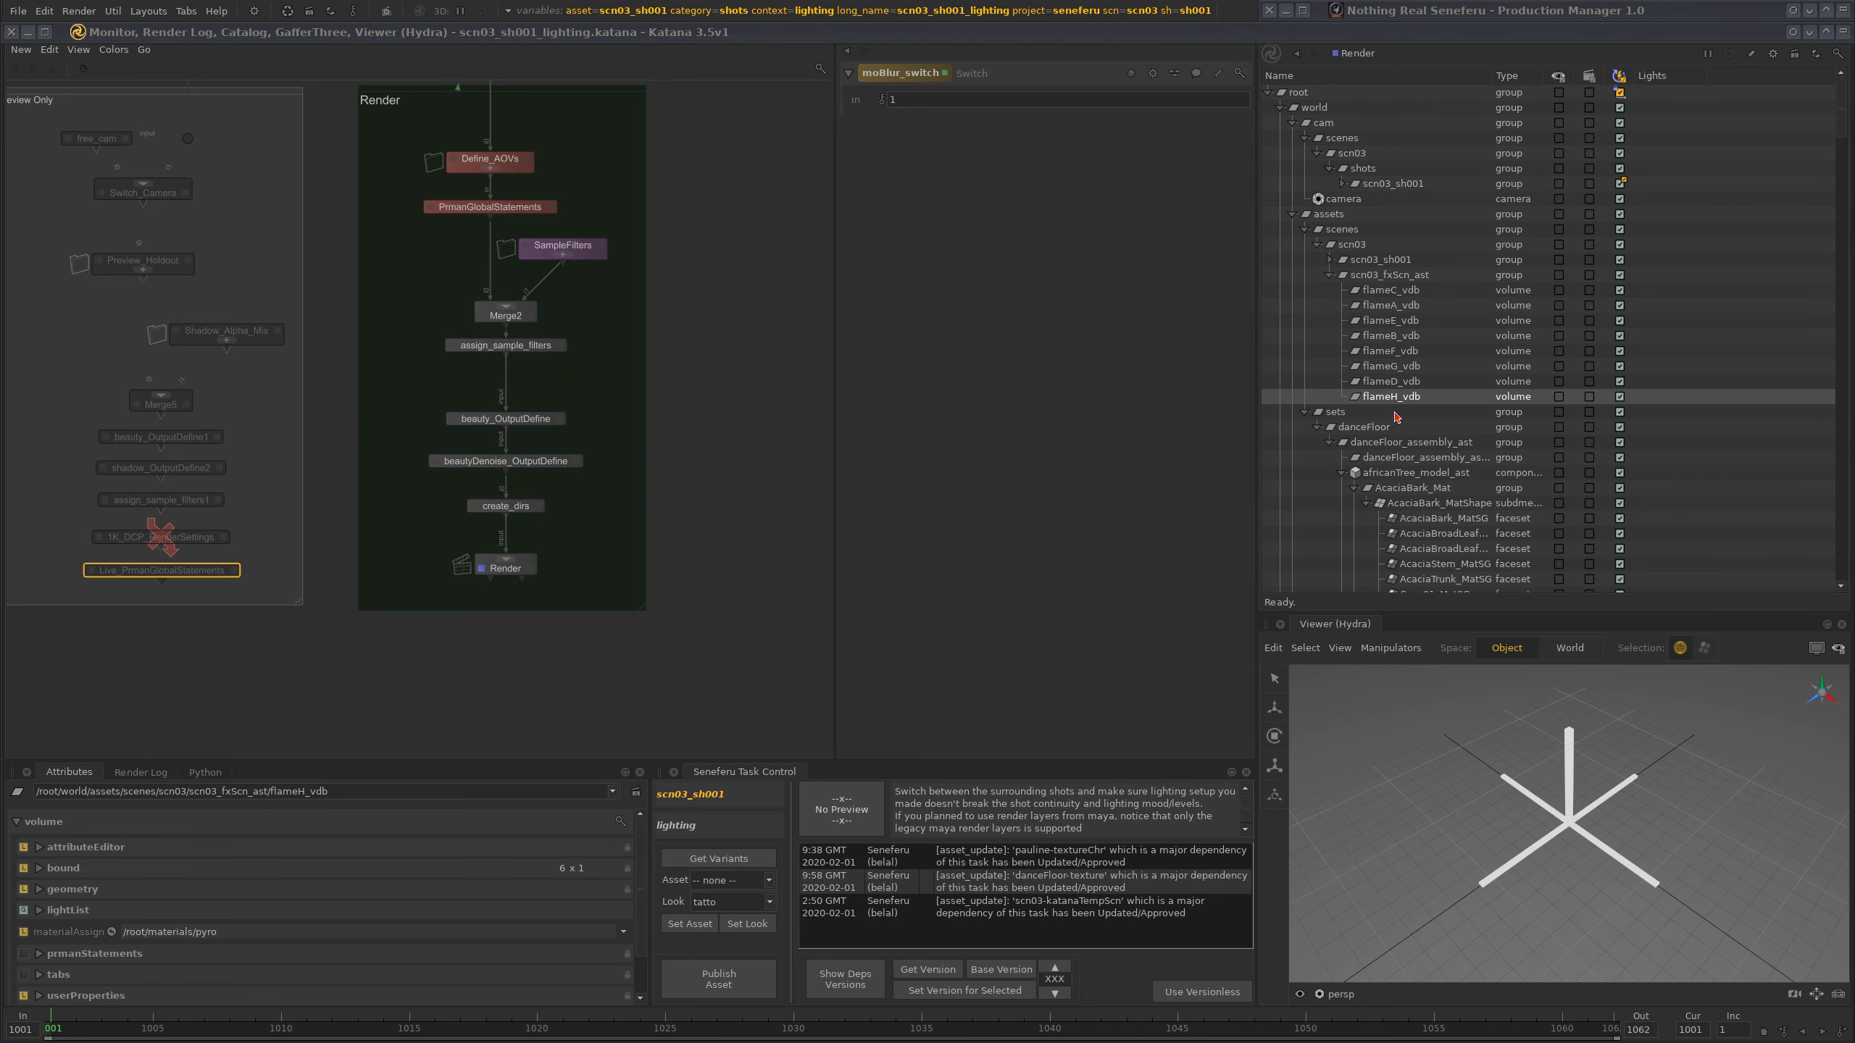
- View the rendered frame in the Monitor again and bring up the Production Manager task list
click(1842, 33)
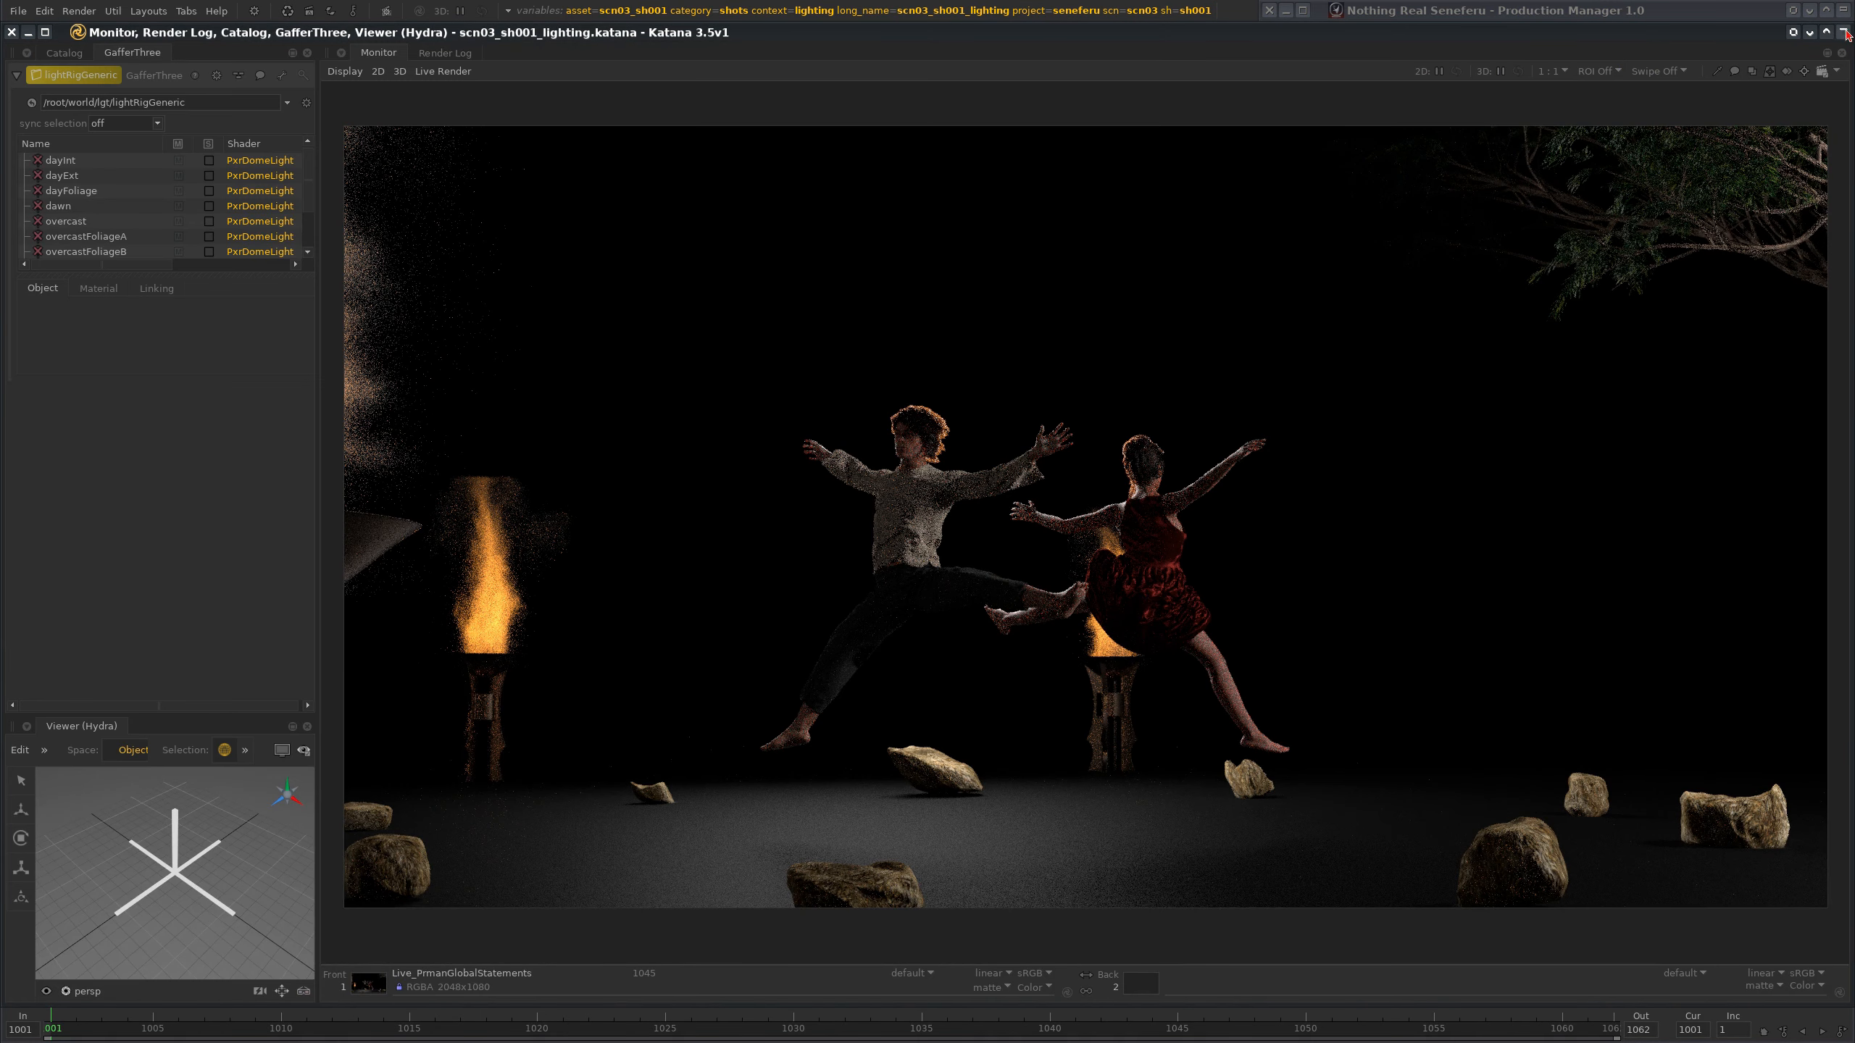
click(1844, 32)
click(1843, 12)
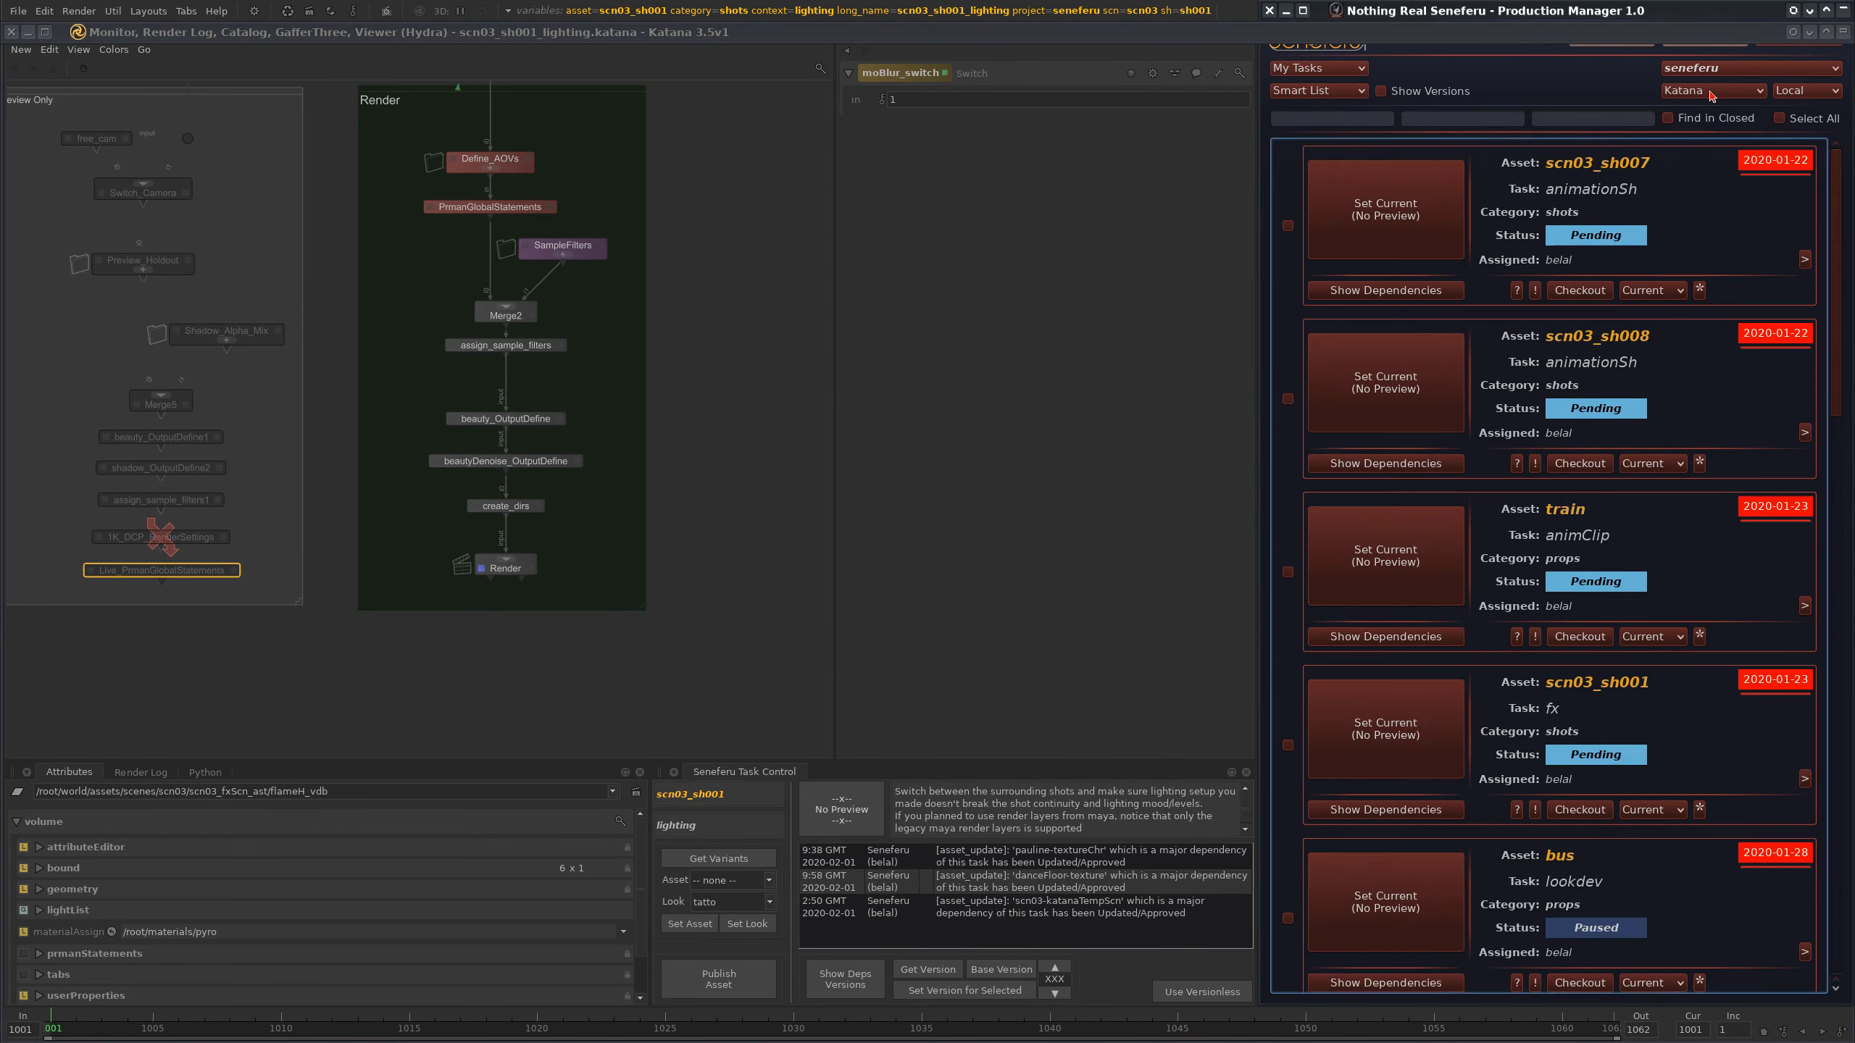
- Filter the Production Manager task list to the asset scn03_sh001 and tasks containing "lig"
click(1441, 121)
click(1364, 120)
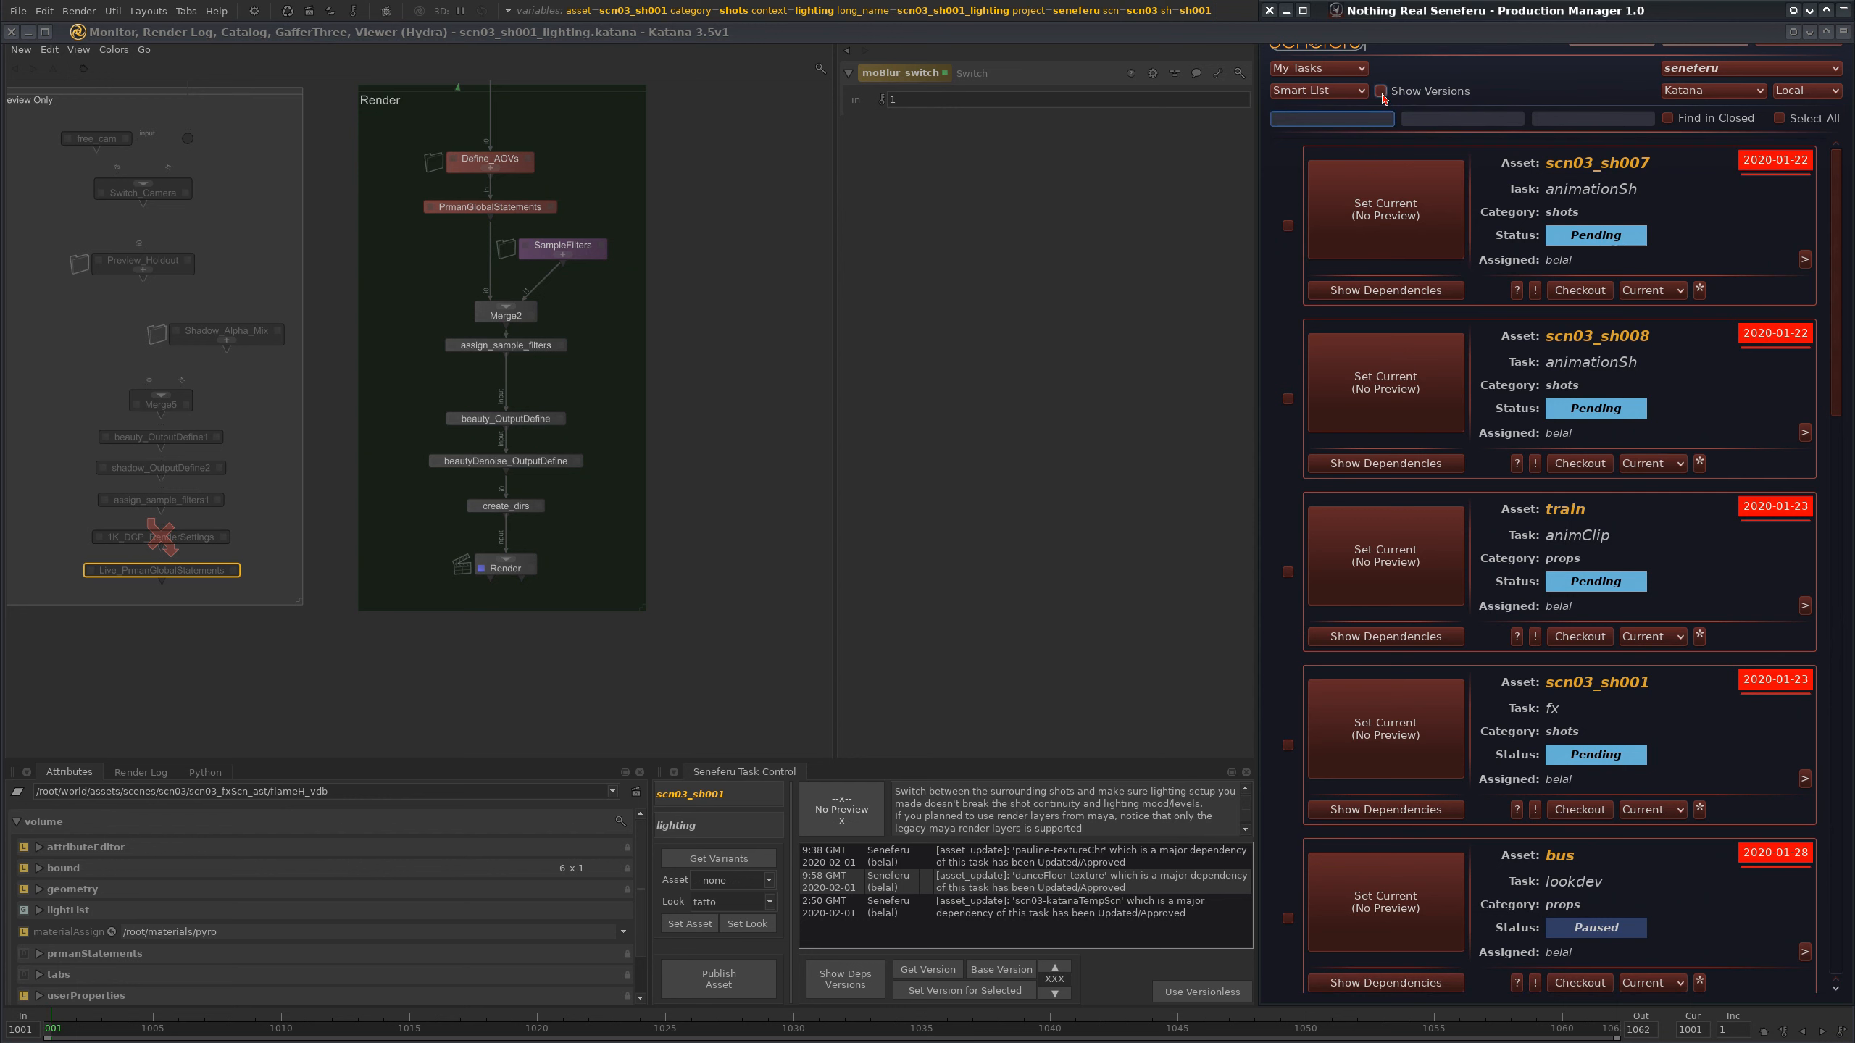
text(scn01)
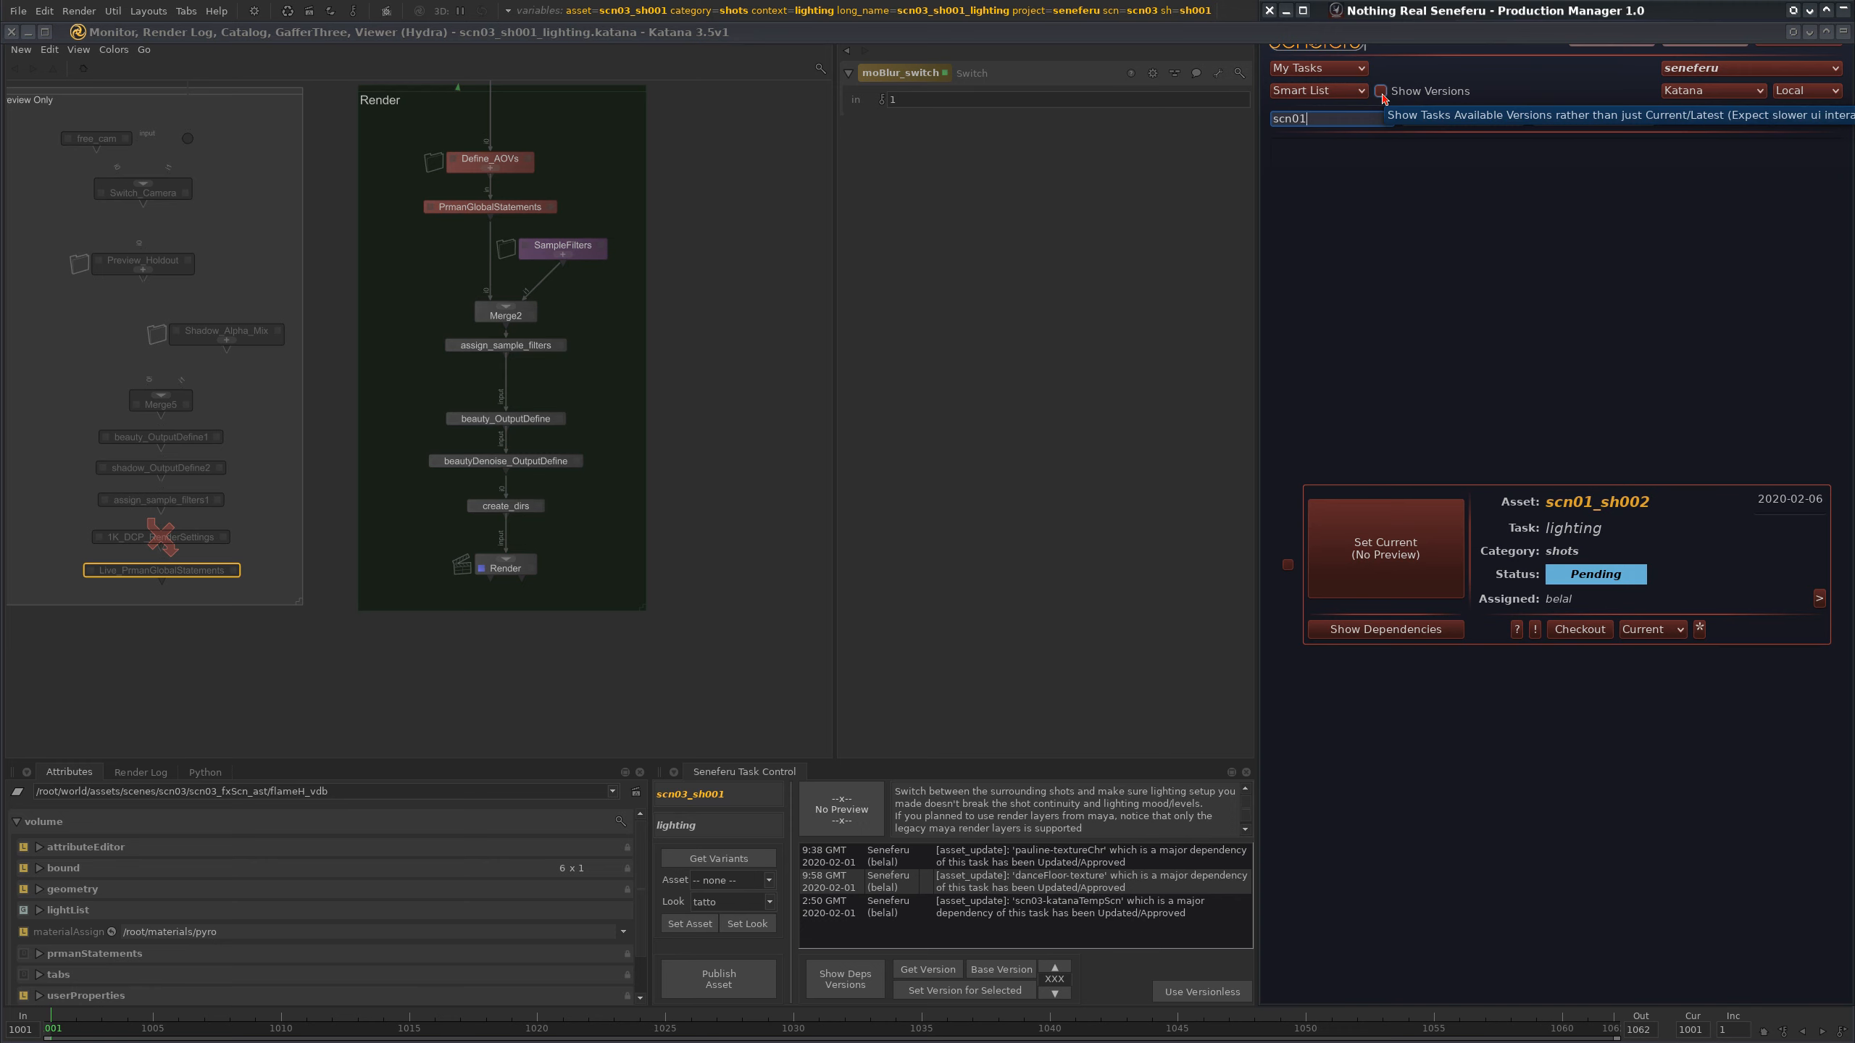
key(BackSpace)
text(3_sh0012)
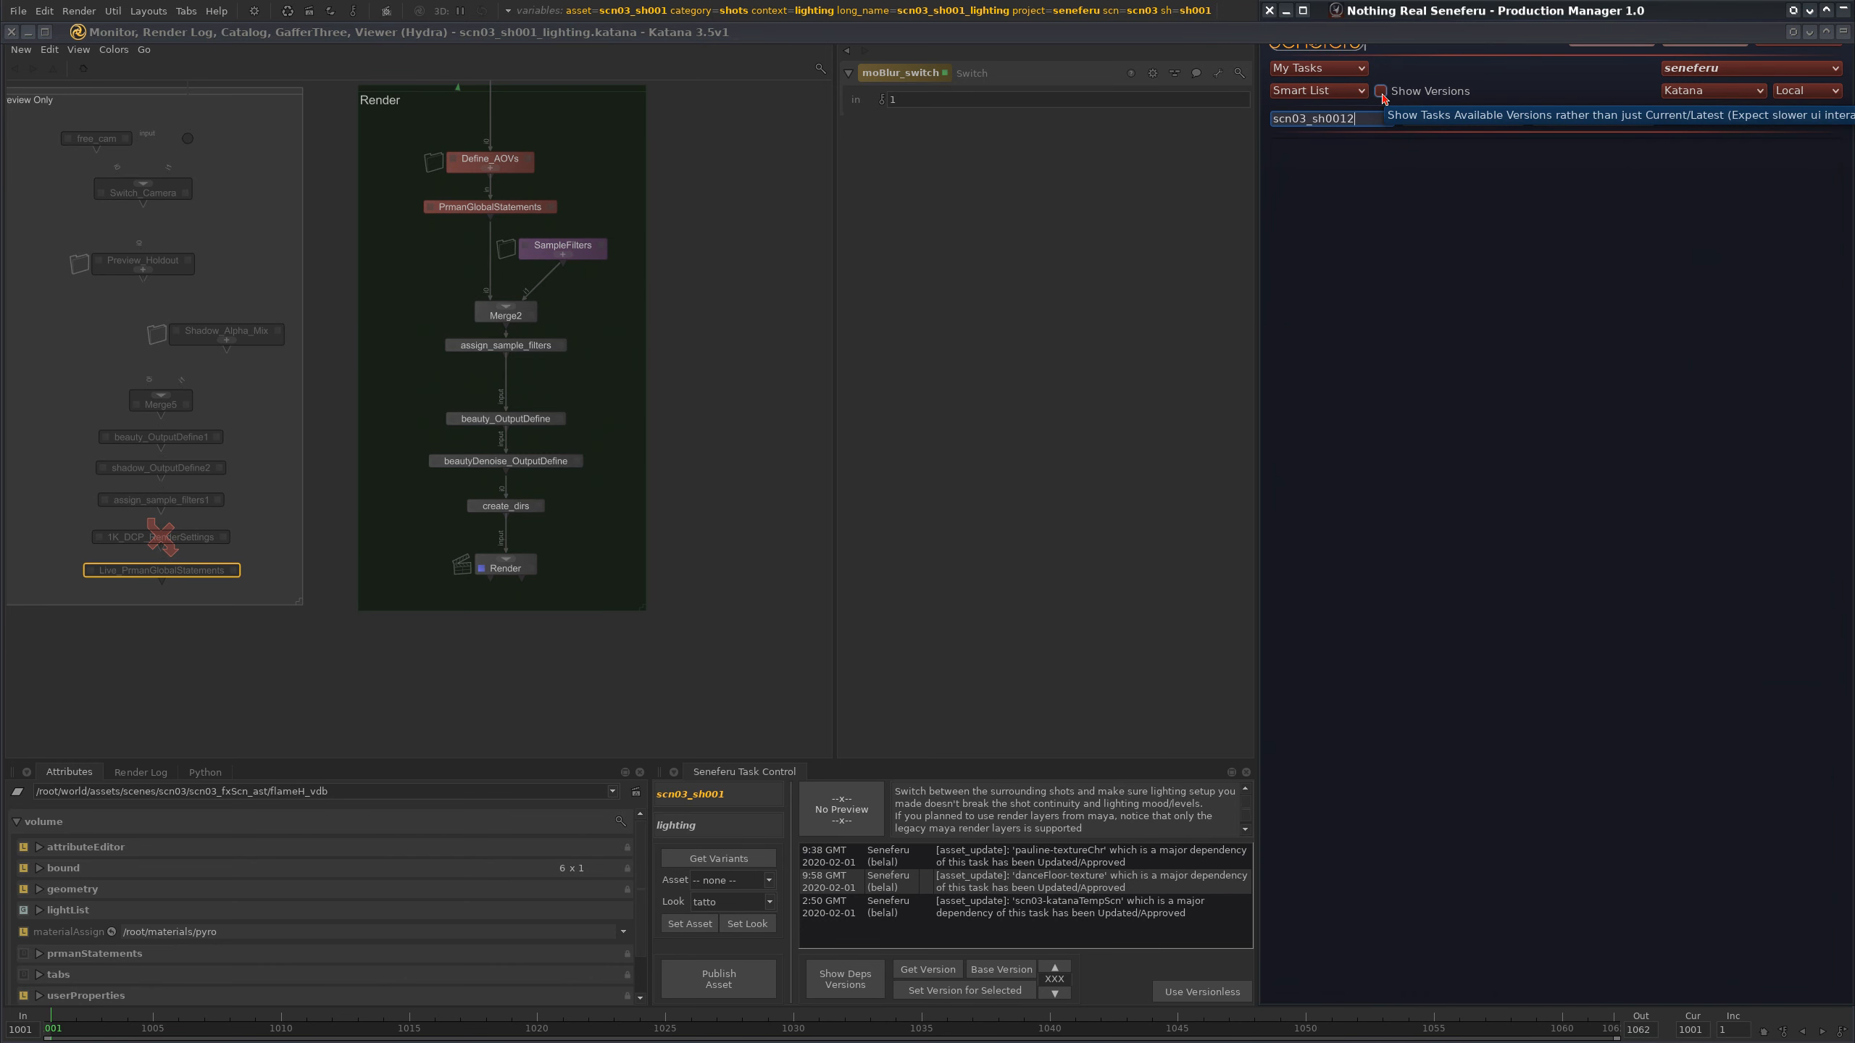
click(1635, 549)
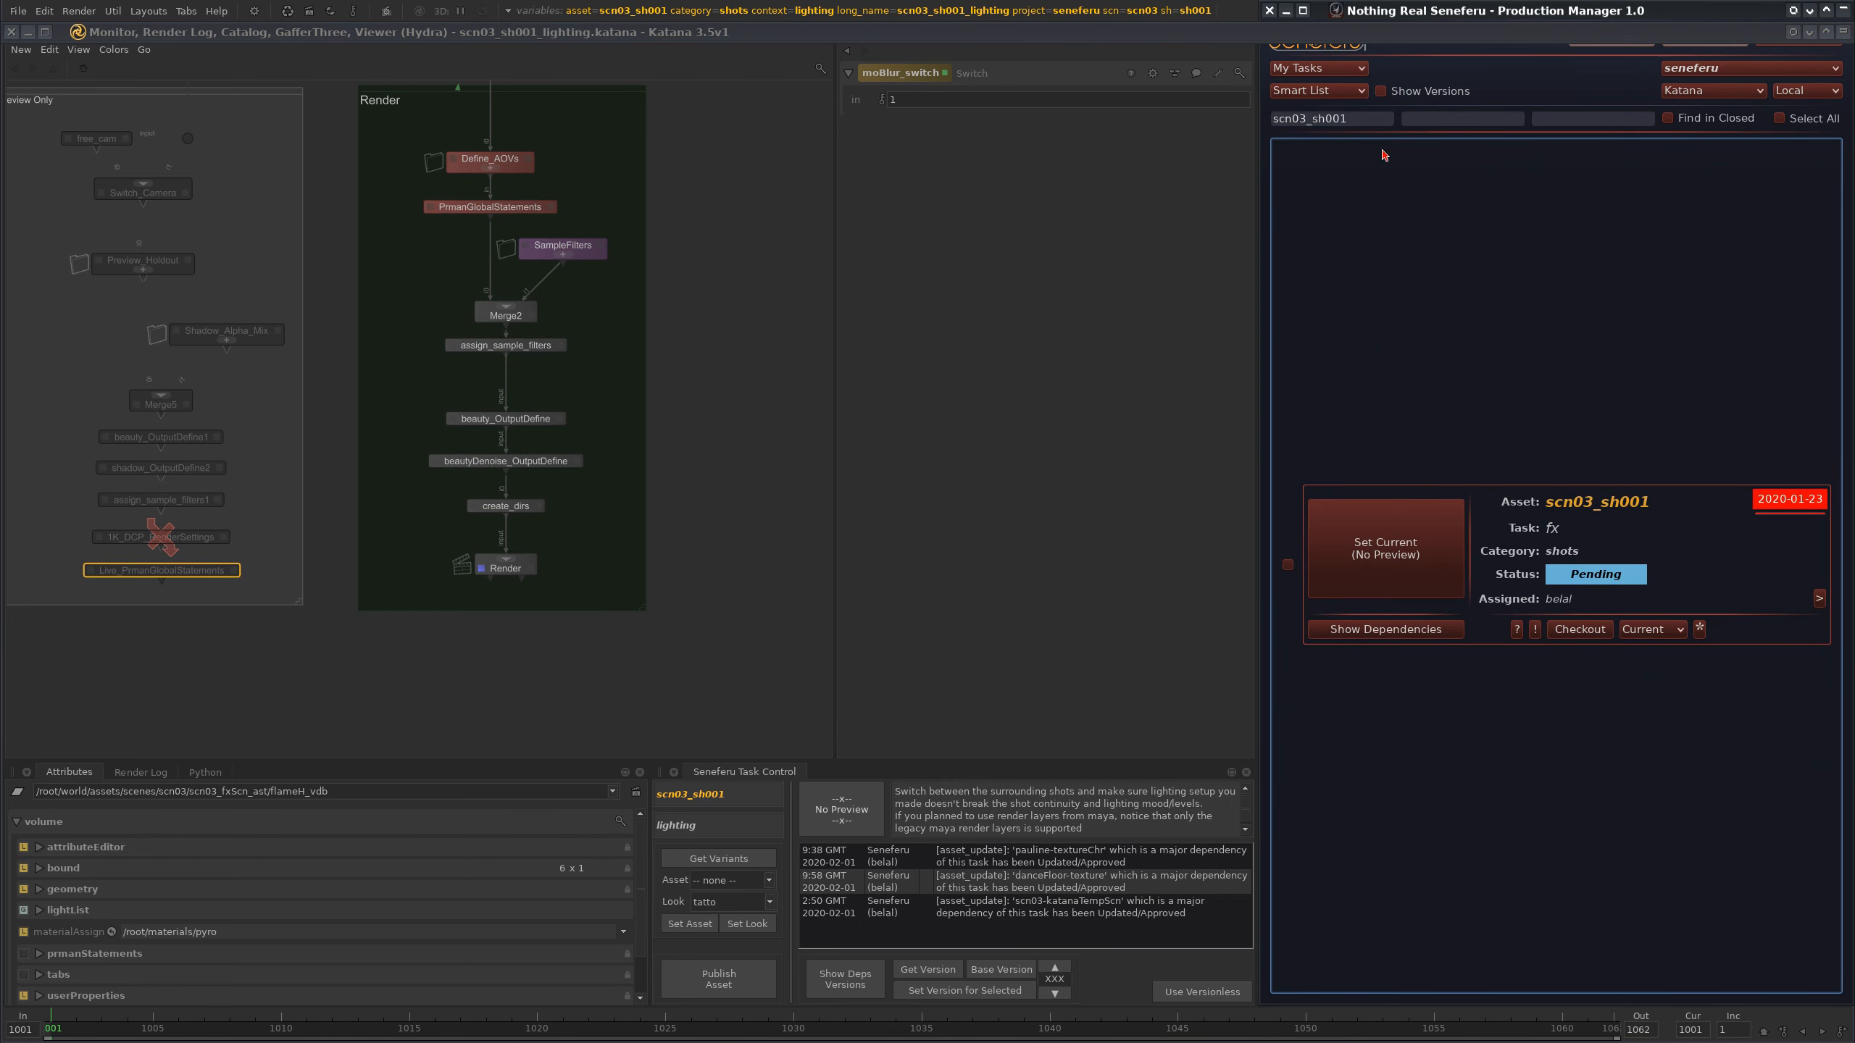
click(1449, 118)
text(lig)
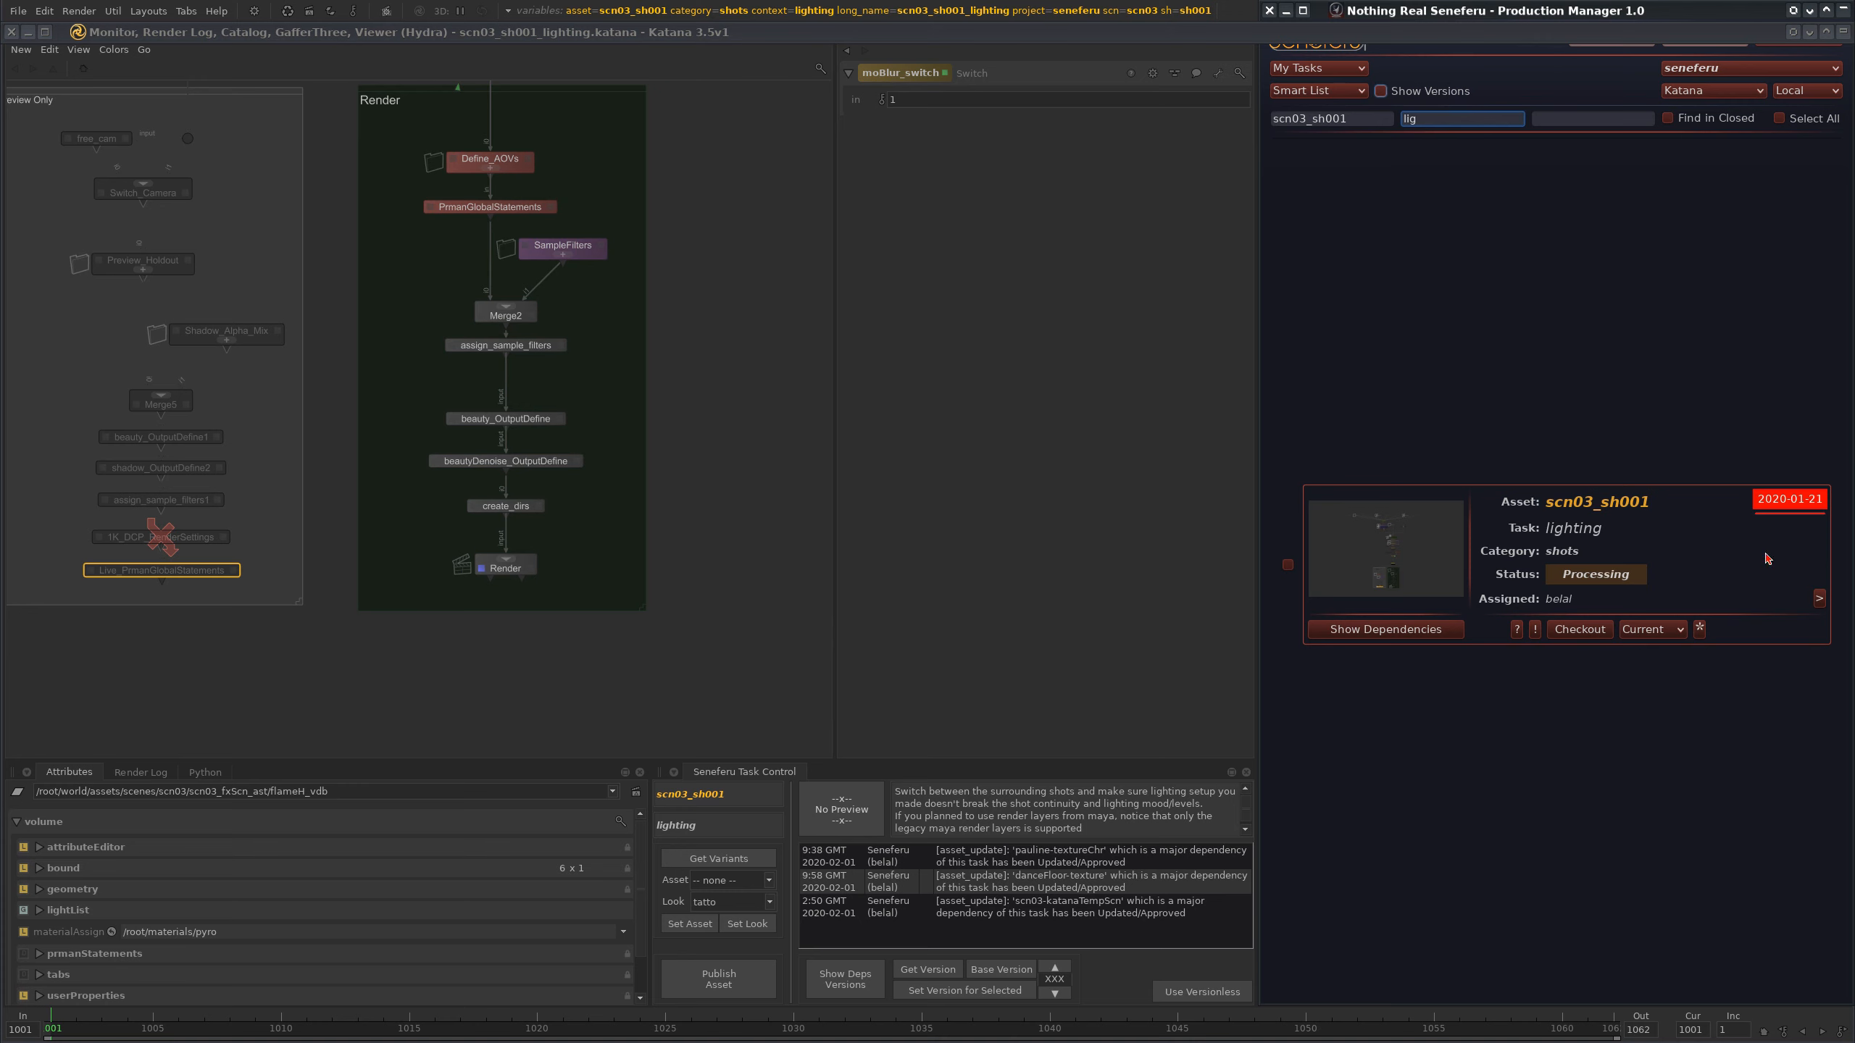
click(1603, 467)
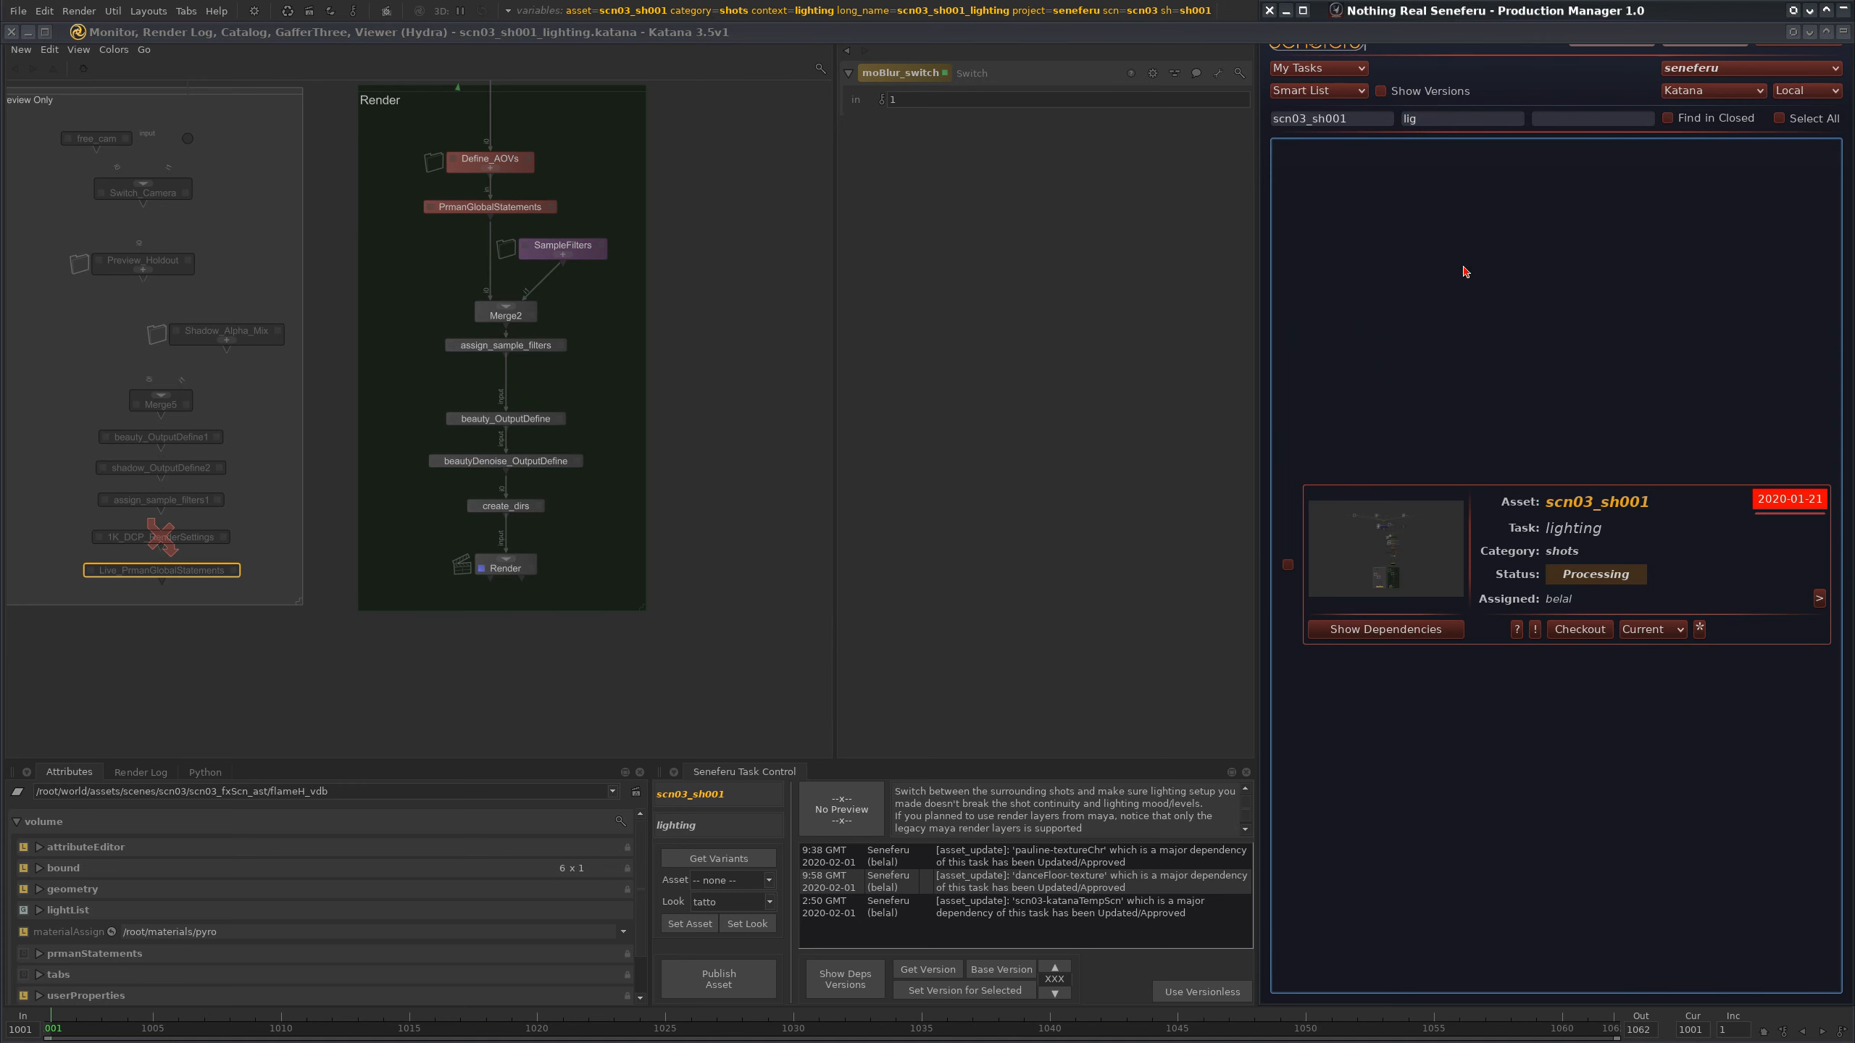
- Clear the task and asset name filters so the full task list is shown
click(1430, 120)
key(BackSpace)
key(BackSpace)
key(BackSpace)
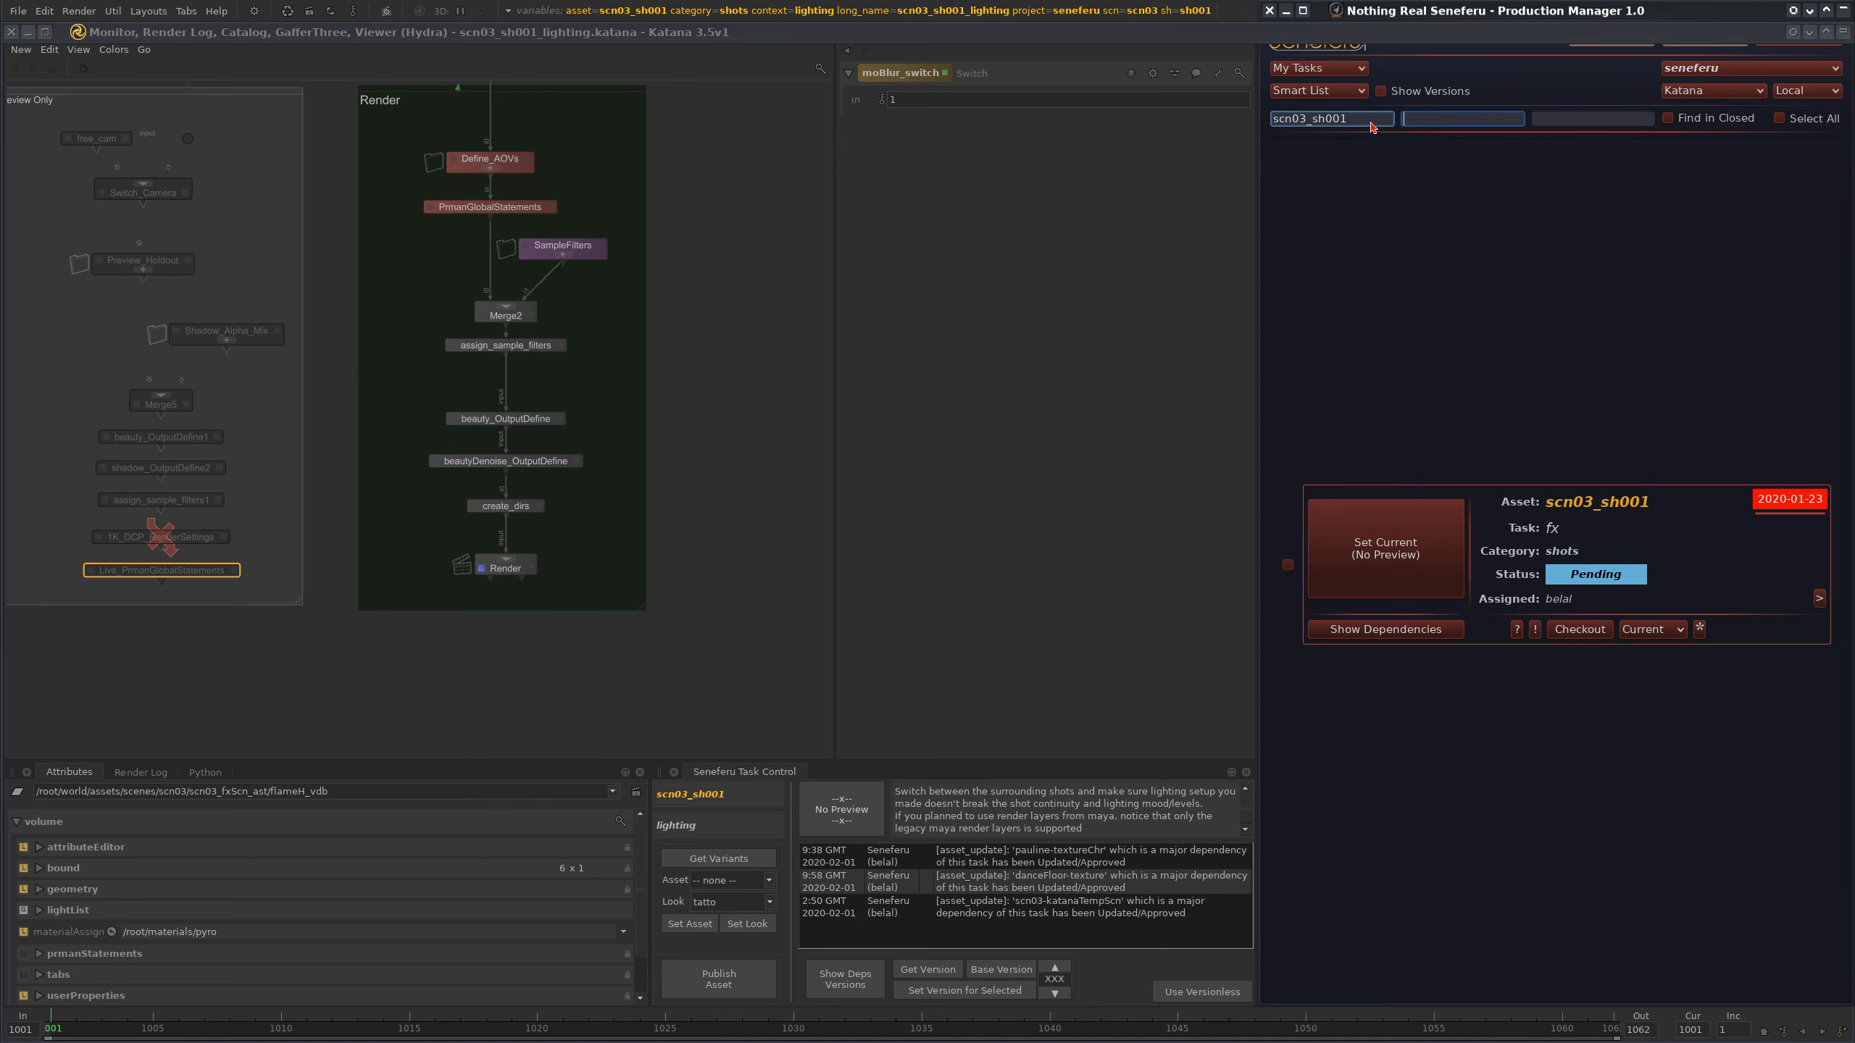
click(1367, 121)
key(BackSpace)
key(BackSpace)
key(BackSpace)
key(BackSpace)
key(BackSpace)
key(BackSpace)
key(BackSpace)
key(BackSpace)
key(BackSpace)
key(BackSpace)
key(BackSpace)
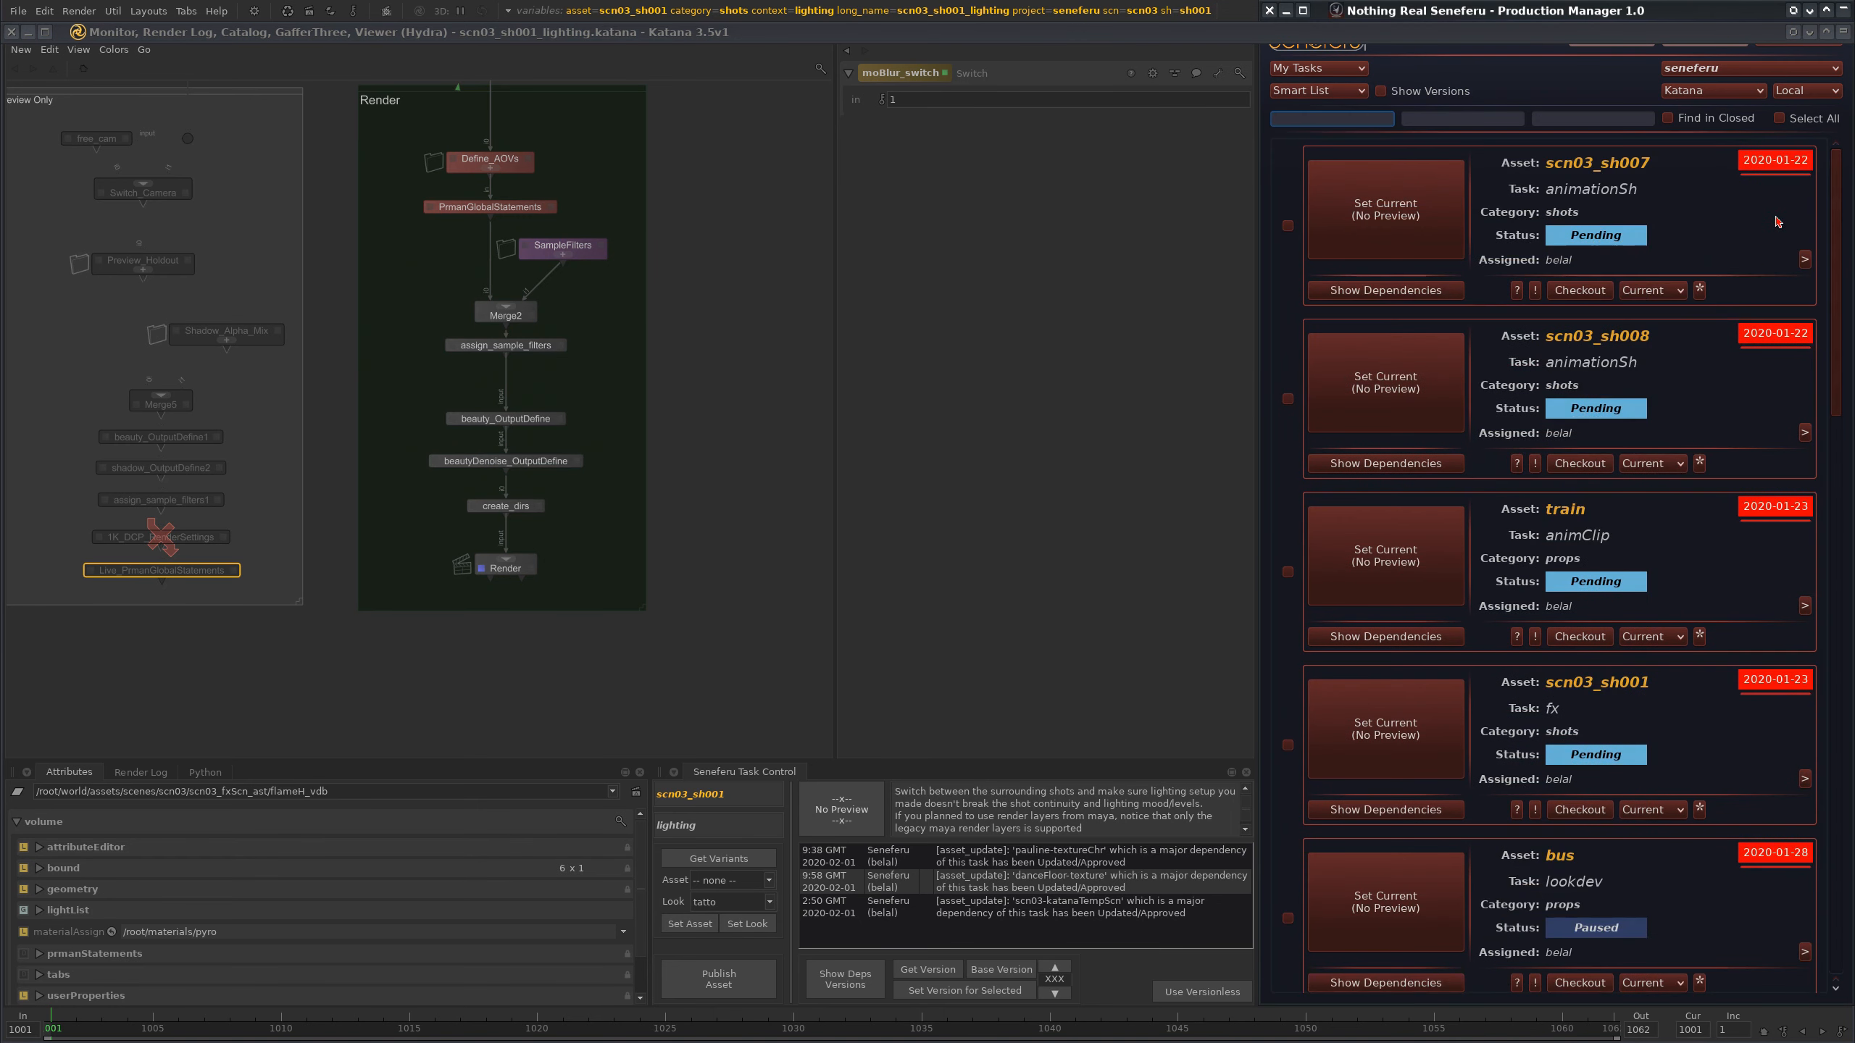
- Set the scn03_sh002 lighting task as the current task and change its status to In Progress
drag(1834, 186, 1768, 115)
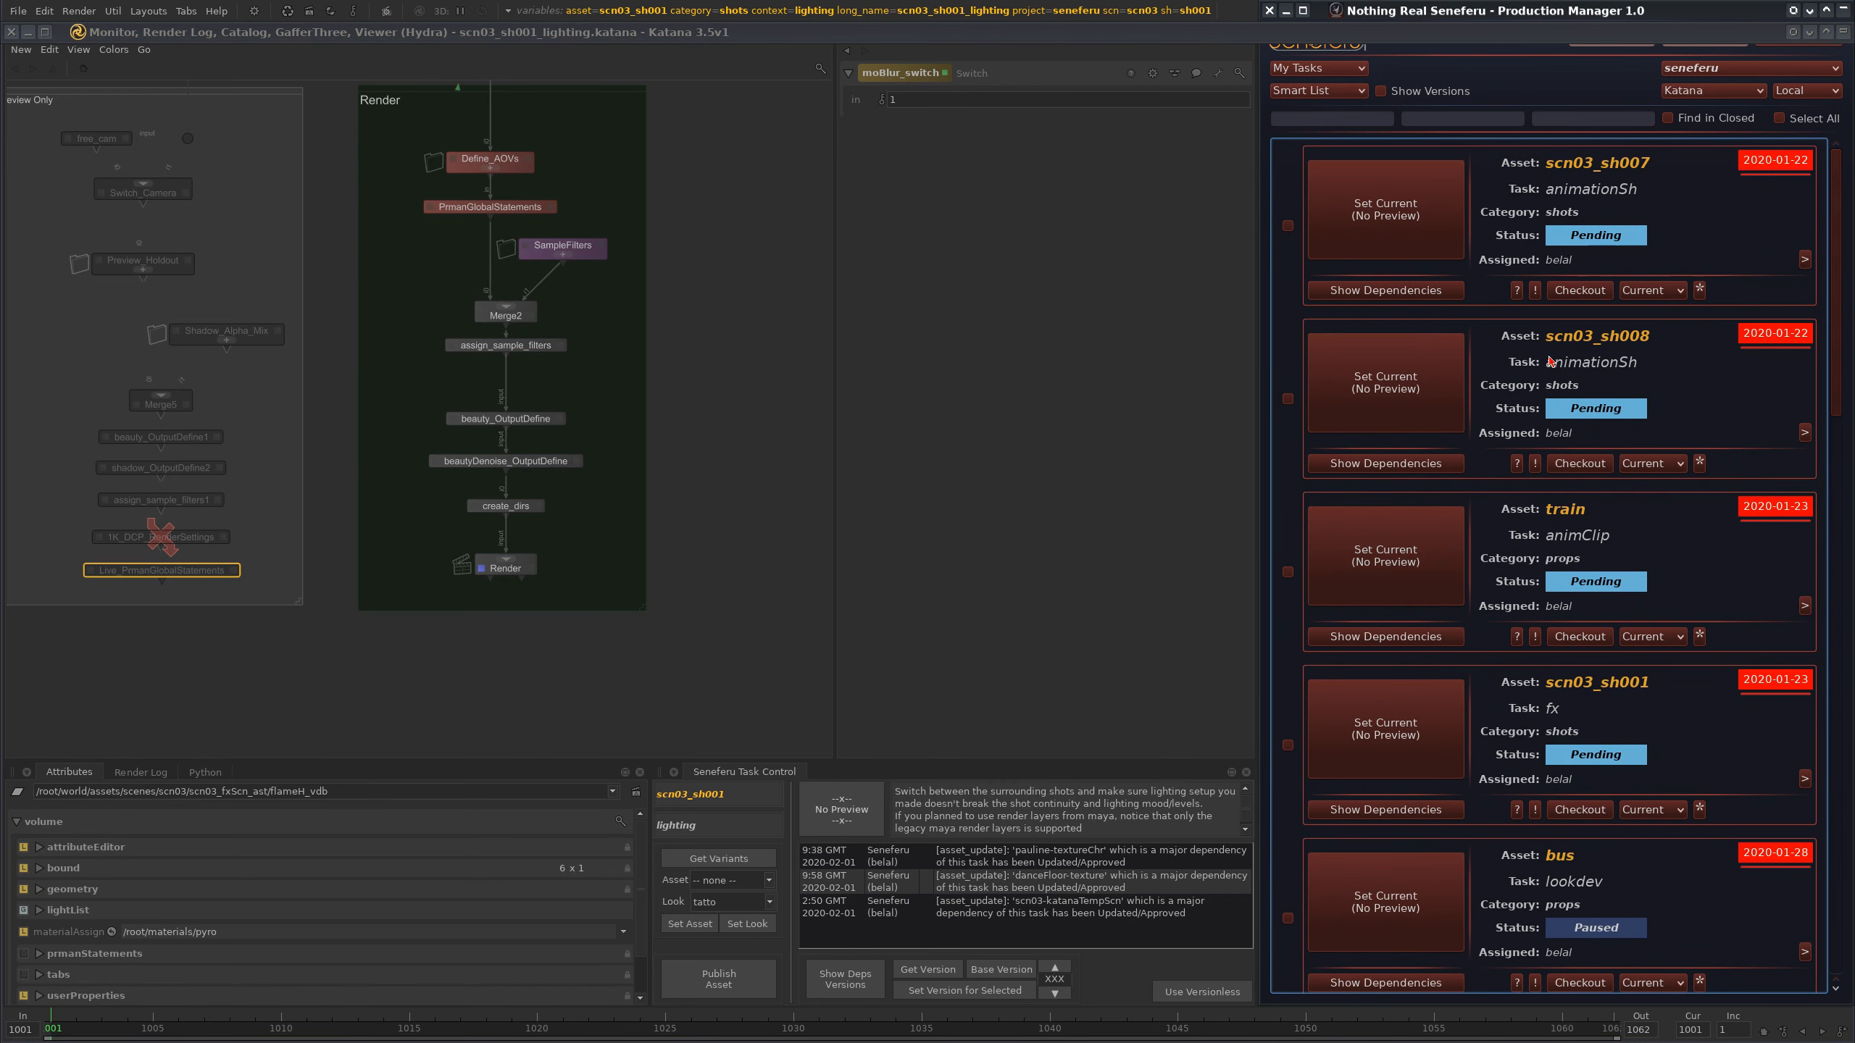
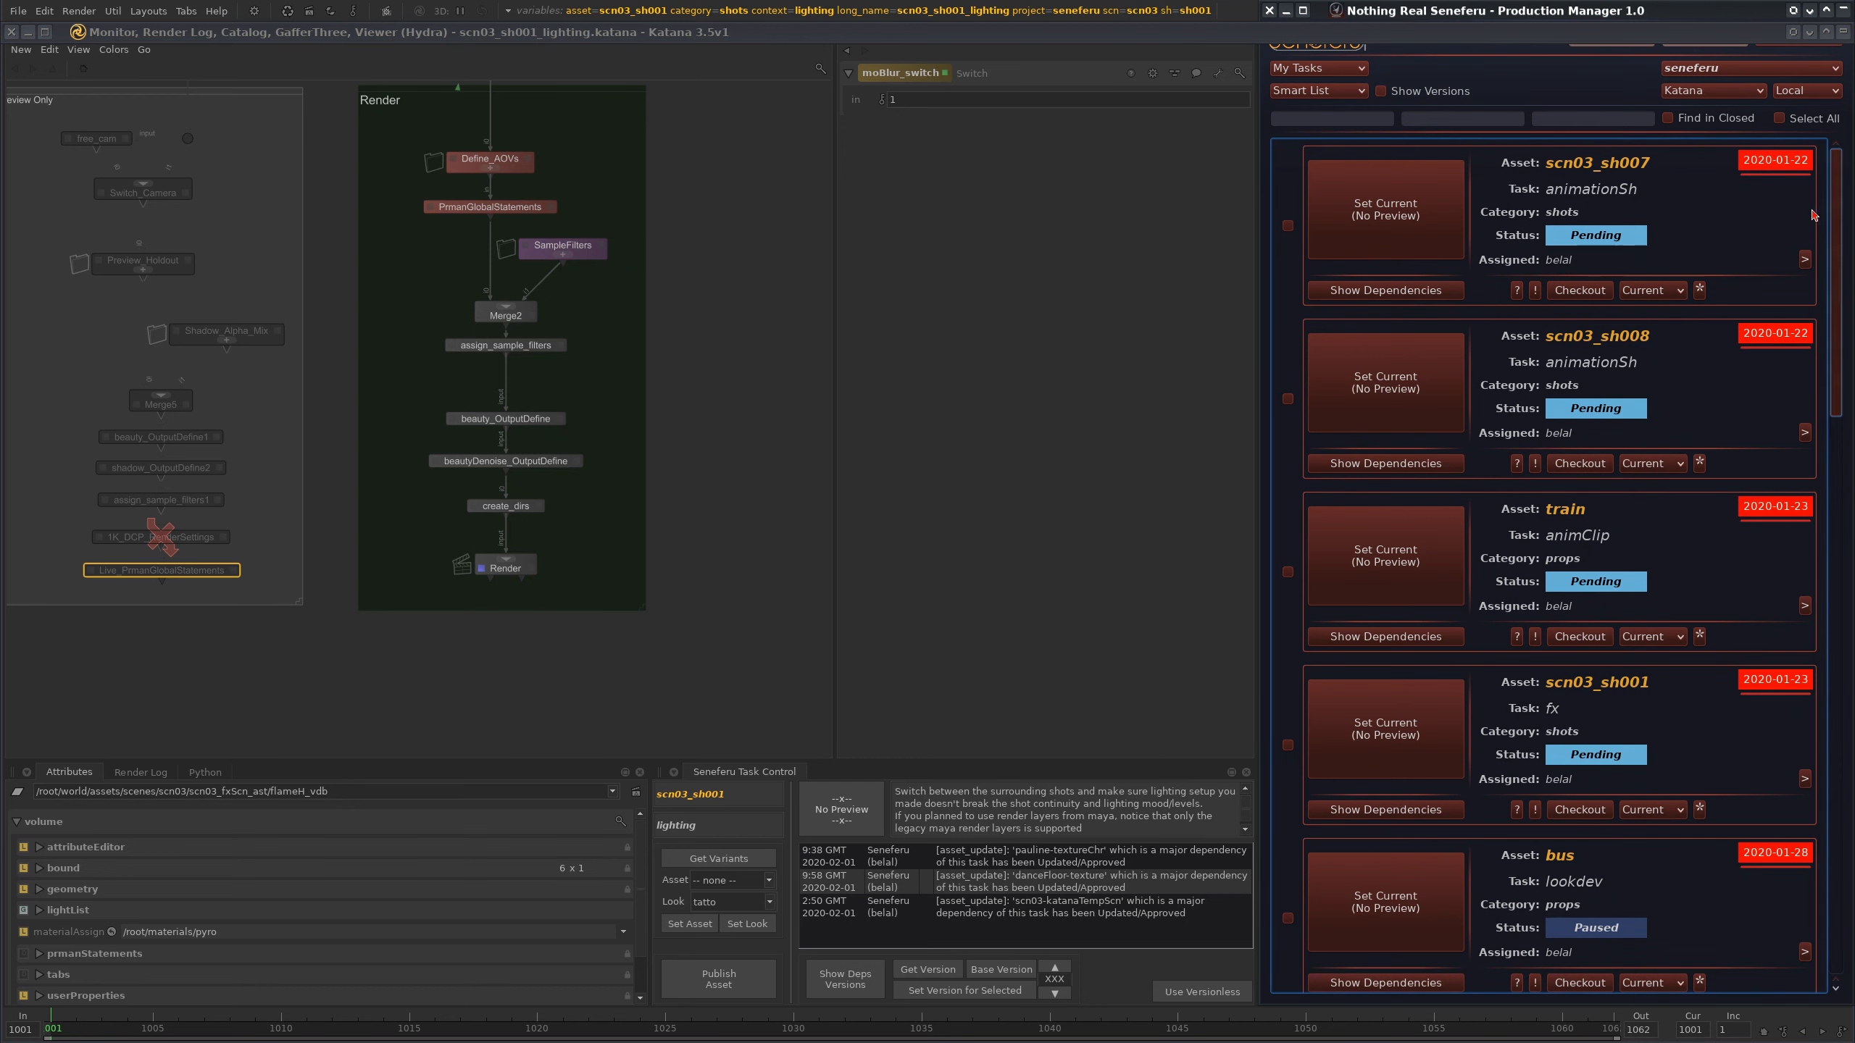
mouse_move(1835, 213)
mouse_down()
mouse_move(1835, 239)
mouse_move(1834, 197)
mouse_up()
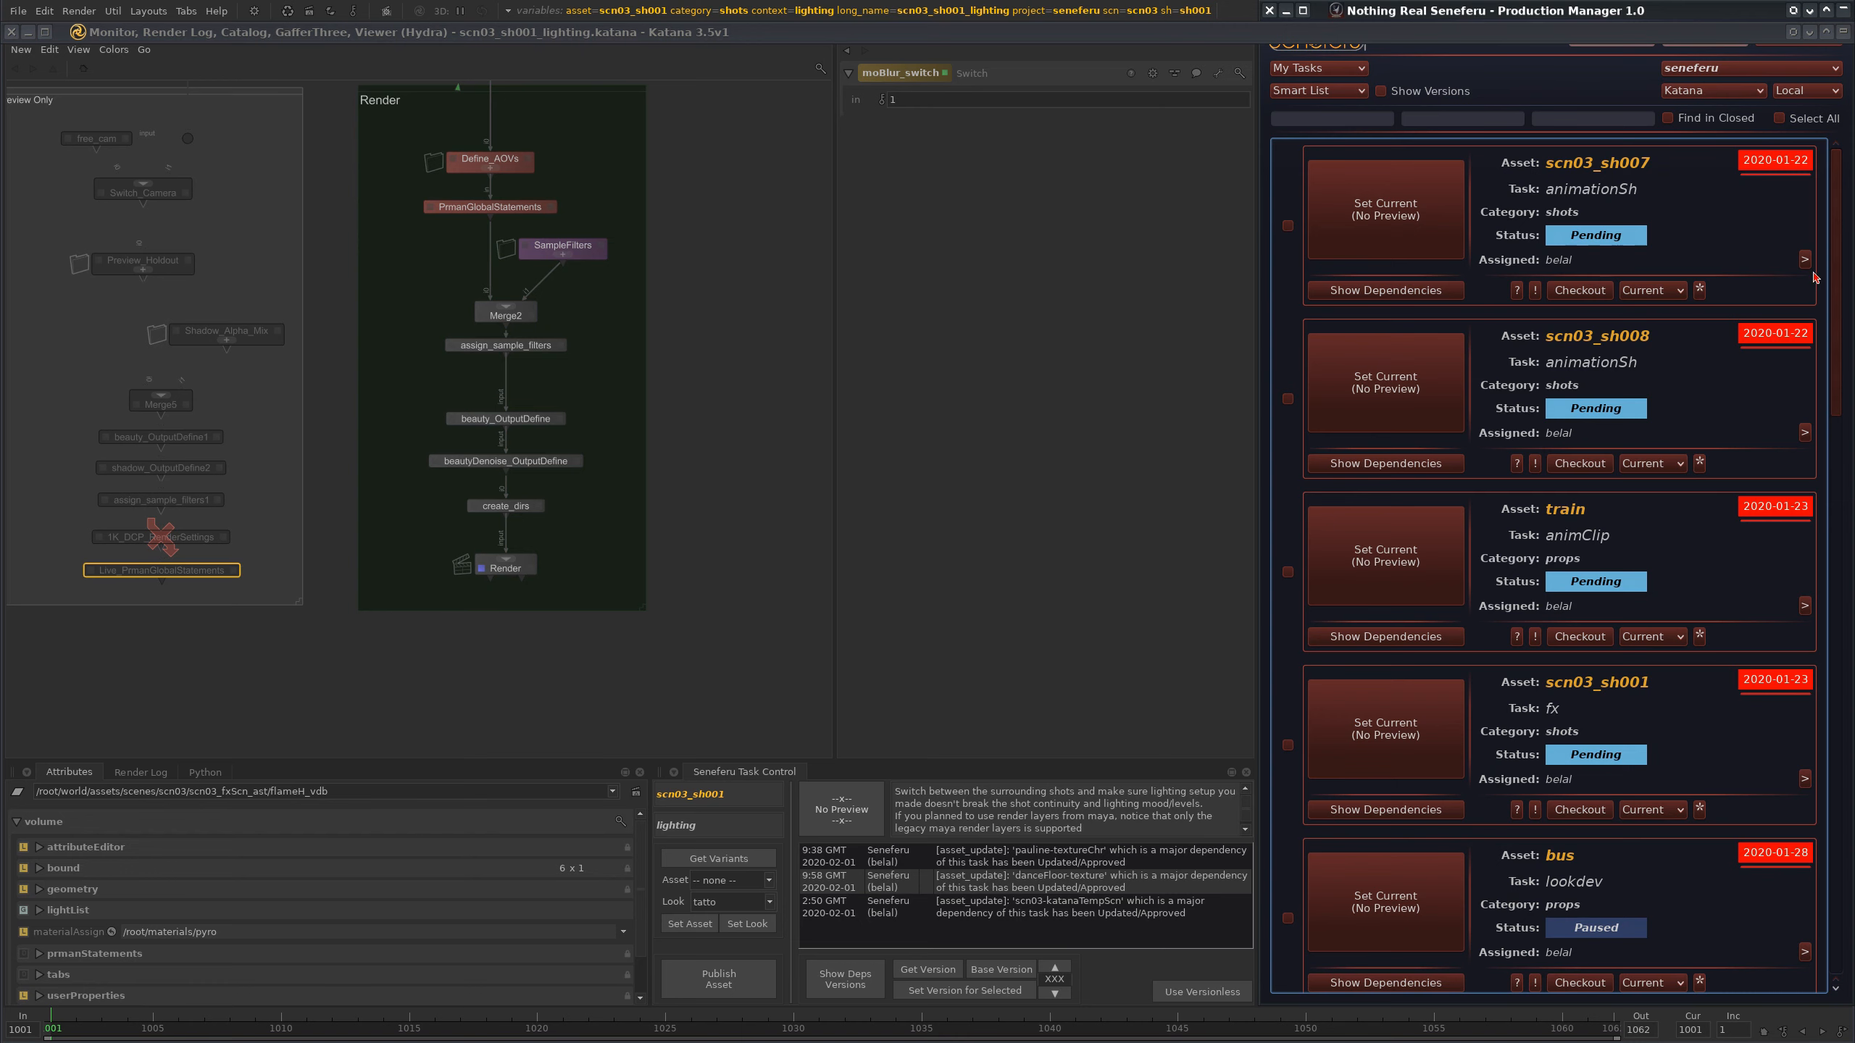
drag(1834, 278, 1837, 644)
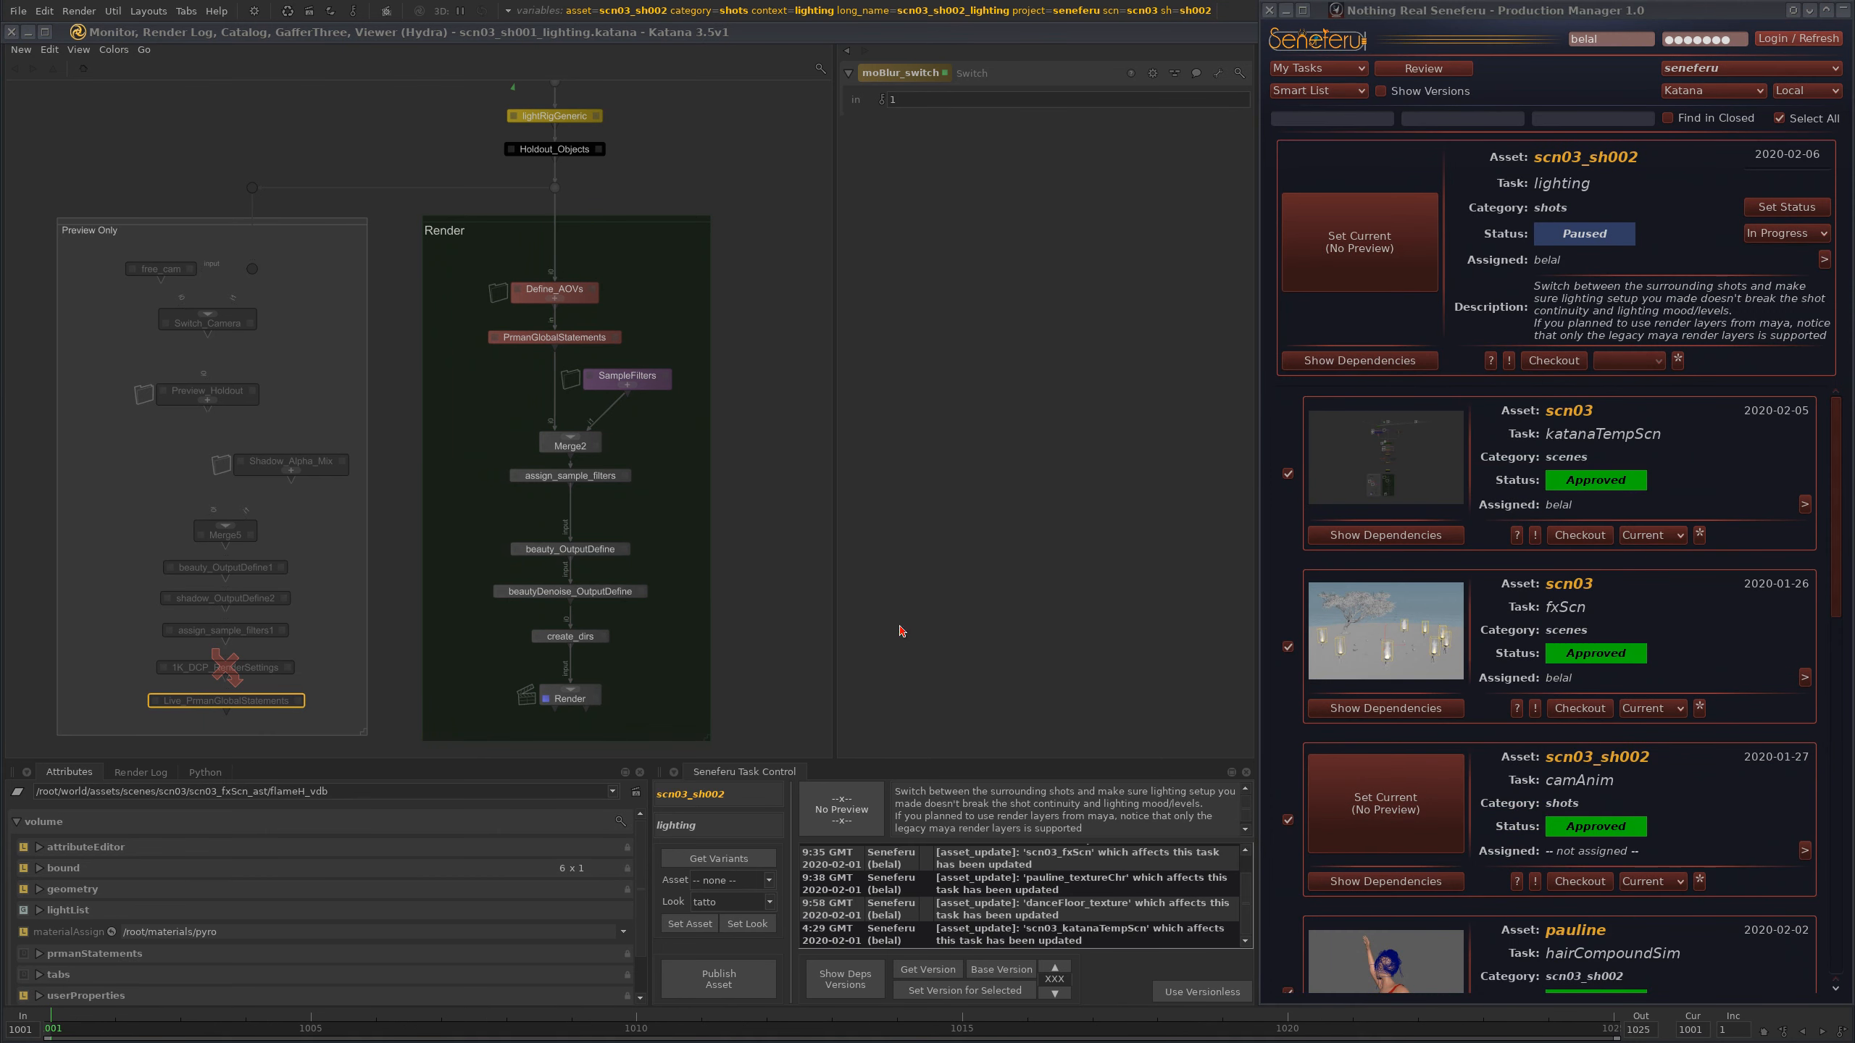
click(1775, 209)
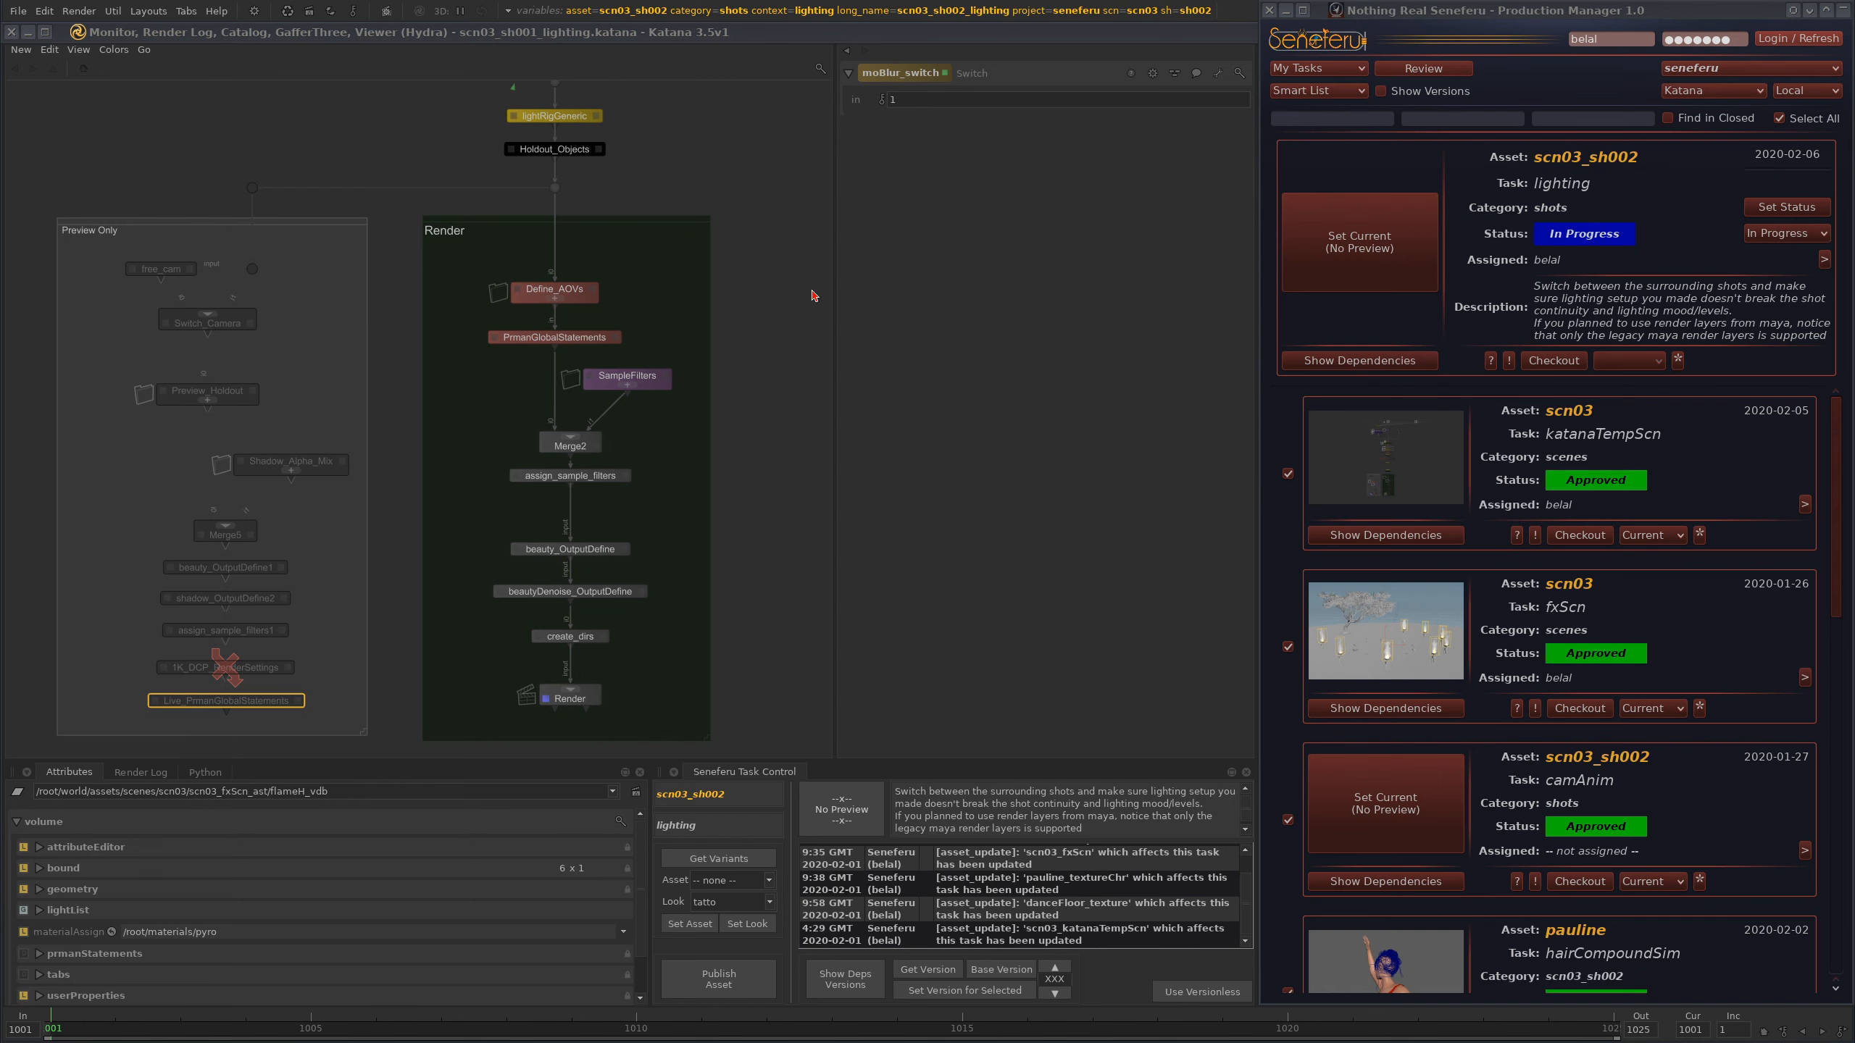
- Check the global graph state variables for scn03_sh002 and look over the open node graph
click(508, 10)
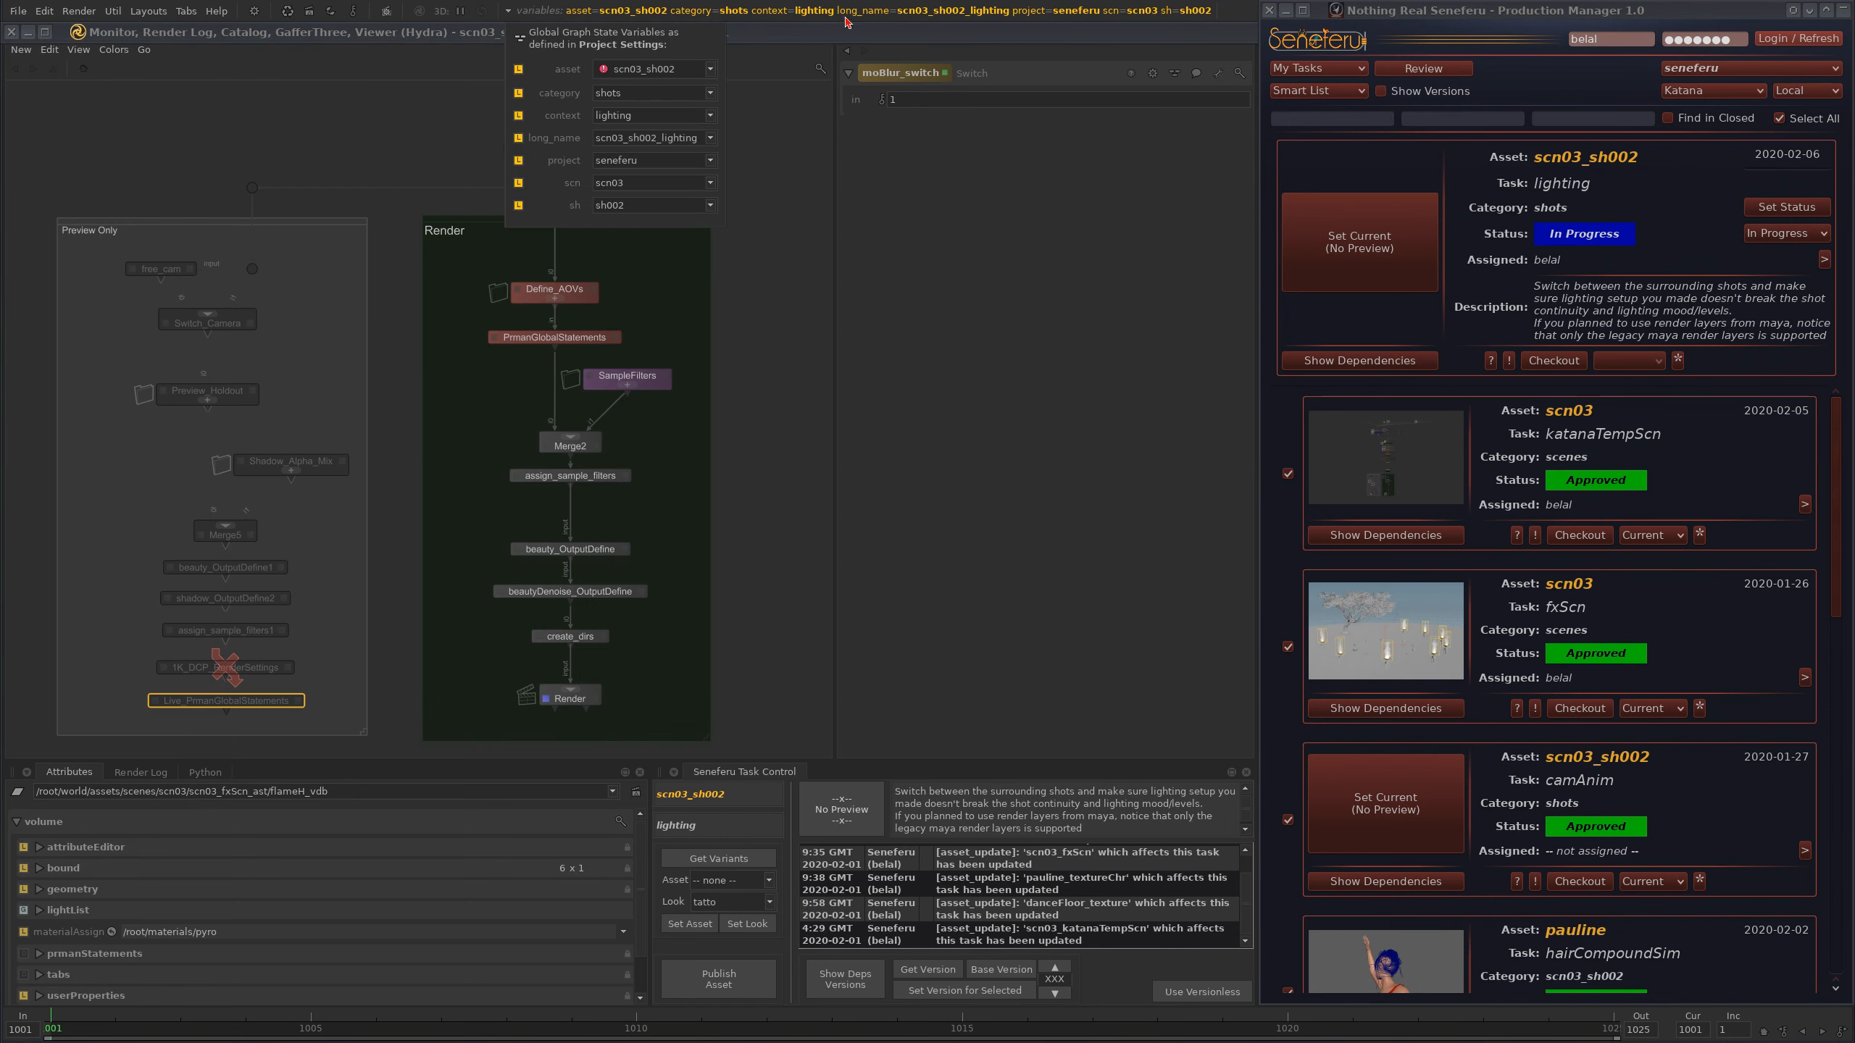
click(712, 323)
scroll(748, 454, down, 8)
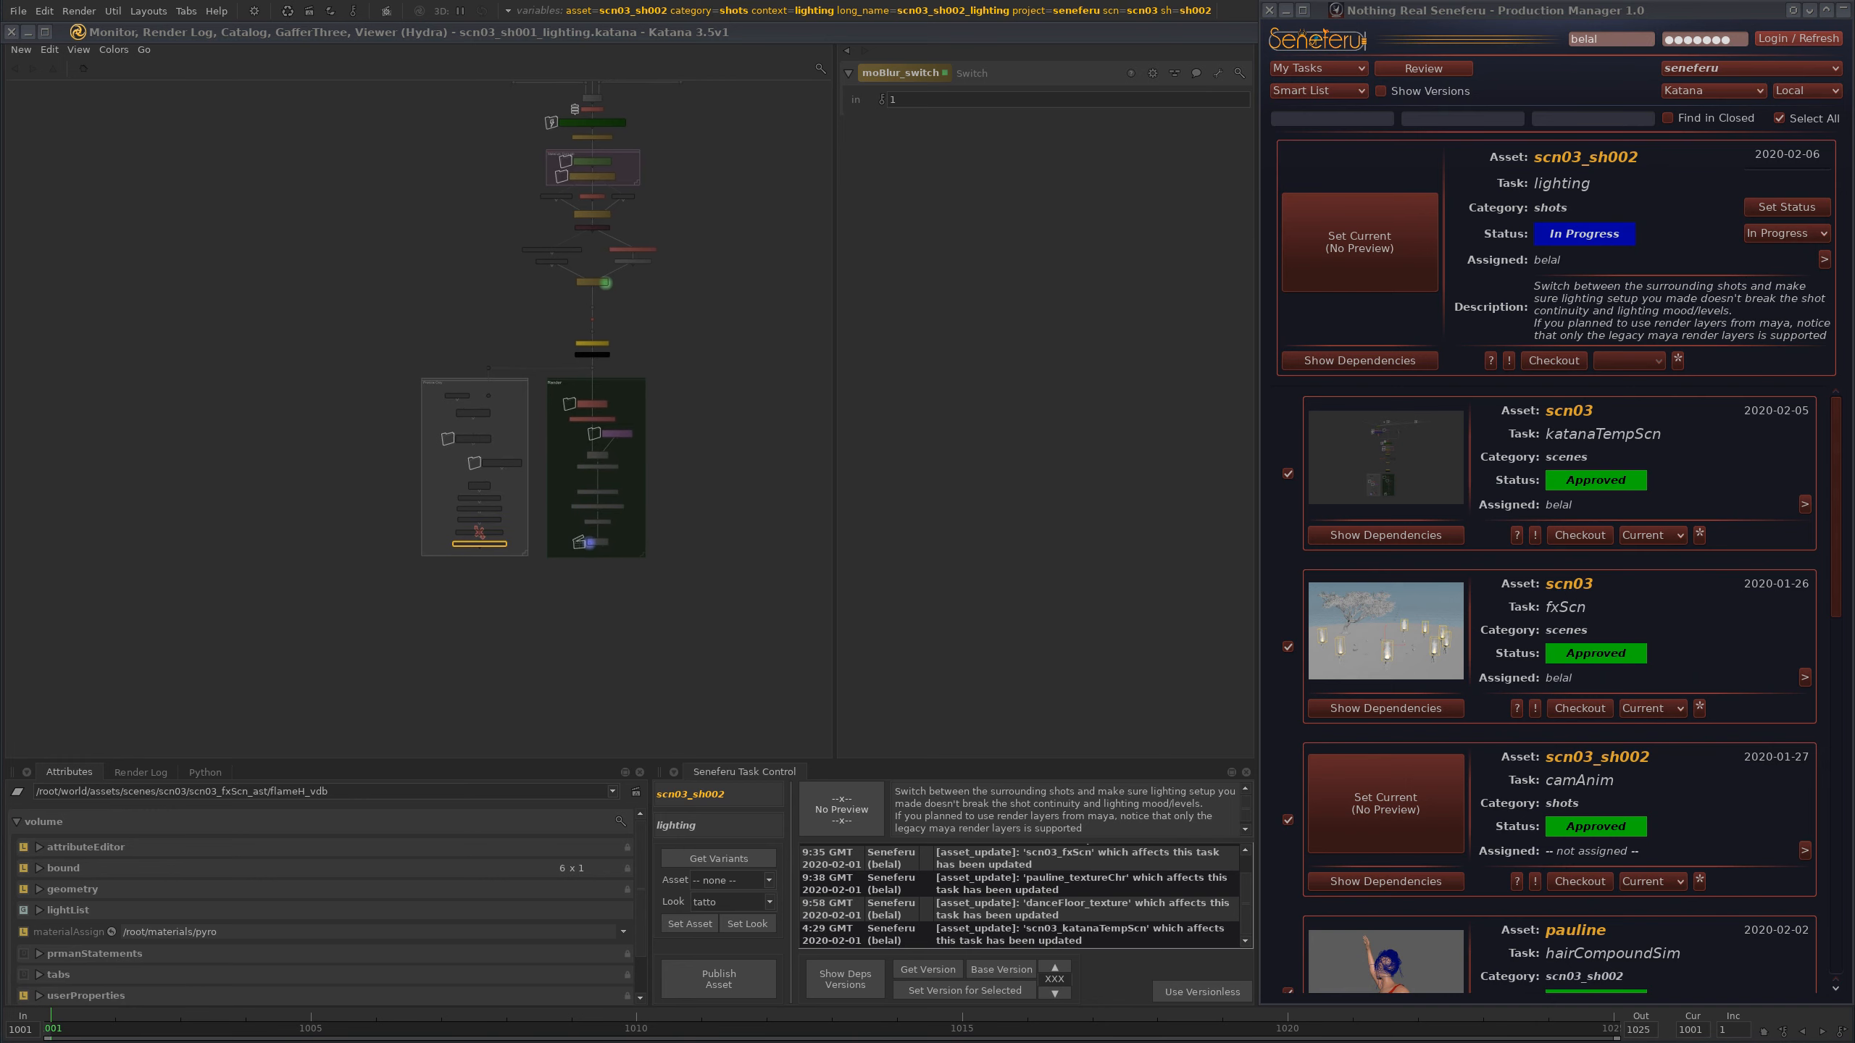
scroll(723, 573, up, 5)
scroll(663, 580, down, 4)
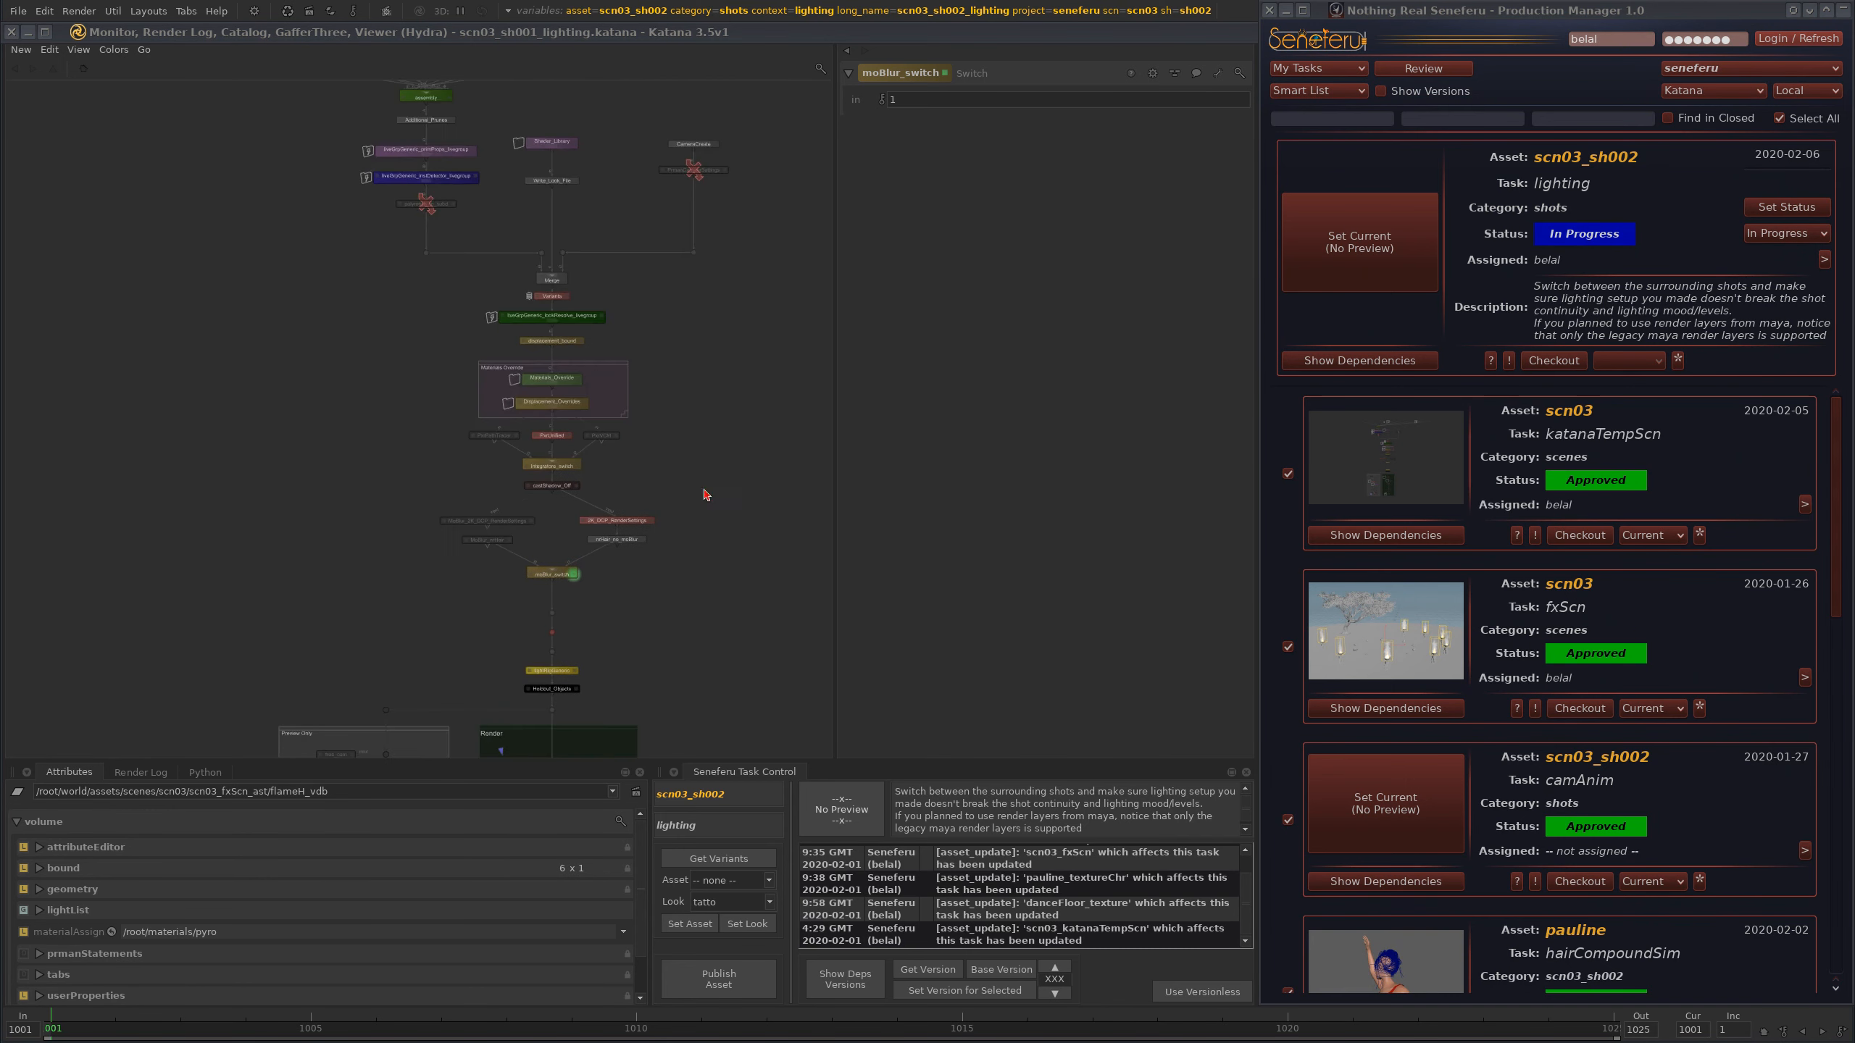
- Load the scn03 template as a new scene for scn03_sh002 and deselect katanaTempScn in the dependency list
scroll(629, 219, up, 5)
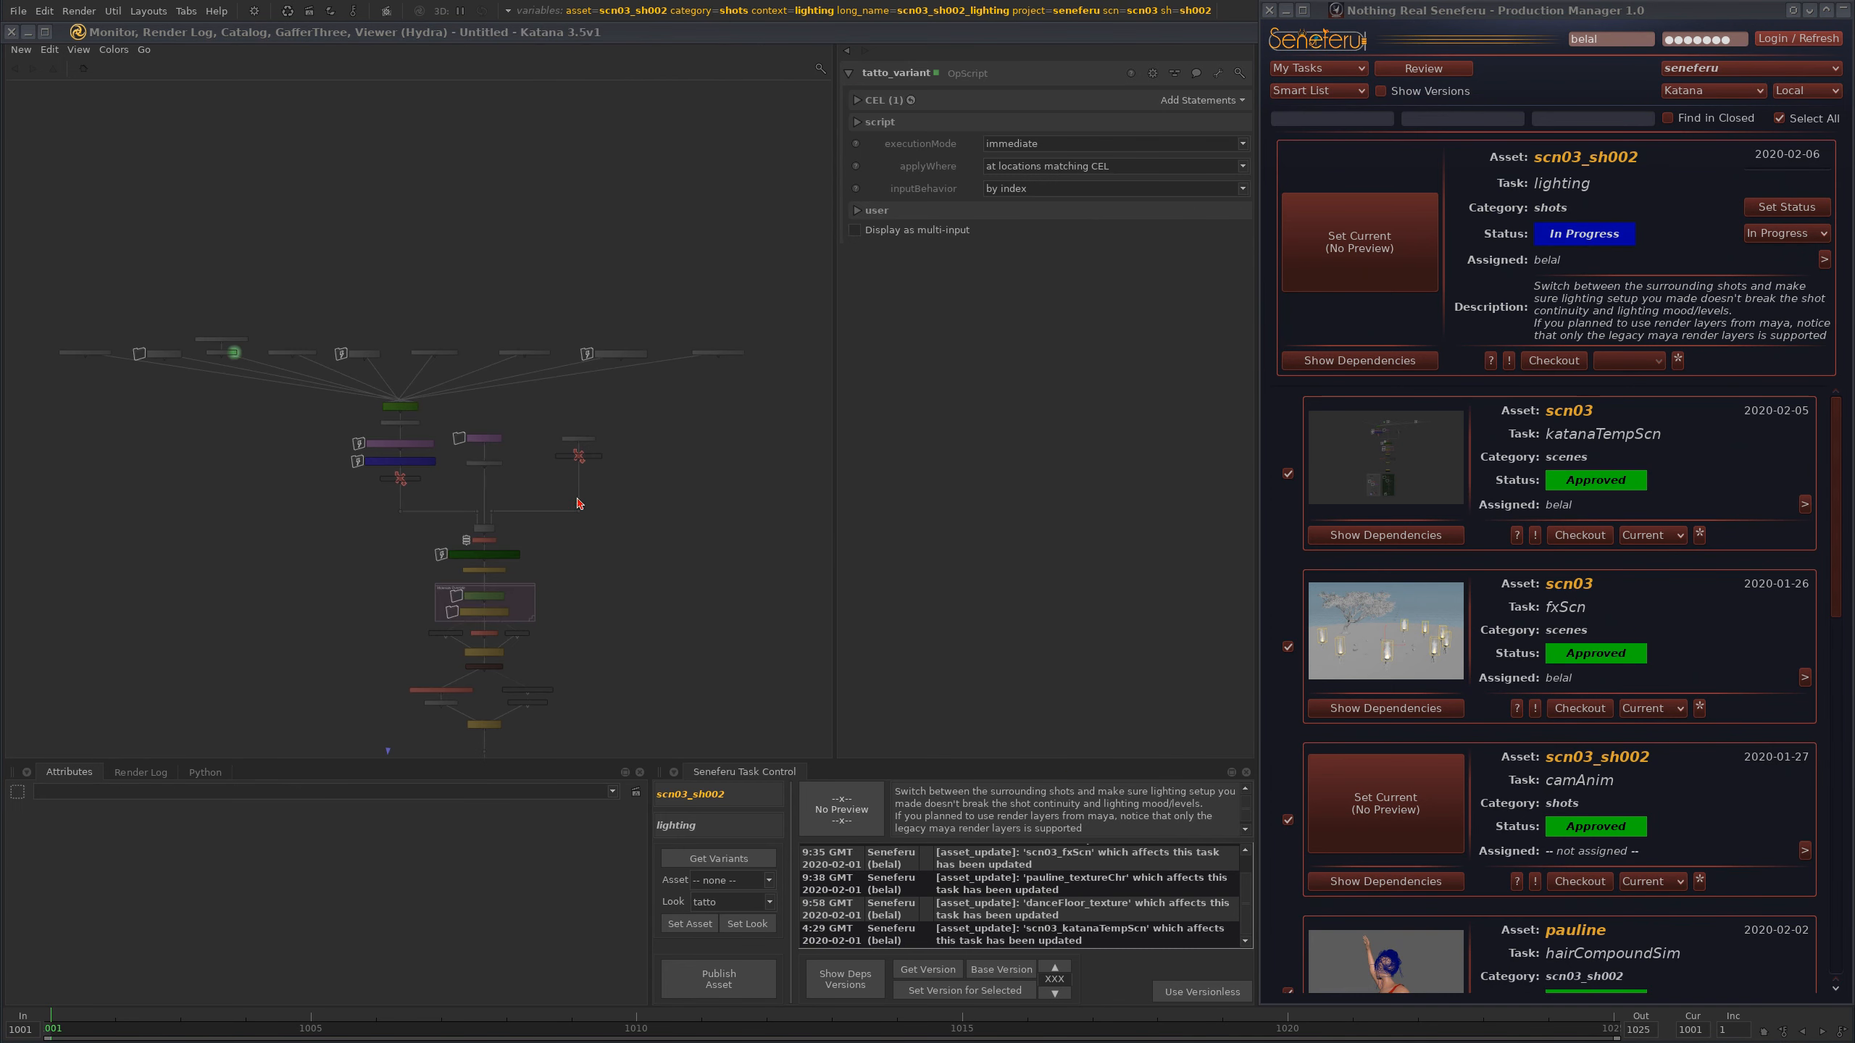
middle_drag(581, 503, 709, 481)
scroll(609, 526, up, 3)
scroll(709, 481, up, 2)
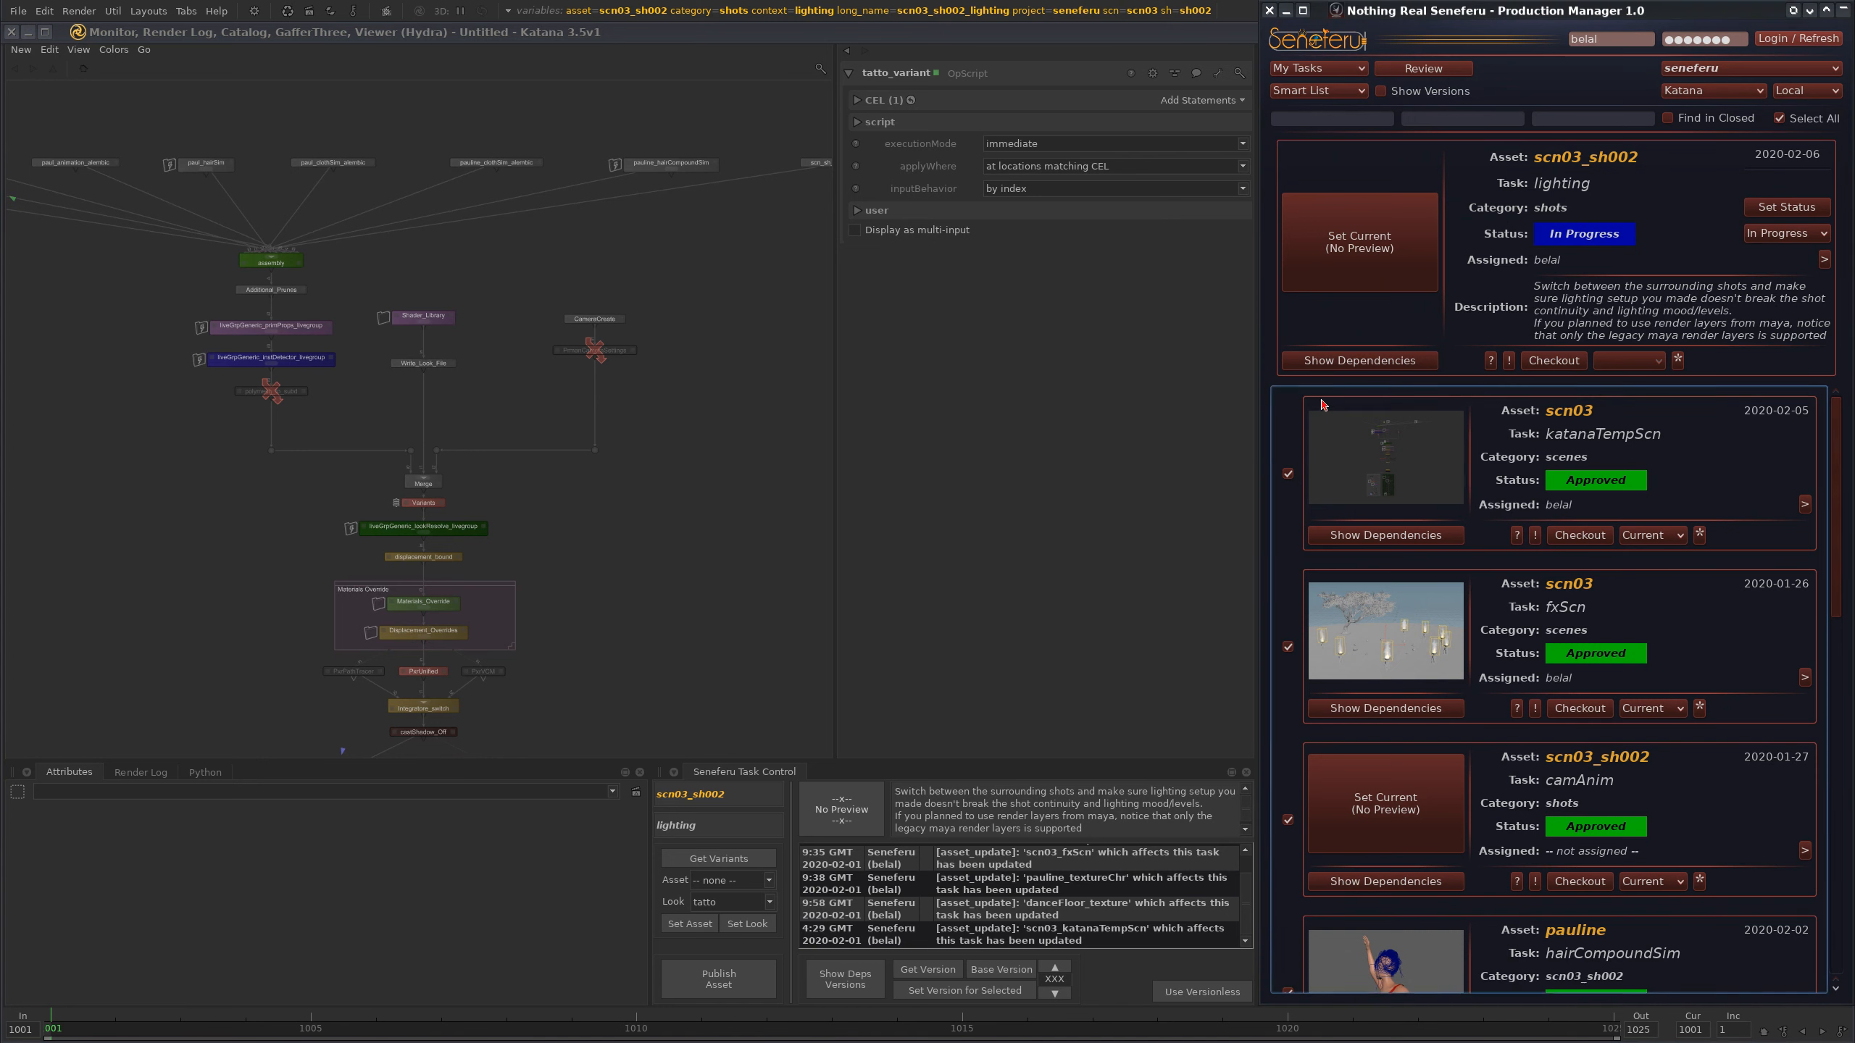
click(1292, 472)
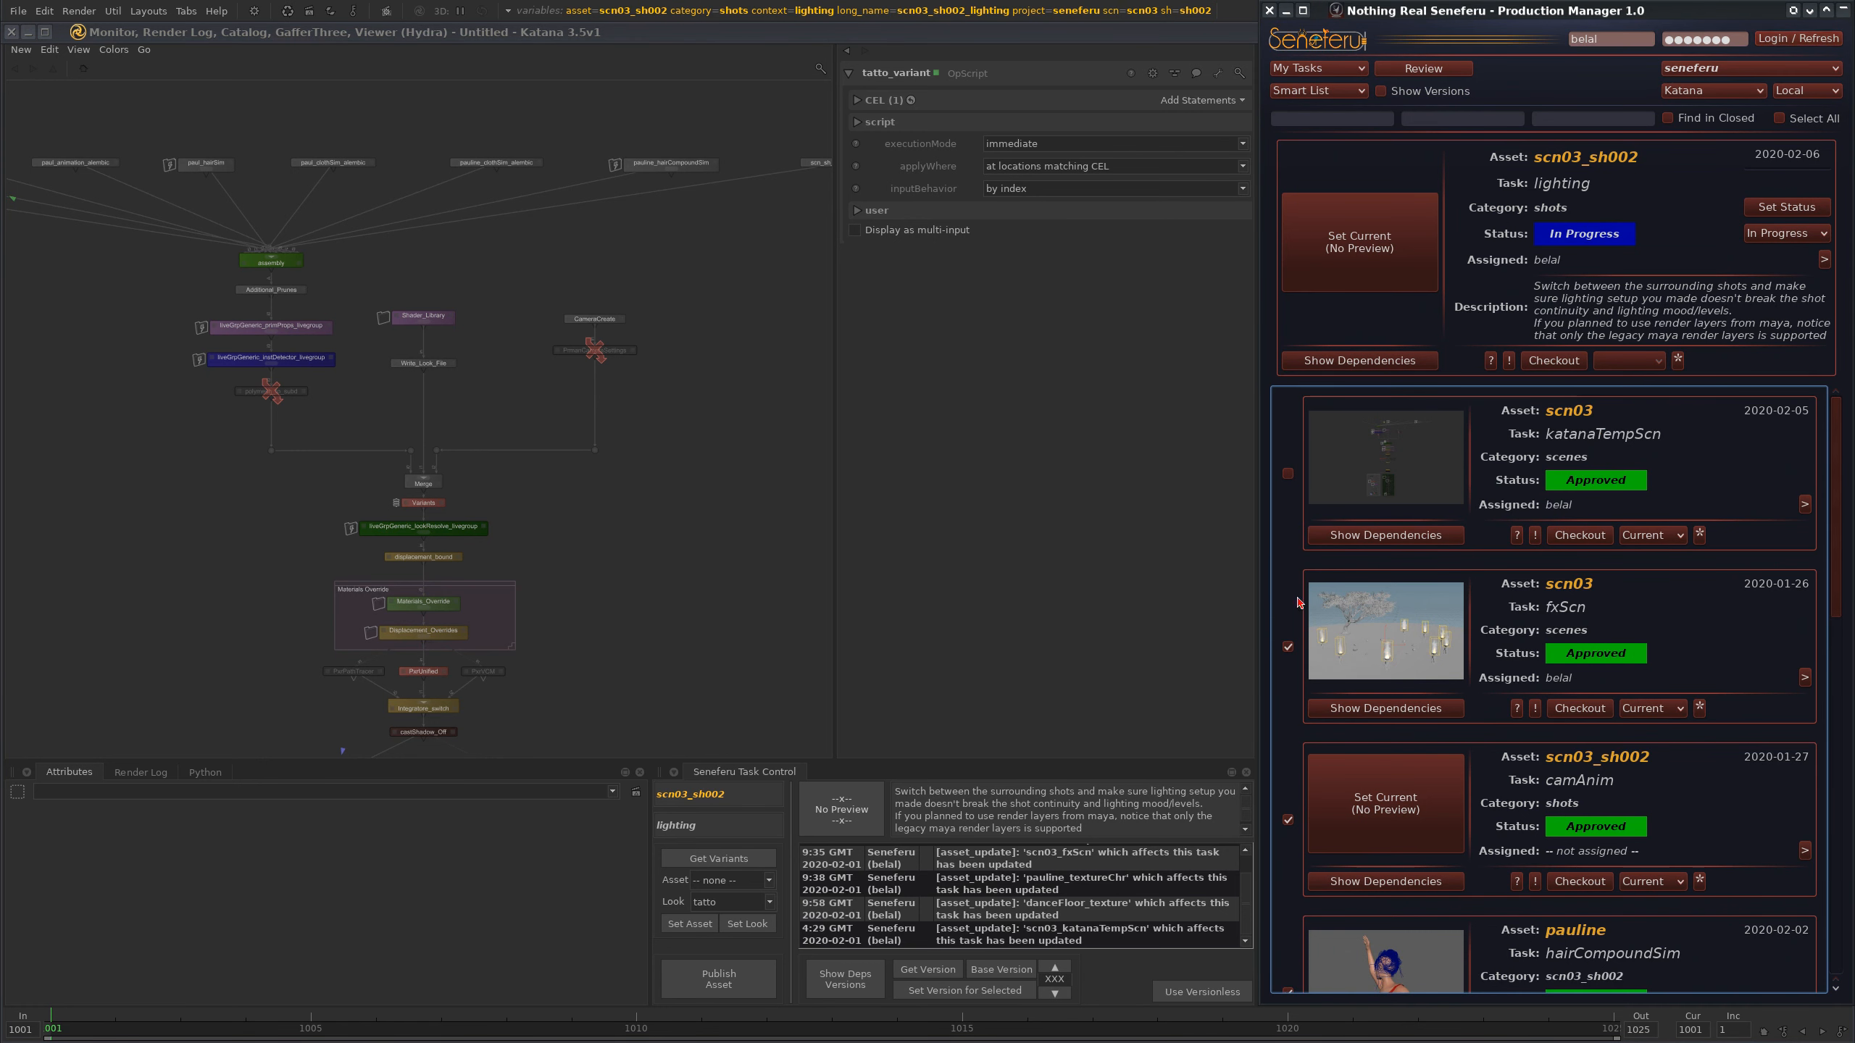
middle_drag(701, 555, 696, 556)
scroll(701, 543, down, 2)
mouse_move(679, 440)
middle_down()
mouse_move(700, 544)
mouse_move(705, 456)
middle_up()
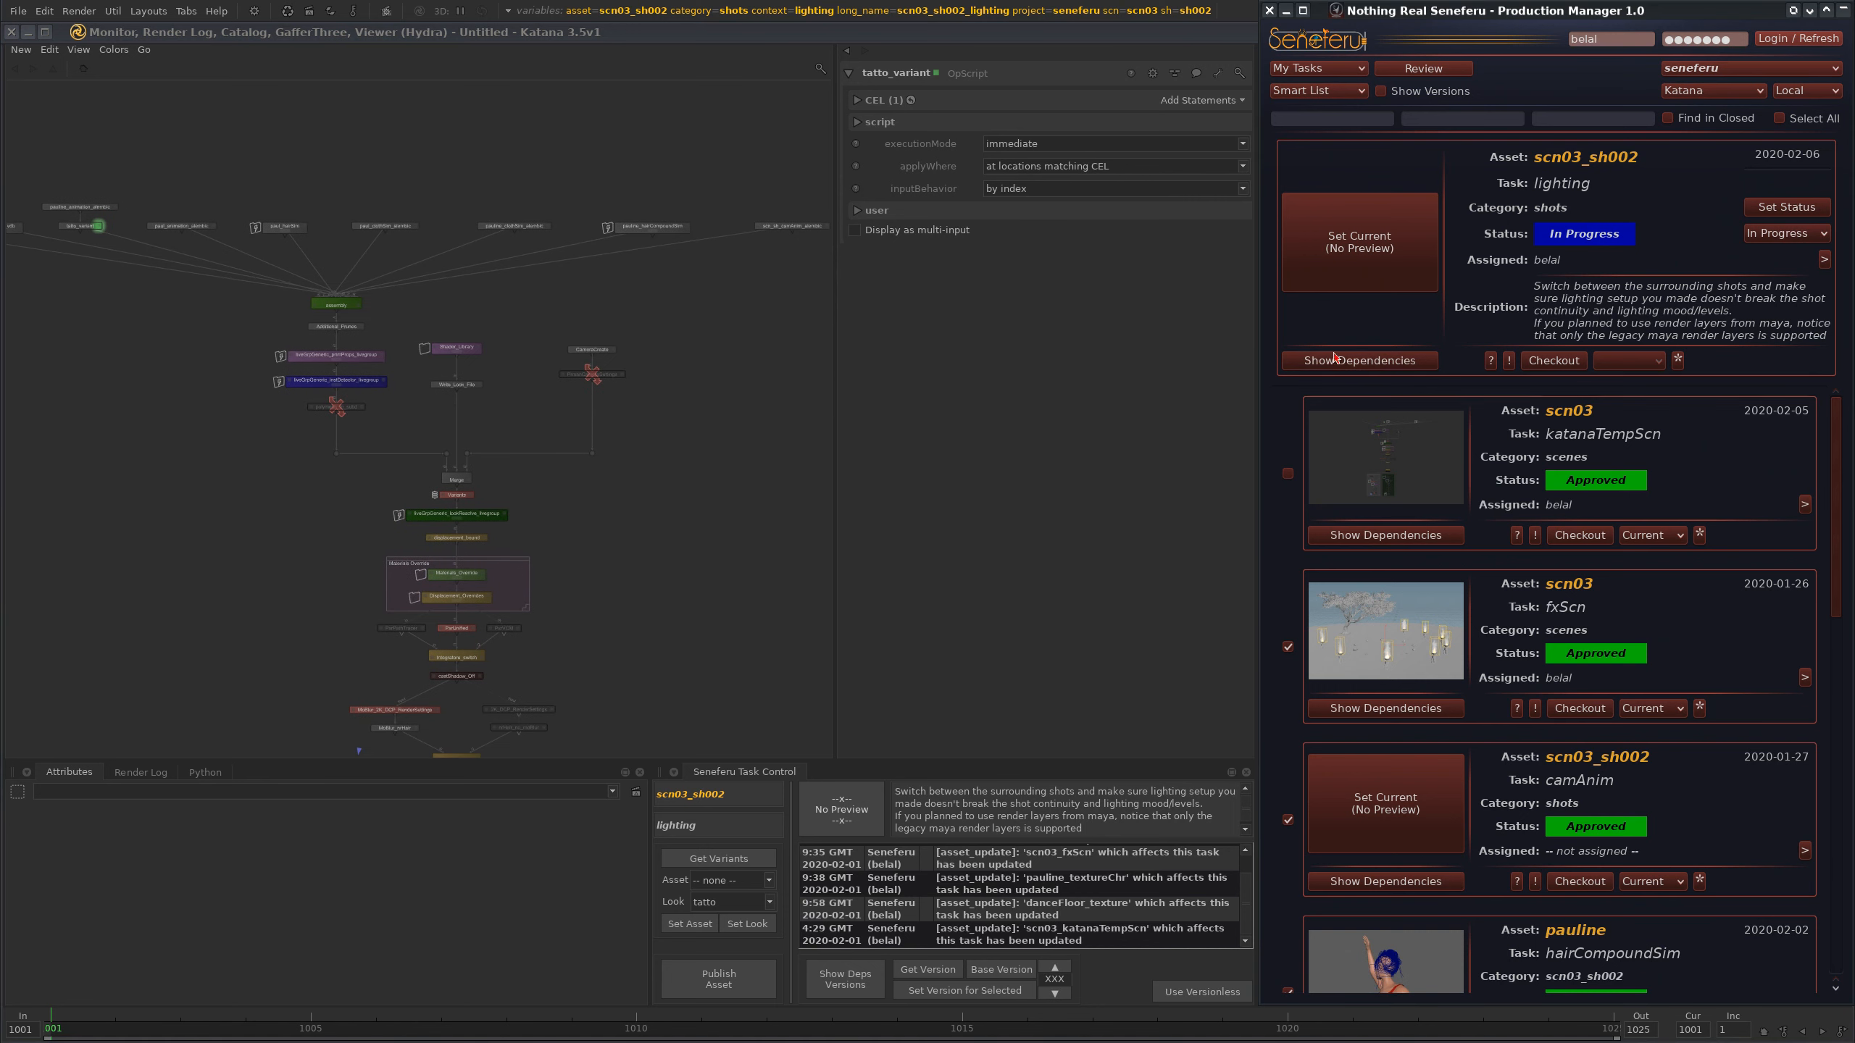
- Show the dependencies of the scn03_sh002 lighting task and compare them with the asset nodes in the node graph
click(1363, 364)
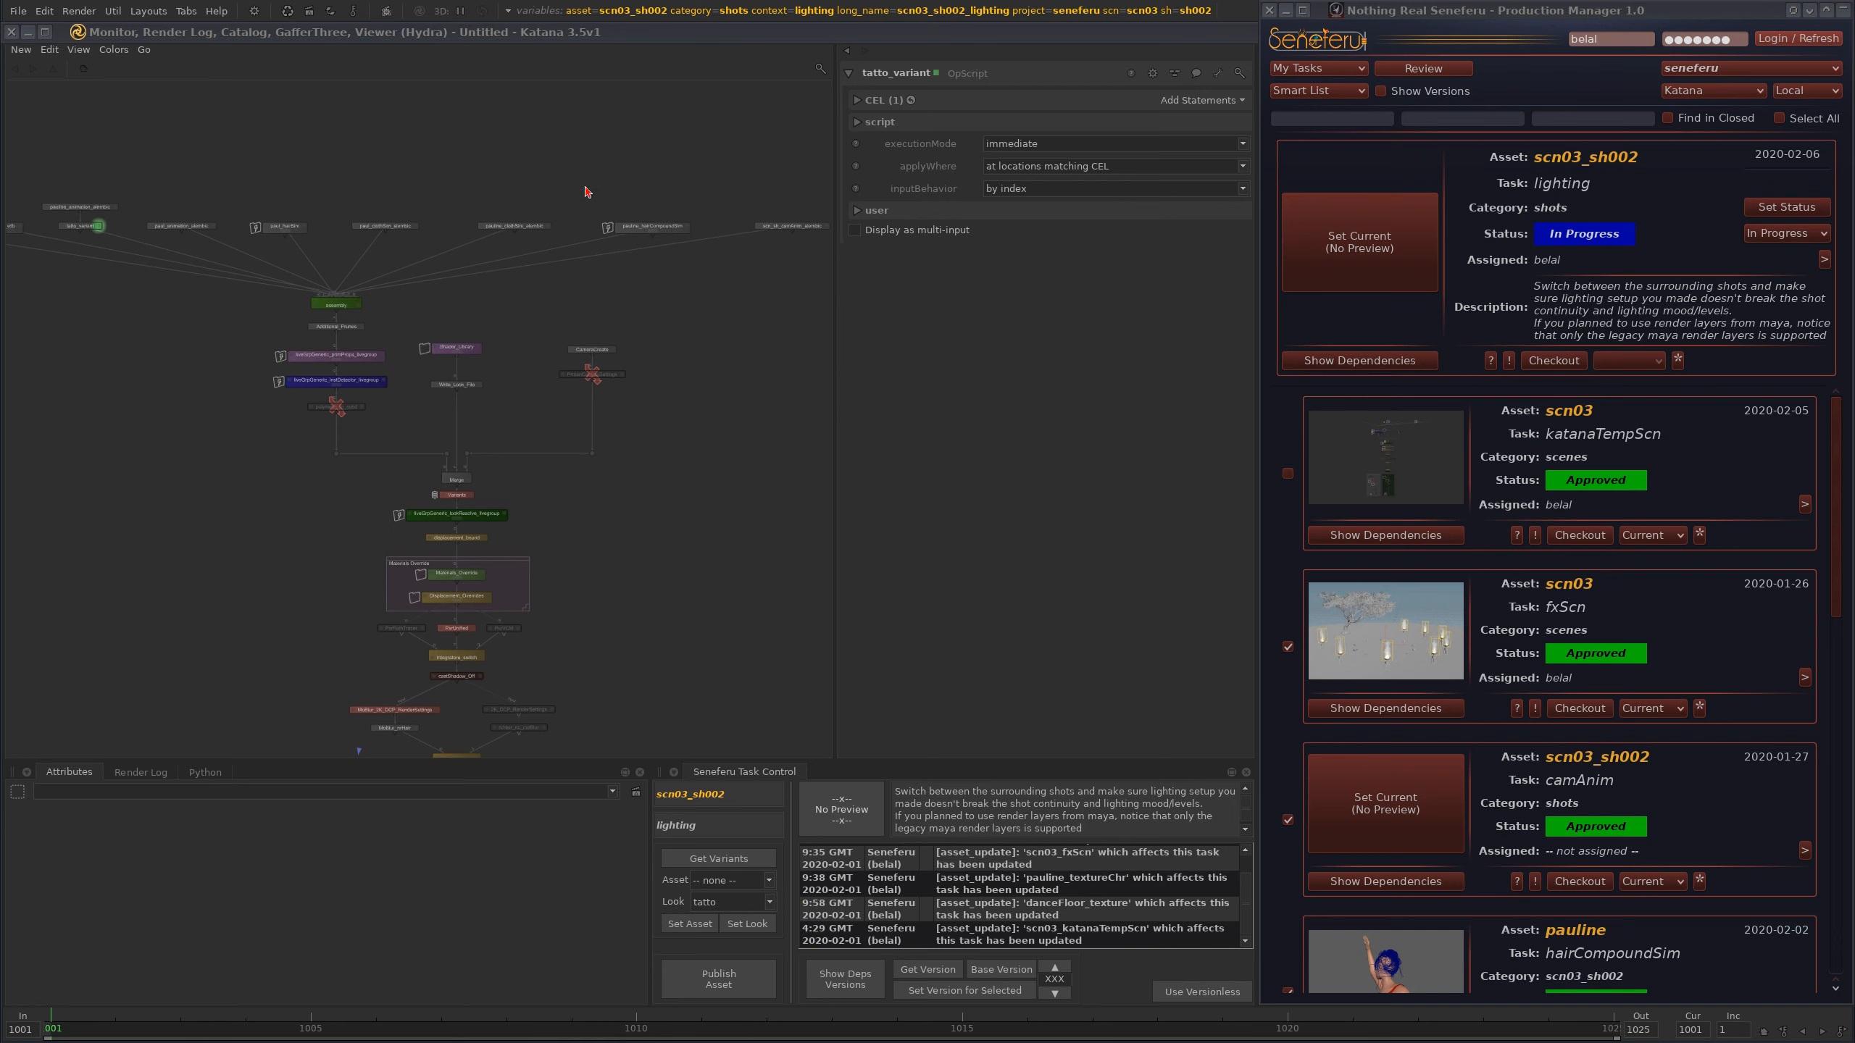
middle_drag(643, 223, 427, 459)
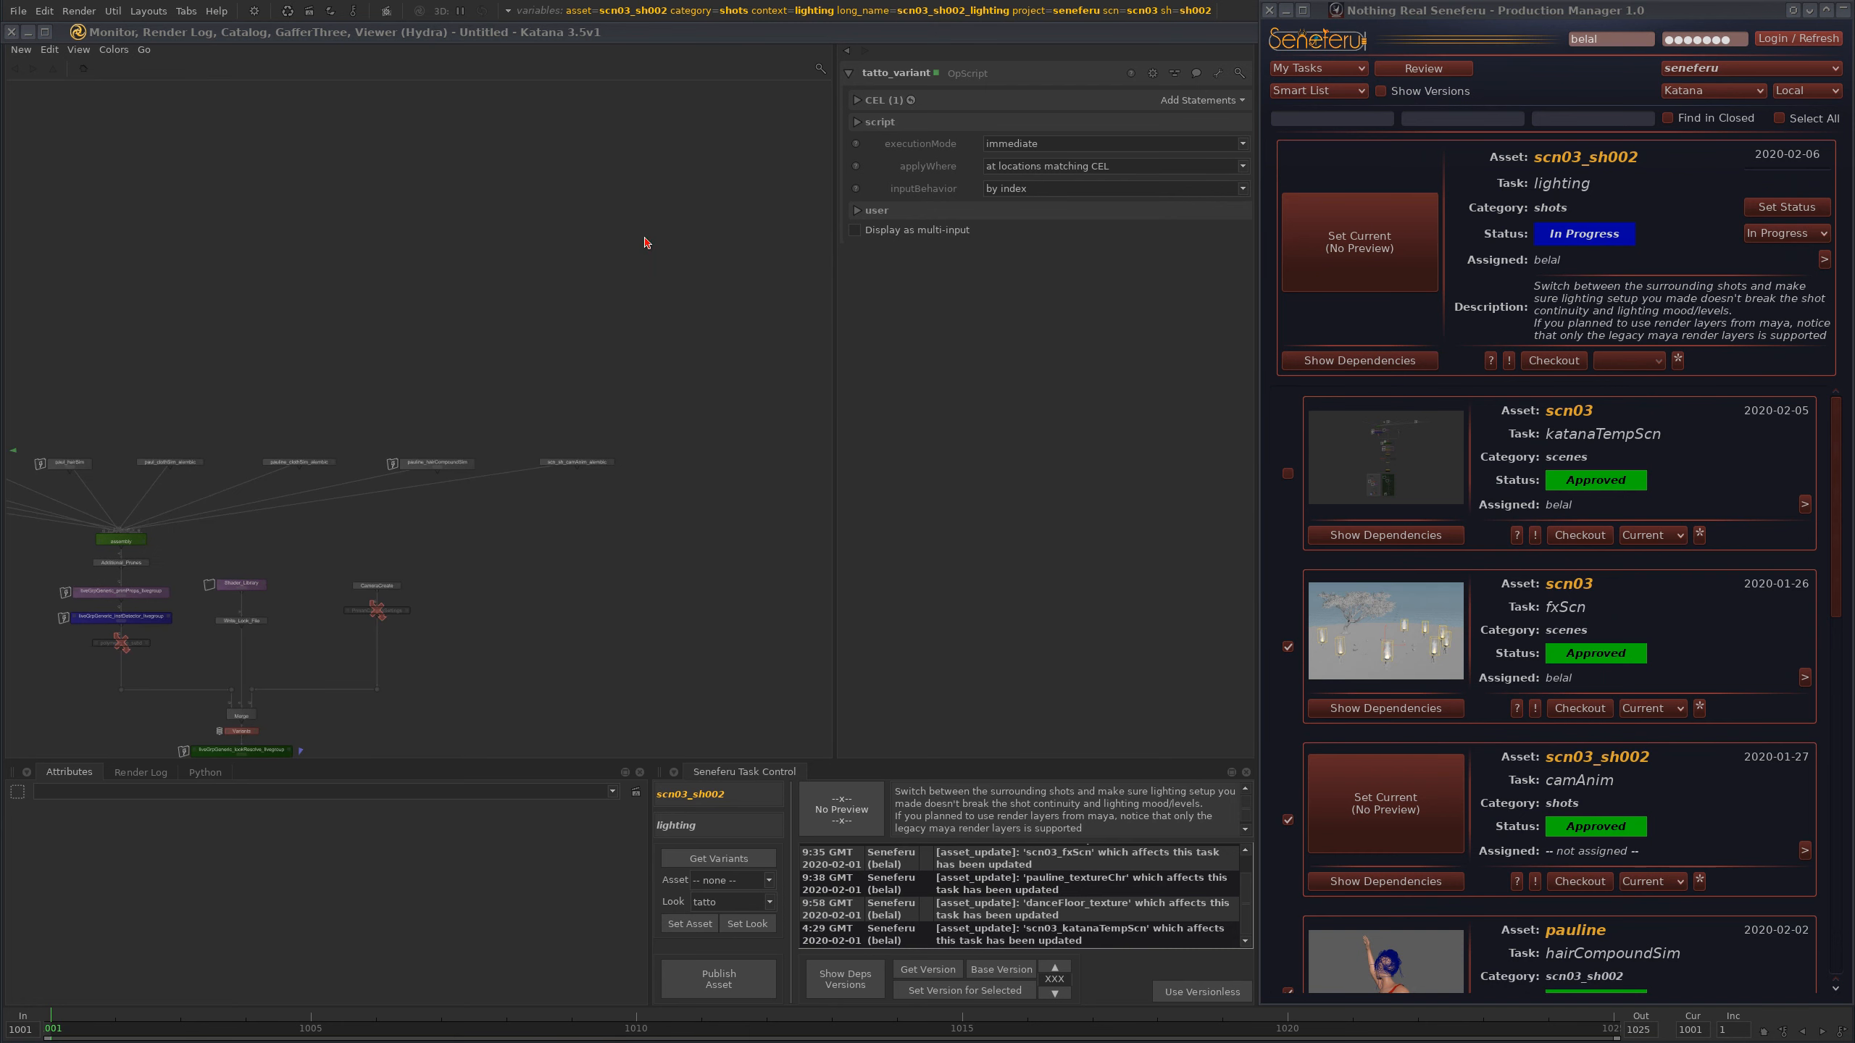
scroll(427, 458, up, 5)
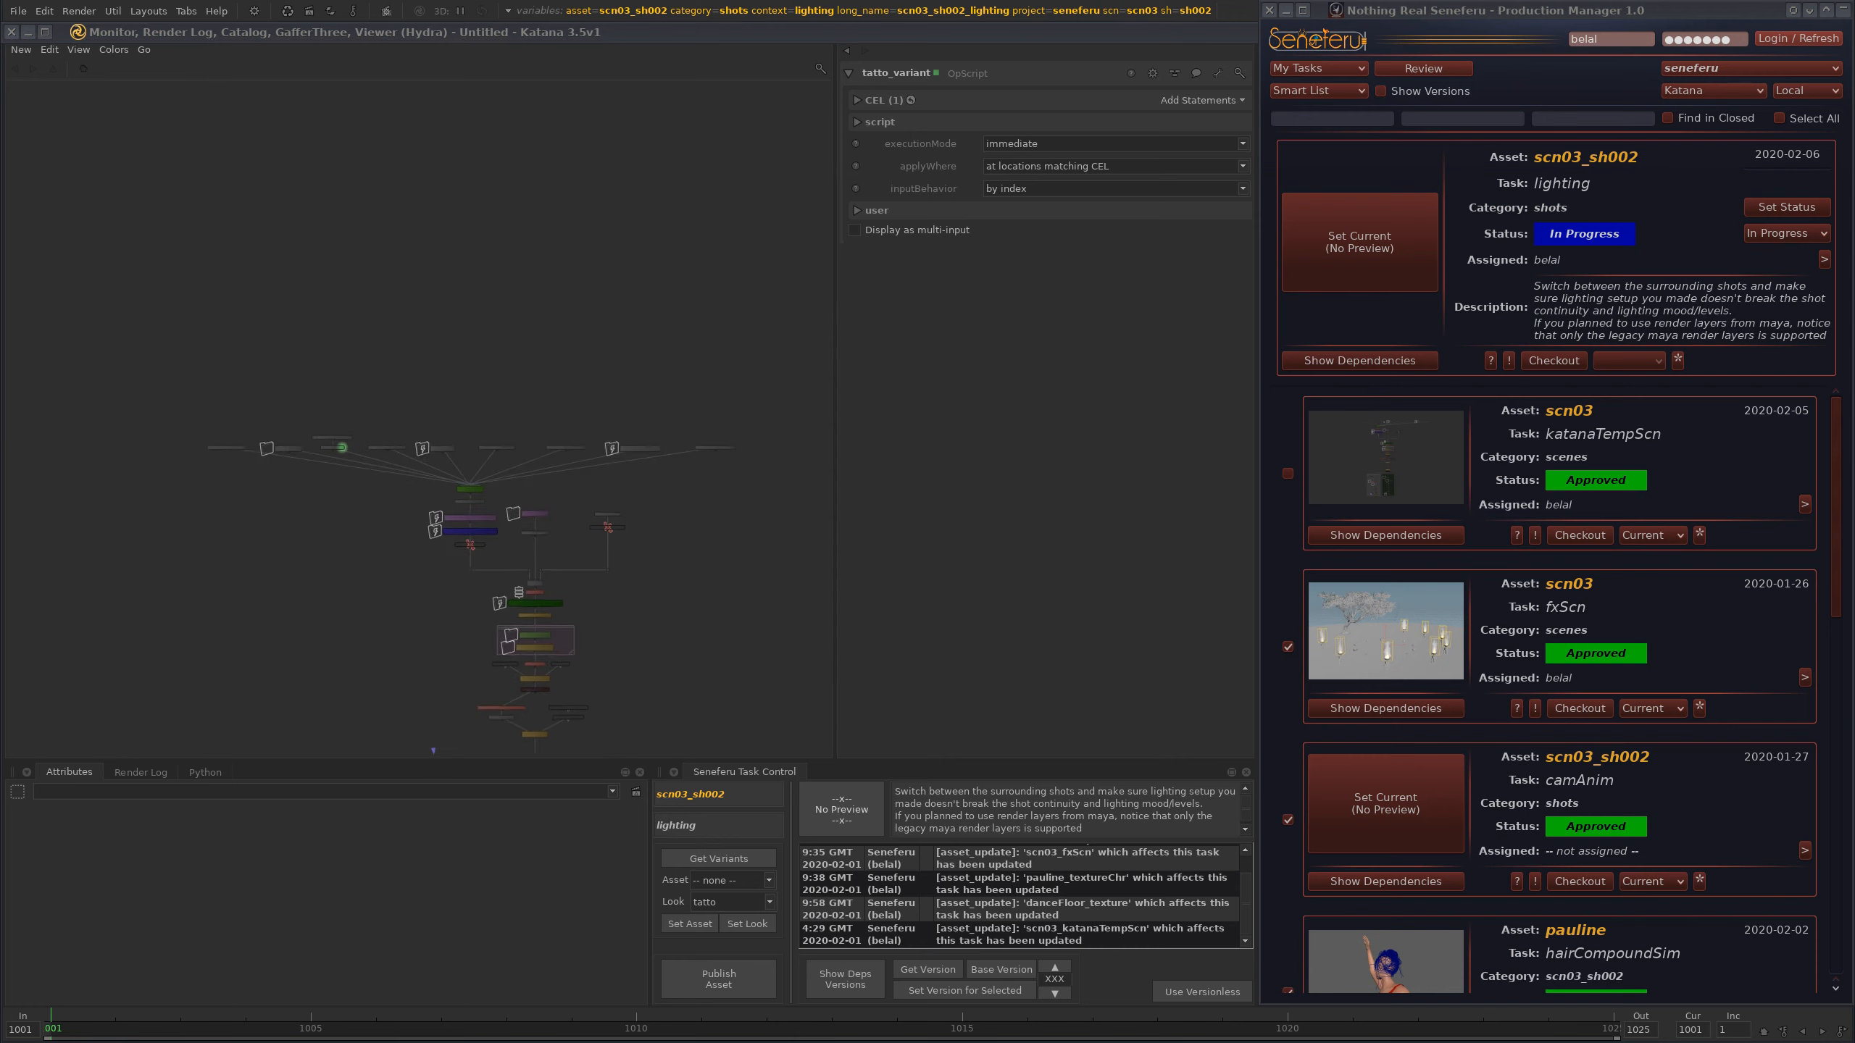
key(a)
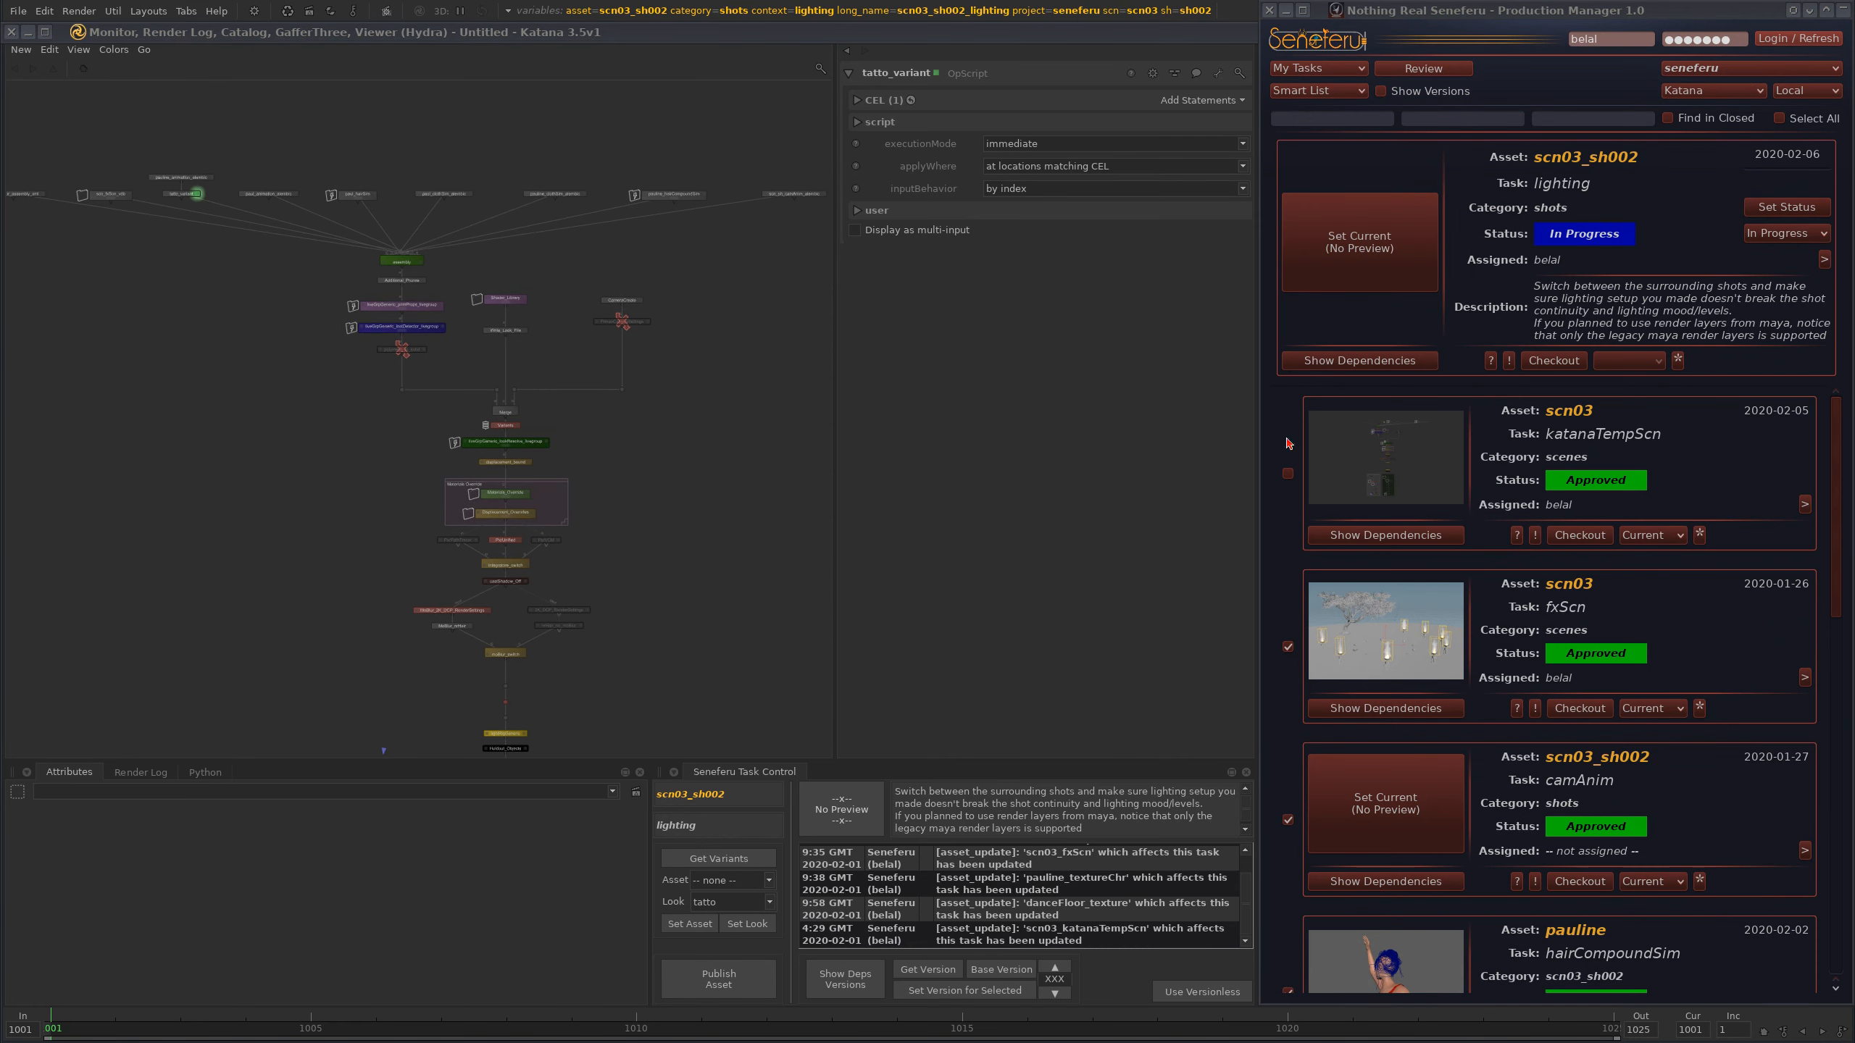
scroll(617, 448, up, 5)
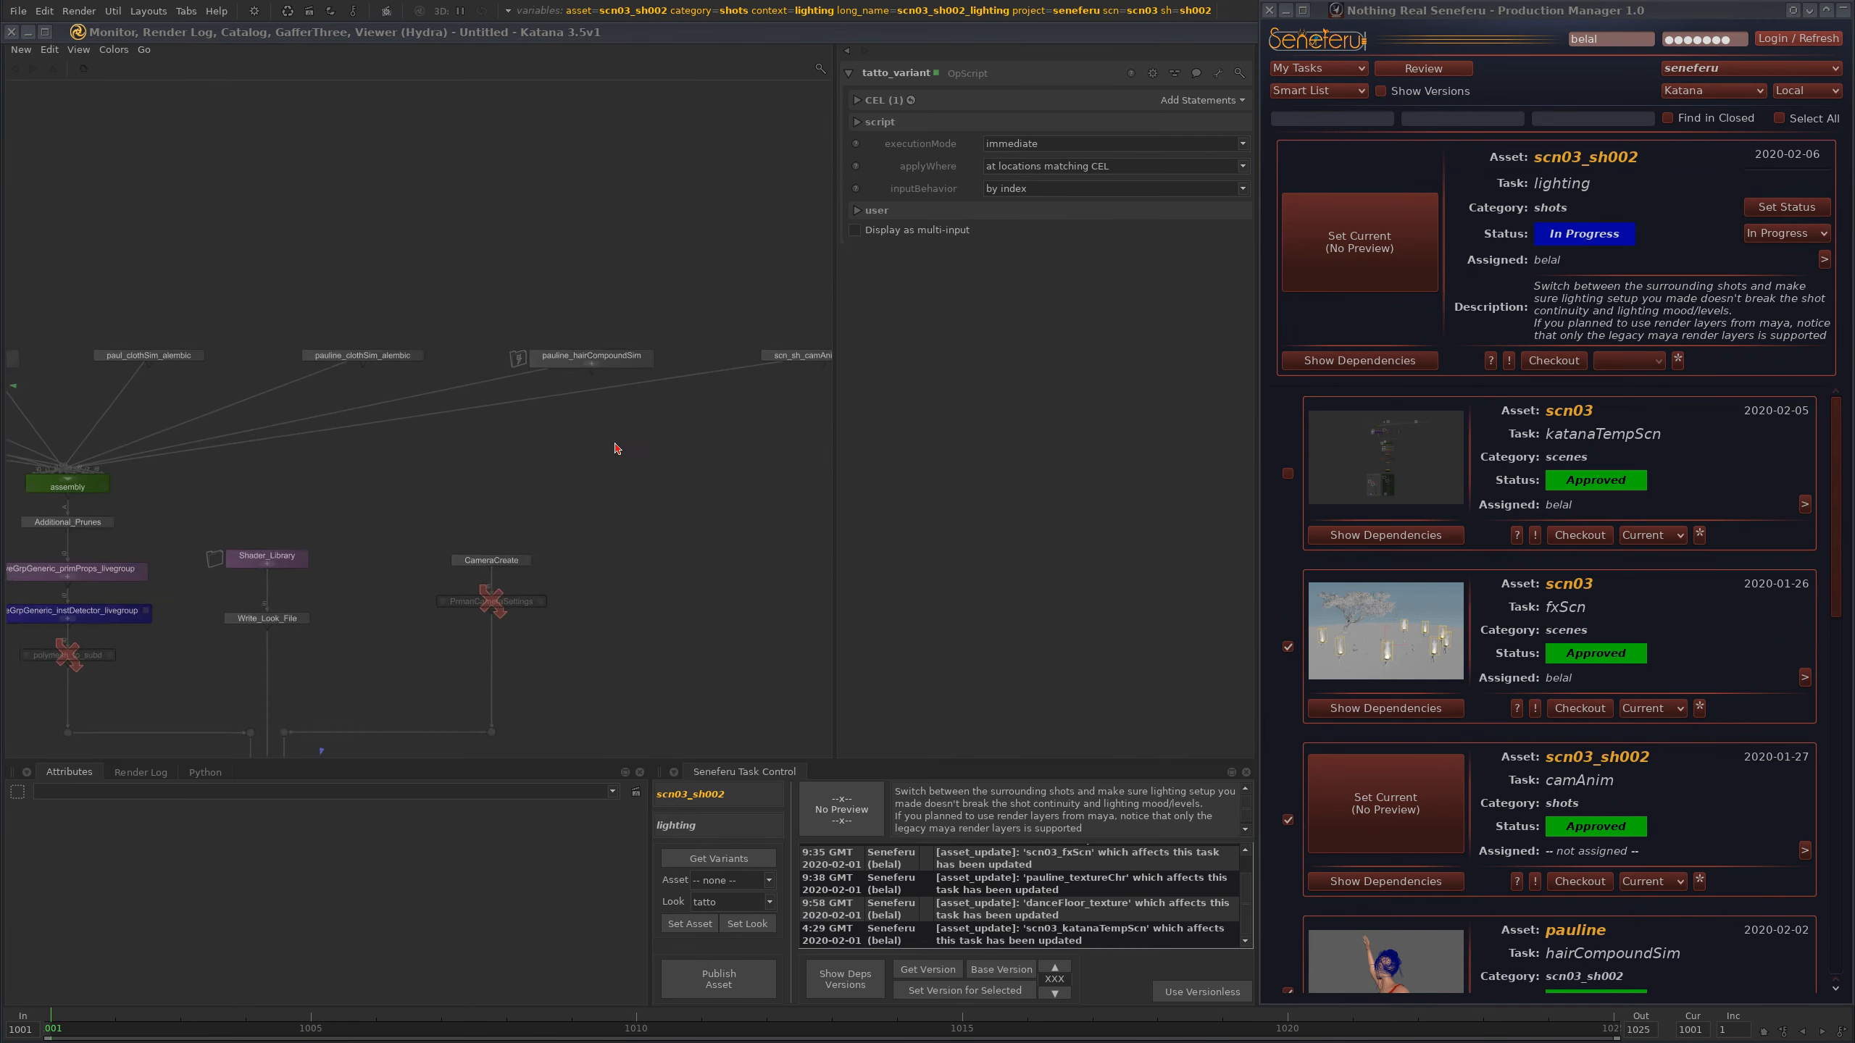
scroll(617, 448, down, 3)
scroll(705, 456, down, 4)
- Hide the Production Manager, expand the scene graph from root and review the template's node graph
click(1843, 10)
scroll(641, 591, up, 4)
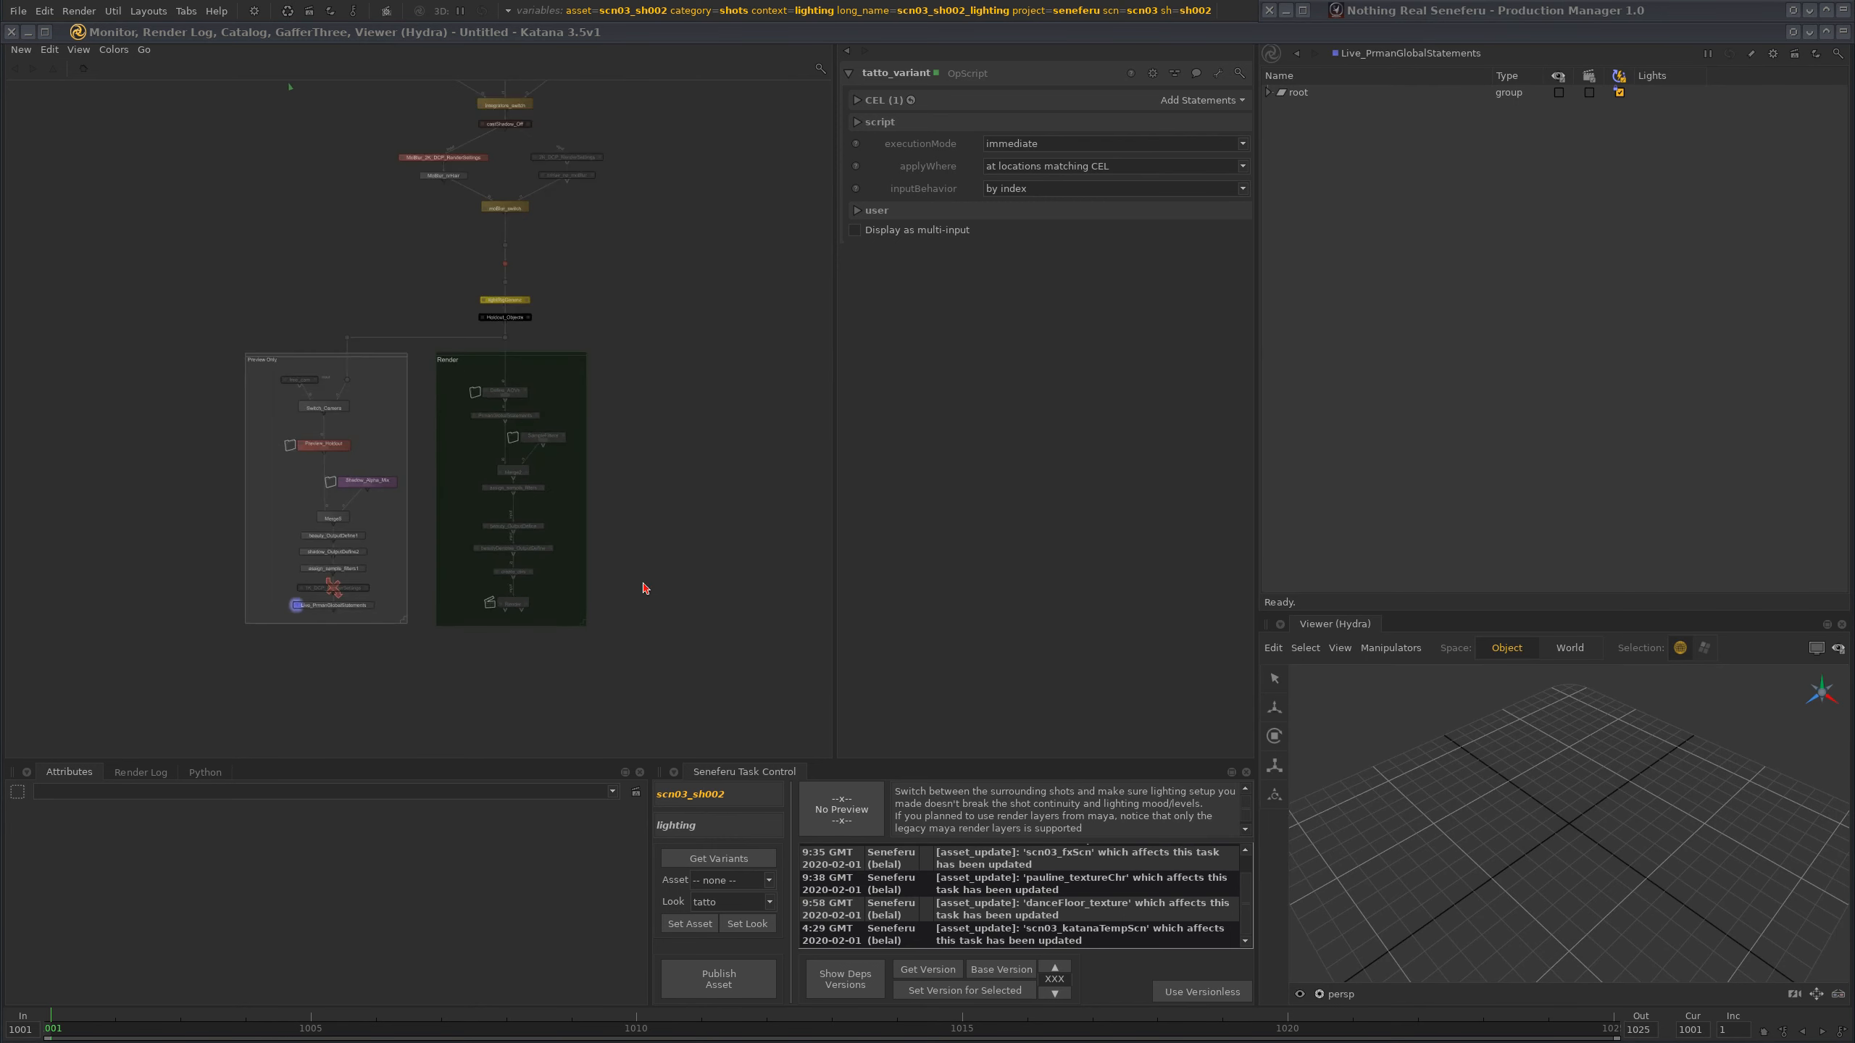
middle_drag(641, 591, 687, 394)
scroll(675, 476, up, 1)
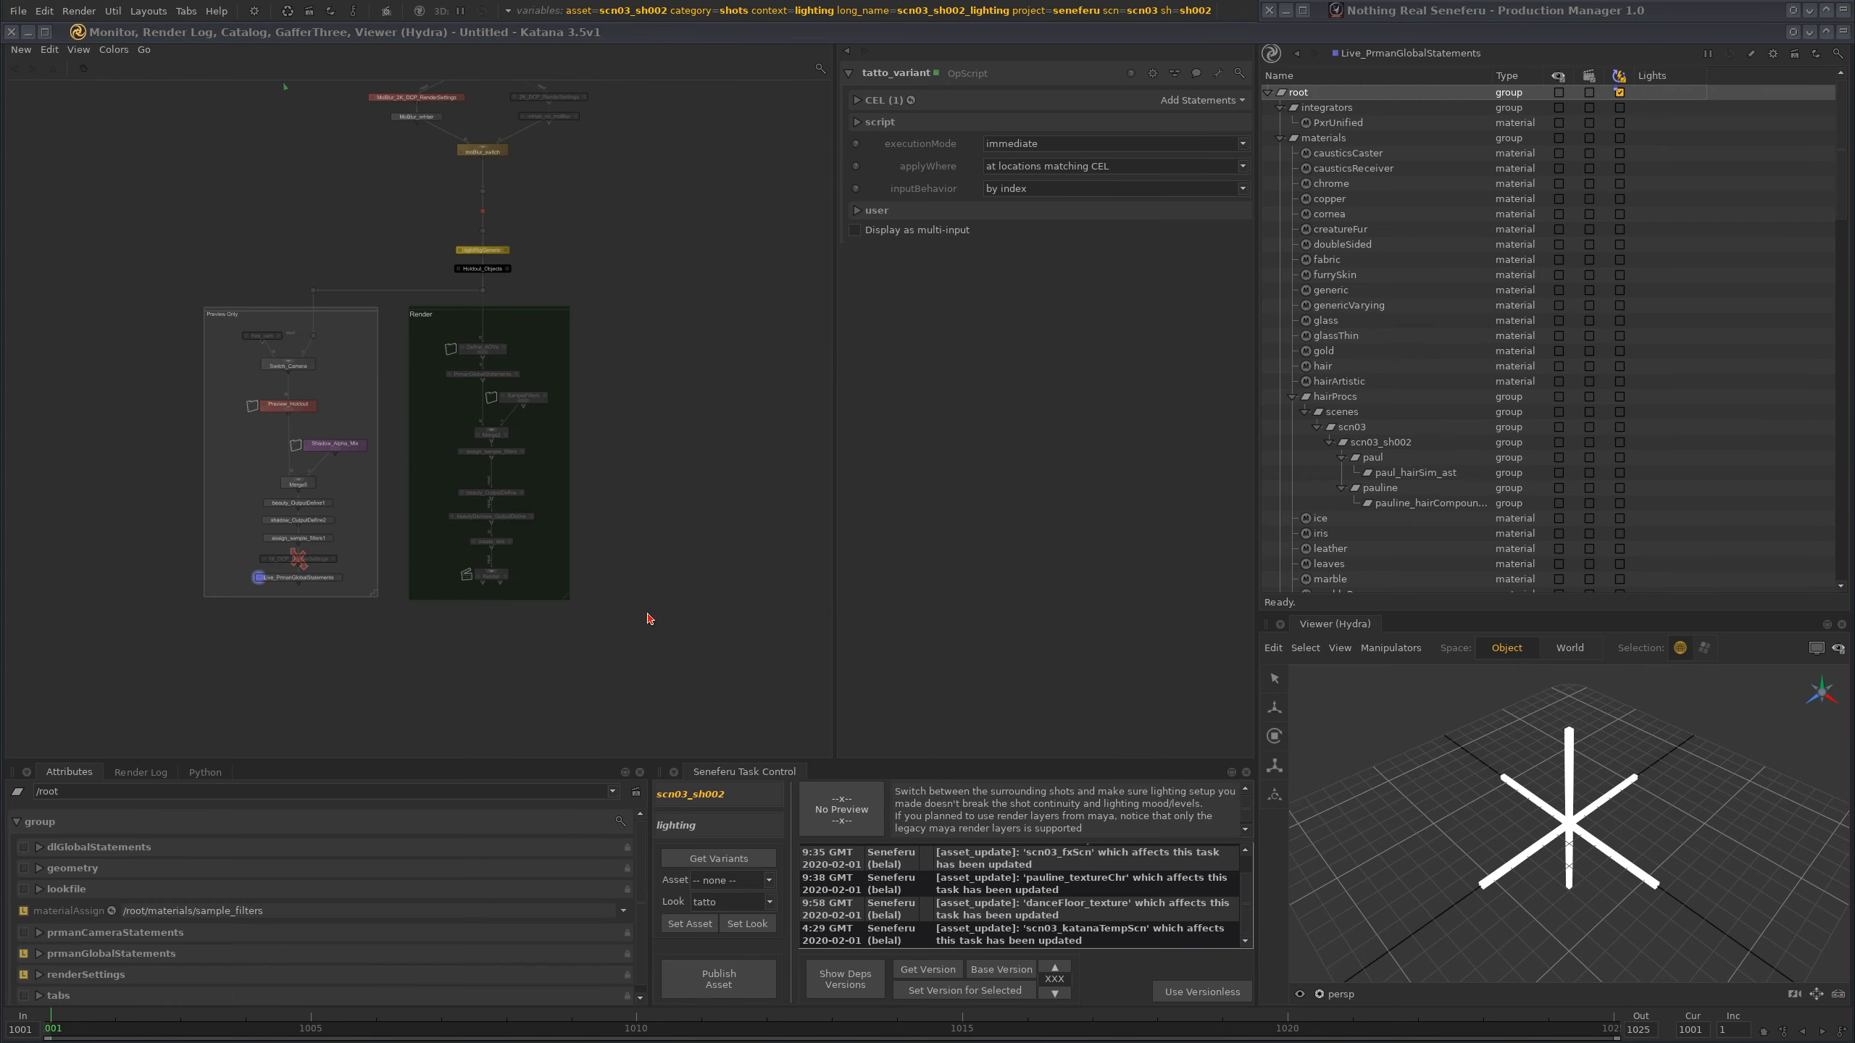
scroll(599, 484, down, 5)
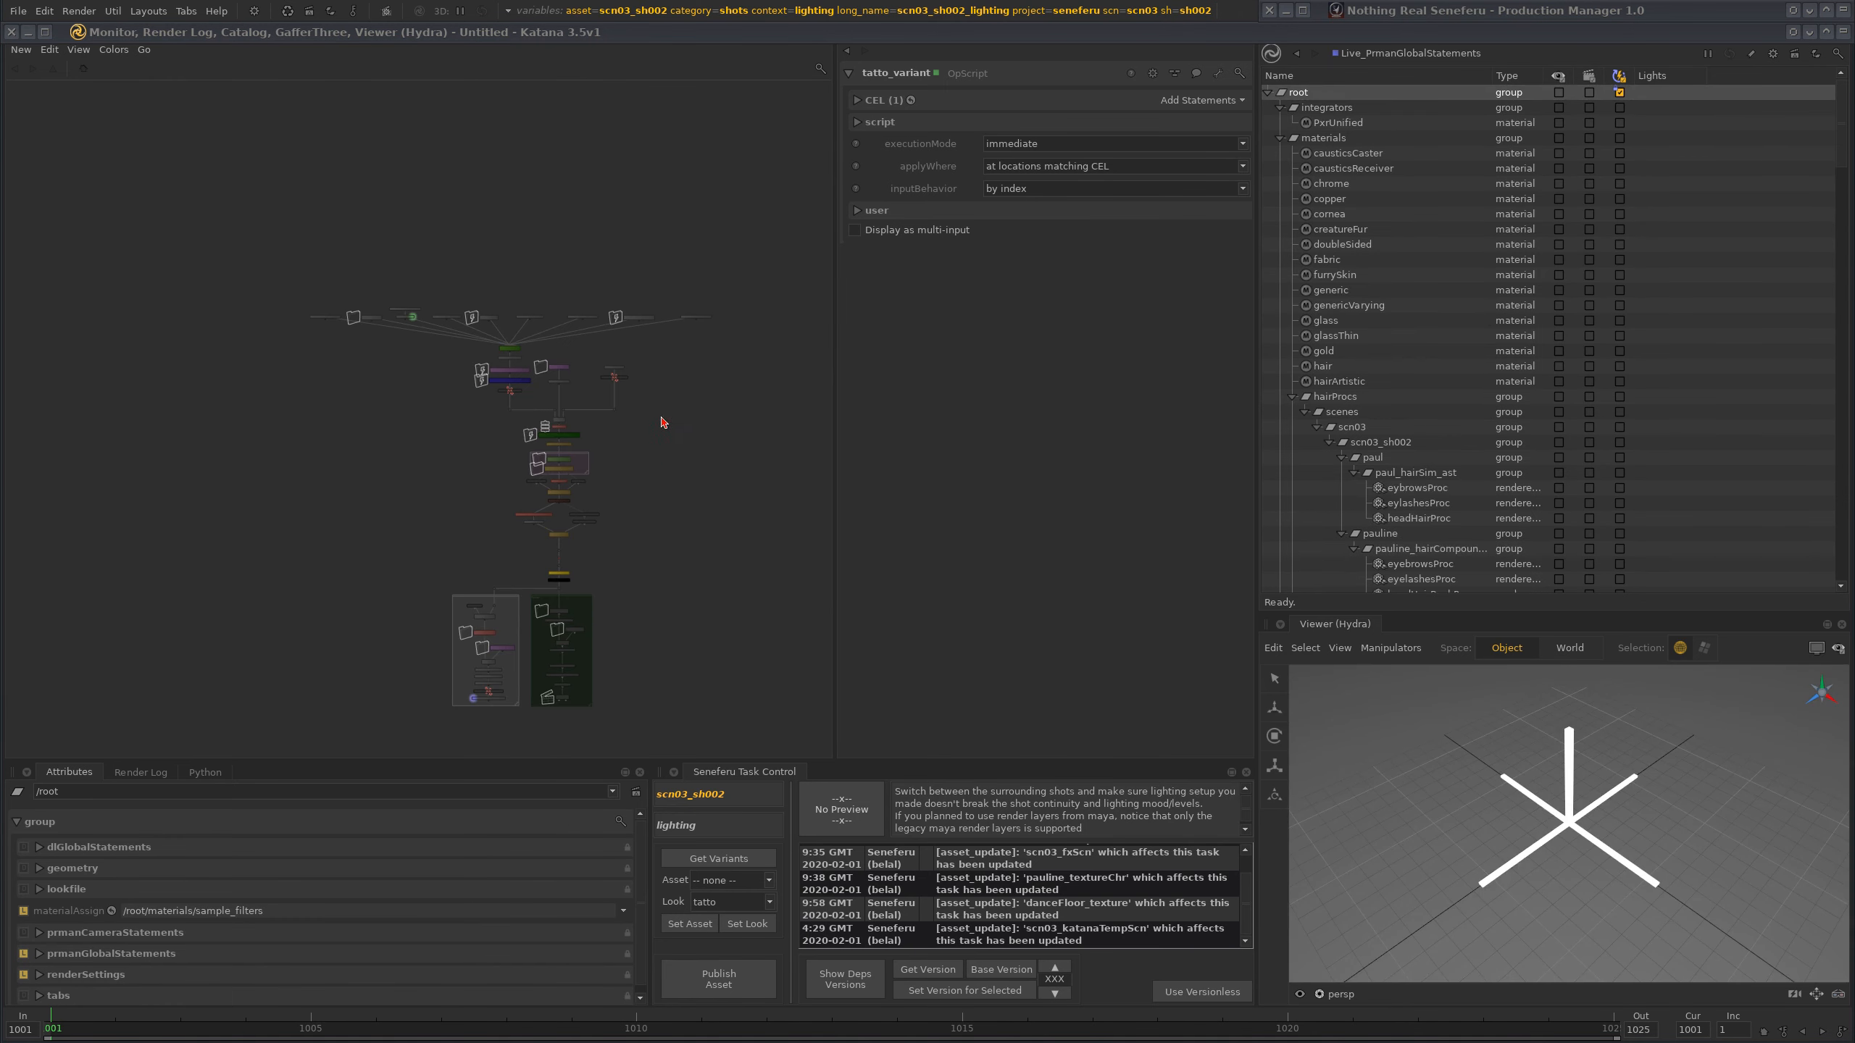
scroll(643, 410, up, 1)
middle_drag(697, 489, 676, 535)
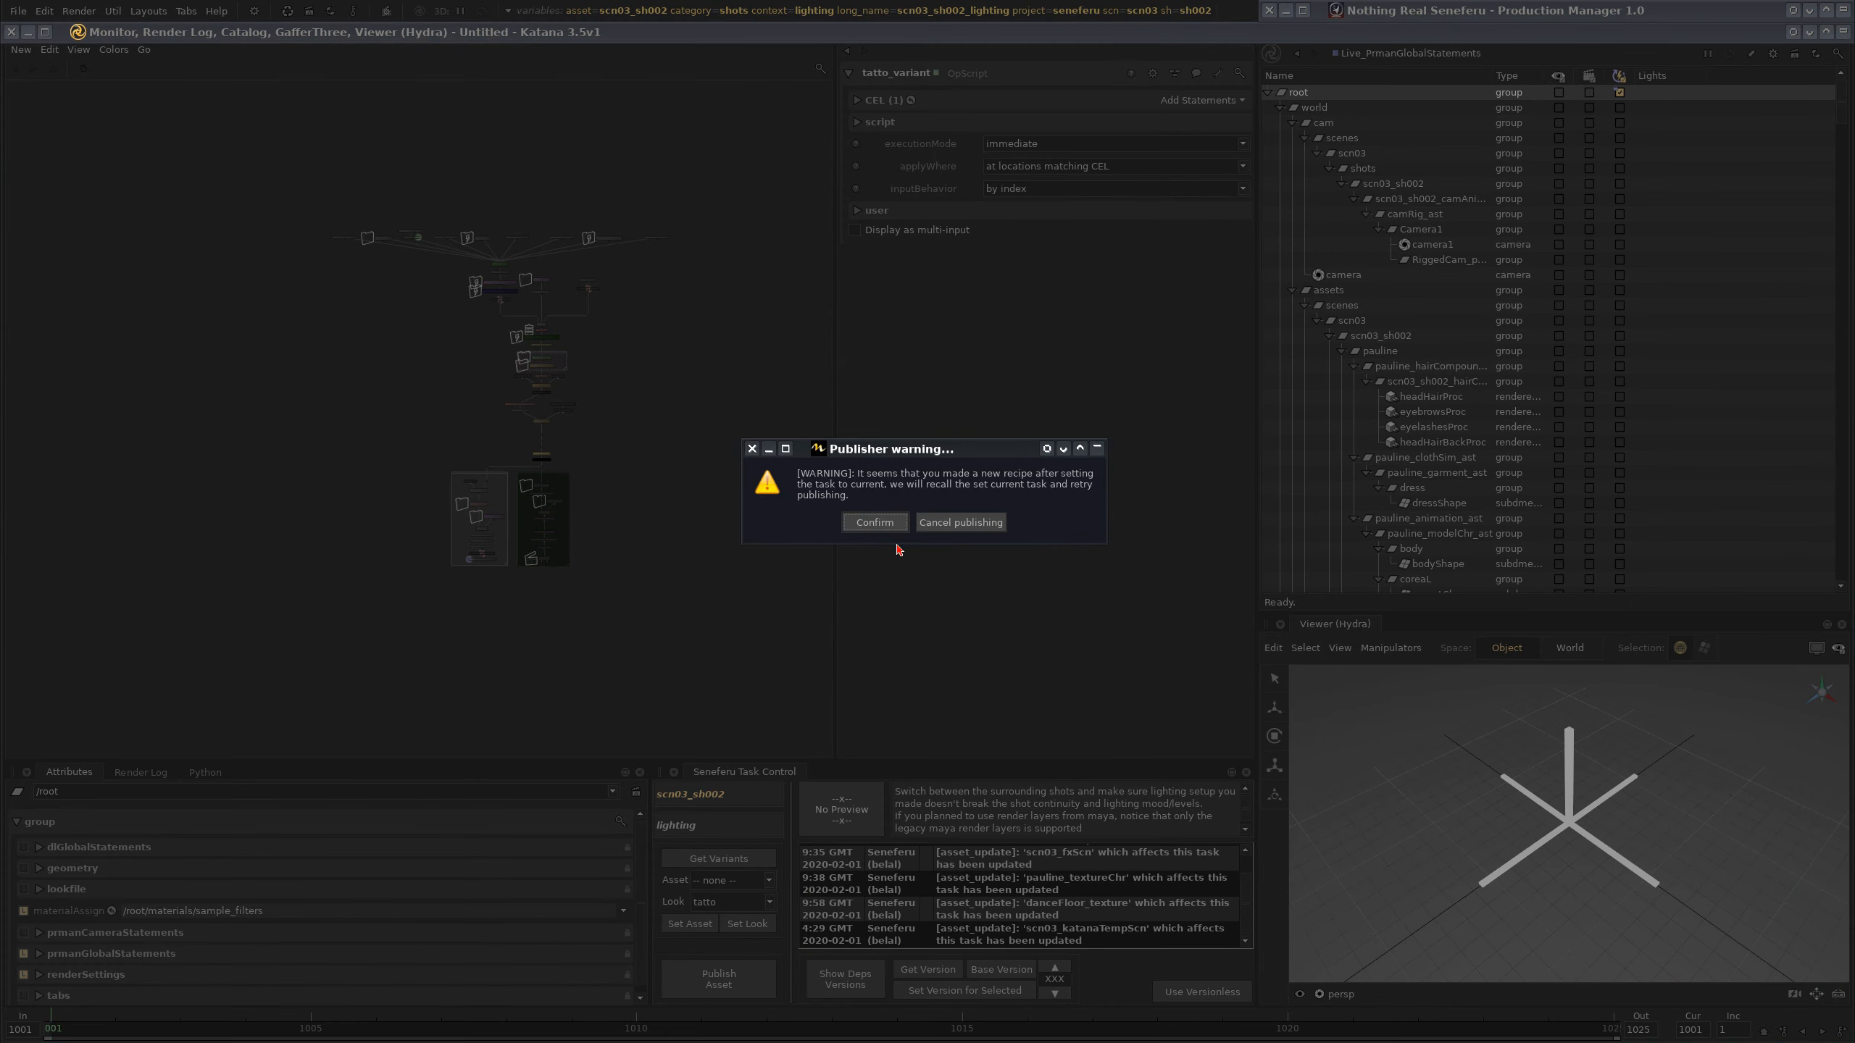
- Publish the scn03_sh002 lighting task, recalling the current task, skipping additional file types and submitting it to render
click(877, 523)
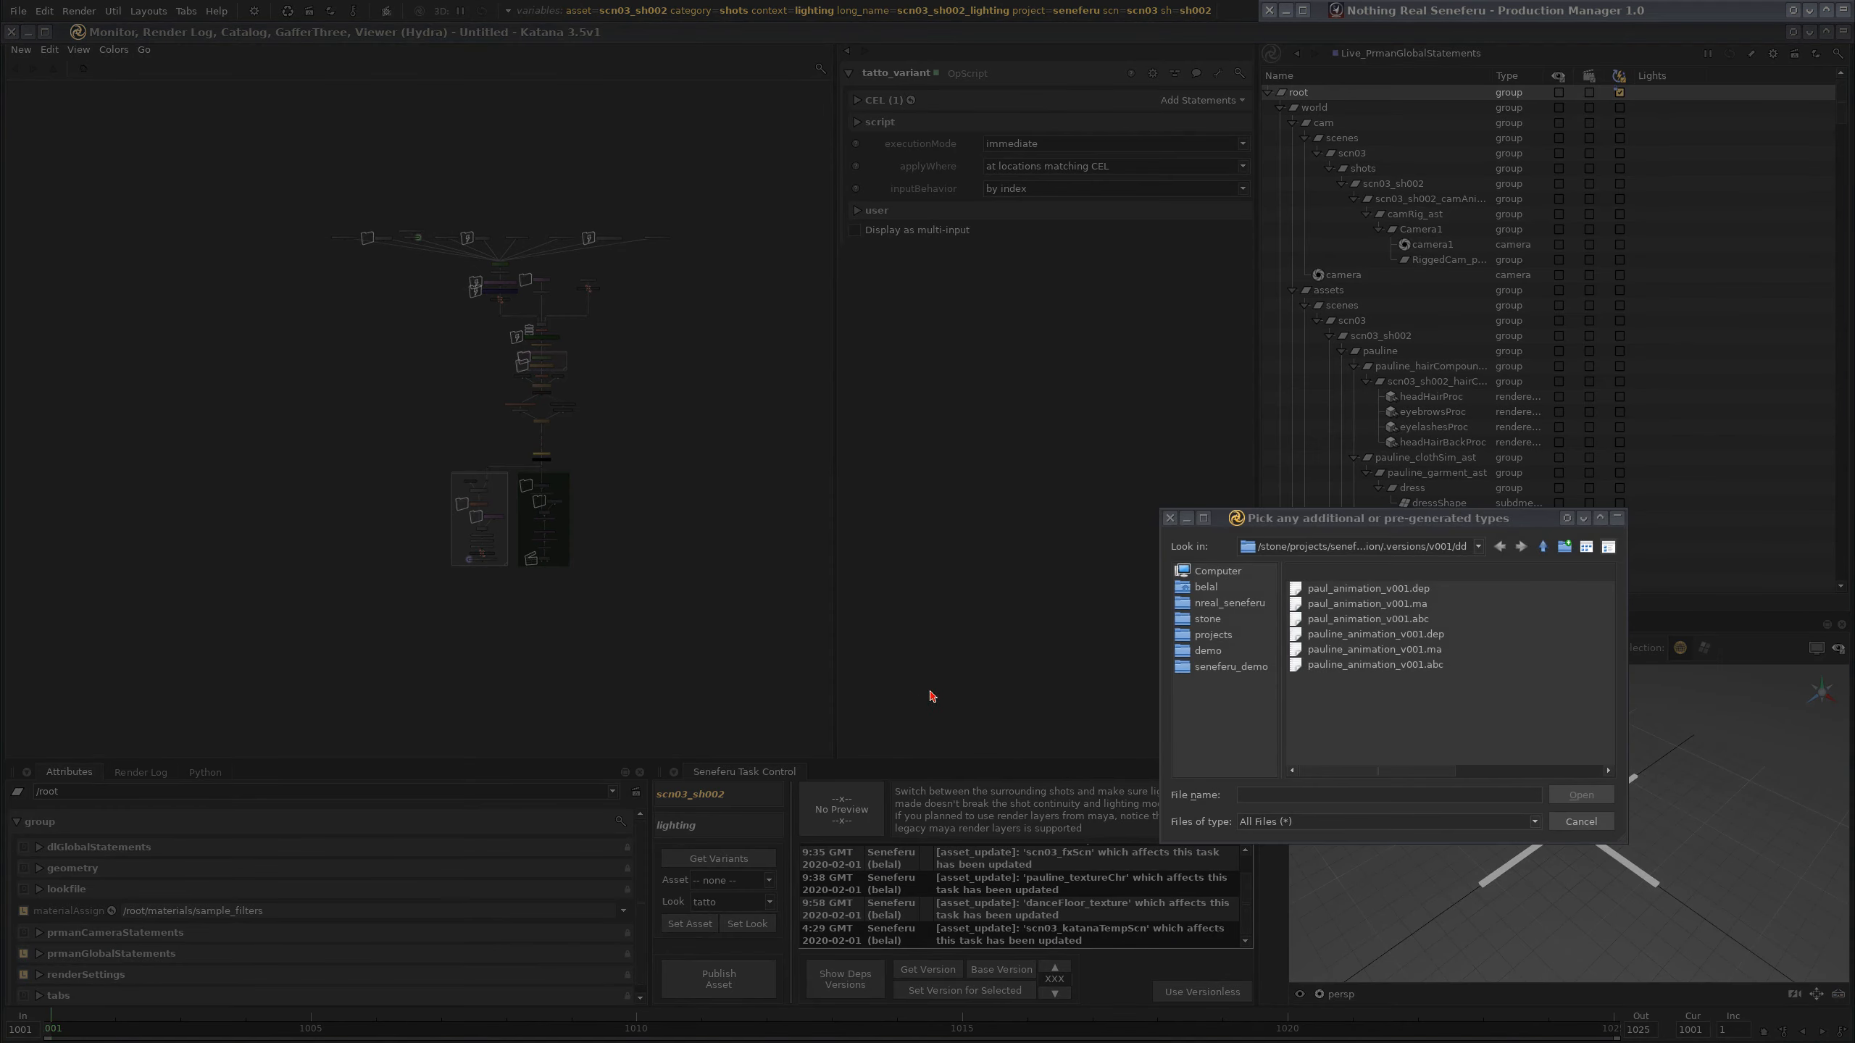
click(1594, 833)
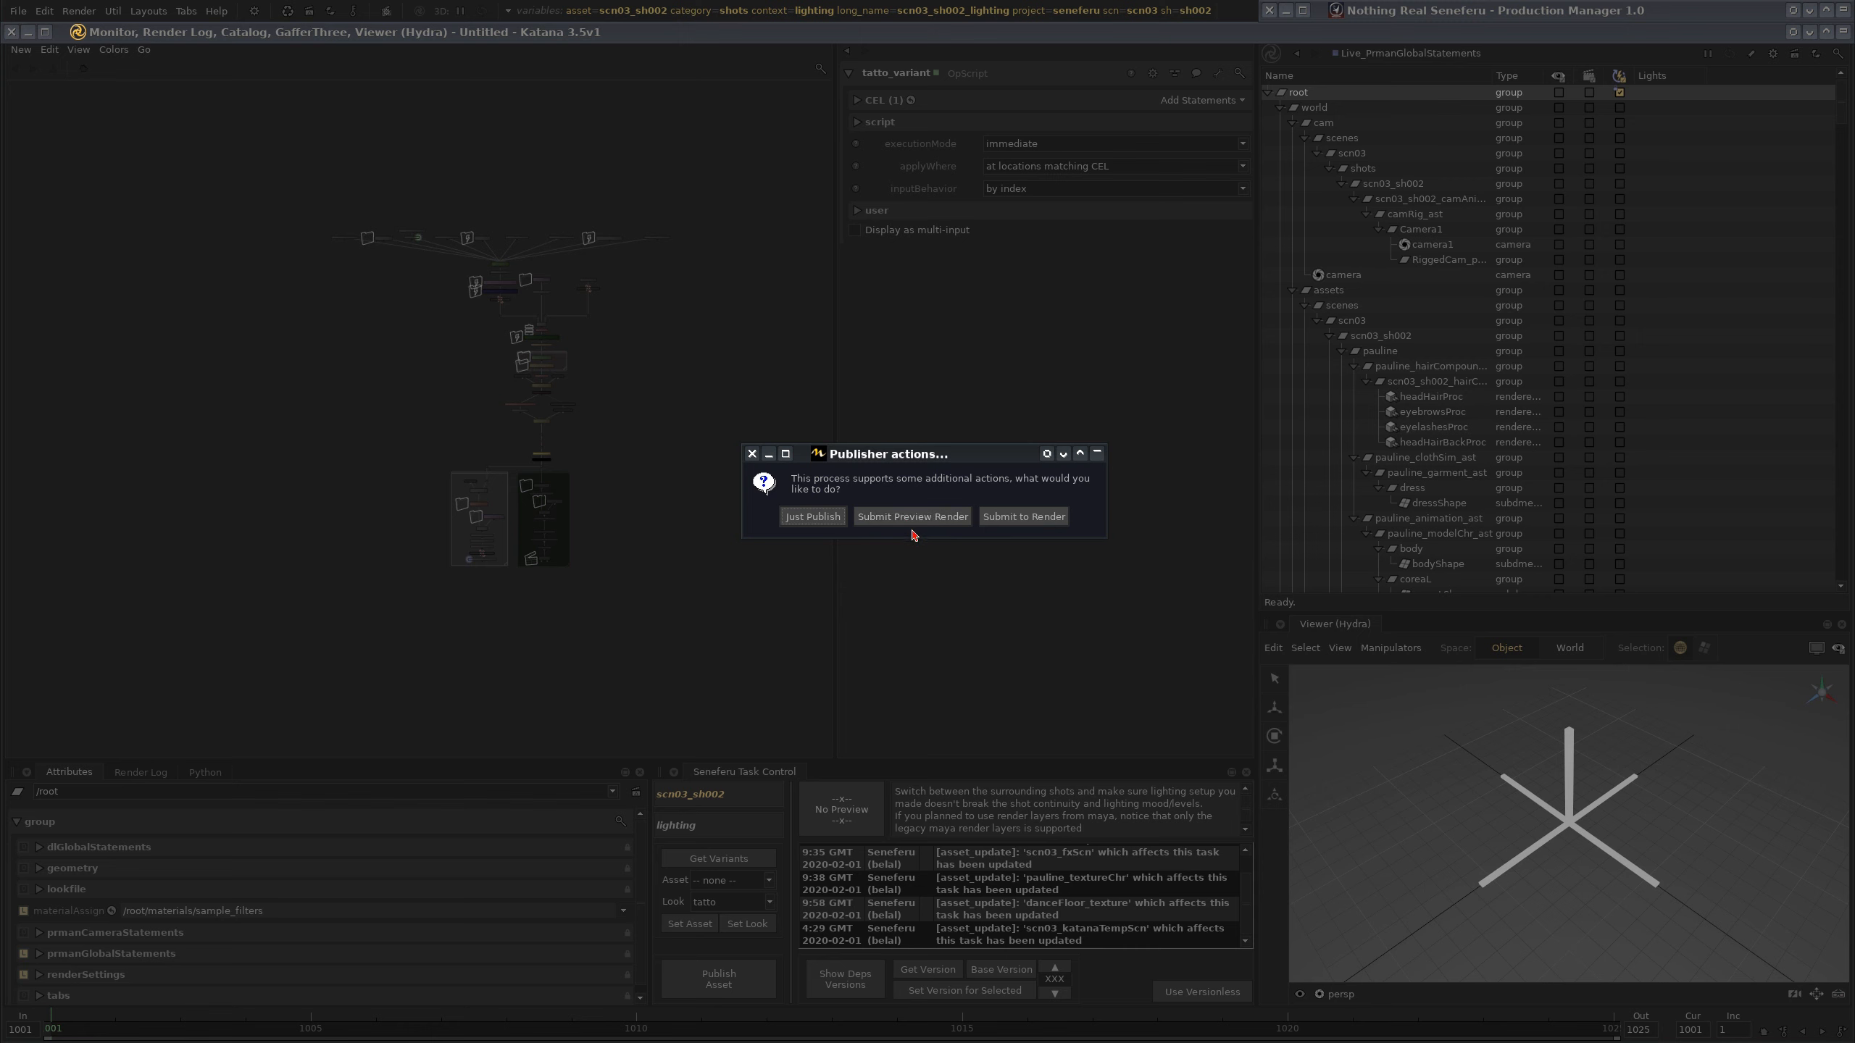
drag(940, 465, 892, 553)
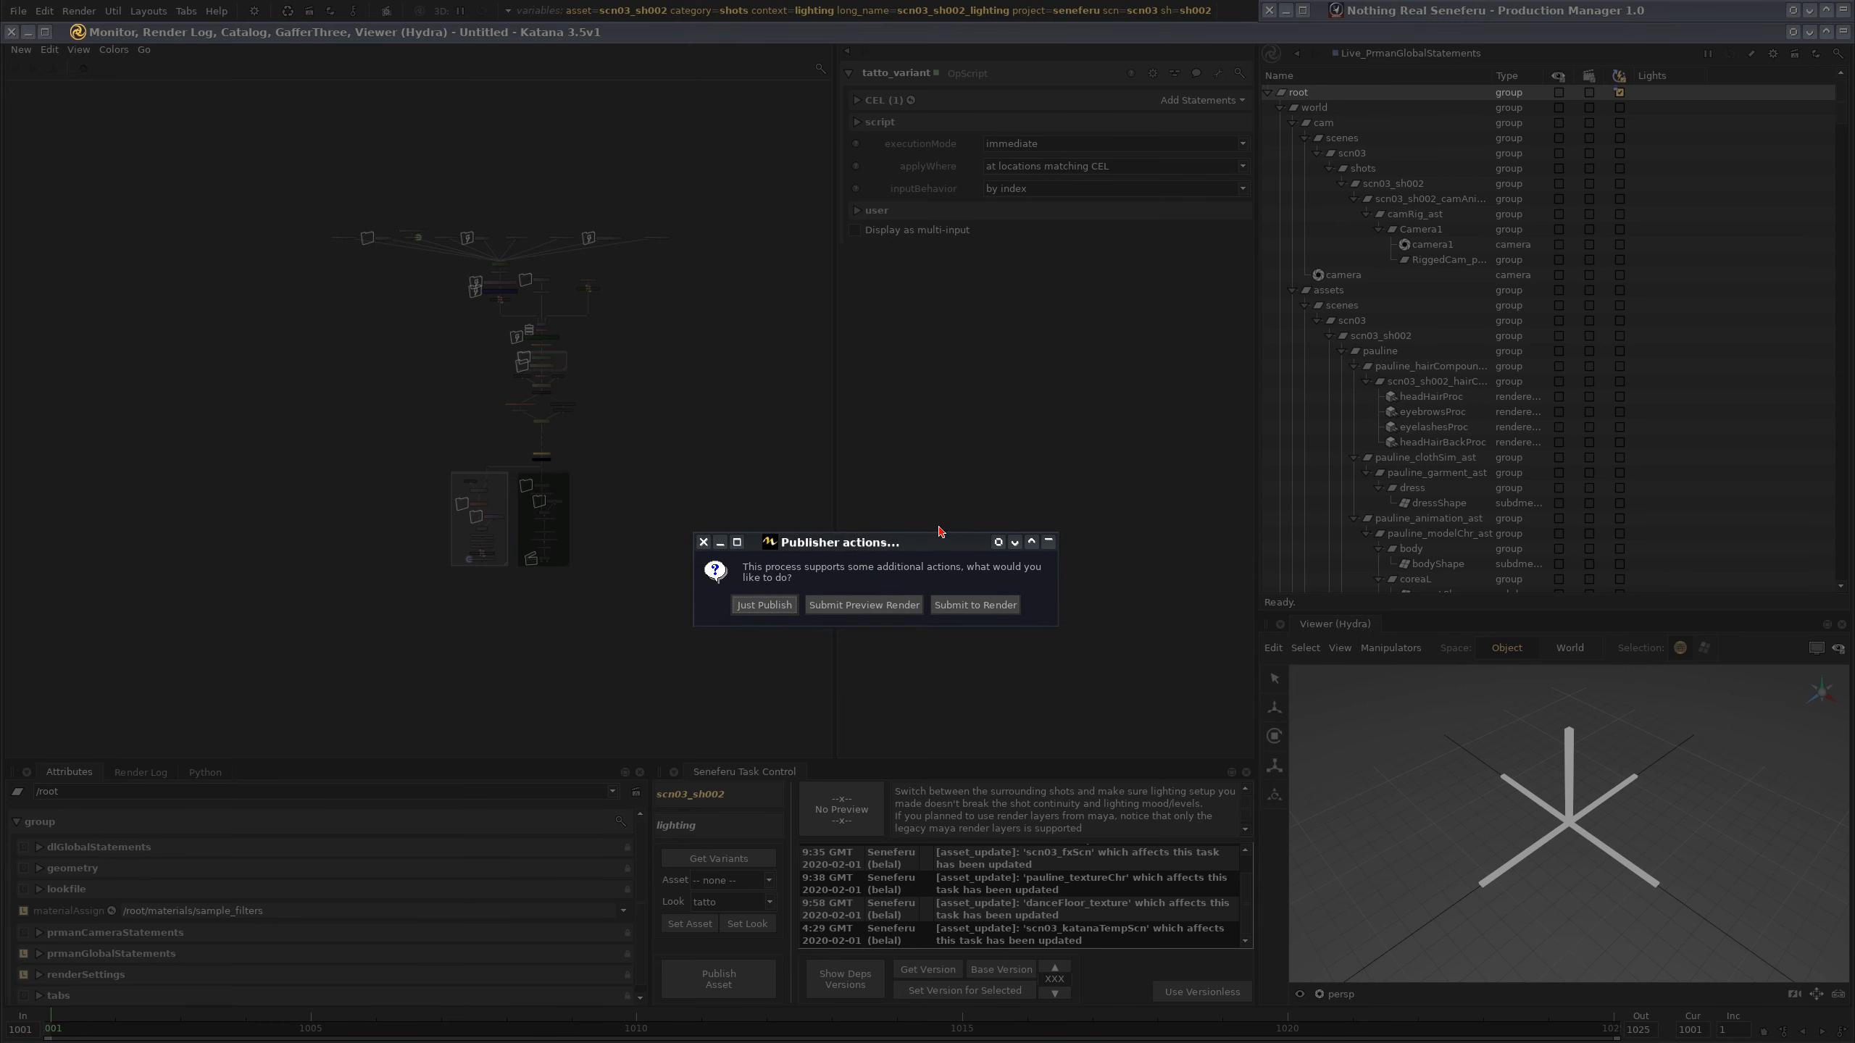
drag(904, 547, 900, 487)
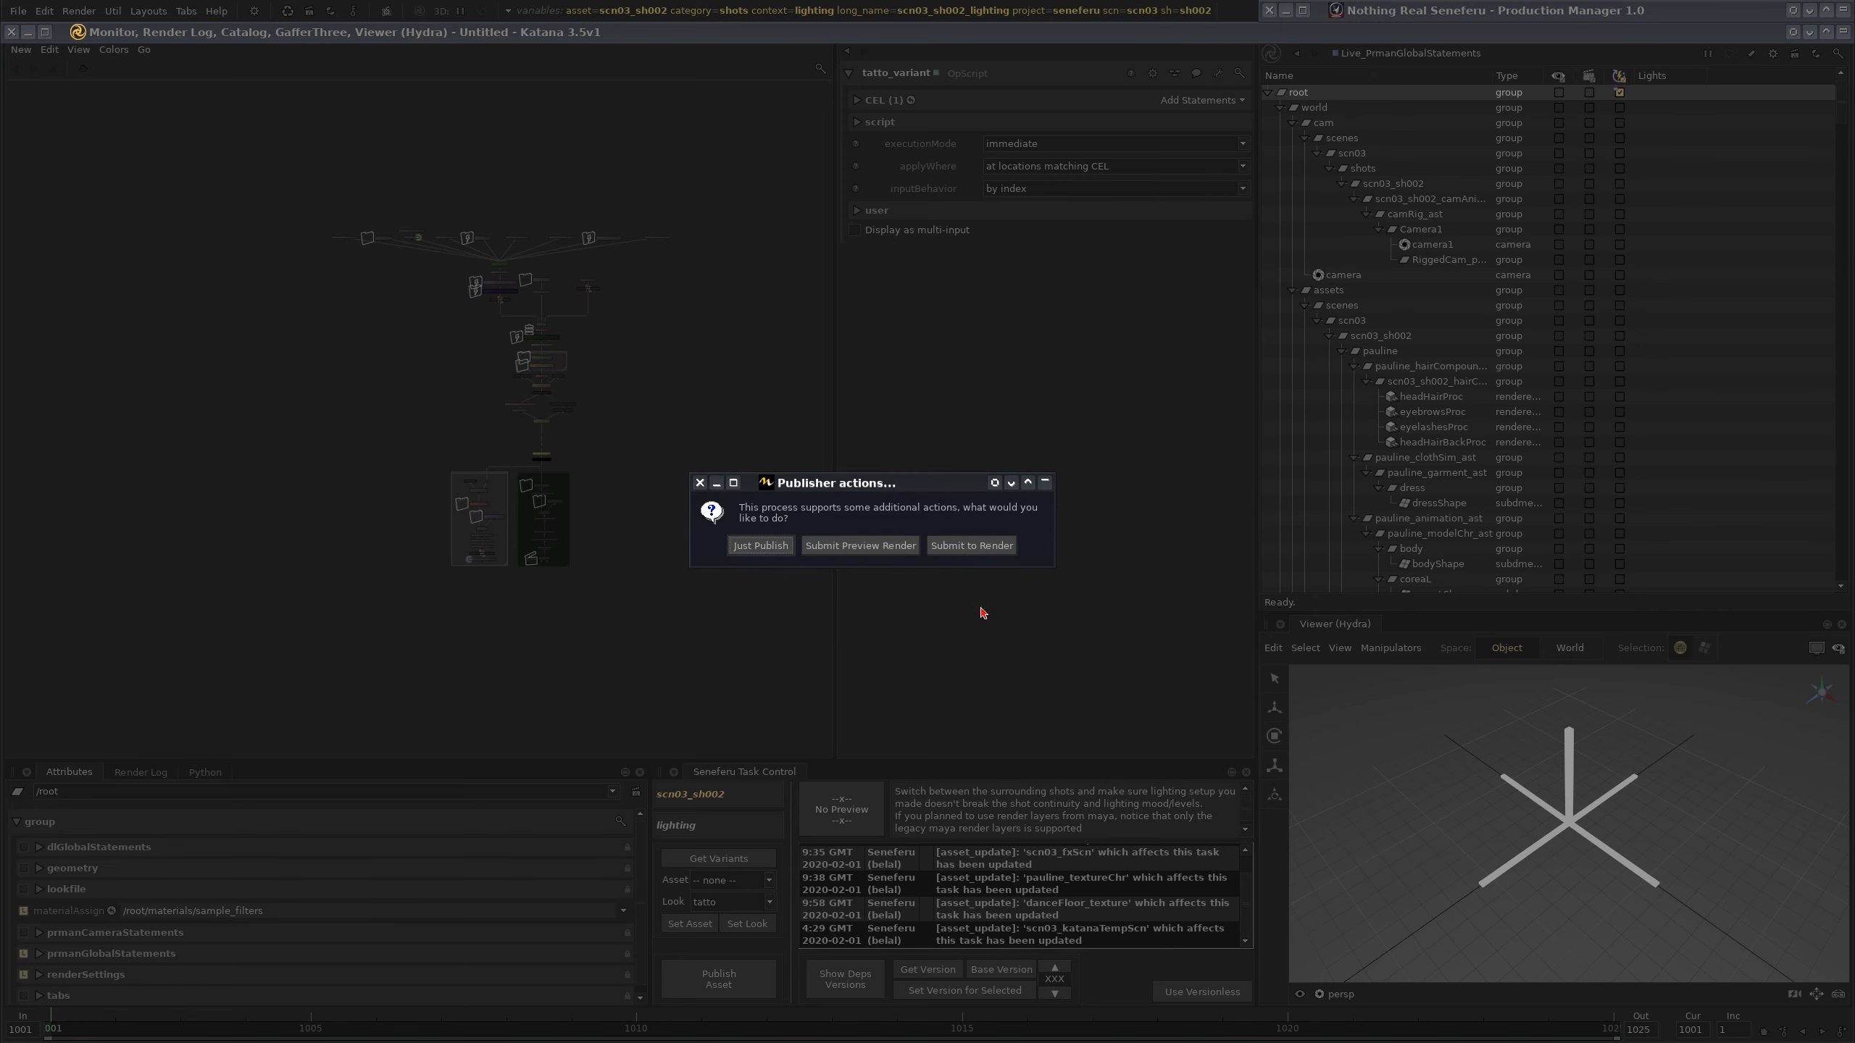
click(961, 546)
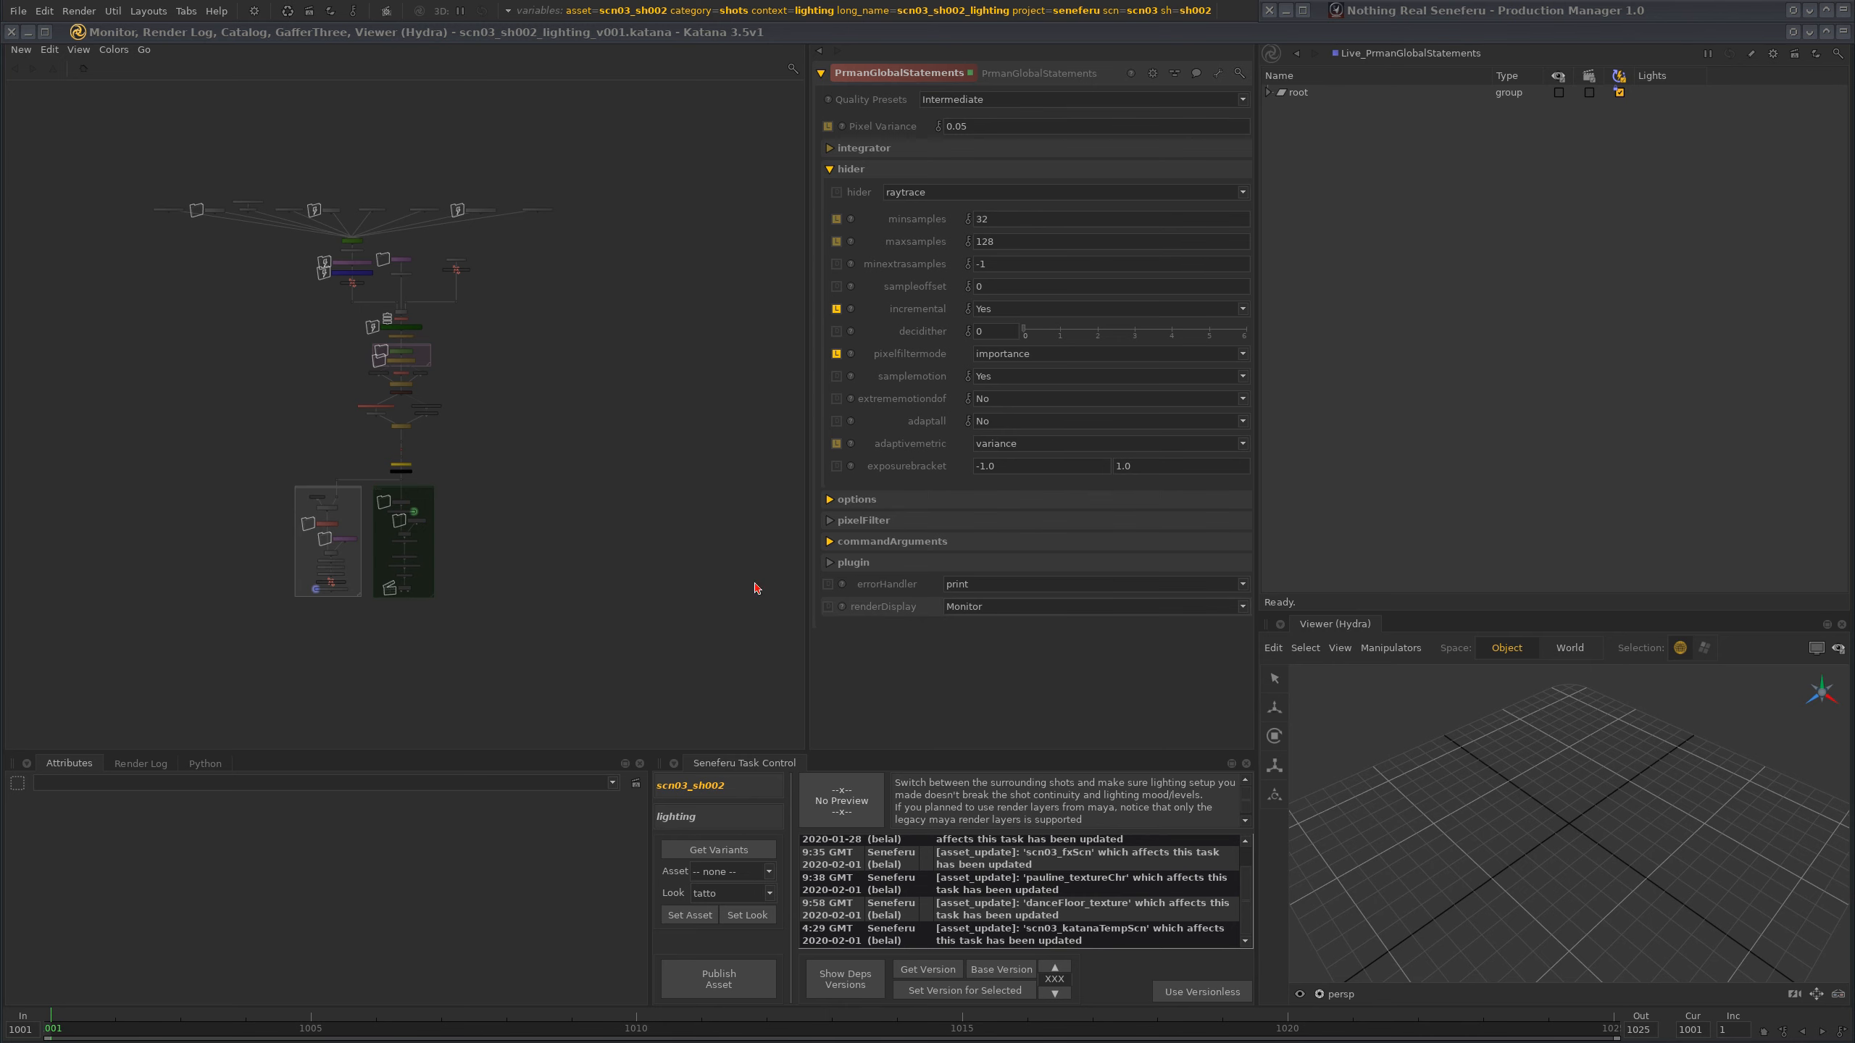
scroll(505, 580, up, 4)
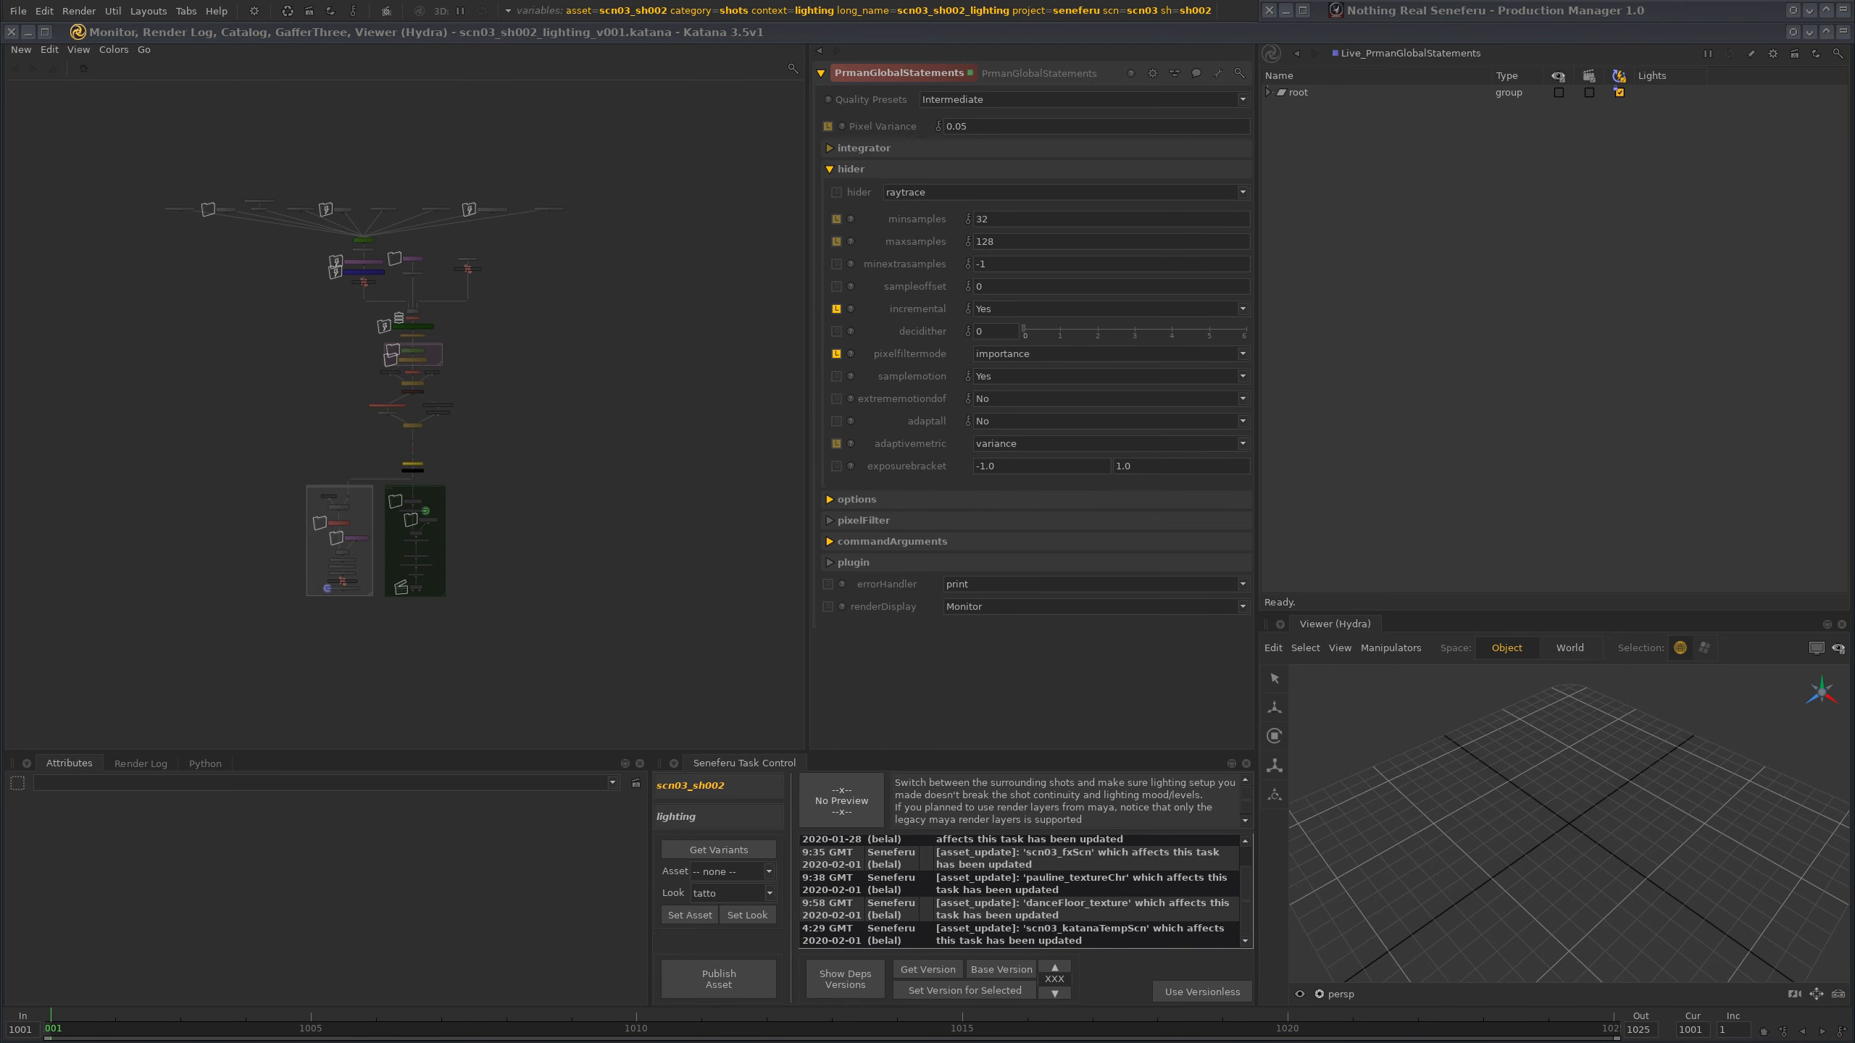
- Examine the node graph from the merged assets down to the Preview Only and Render groups
middle_drag(547, 468, 521, 559)
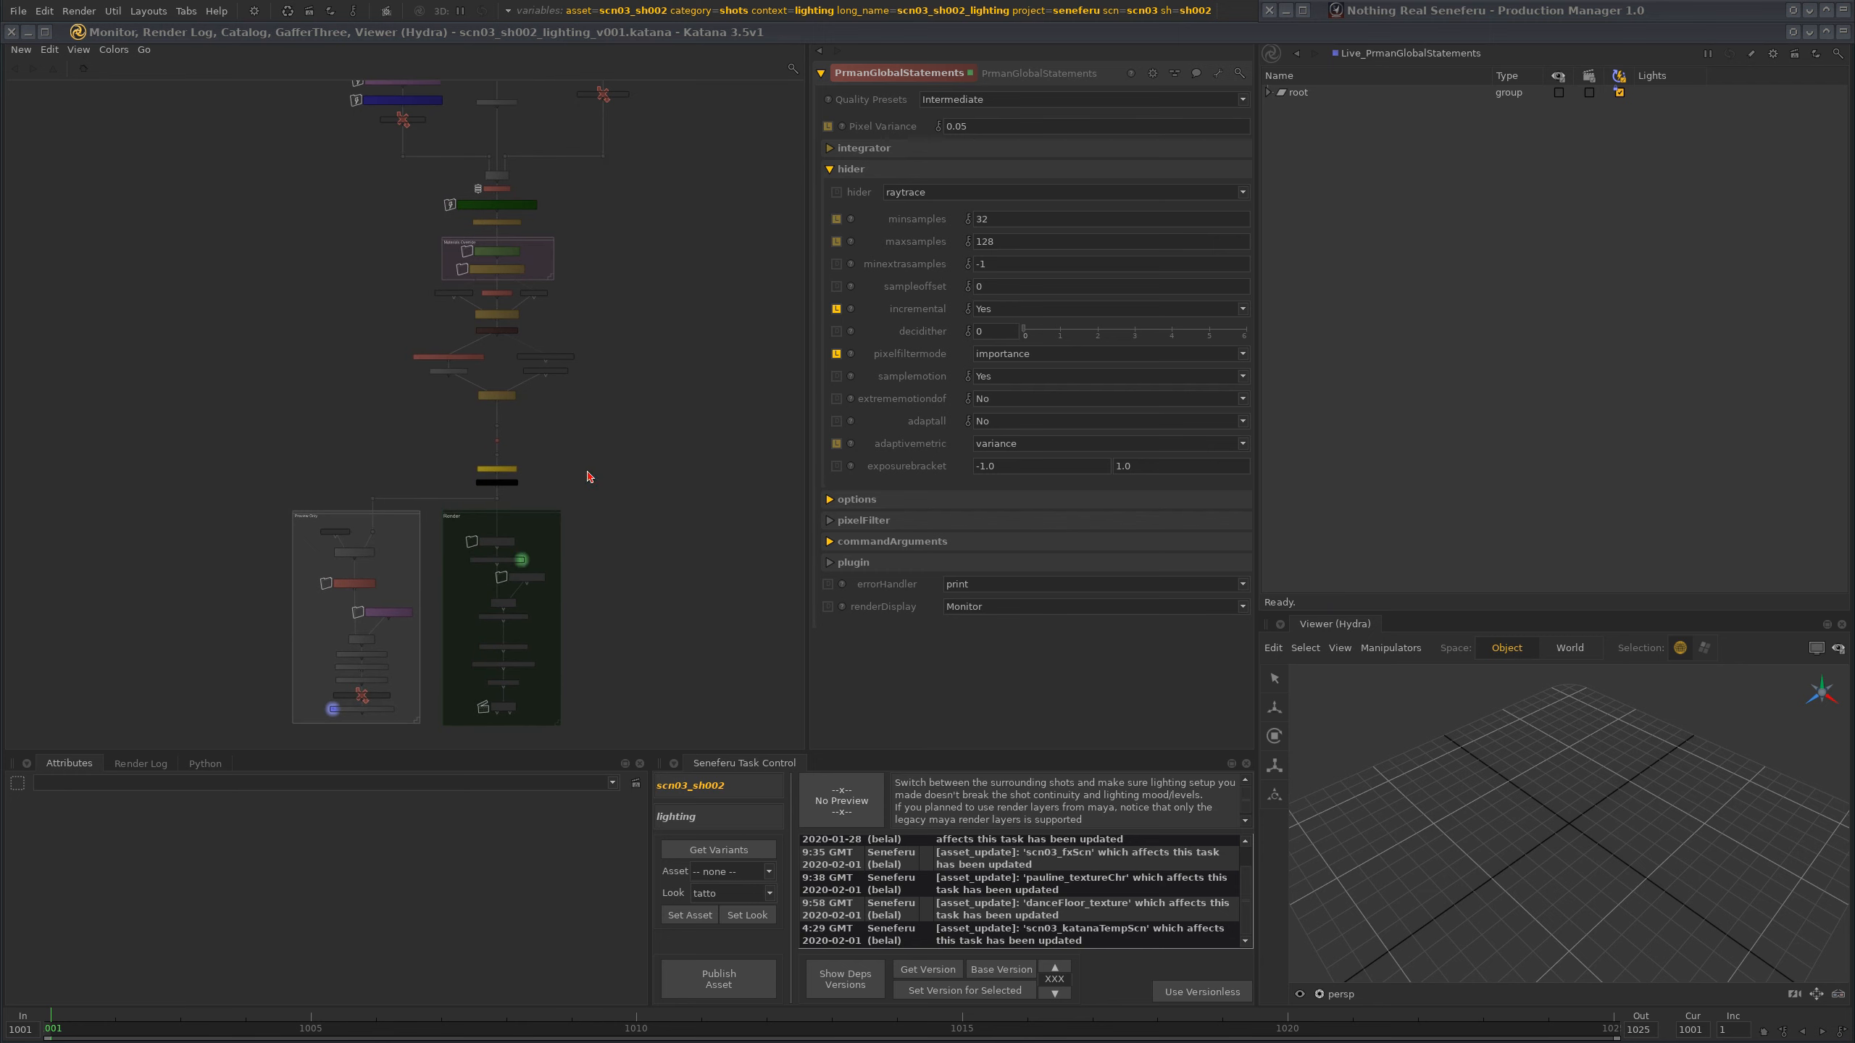
middle_drag(549, 639, 534, 532)
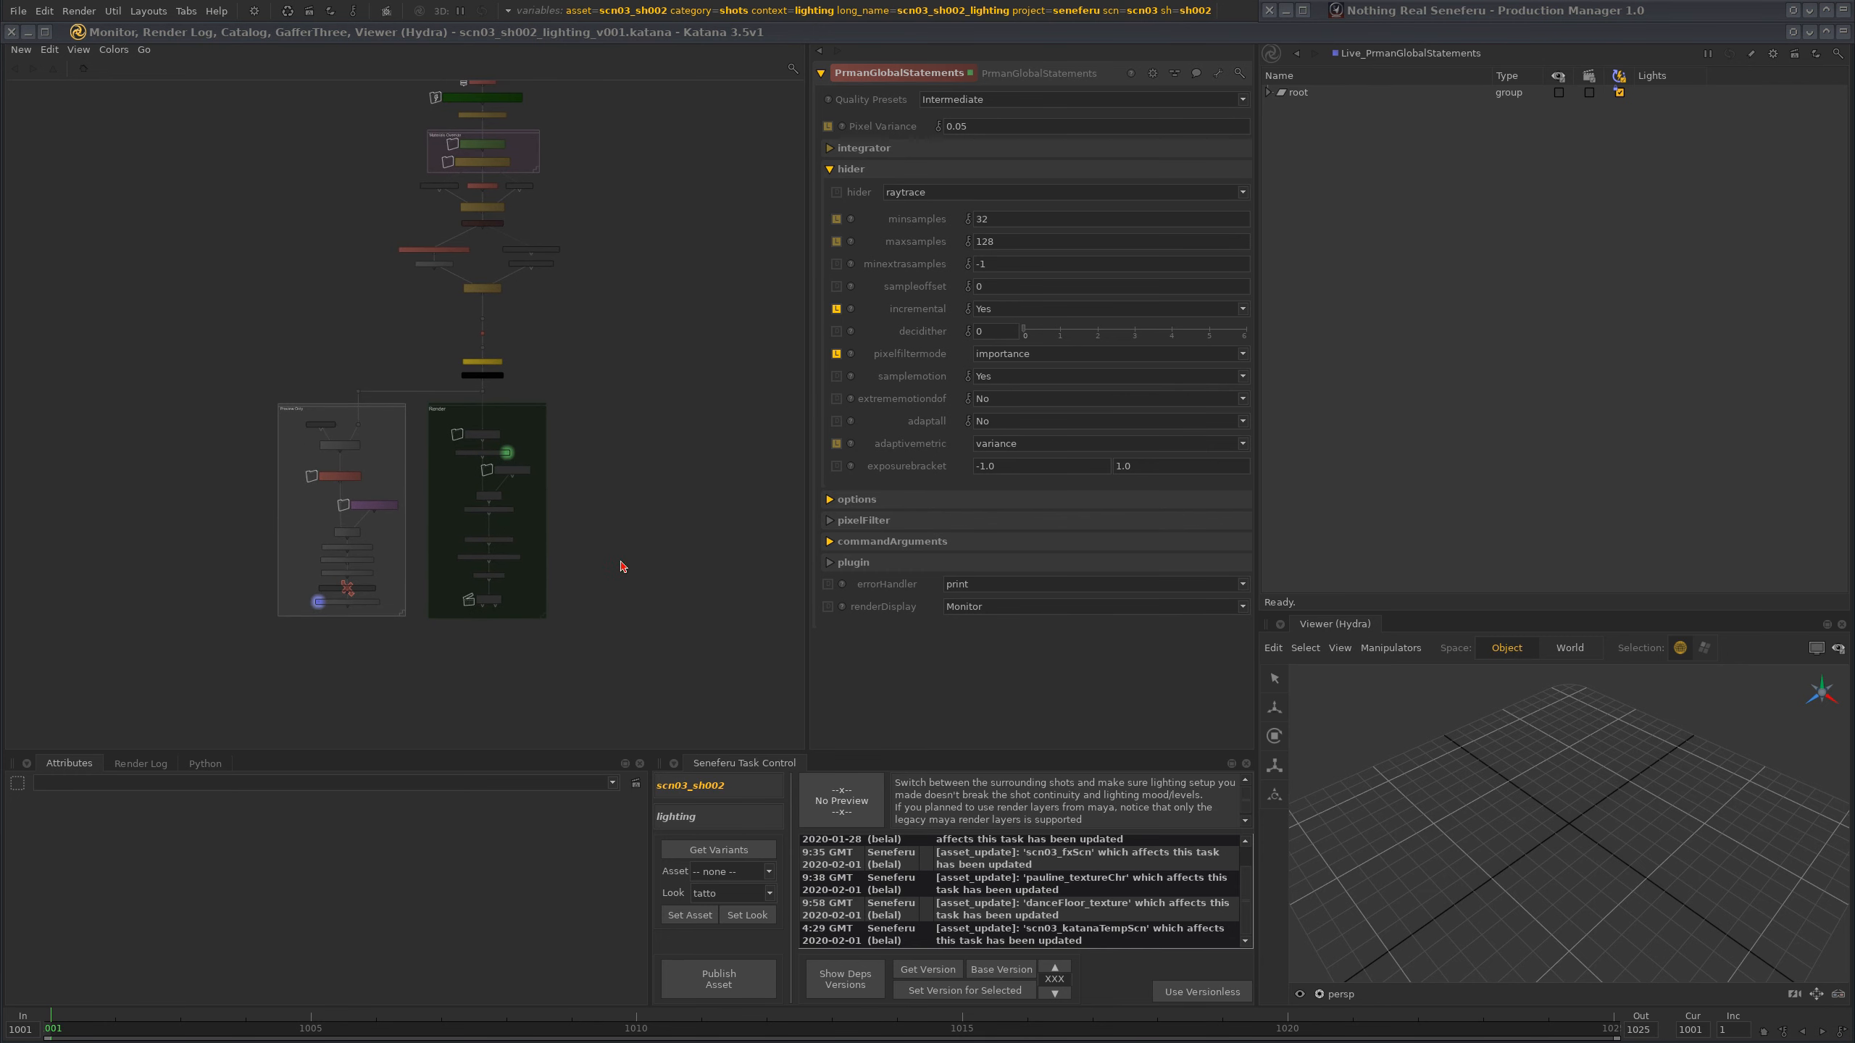
scroll(556, 615, up, 4)
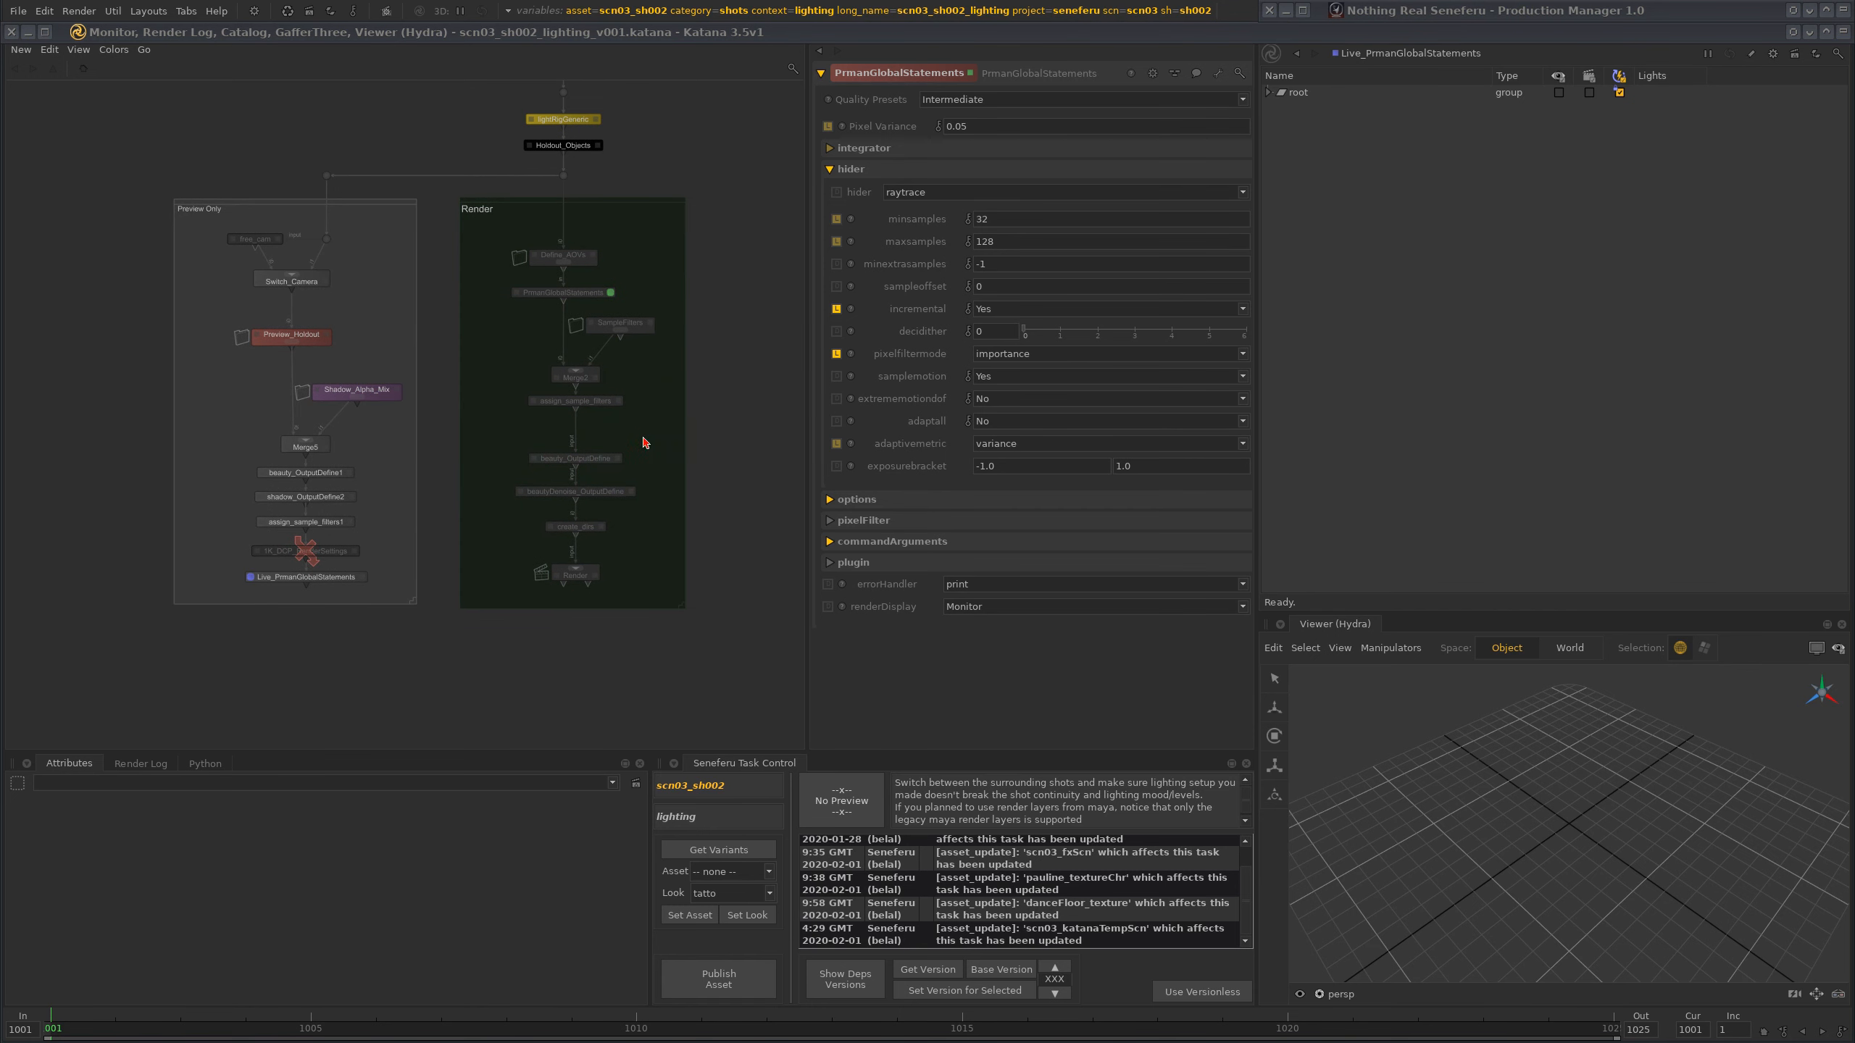
key(a)
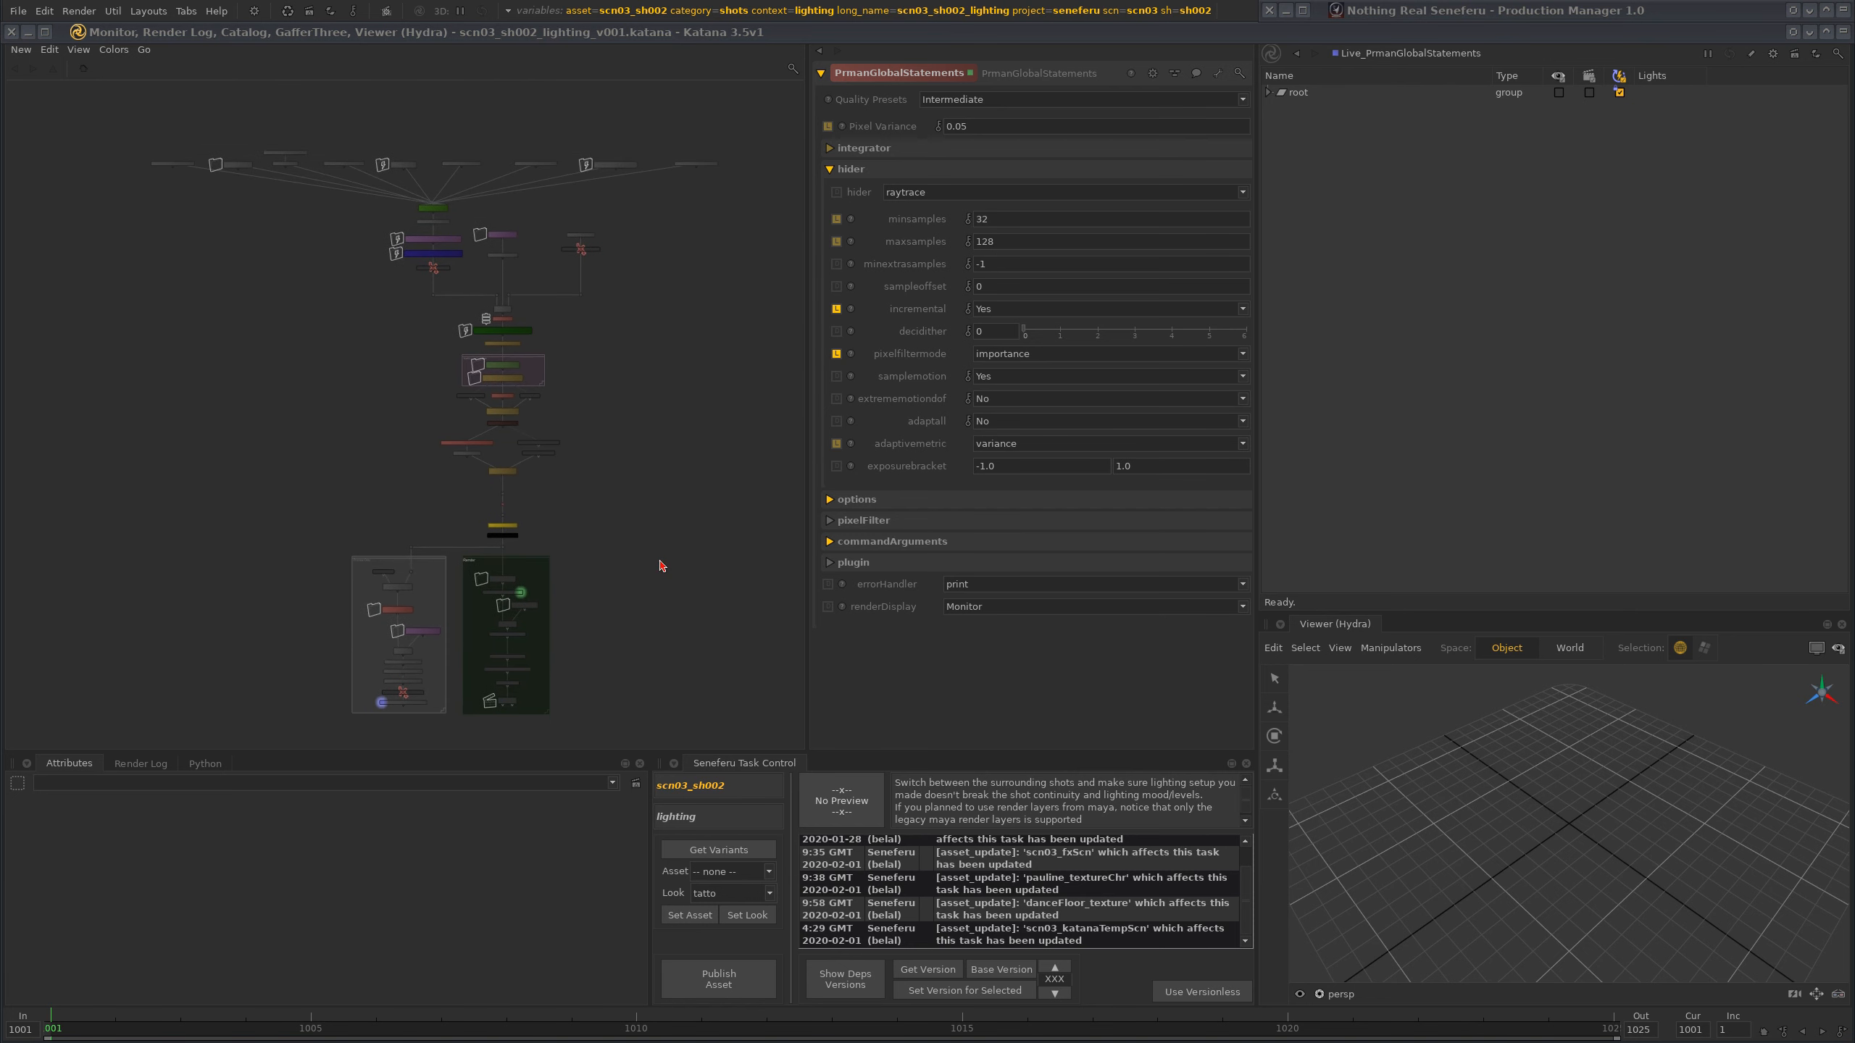
middle_drag(658, 579, 547, 501)
scroll(556, 544, down, 3)
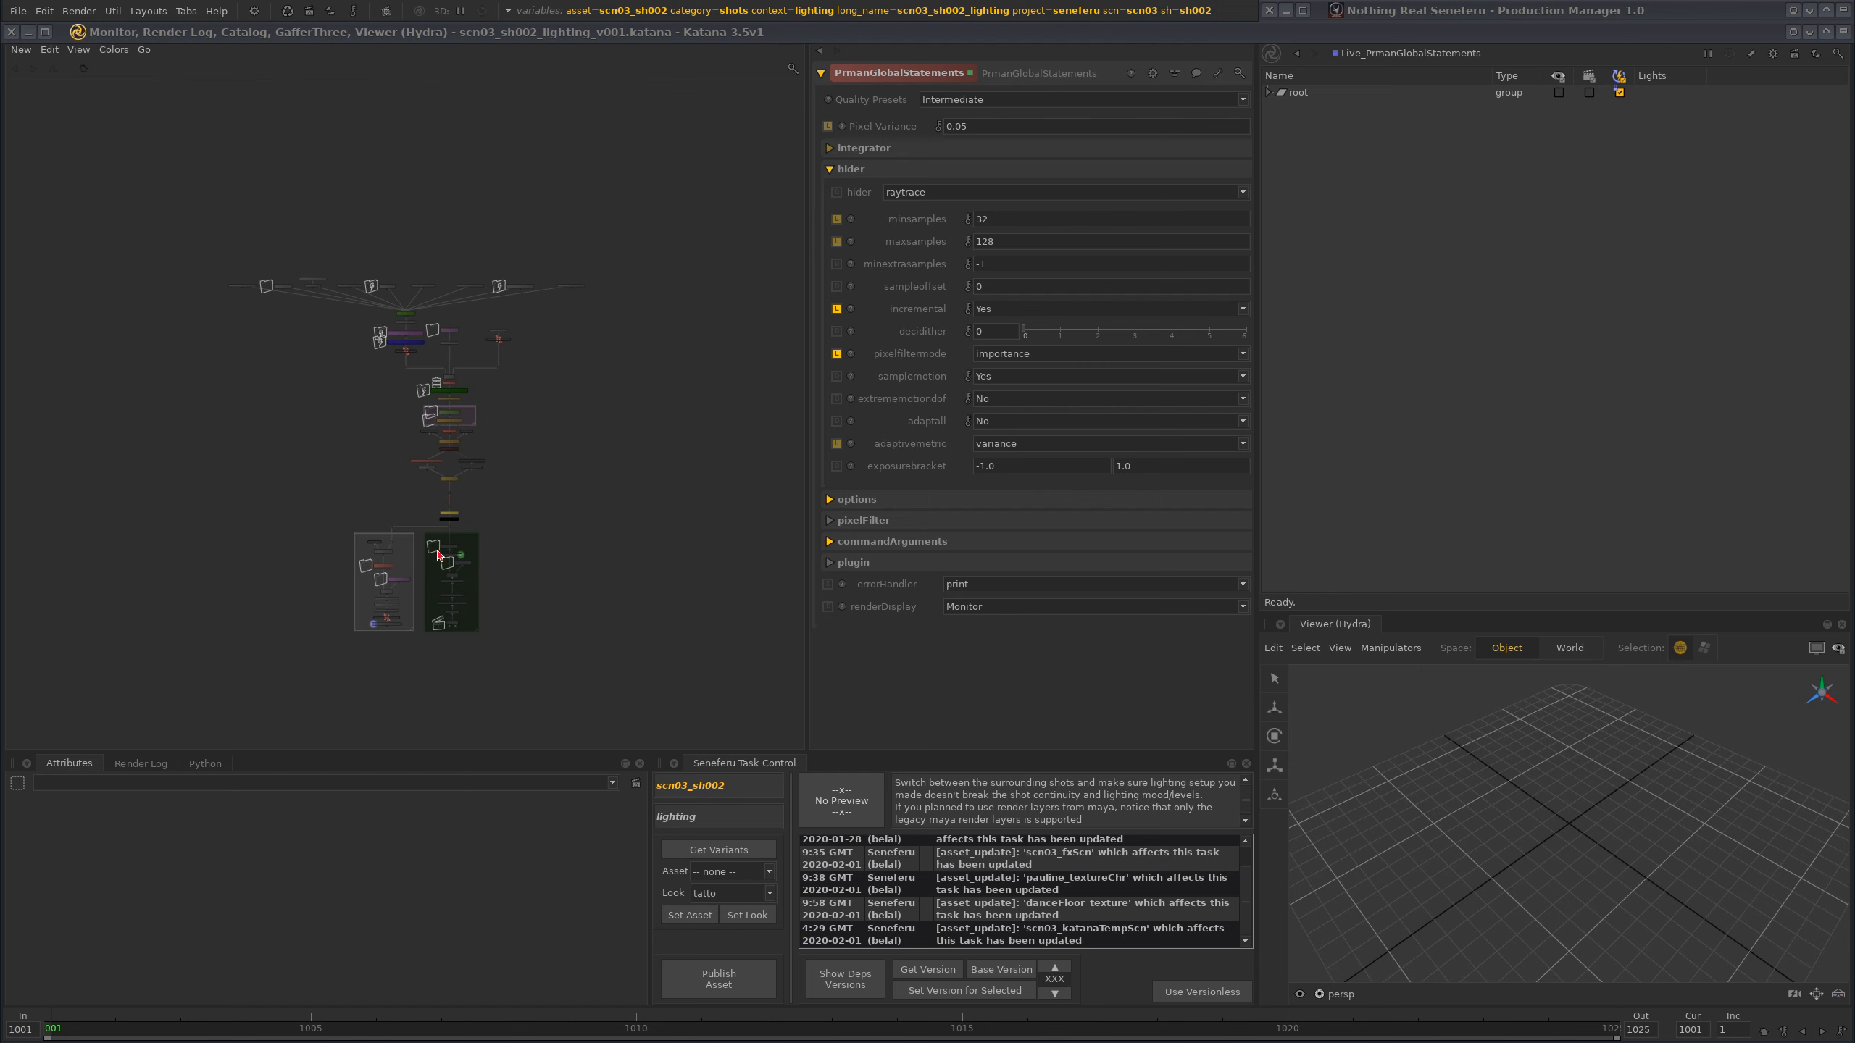
scroll(496, 628, up, 3)
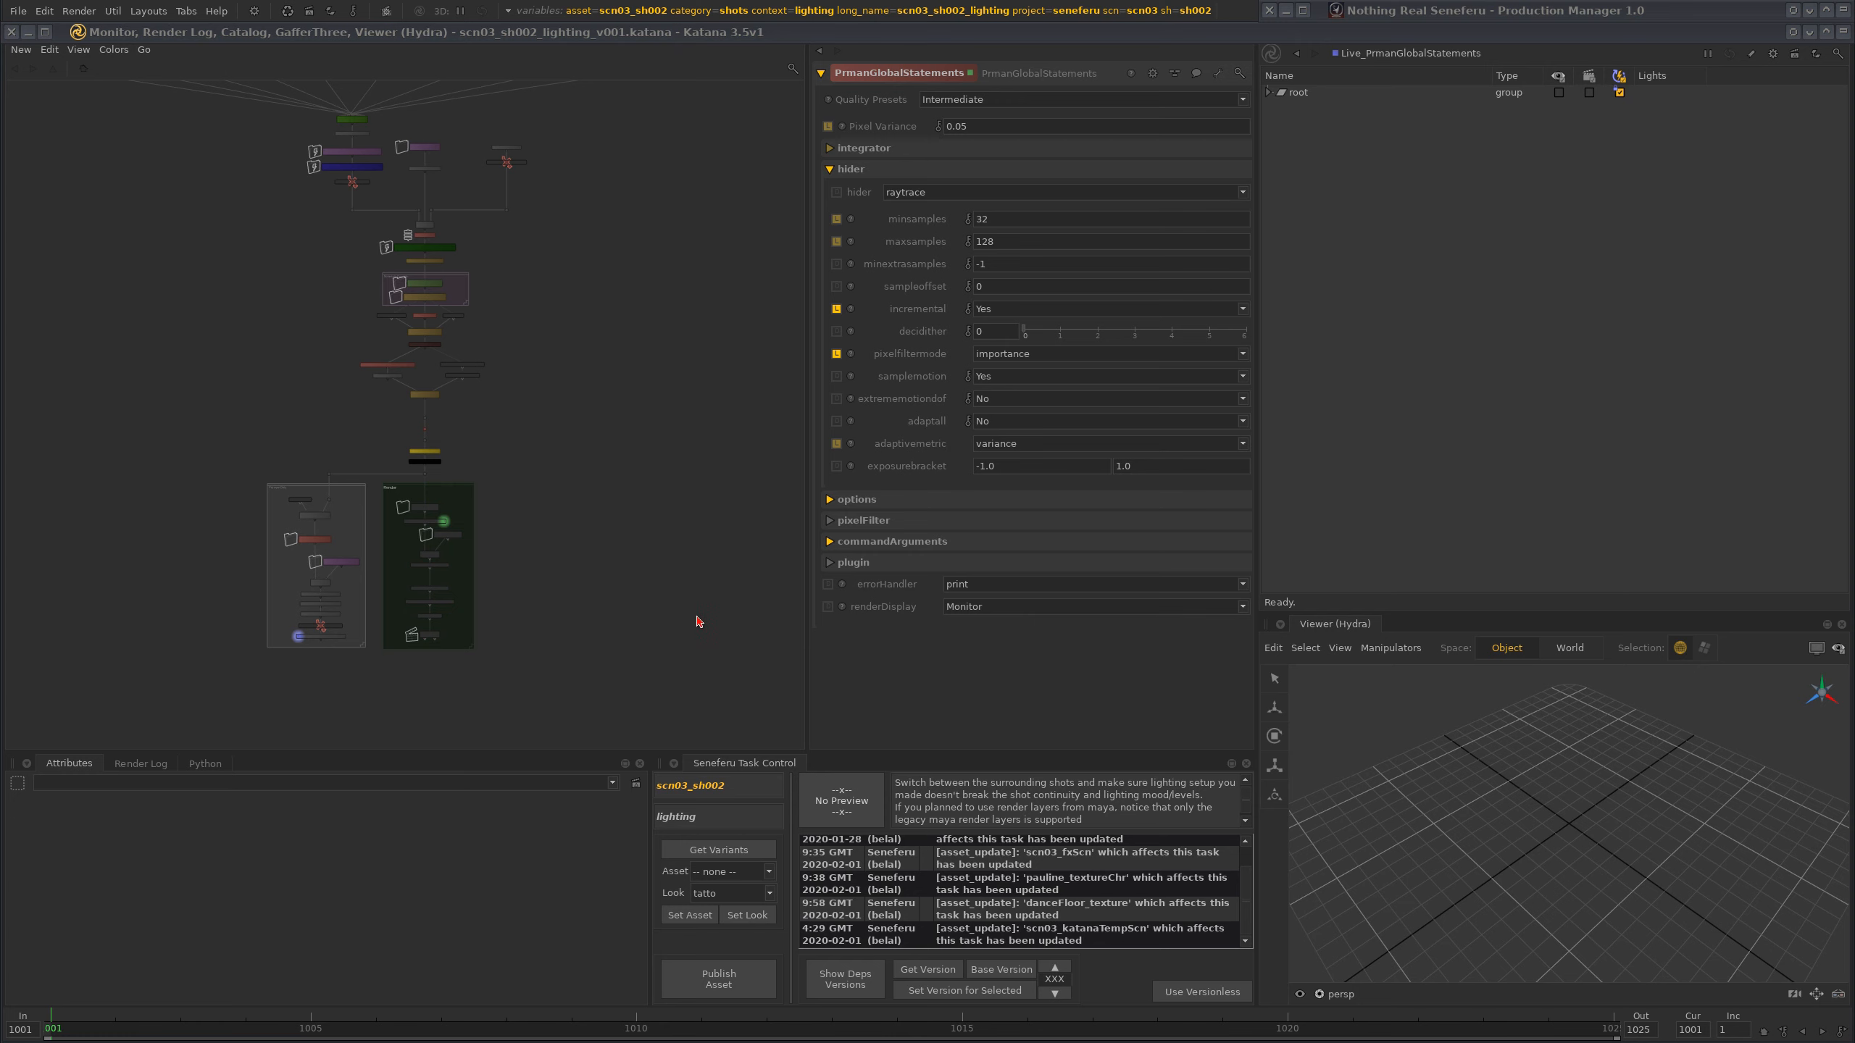
scroll(481, 620, up, 5)
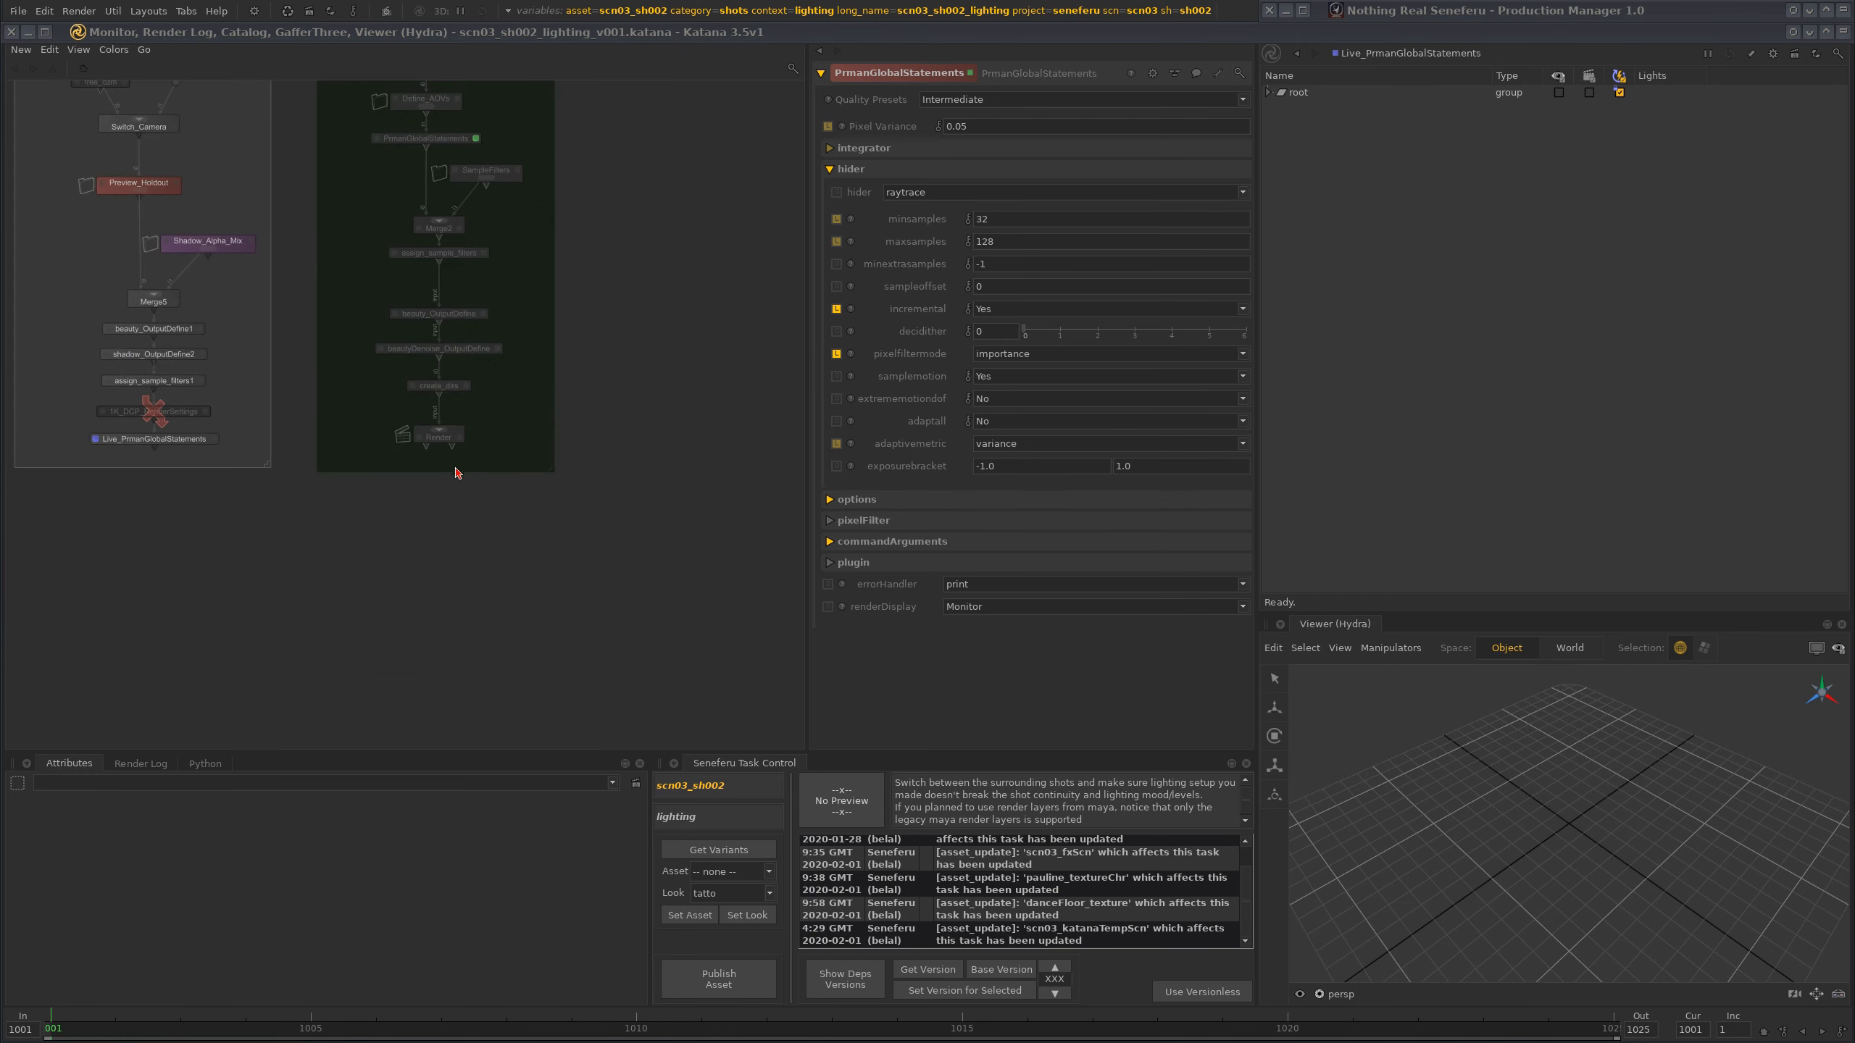
- Duplicate the lightRigGeneric, Holdout_Objects and Render group branch and place the copy beside the original
scroll(612, 387, down, 4)
drag(597, 296, 351, 611)
click(581, 321)
scroll(576, 329, up, 1)
middle_drag(560, 367, 513, 418)
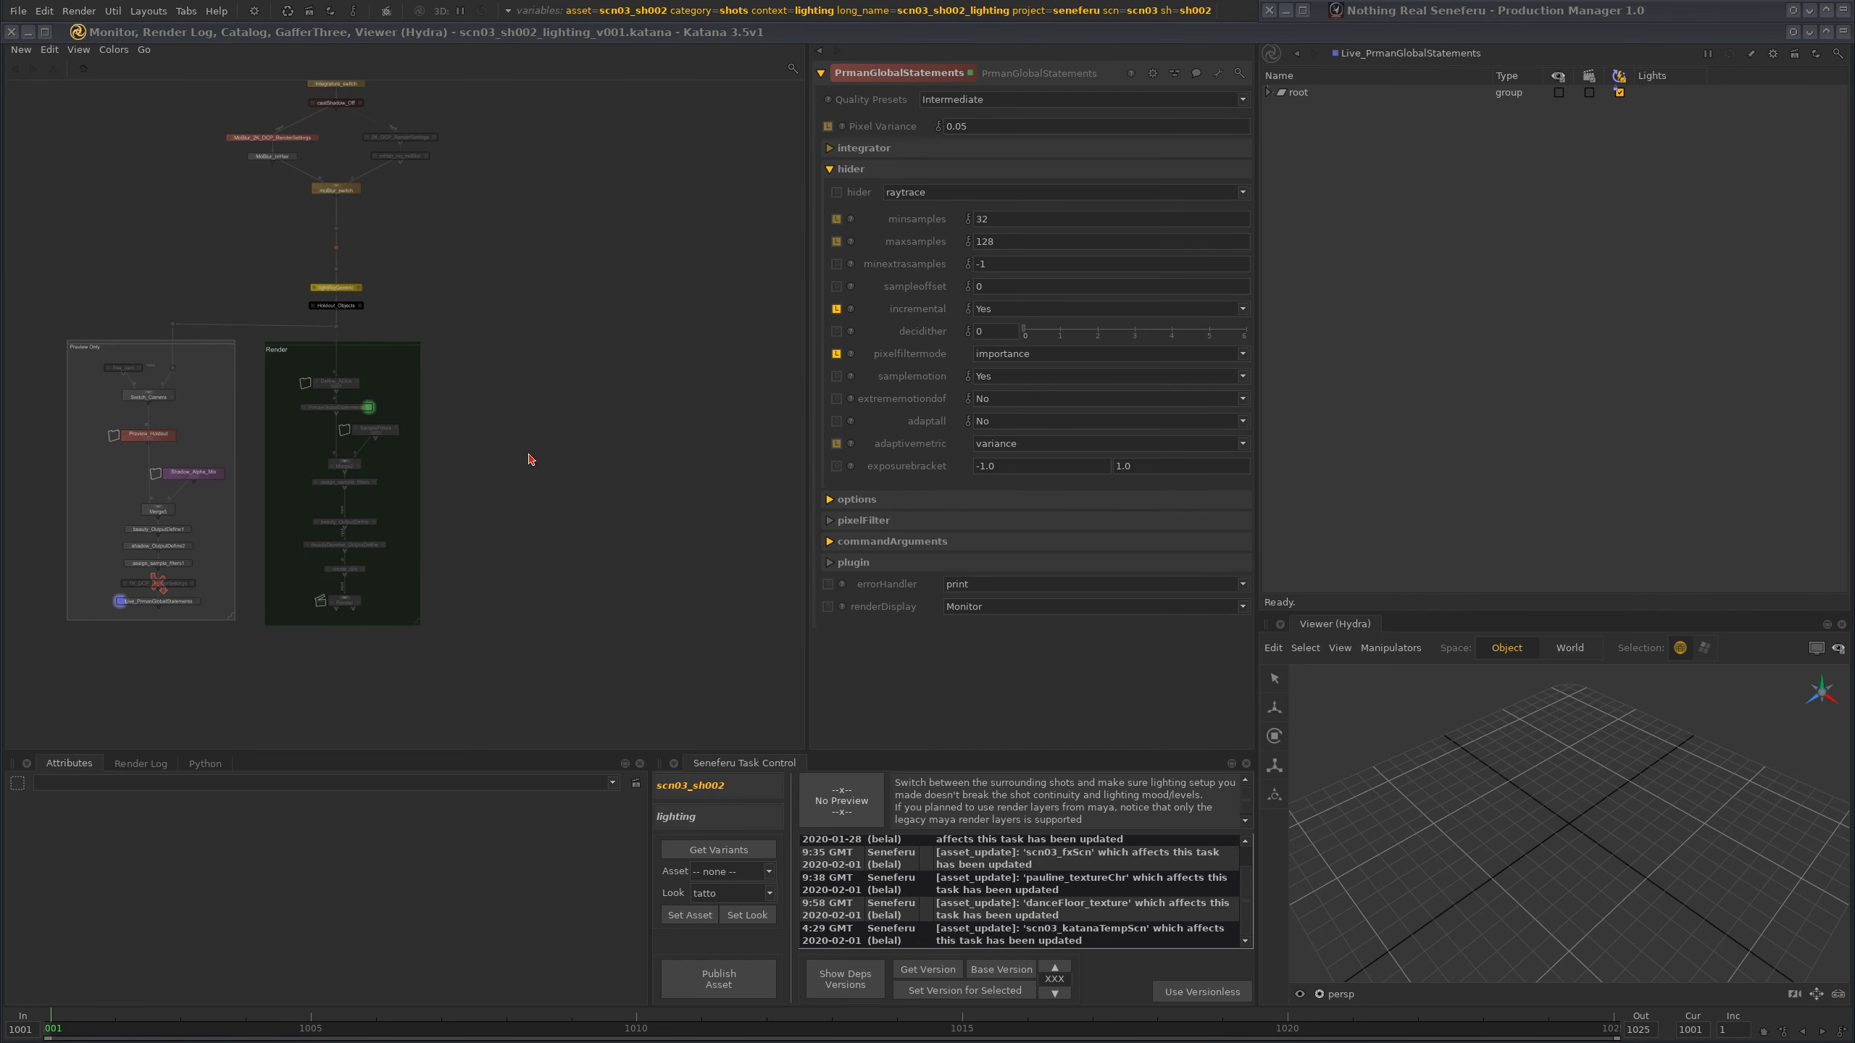
key(ctrl+v)
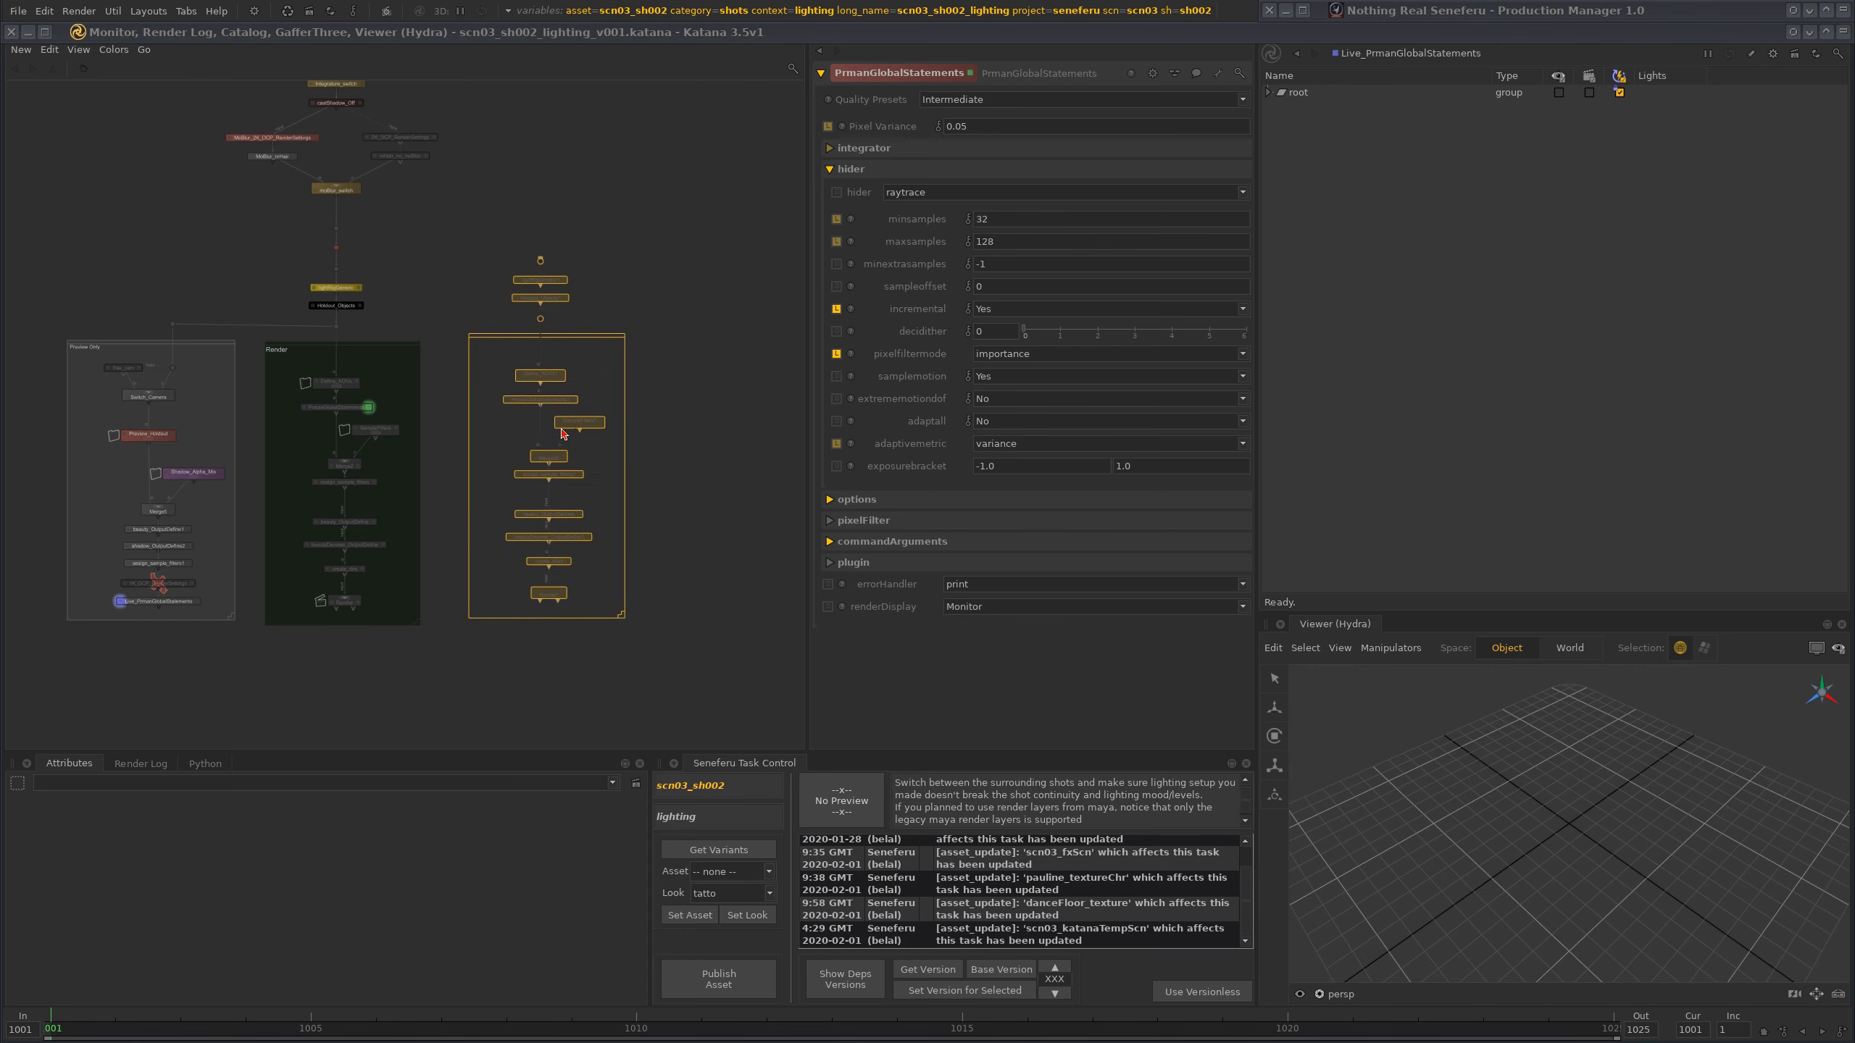
click(568, 431)
- Connect the copied branch's input to the red dot between moBlur_switch and lightRigGeneric, and shift the copied branch slightly upward
scroll(628, 256, up, 3)
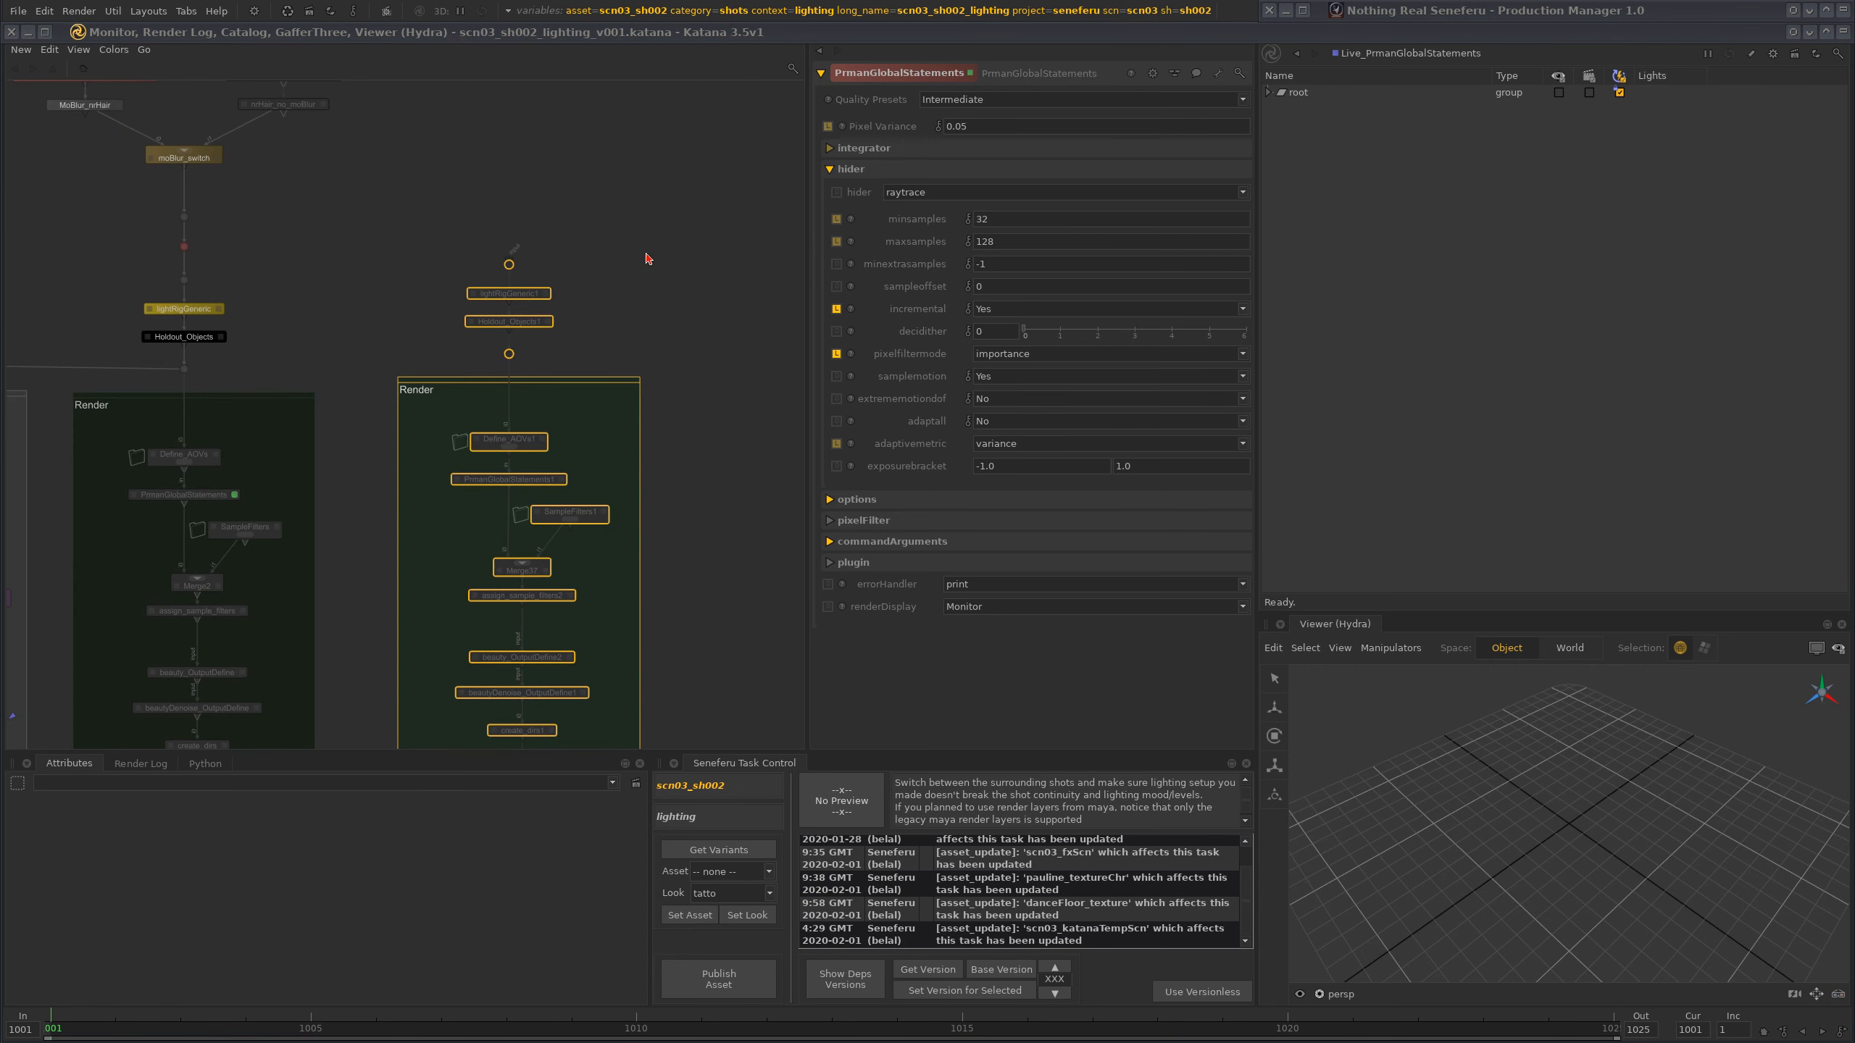
click(580, 277)
scroll(655, 270, up, 2)
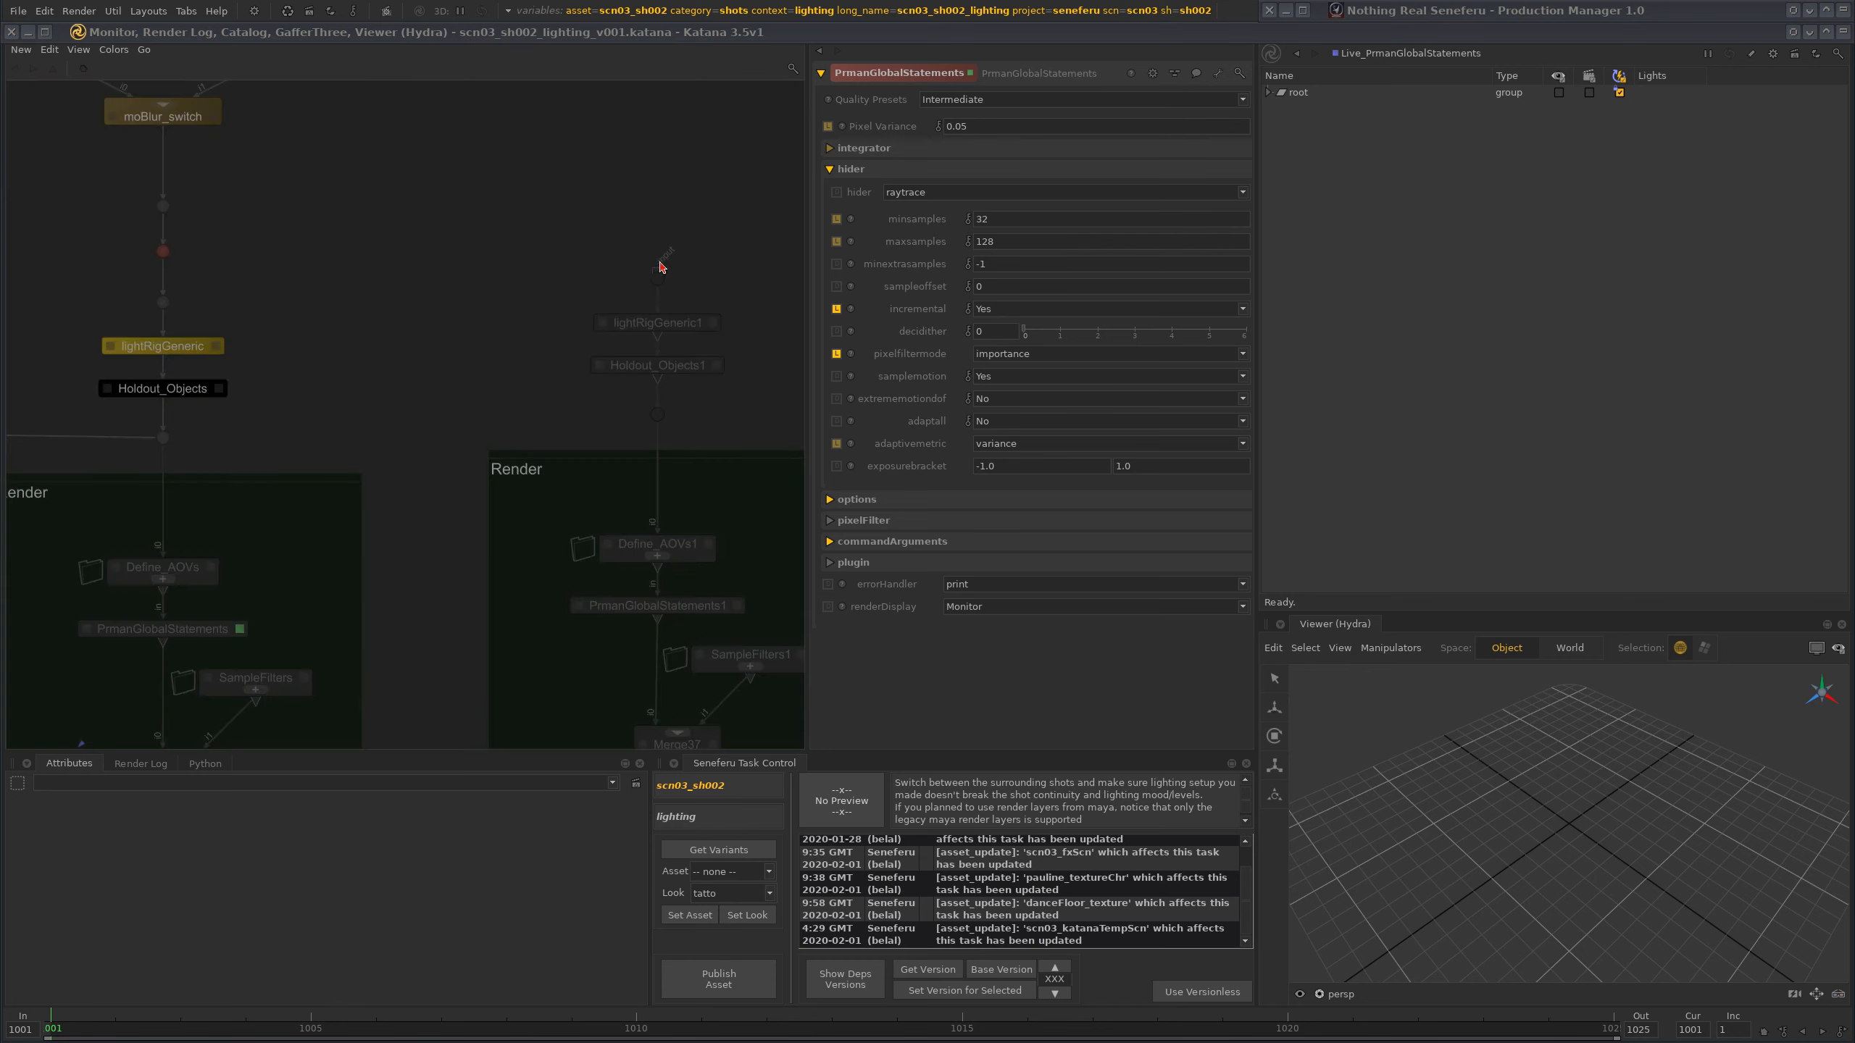
drag(659, 268, 163, 252)
scroll(692, 292, down, 10)
middle_drag(693, 296, 499, 299)
scroll(595, 328, up, 5)
scroll(622, 327, down, 1)
drag(621, 206, 369, 663)
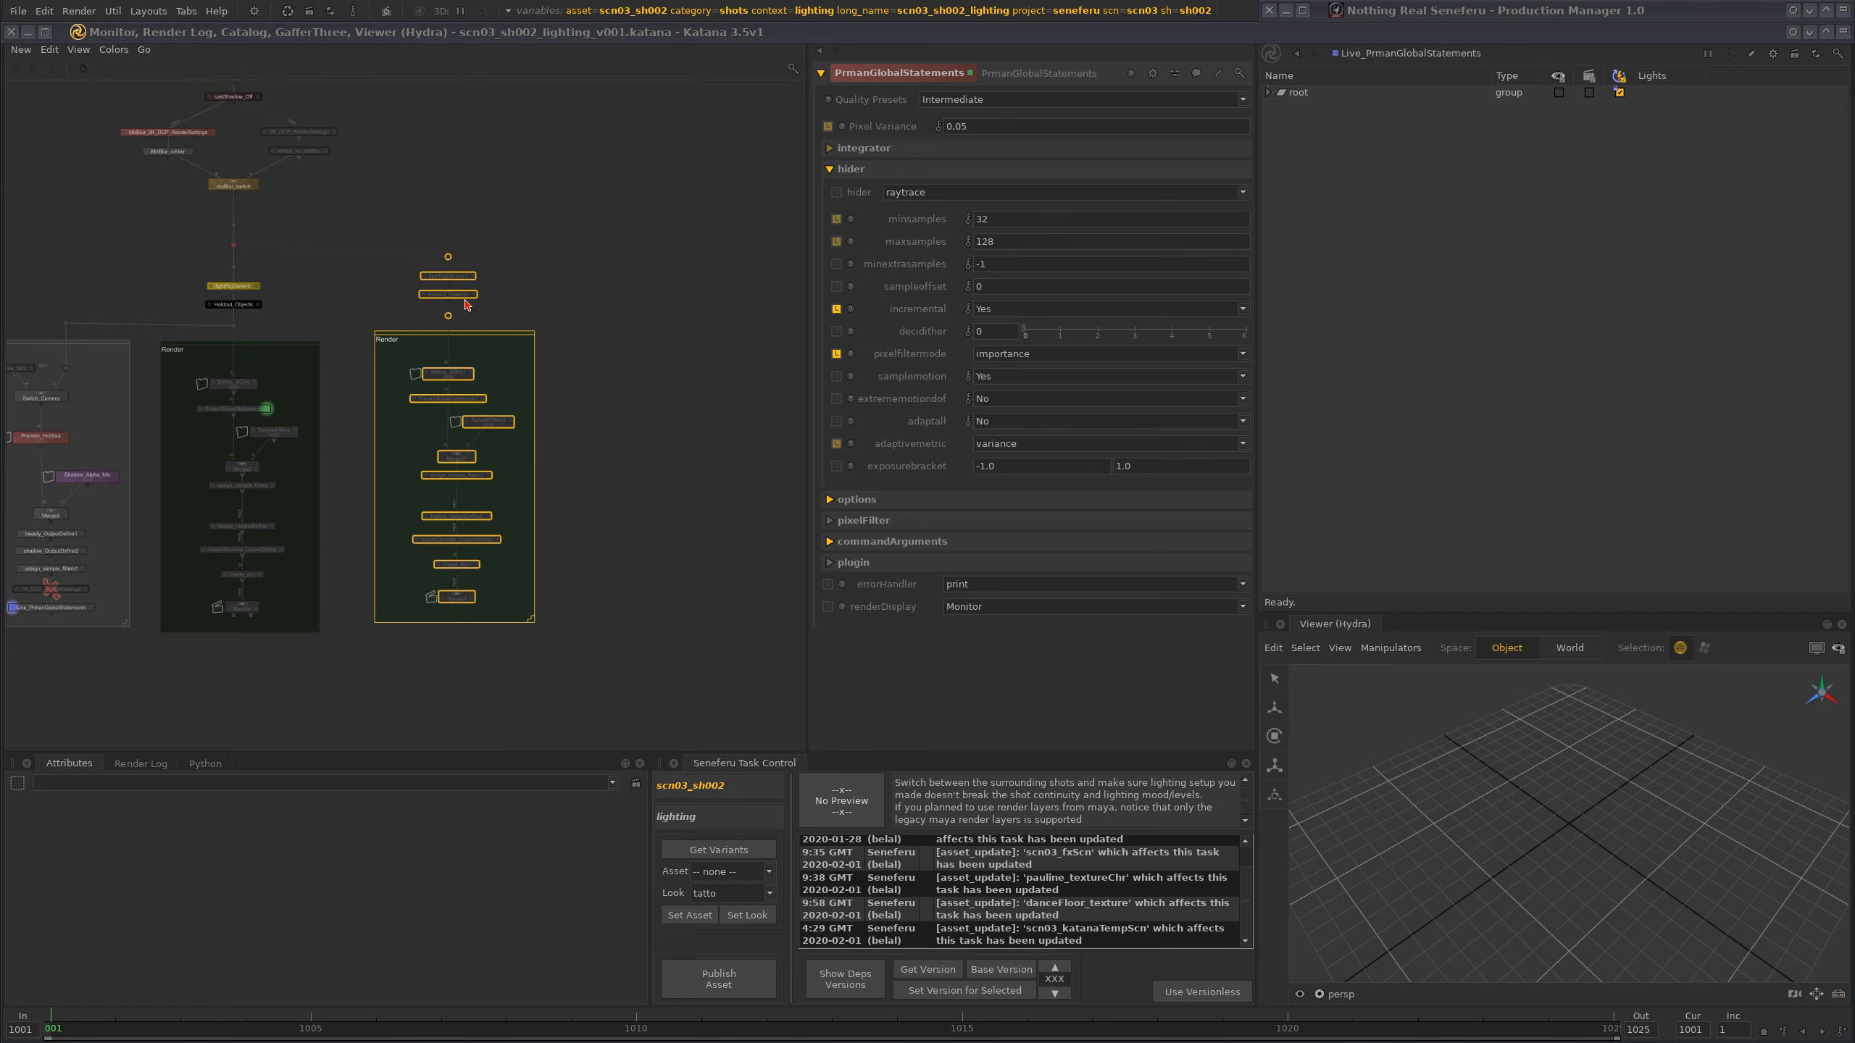
drag(446, 248, 447, 238)
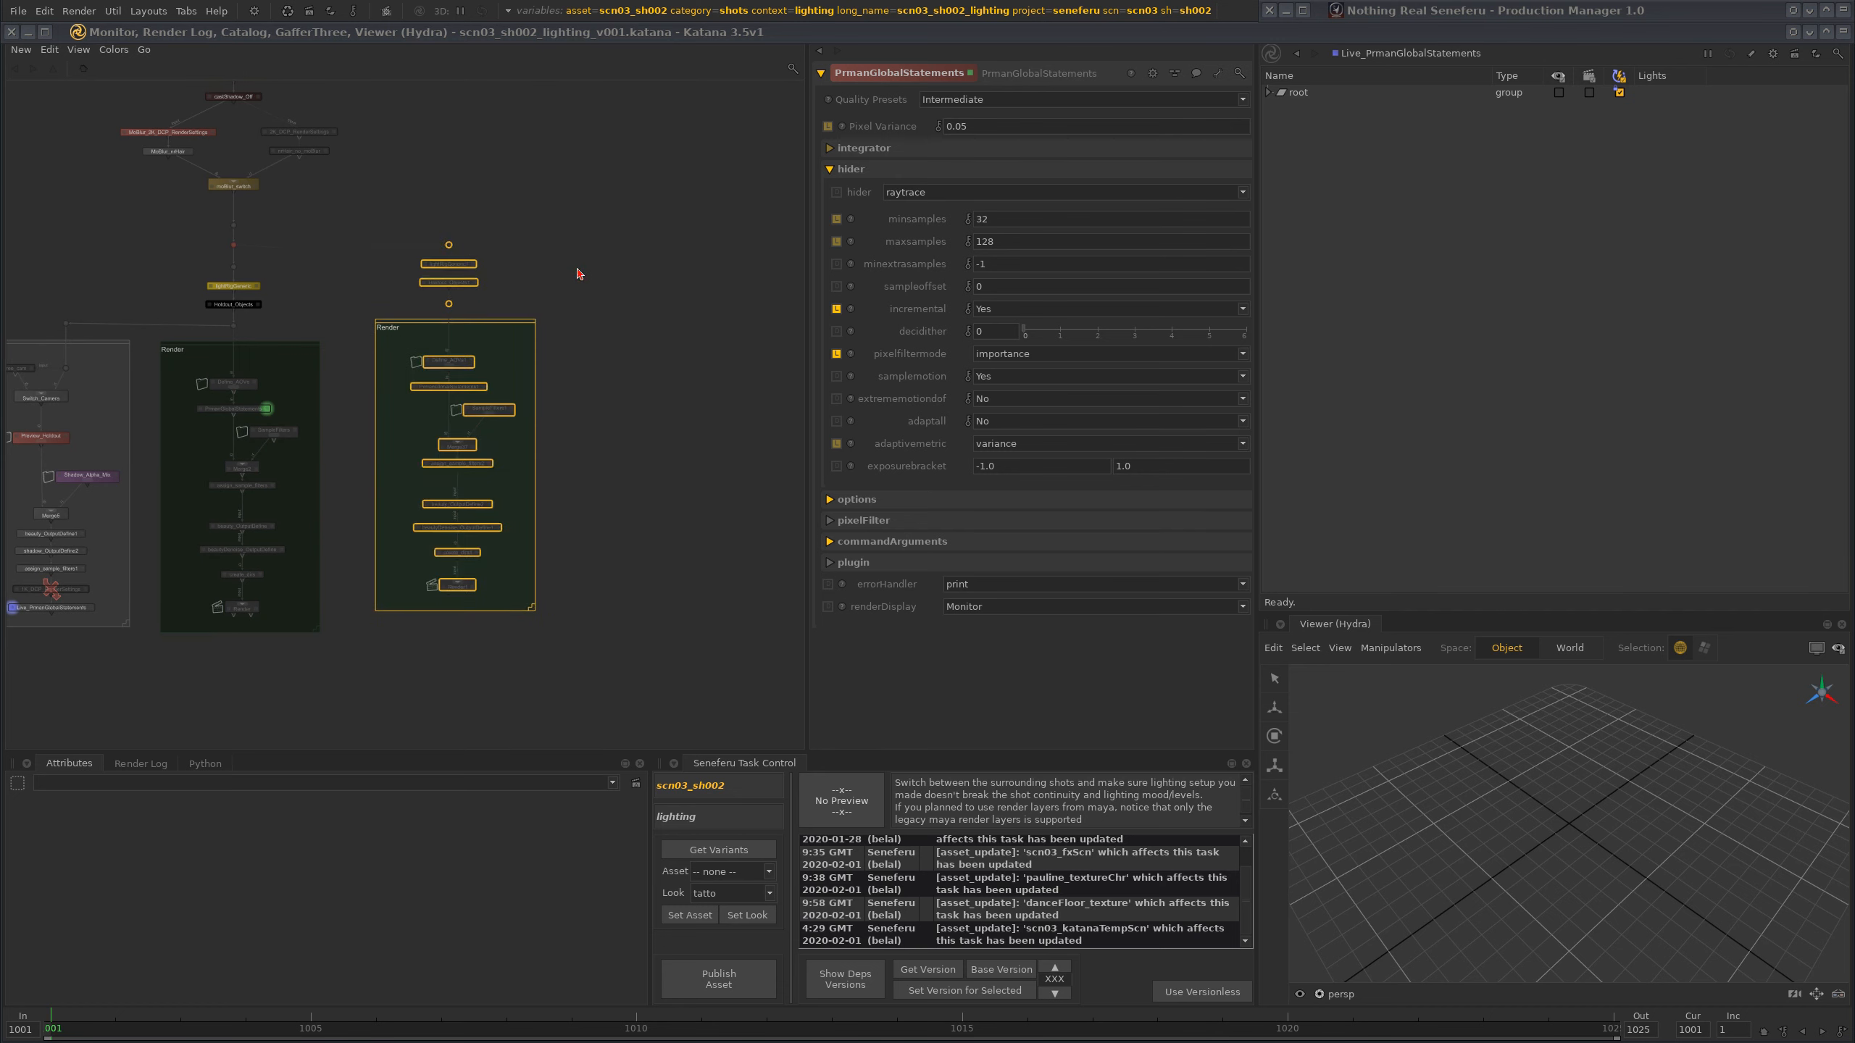
click(563, 271)
- Set the copied Render1 node's pass name to BG
scroll(573, 511, up, 1)
scroll(565, 511, up, 1)
middle_drag(564, 518, 642, 414)
scroll(619, 486, up, 5)
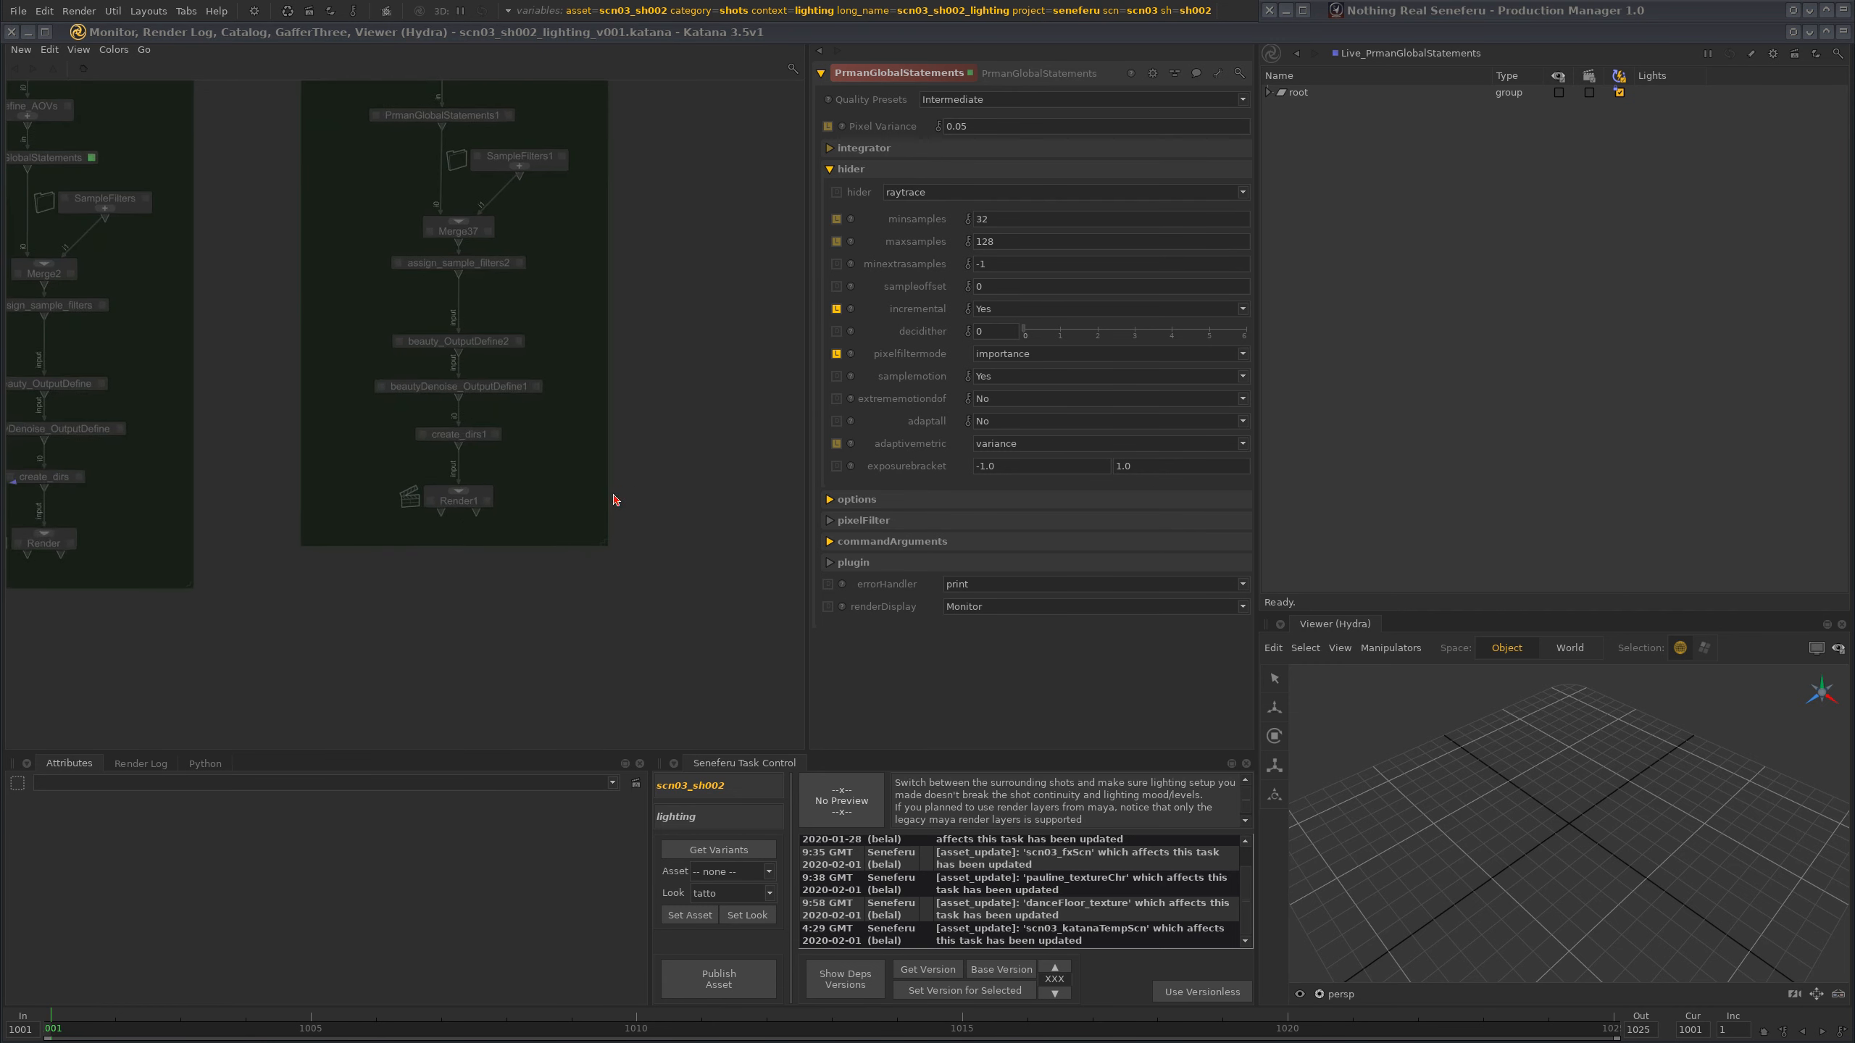
middle_drag(621, 493, 688, 479)
click(556, 490)
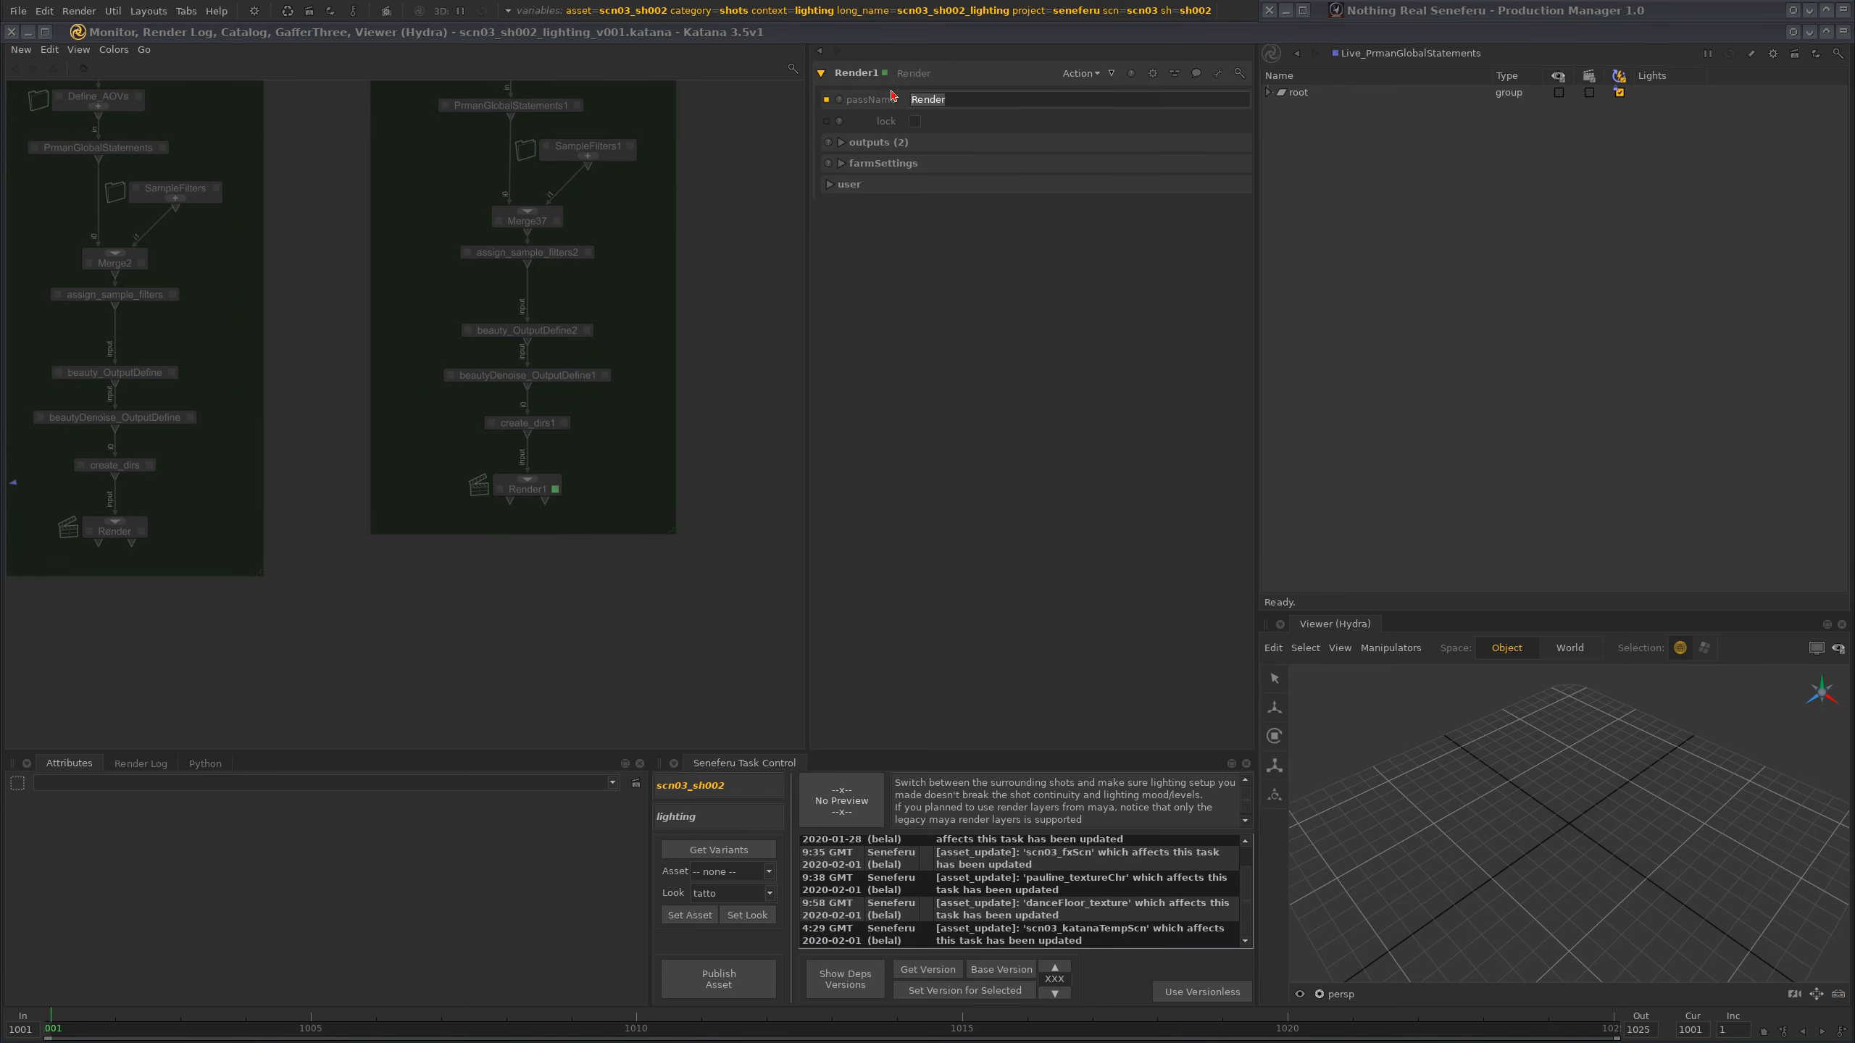
text(B)
key(Return)
- Duplicate the whole BG render branch and place the copy beside it
scroll(632, 457, down, 8)
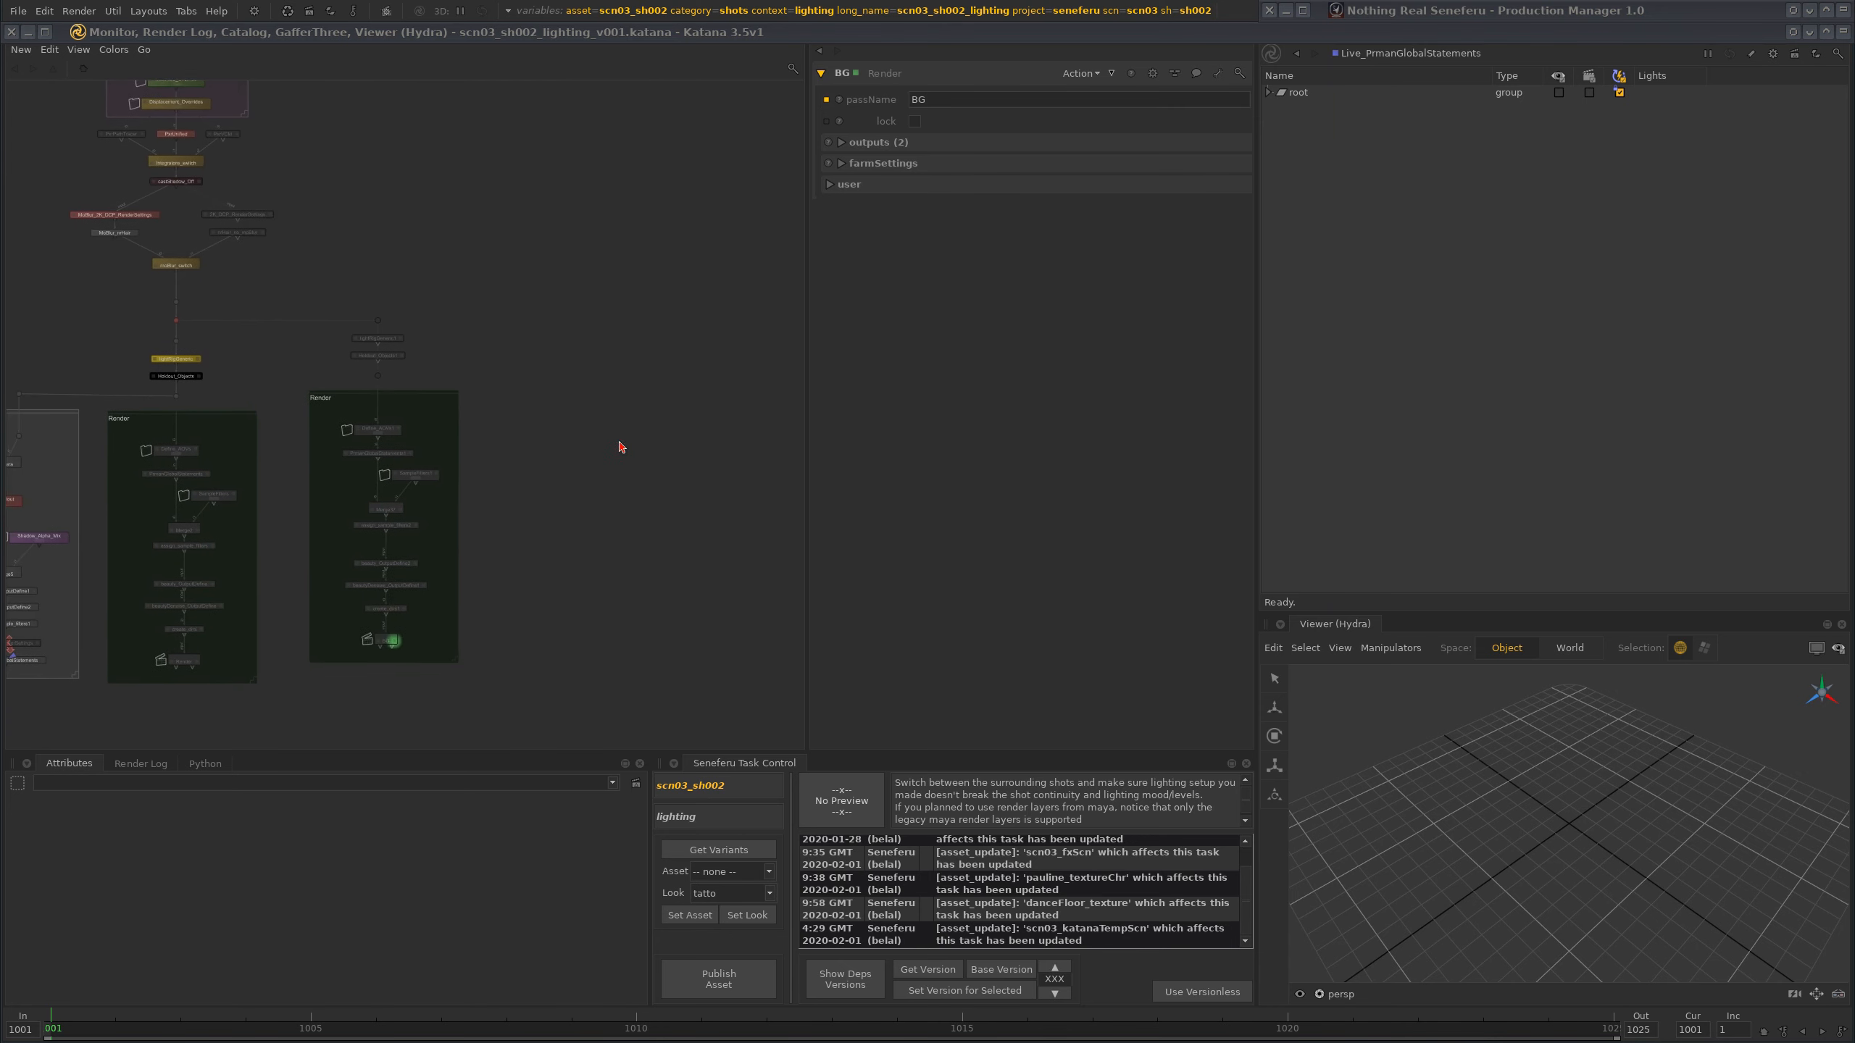
drag(568, 267, 336, 734)
key(ctrl+c)
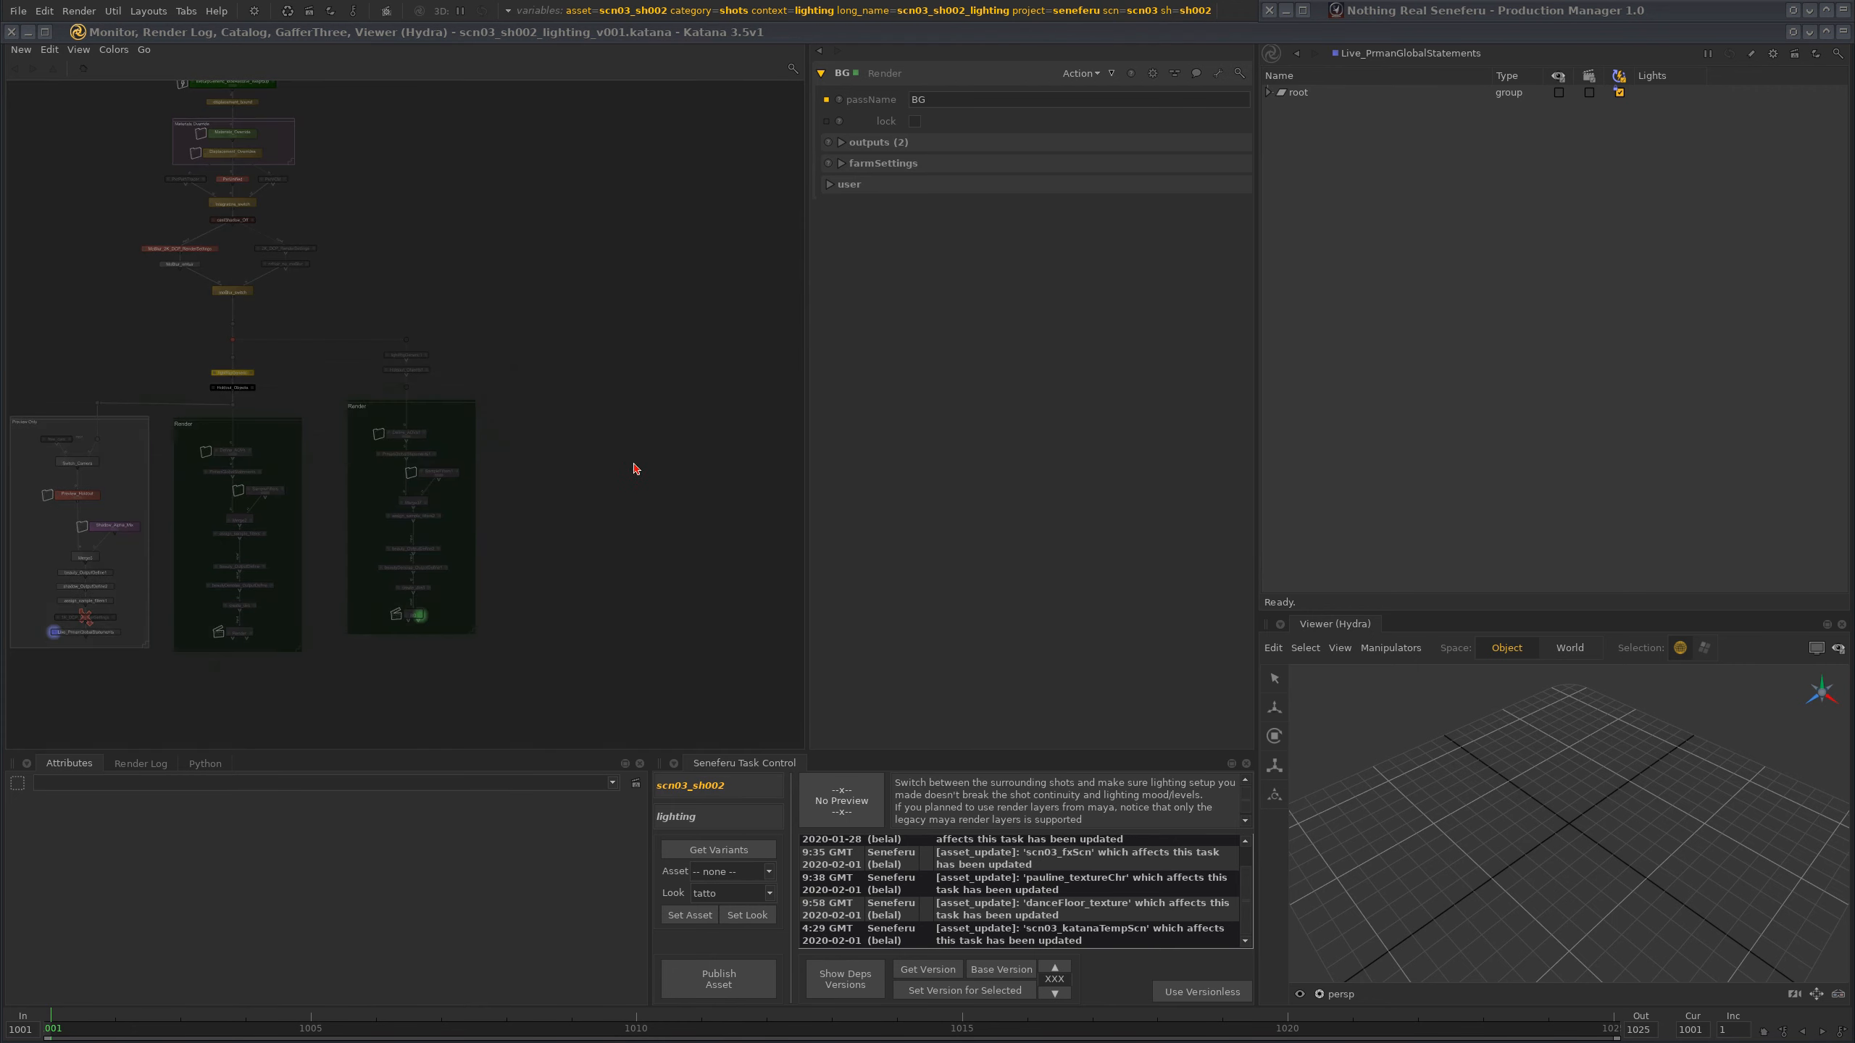
key(ctrl+v)
click(606, 483)
- Connect the input of the new branch above lightRigGeneric2 to the dot above lightRigGeneric1
scroll(588, 345, up, 4)
click(468, 328)
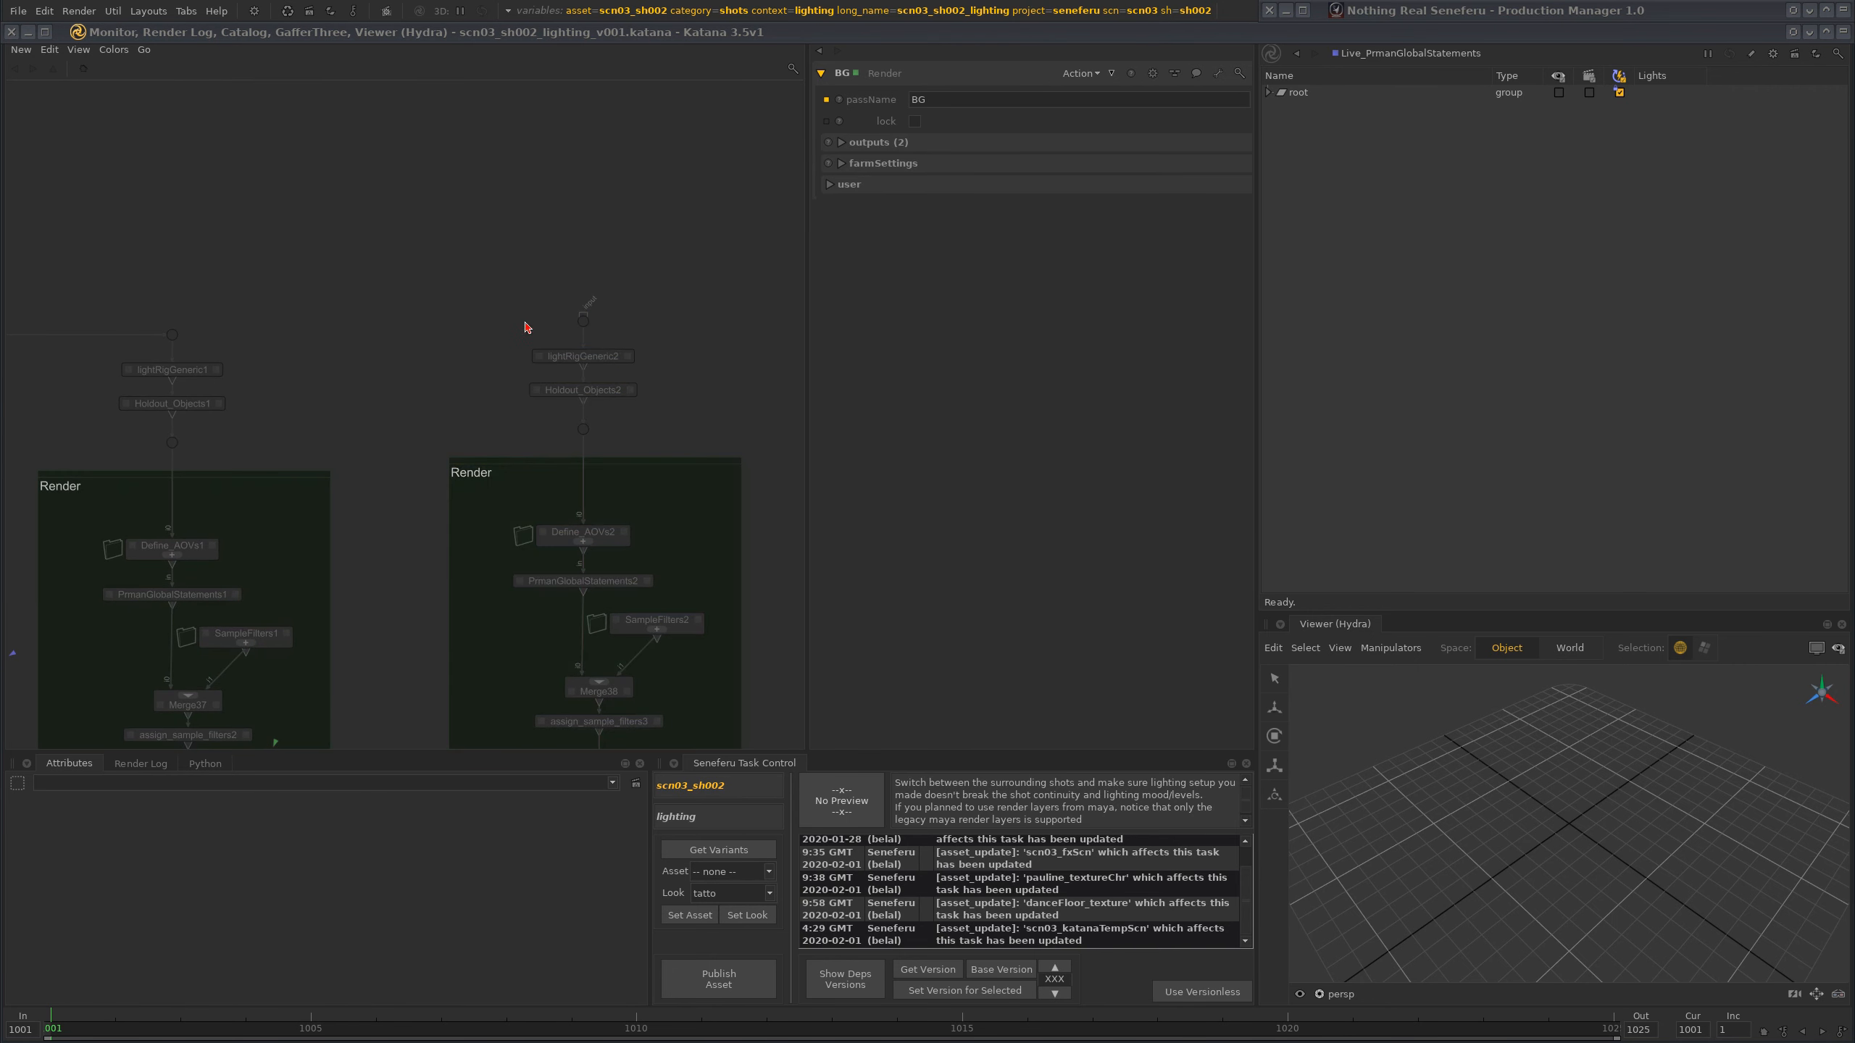
click(589, 297)
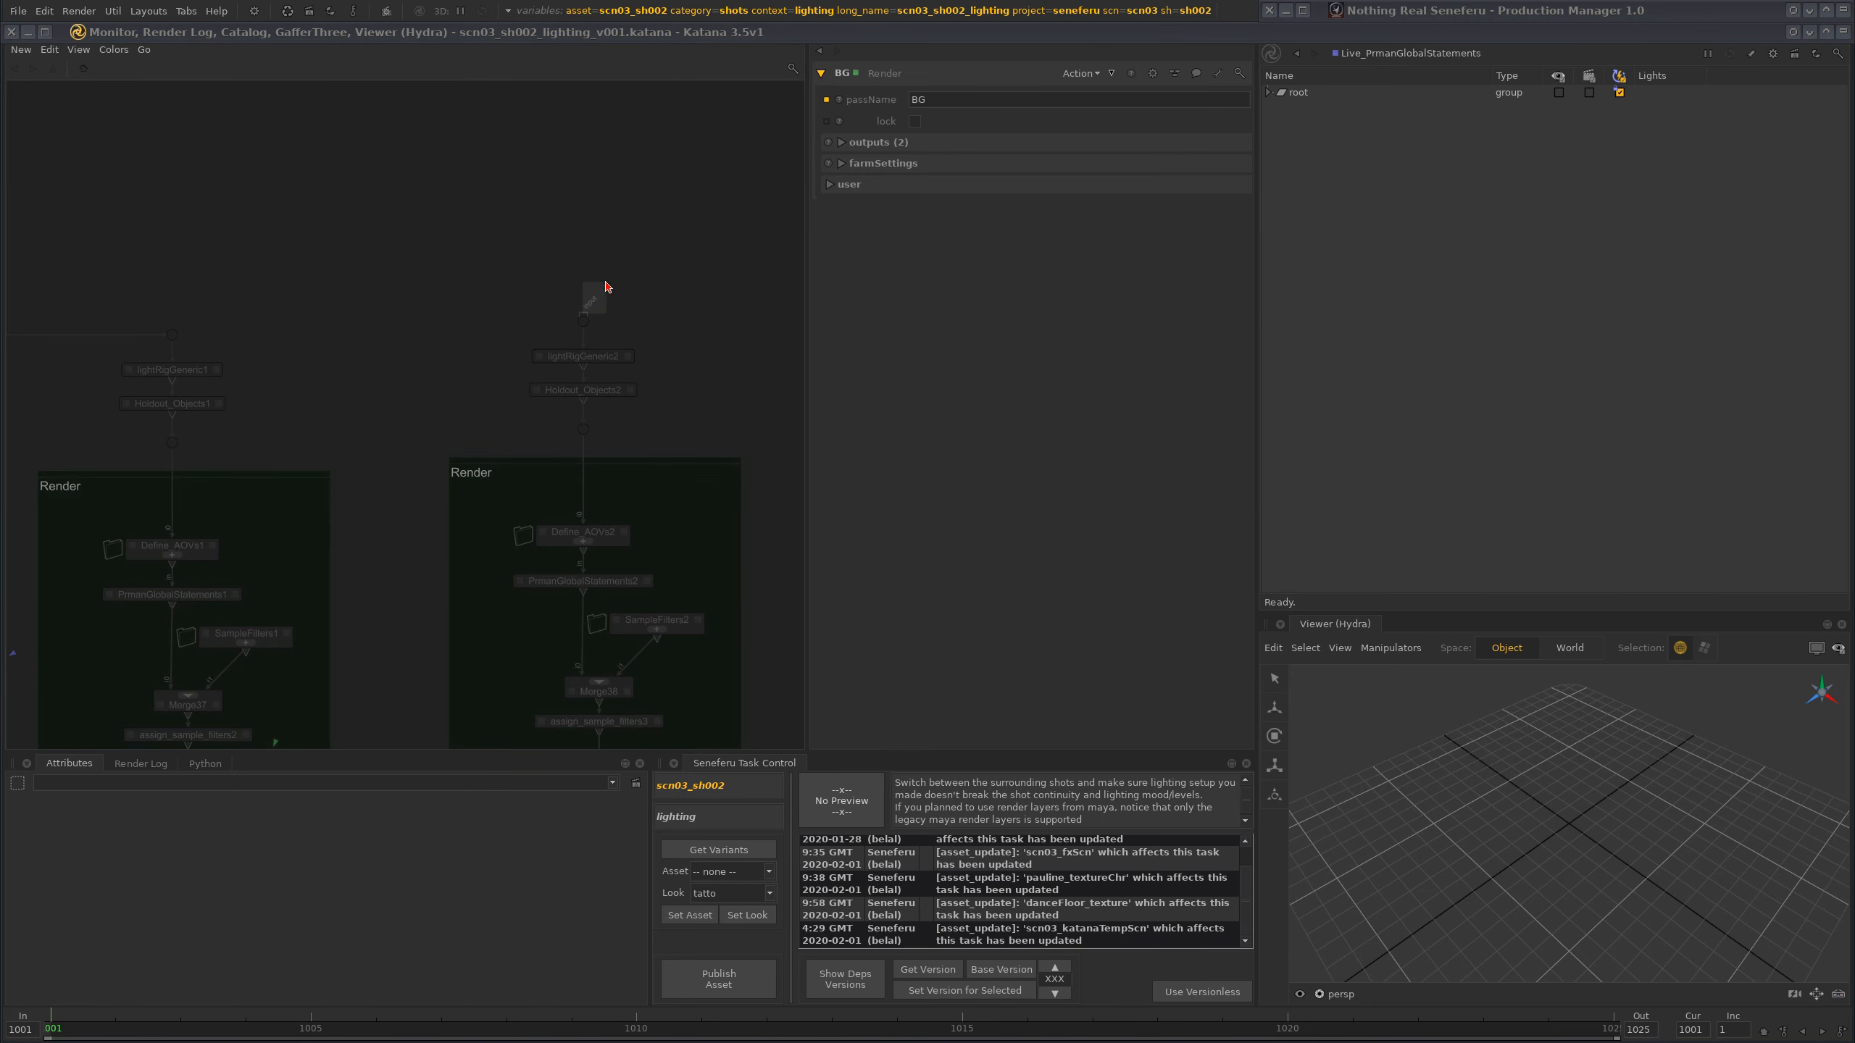
click(584, 317)
click(591, 307)
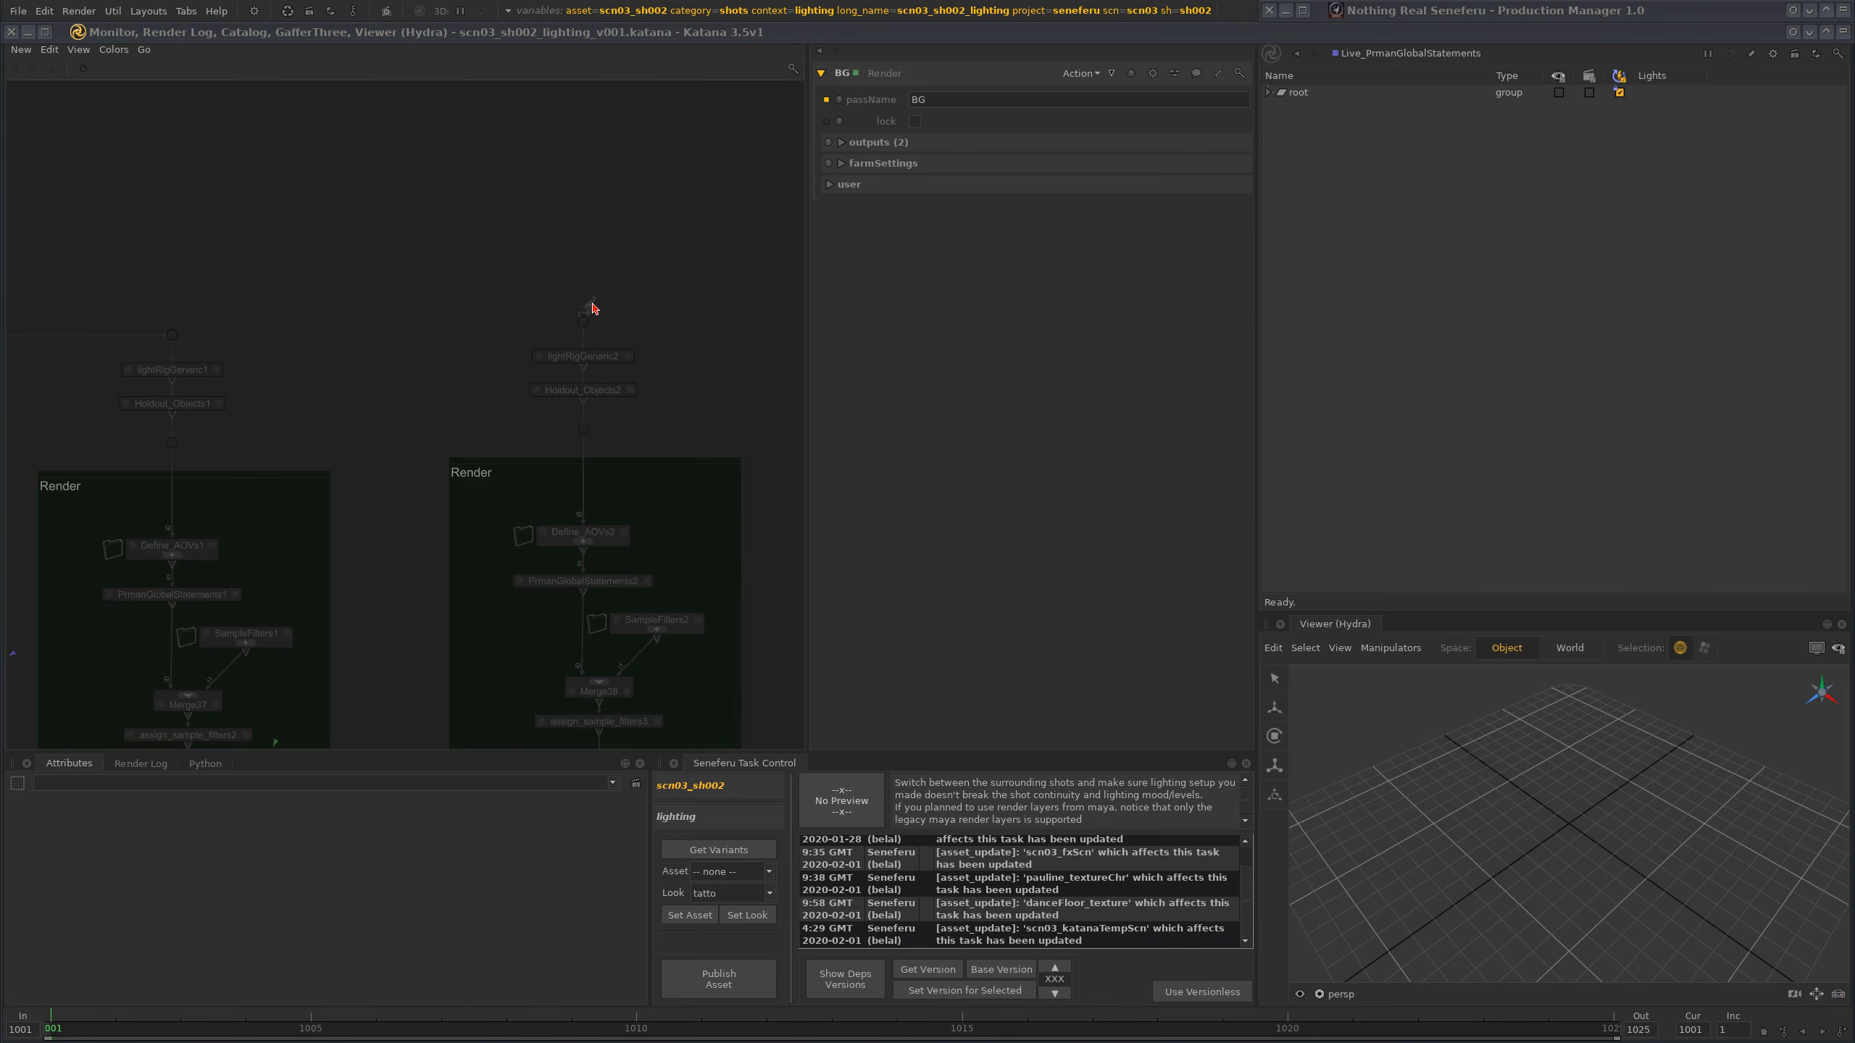
click(409, 371)
scroll(336, 402, up, 3)
middle_drag(670, 227, 498, 322)
scroll(511, 350, up, 3)
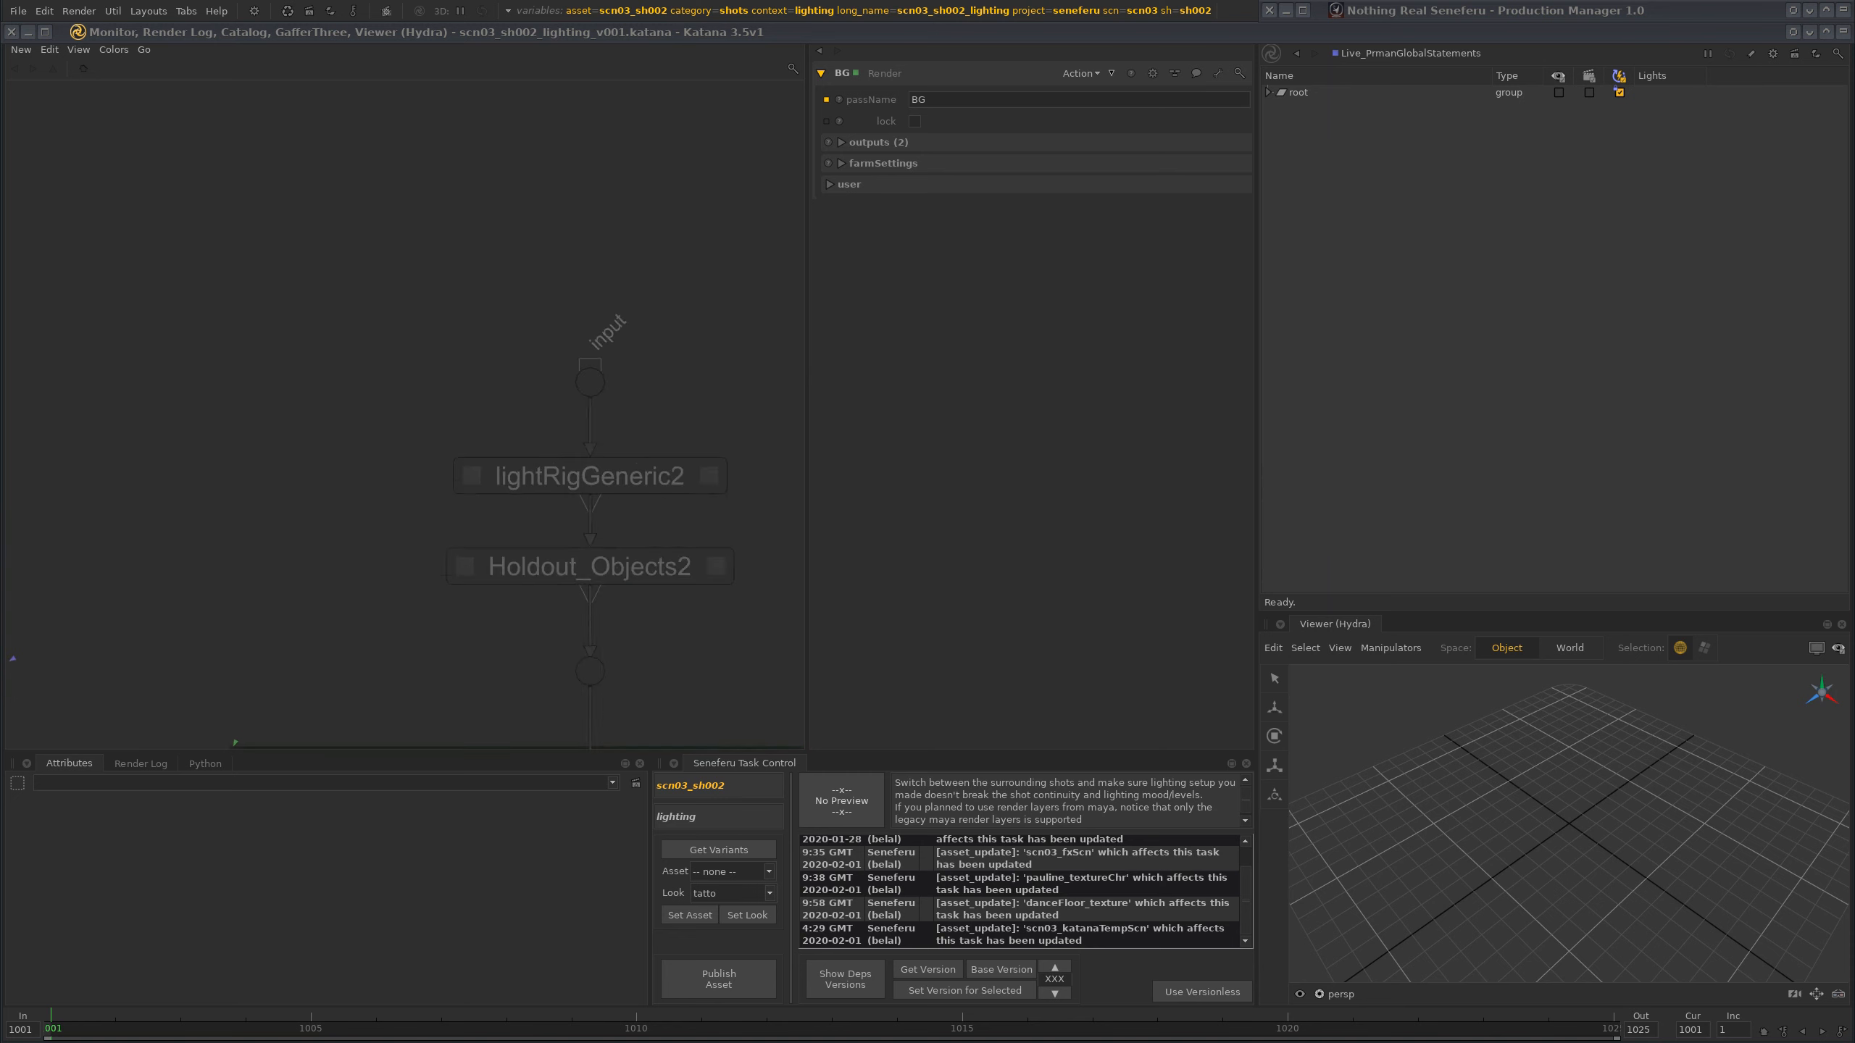
scroll(745, 311, down, 3)
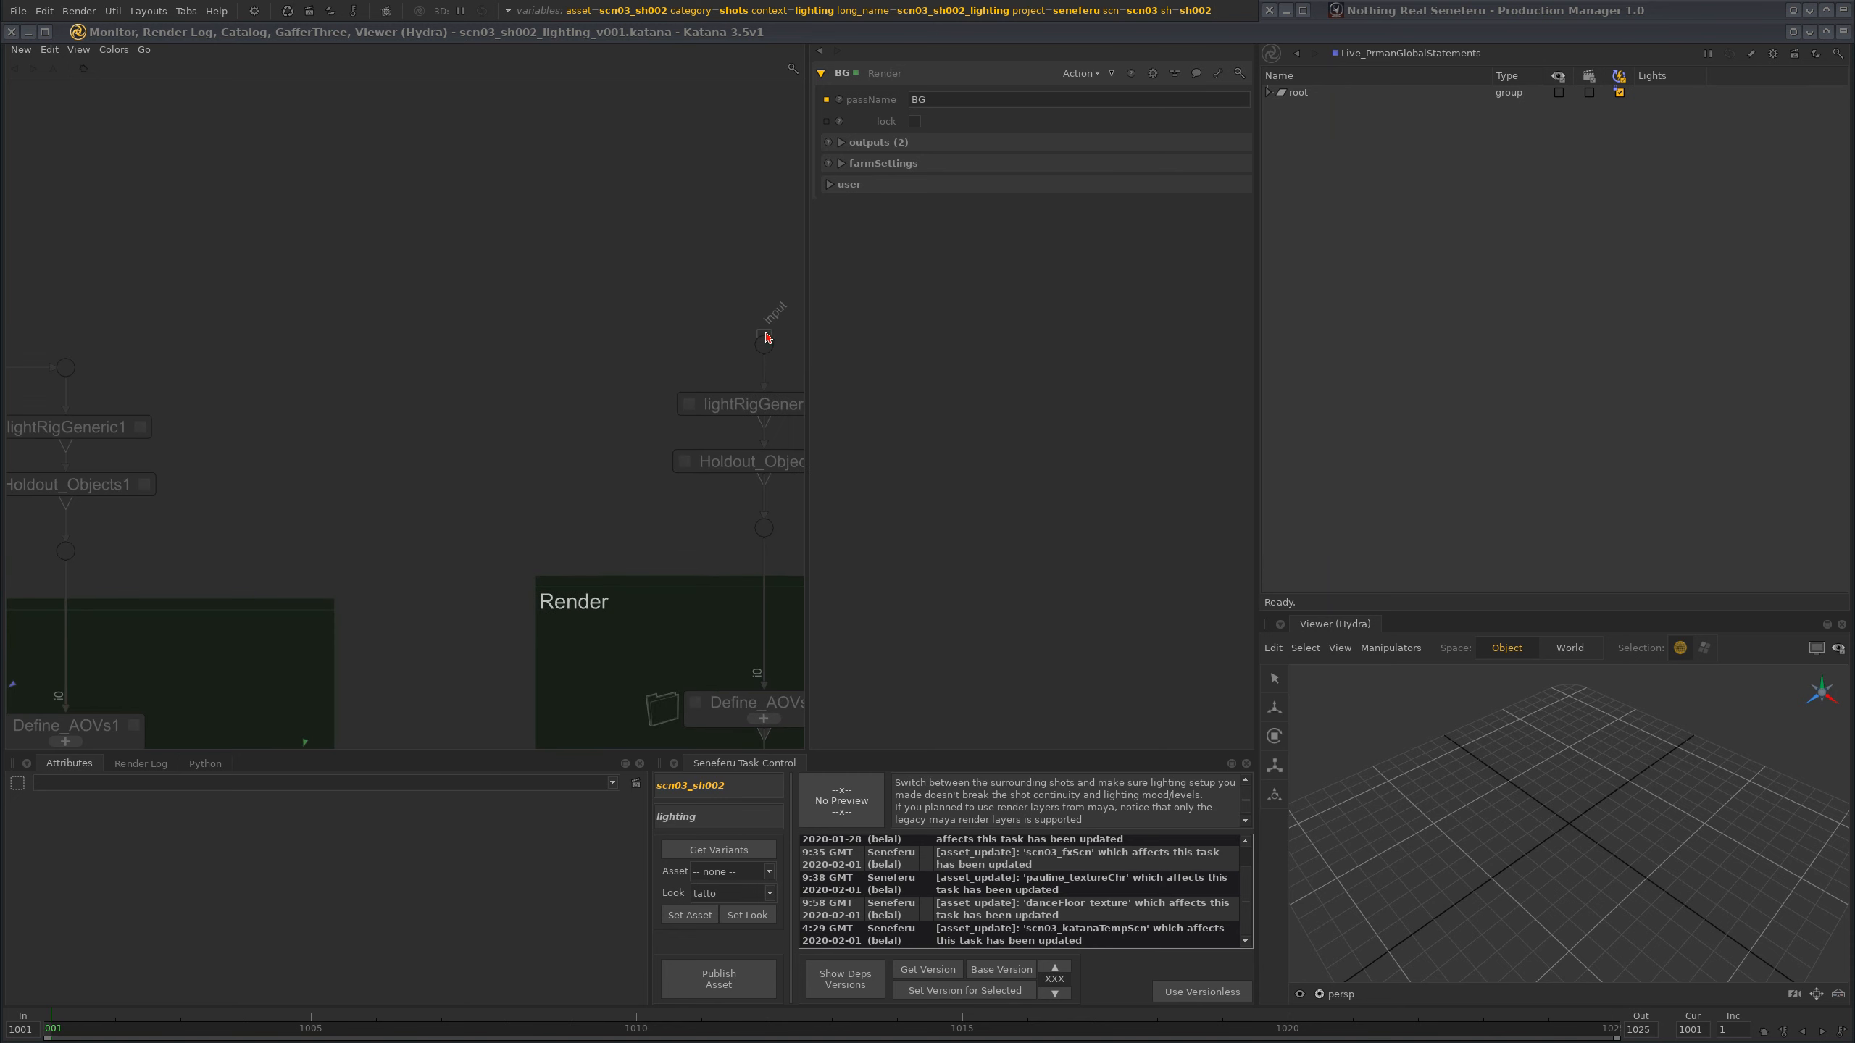
drag(757, 309, 66, 367)
- Set the pass name of the second copied branch's render node to FG
scroll(166, 364, down, 2)
scroll(612, 493, down, 2)
middle_drag(612, 494, 483, 60)
click(577, 473)
double_click(918, 98)
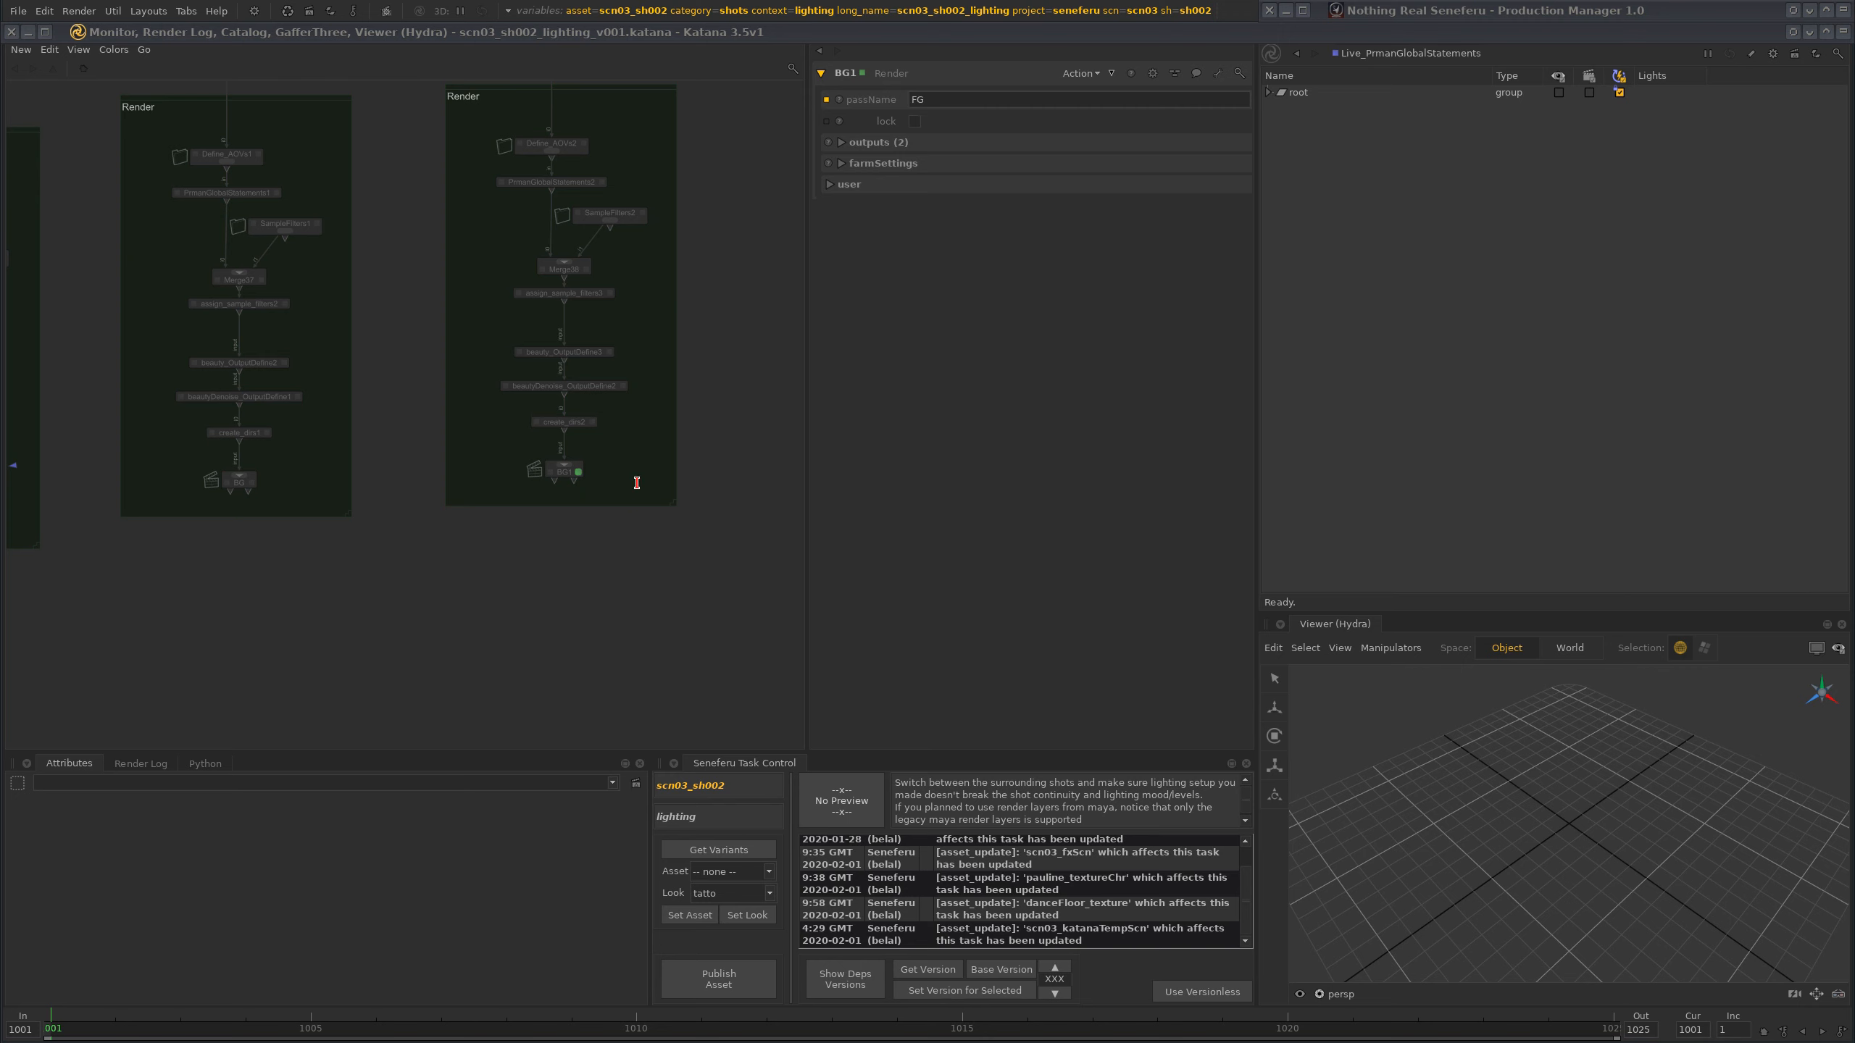
- Review the original, BG and FG render branches side by side in the node graph
scroll(600, 550, up, 1)
scroll(600, 551, down, 1)
middle_drag(600, 551, 648, 631)
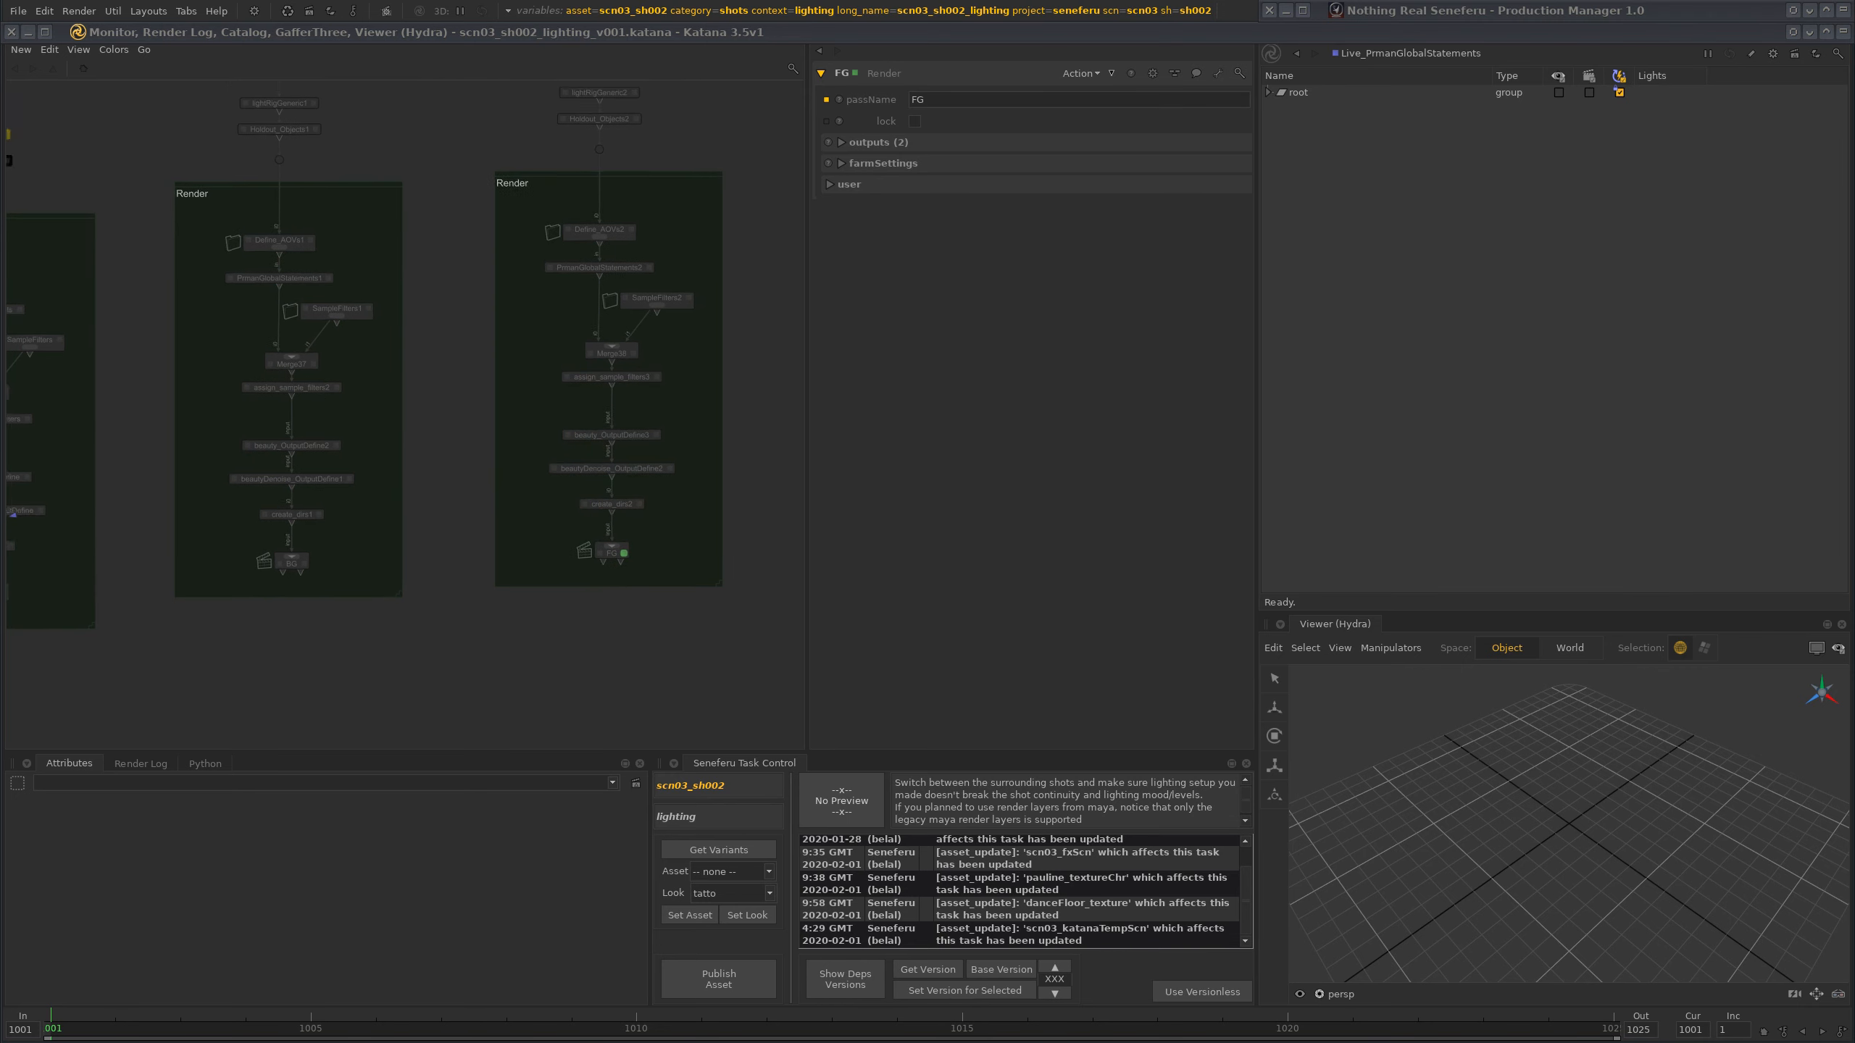
scroll(476, 559, down, 3)
scroll(484, 567, up, 2)
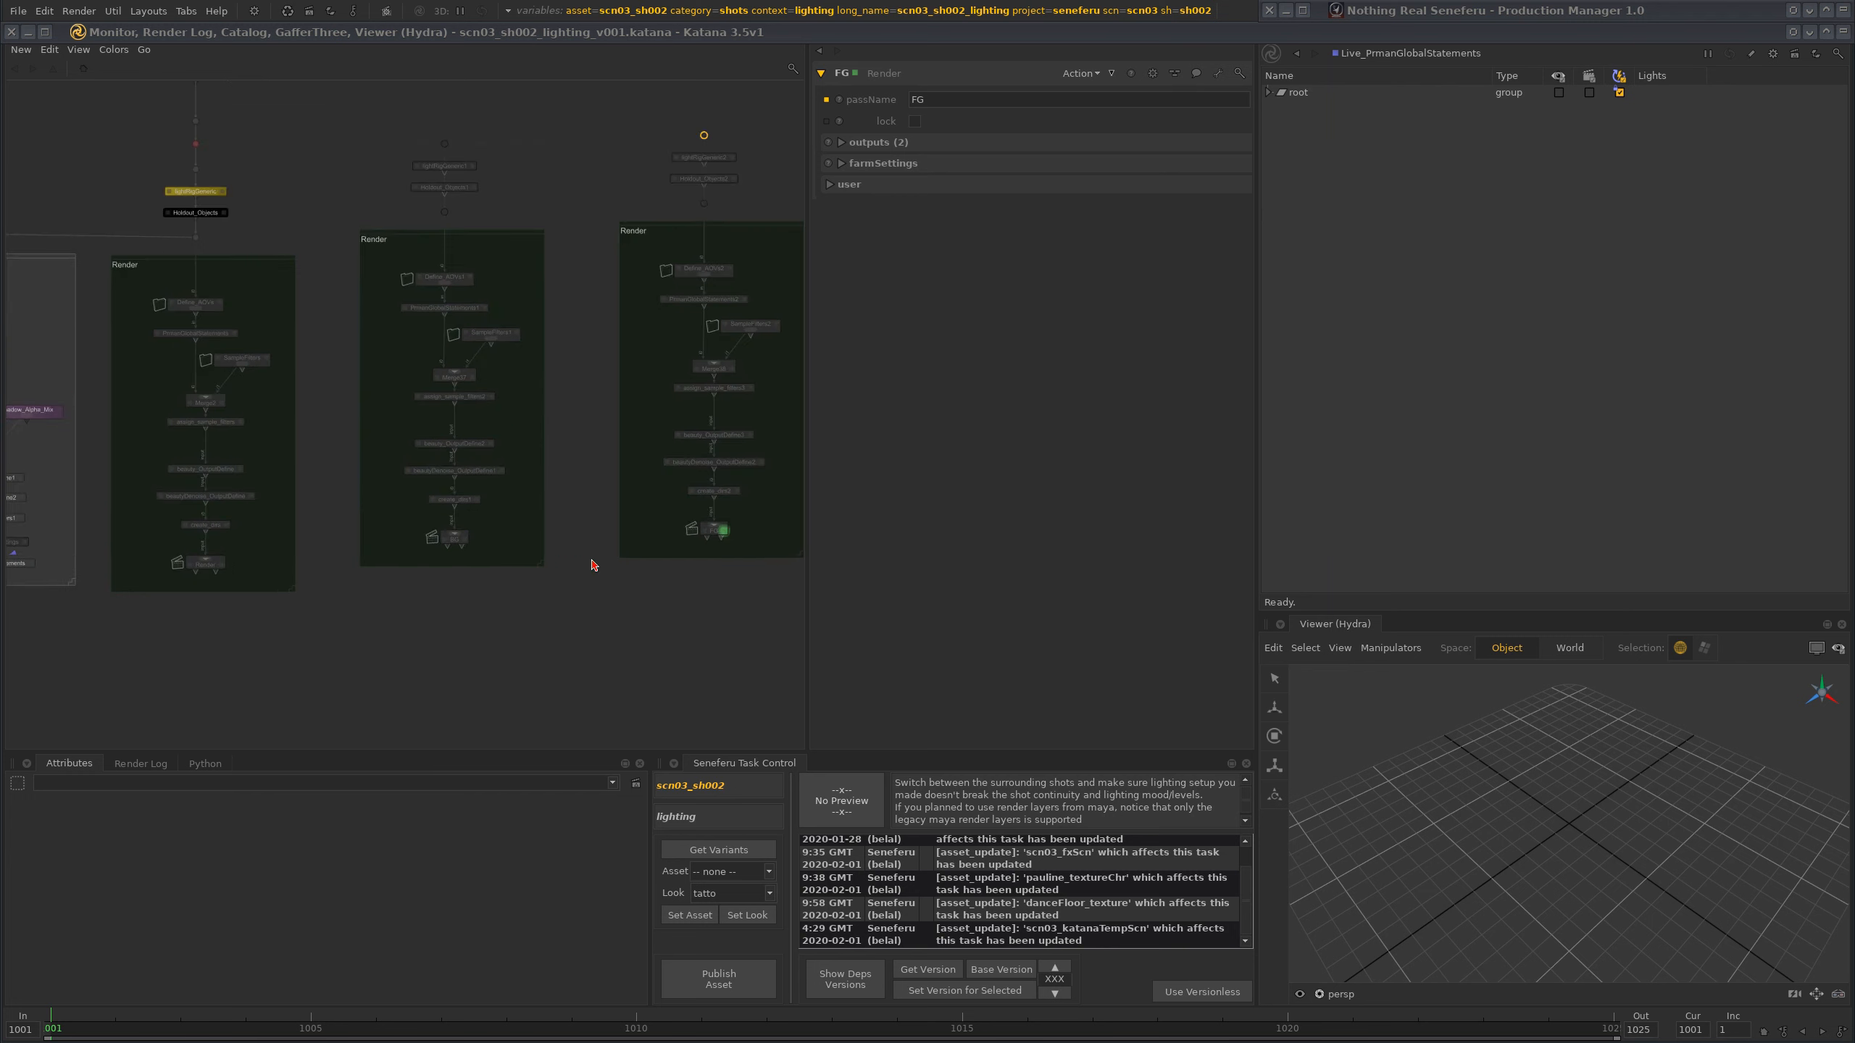
scroll(593, 565, up, 1)
middle_drag(593, 566, 557, 573)
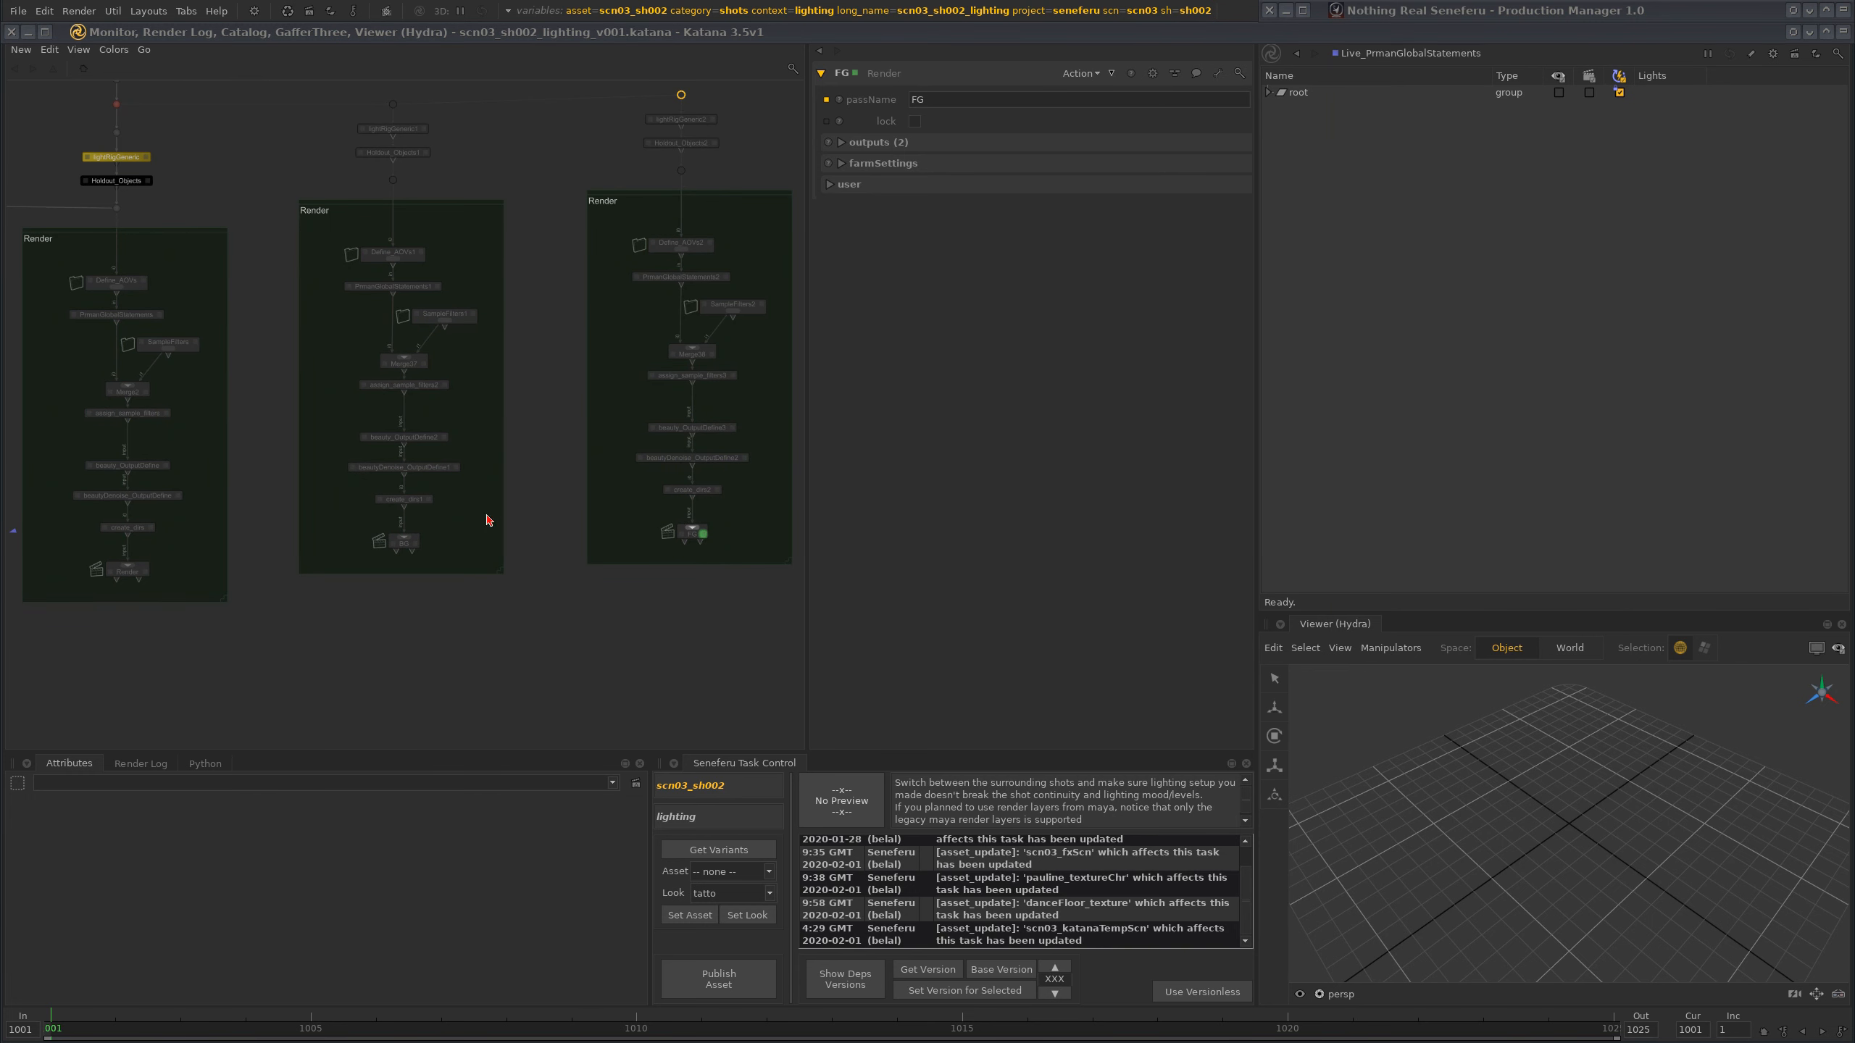
middle_drag(656, 523, 563, 560)
scroll(655, 431, down, 5)
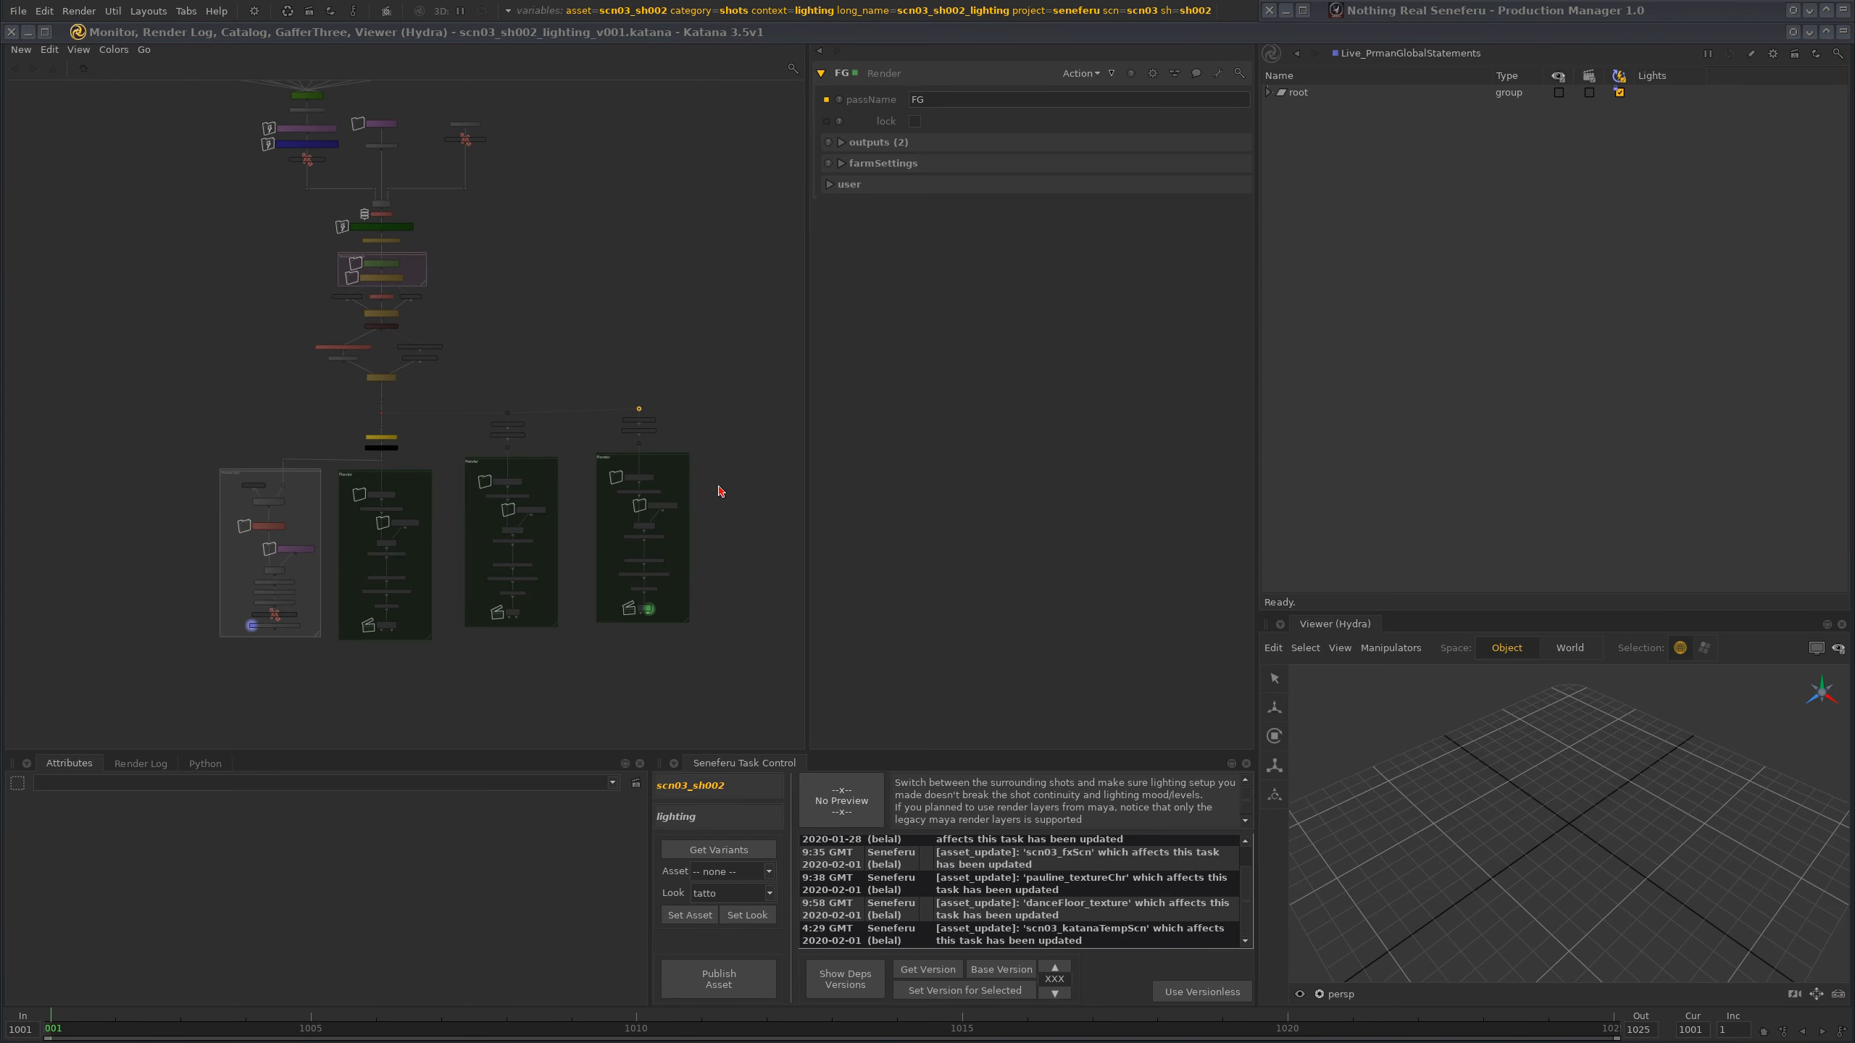
middle_drag(568, 686, 526, 620)
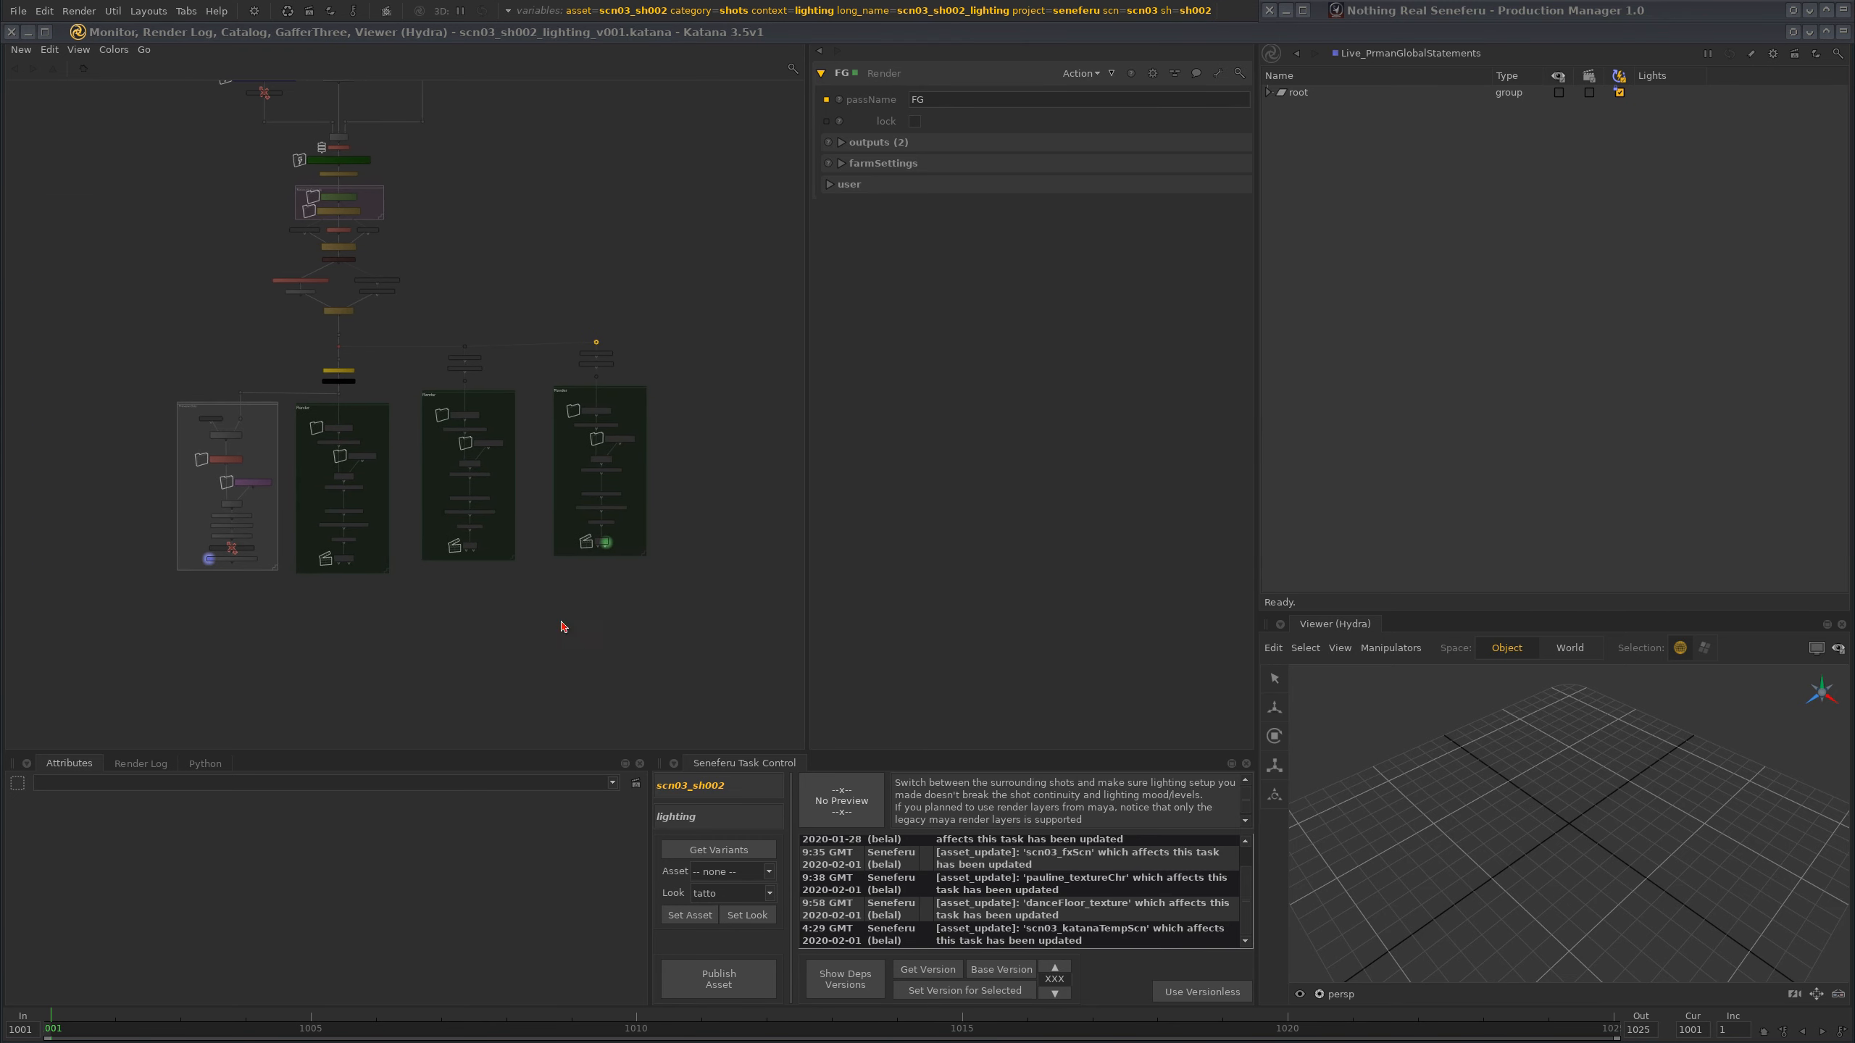
- Expand the FG render node's outputs and examine the pass folder and file name in the primary output path
click(841, 142)
drag(1146, 194, 1267, 194)
click(1129, 194)
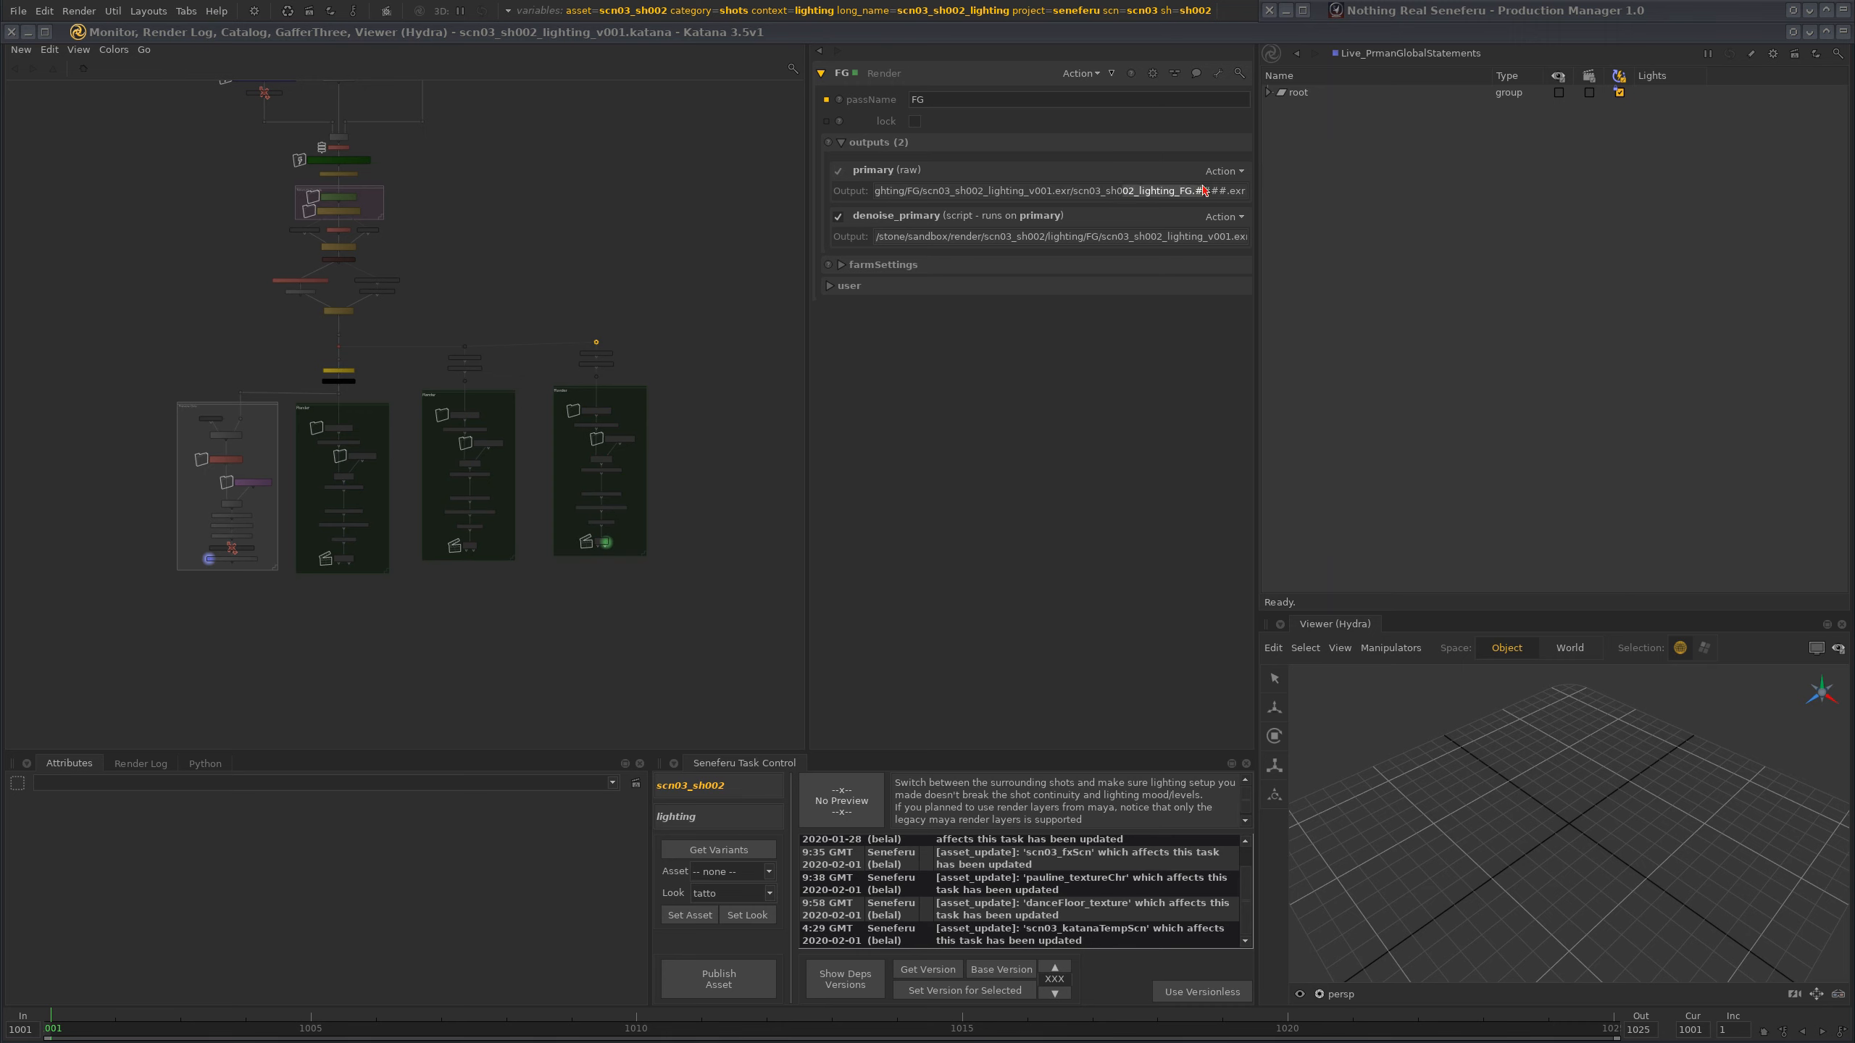
drag(1128, 195, 1192, 193)
drag(1055, 195, 996, 187)
drag(1194, 191, 1382, 199)
drag(1179, 193, 1192, 195)
scroll(494, 551, up, 3)
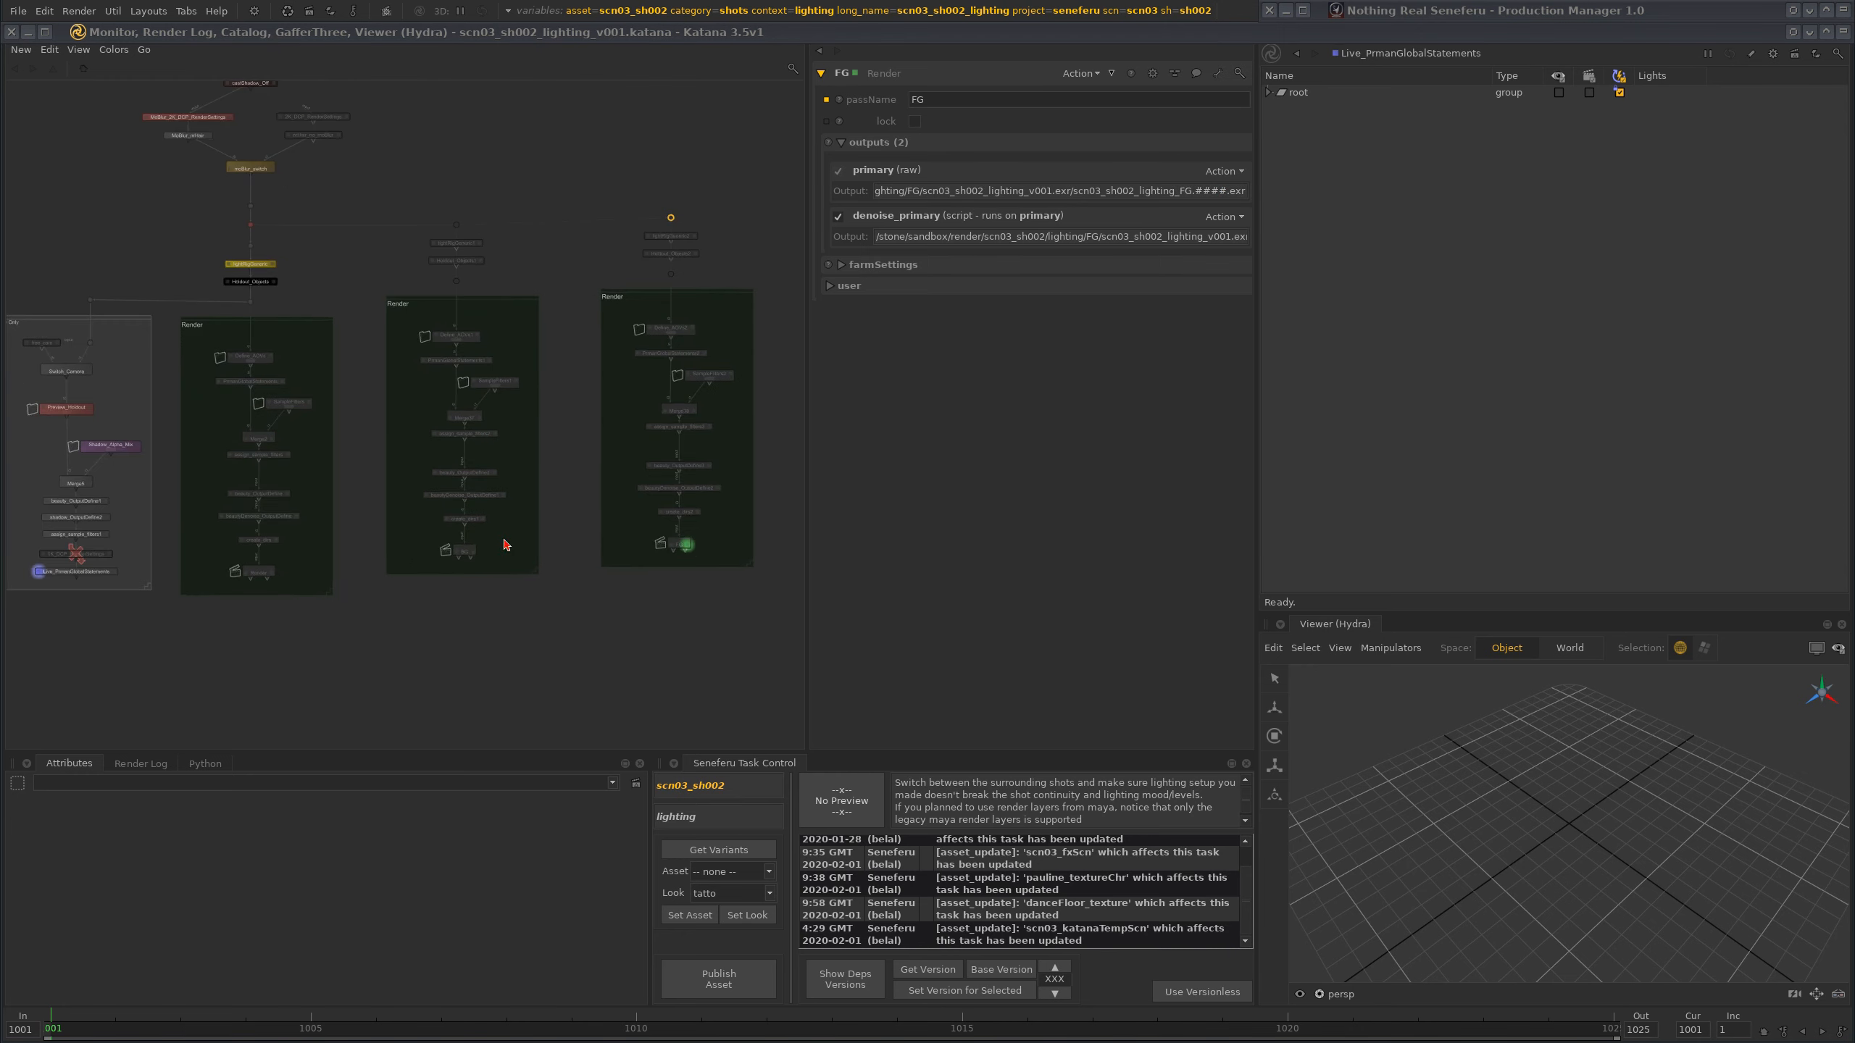
- Open the BG render node's outputs and examine the pass name in its primary output path
click(469, 553)
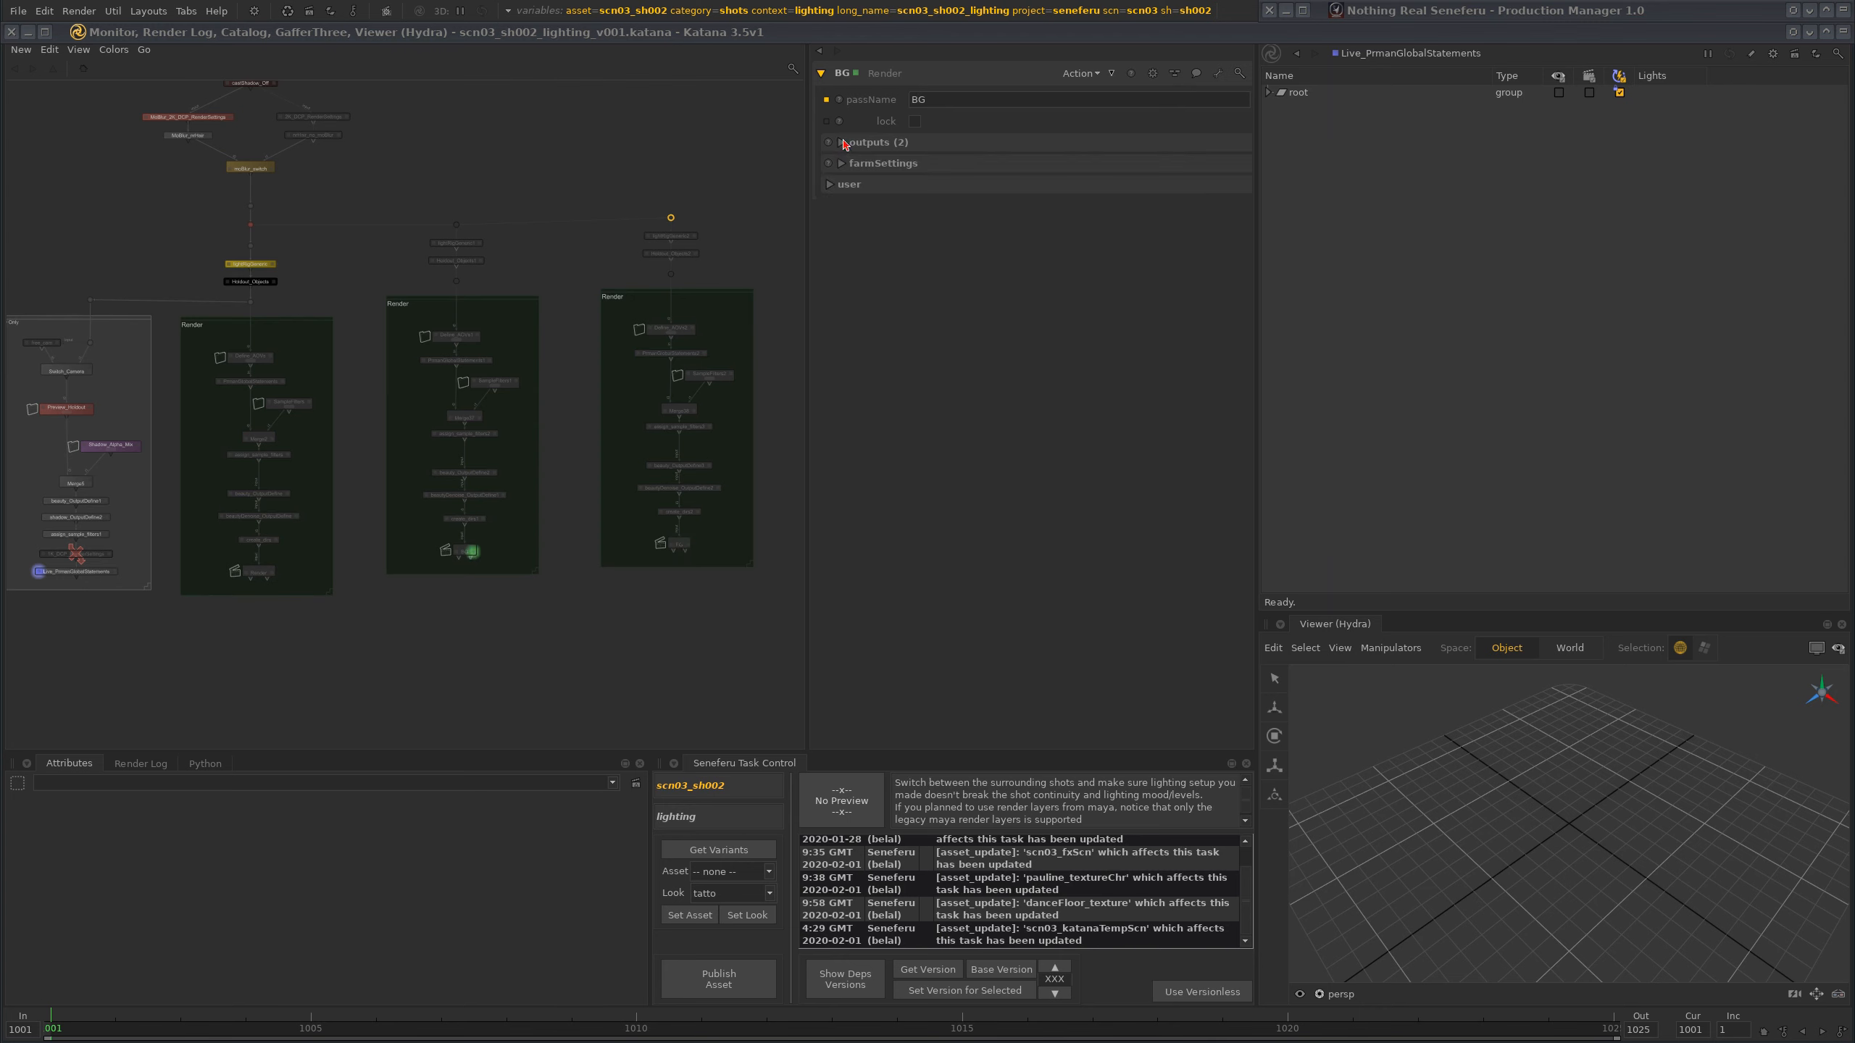
click(843, 142)
click(1213, 191)
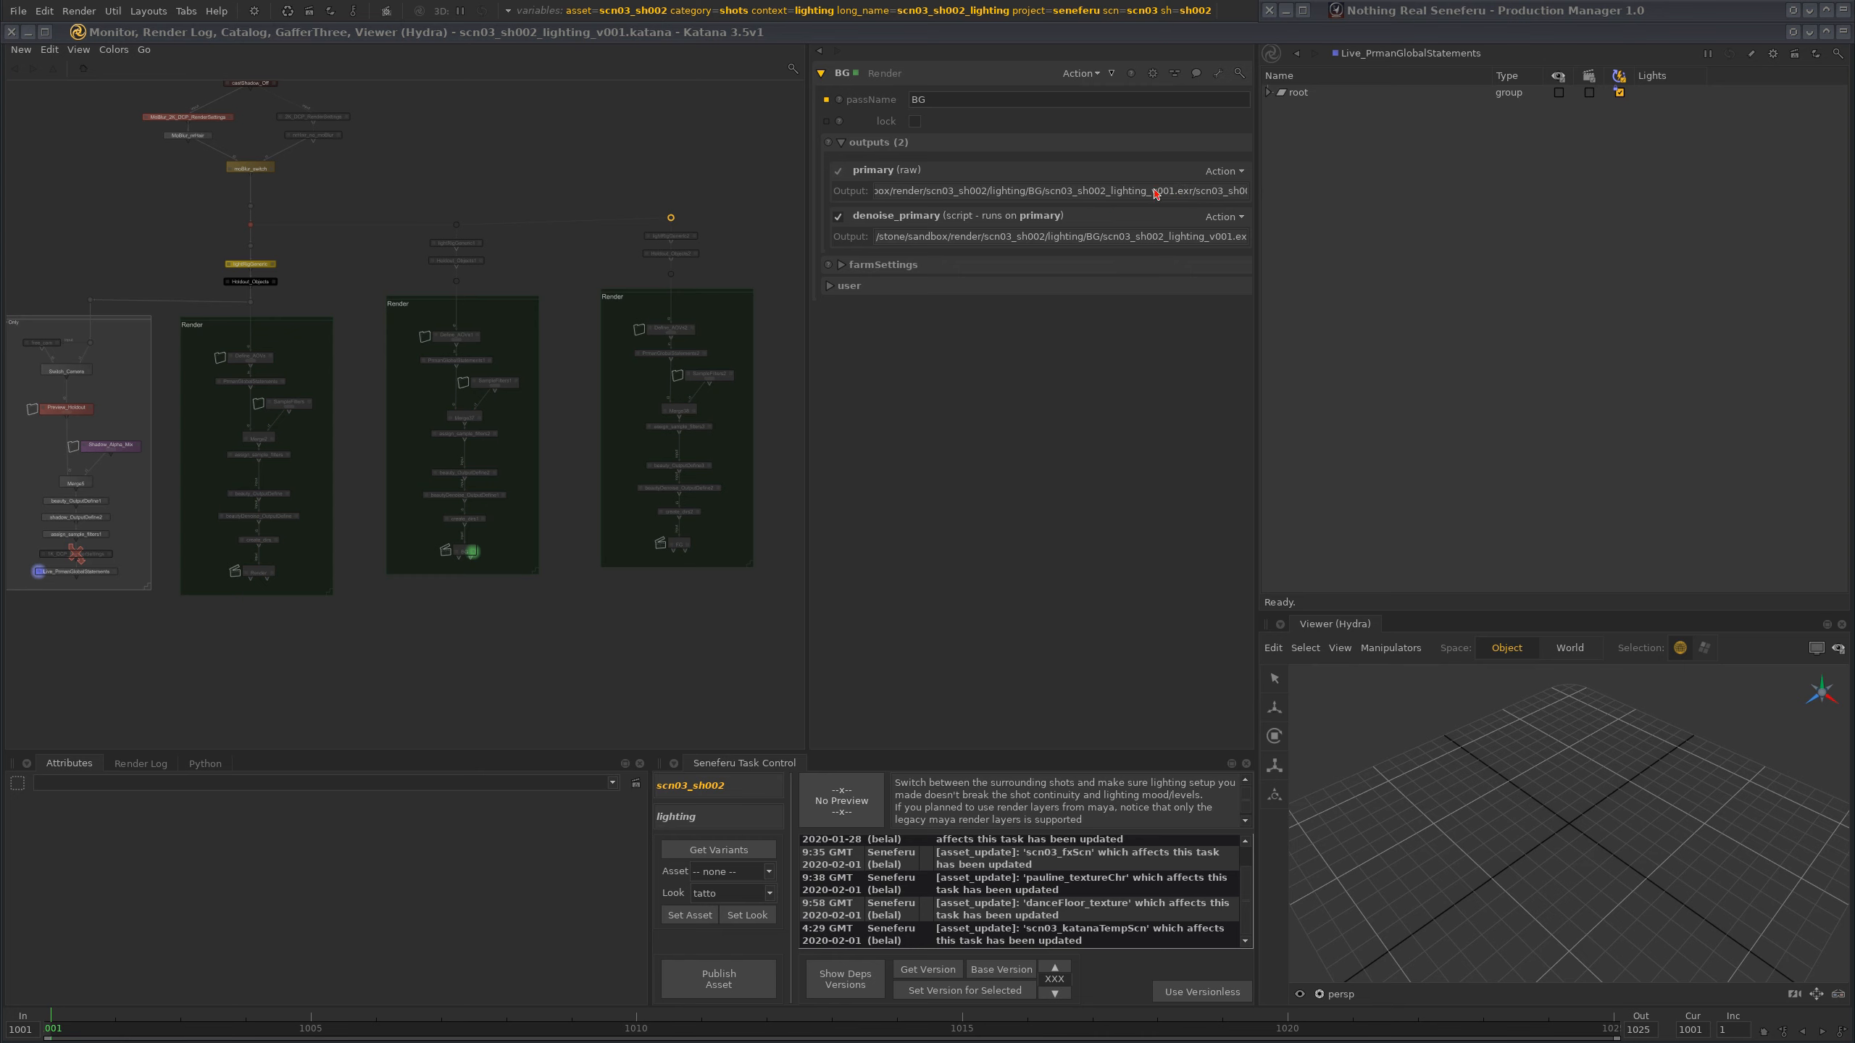
drag(1110, 191, 1191, 195)
click(1180, 193)
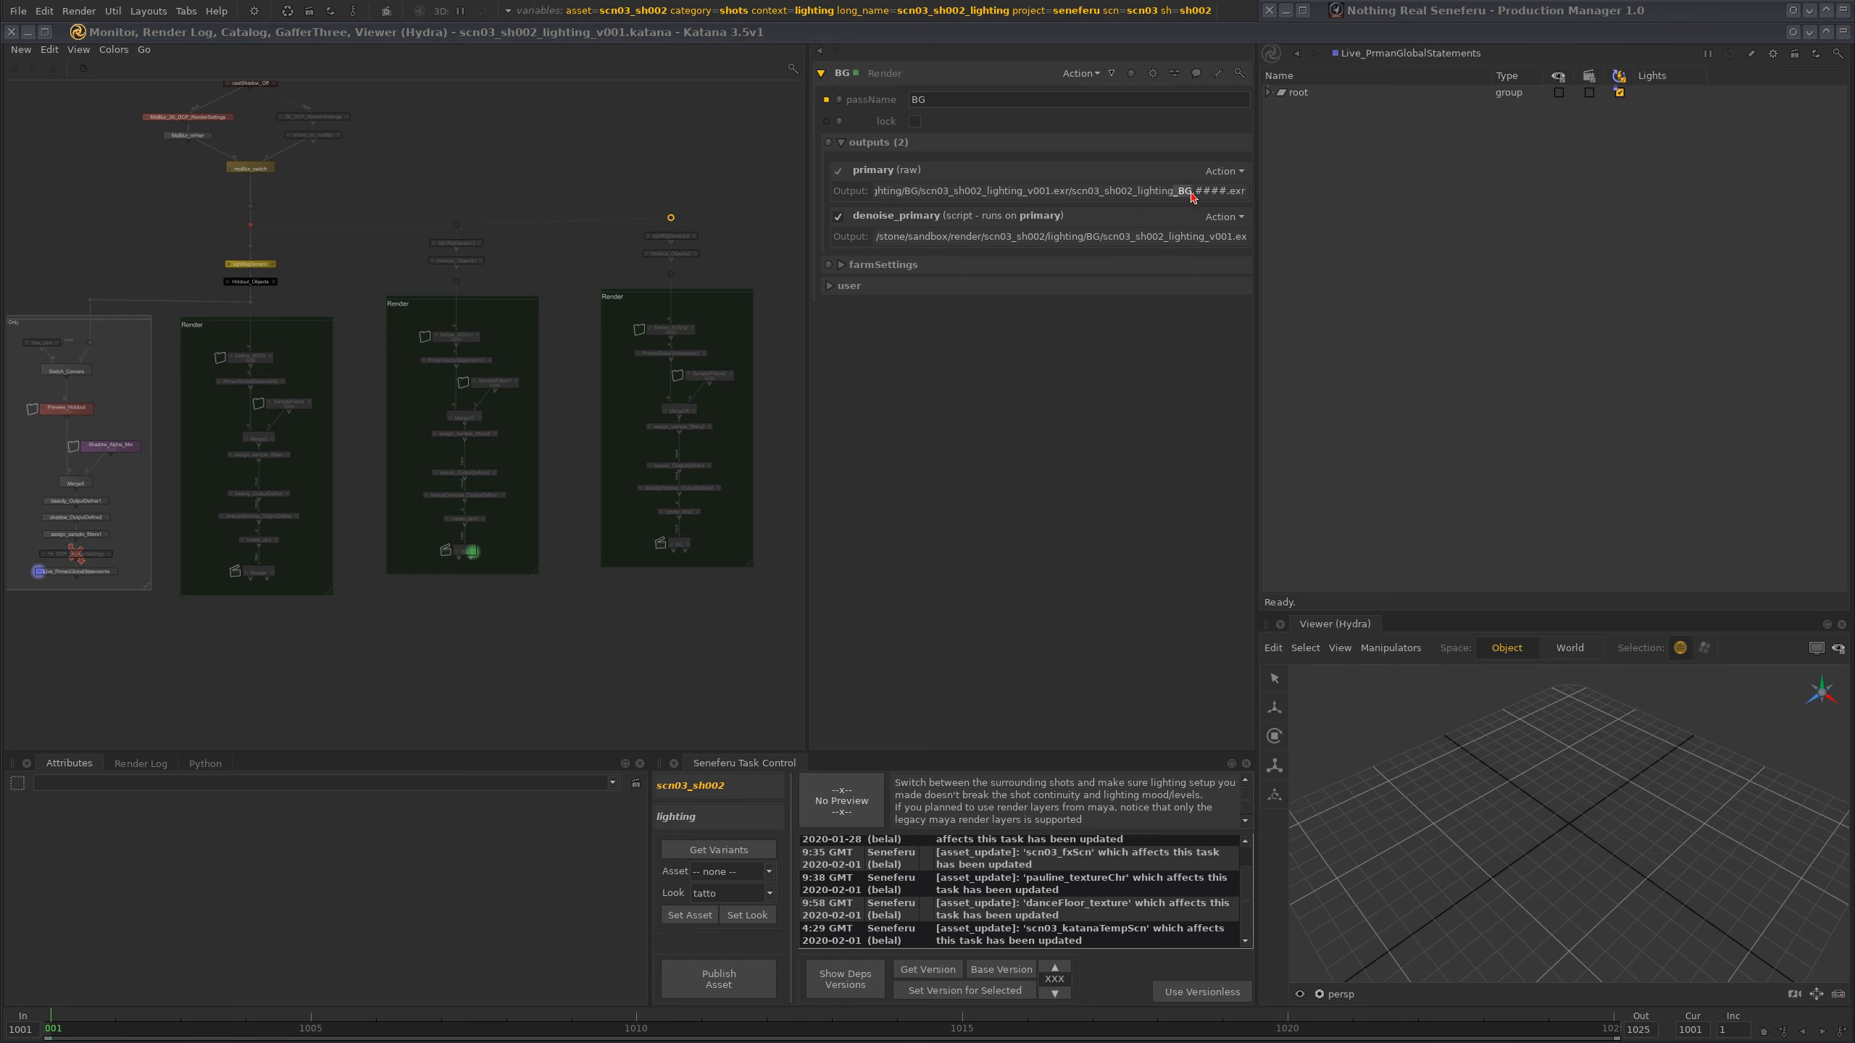
- Open the original Render node's outputs and compare its primary output path with the BG and FG paths
double_click(264, 572)
click(842, 143)
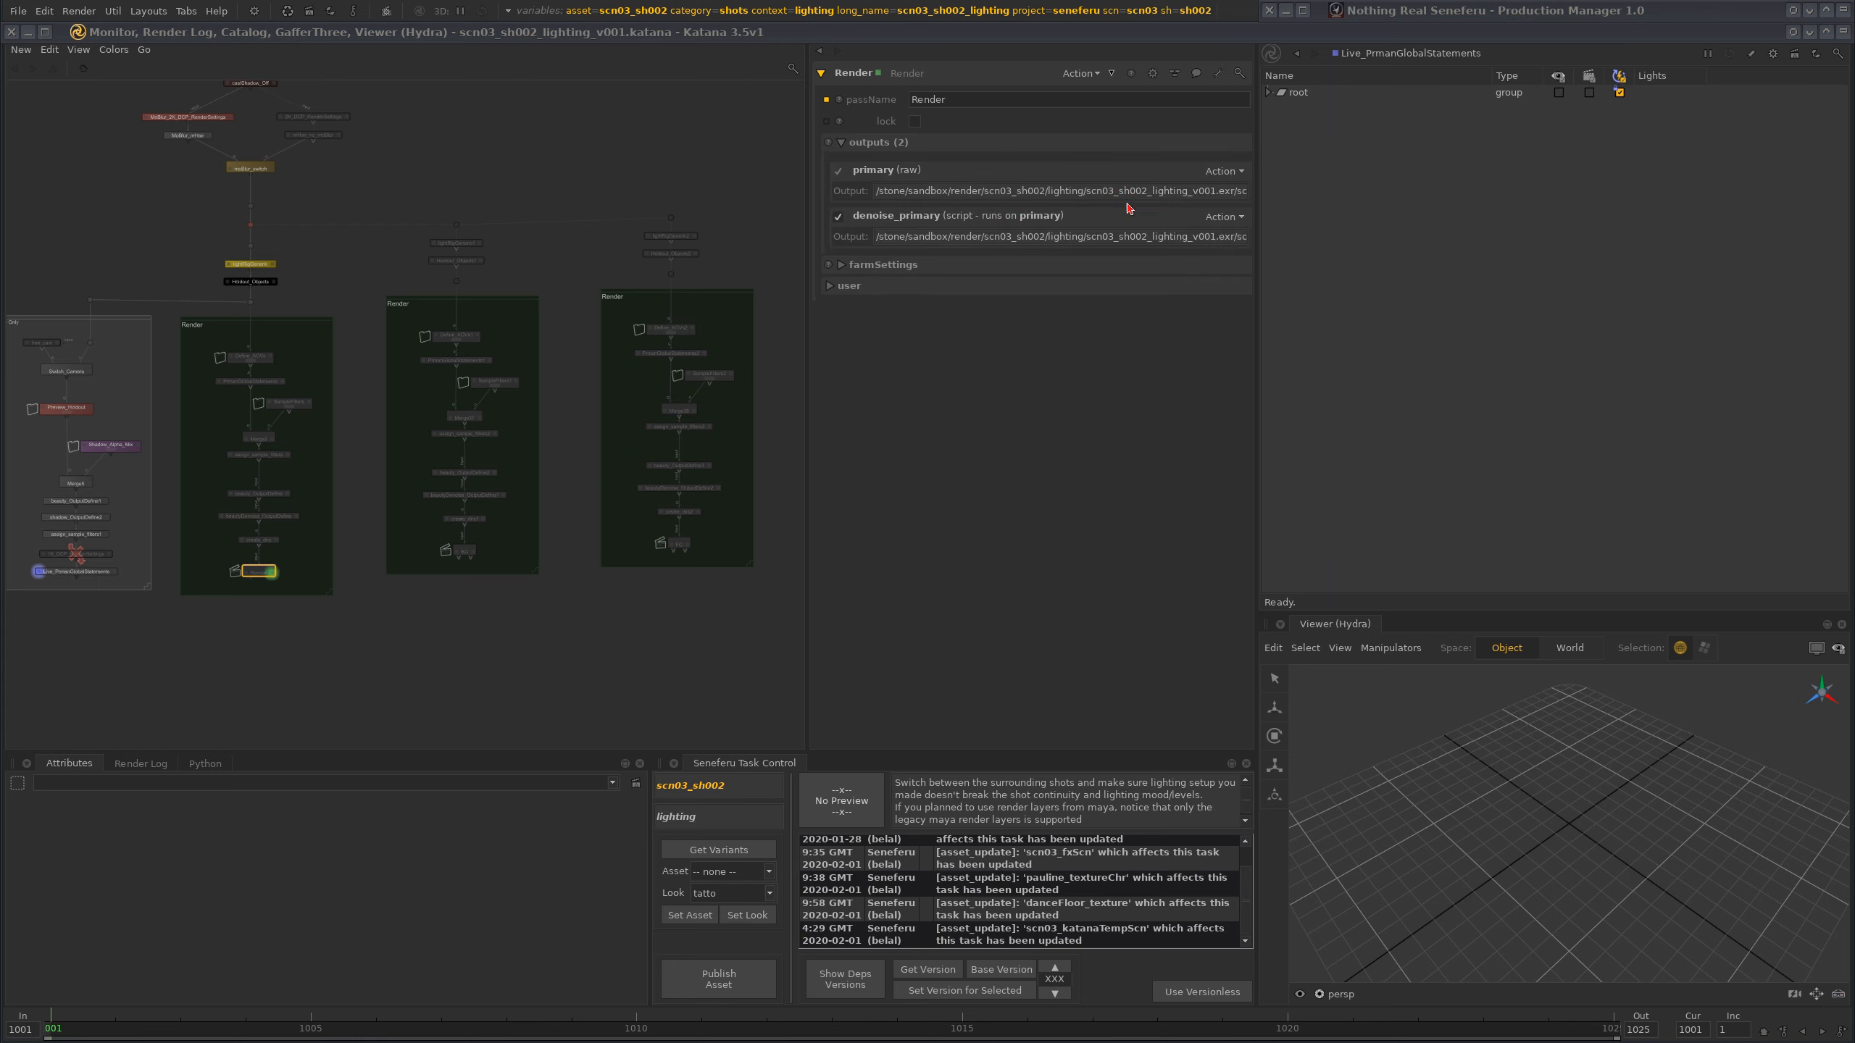
drag(1184, 193, 1388, 191)
click(1185, 204)
click(498, 628)
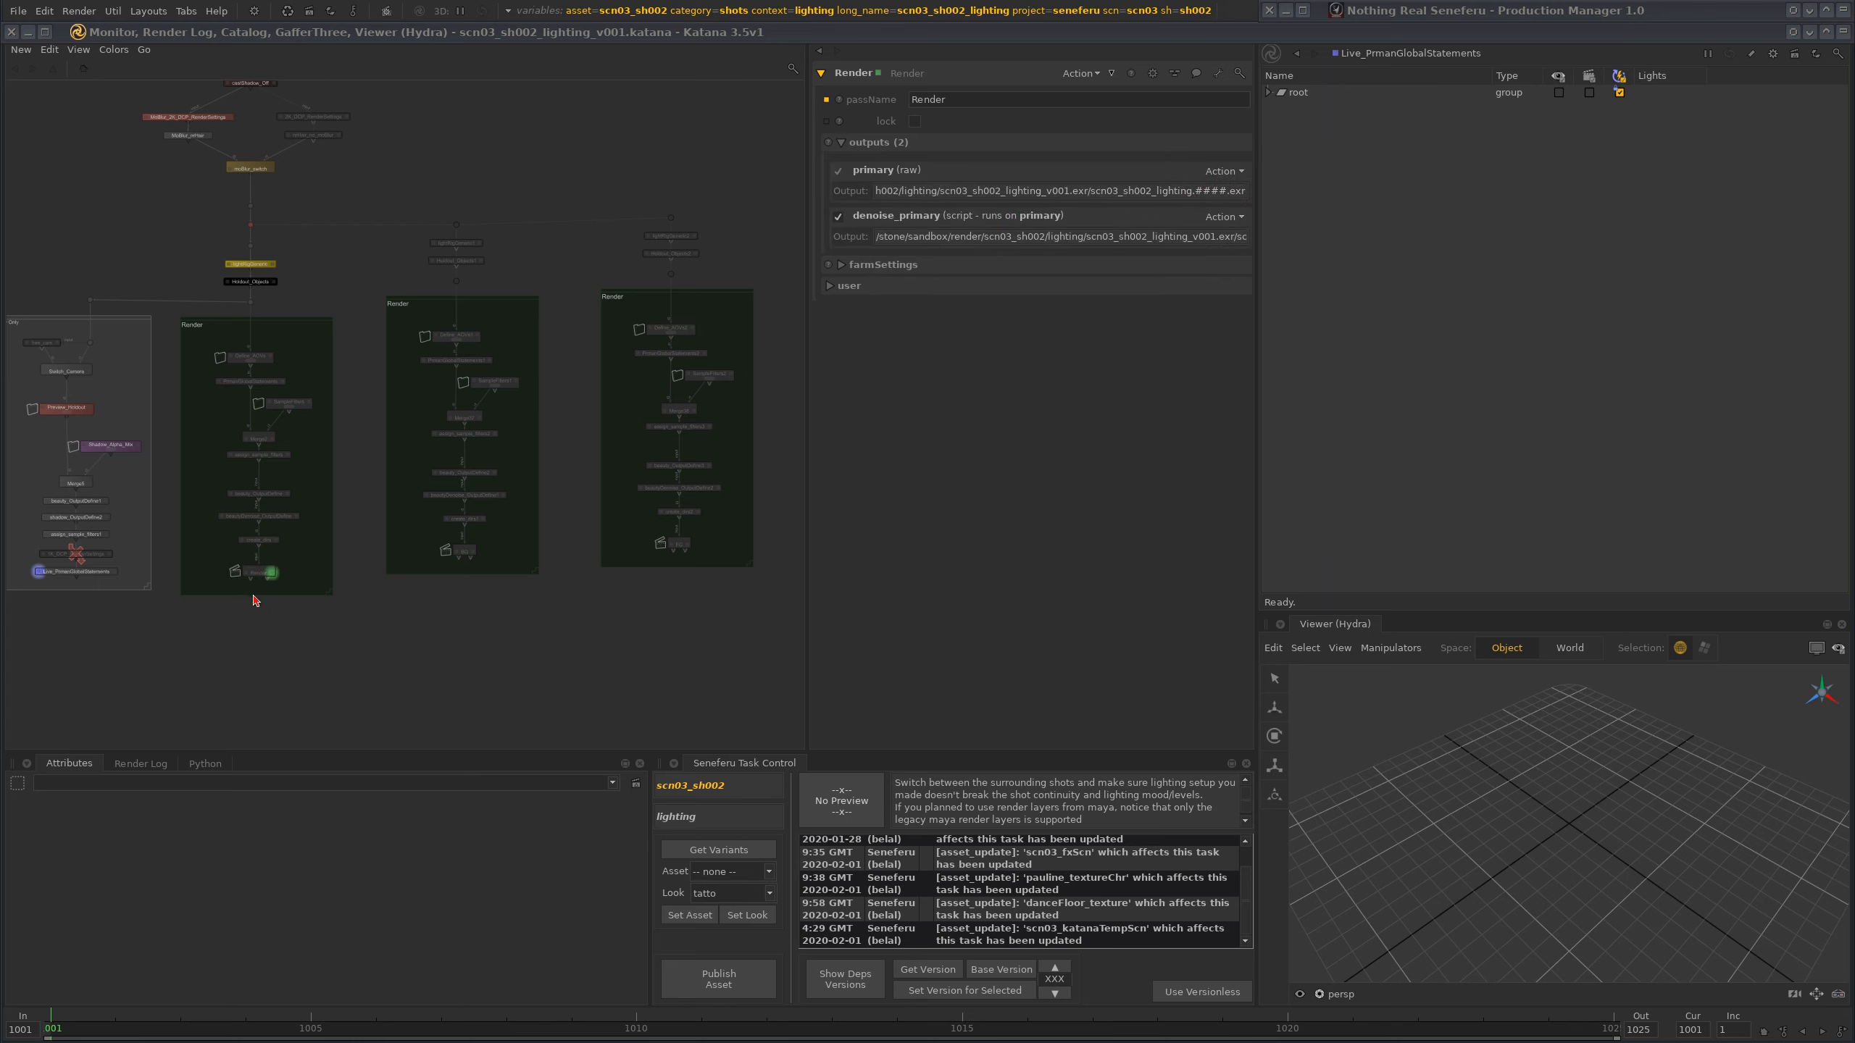
- Look over the node graph and compare the render nodes that end the original, BG and FG branches
scroll(305, 589, up, 5)
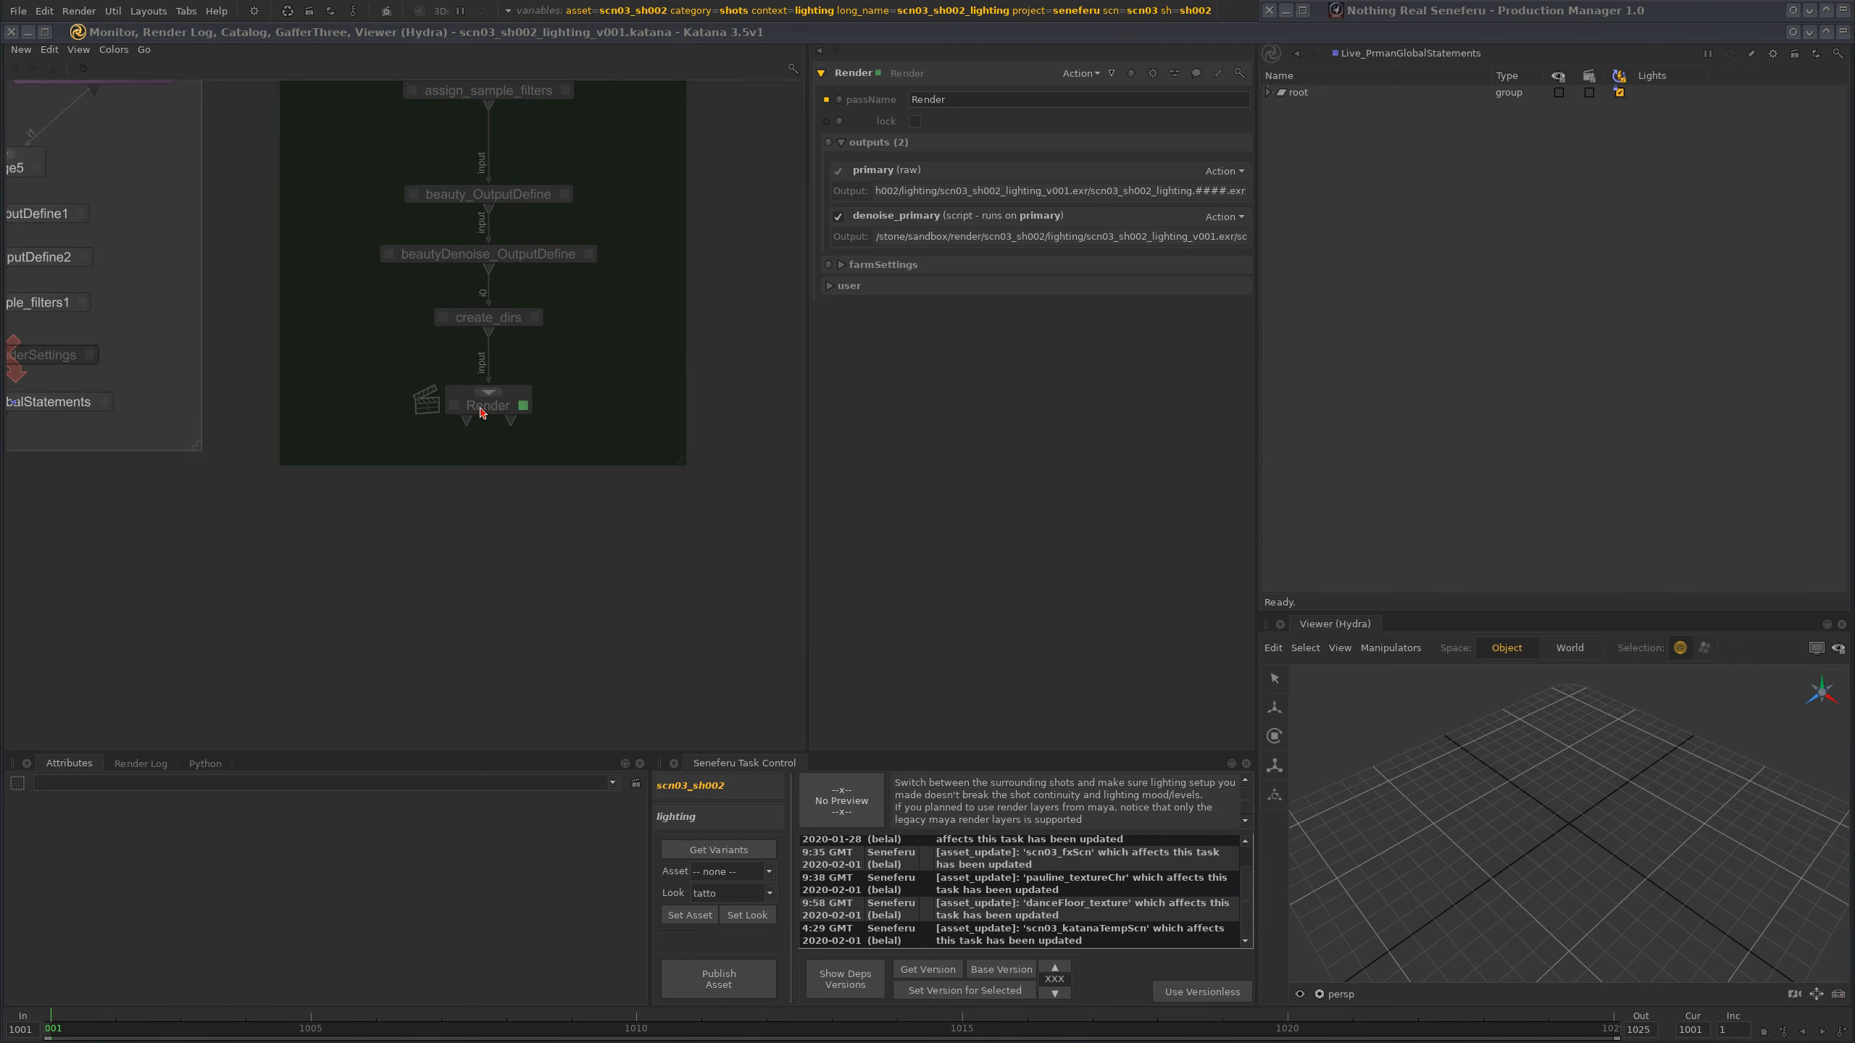
scroll(657, 447, down, 6)
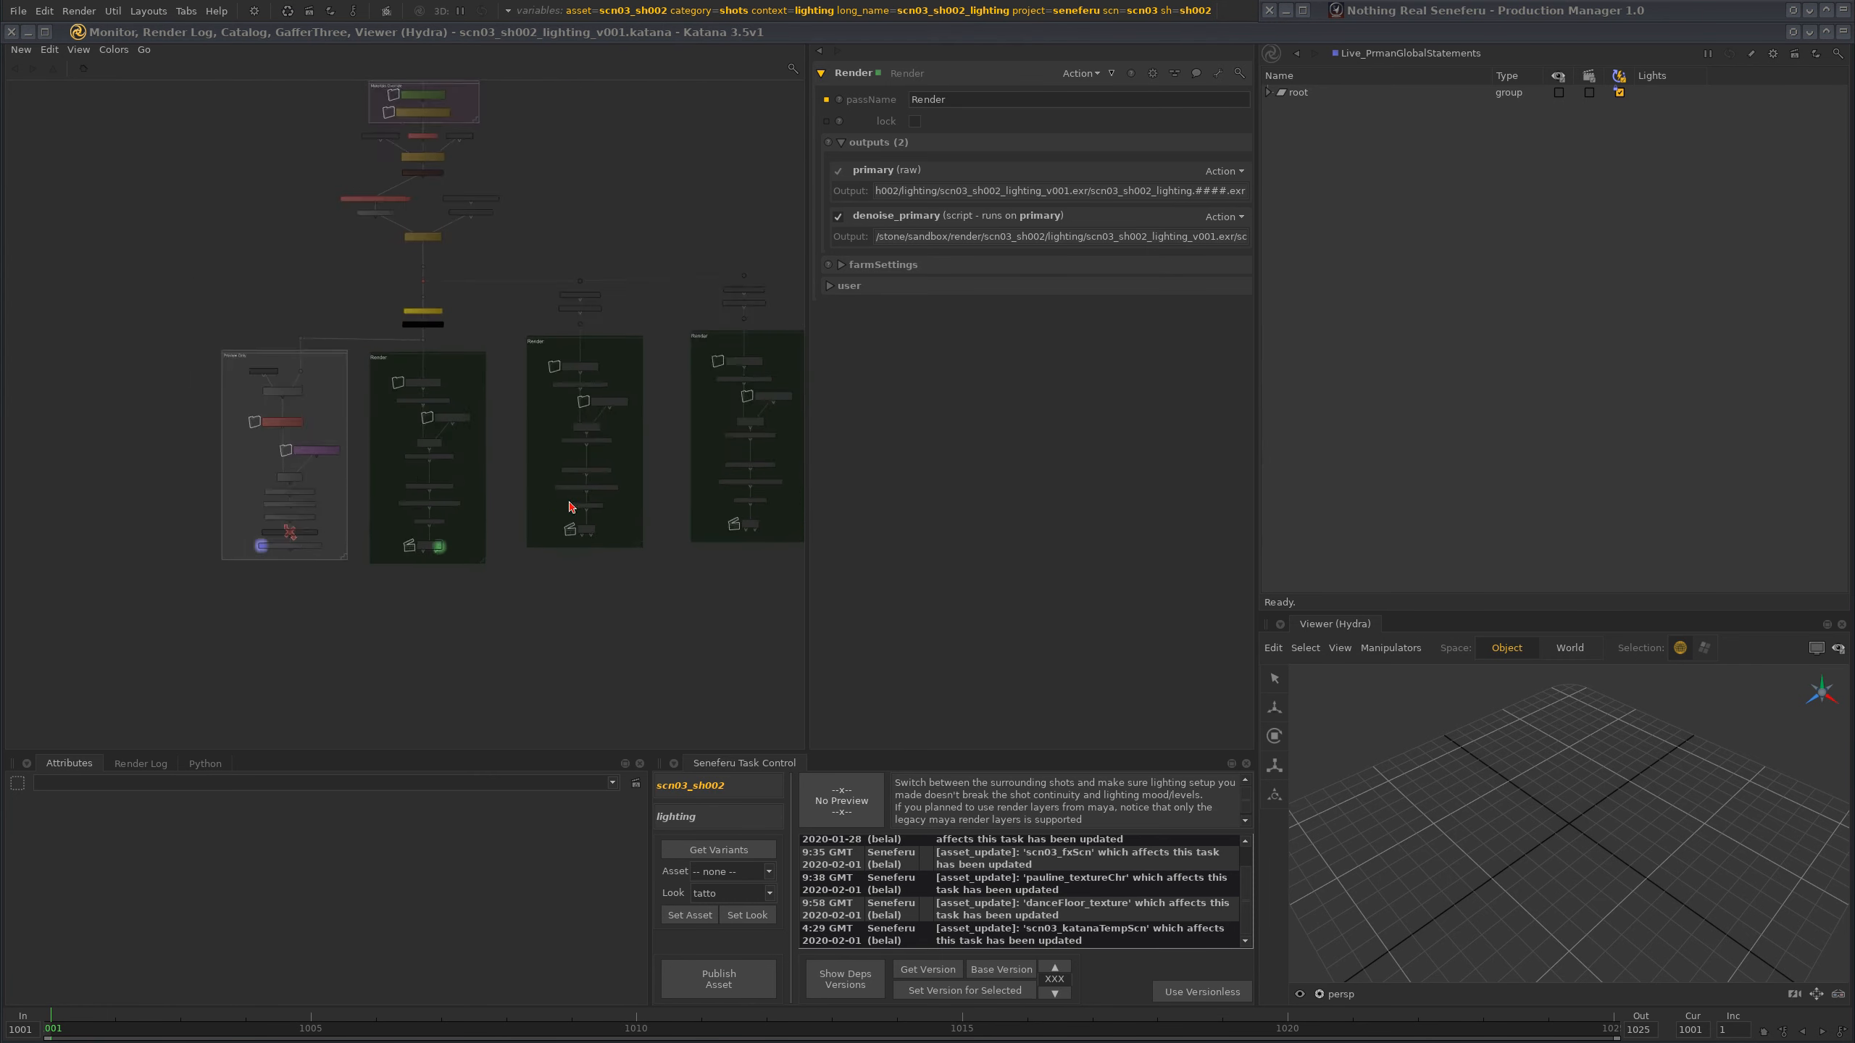
scroll(552, 574, up, 3)
scroll(567, 580, down, 4)
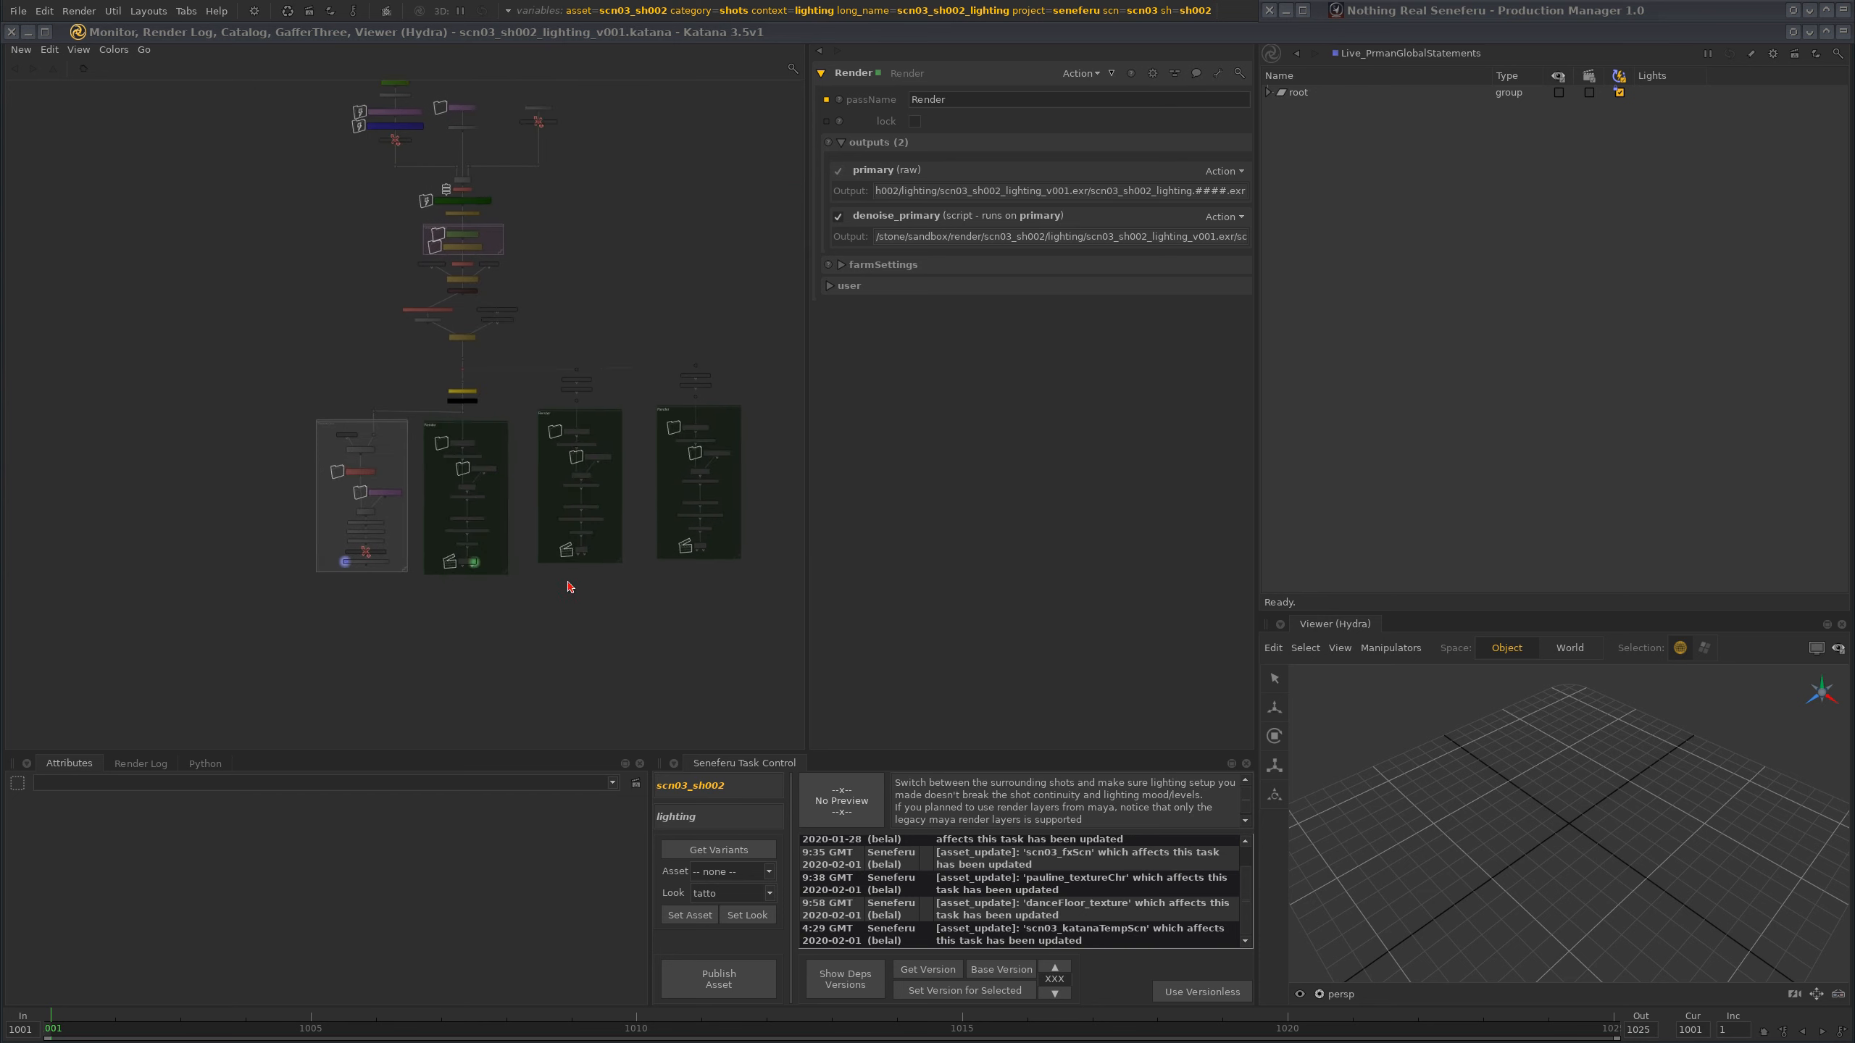
click(359, 166)
click(400, 663)
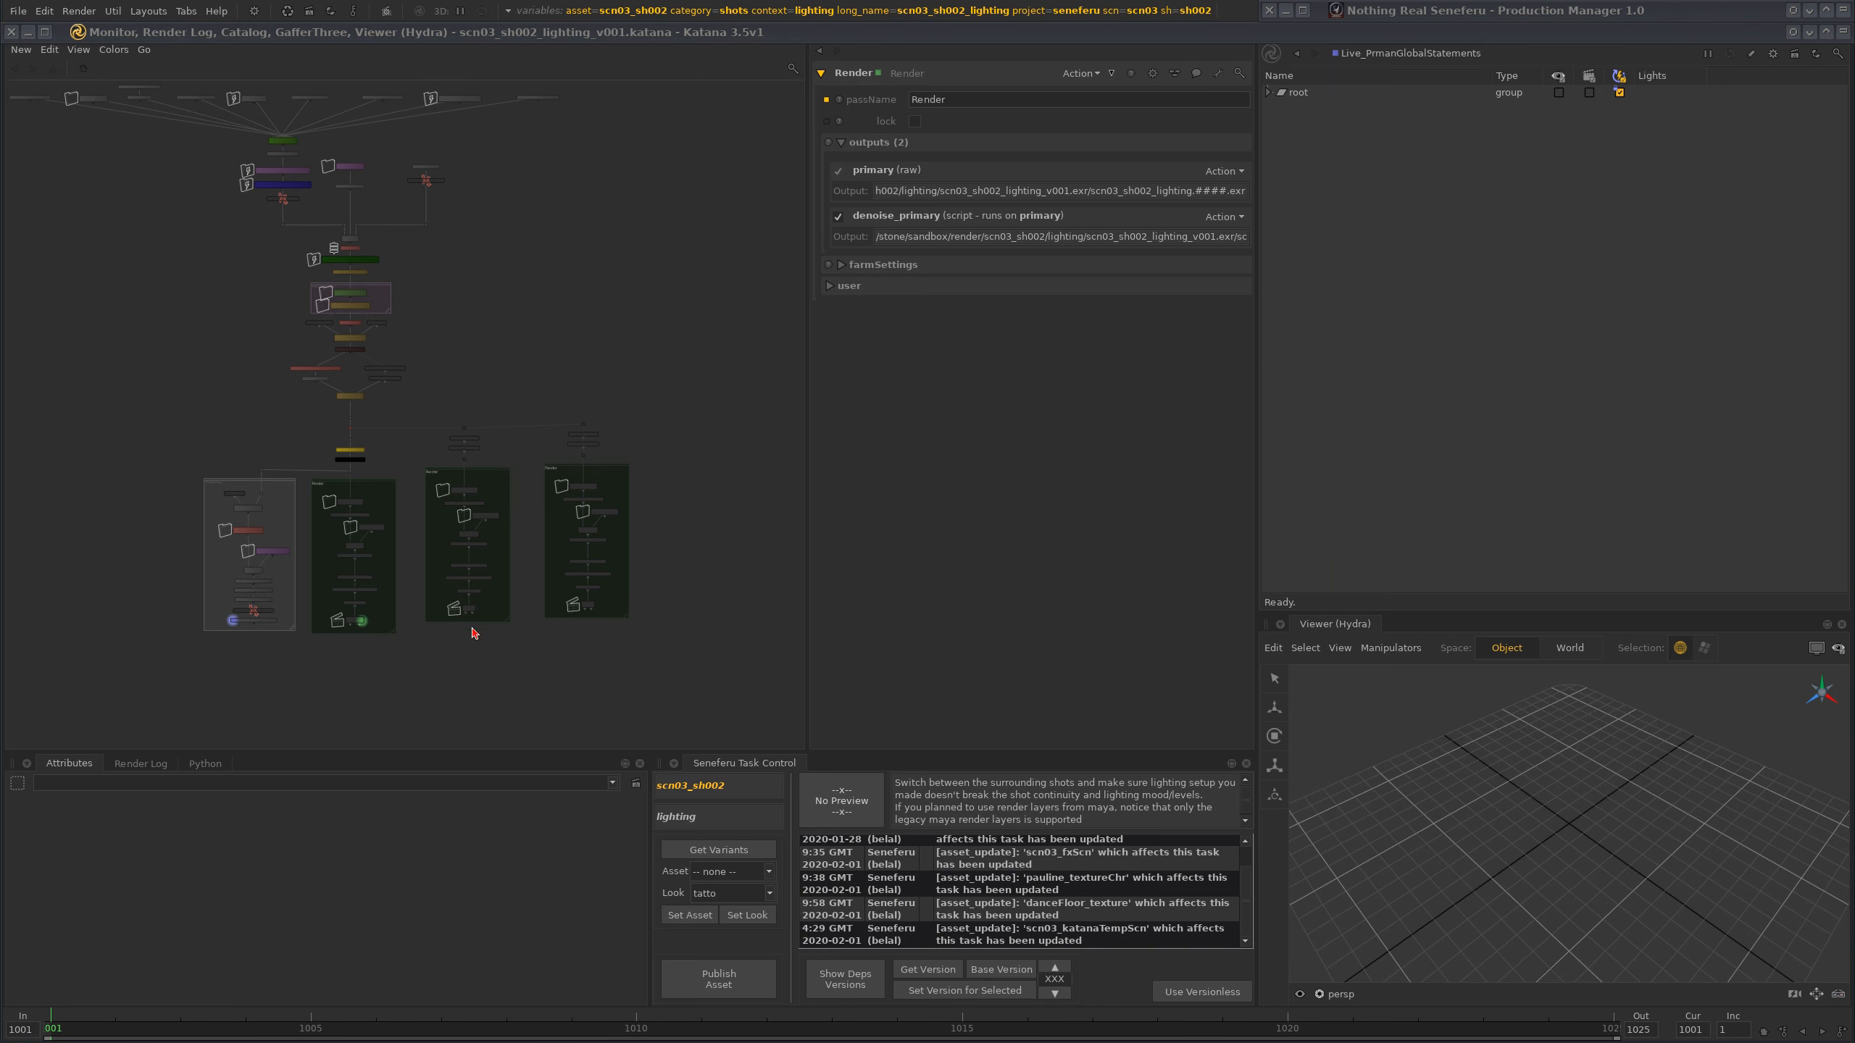
scroll(477, 611, up, 5)
scroll(480, 633, down, 2)
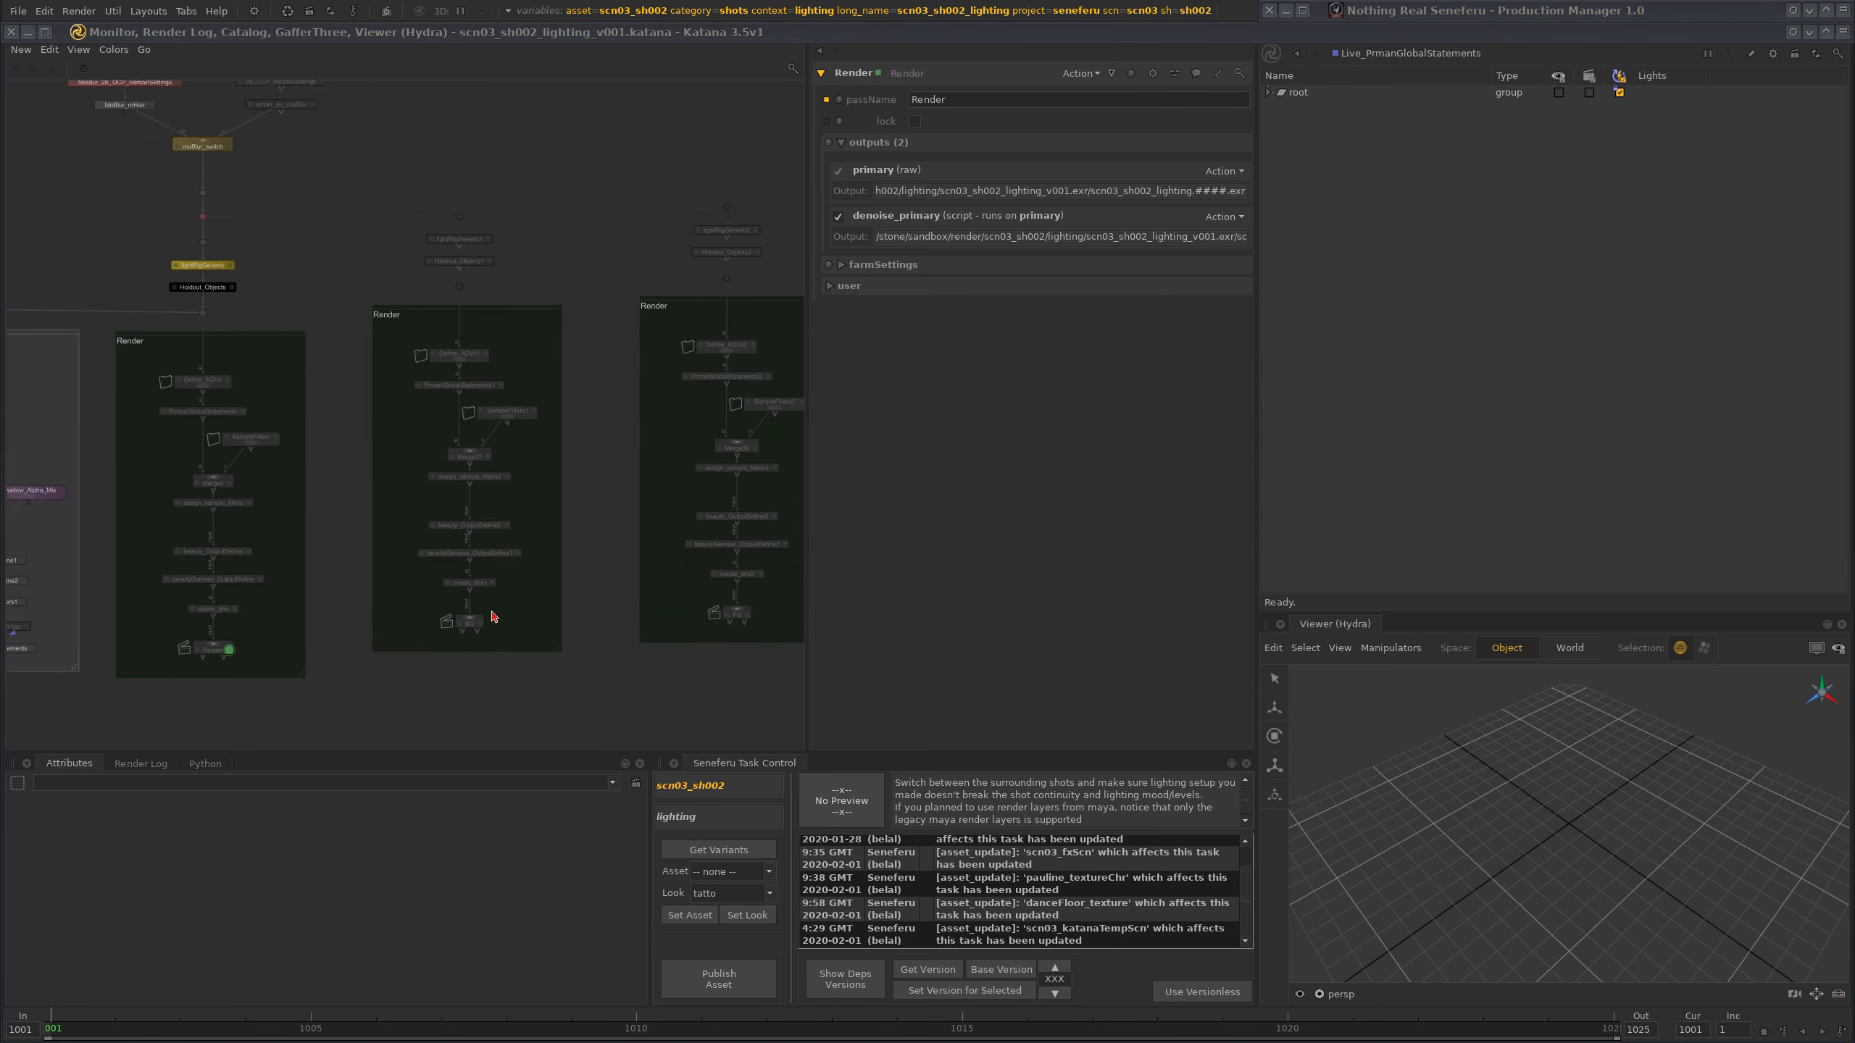
- Disable the original Render node and the FG render node in the node graph
middle_drag(493, 633, 481, 535)
middle_drag(179, 594, 301, 570)
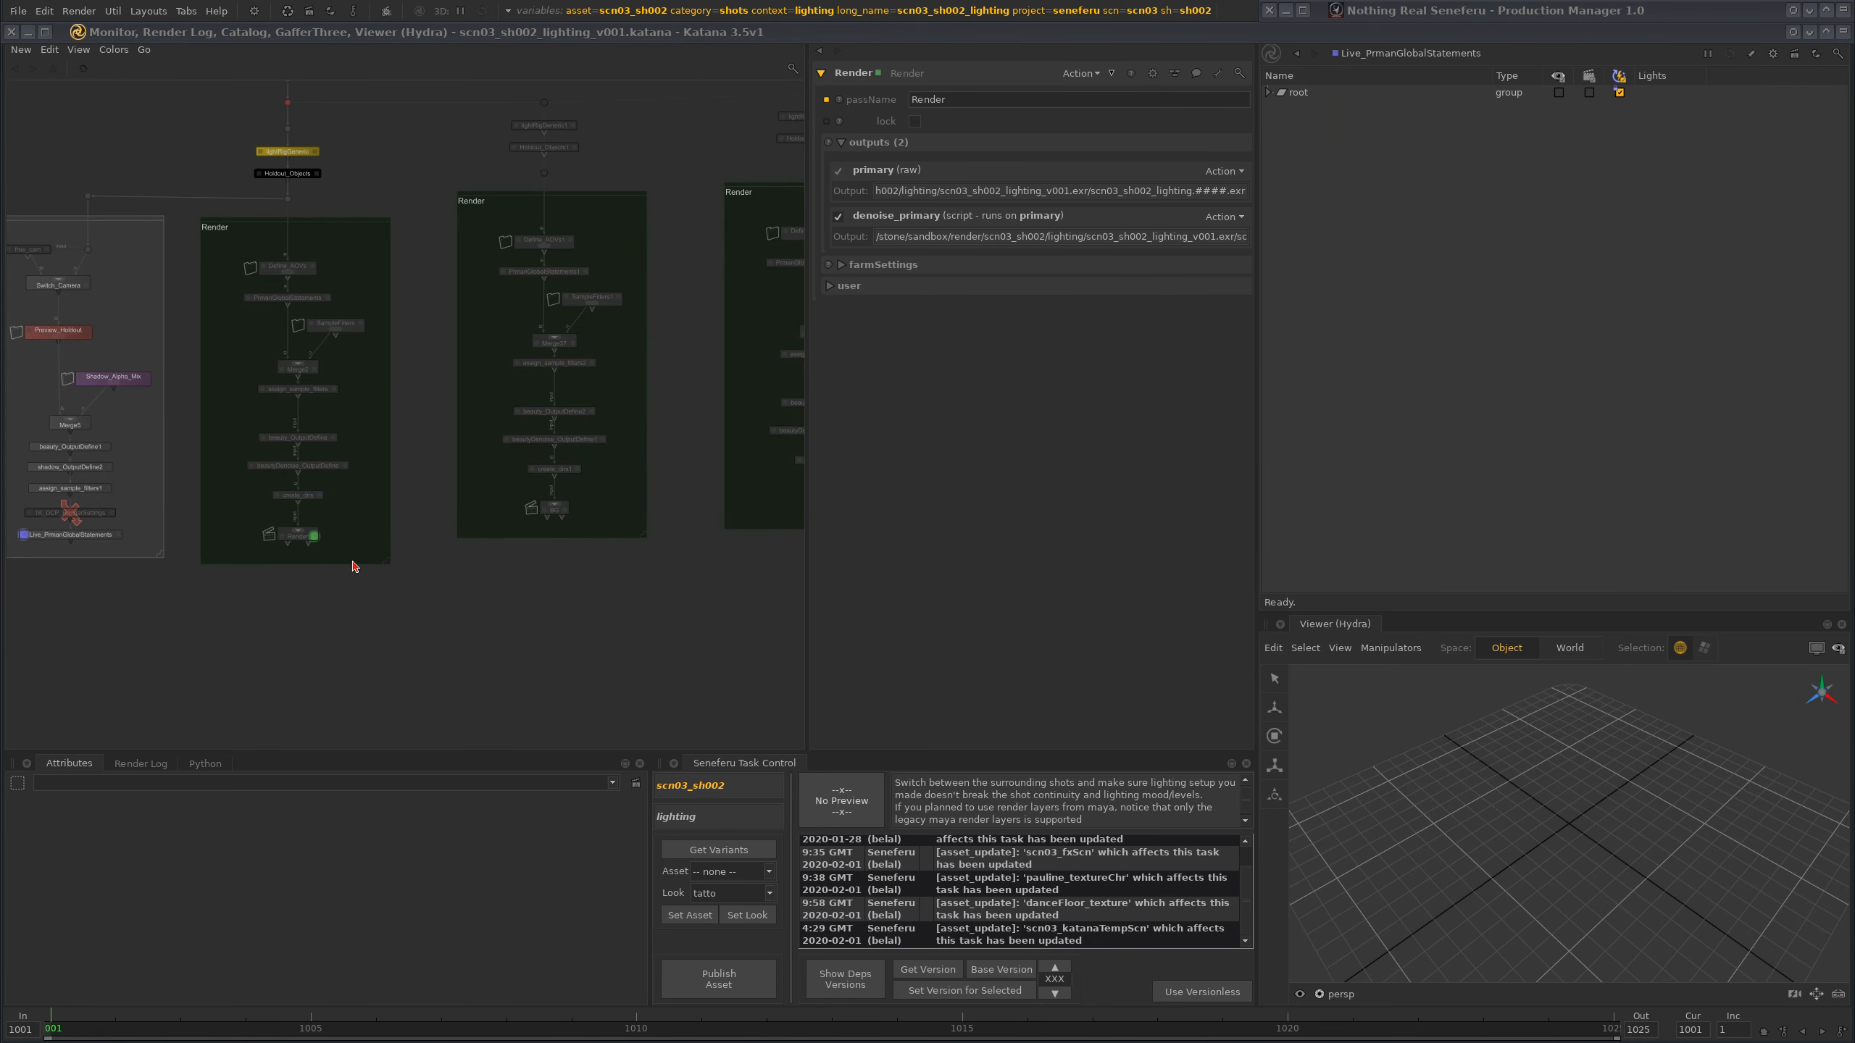
key(a)
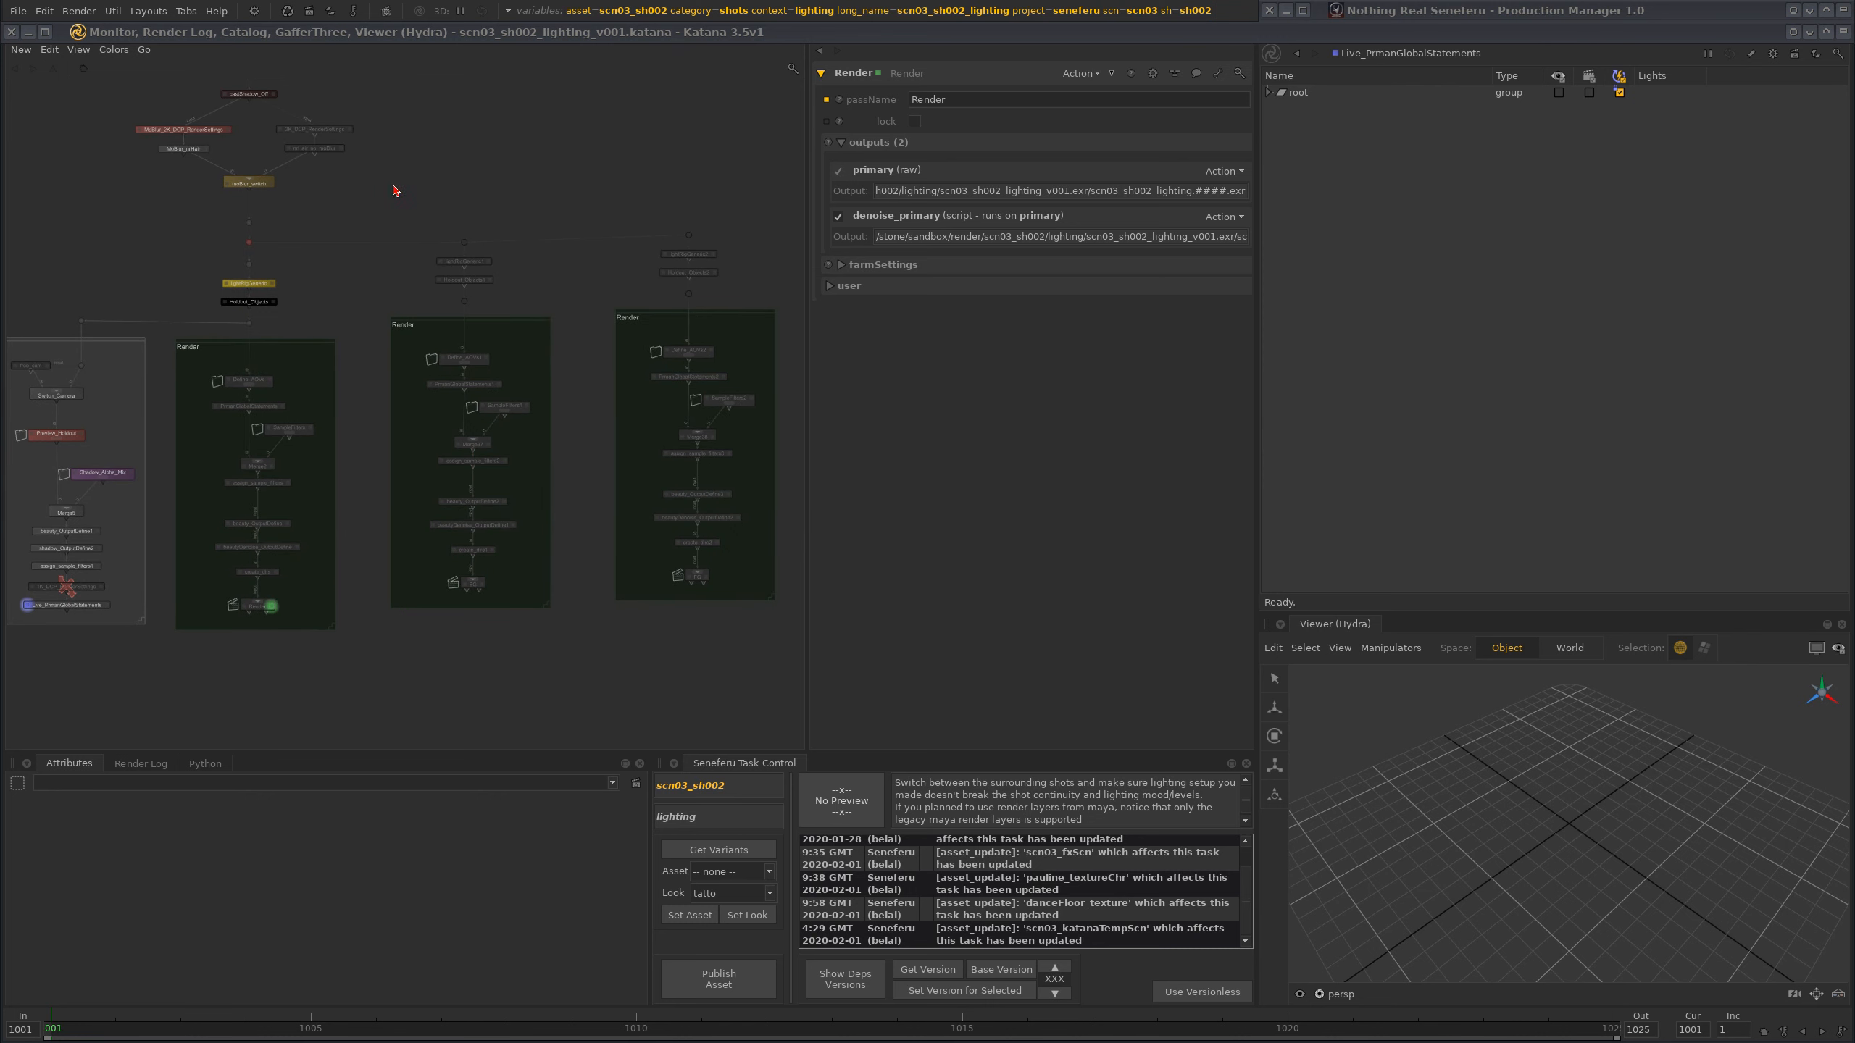
key(d)
scroll(467, 630, up, 3)
scroll(380, 592, down, 6)
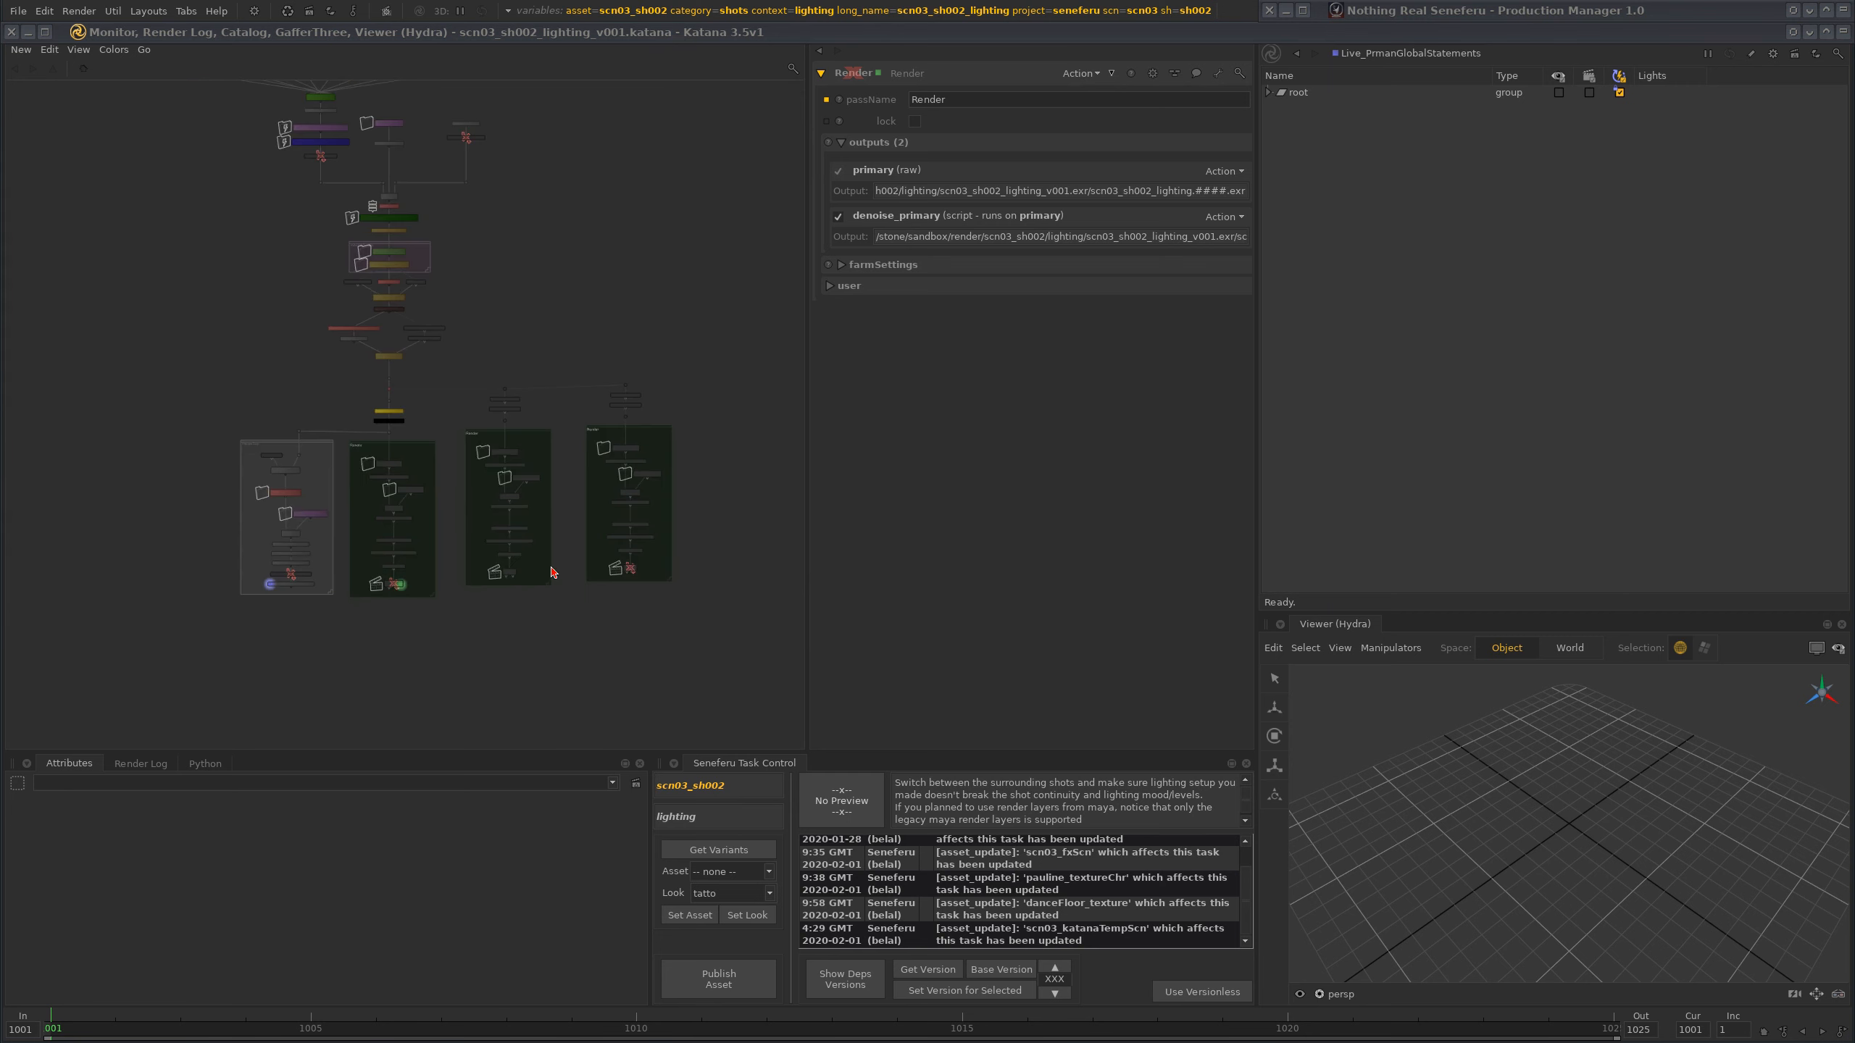
- Select the BG render node and inspect it alongside the disabled Render and FG nodes
scroll(511, 423, down, 2)
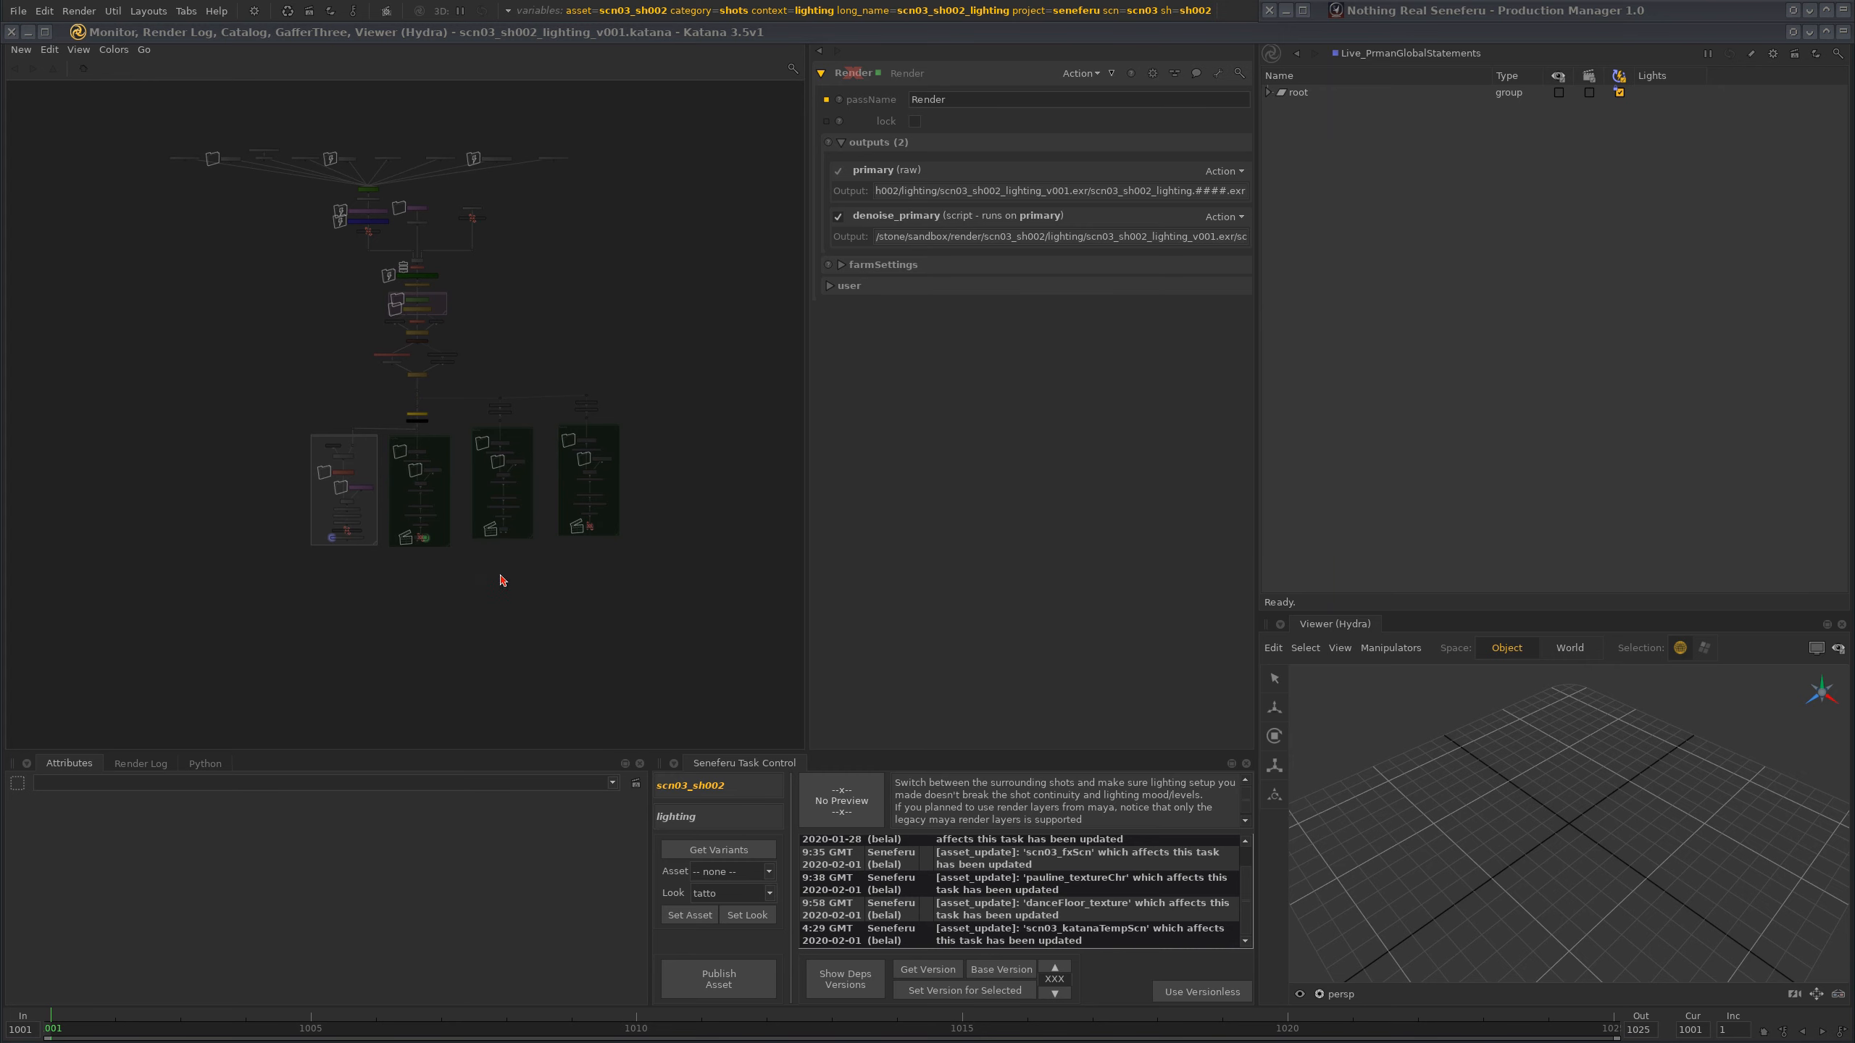
drag(485, 589, 526, 515)
scroll(417, 579, up, 3)
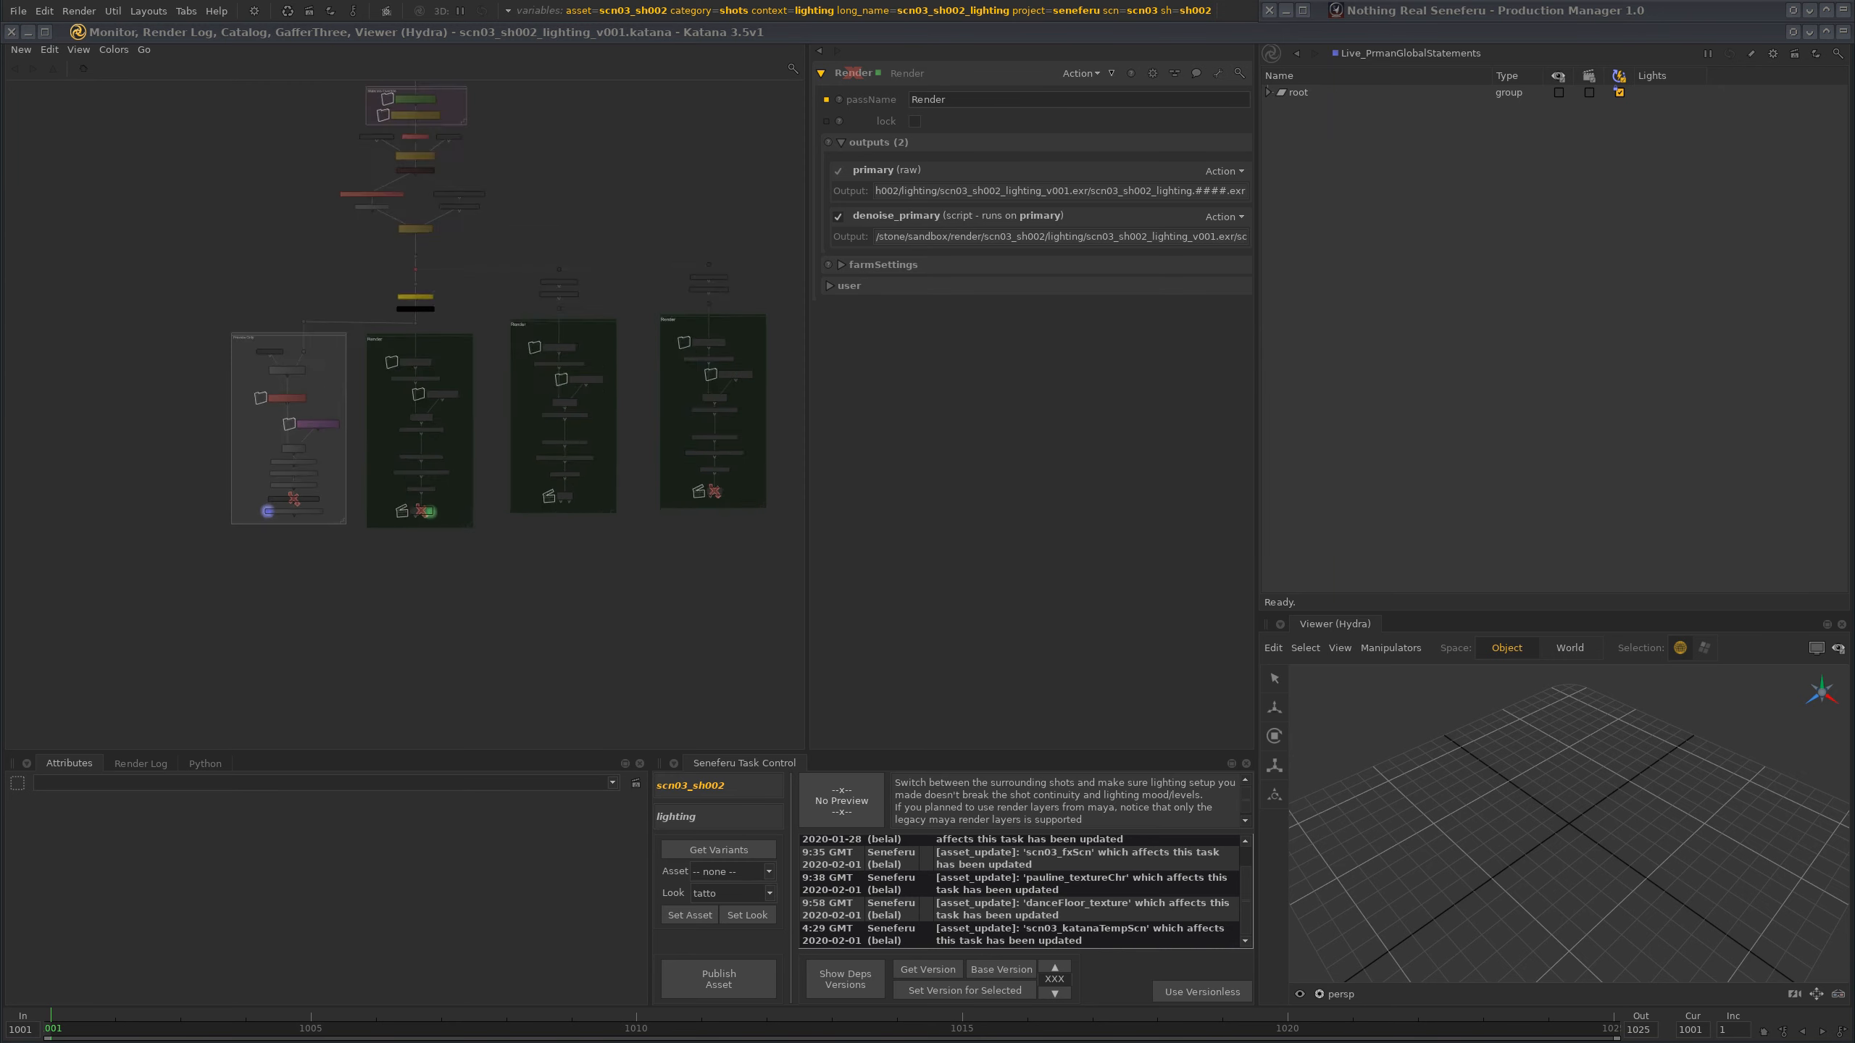
alt+right_drag(531, 533, 650, 467)
middle_drag(650, 465, 465, 532)
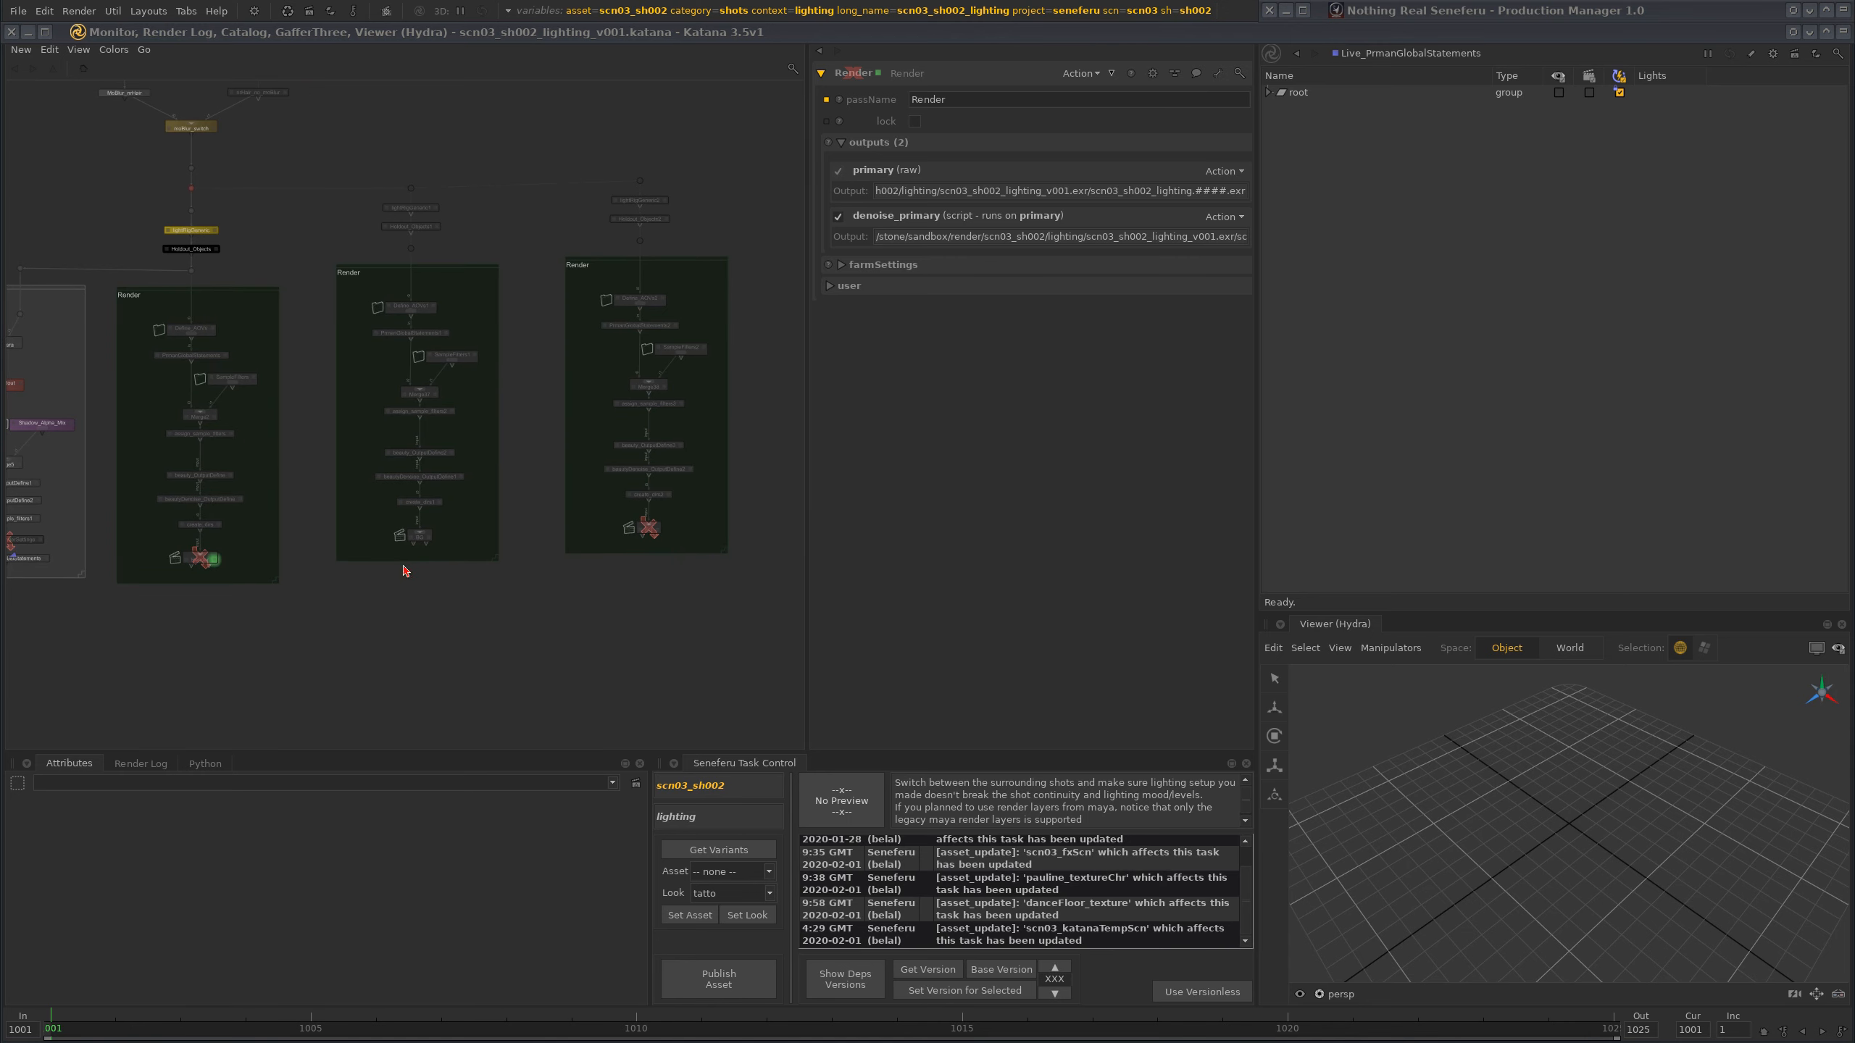
drag(396, 592, 458, 527)
scroll(452, 537, down, 3)
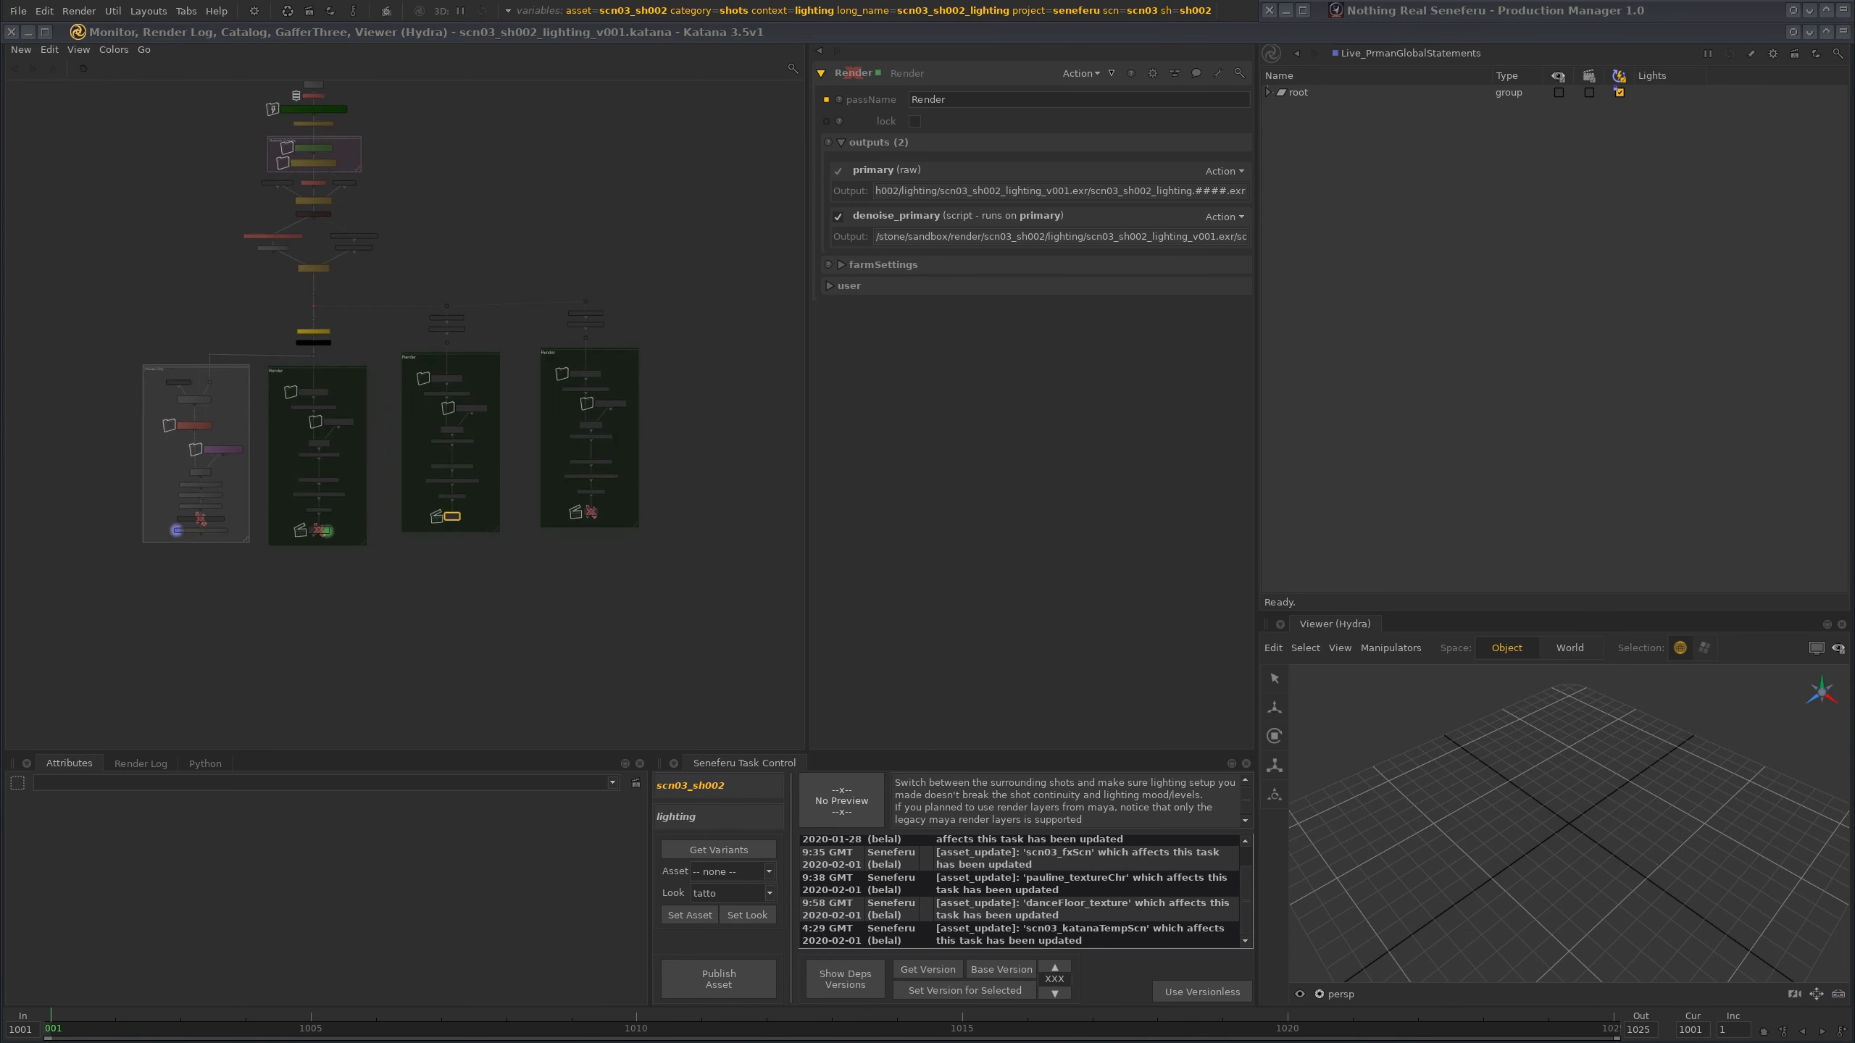
alt+right_drag(456, 579, 451, 588)
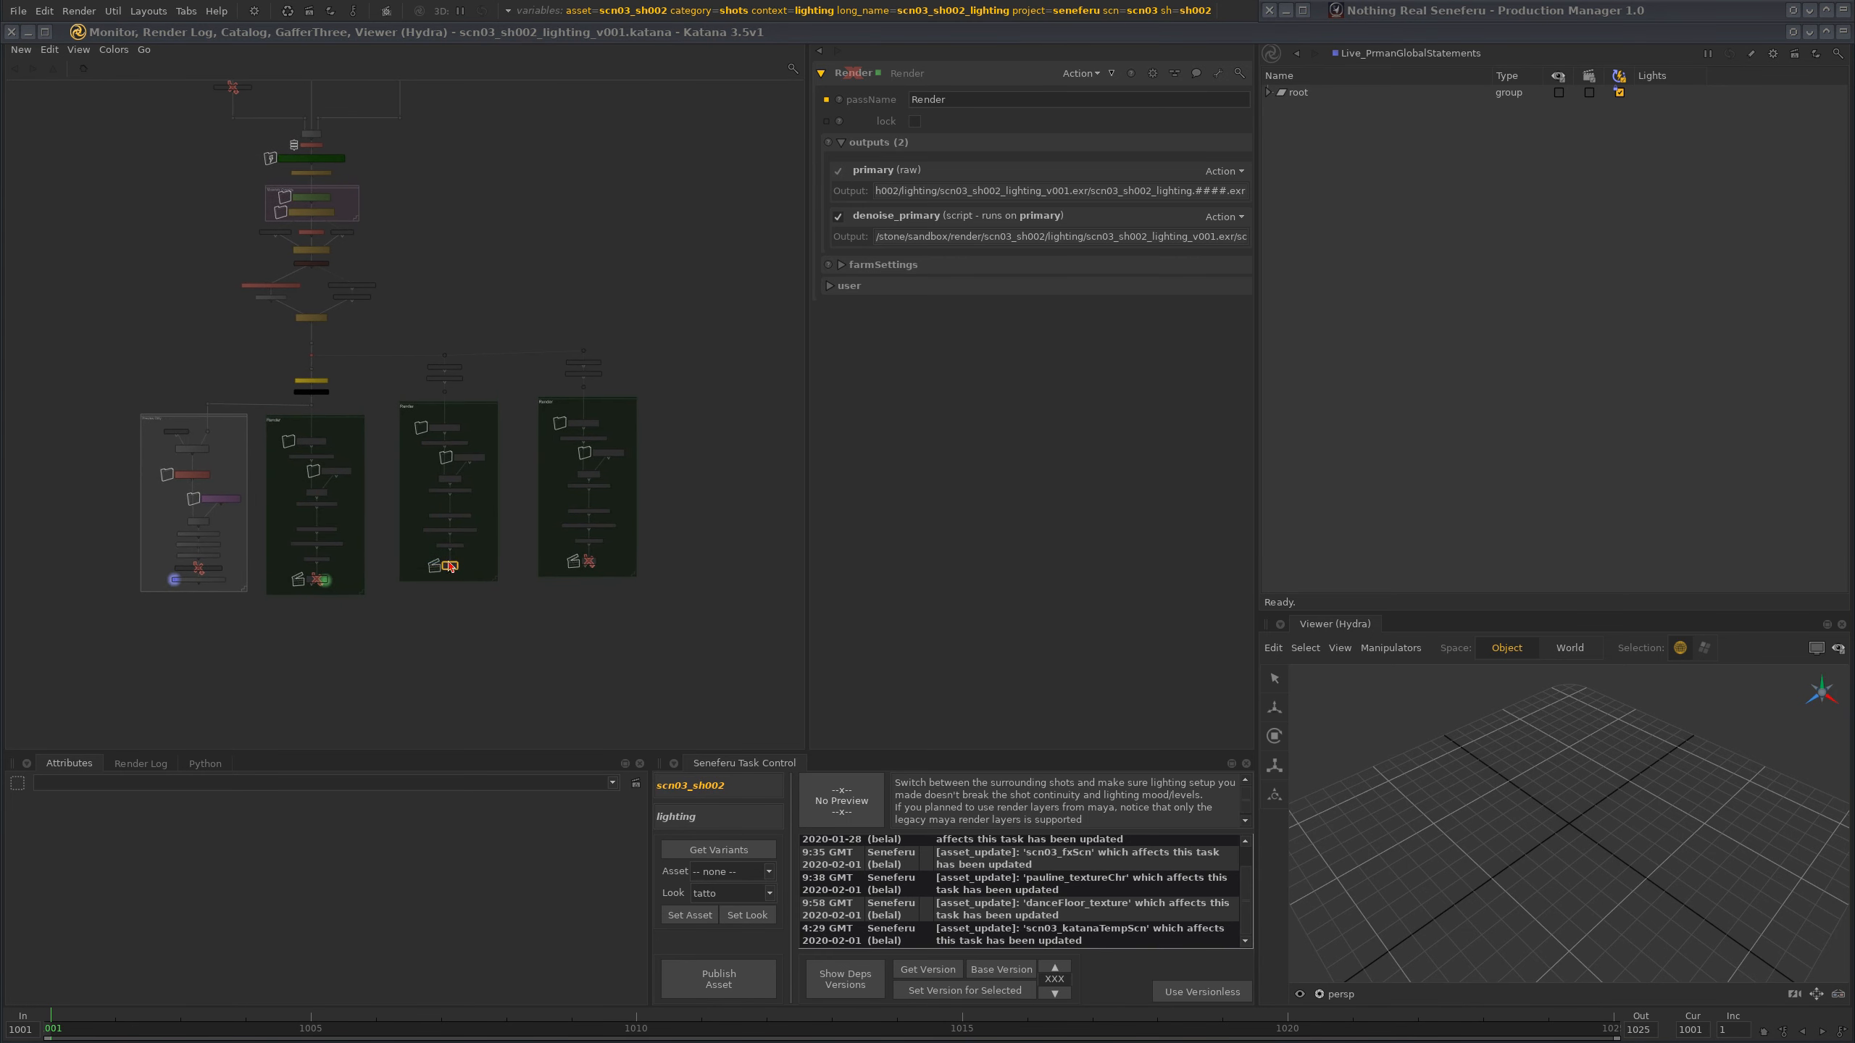
mouse_move(439, 415)
middle_down()
mouse_move(433, 508)
mouse_move(432, 426)
middle_up()
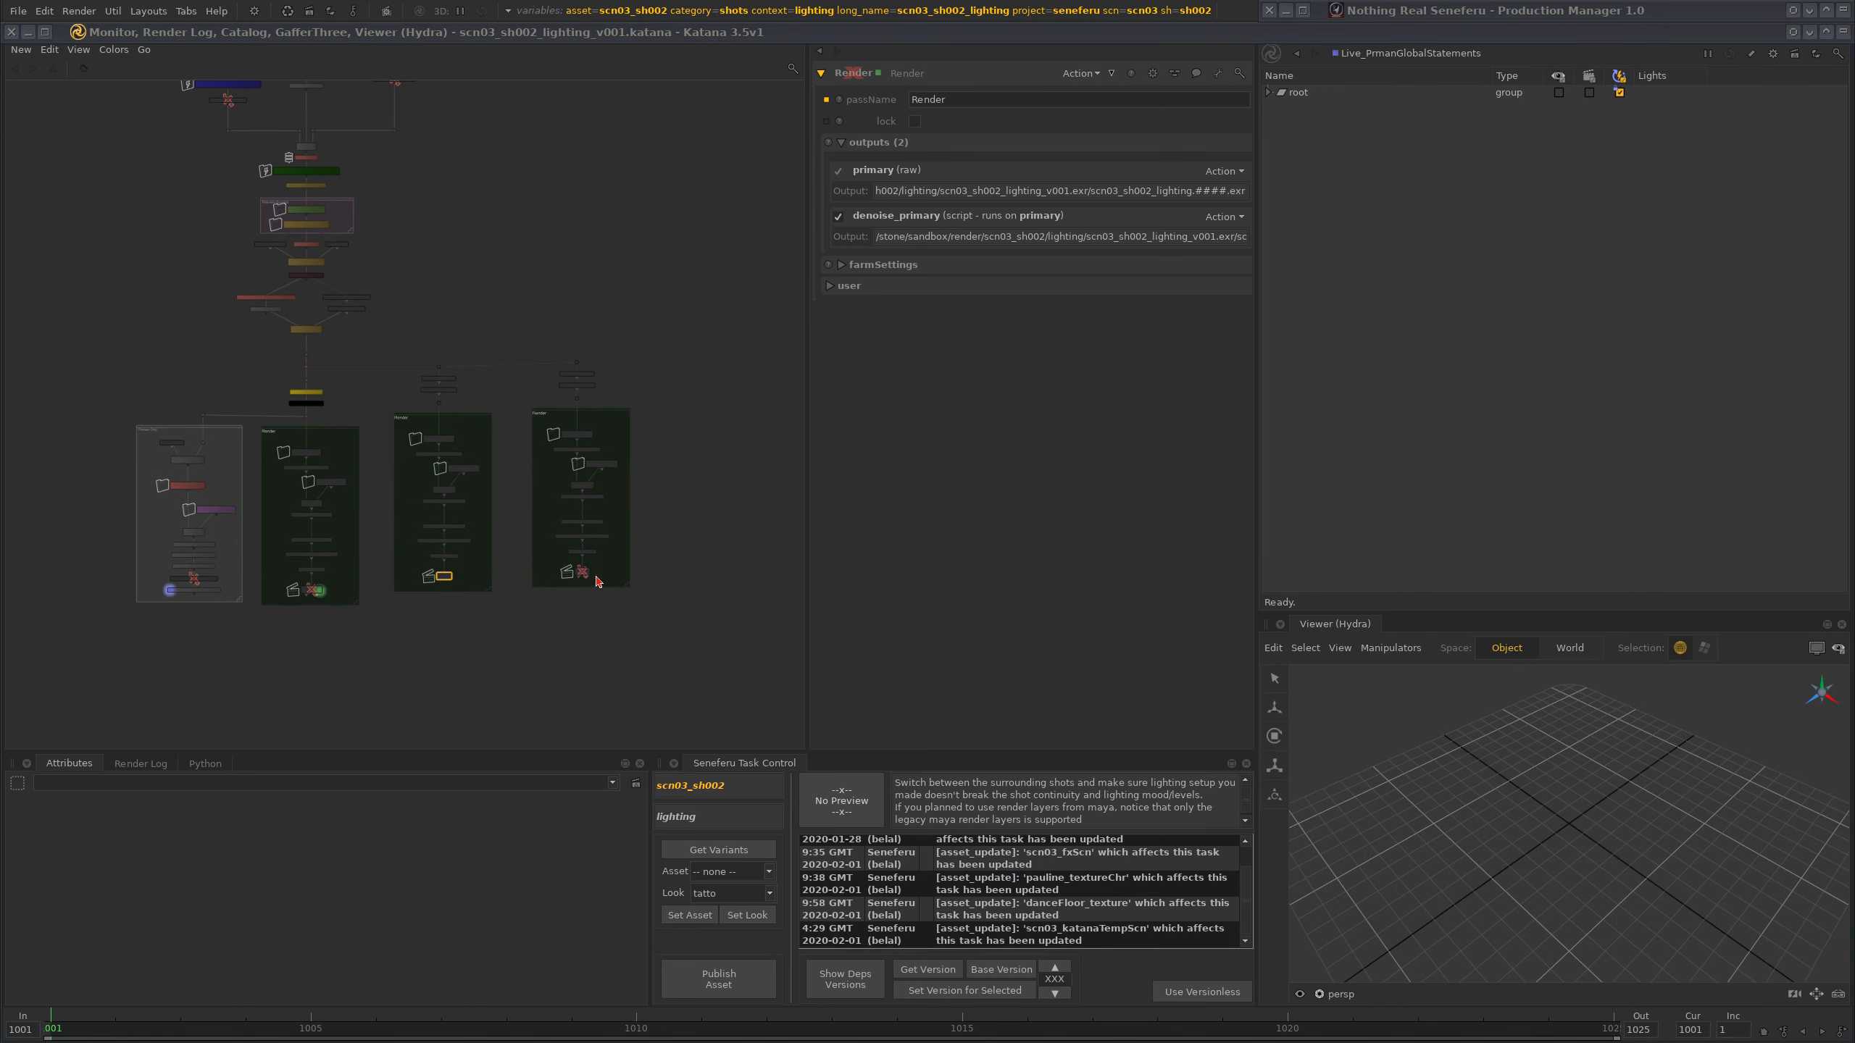
- Examine how the three render branches connect to the shared lighting nodes and which render nodes are disabled
alt+right_drag(586, 460, 517, 401)
click(441, 167)
click(502, 629)
alt+right_drag(495, 594, 548, 560)
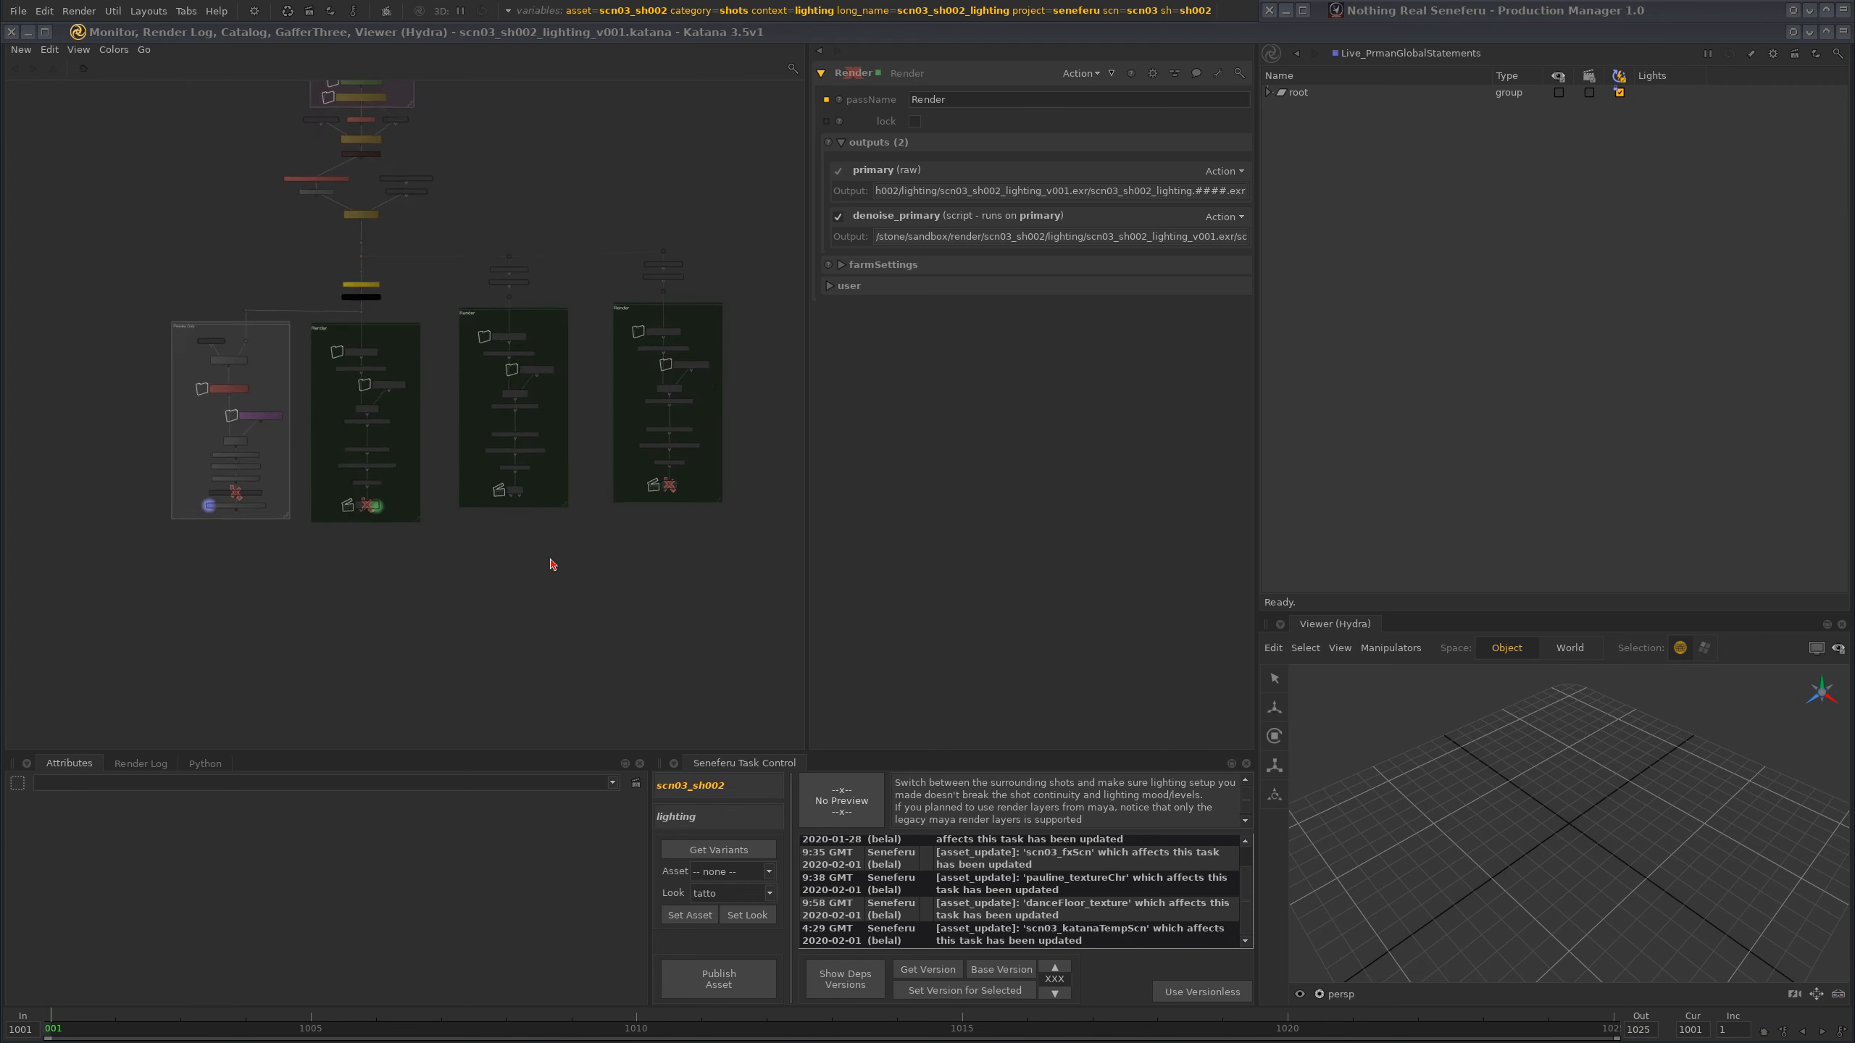
middle_drag(529, 557, 506, 618)
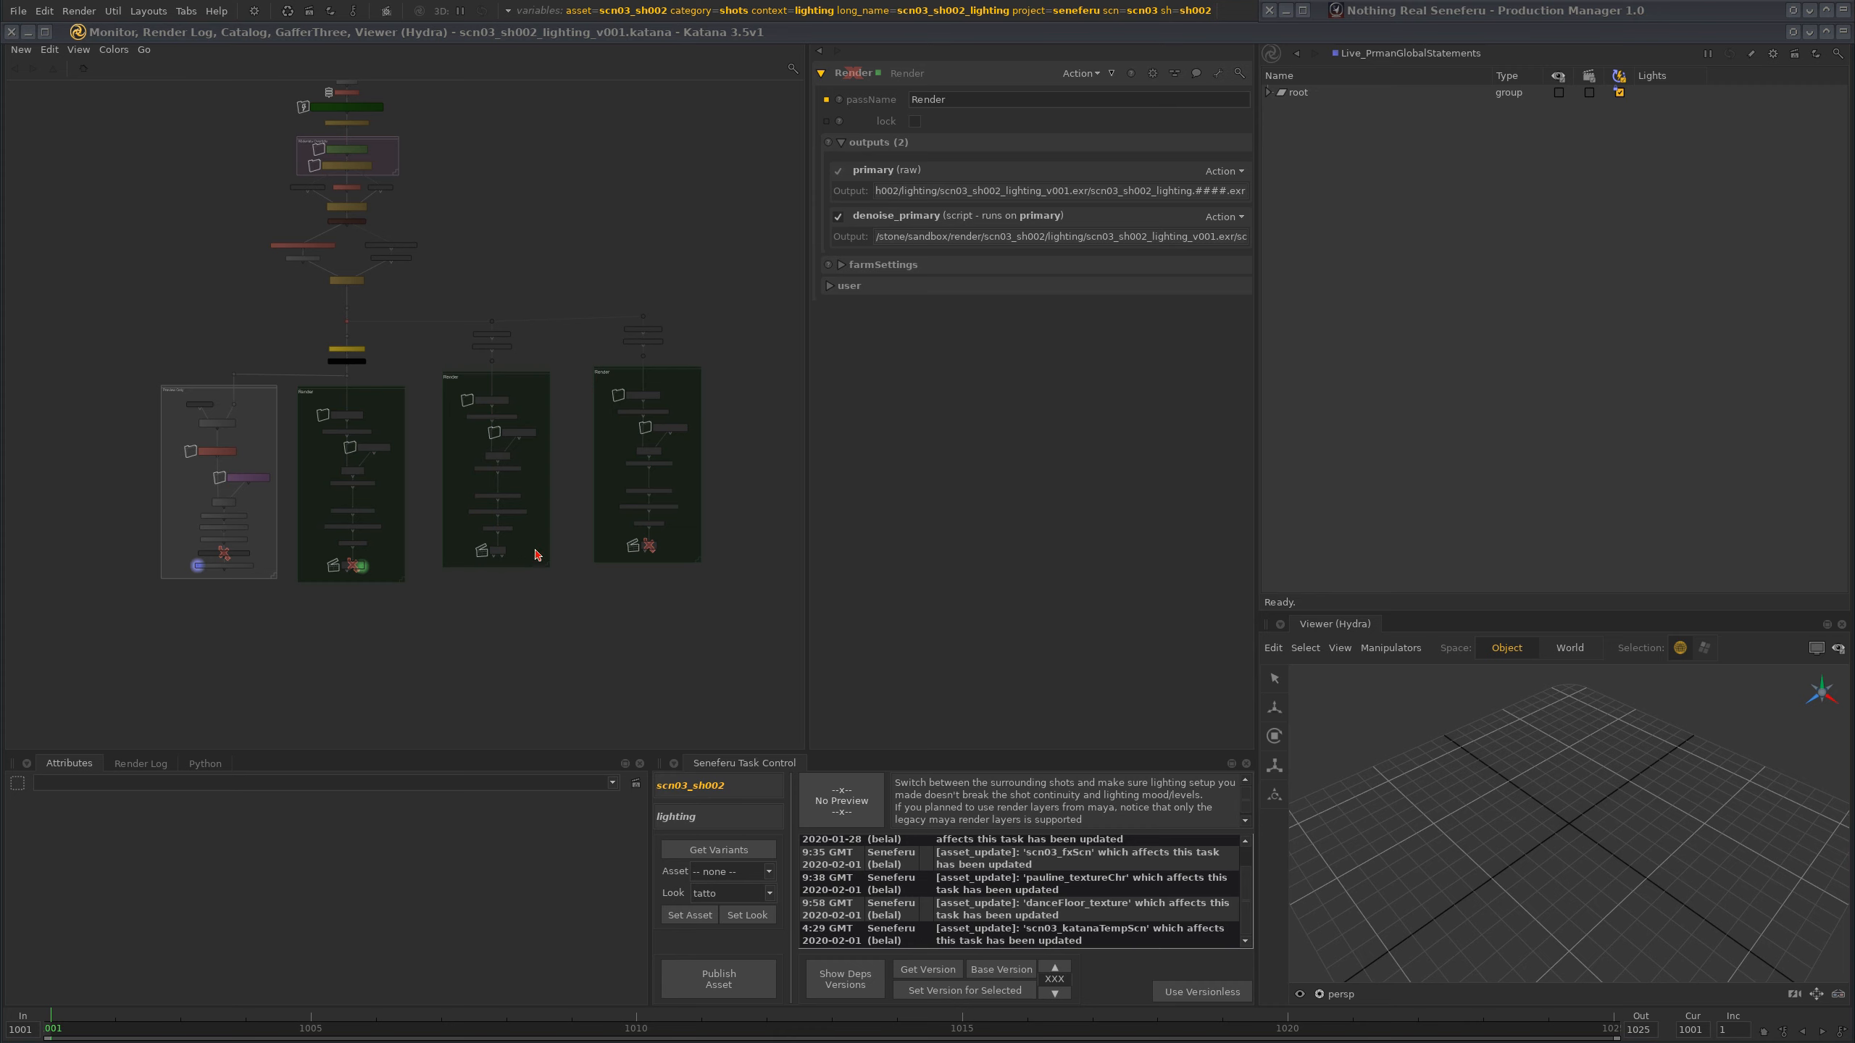
middle_drag(539, 561, 526, 582)
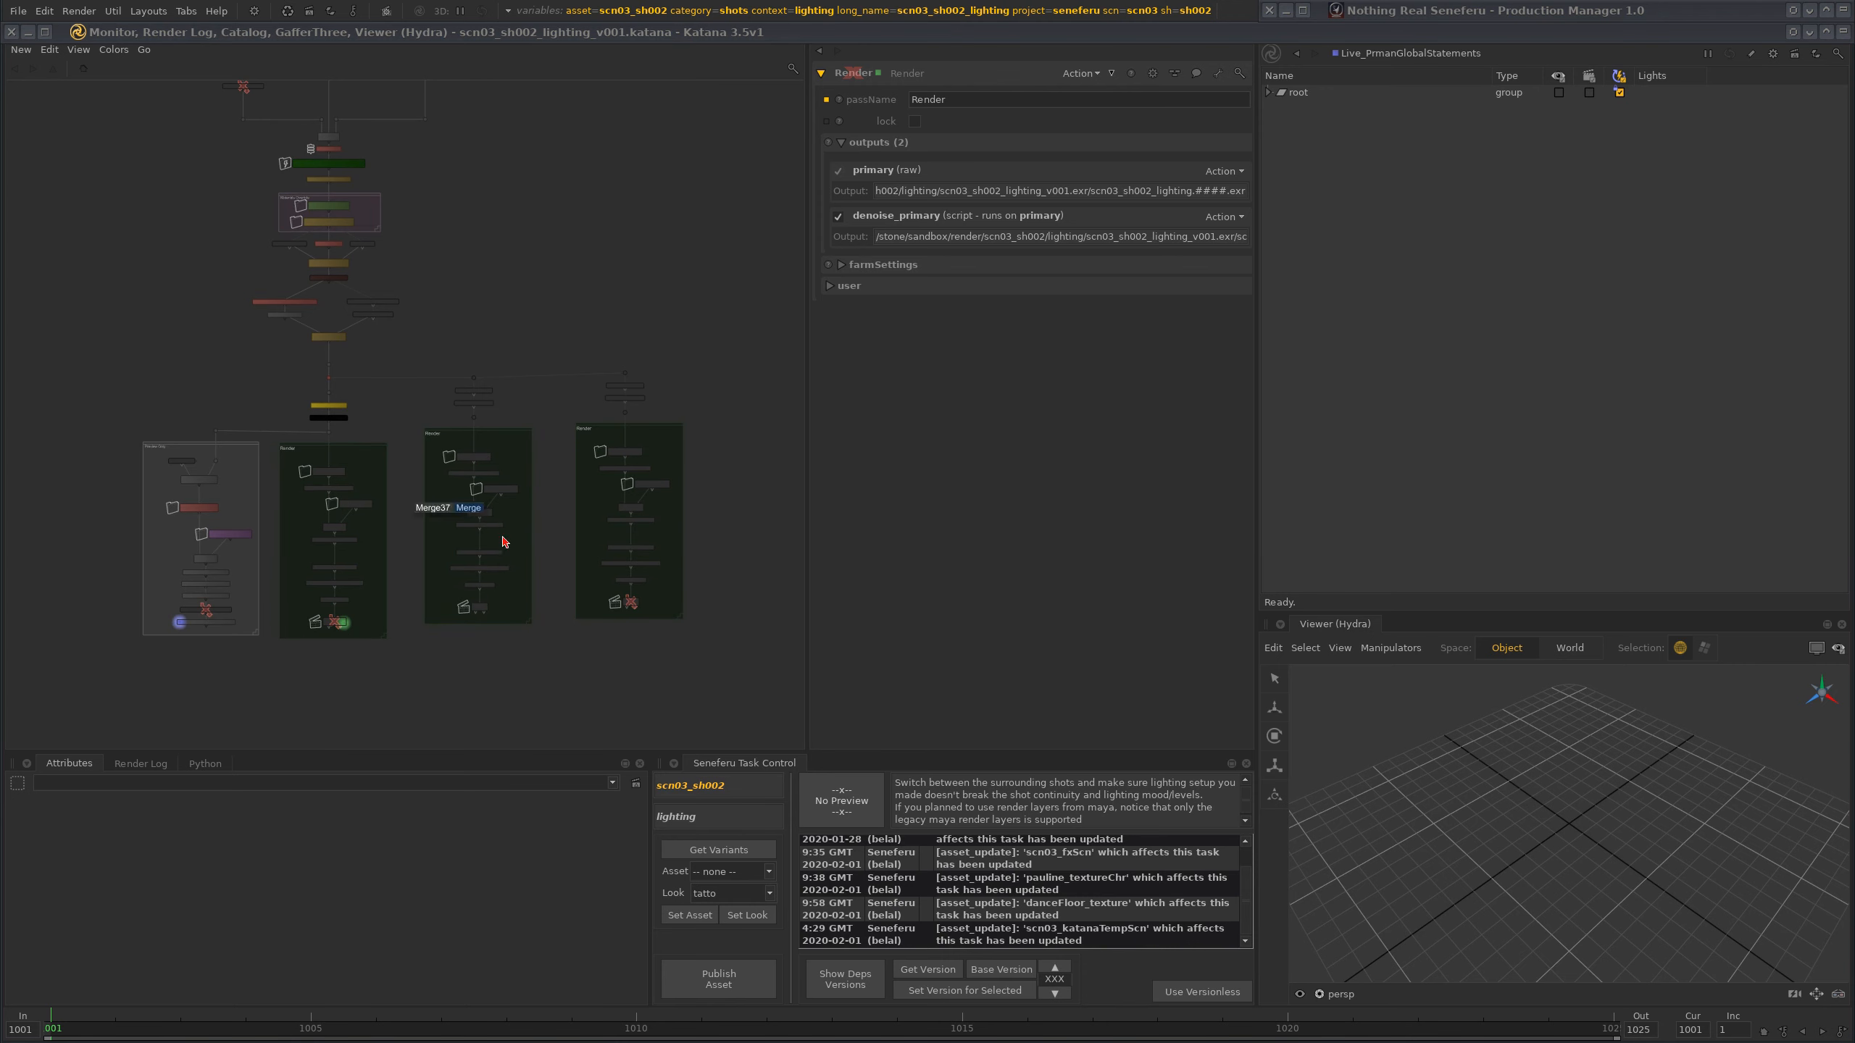
middle_drag(527, 619, 480, 601)
scroll(473, 591, up, 3)
scroll(553, 564, down, 4)
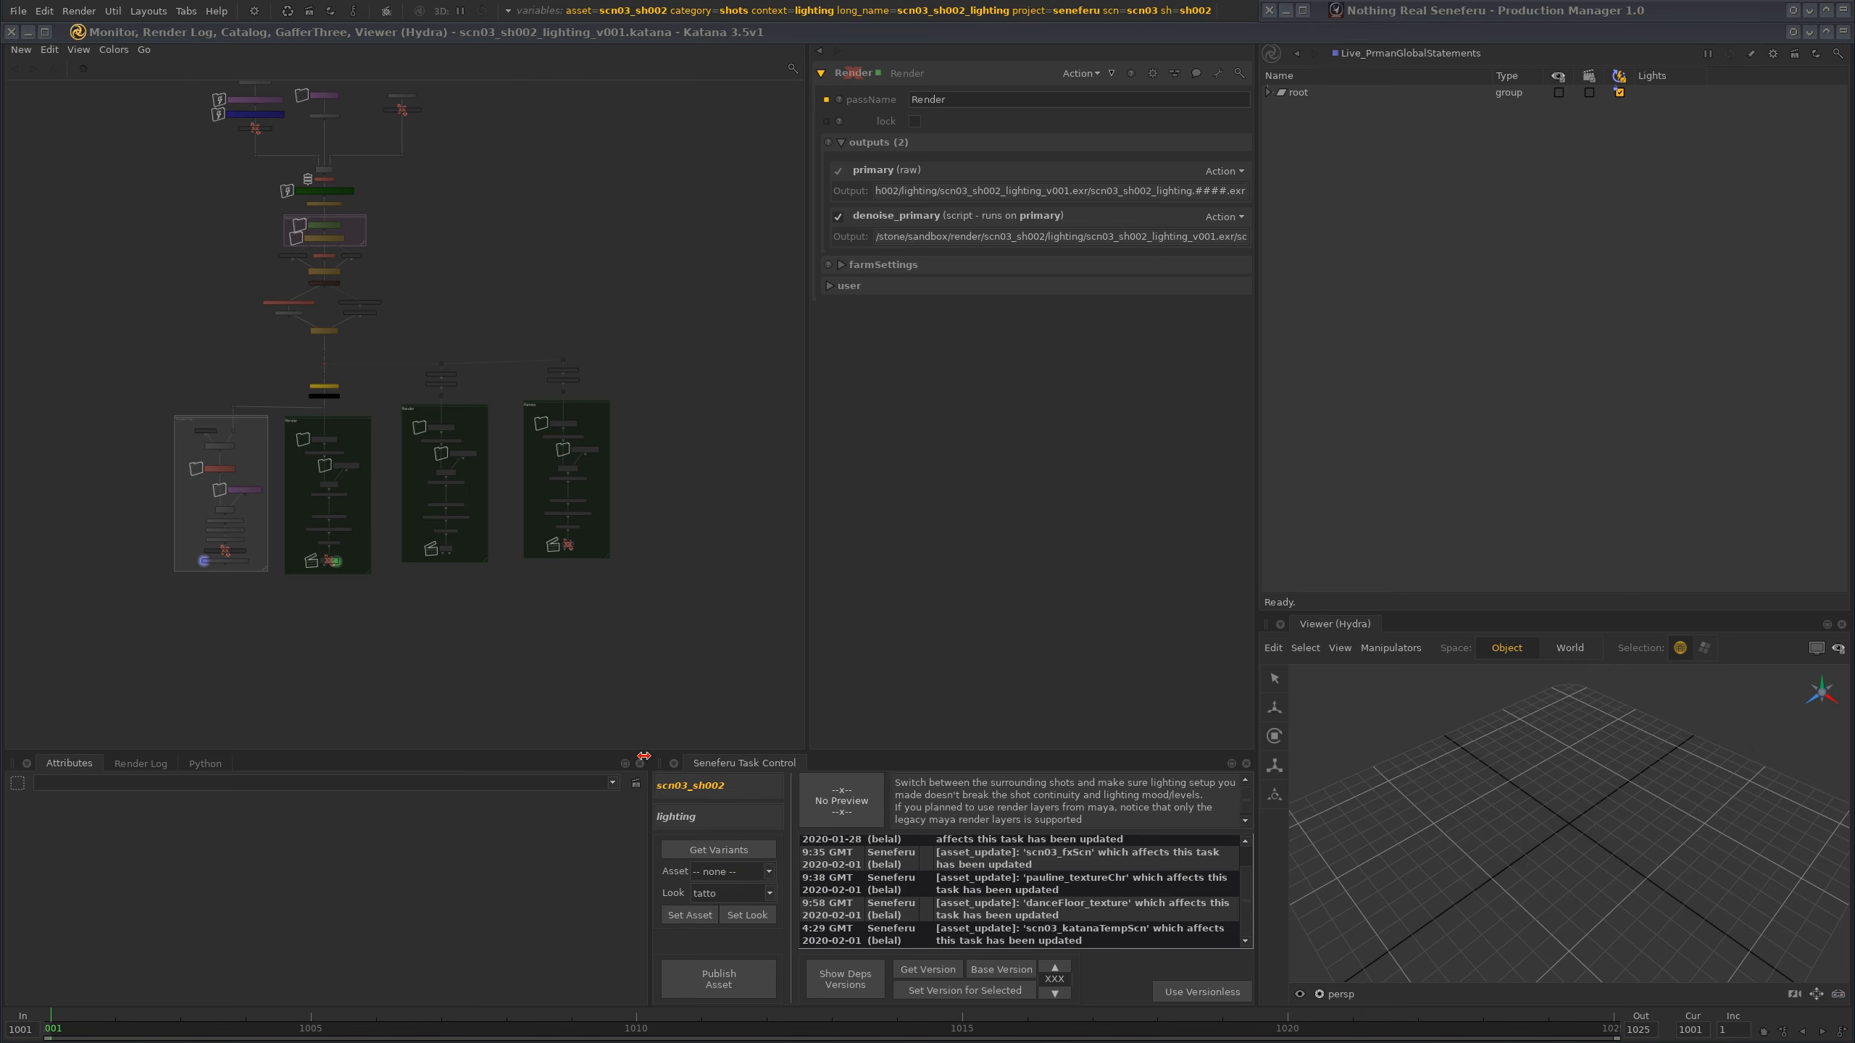
scroll(394, 618, up, 4)
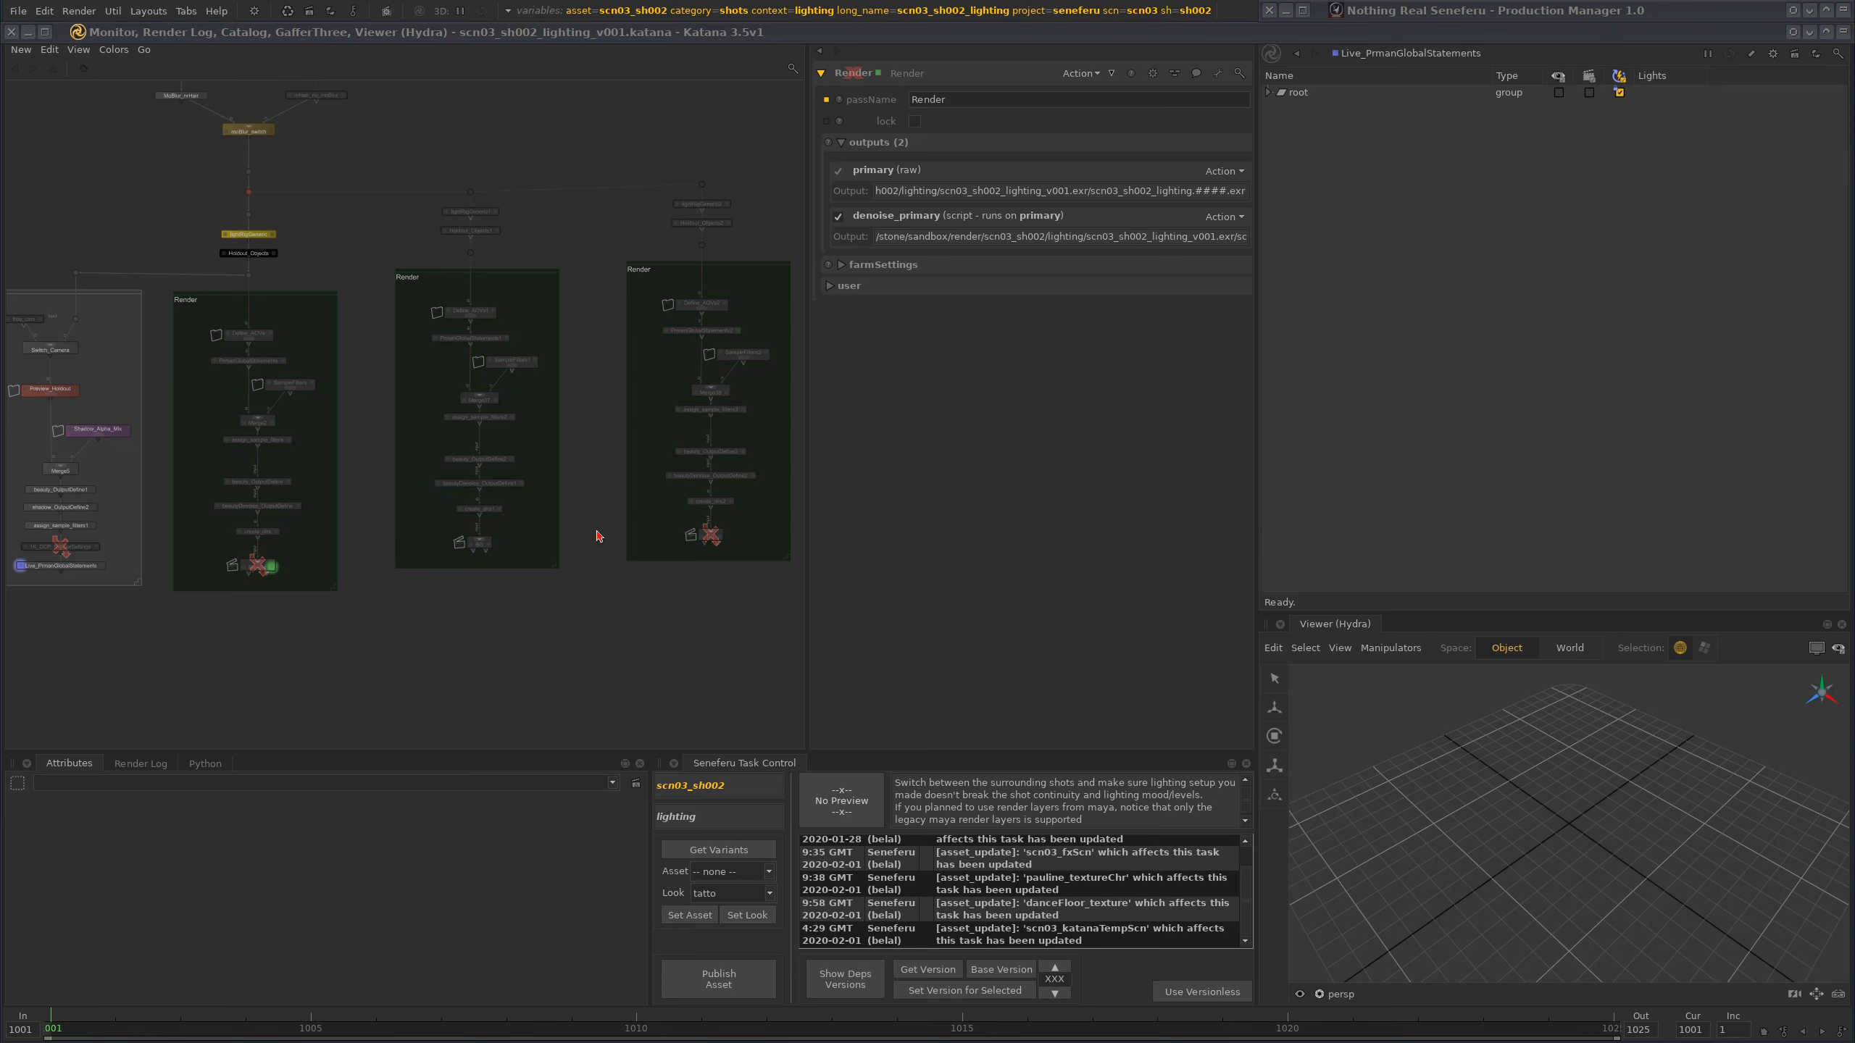
middle_drag(657, 625, 506, 504)
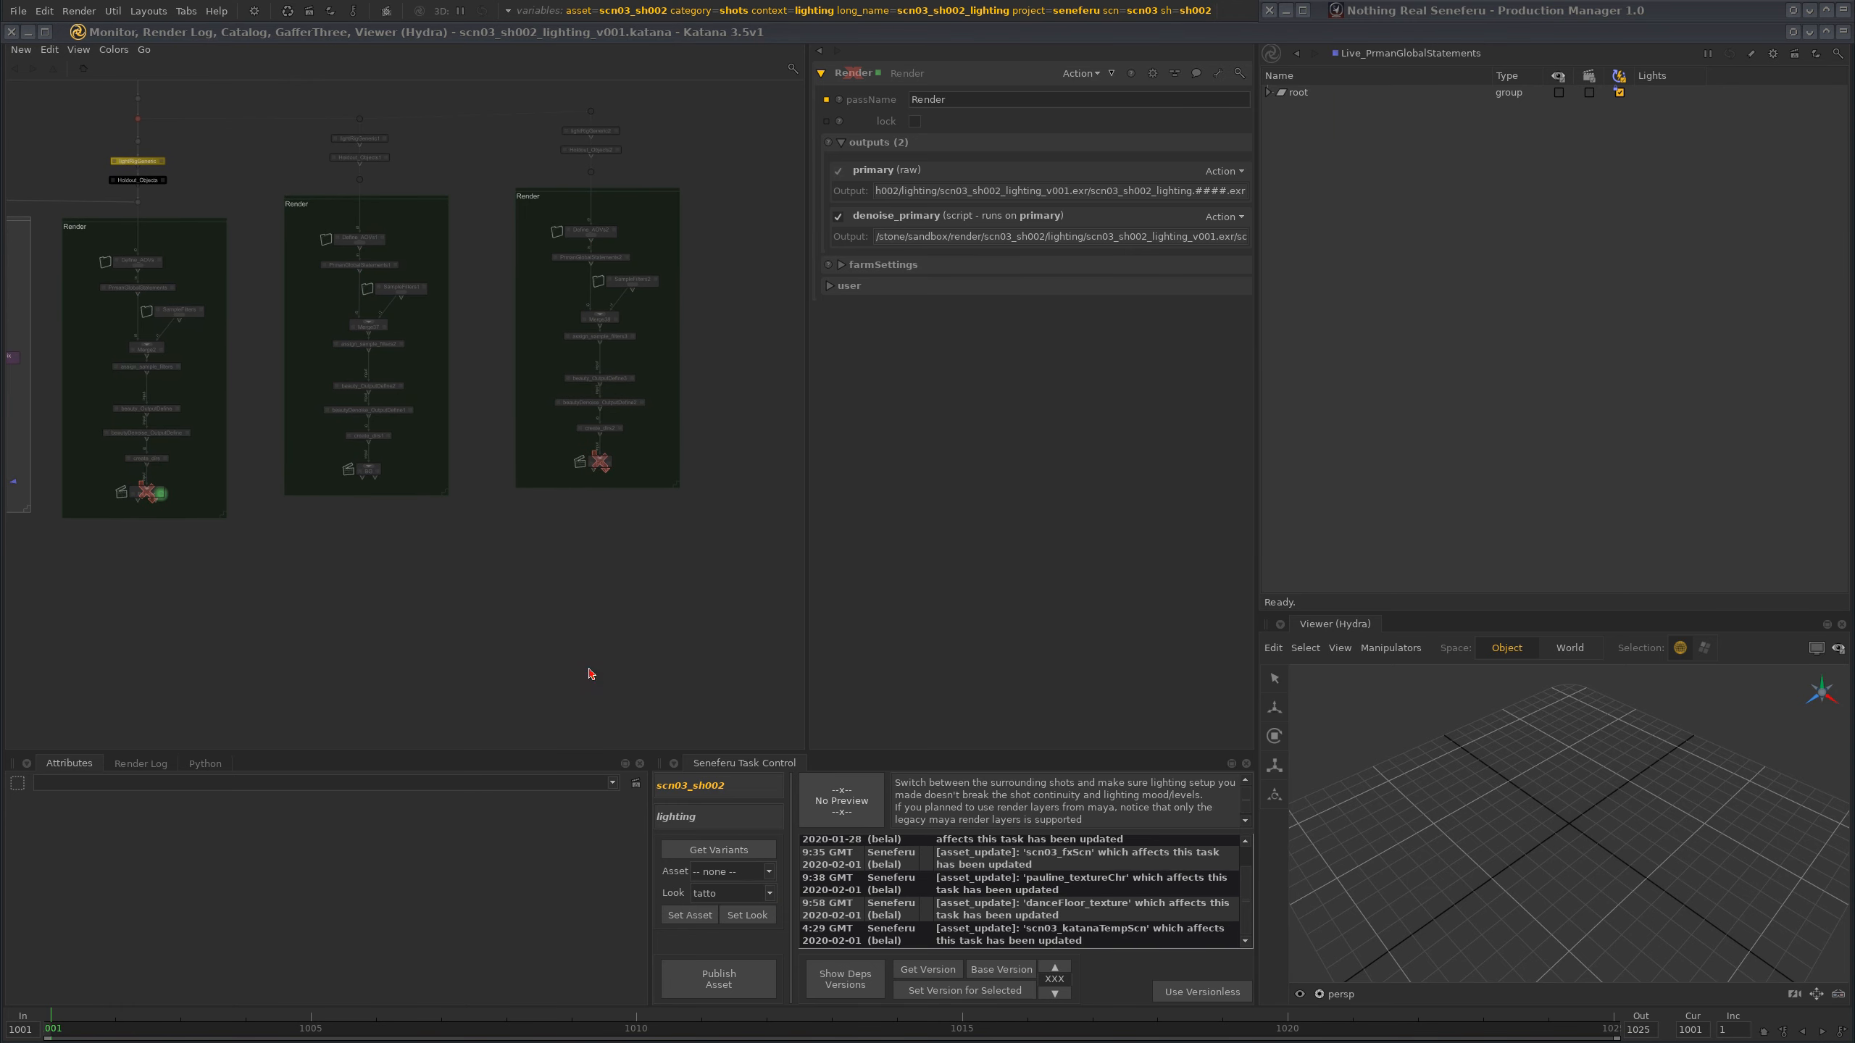
- Open the BG render node's parameters and expand its farmSettings
scroll(518, 543, up, 5)
scroll(544, 511, down, 5)
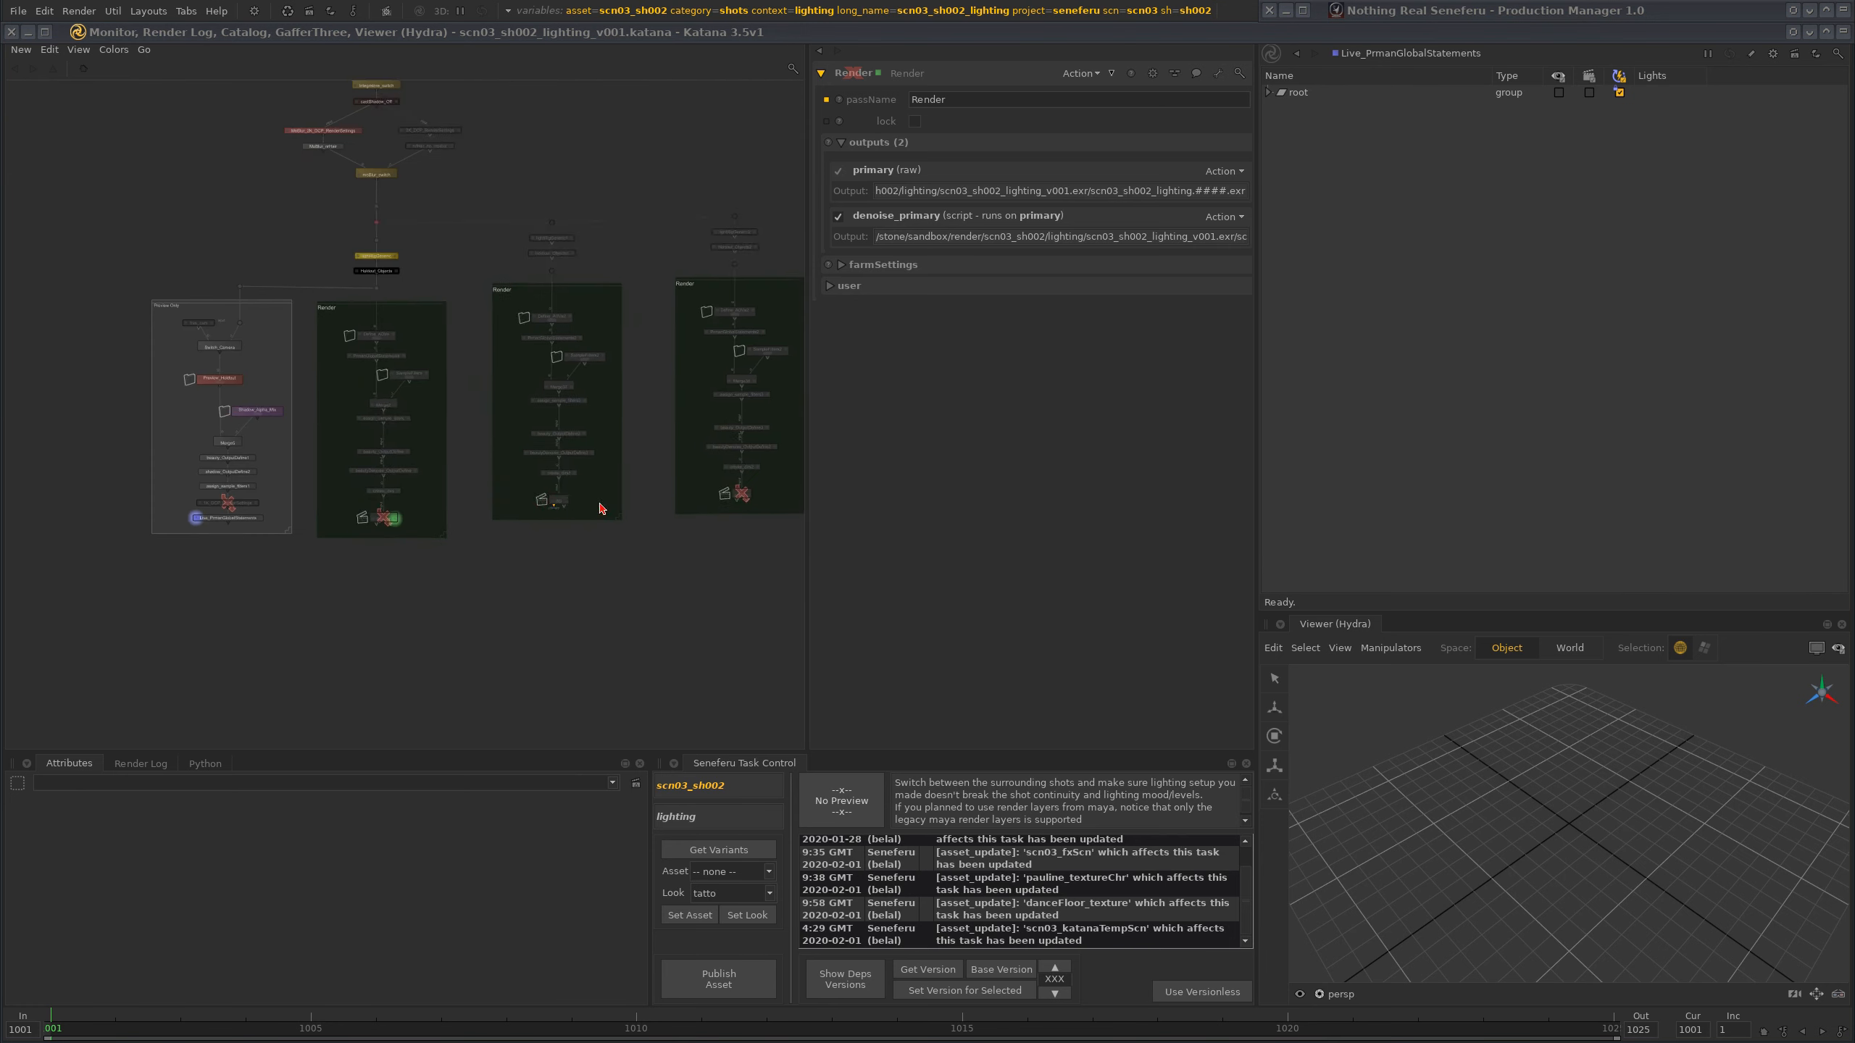
scroll(408, 568, up, 5)
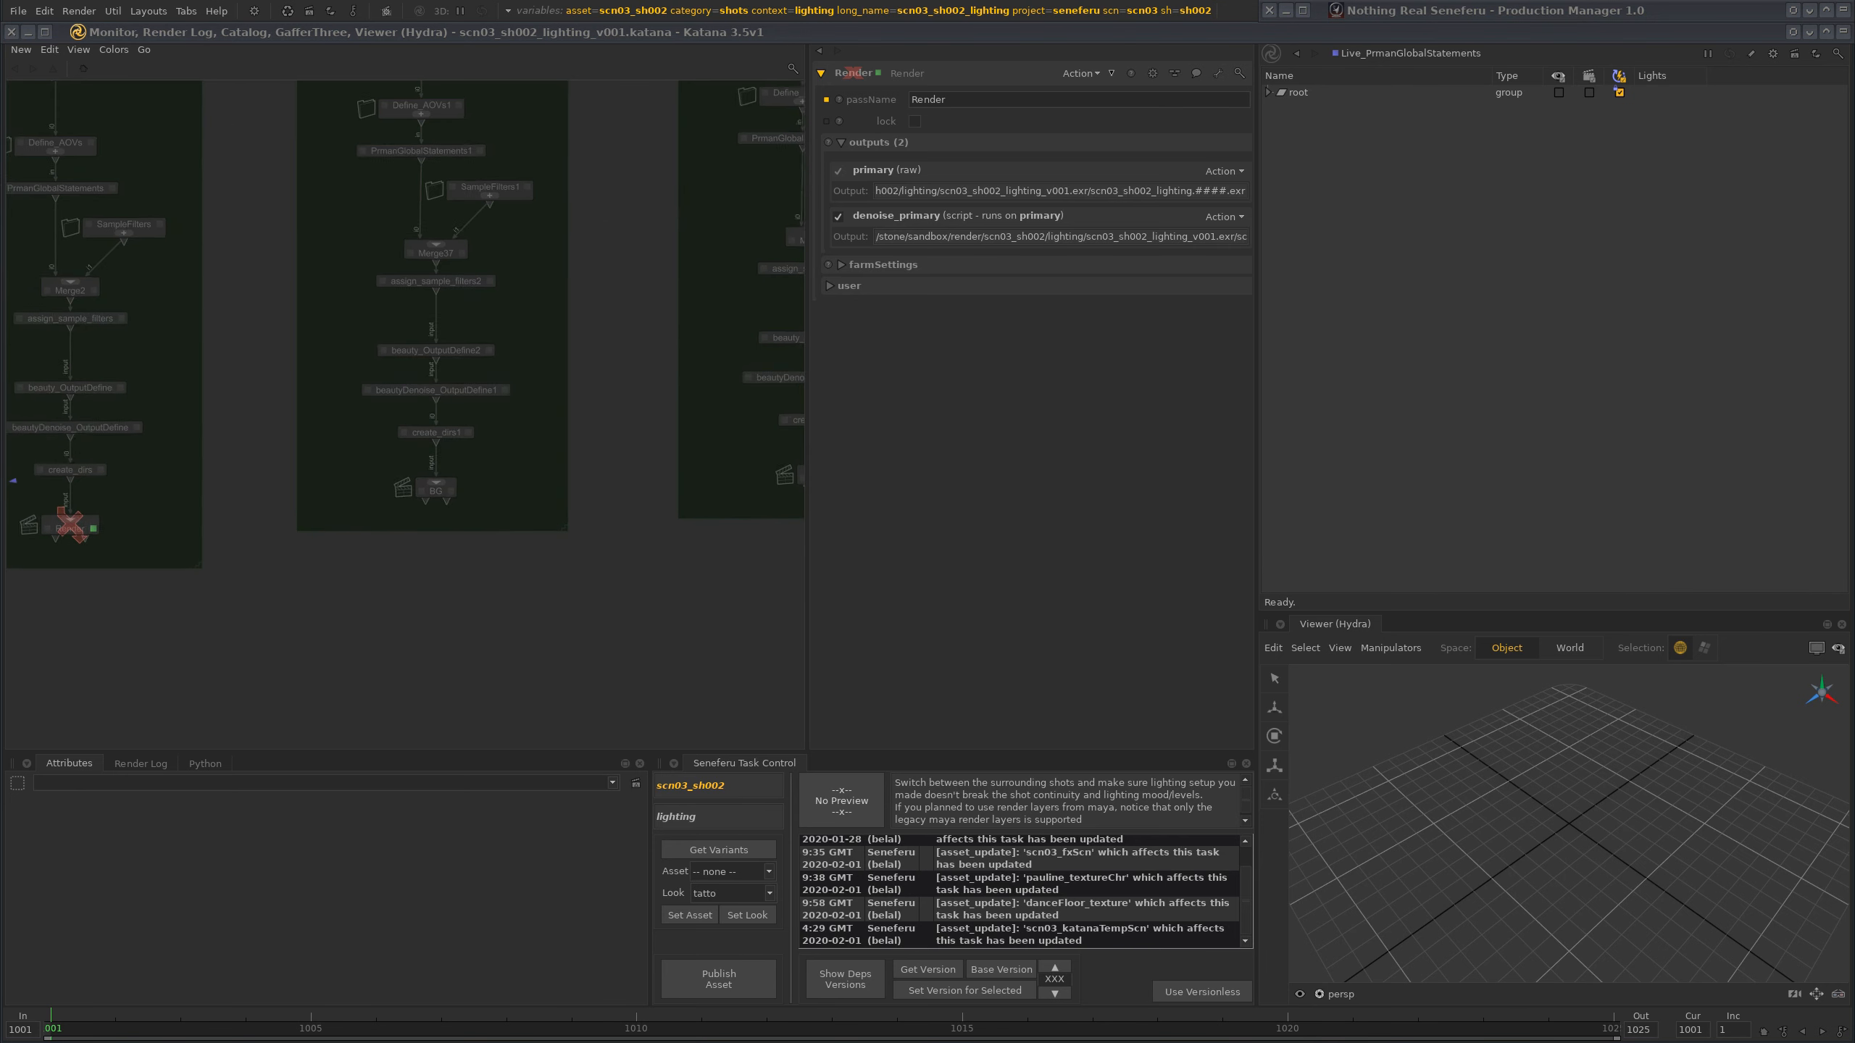
click(451, 491)
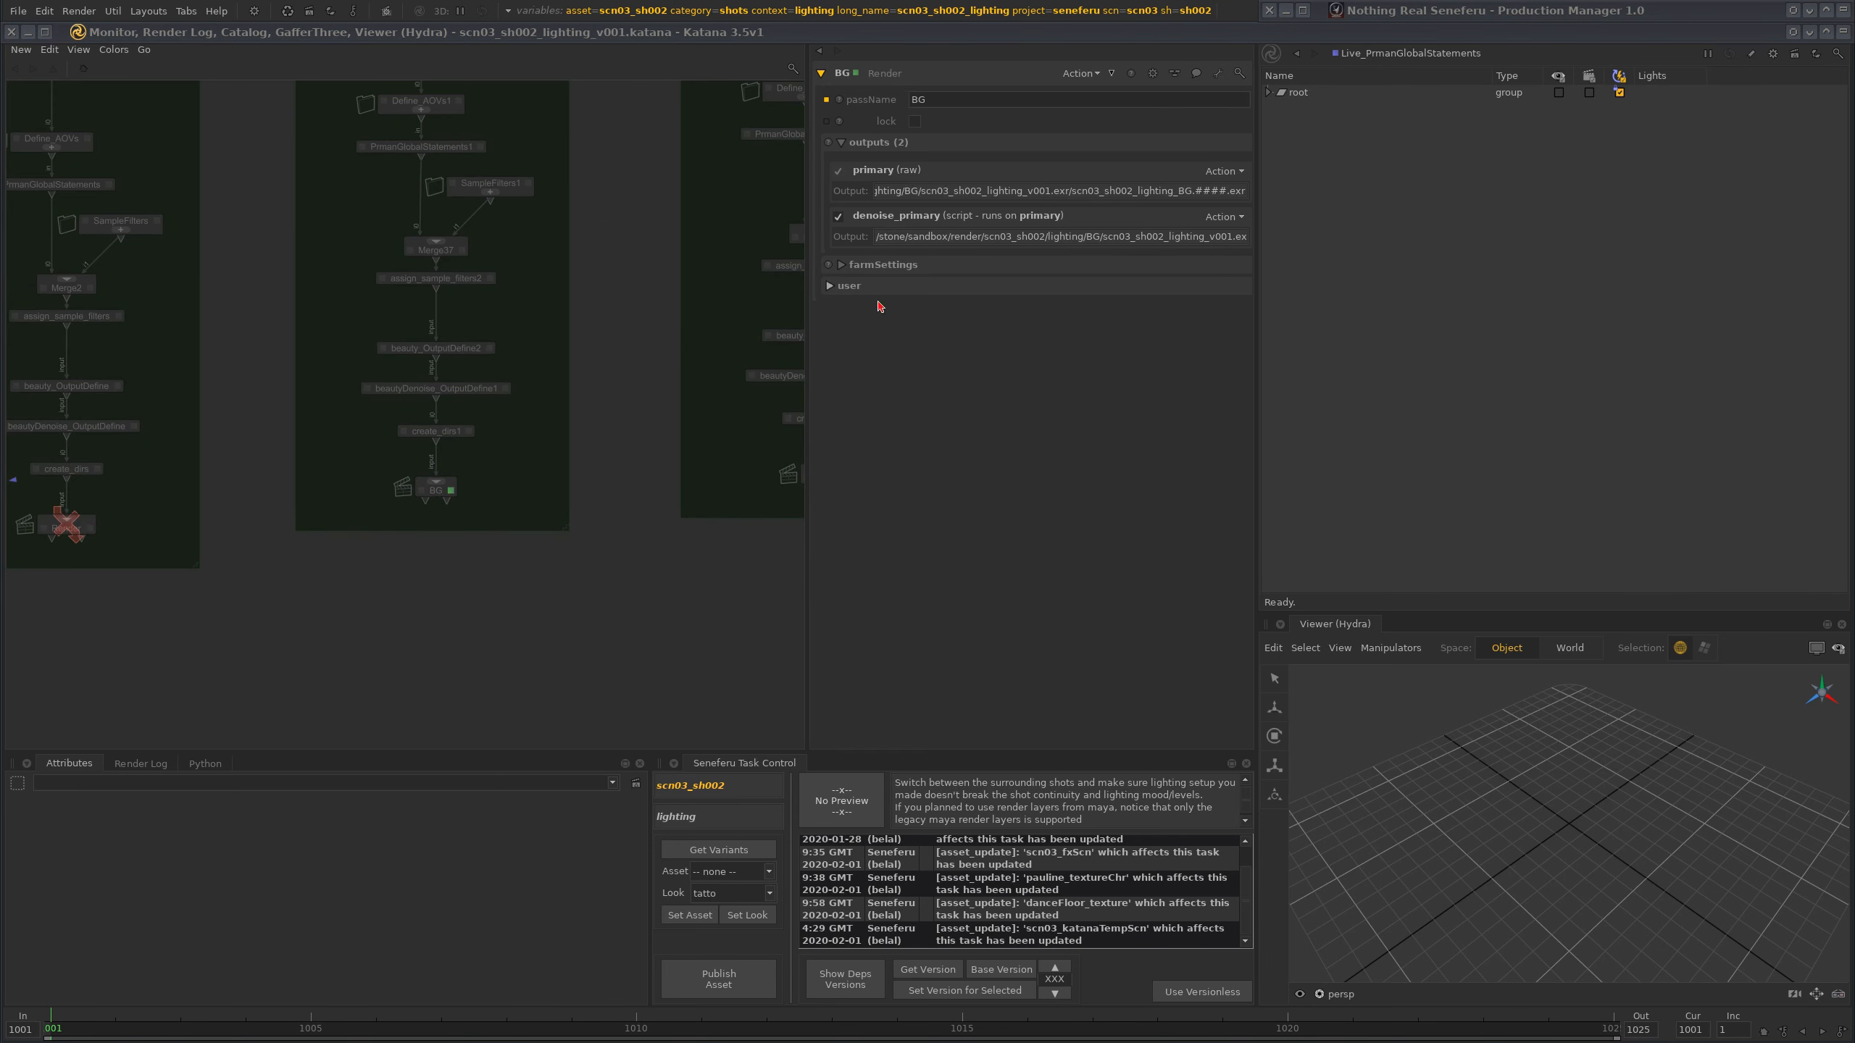
click(840, 265)
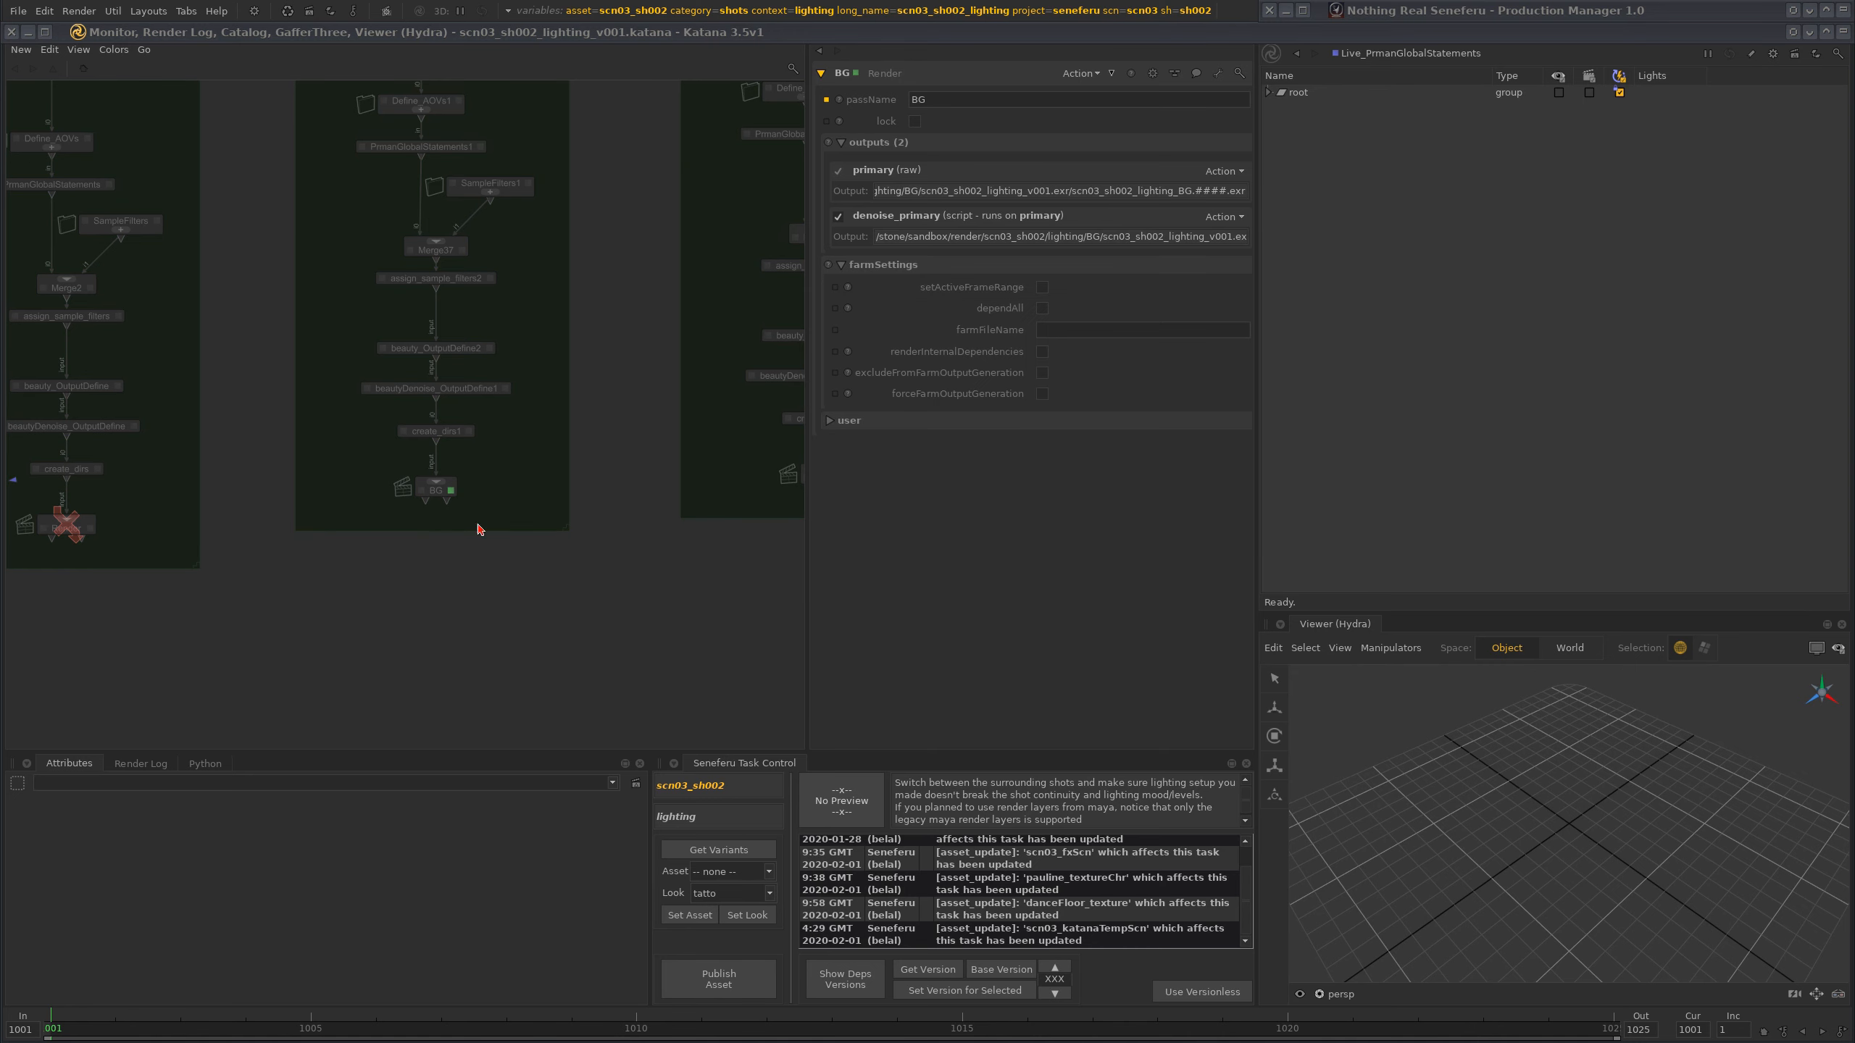
- Enable setActiveFrameRange in the BG node's farmSettings and set the active frame range to start 1010 and end 1015
scroll(530, 508, down, 5)
scroll(584, 515, up, 1)
middle_drag(612, 530, 502, 581)
scroll(502, 581, down, 5)
scroll(410, 624, up, 1)
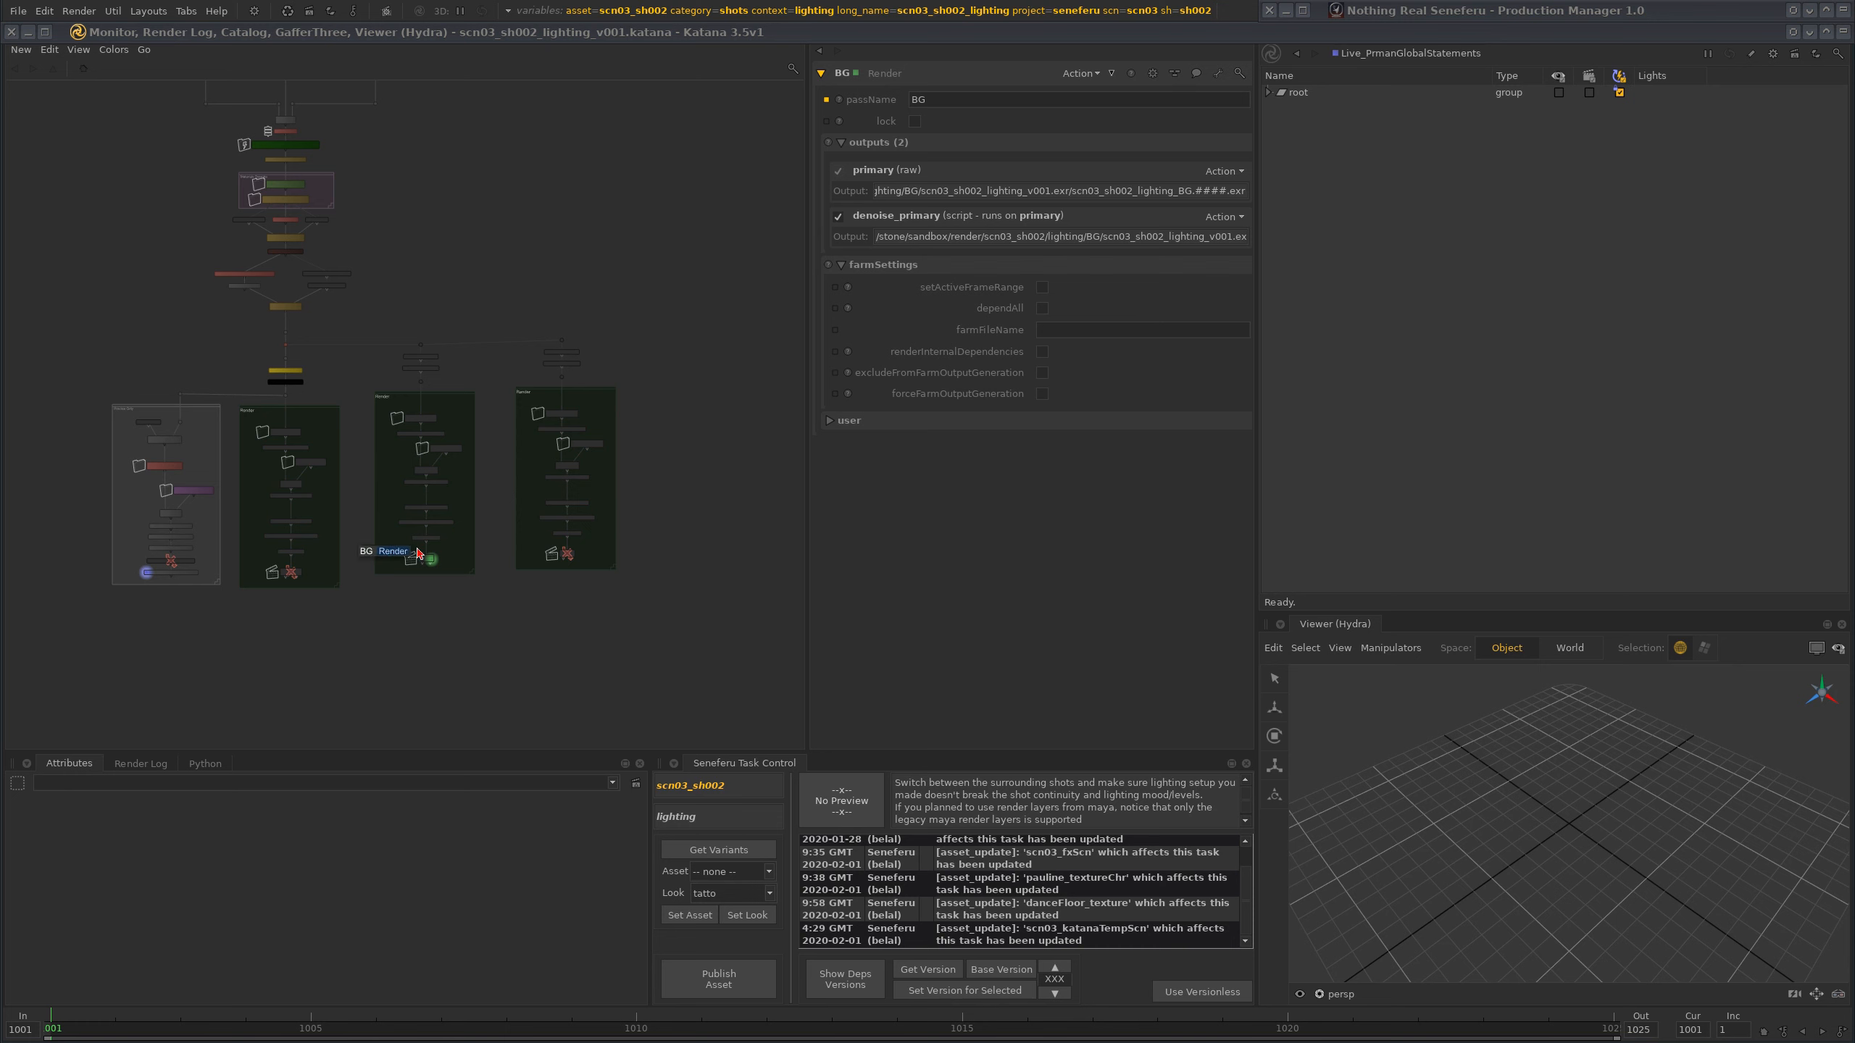
scroll(451, 523, up, 5)
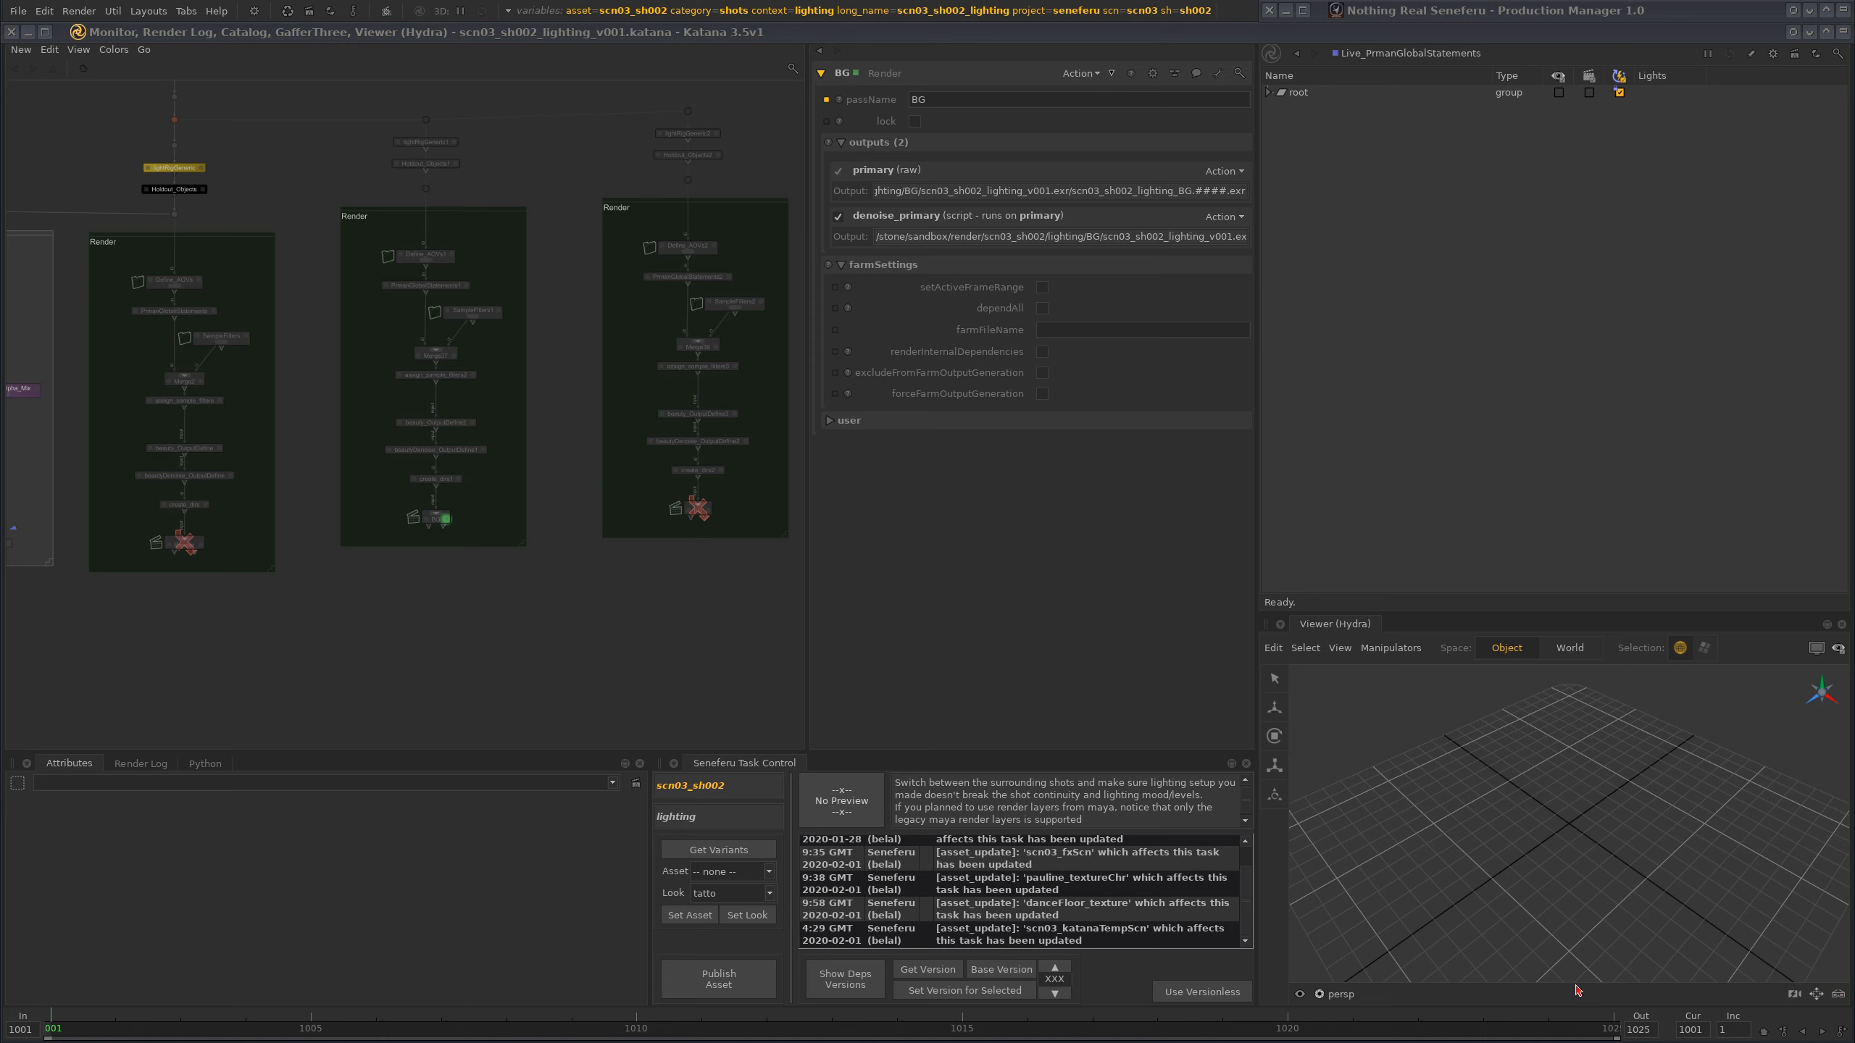
scroll(543, 530, up, 3)
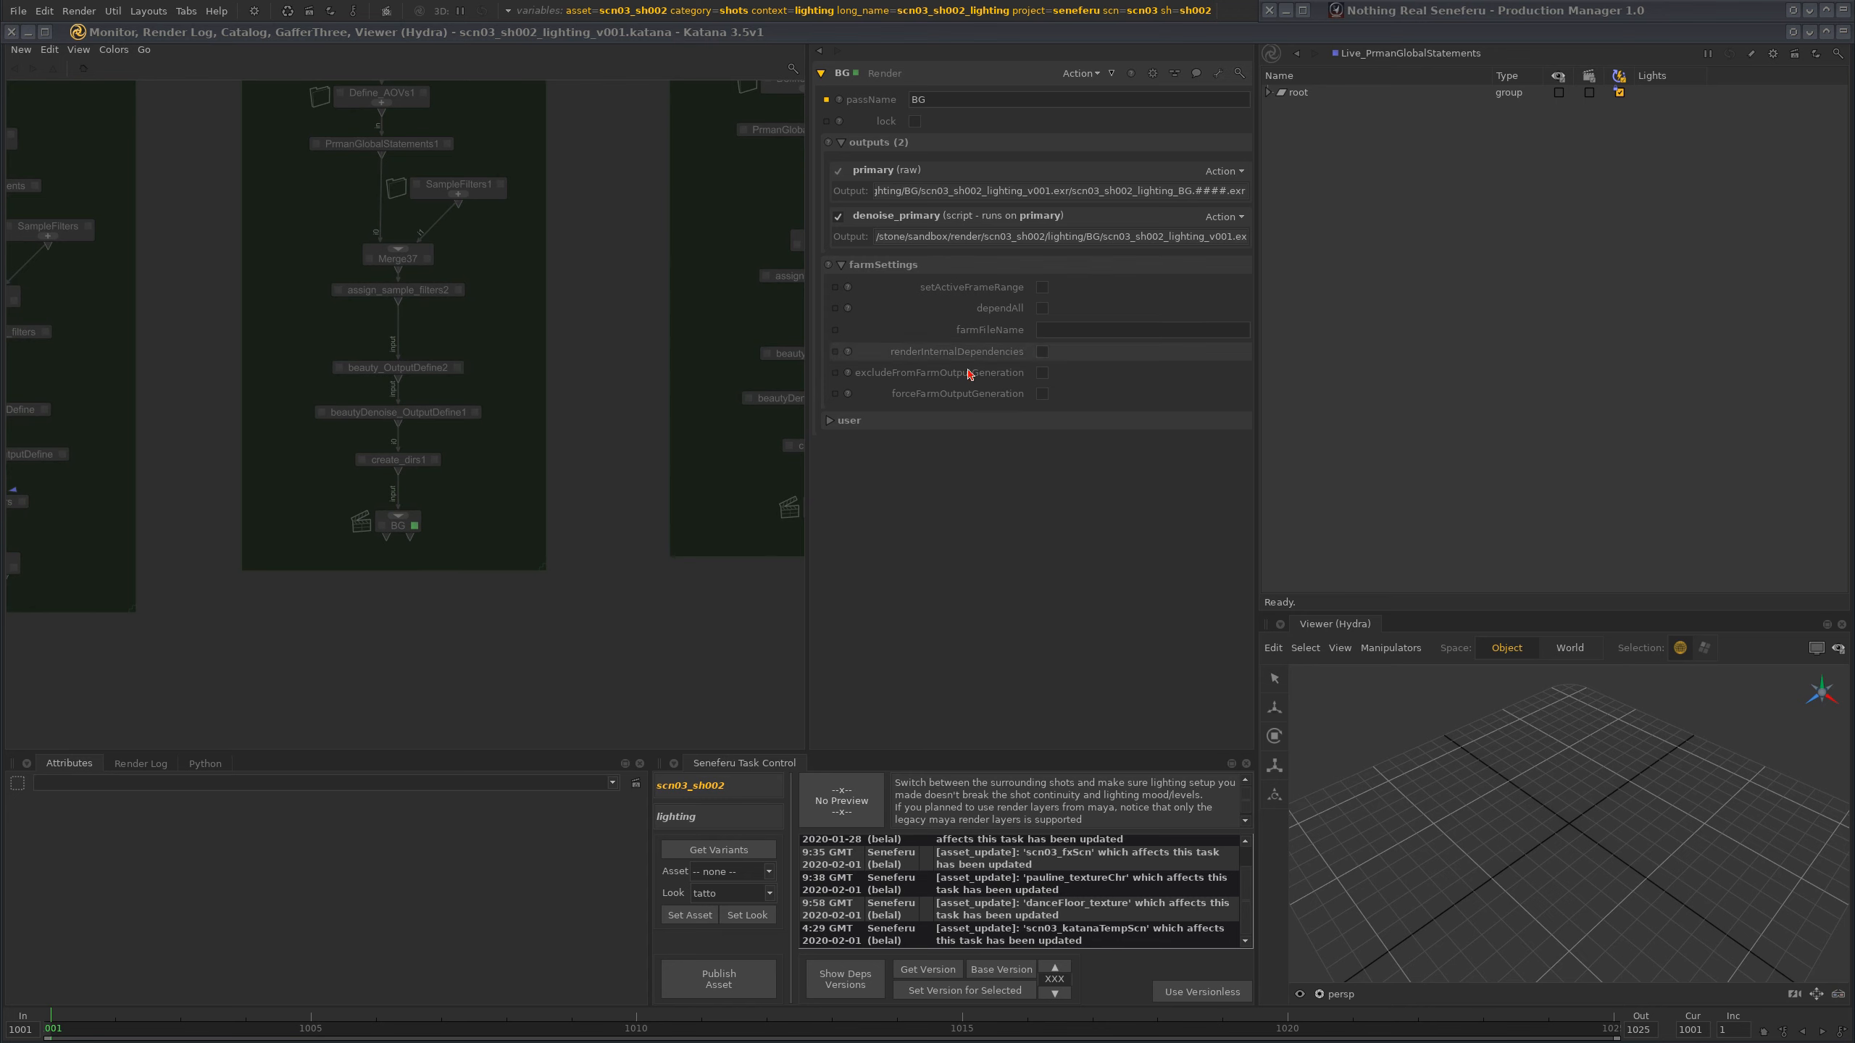
click(1045, 288)
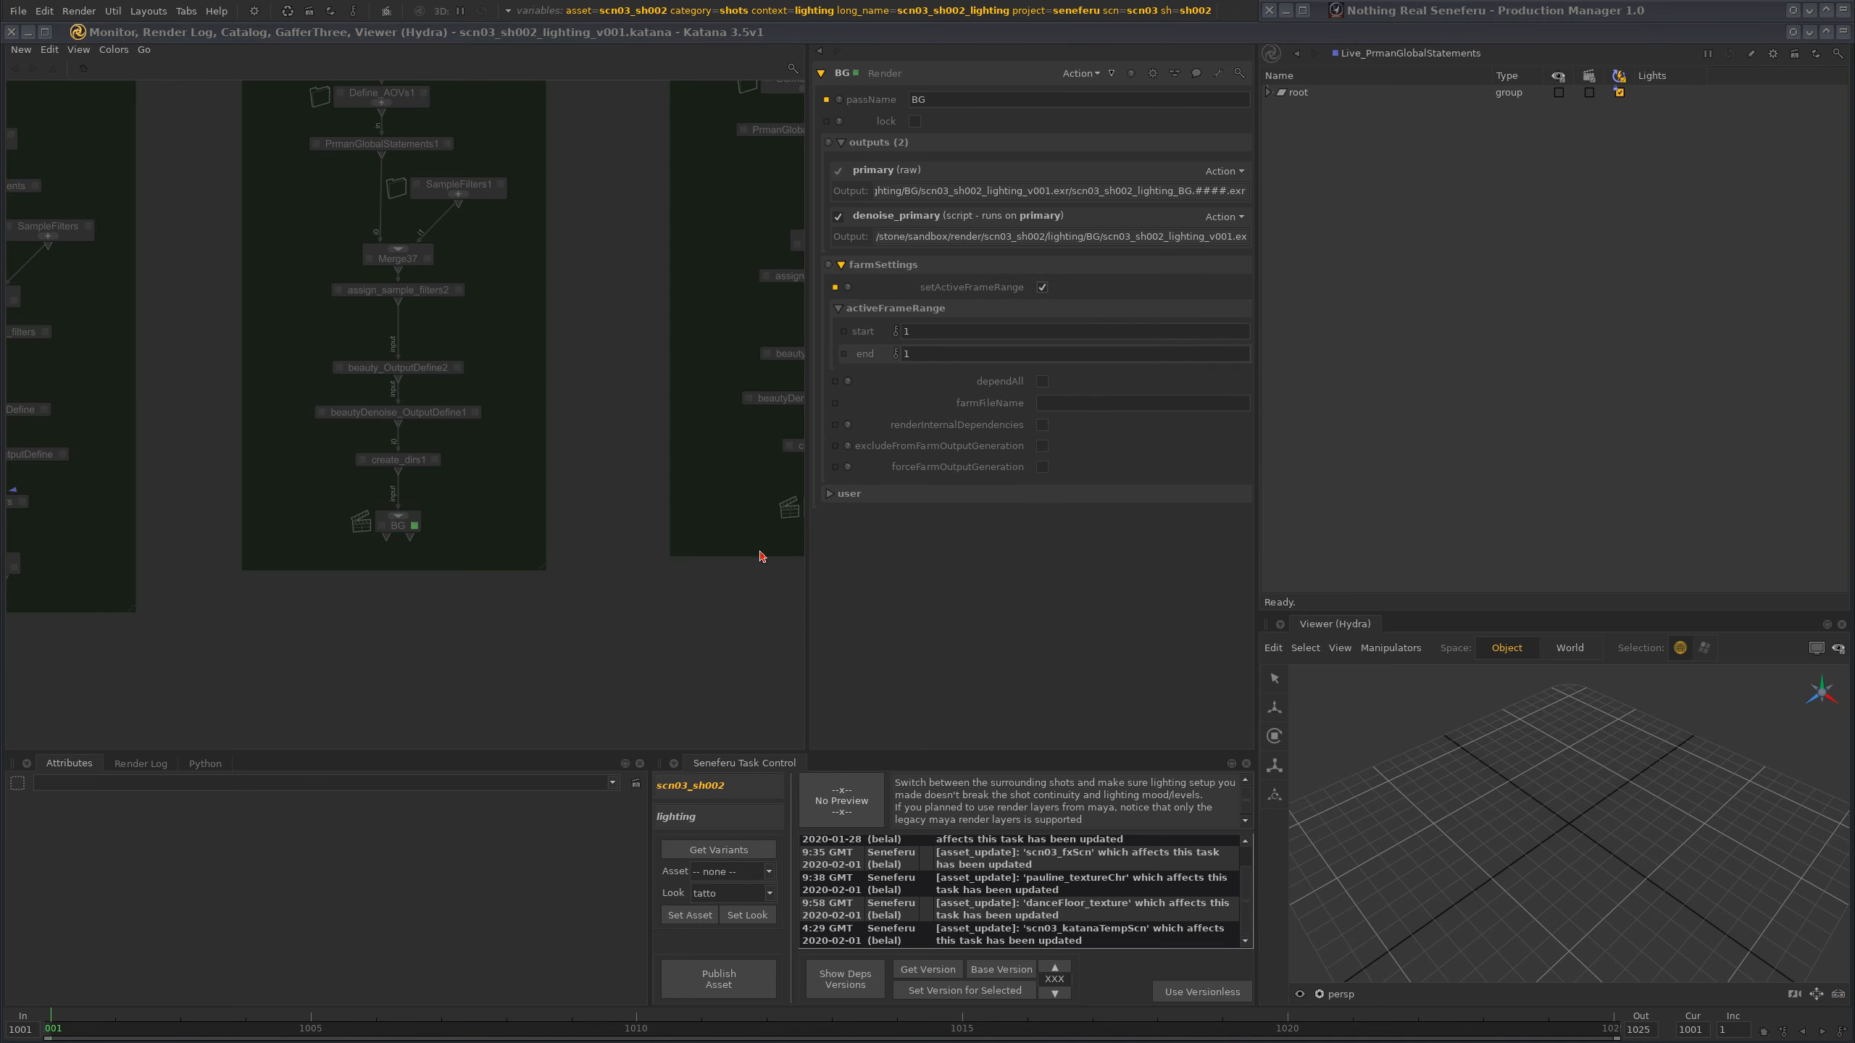
drag(913, 332, 879, 332)
text(1010)
key(Tab)
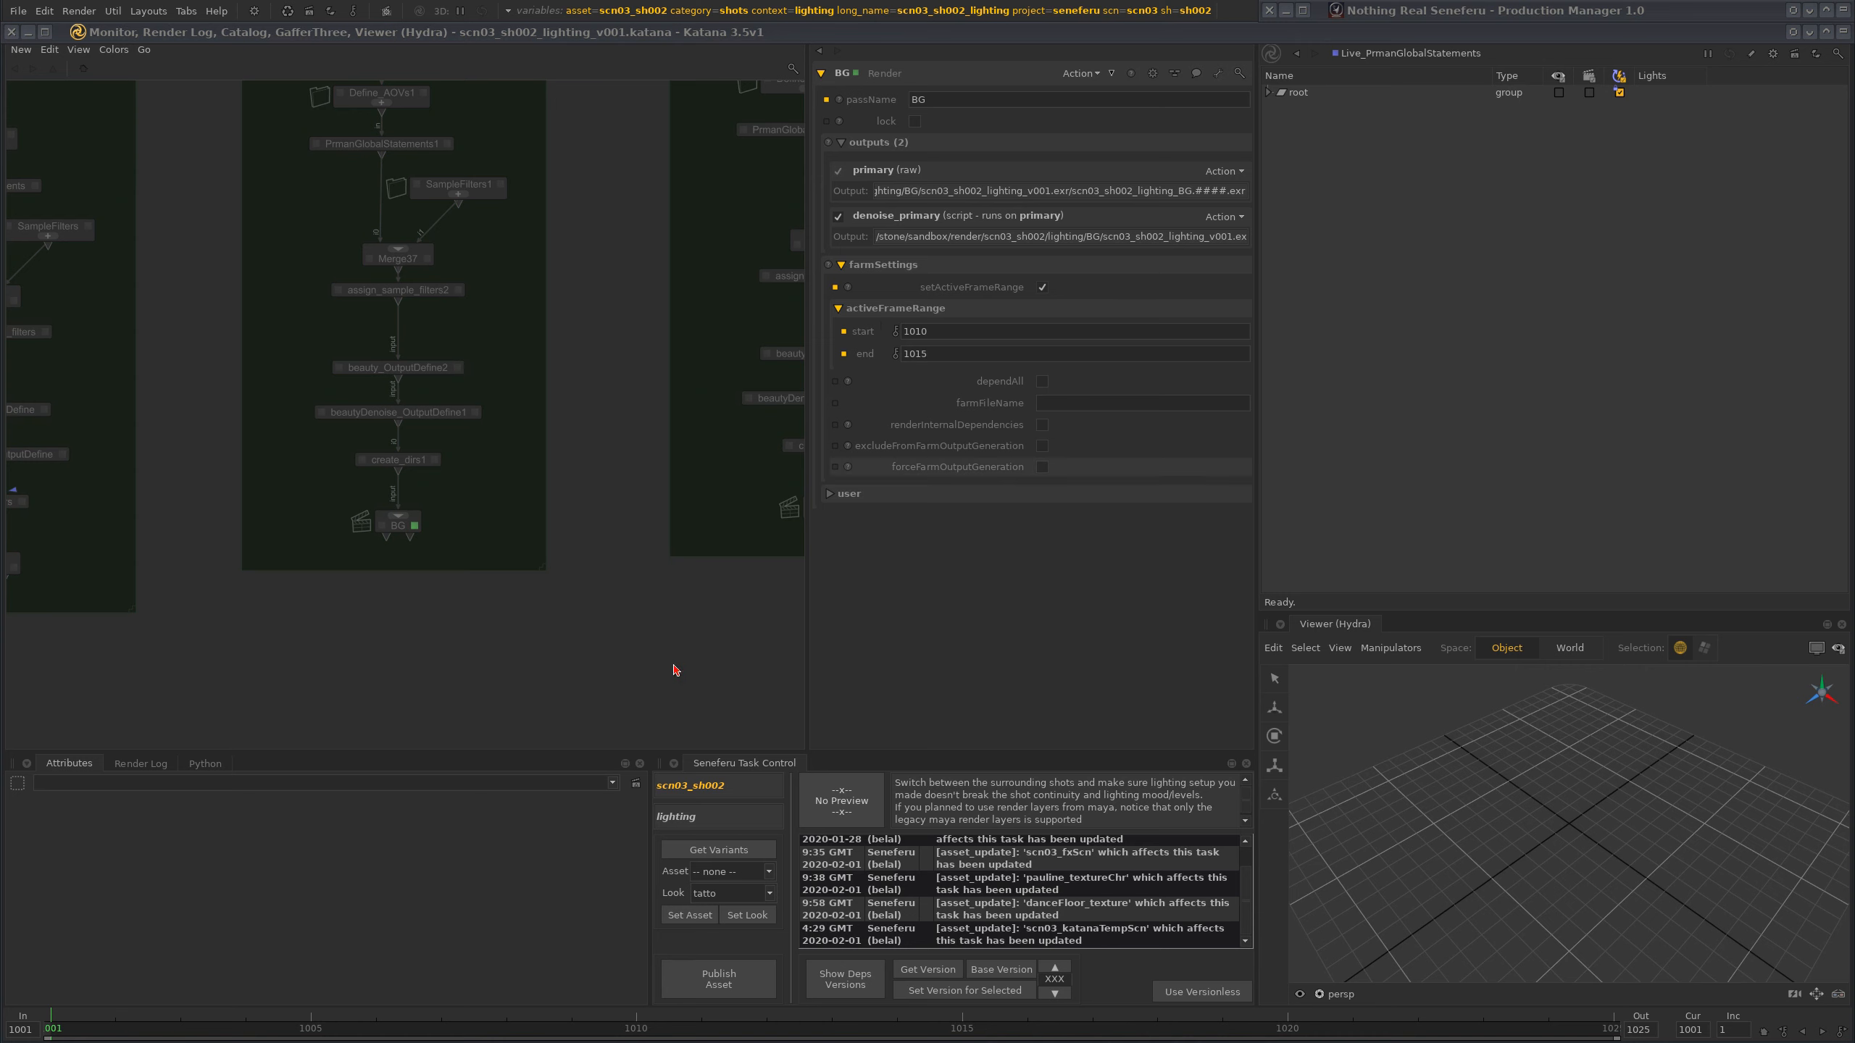
middle_drag(609, 666, 564, 657)
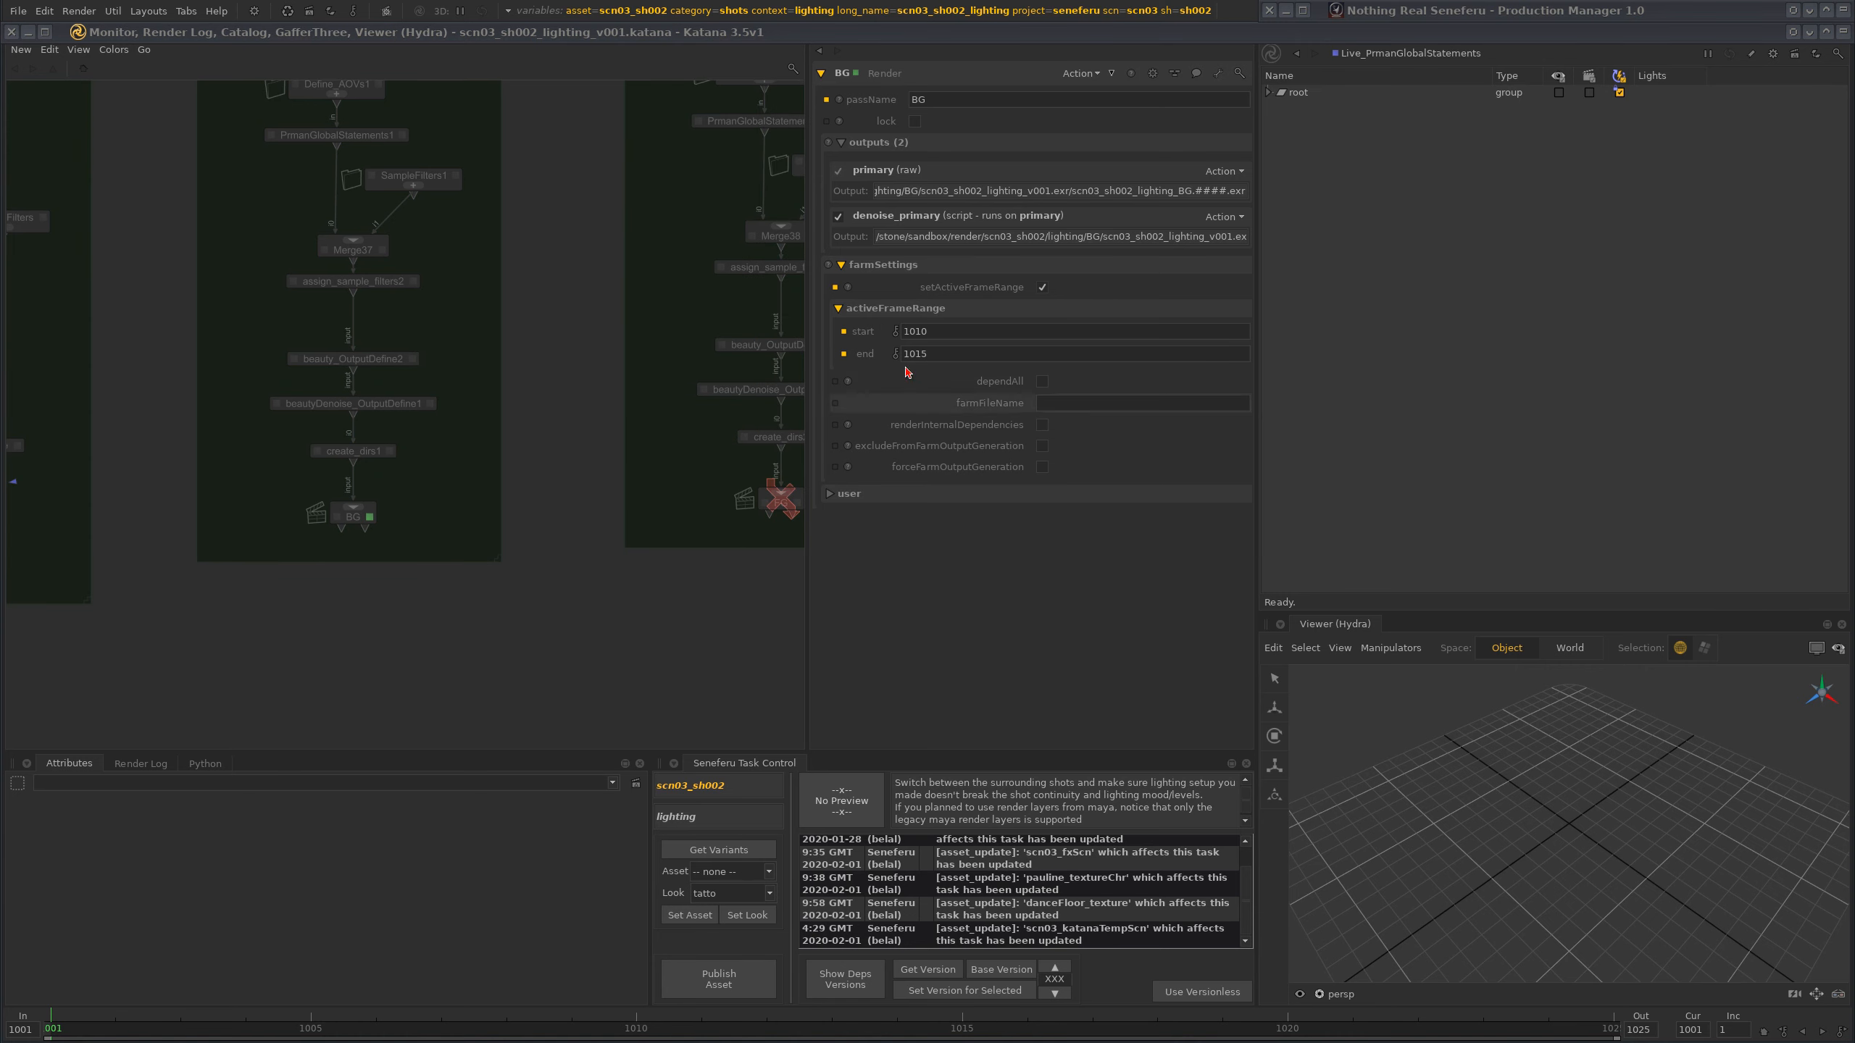
middle_drag(518, 591, 522, 599)
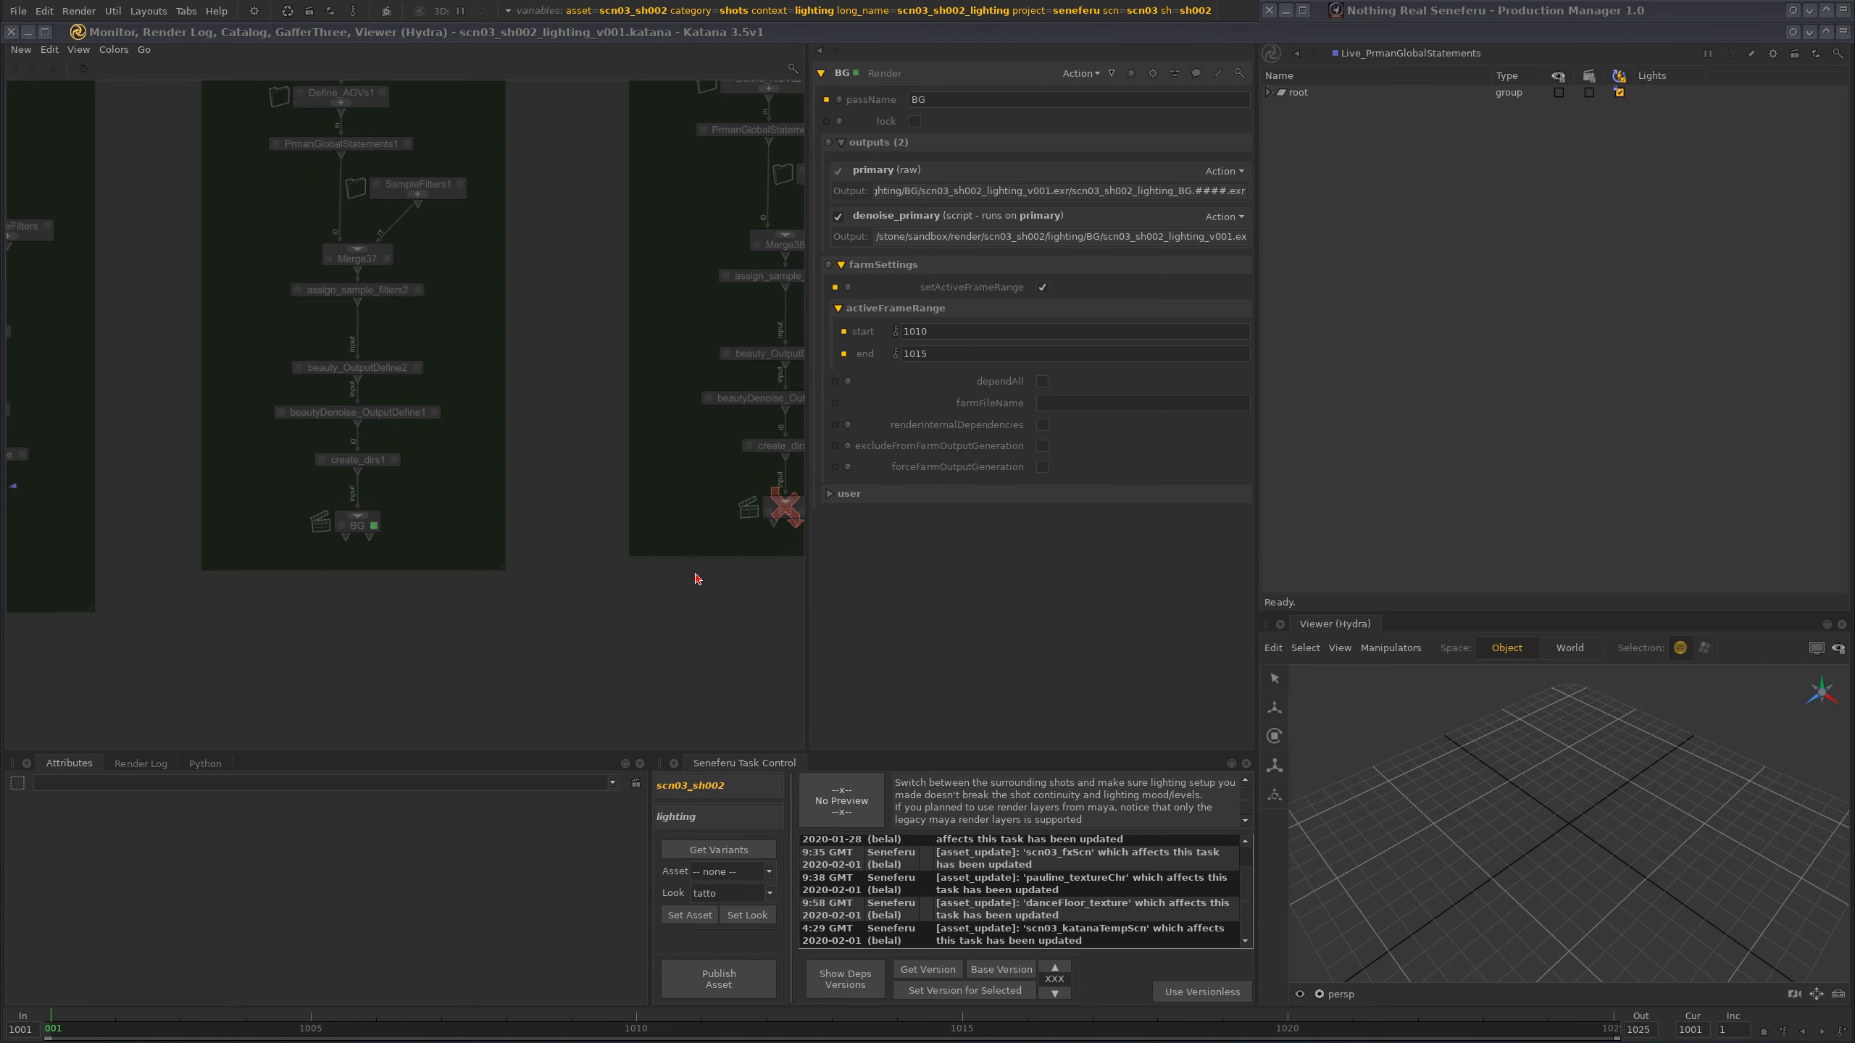
- Re-enable the original Render node at the end of its branch
scroll(687, 573, down, 5)
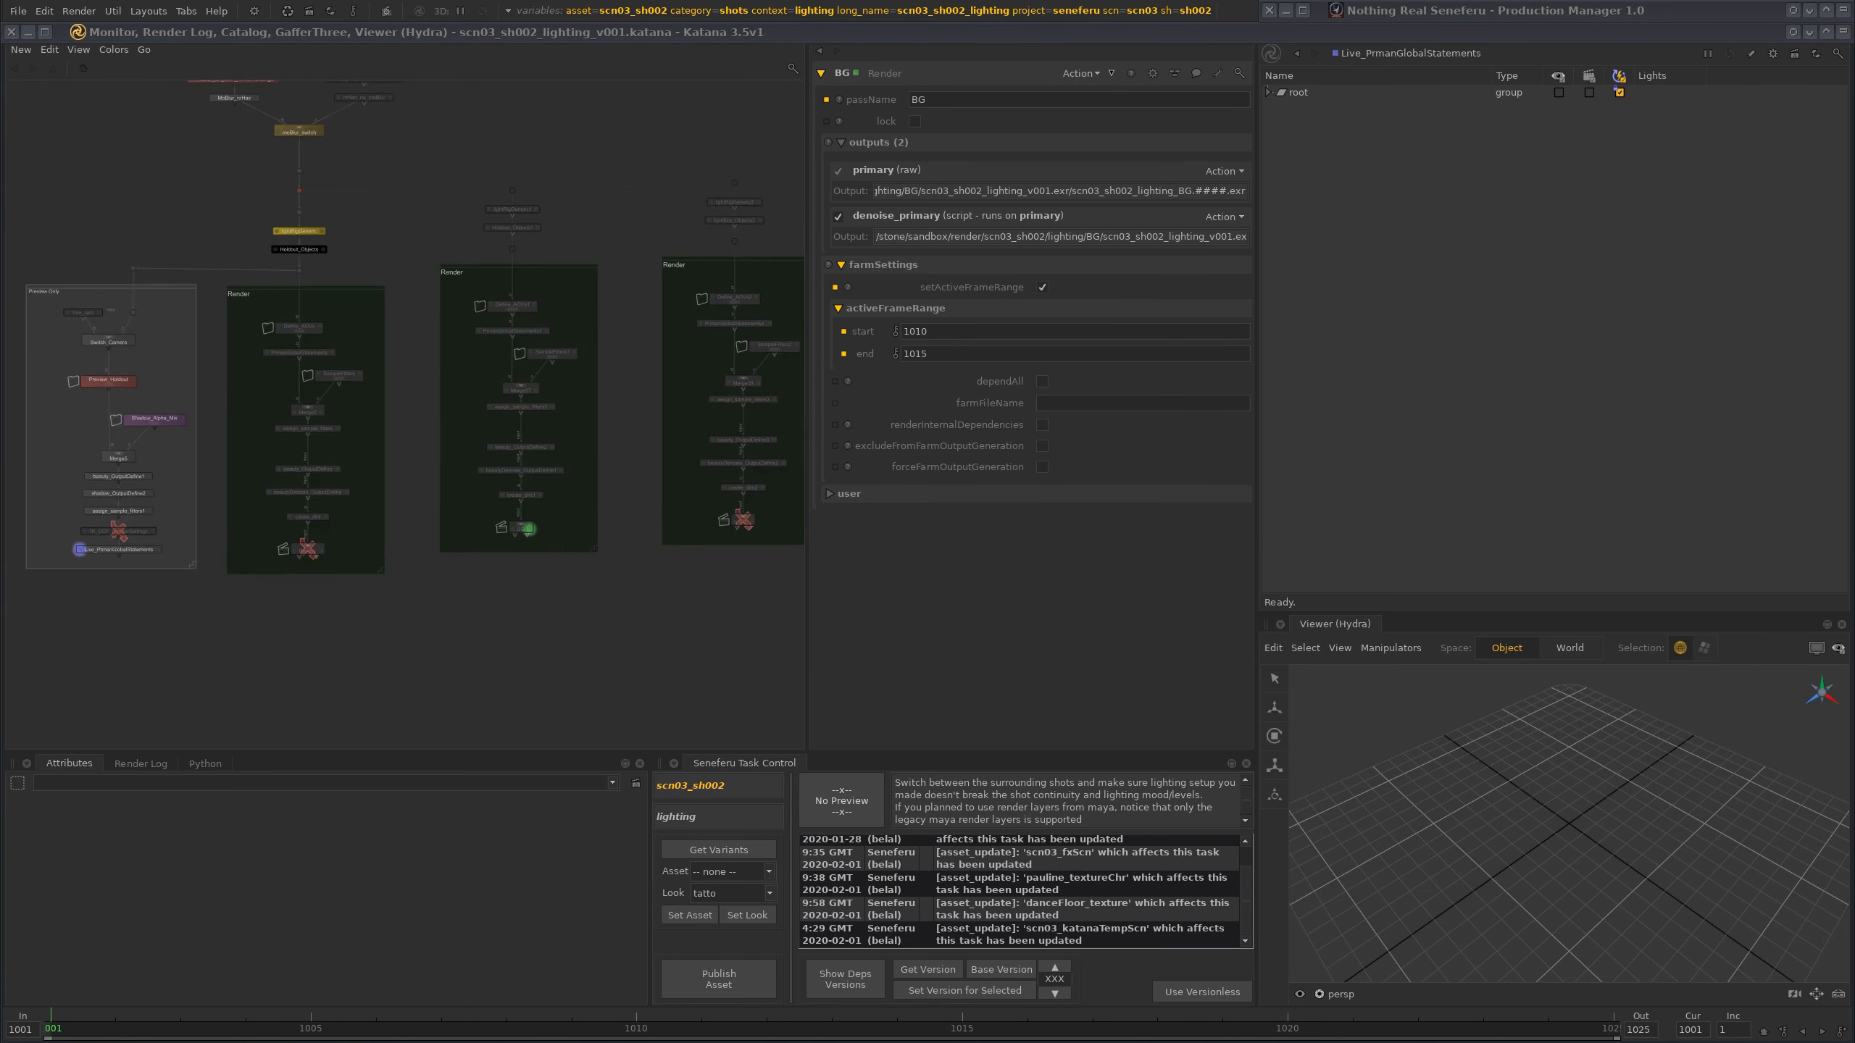
middle_drag(574, 670, 612, 616)
click(339, 498)
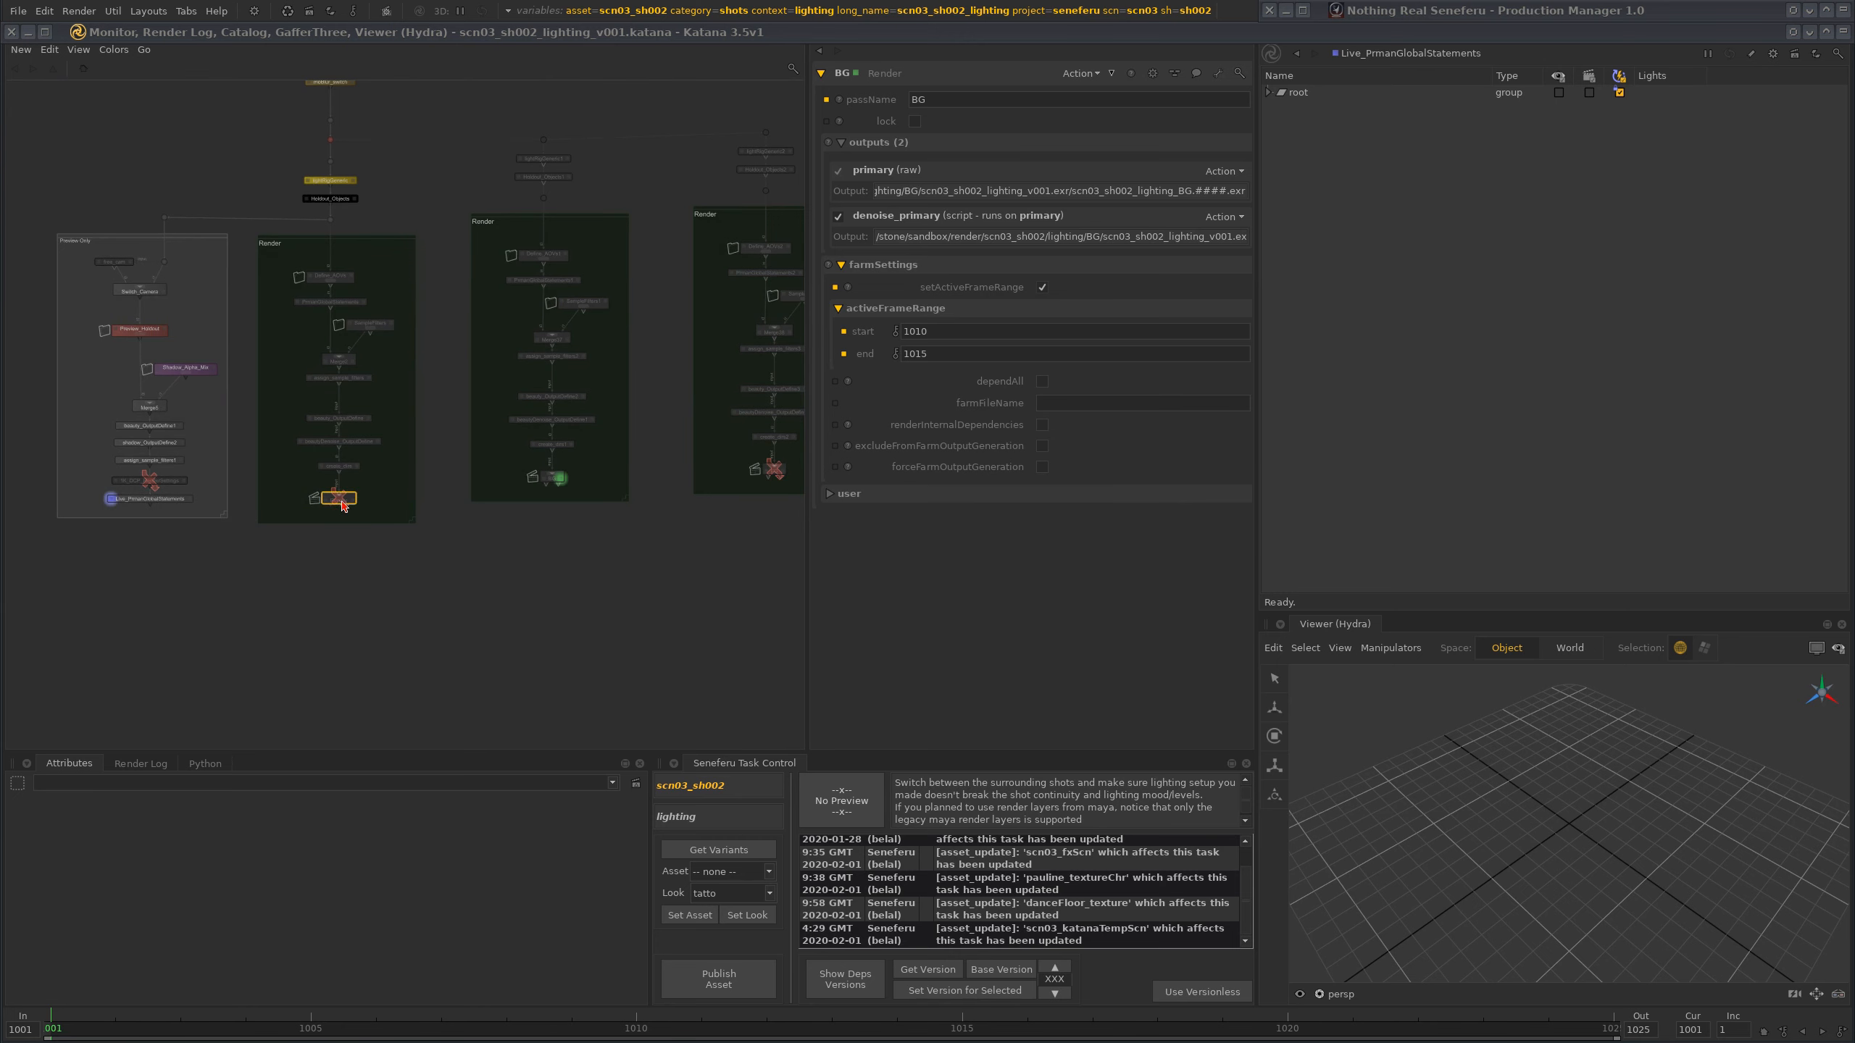
right_click(343, 506)
click(340, 542)
key(f)
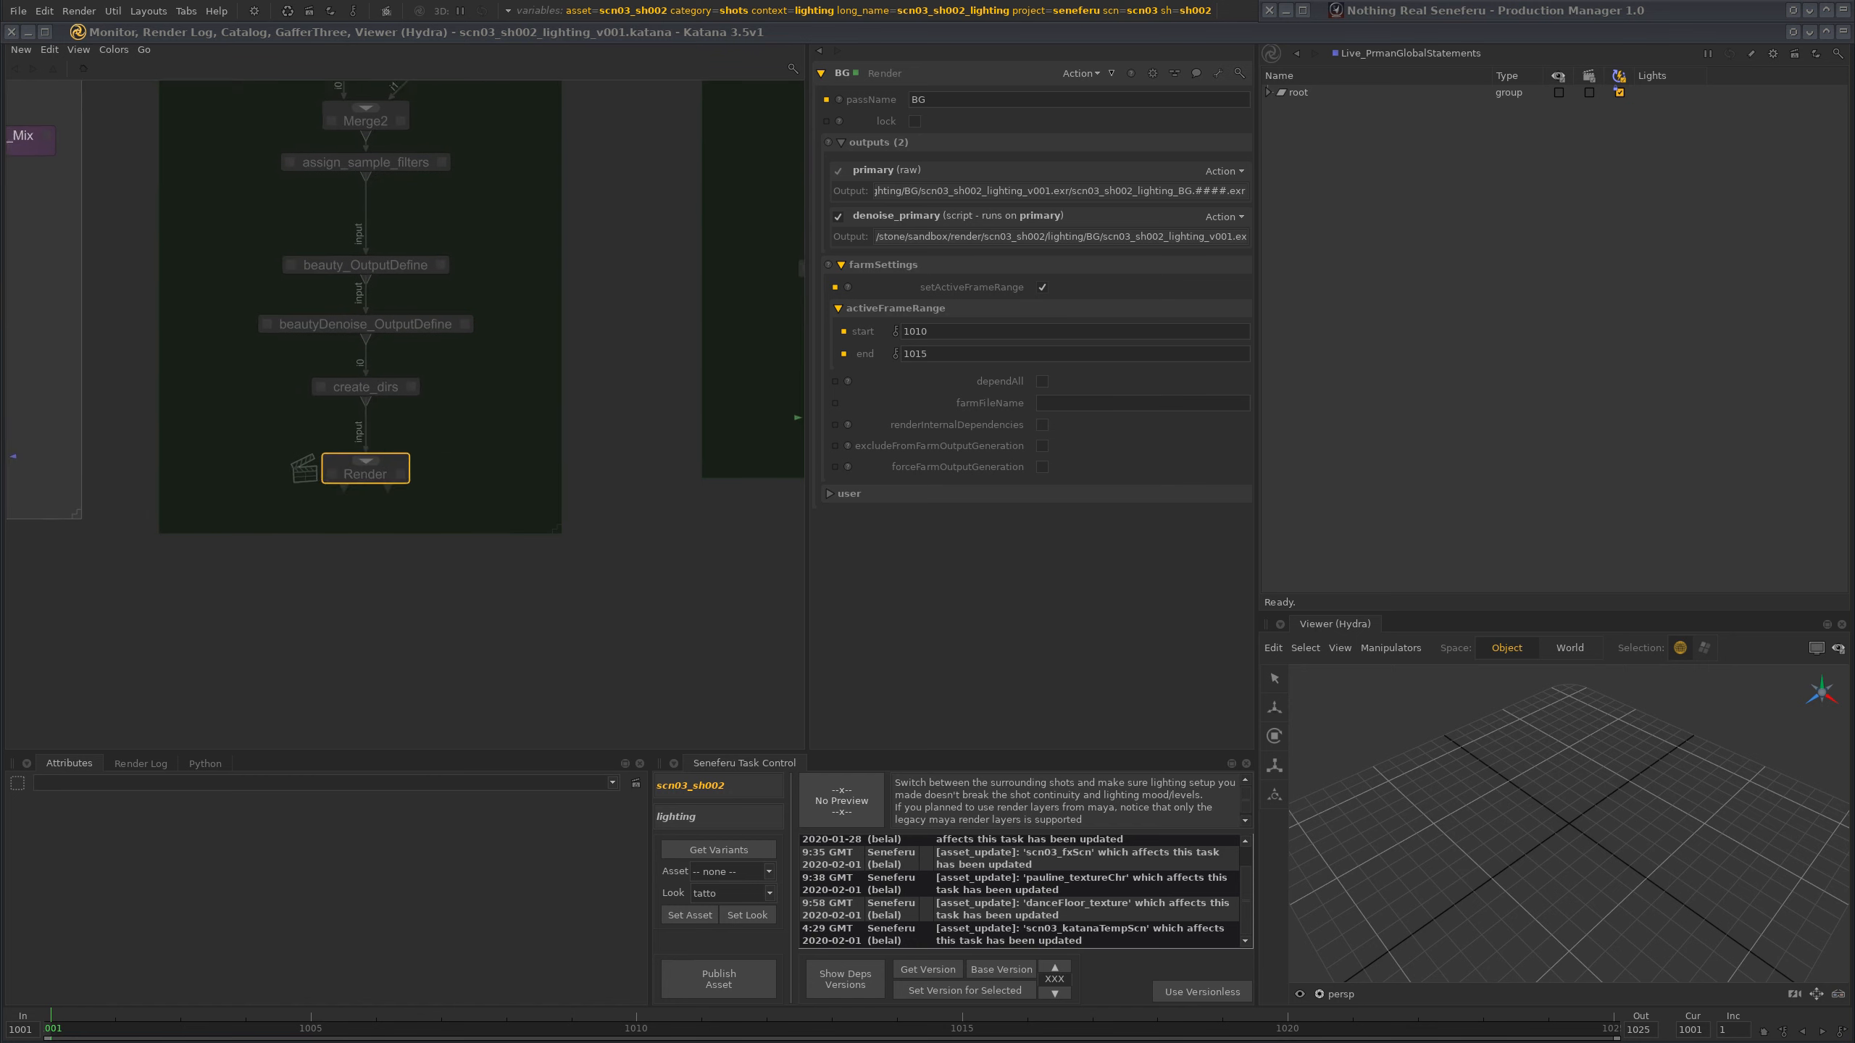
middle_drag(753, 537, 316, 572)
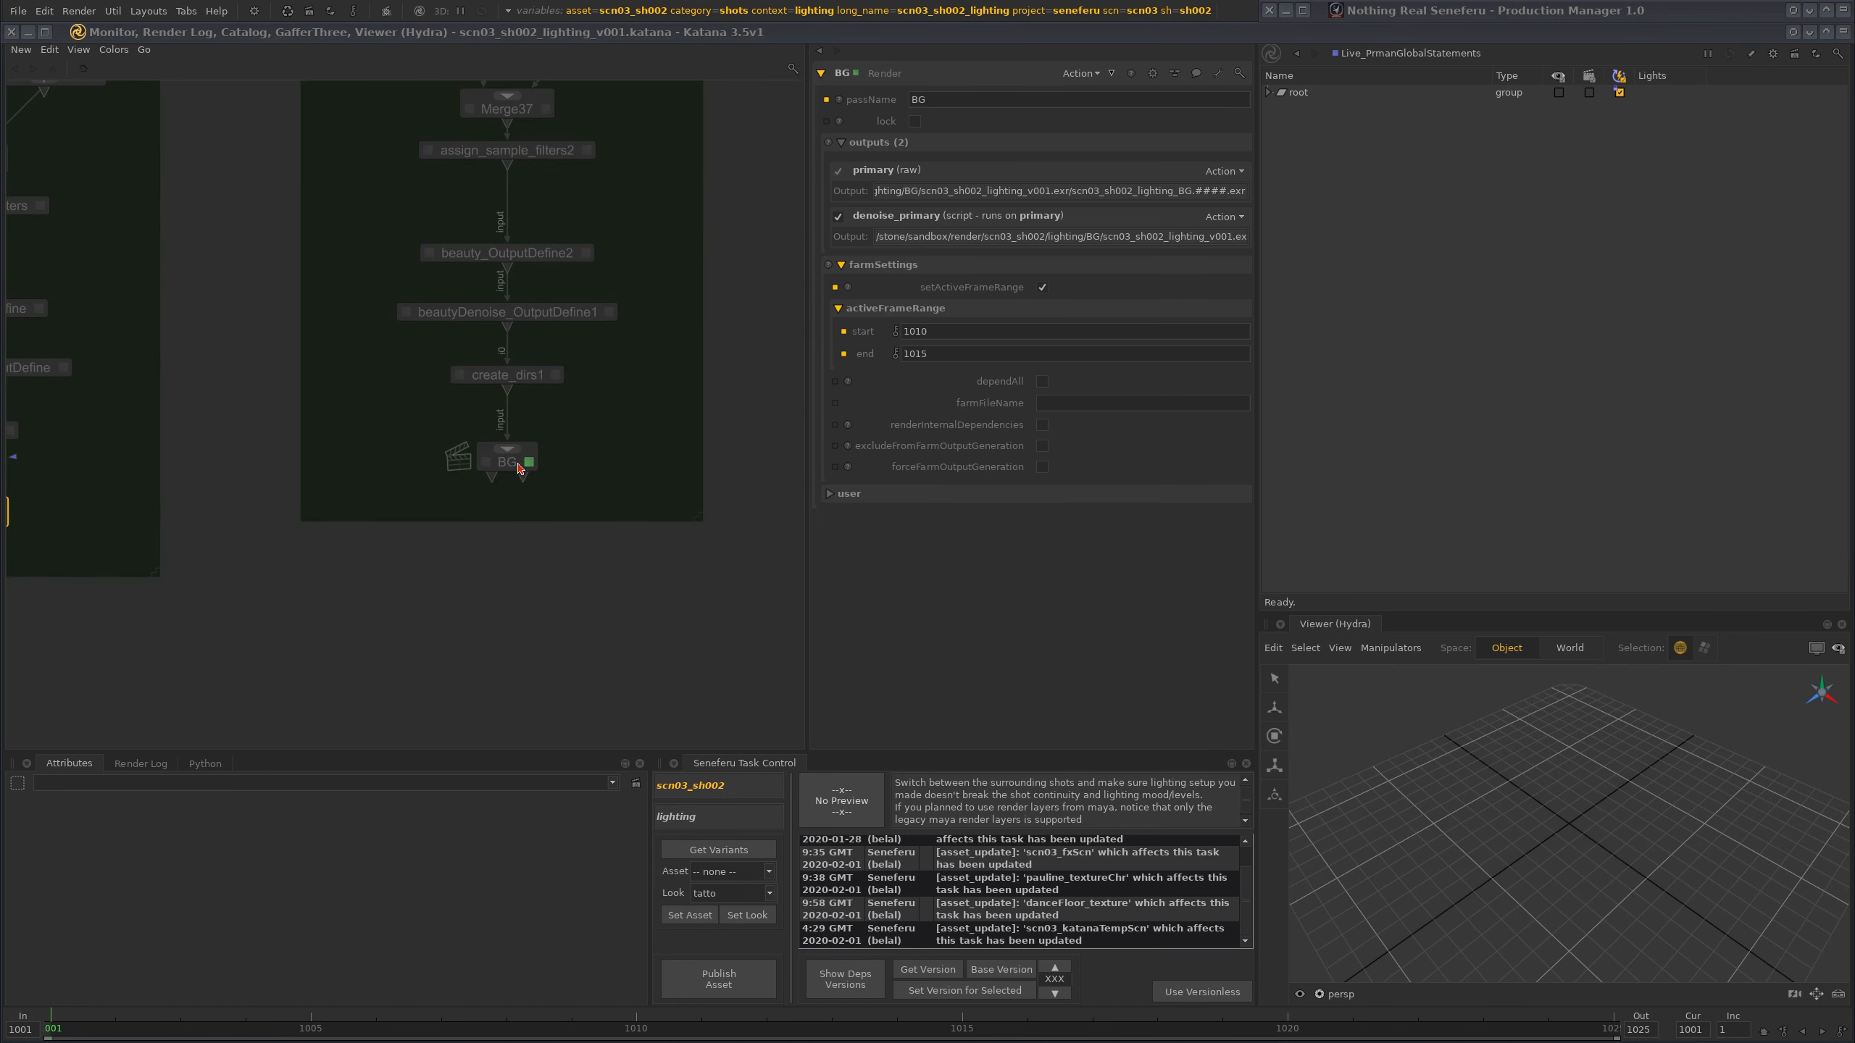
drag(941, 331, 891, 330)
drag(952, 352, 880, 354)
click(901, 339)
- Open the FG render node's parameters and expand its farmSettings
middle_drag(719, 497, 332, 539)
middle_drag(632, 537, 560, 531)
key(d)
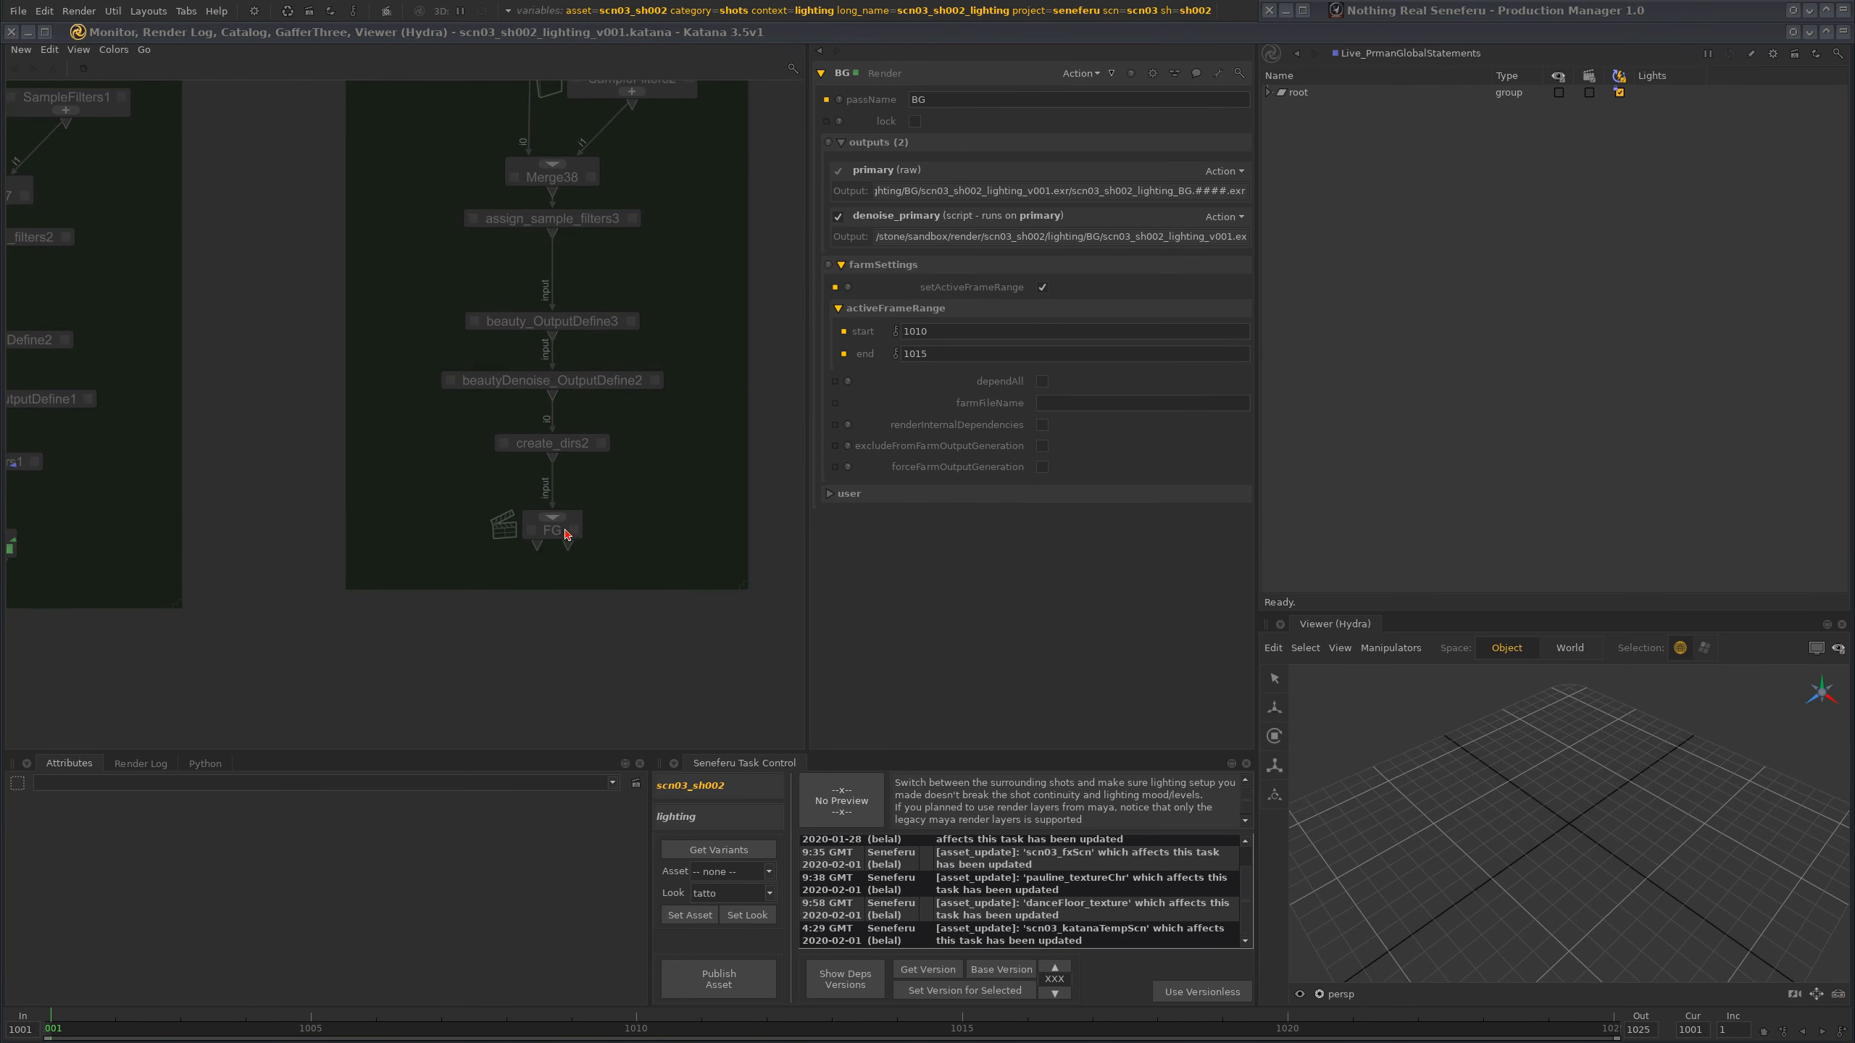
click(574, 530)
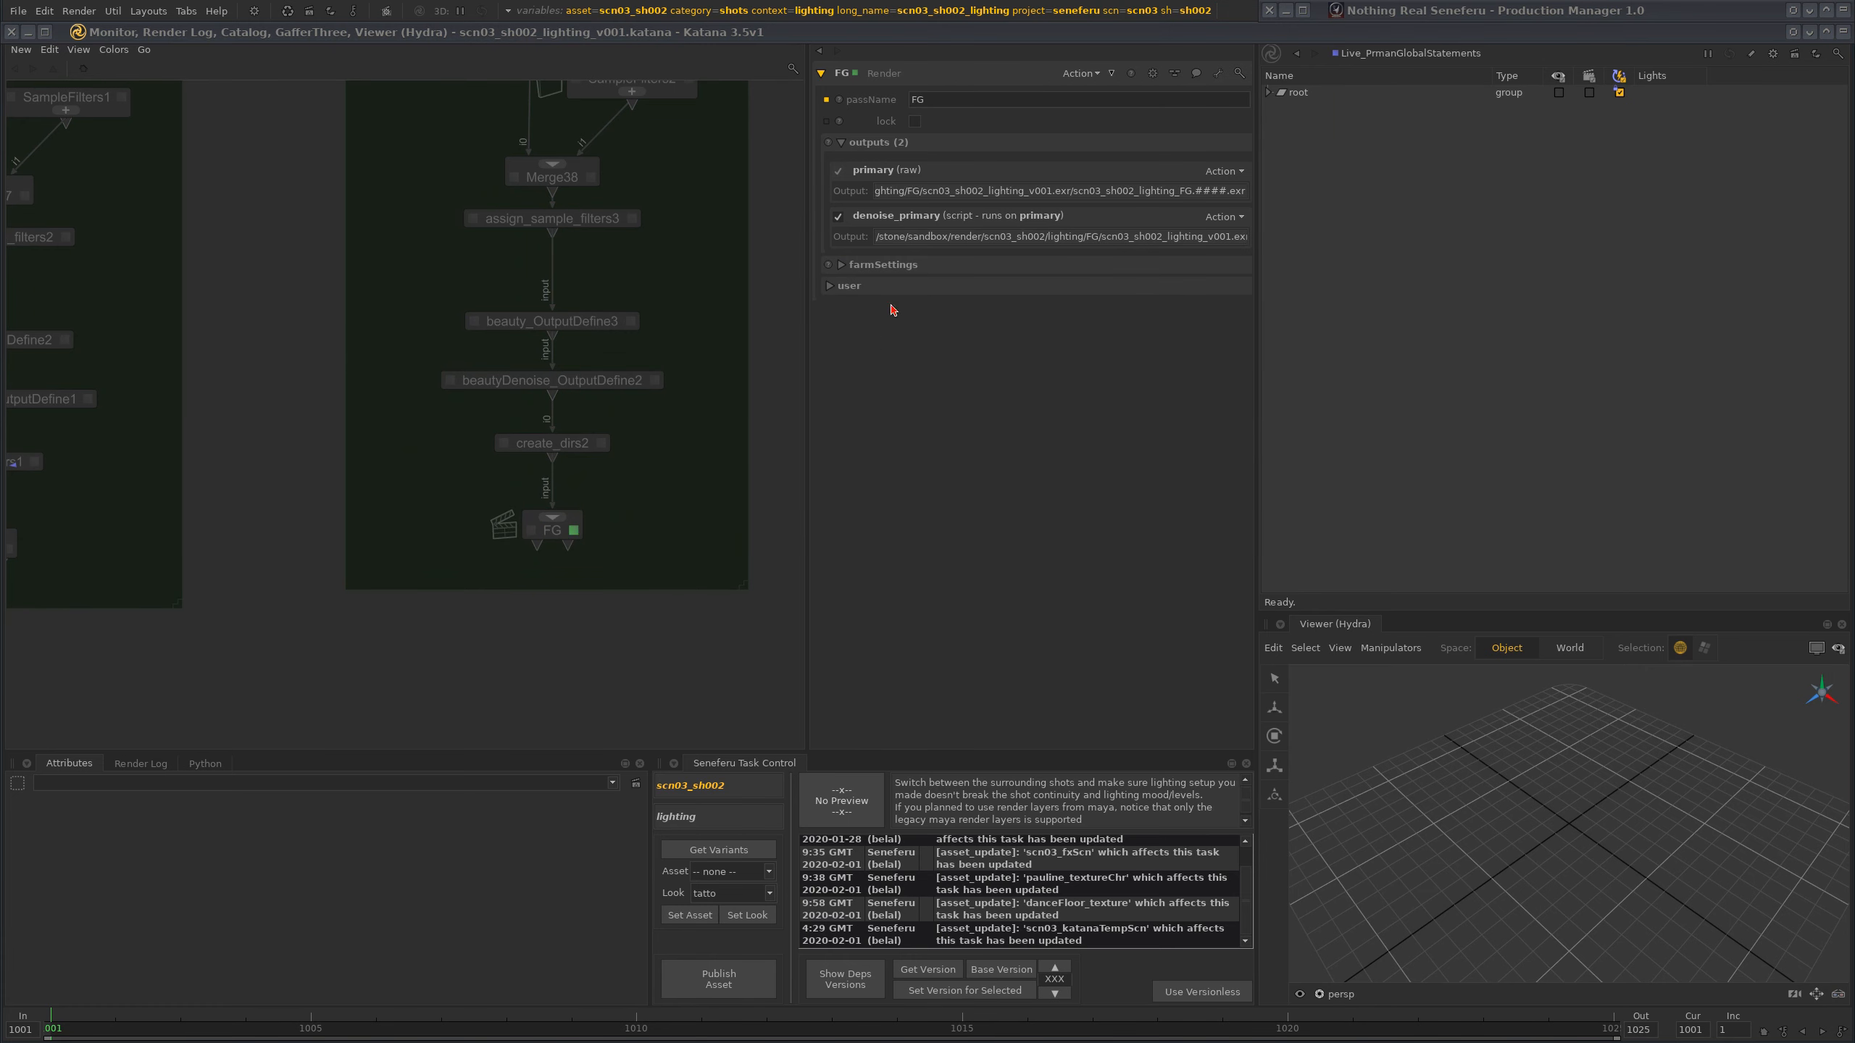
click(834, 267)
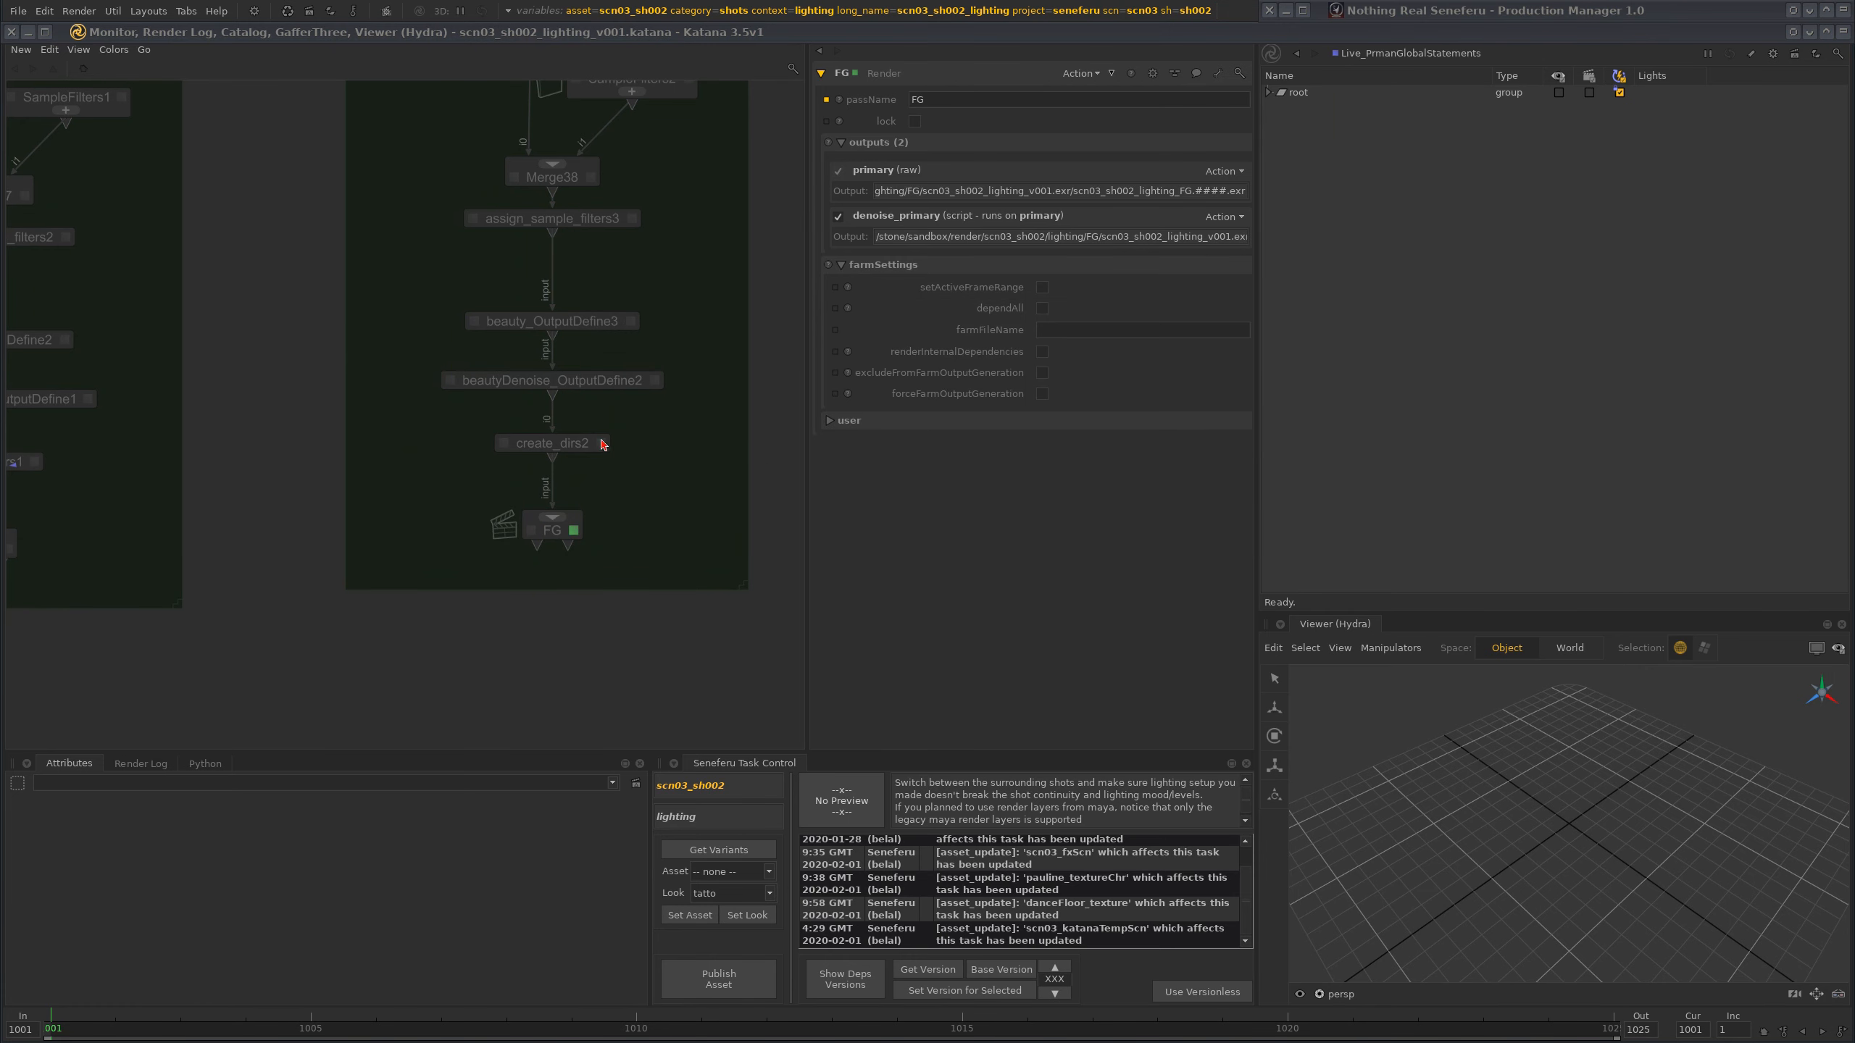
- Select all nodes of the BG and FG render branches together, including their backdrops and the nodes above them
scroll(607, 555, down, 6)
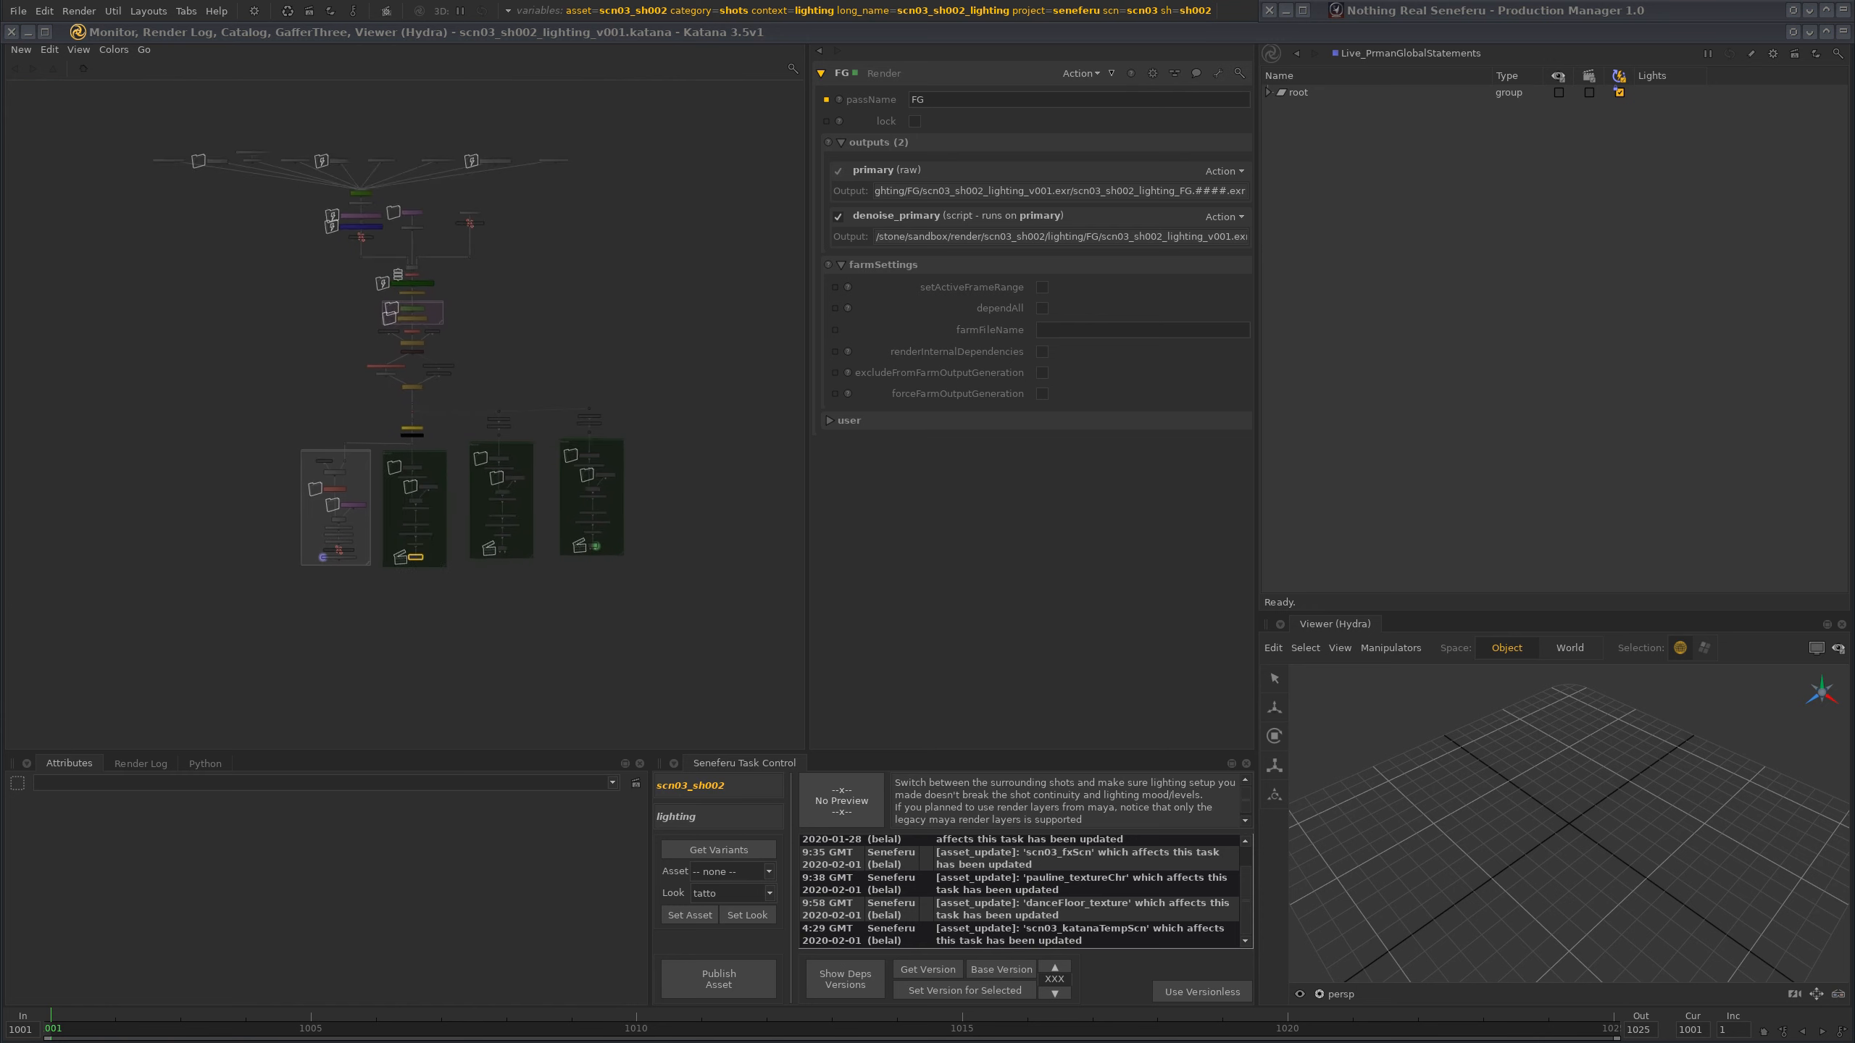
scroll(584, 512, up, 2)
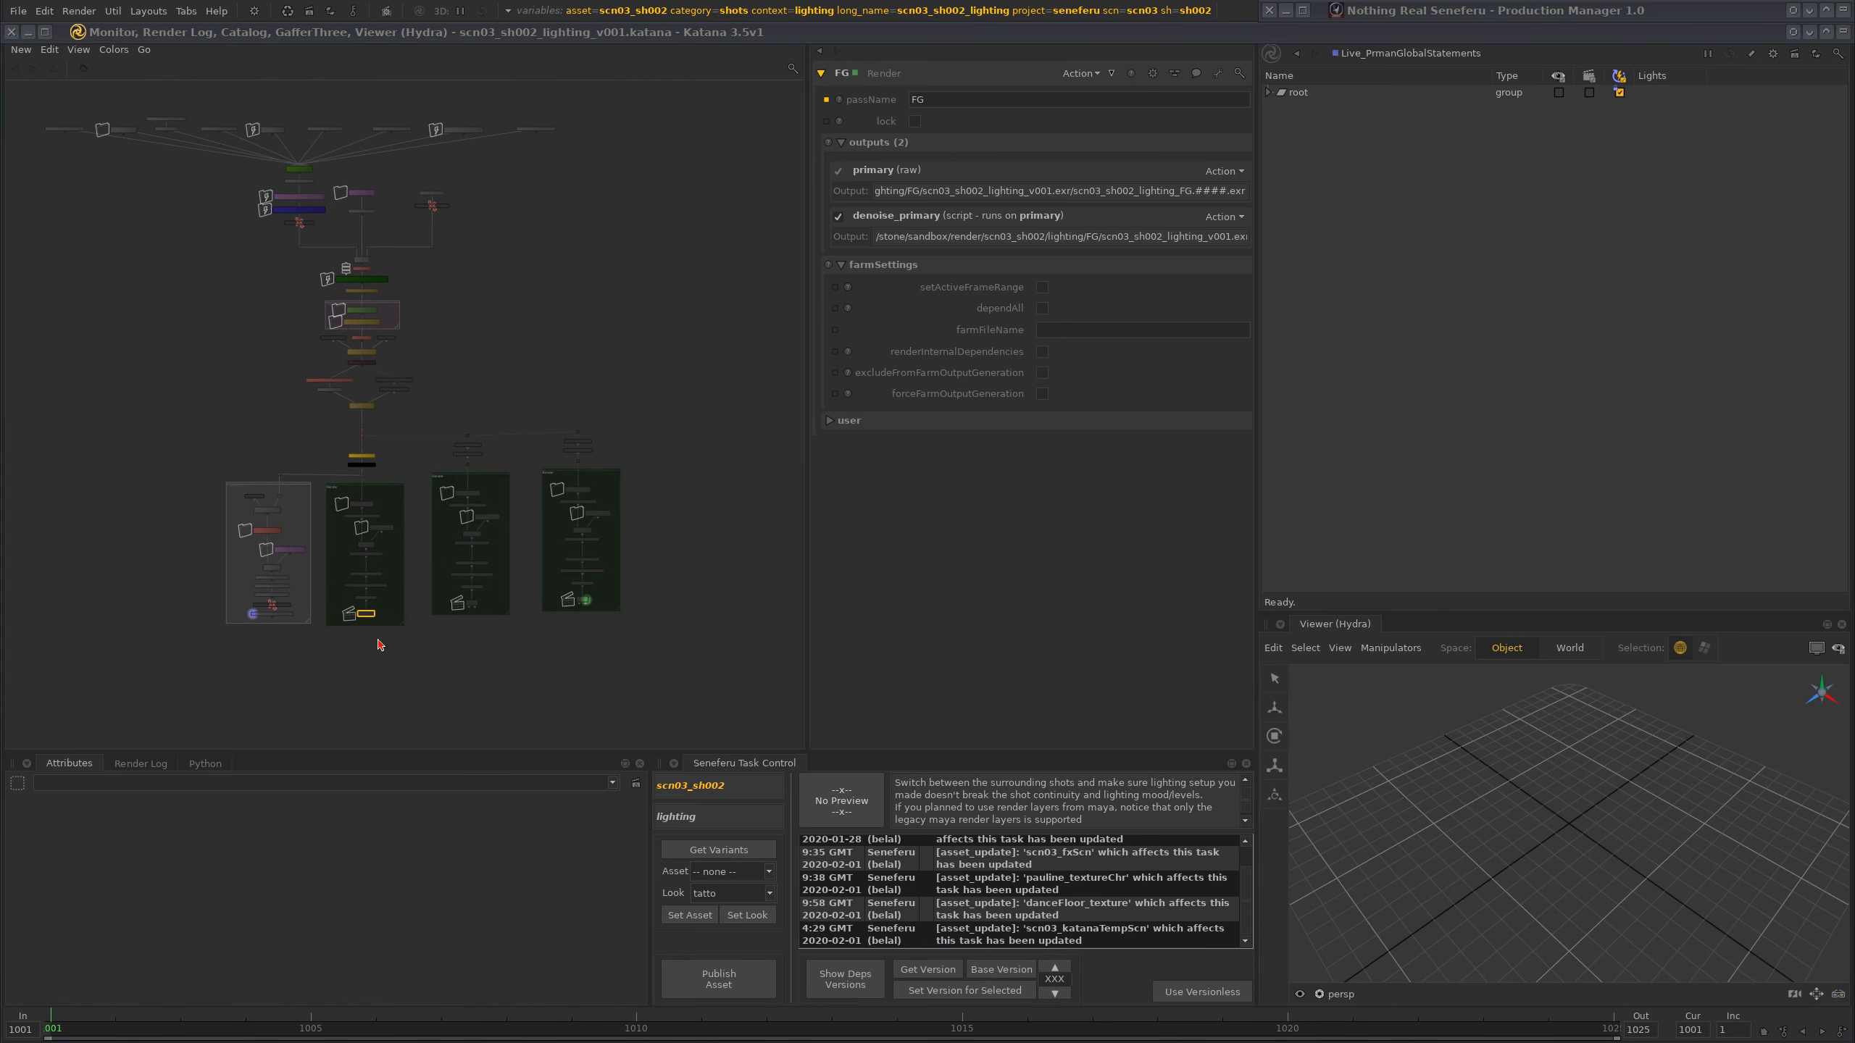
drag(420, 654, 716, 307)
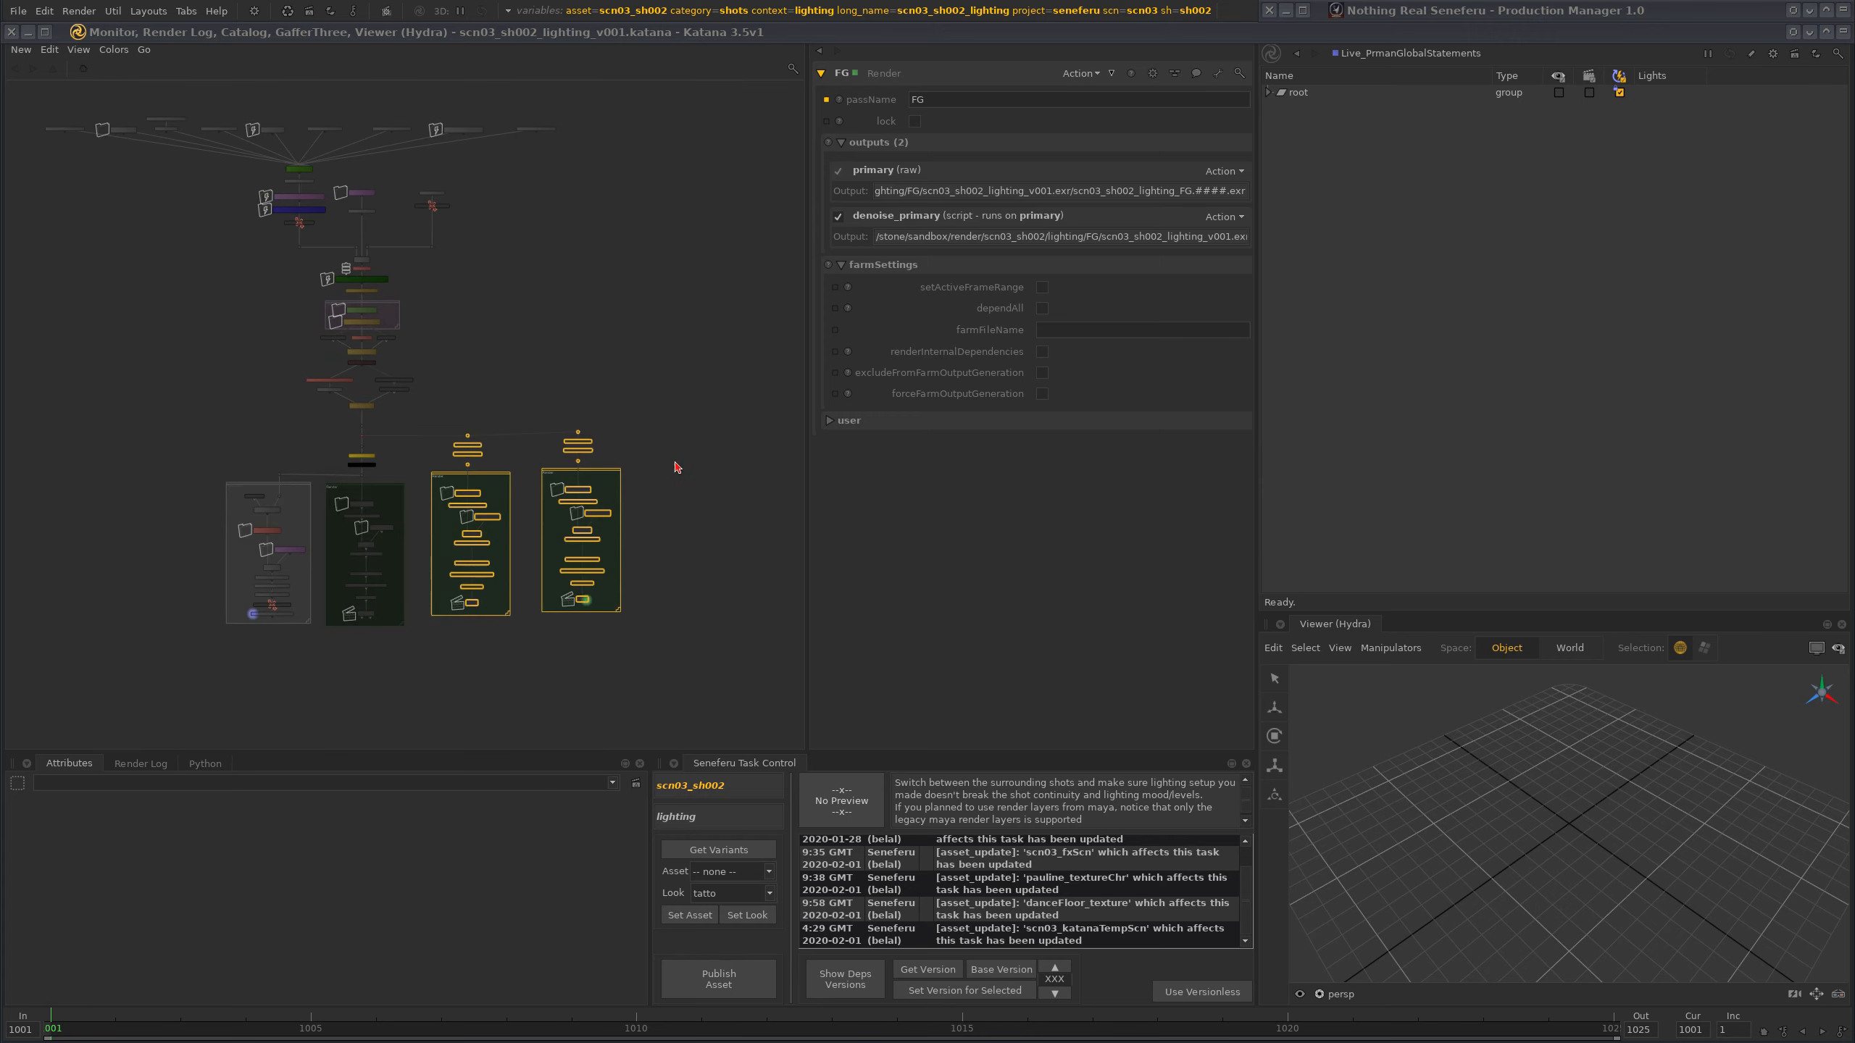